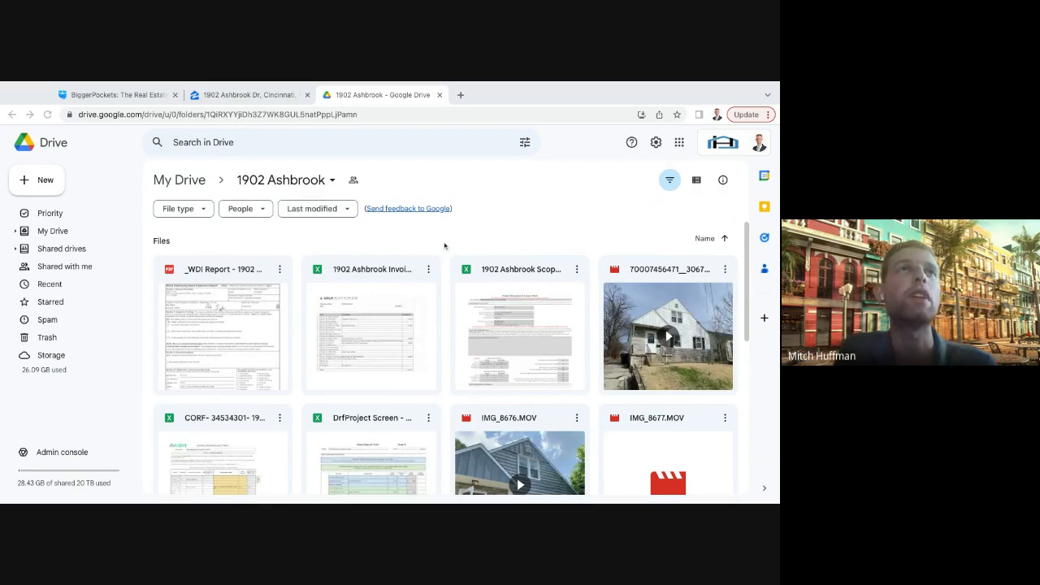
scroll(444, 247, down, 5)
scroll(445, 247, up, 5)
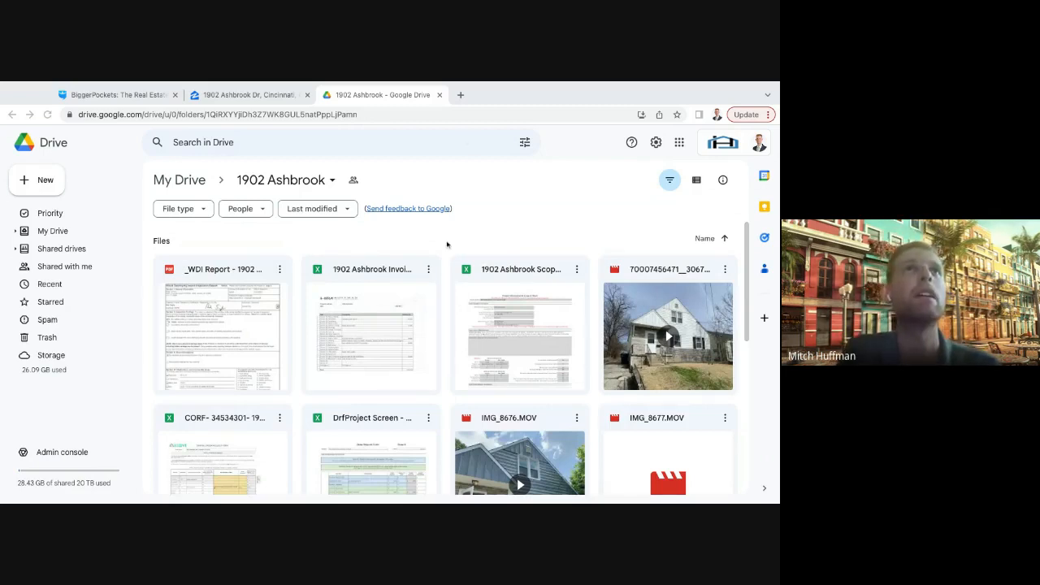
scroll(446, 239, down, 3)
scroll(446, 239, up, 3)
- Switch to the property's Zillow listing and skim through its photo thumbnails
click(244, 95)
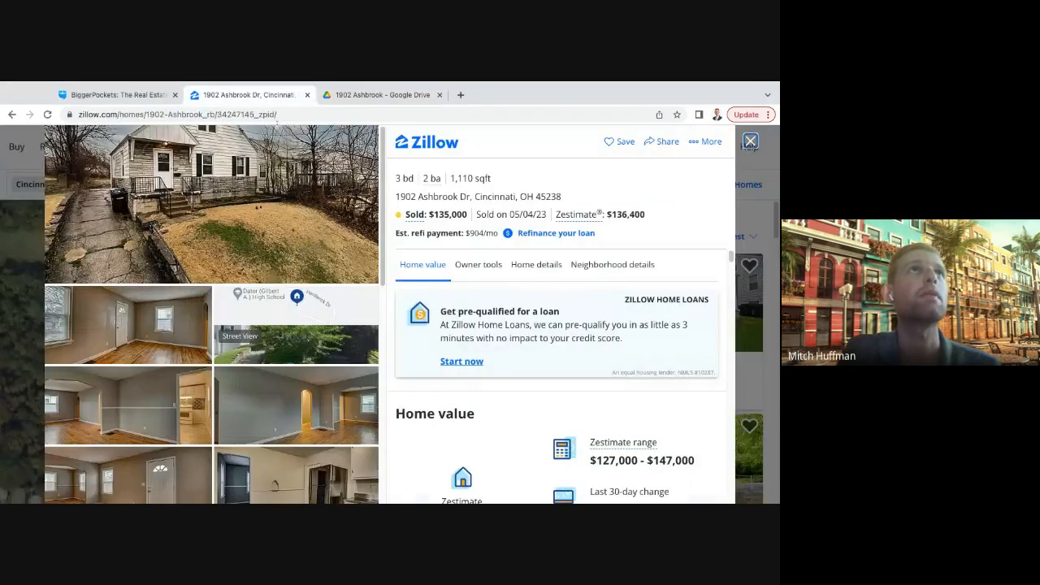
scroll(300, 253, down, 10)
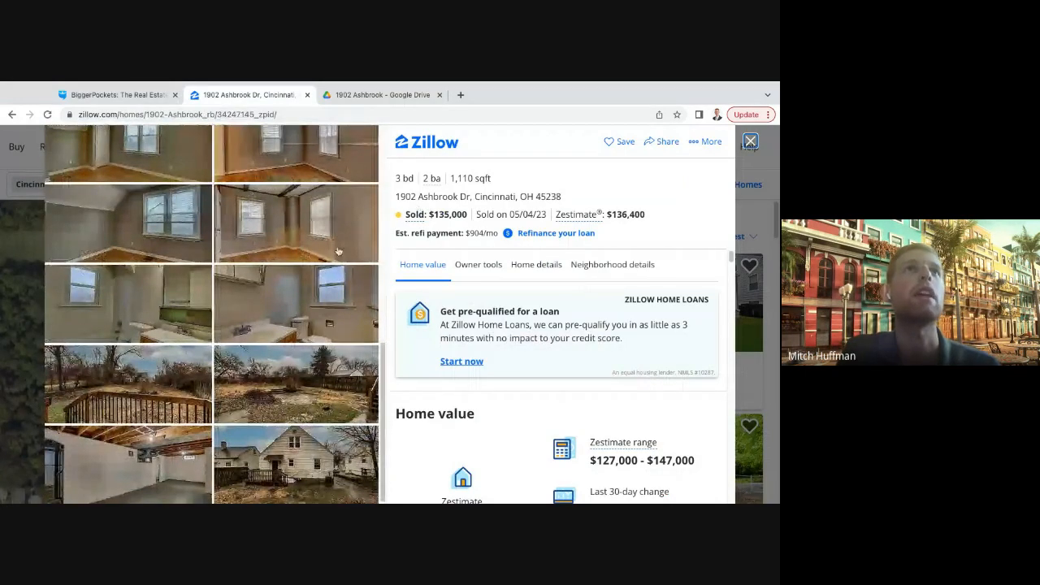
scroll(340, 252, up, 10)
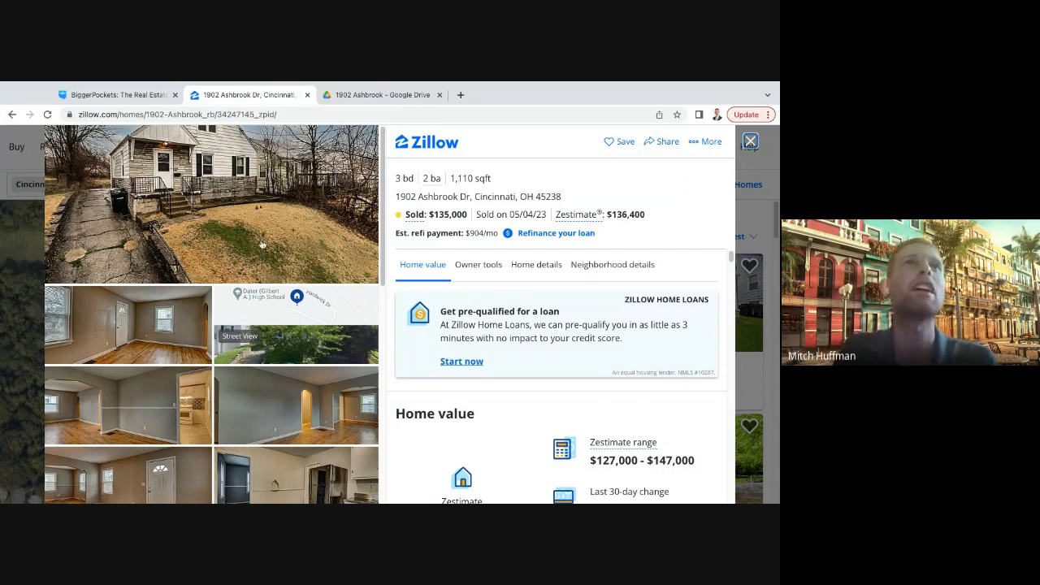
scroll(232, 244, down, 1)
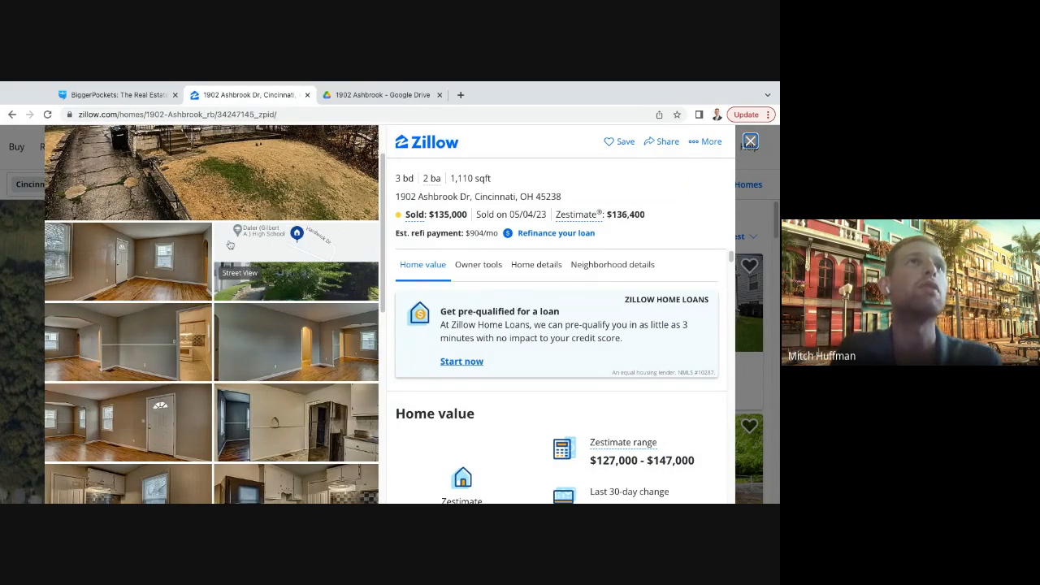
scroll(231, 245, up, 1)
- Open the listing's location map and examine the property's position on its street and the surrounding blocks
click(236, 300)
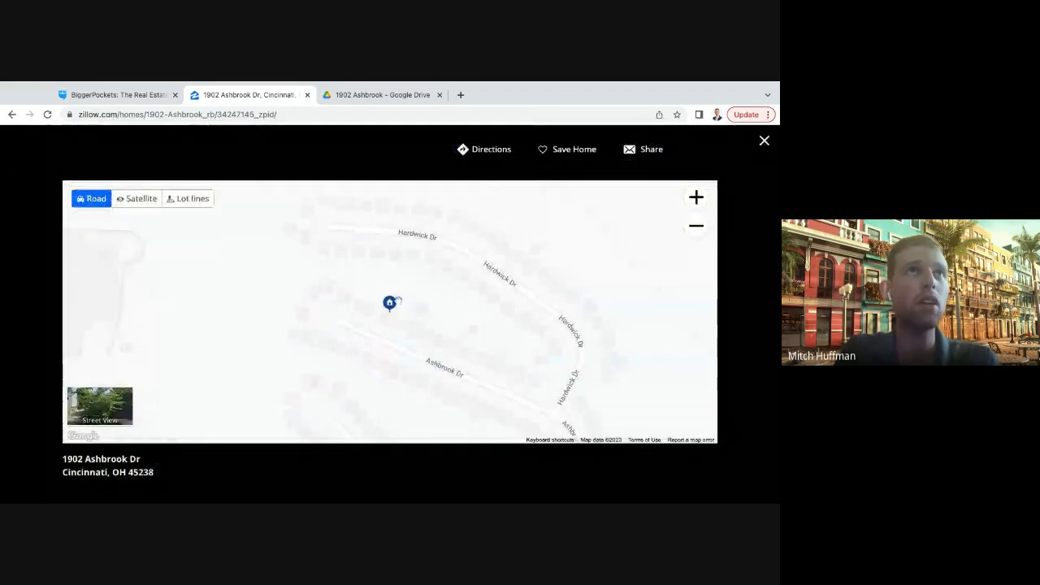
scroll(379, 314, down, 3)
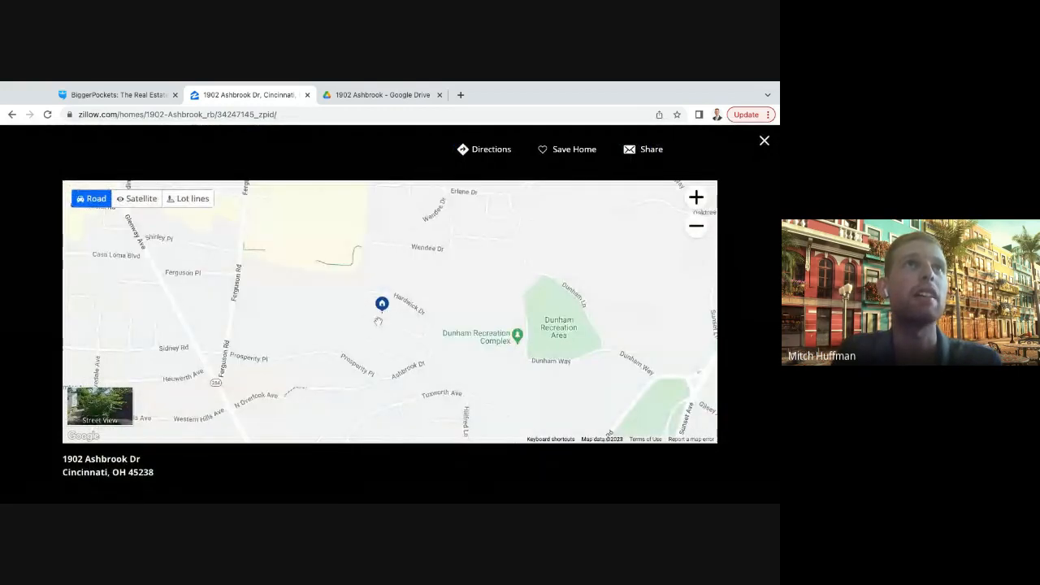
scroll(378, 322, up, 1)
scroll(378, 322, up, 3)
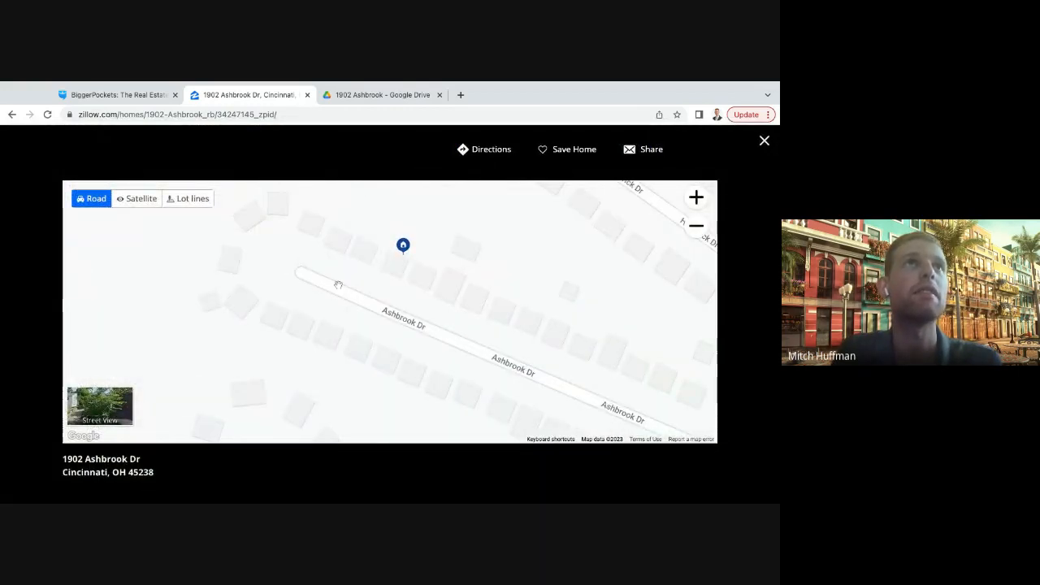
scroll(348, 286, down, 1)
scroll(348, 286, down, 2)
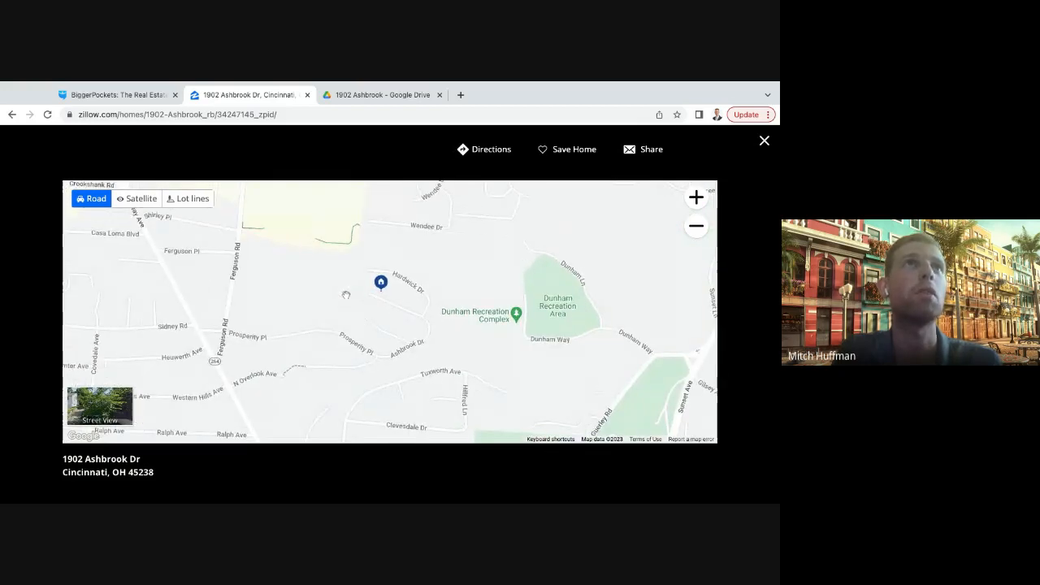
- Examine the wider area around the property on the road map, including Western Hills and the Dunham Recreation Complex
scroll(376, 296, down, 3)
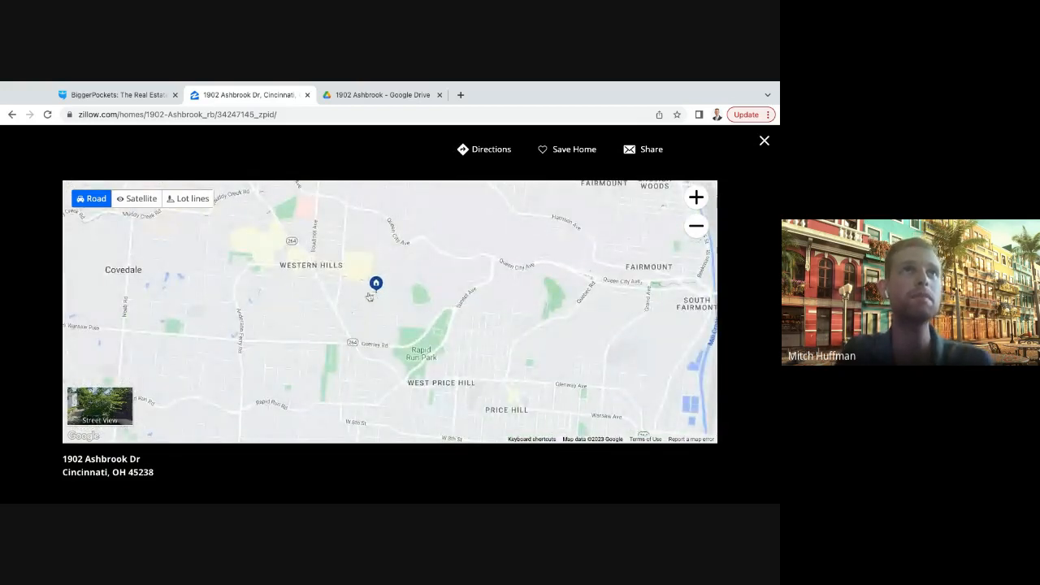
drag(370, 296, 389, 306)
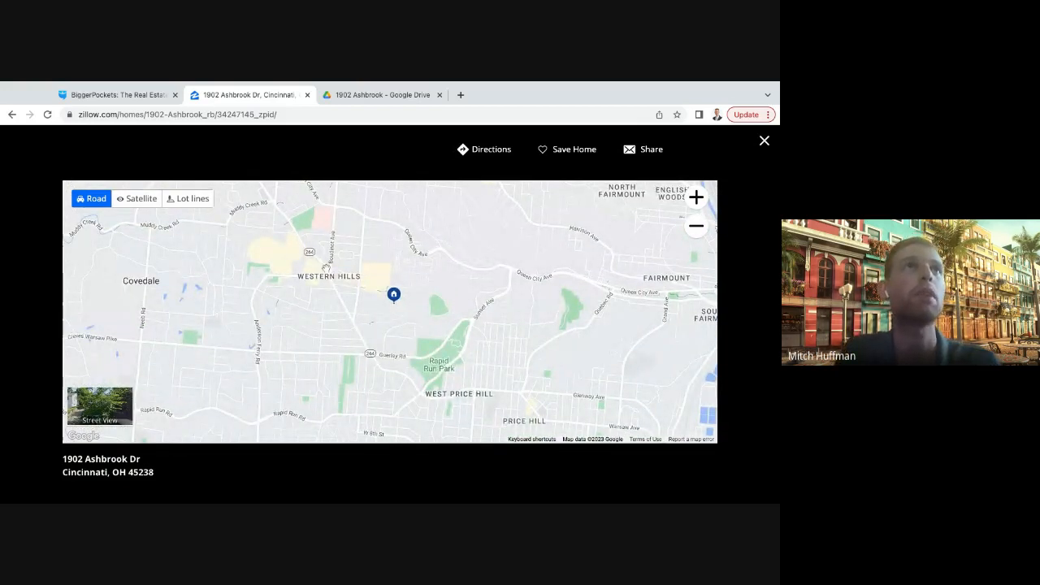
scroll(327, 296, up, 2)
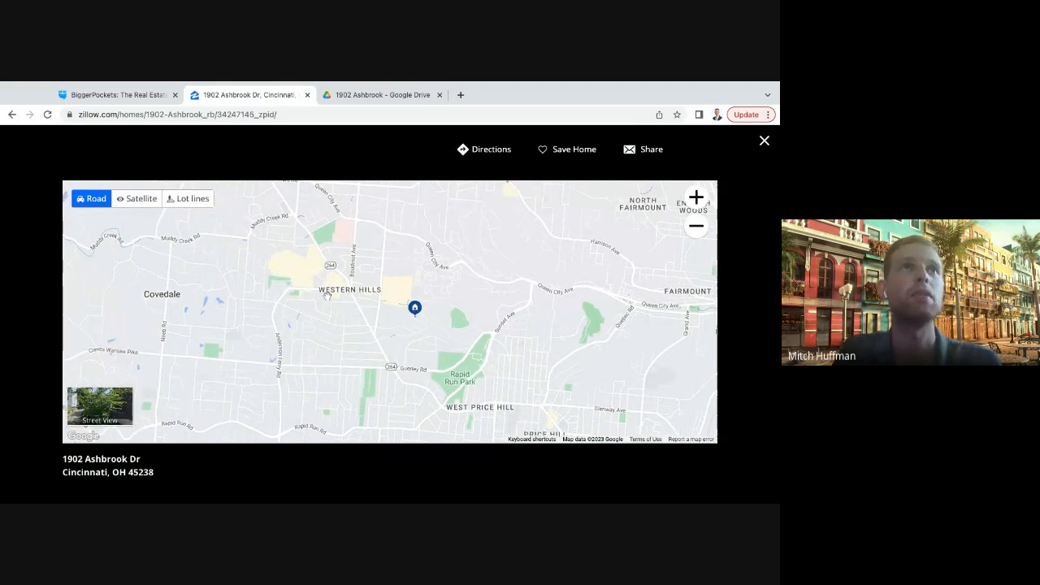
scroll(352, 309, up, 2)
drag(608, 373, 428, 339)
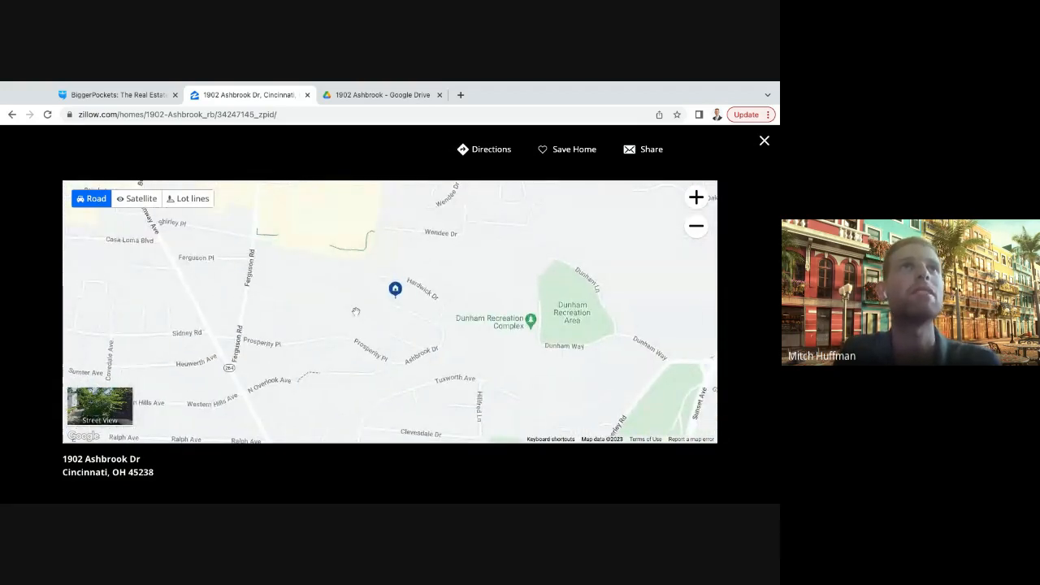
mouse_move(355, 311)
mouse_down()
mouse_move(323, 302)
mouse_move(382, 266)
mouse_move(396, 292)
mouse_up()
scroll(381, 269, down, 2)
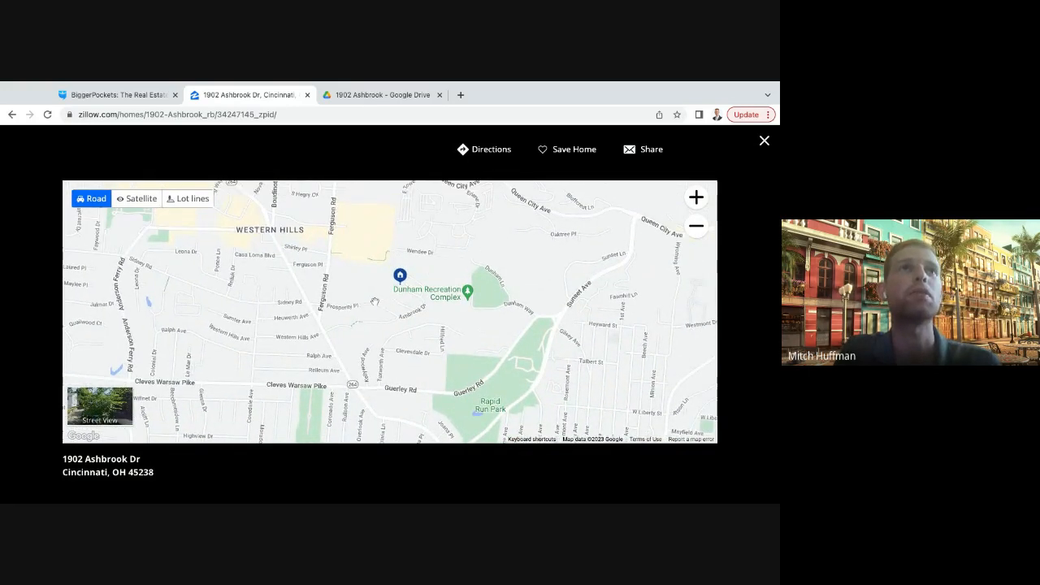
scroll(384, 291, up, 3)
drag(388, 289, 321, 312)
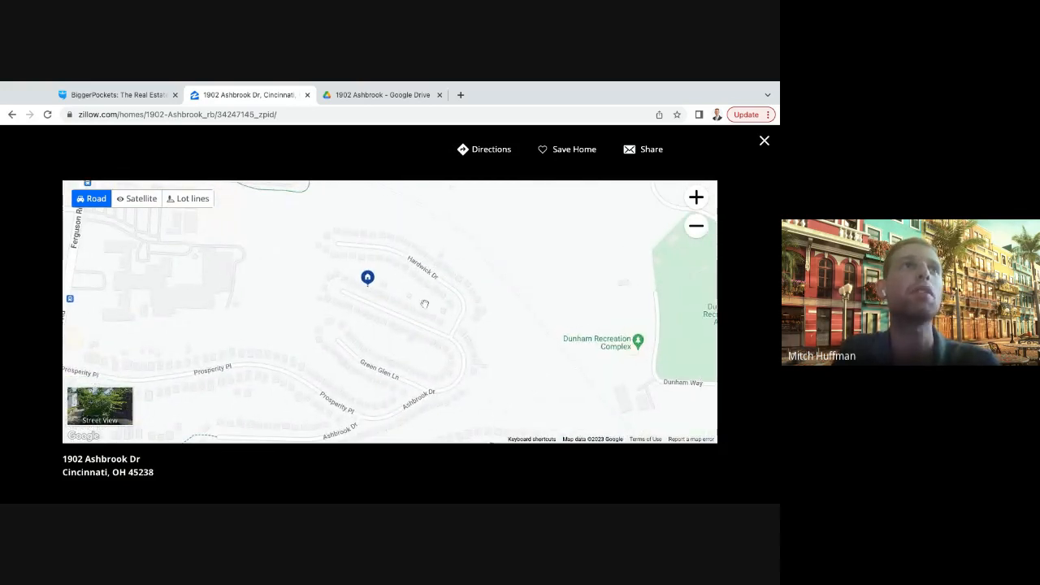
- View the front of the house and its neighbouring lots in Street View, and return to the listing
click(112, 411)
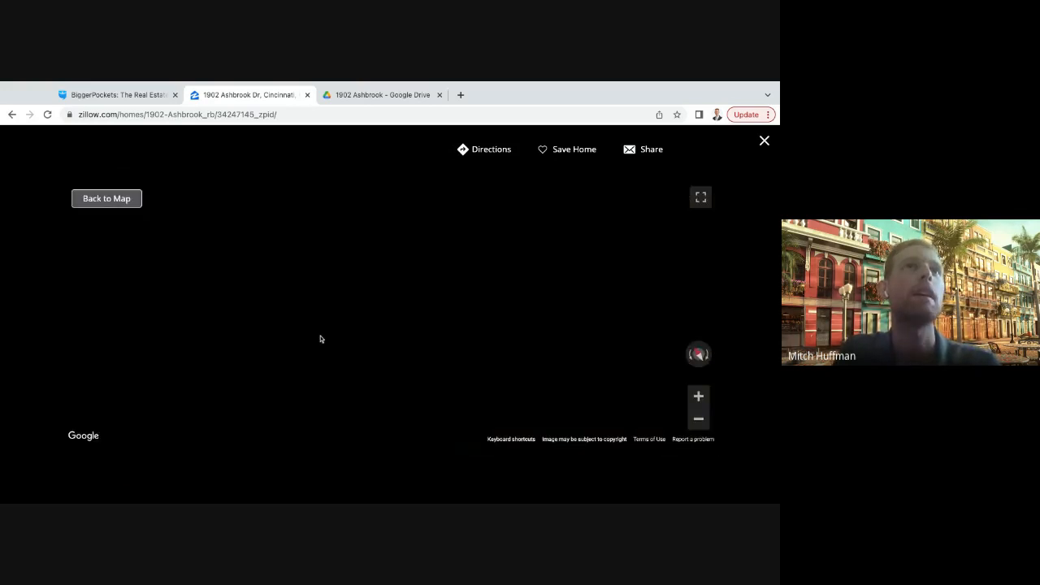
drag(342, 334, 309, 357)
click(351, 390)
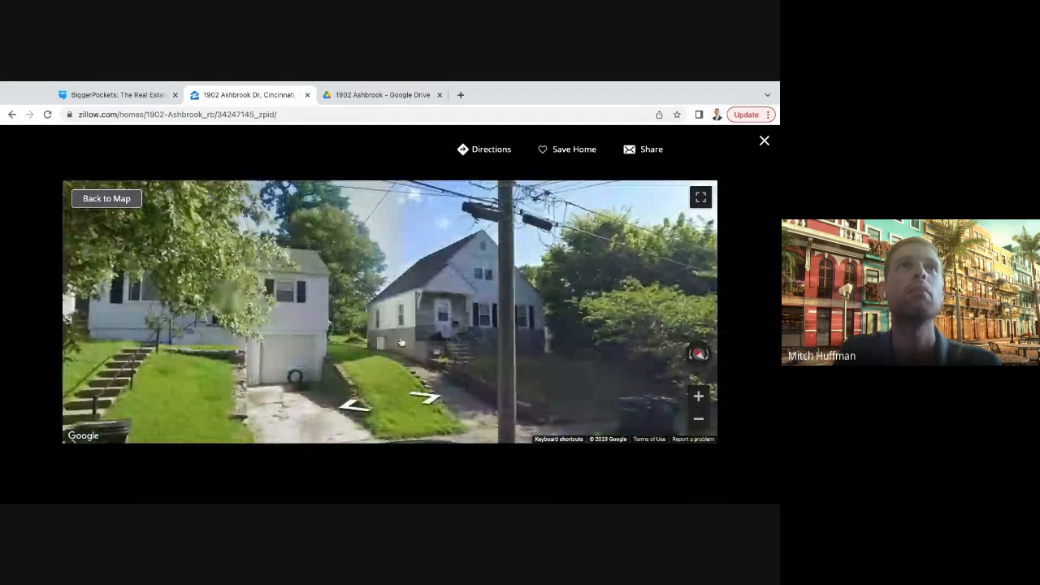
drag(513, 307, 473, 331)
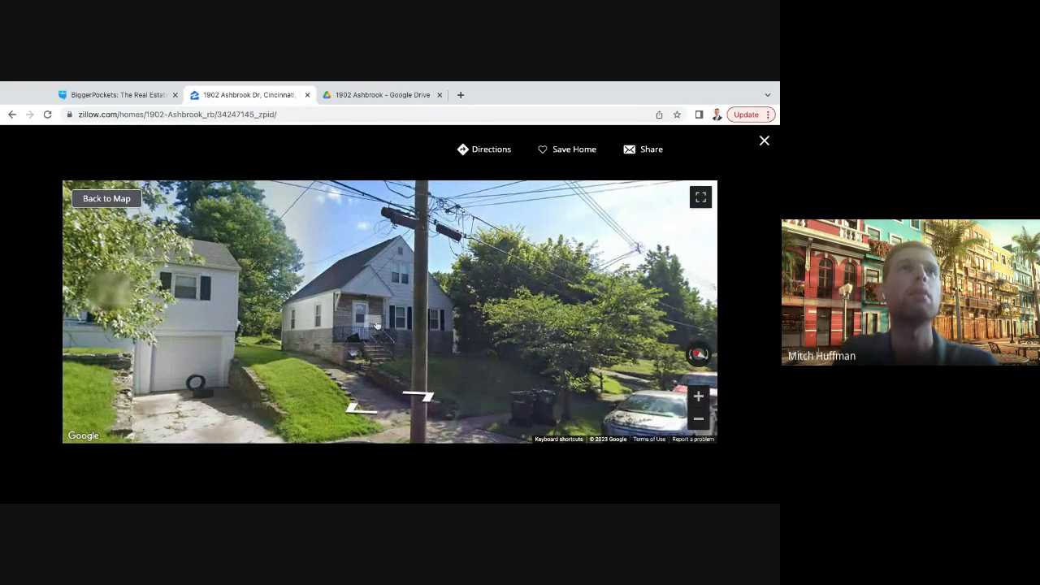
click(765, 141)
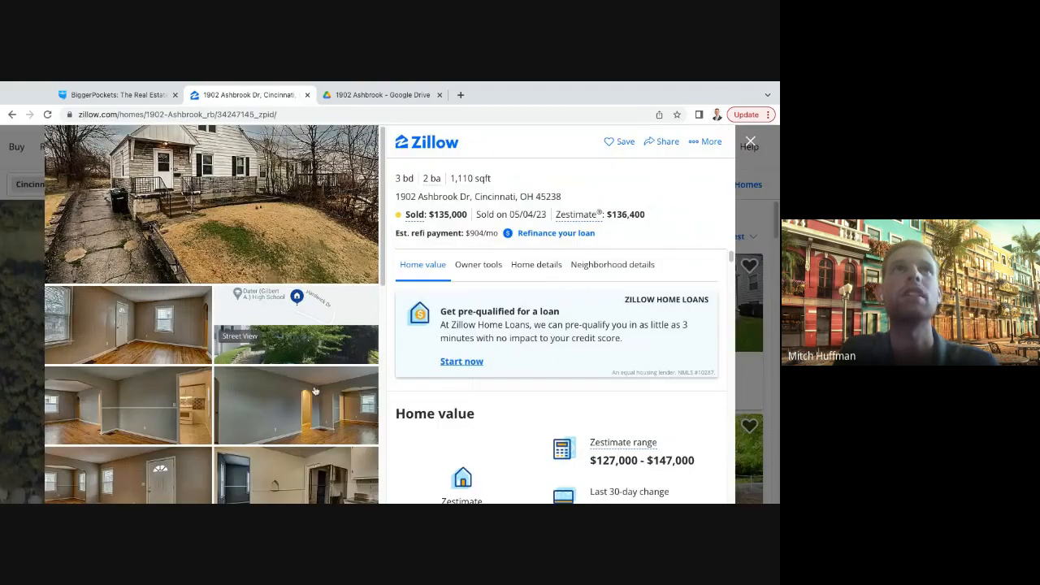
- Open the listing photos full size and review the front exterior, living areas and kitchen, up to photo 8
click(244, 250)
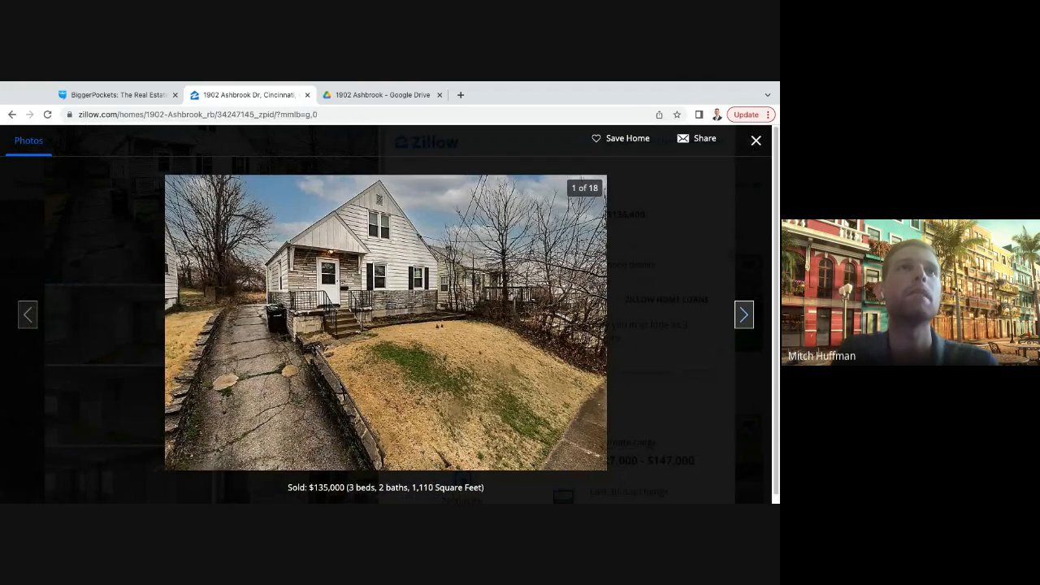
click(744, 314)
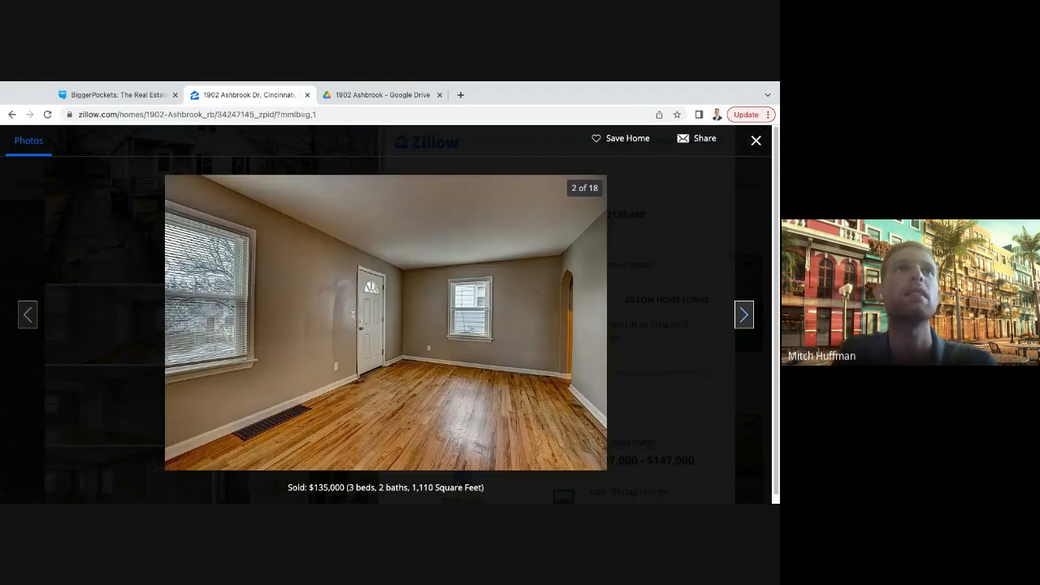
click(745, 315)
click(745, 315)
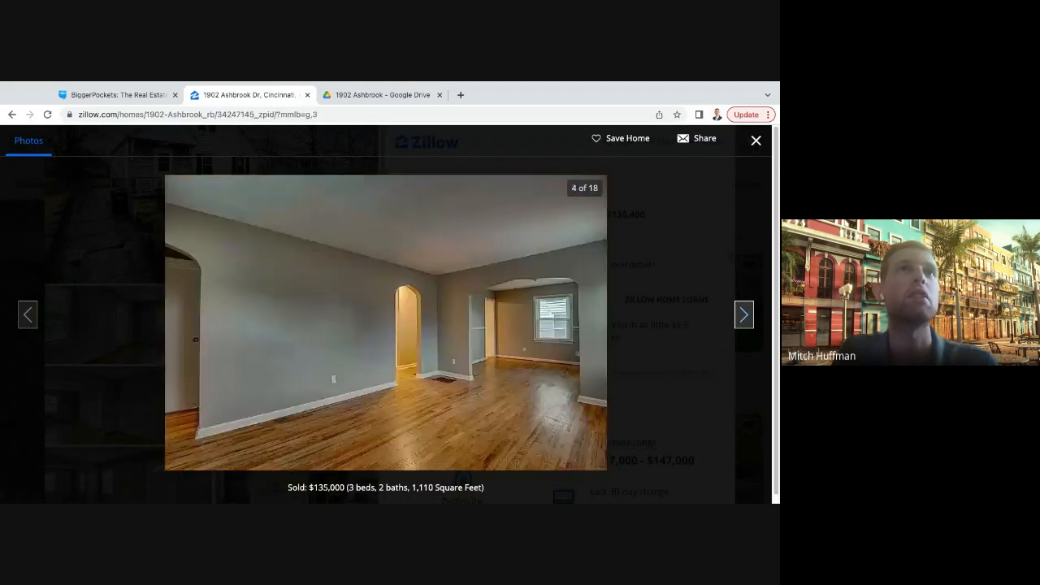
click(744, 314)
click(744, 315)
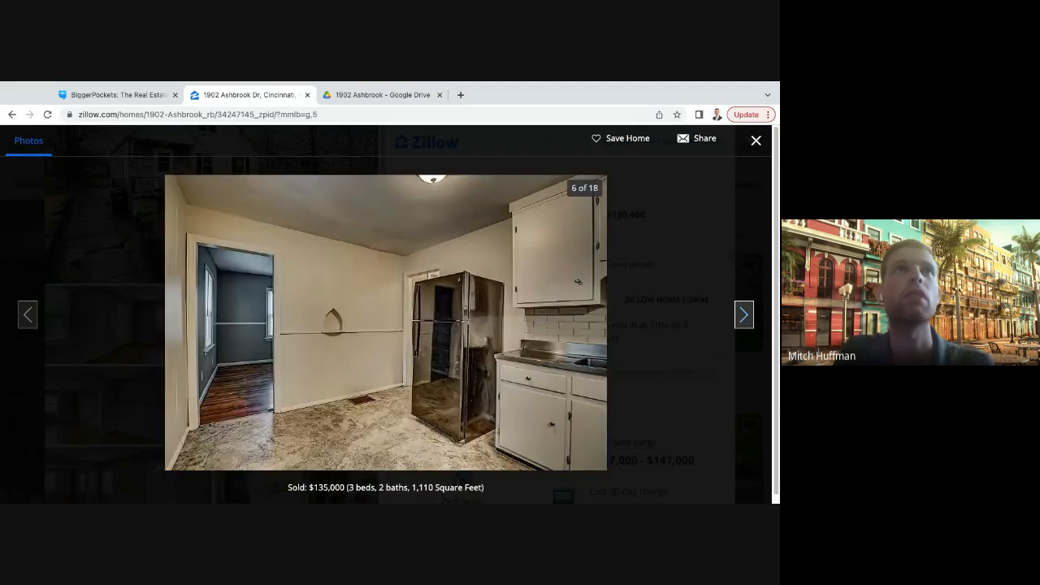
click(744, 314)
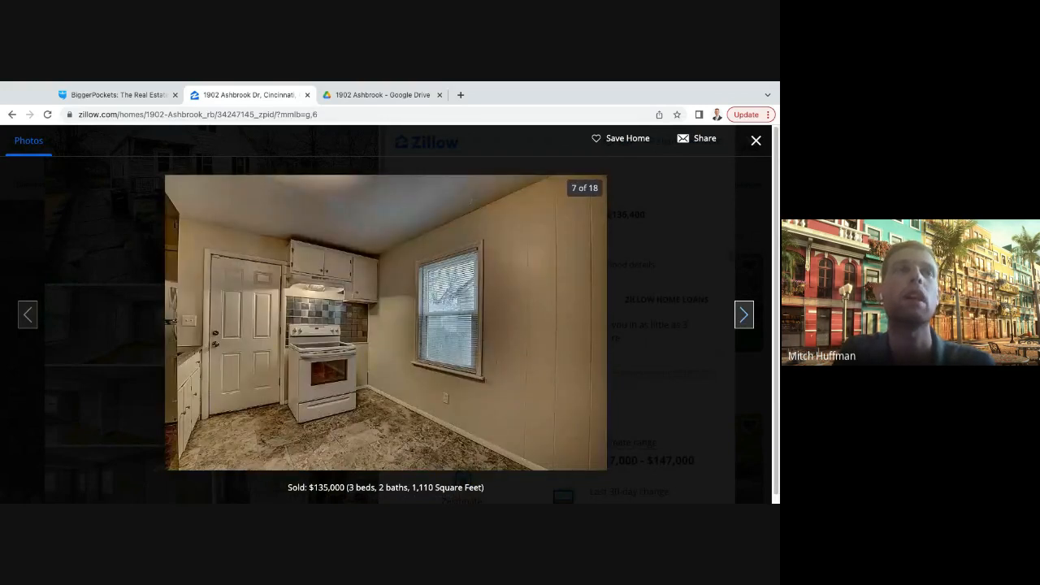
click(744, 314)
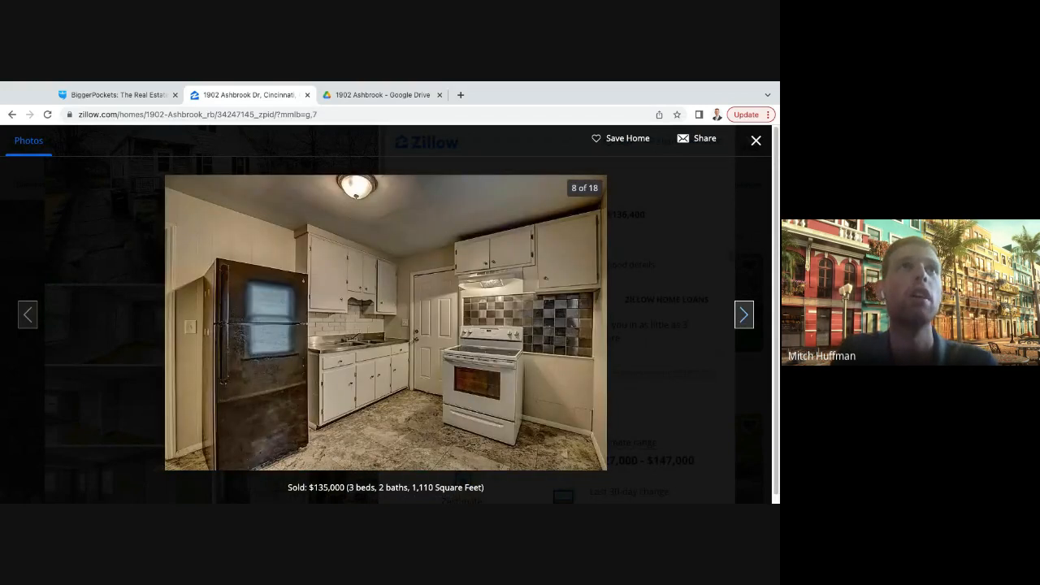
- Continue through the listing photos to photo 14, examining the bedrooms and bathrooms
click(745, 314)
click(745, 315)
click(745, 315)
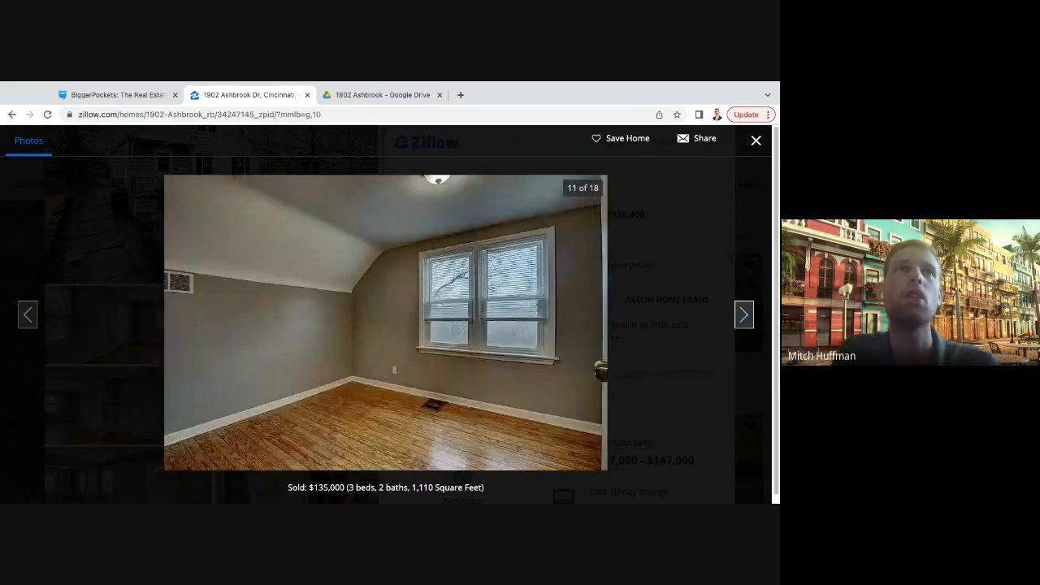
click(745, 315)
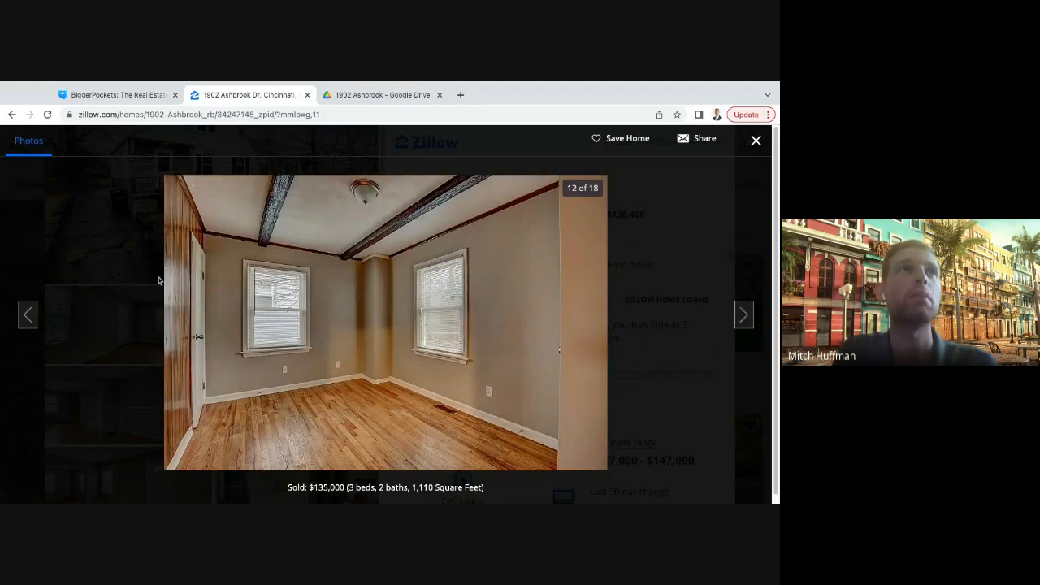
click(745, 315)
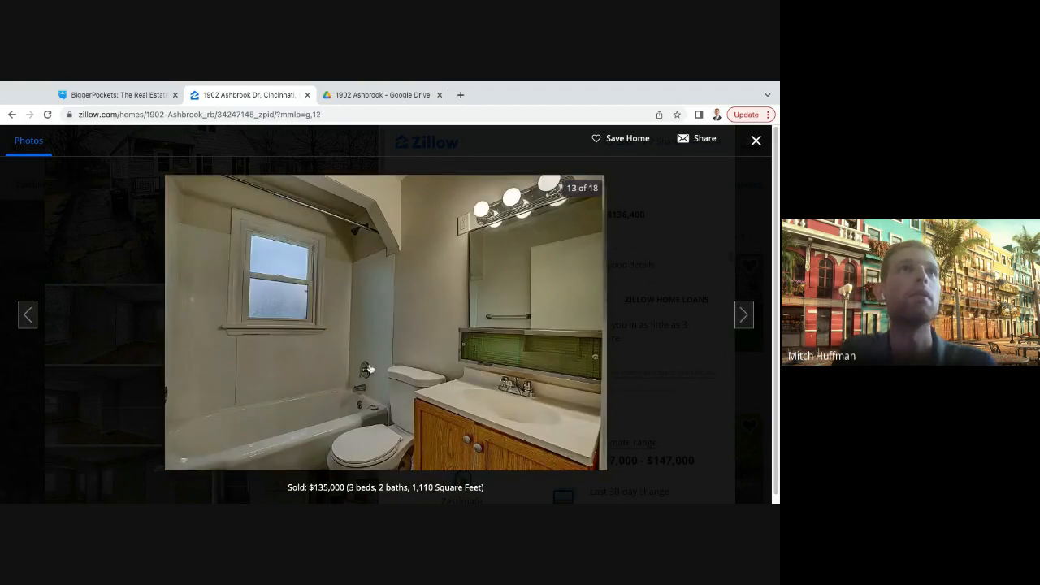
click(746, 315)
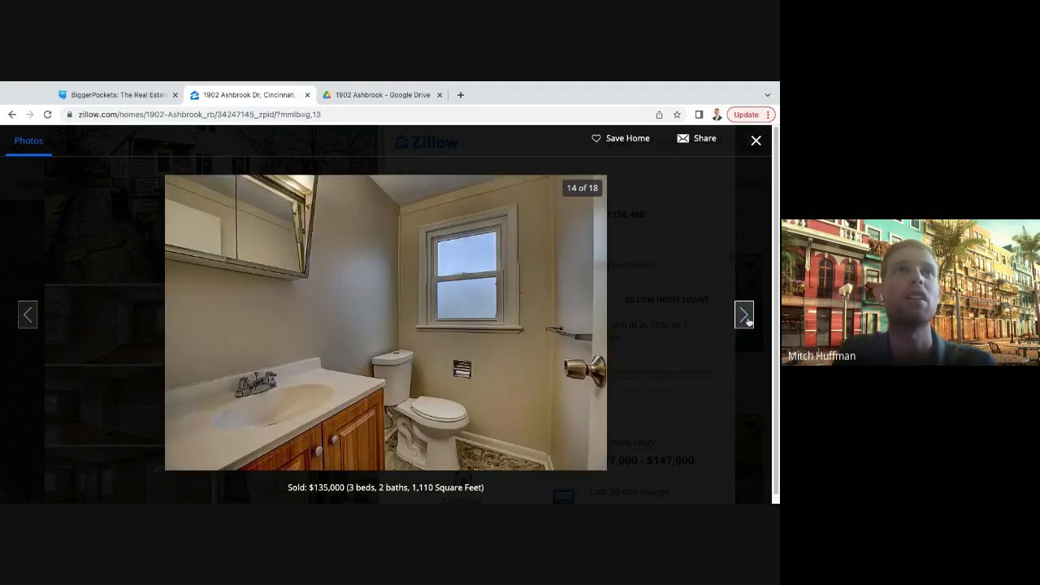
- Review the deck, backyard, basement and rear exterior in photos 15 to 18, checking the basement photo a second time
click(747, 318)
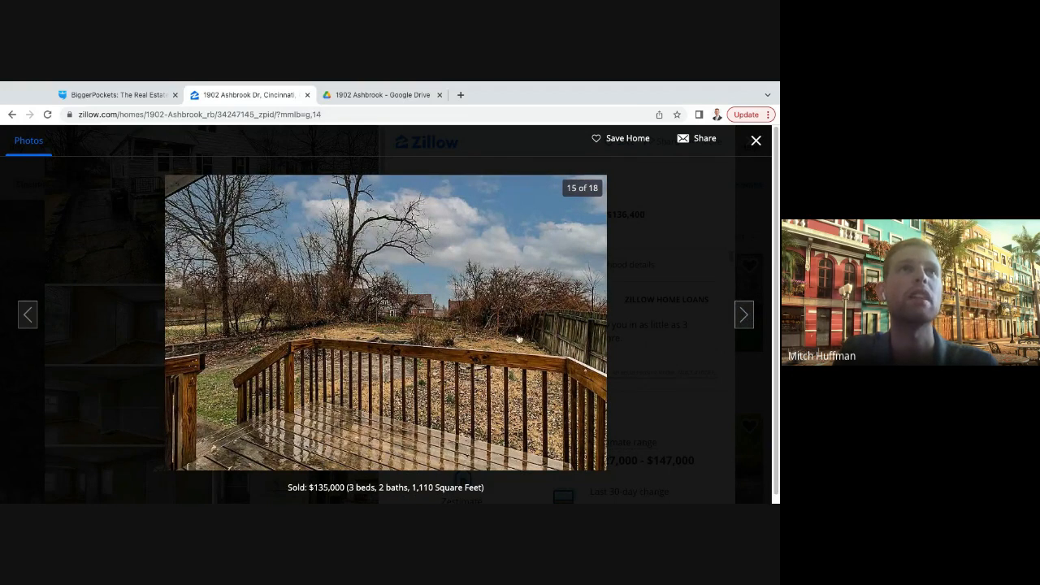
click(744, 315)
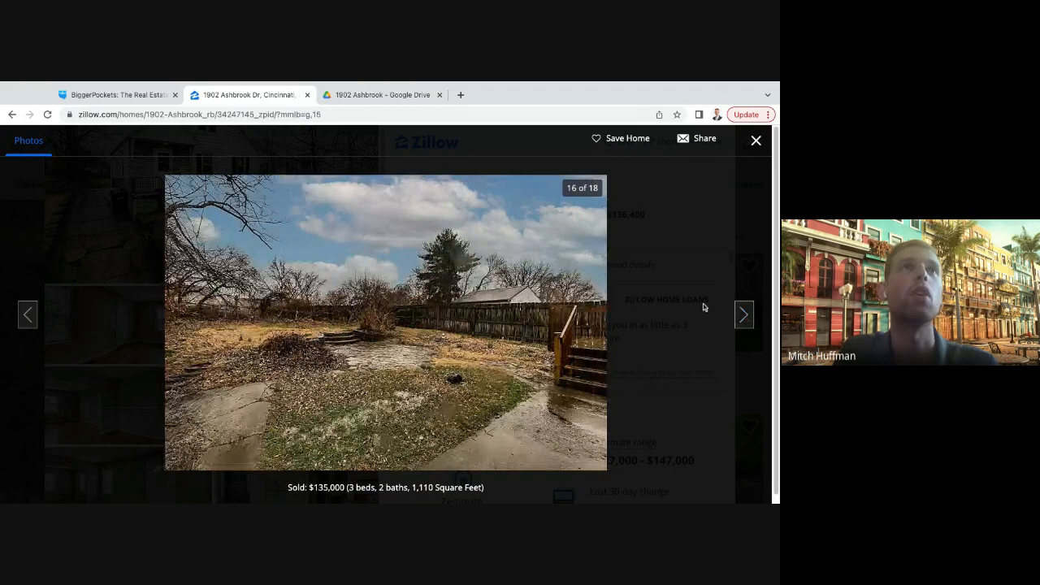
click(747, 315)
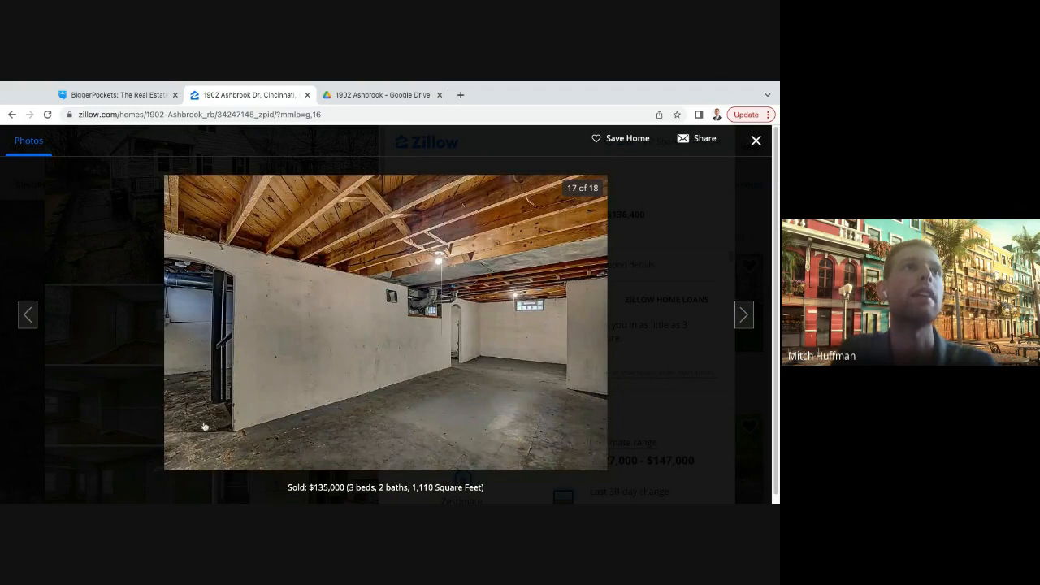
click(741, 315)
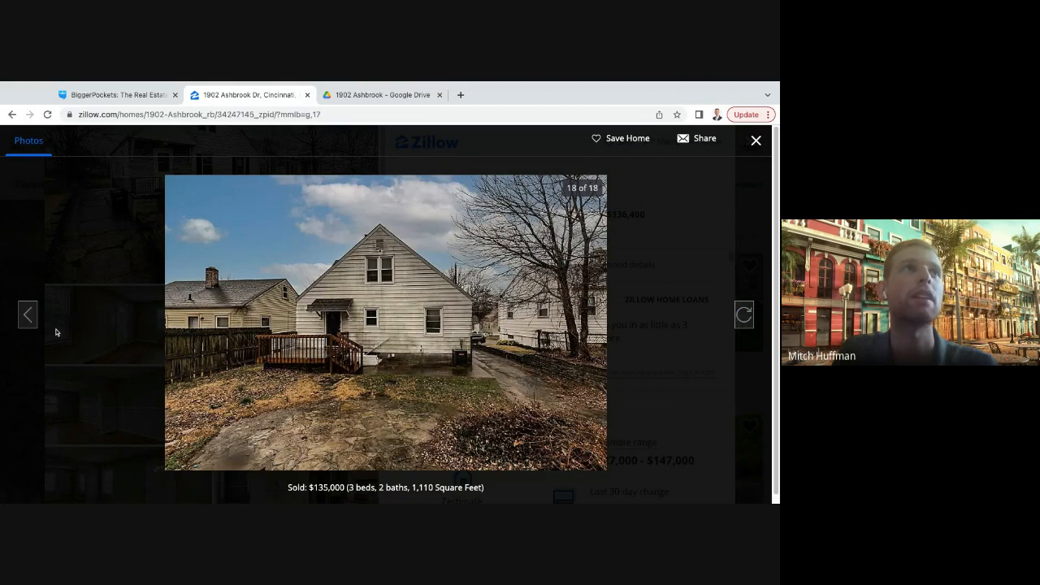
click(28, 314)
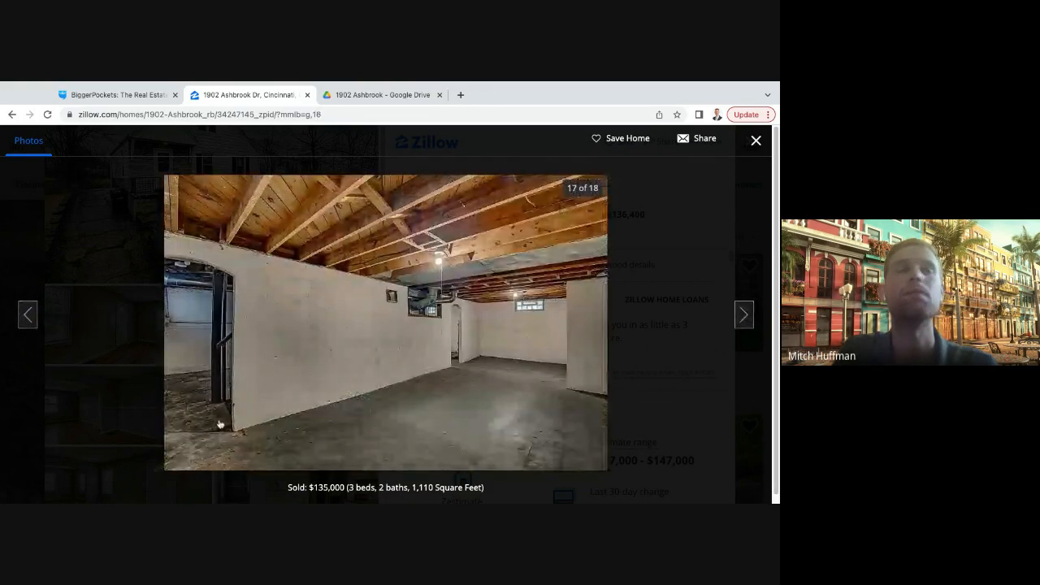
click(744, 314)
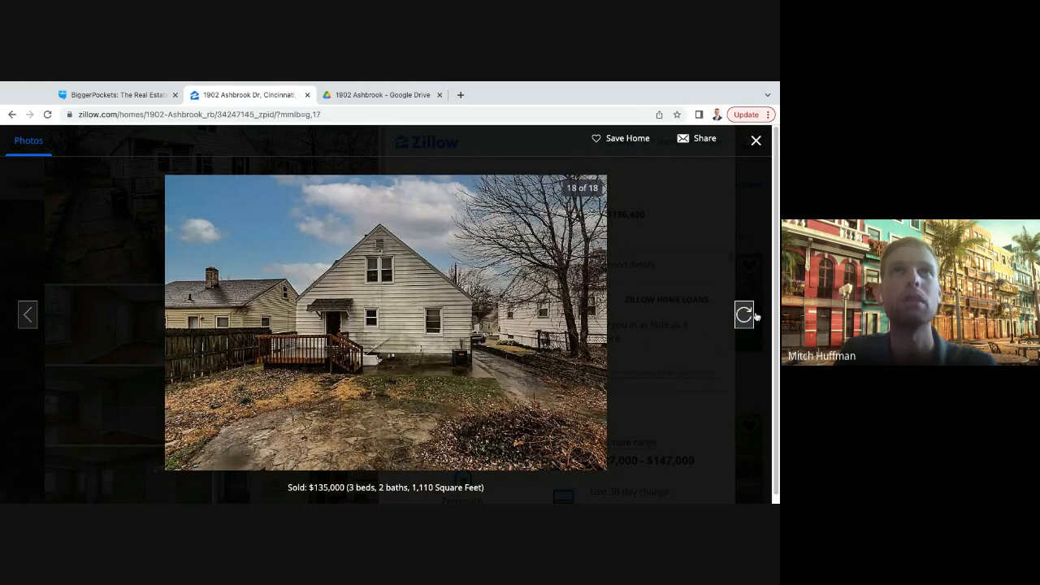
- Close the photo viewer and review the listing's bedroom, bathroom and square-footage figures and its sold price
click(756, 142)
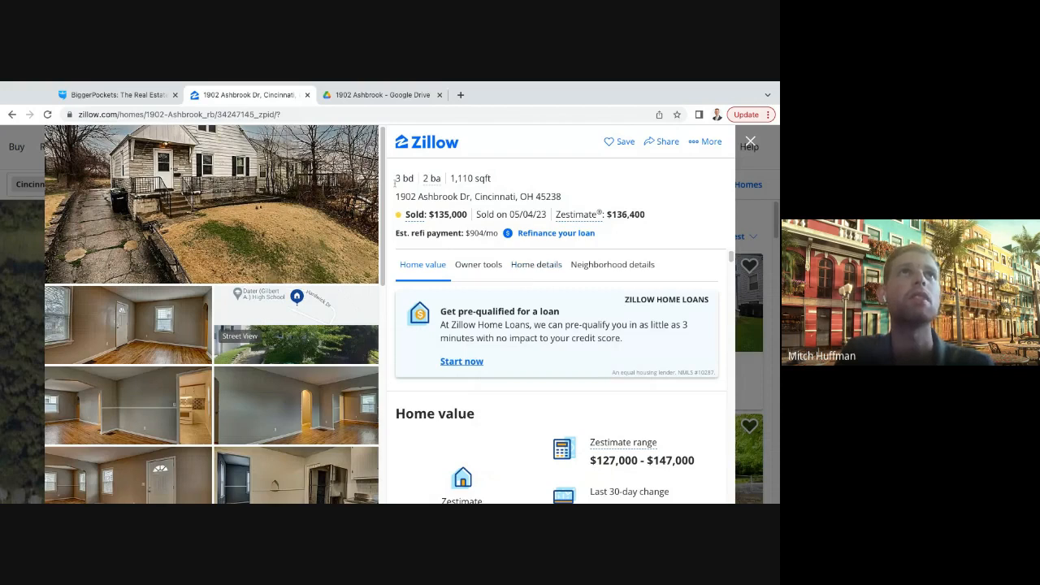
drag(396, 178, 453, 178)
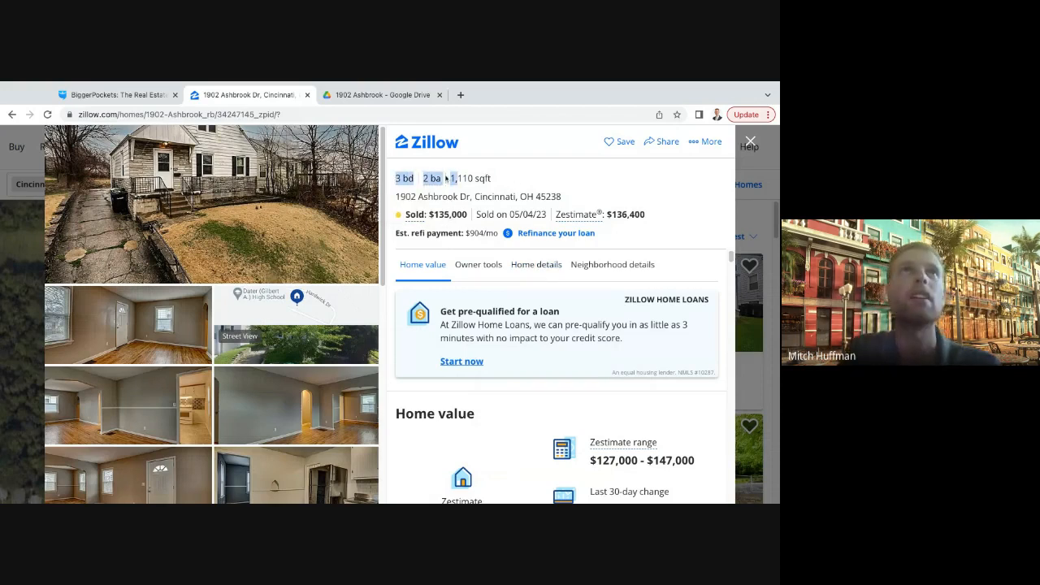
click(522, 185)
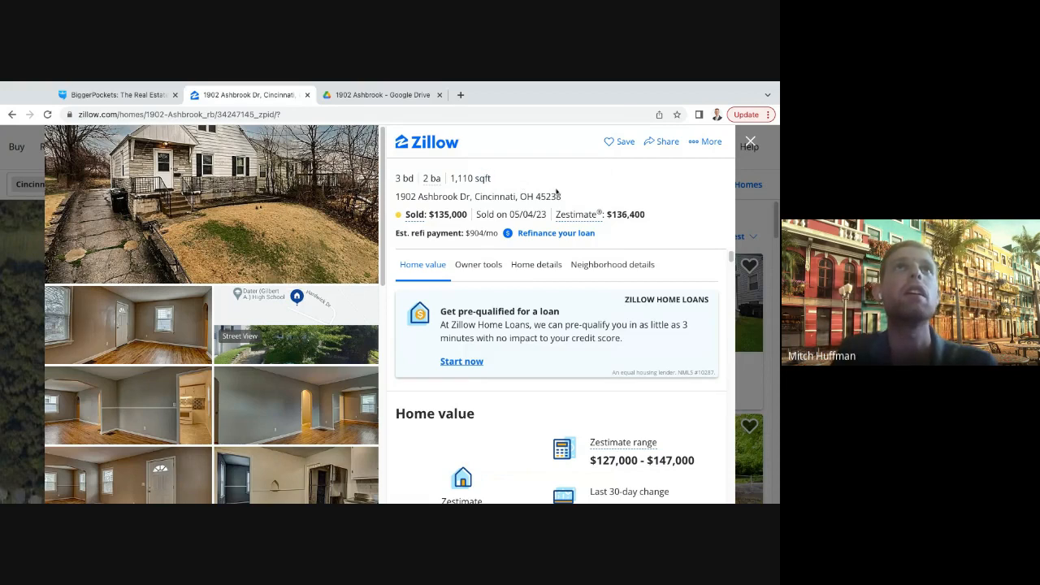
drag(432, 214, 469, 216)
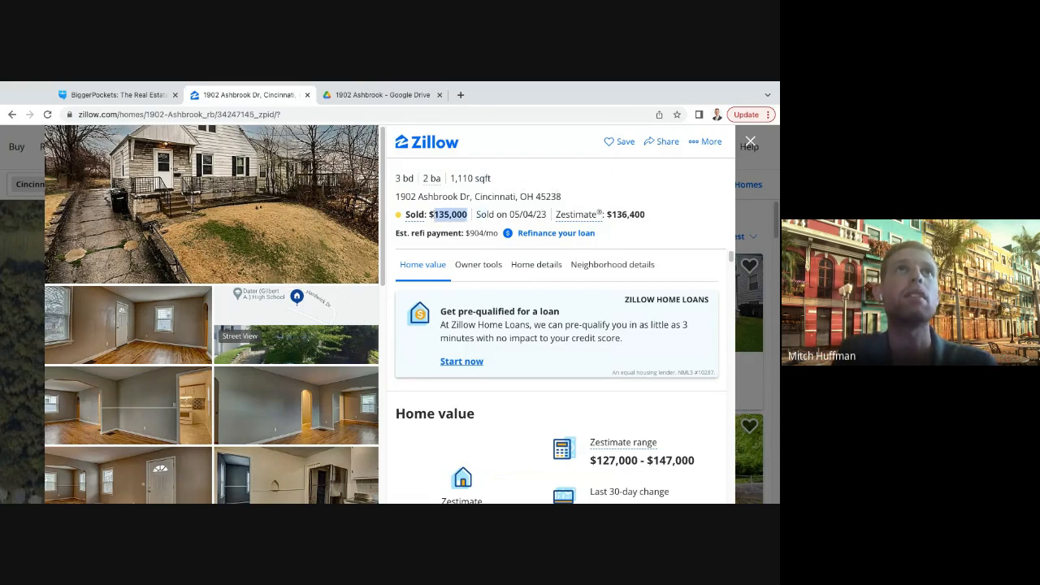
click(624, 209)
- Find the buyer's agent and brokerage in the listing's home details and highlight that entry
scroll(614, 316, down, 15)
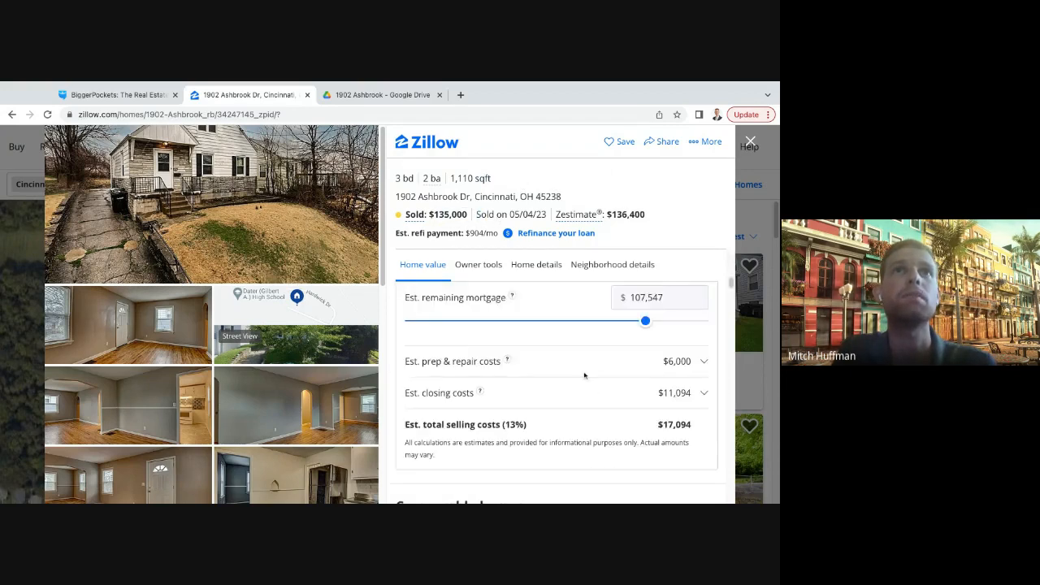
scroll(574, 352, down, 10)
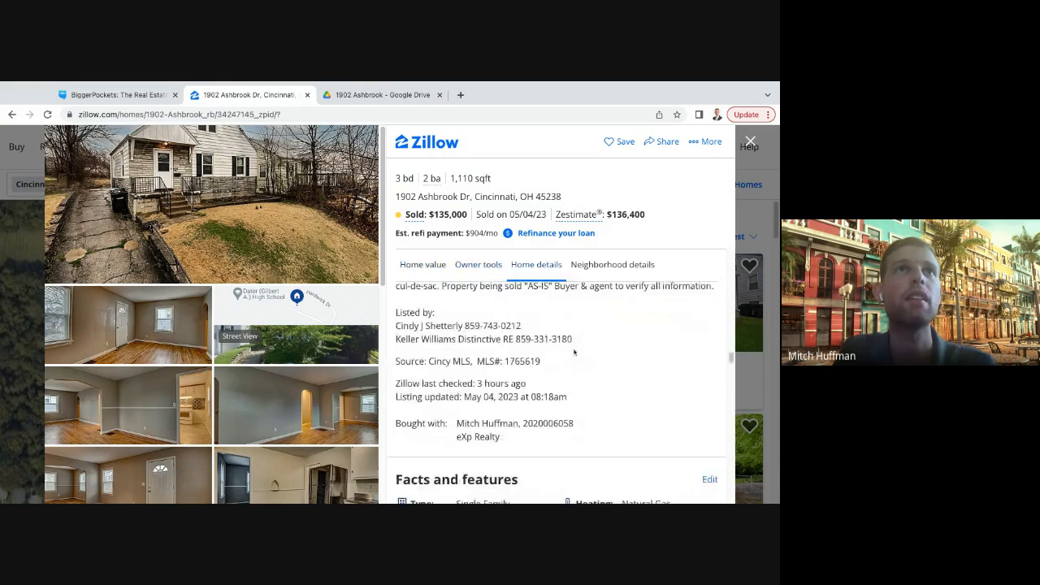
drag(457, 327, 533, 344)
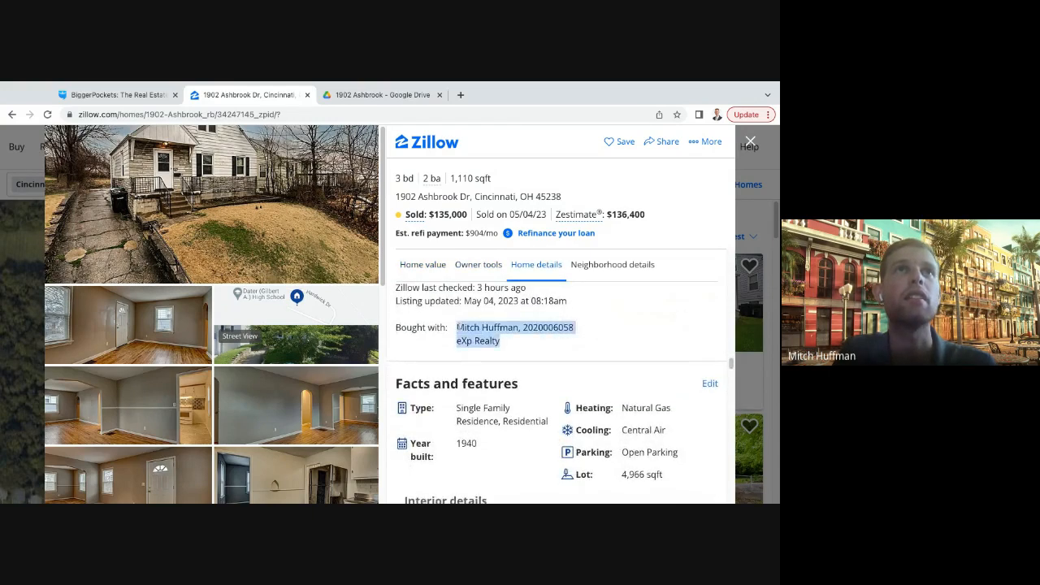
click(558, 351)
- Examine the price history, highlighting the original list price and the final sold price in 2023
scroll(535, 381, down, 3)
scroll(535, 381, down, 5)
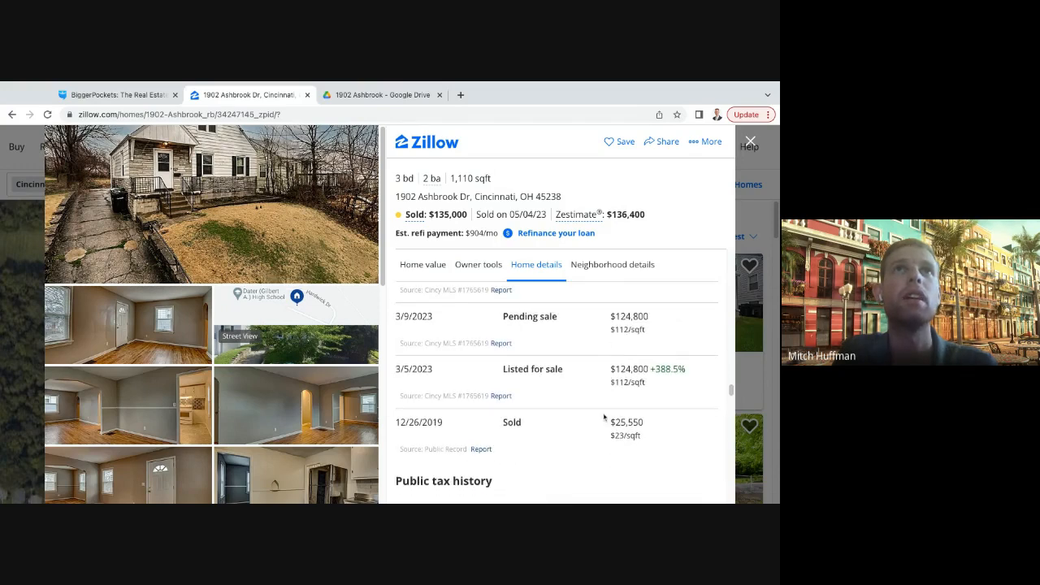
drag(612, 370, 648, 370)
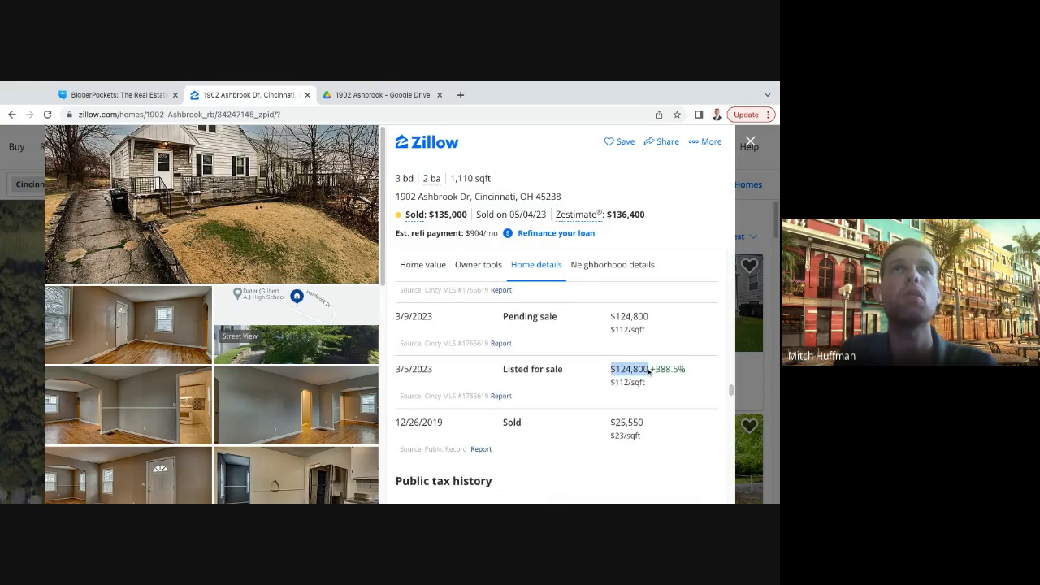
scroll(597, 370, up, 2)
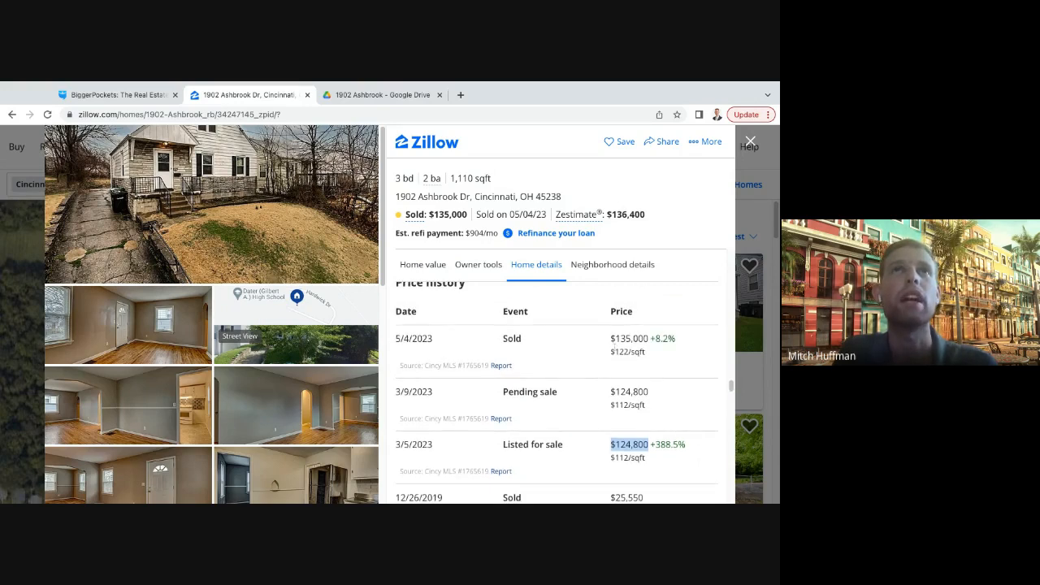
drag(604, 342, 648, 340)
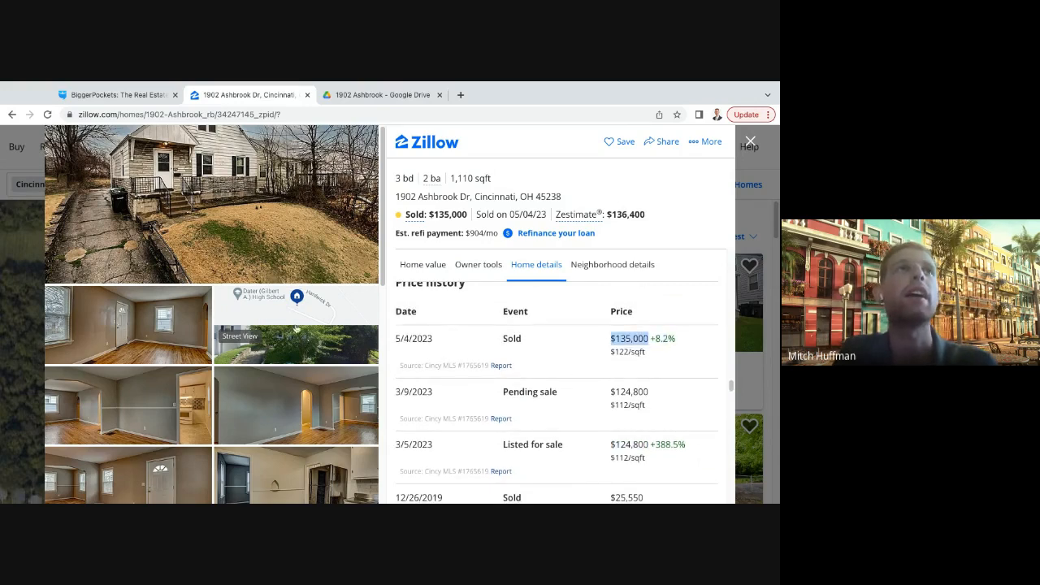
scroll(576, 345, up, 15)
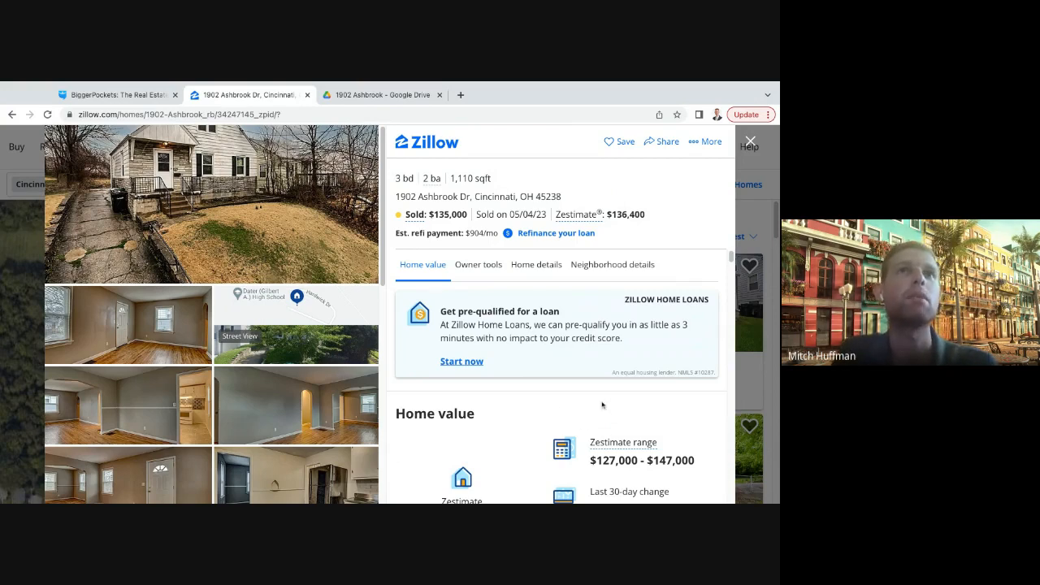
- Browse the recently sold comparable homes for the property, comparing their prices, sizes and sale dates
scroll(553, 405, down, 4)
scroll(553, 405, down, 5)
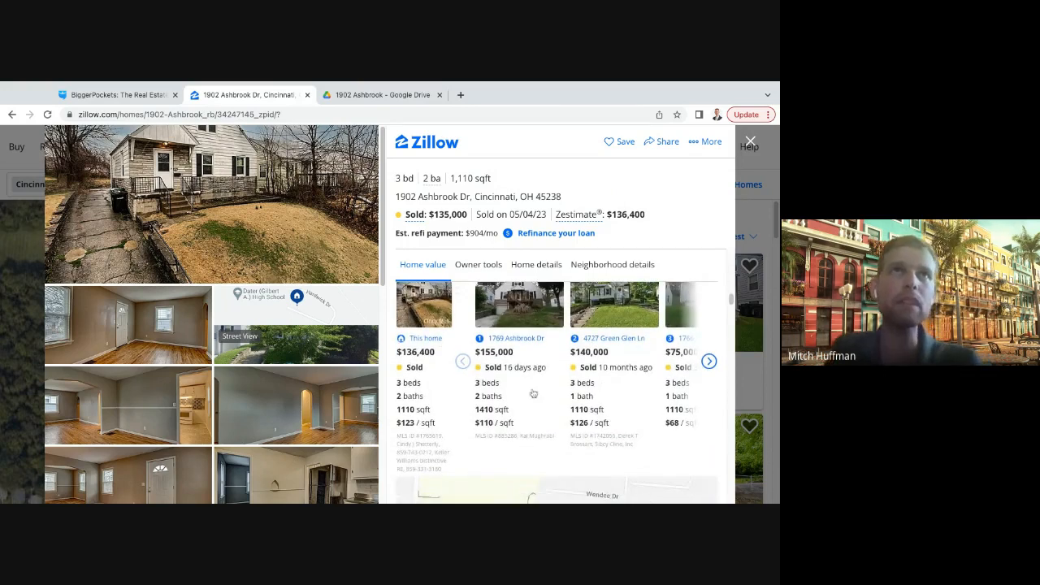
scroll(436, 215, up, 1)
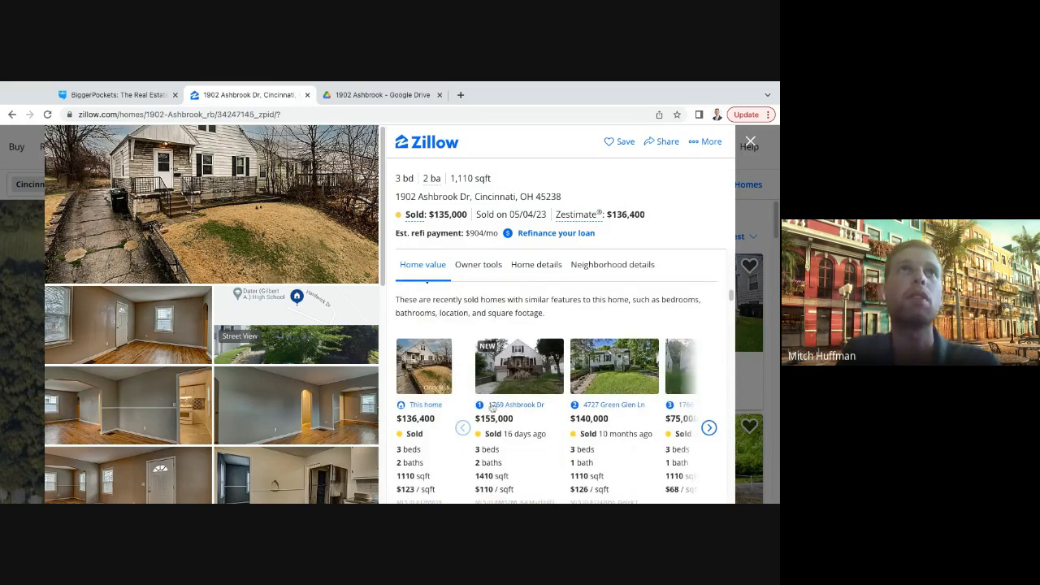
scroll(491, 409, down, 1)
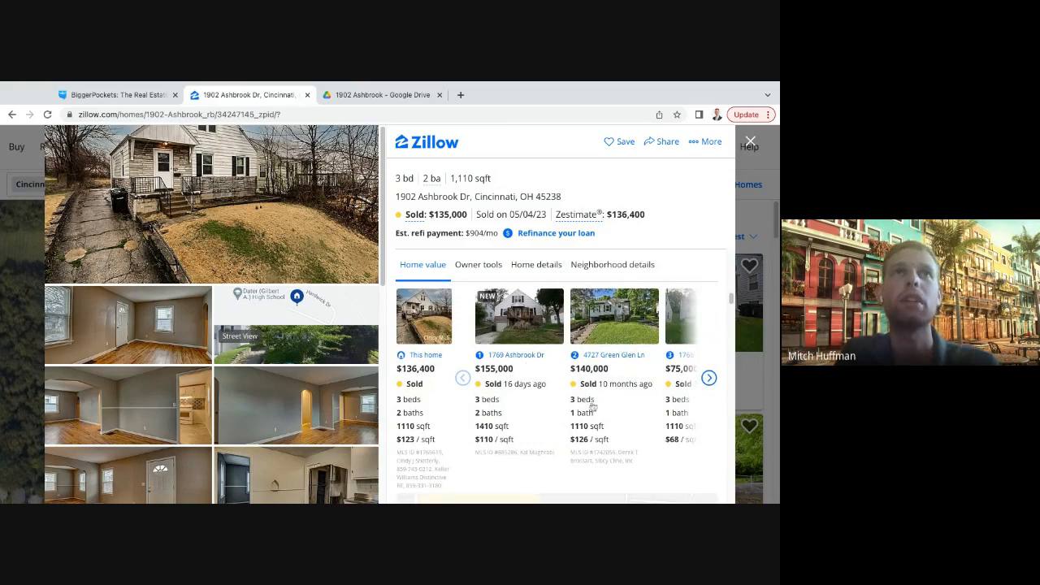
click(710, 378)
click(710, 378)
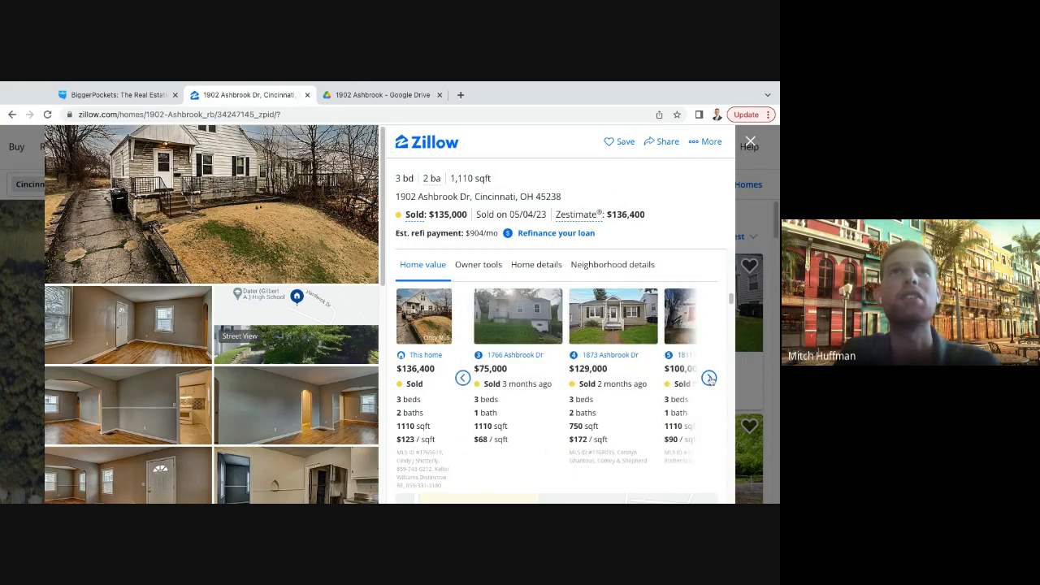
click(464, 379)
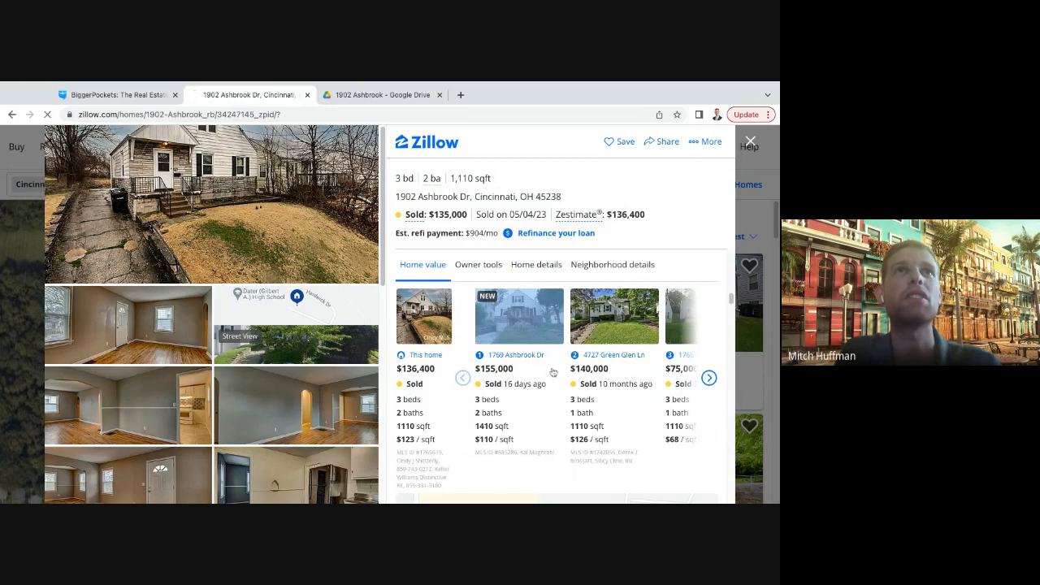
- Open the first comparable home's listing and check its bedrooms, bathrooms, square footage, sold price and sale date
click(534, 357)
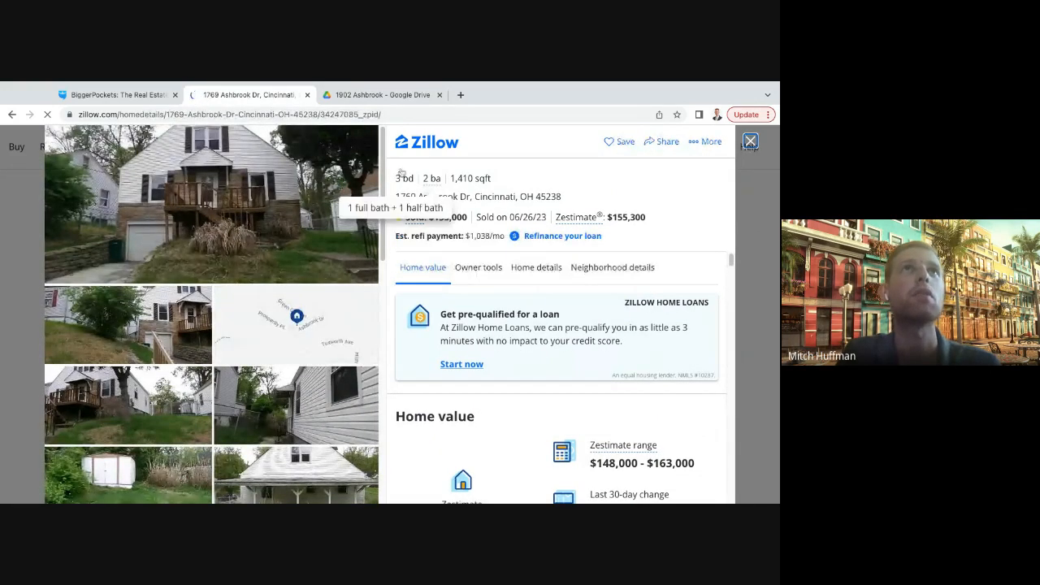
drag(395, 178, 523, 181)
drag(428, 217, 559, 218)
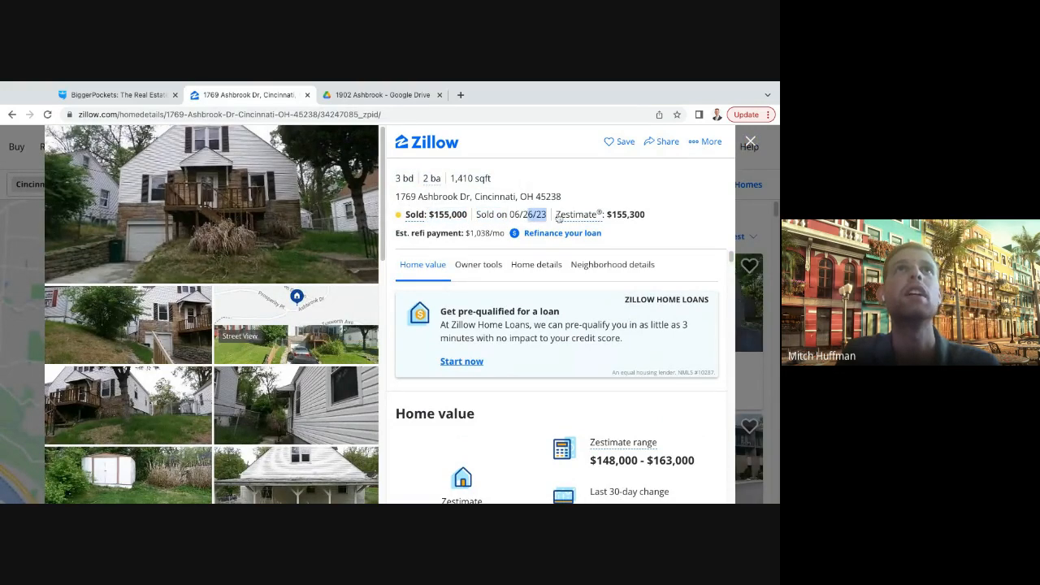
click(556, 214)
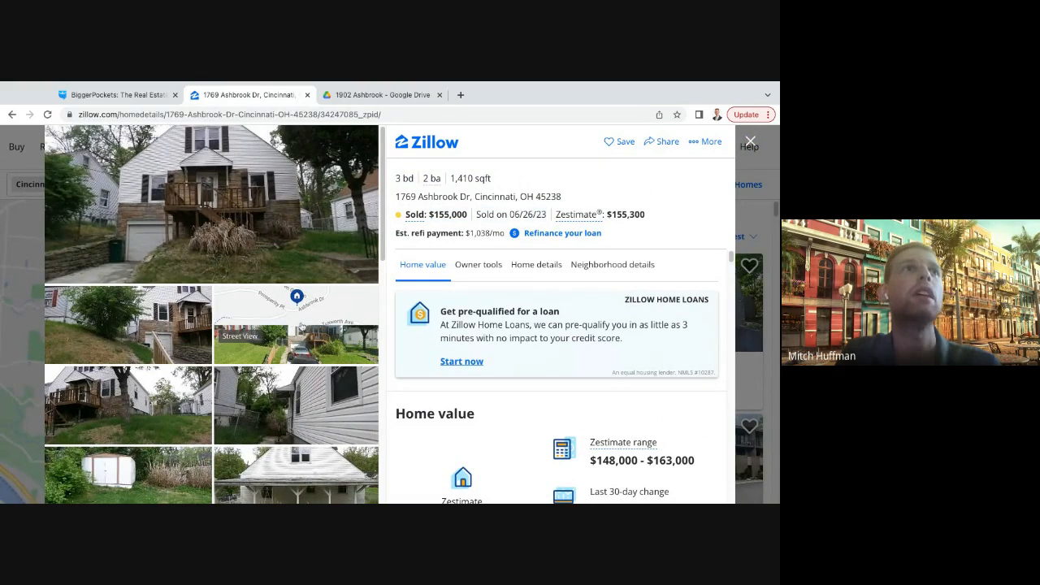
- Look through the comparable home's interior and exterior photos to judge its condition, and close the listing
scroll(303, 329, down, 10)
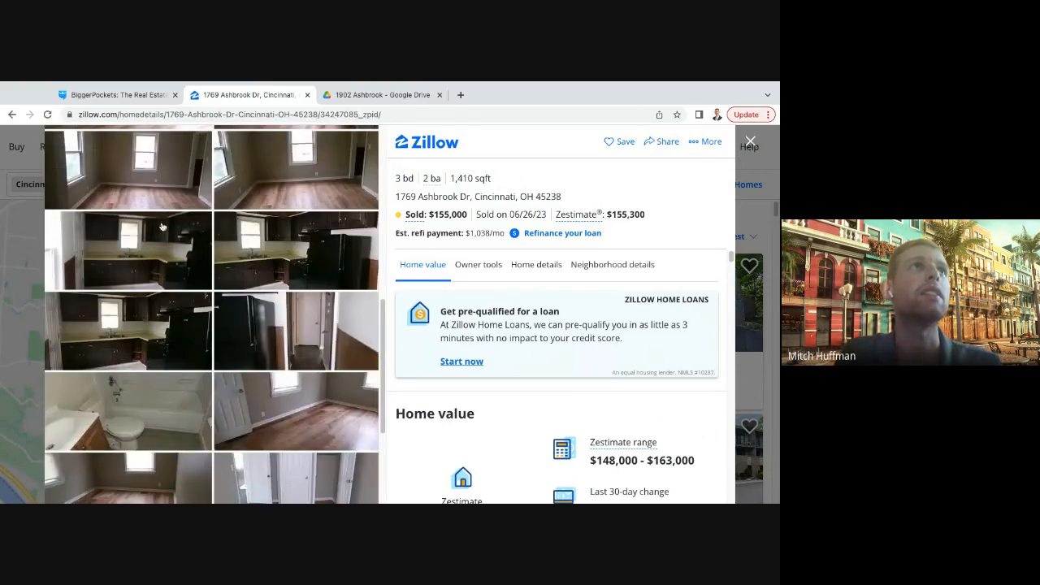
scroll(280, 242, down, 3)
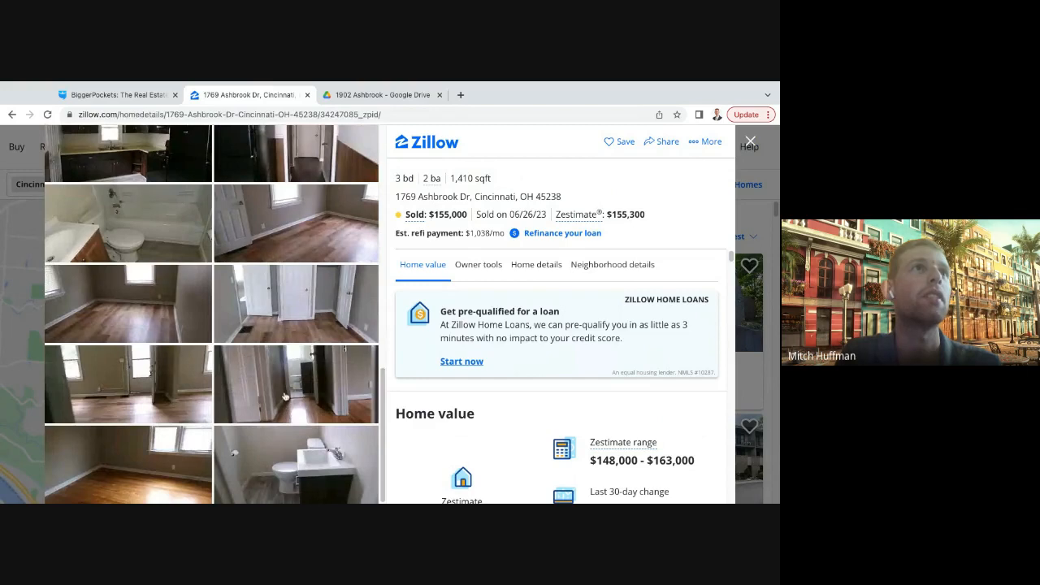
scroll(269, 382, up, 3)
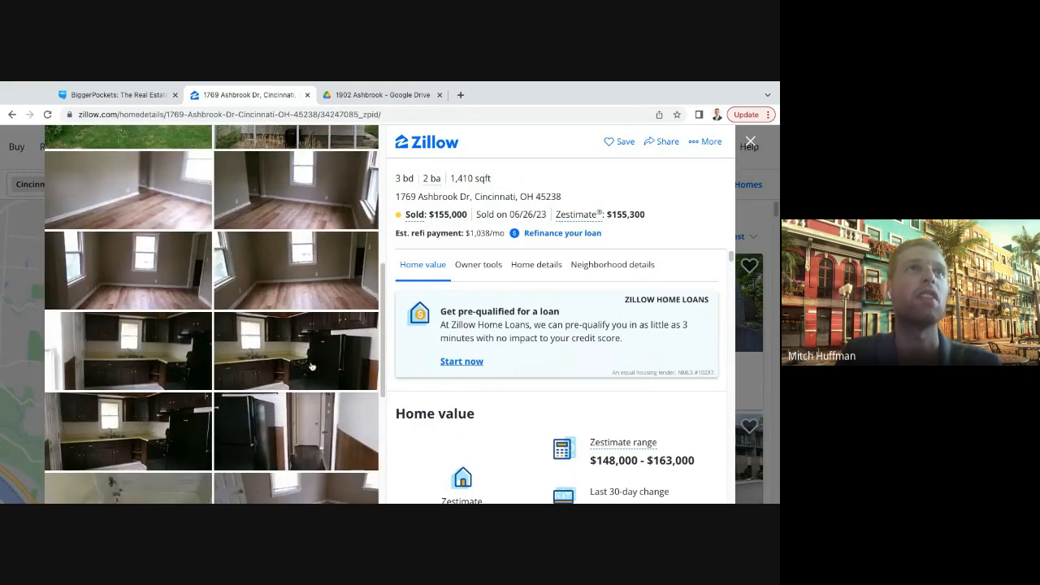
scroll(296, 345, up, 4)
scroll(296, 344, up, 2)
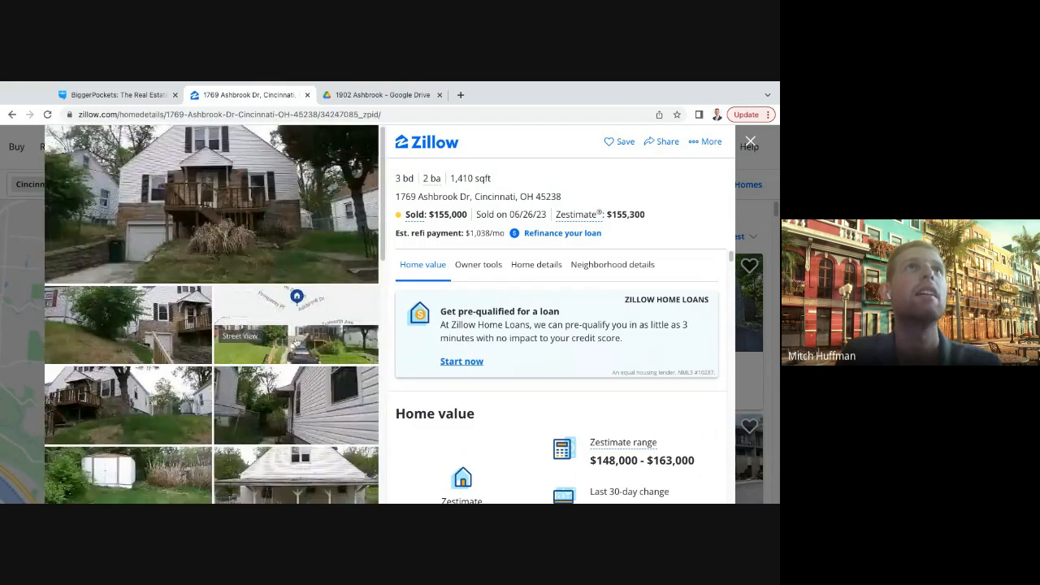
click(750, 141)
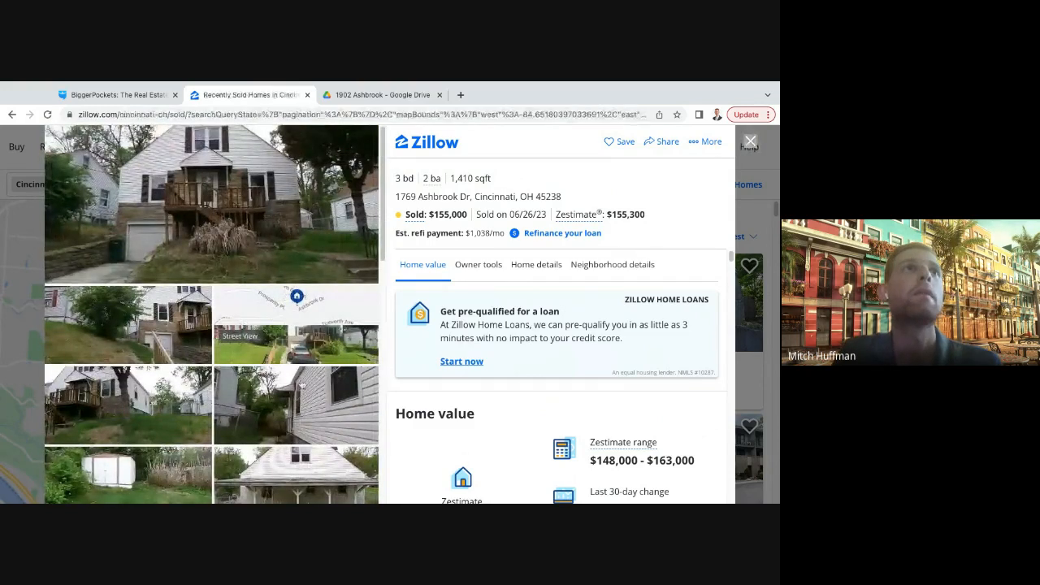
- Switch to BiggerPockets and start a new report in the BRRRR calculator
click(116, 95)
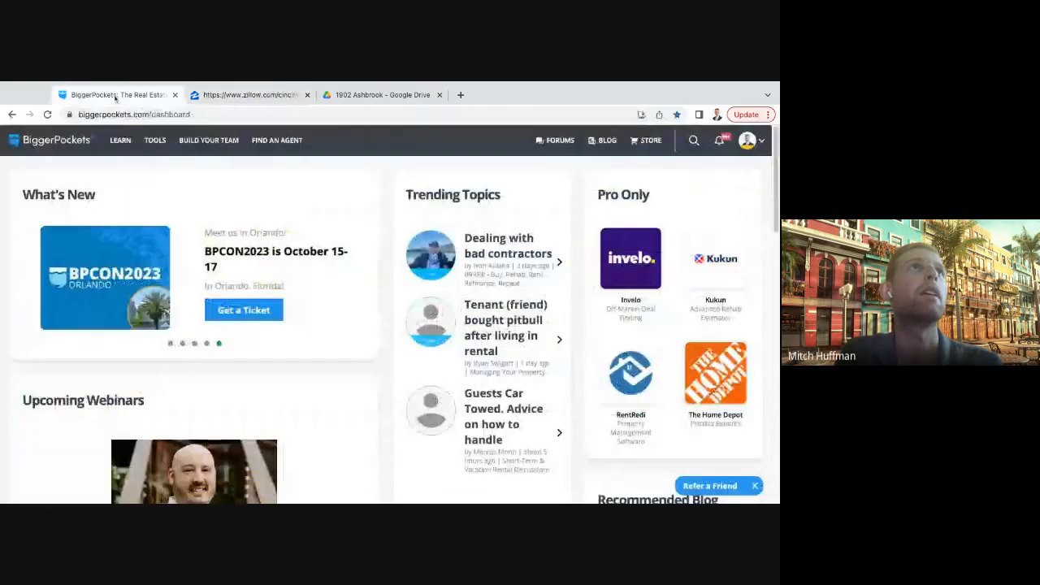
mouse_move(155, 140)
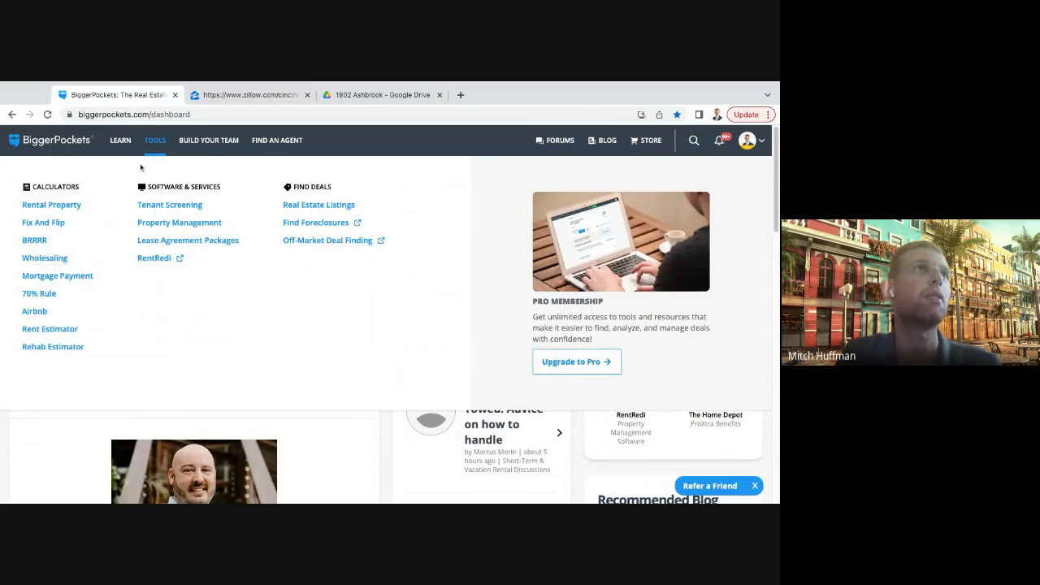
click(43, 242)
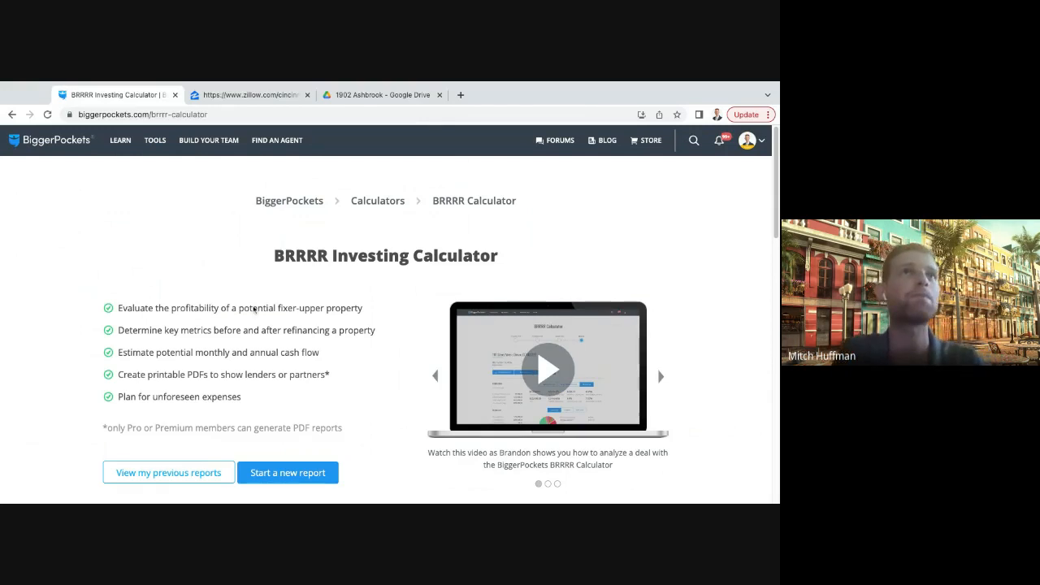
click(333, 476)
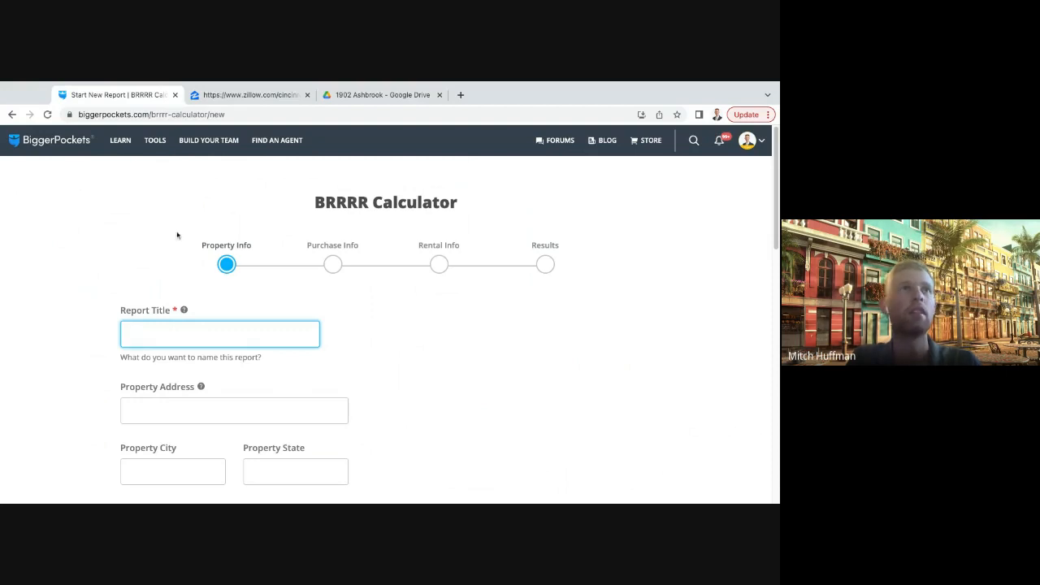
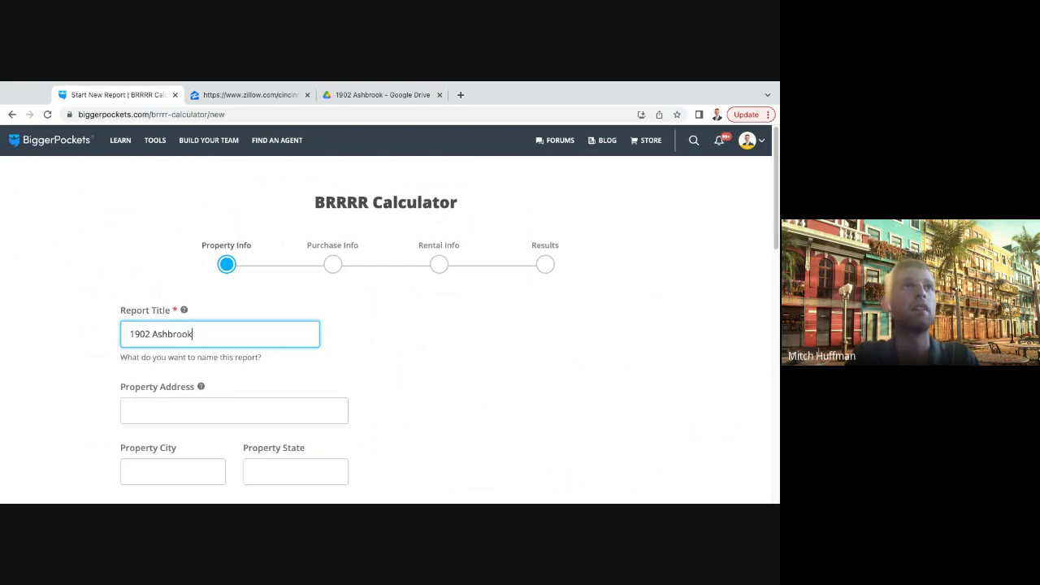
- Enter the property's house number and street name as both the report title and the property address
click(408, 349)
scroll(341, 333, down, 2)
click(255, 314)
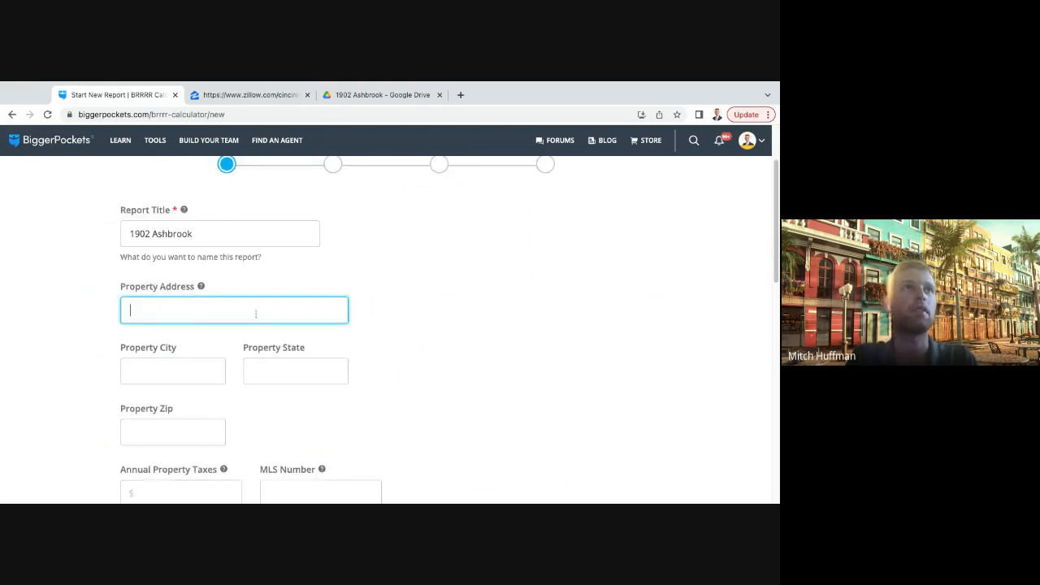
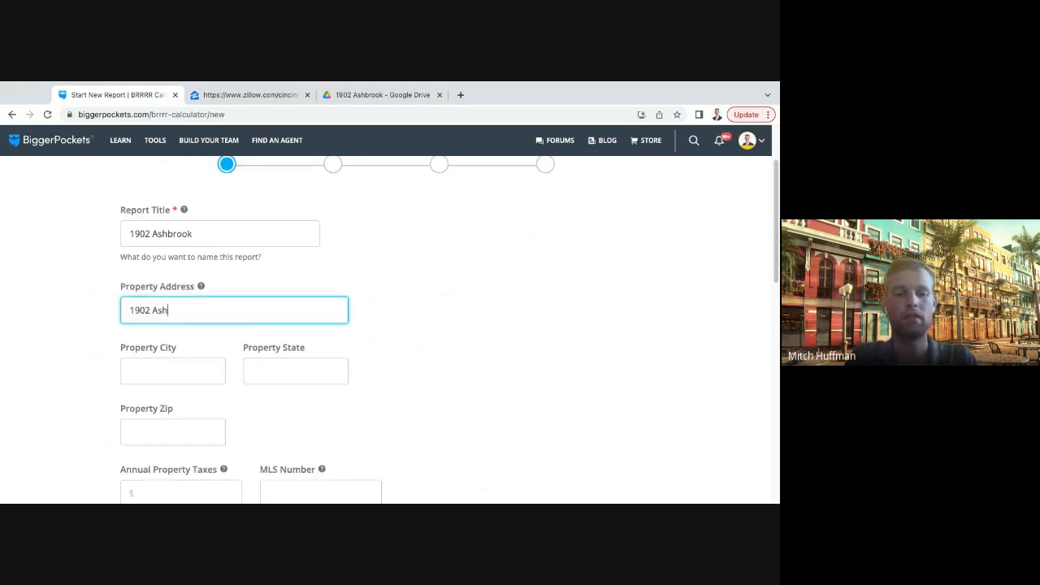
click(431, 346)
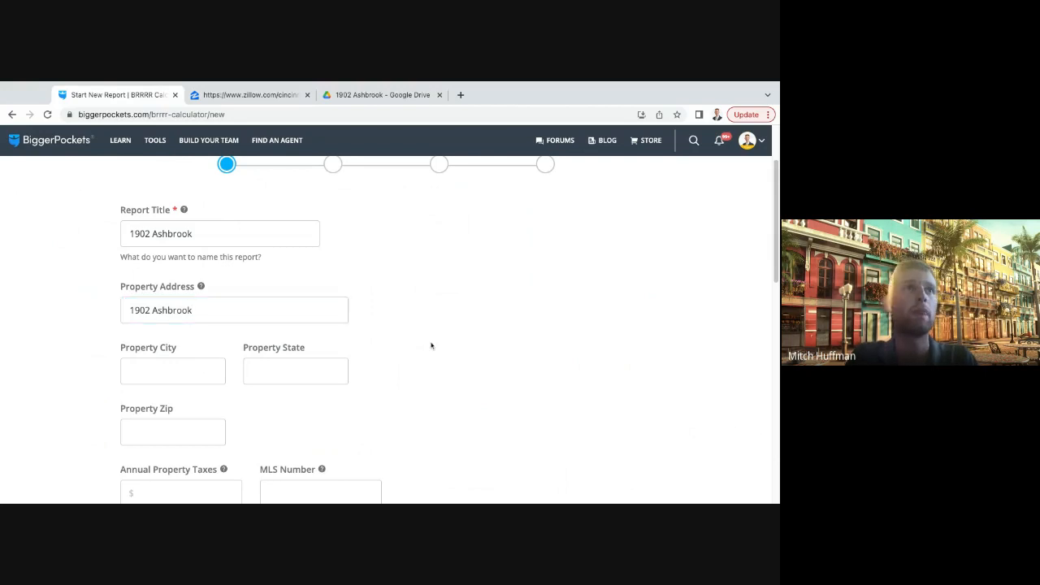
scroll(232, 360, down, 4)
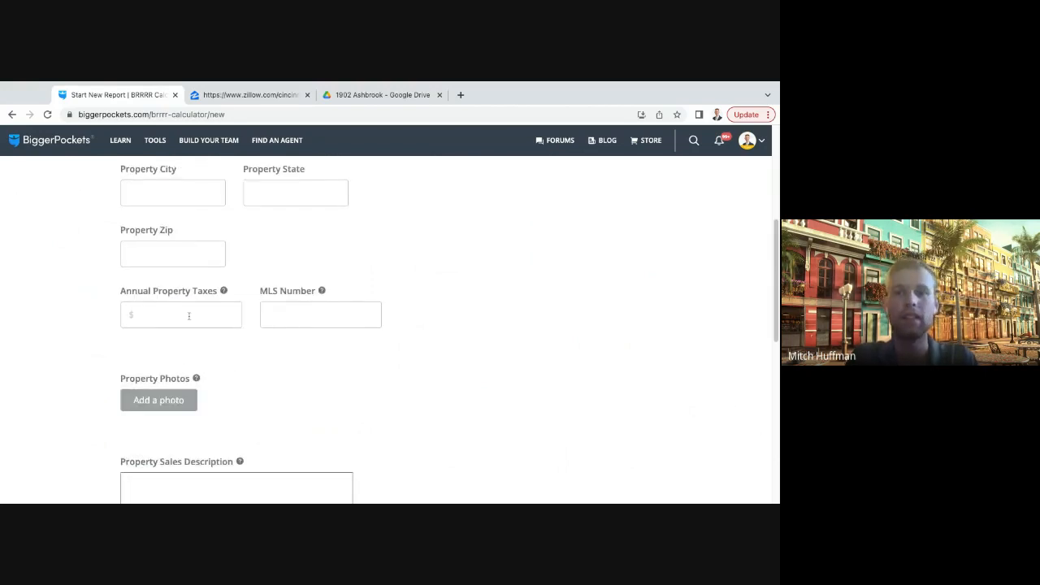
- Open the Hamilton County Auditor website in a new browser tab and go to its property search
click(165, 314)
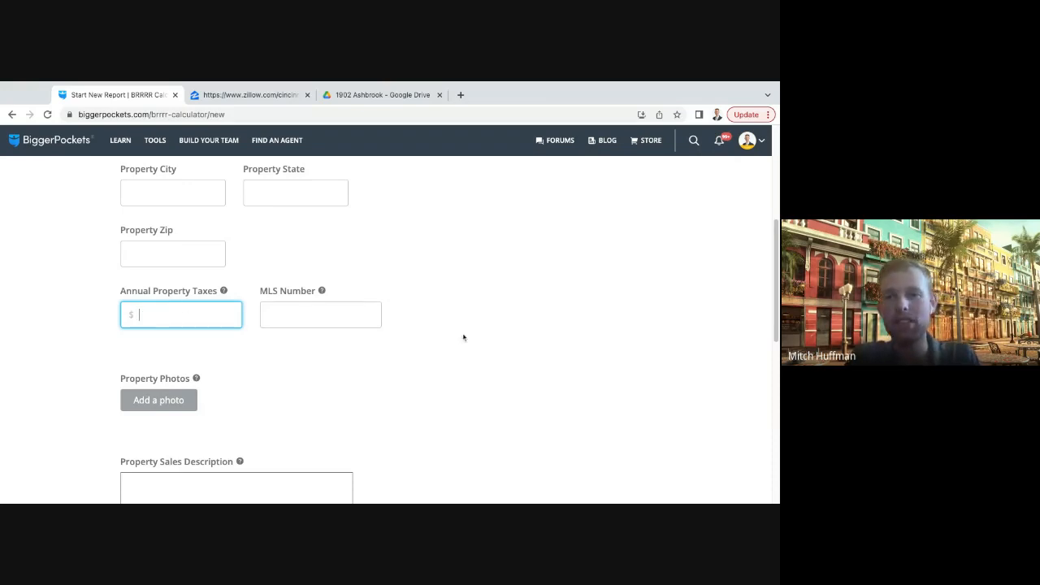
click(460, 94)
text(ham)
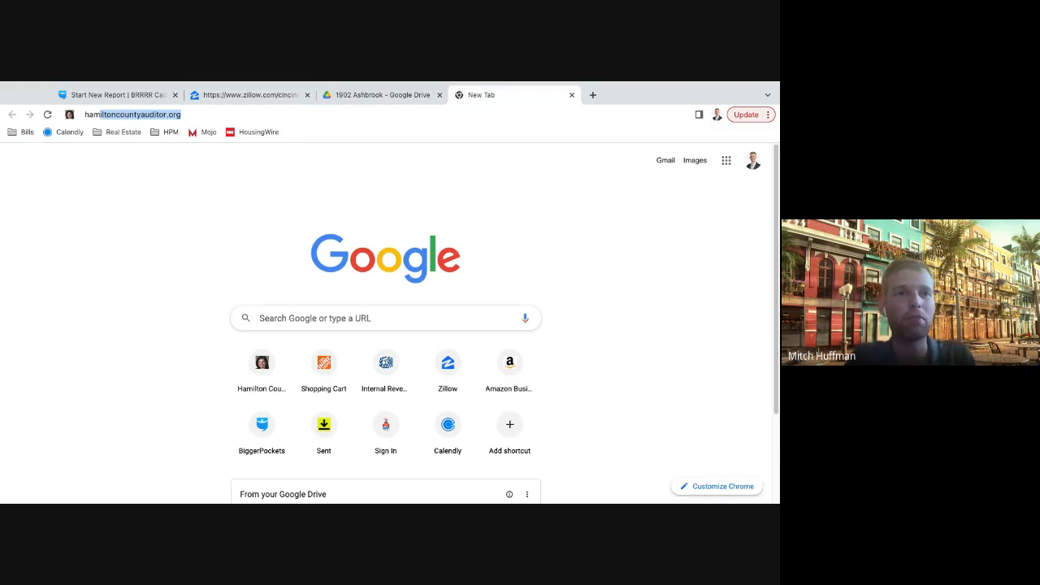
key(Return)
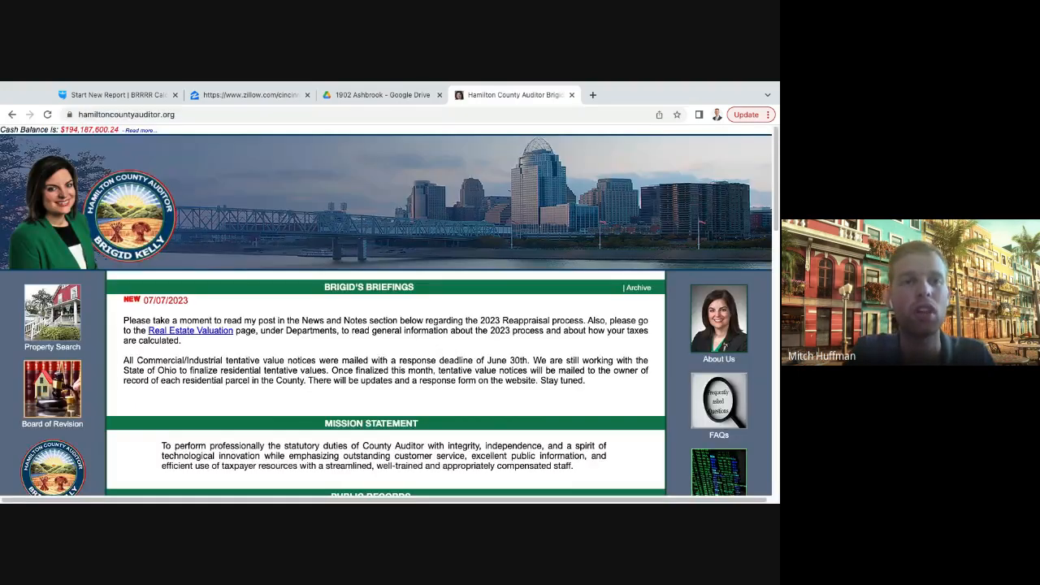
click(65, 329)
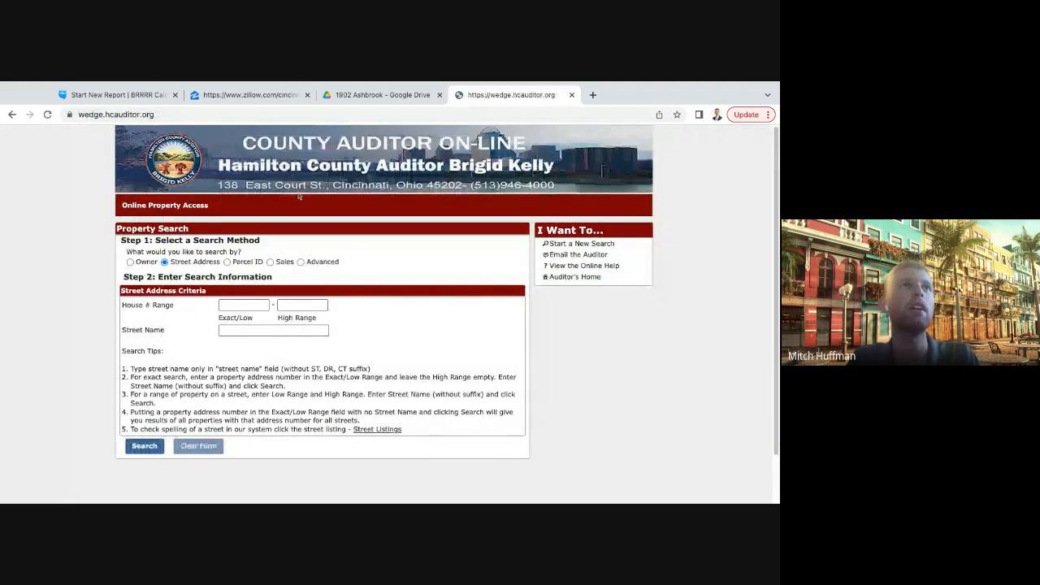
click(11, 115)
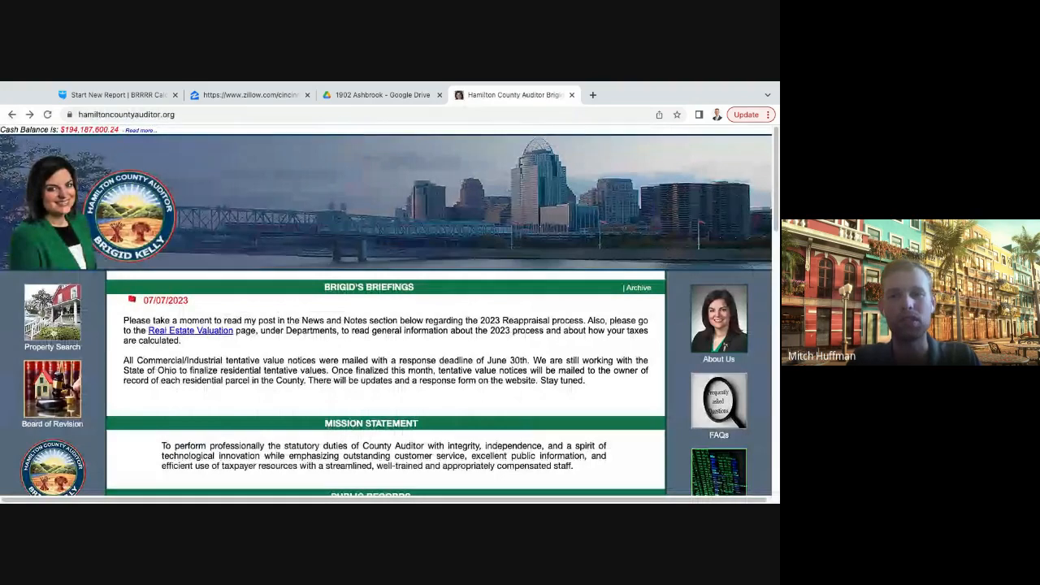
click(52, 312)
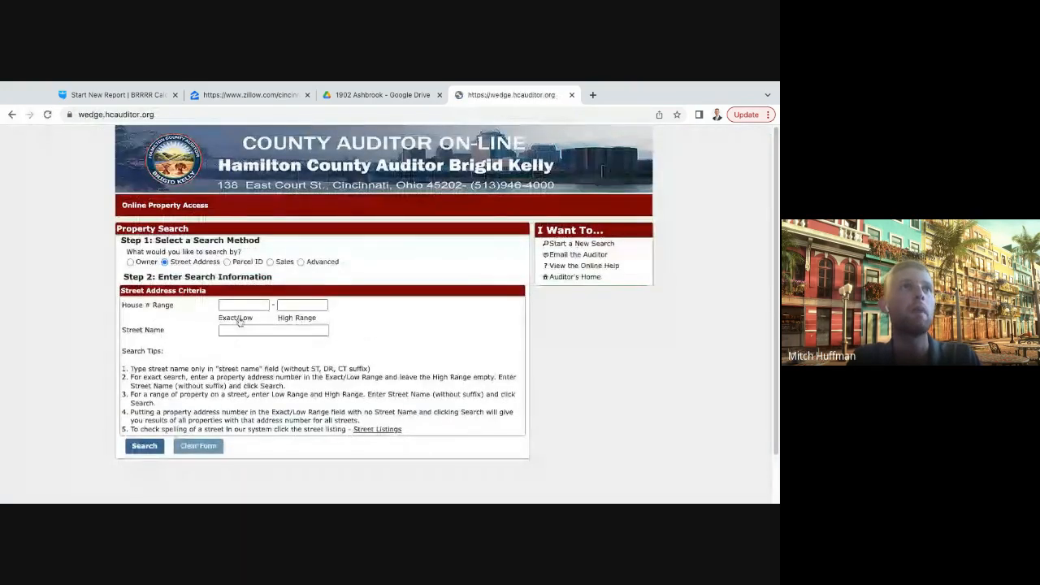
- Search the county auditor's records by the property's house number and street name
key(Tab)
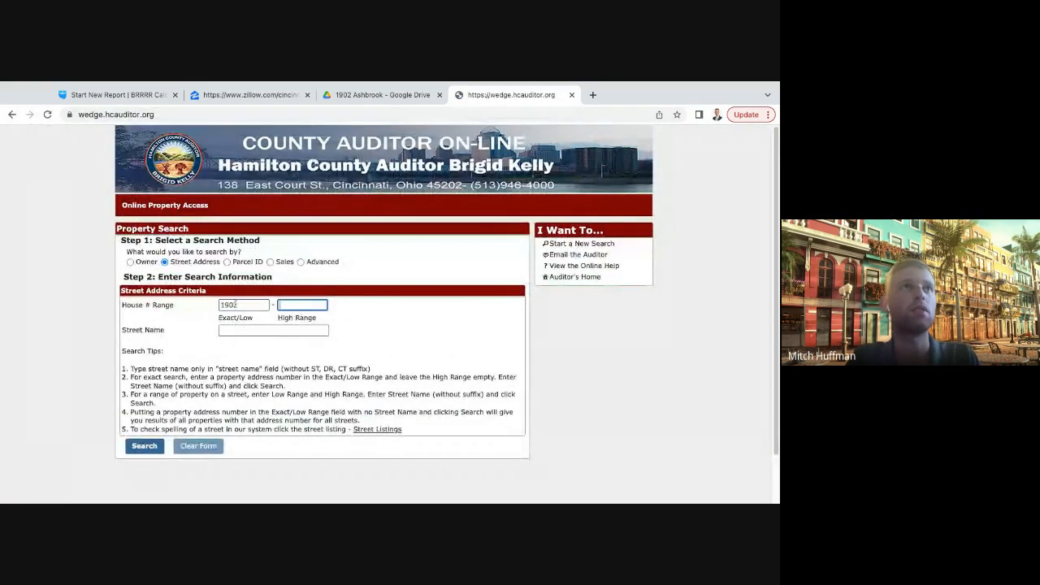
key(Tab)
key(Return)
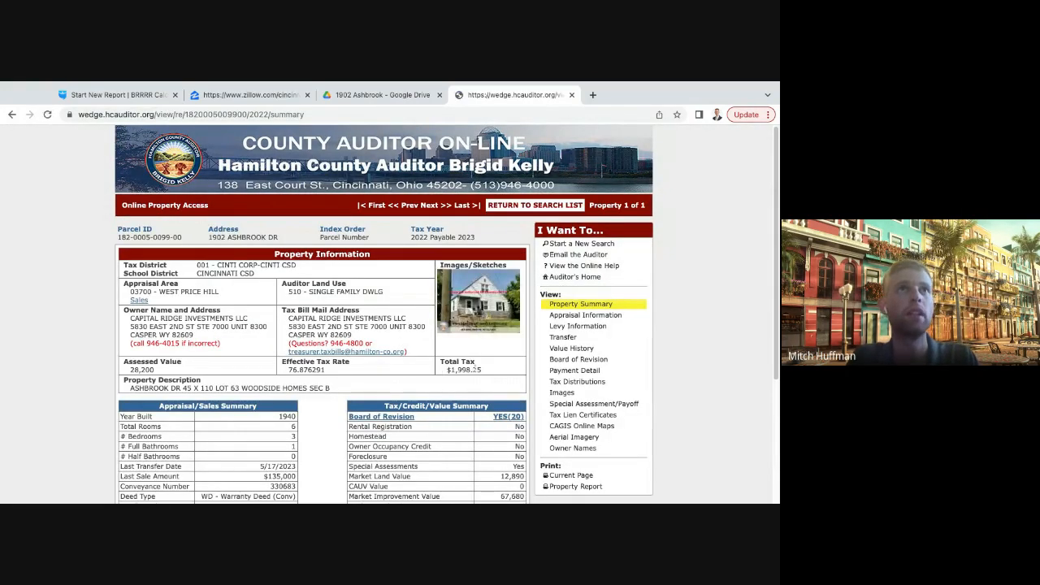
- Look up the total tax on the auditor record and enter 1998 as the annual property taxes in the BiggerPockets report
triple_click(485, 372)
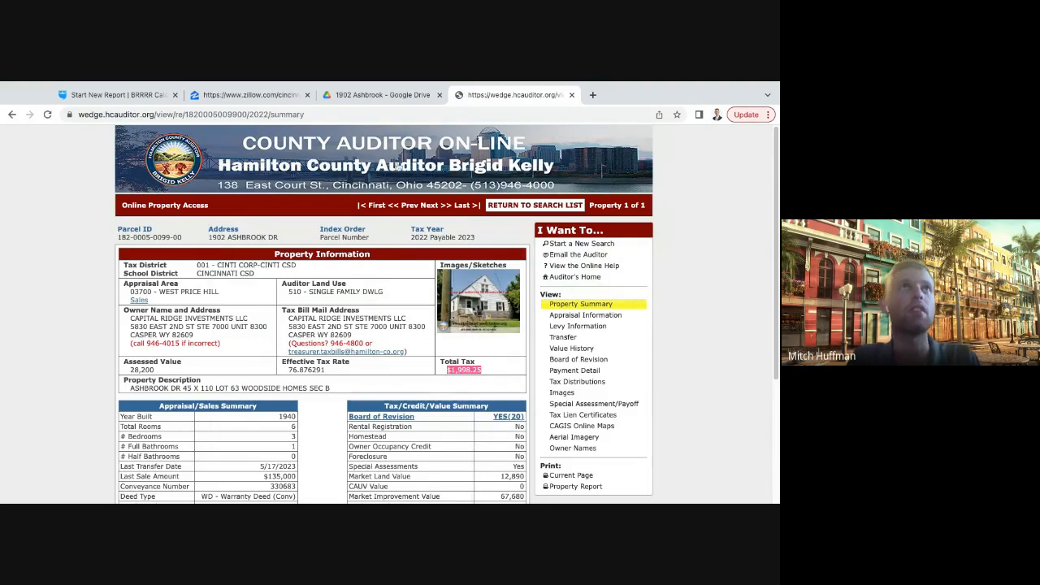
click(238, 101)
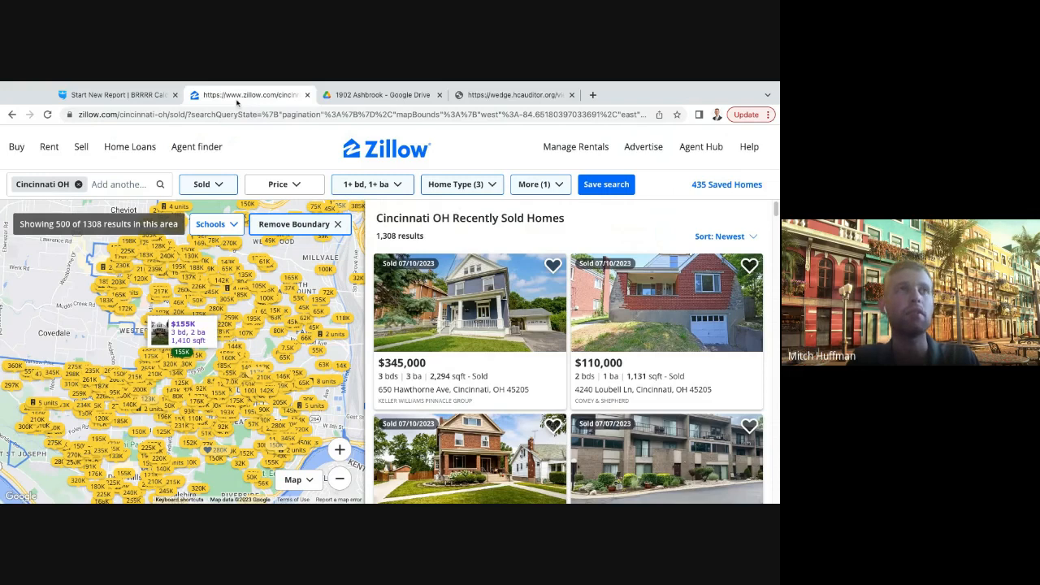
click(120, 96)
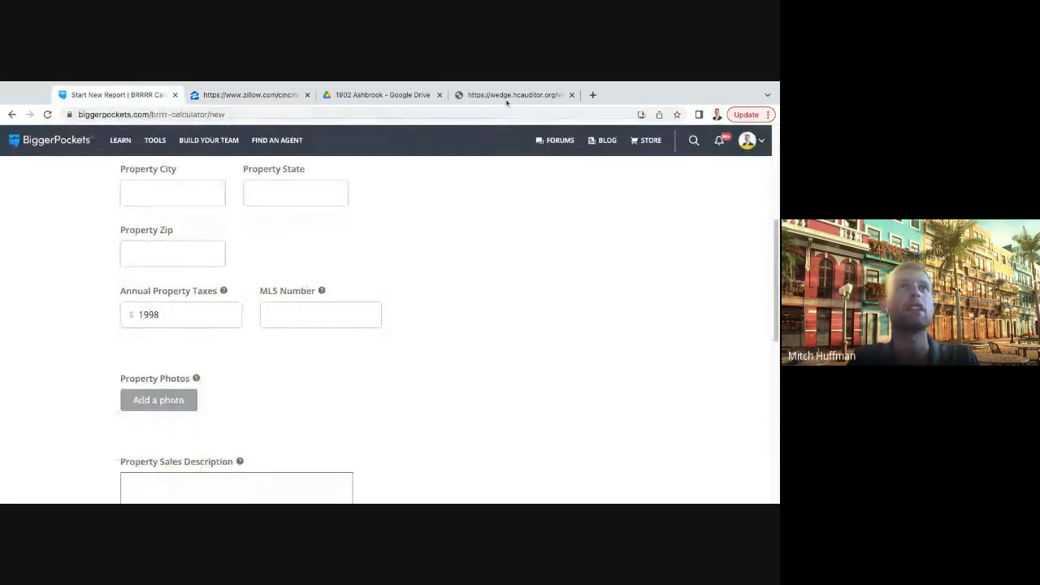
- Switch back to the auditor record, examine the property's transfer history for past sales and owners, and return to the property summary
click(507, 97)
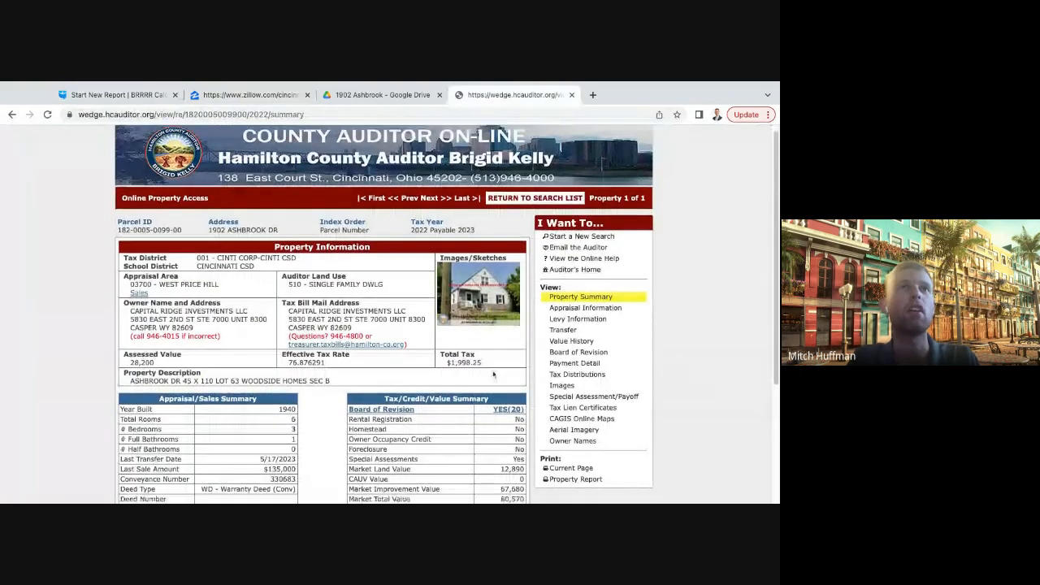
scroll(493, 374, down, 1)
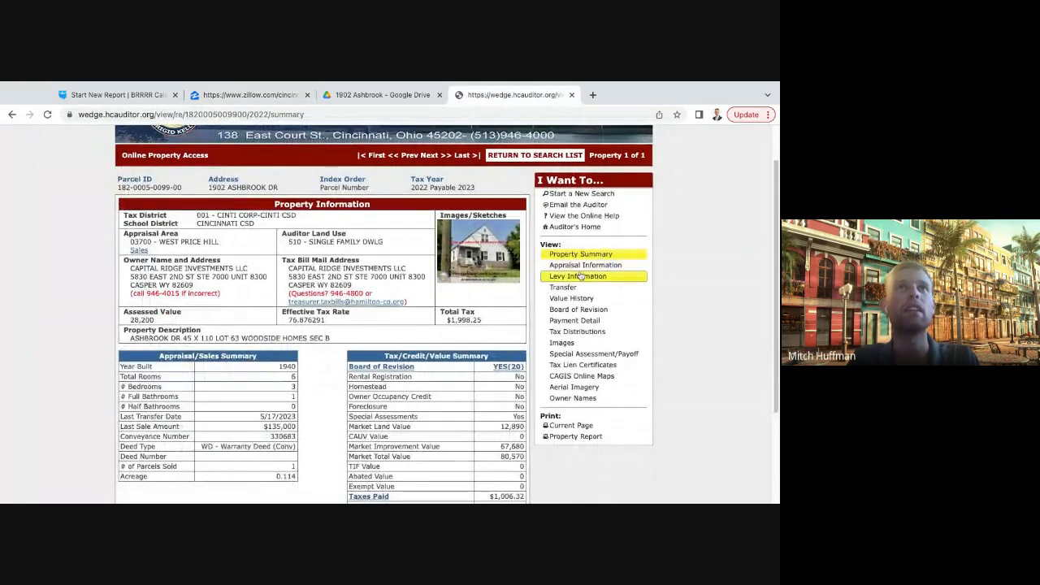
click(566, 288)
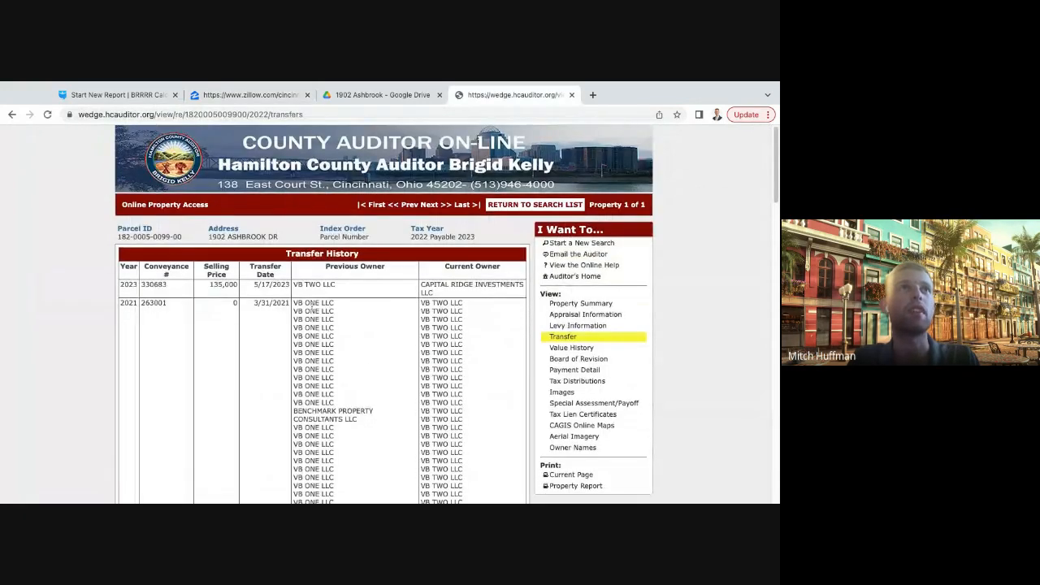
scroll(312, 306, down, 1)
drag(257, 285, 312, 286)
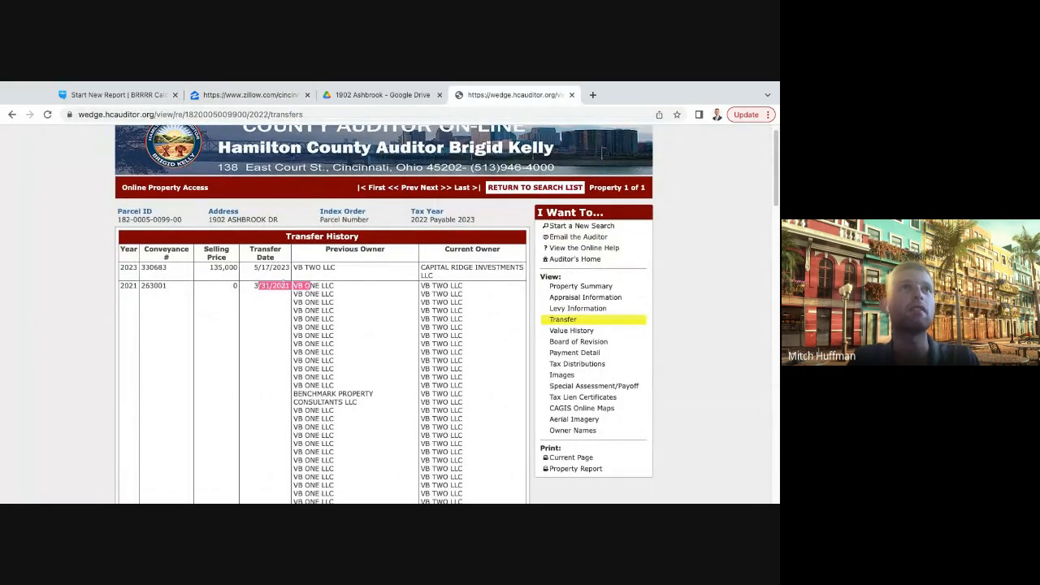
click(384, 303)
scroll(350, 276, down, 5)
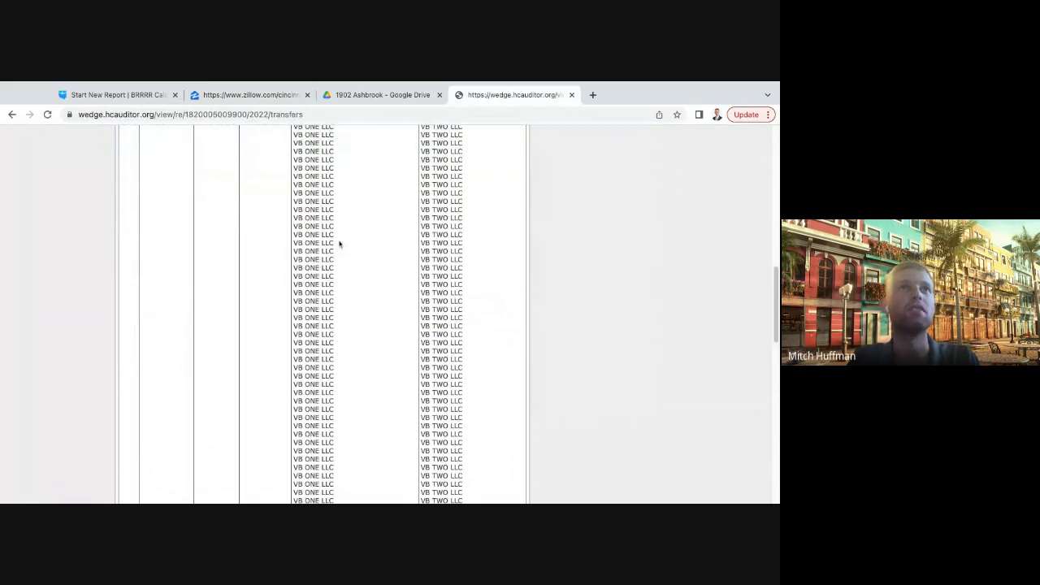
scroll(350, 260, down, 5)
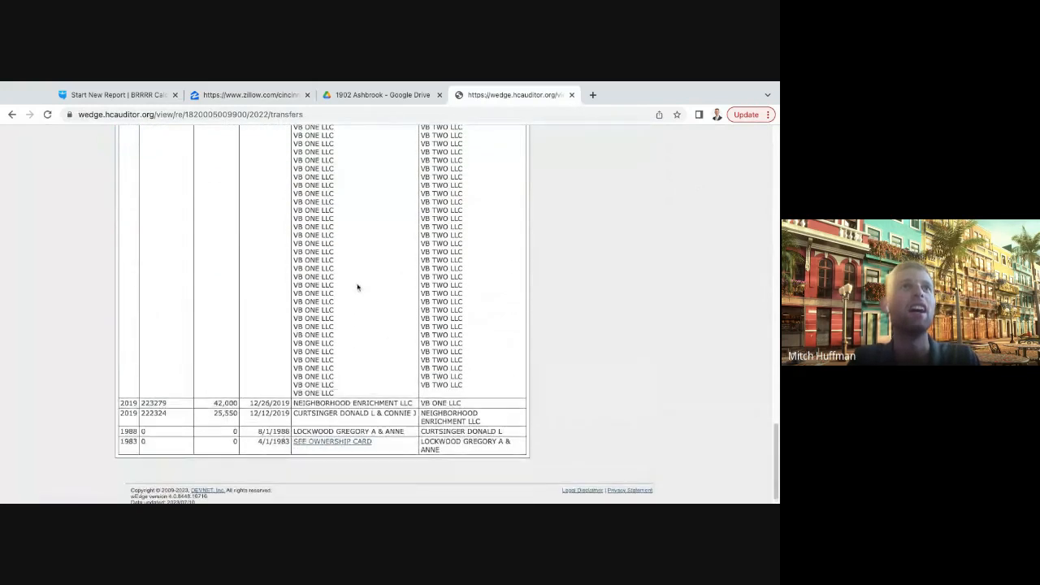
scroll(357, 287, up, 10)
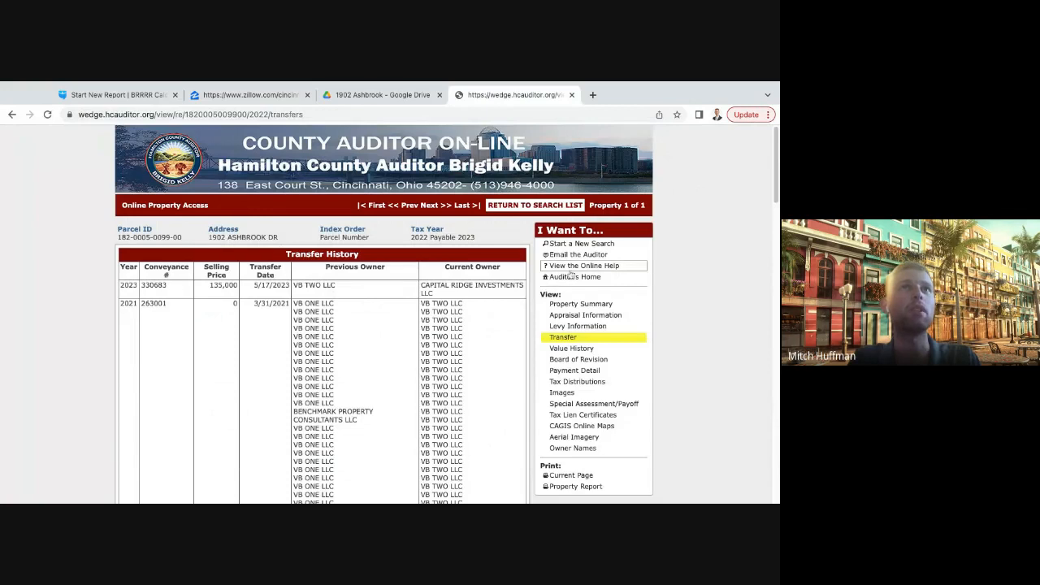
click(580, 303)
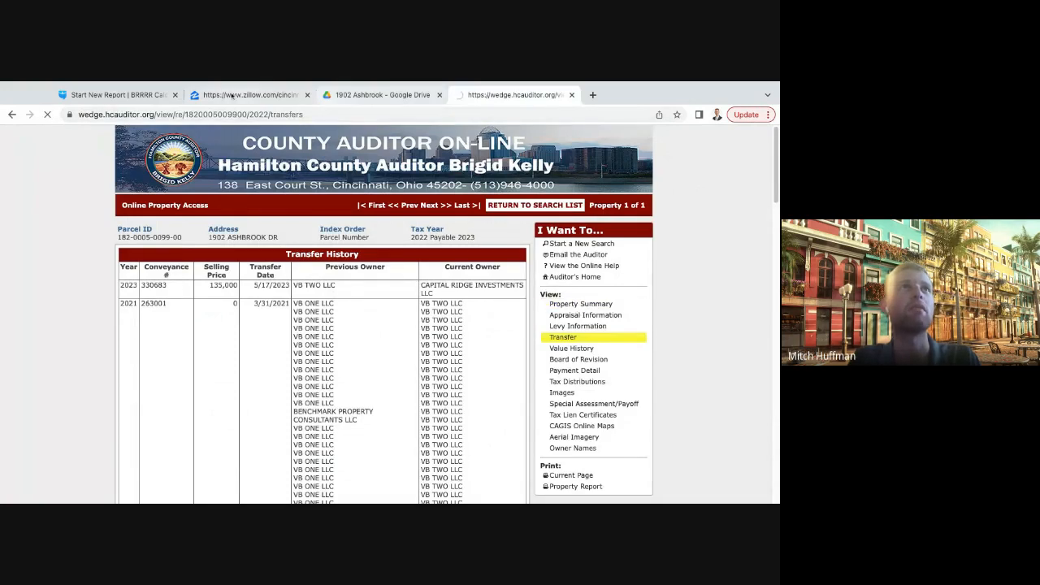
- Return to the BiggerPockets report, review the property information and continue to the purchase information
click(114, 94)
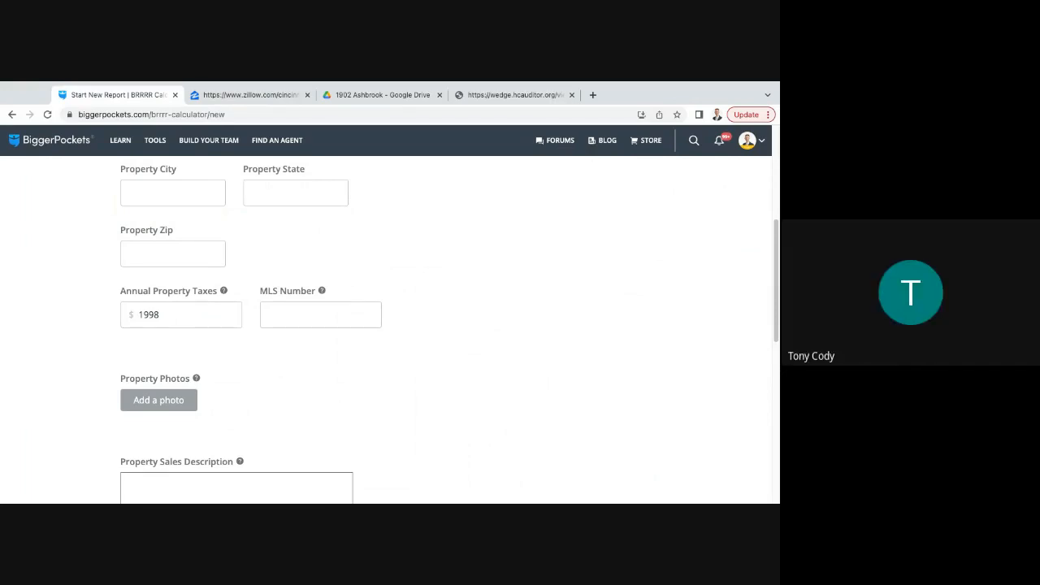
scroll(304, 348, down, 1)
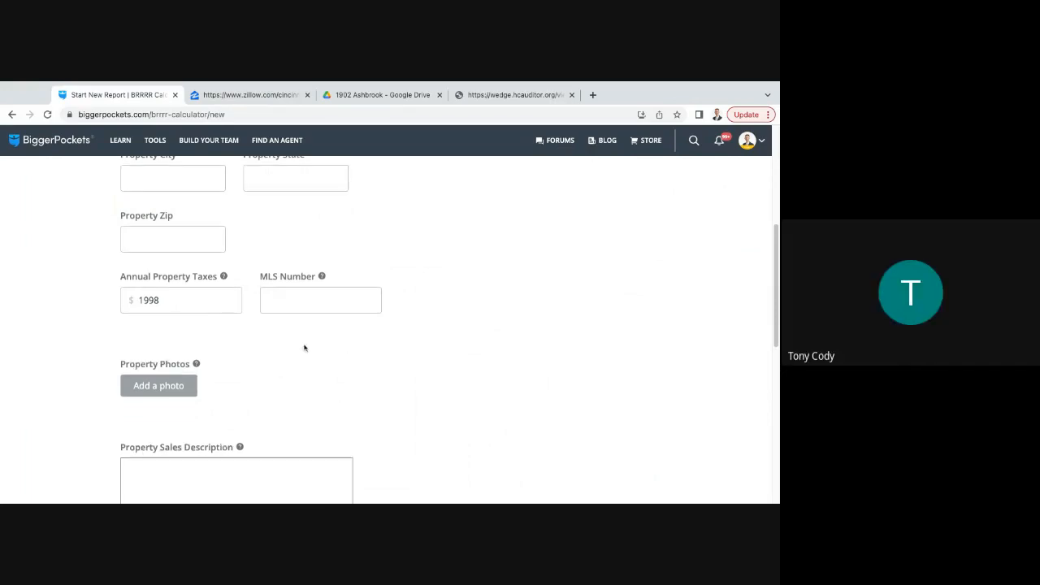
scroll(290, 330, up, 2)
scroll(479, 304, up, 2)
scroll(481, 308, down, 1)
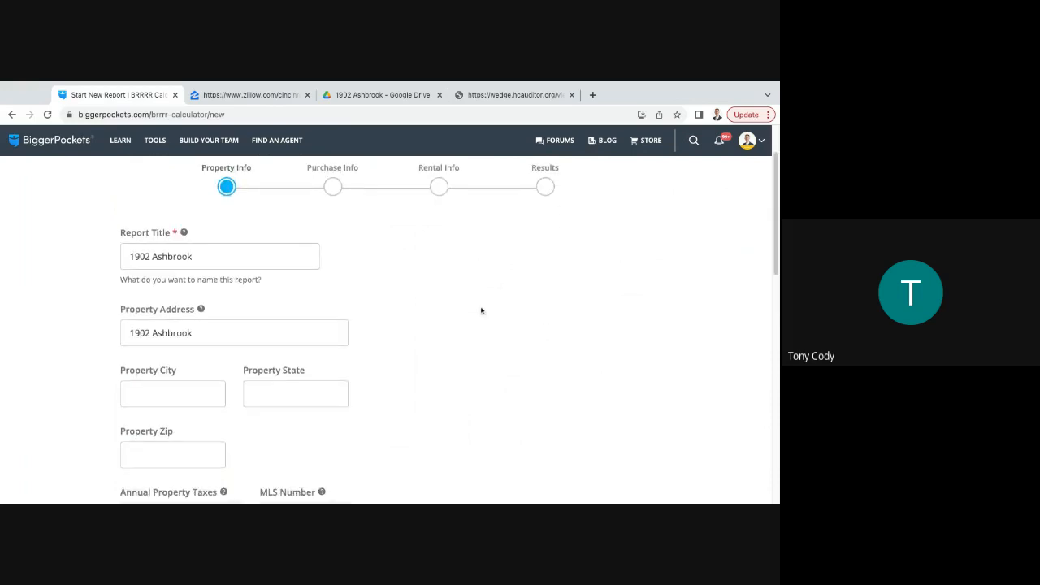
scroll(482, 309, down, 1)
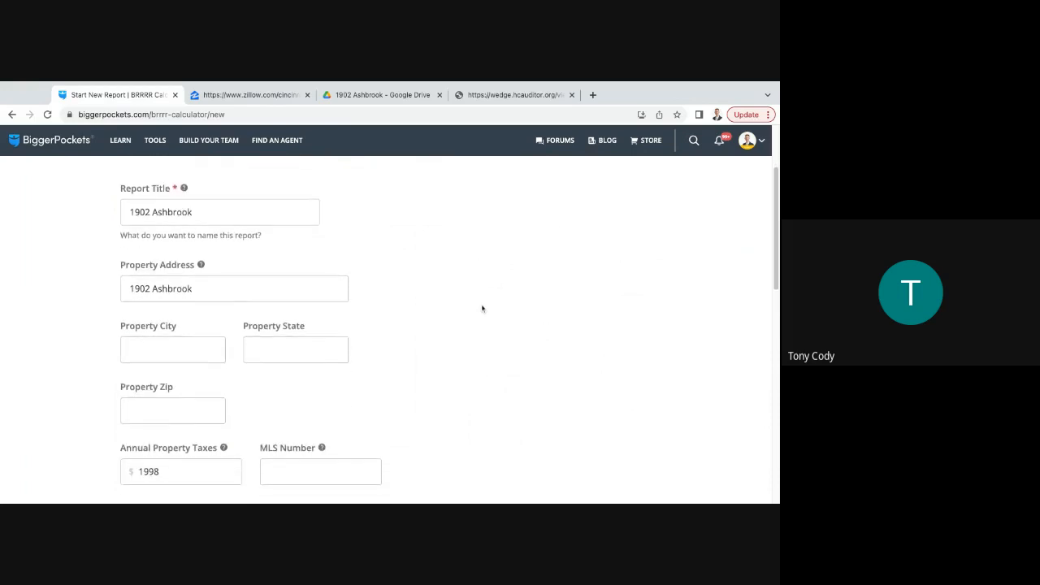
scroll(482, 308, up, 1)
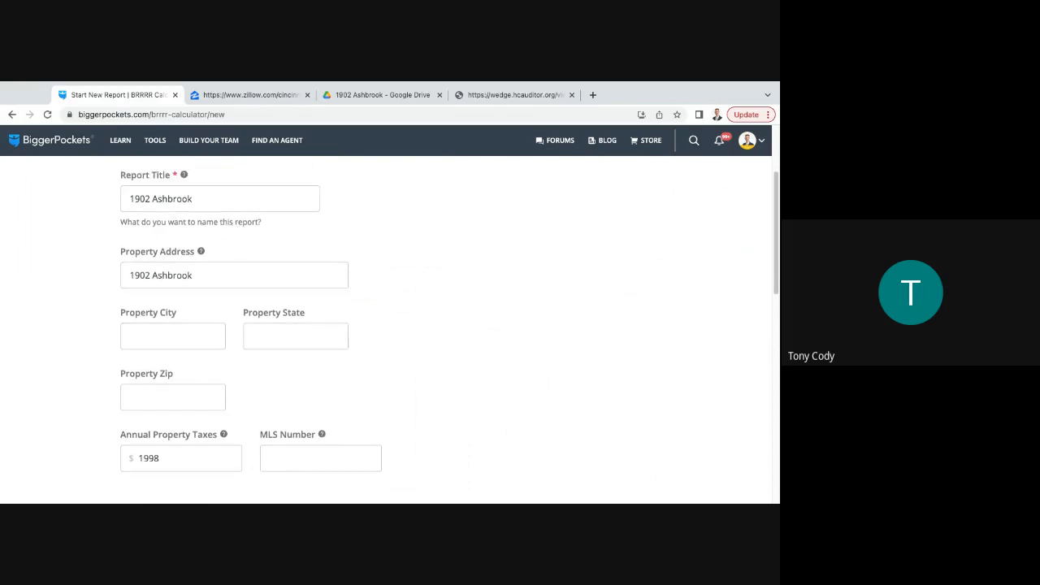
scroll(437, 323, down, 3)
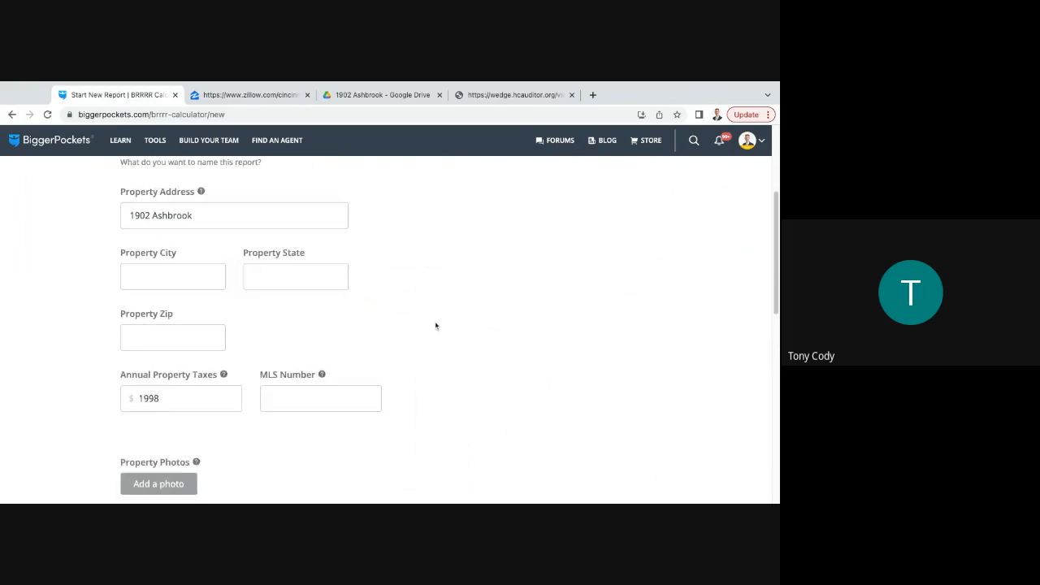
scroll(436, 326, down, 1)
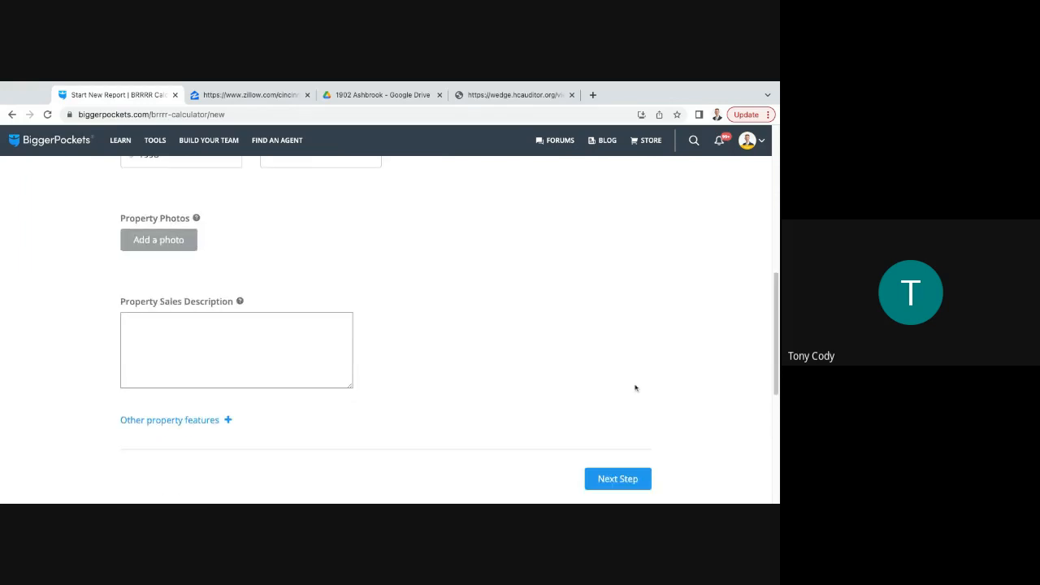
click(627, 481)
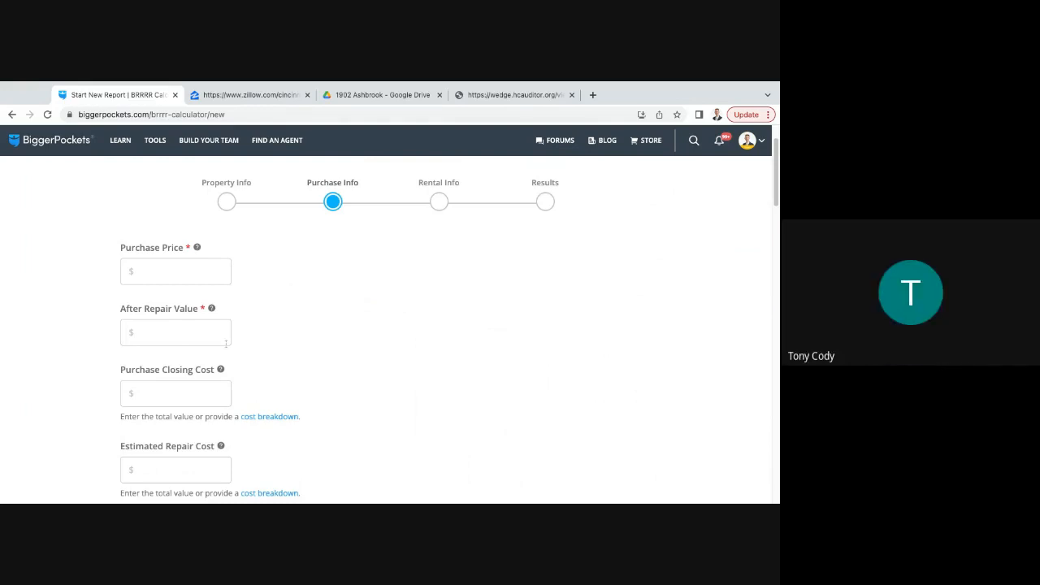
click(174, 273)
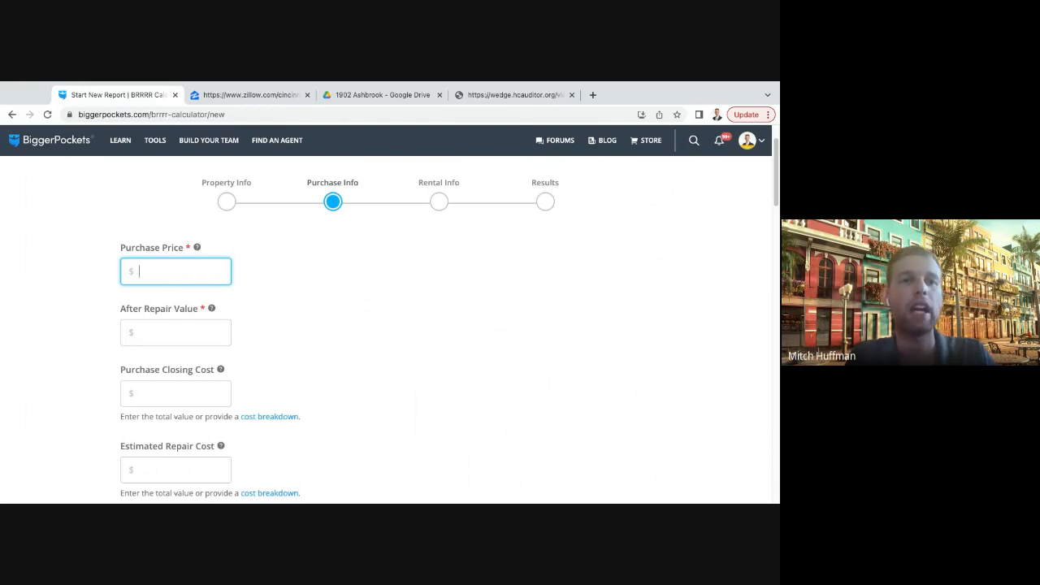
click(255, 95)
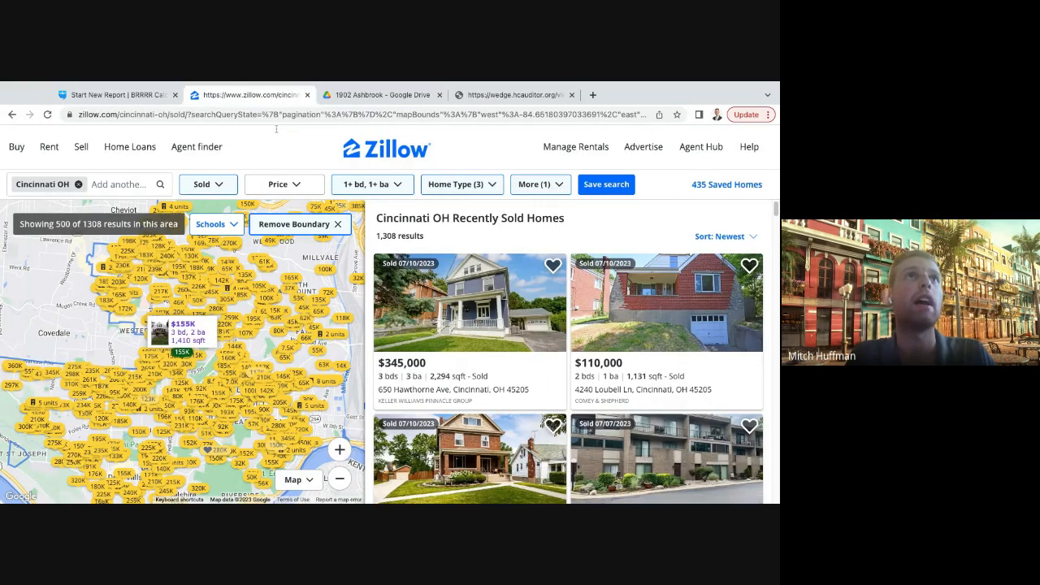
click(384, 96)
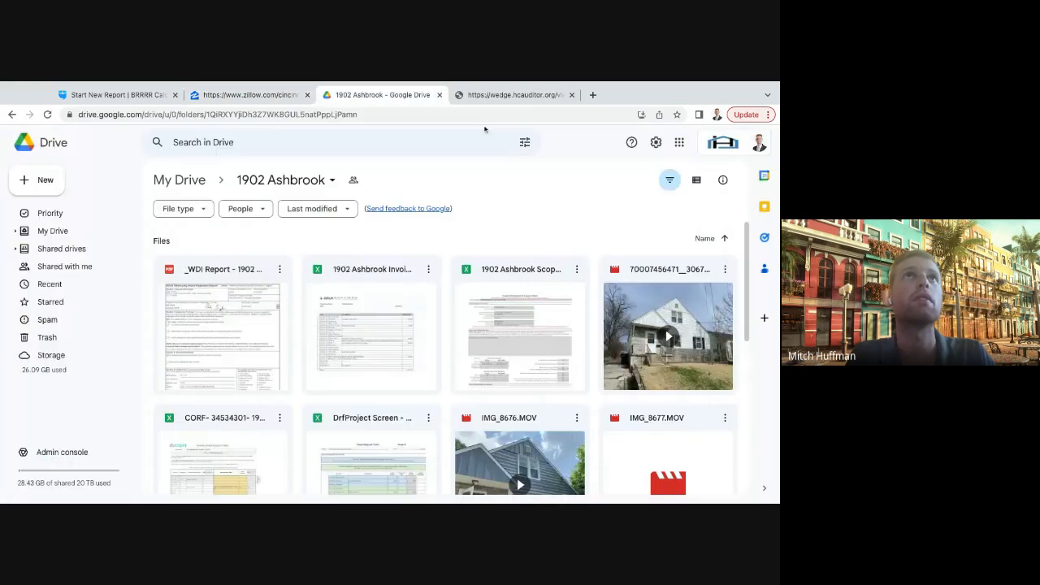
click(504, 96)
click(263, 98)
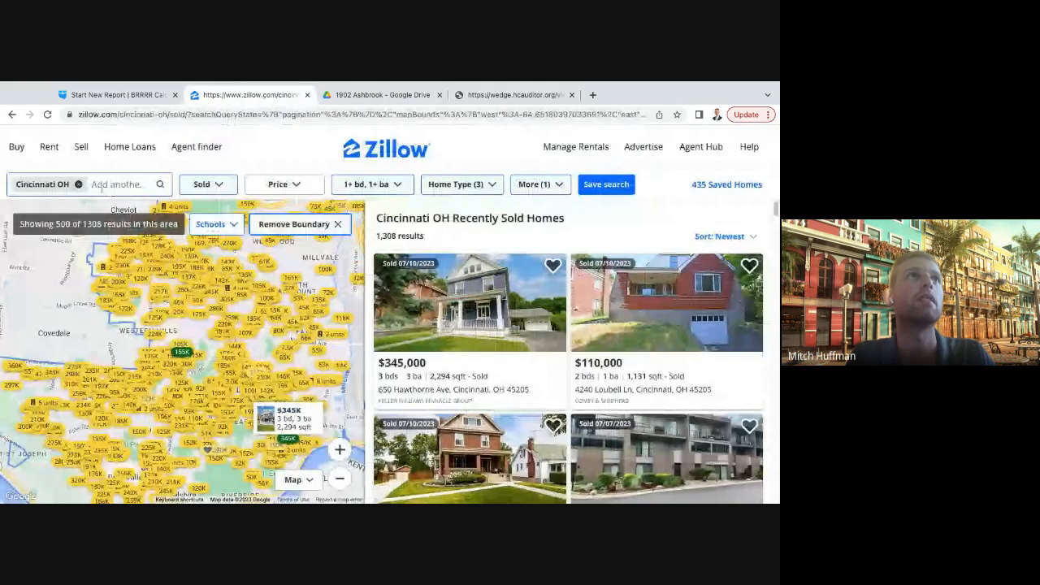
click(116, 96)
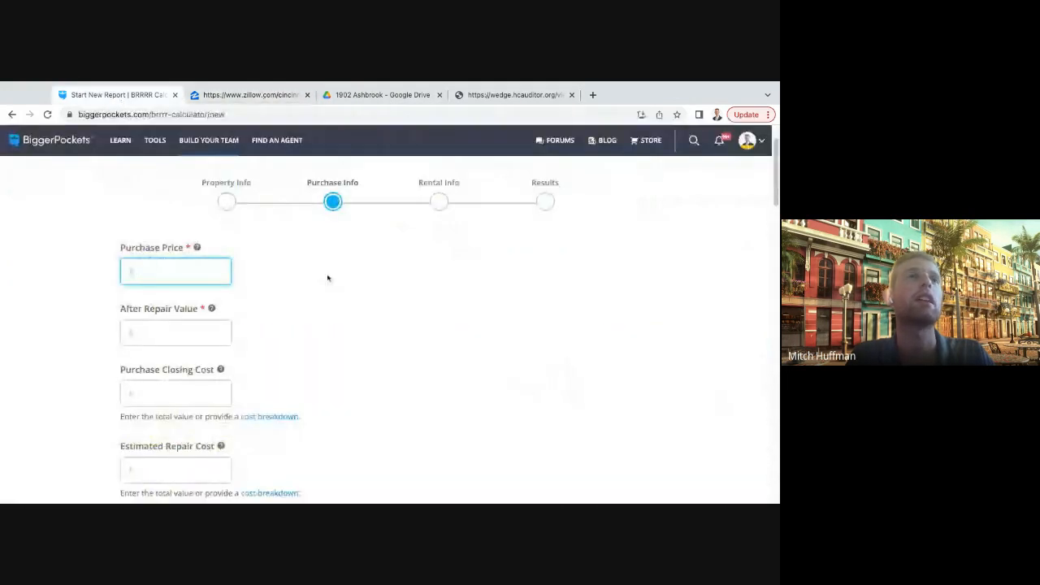
click(287, 373)
- Set the purchase price to $124,800 in the BRRRR report
click(175, 269)
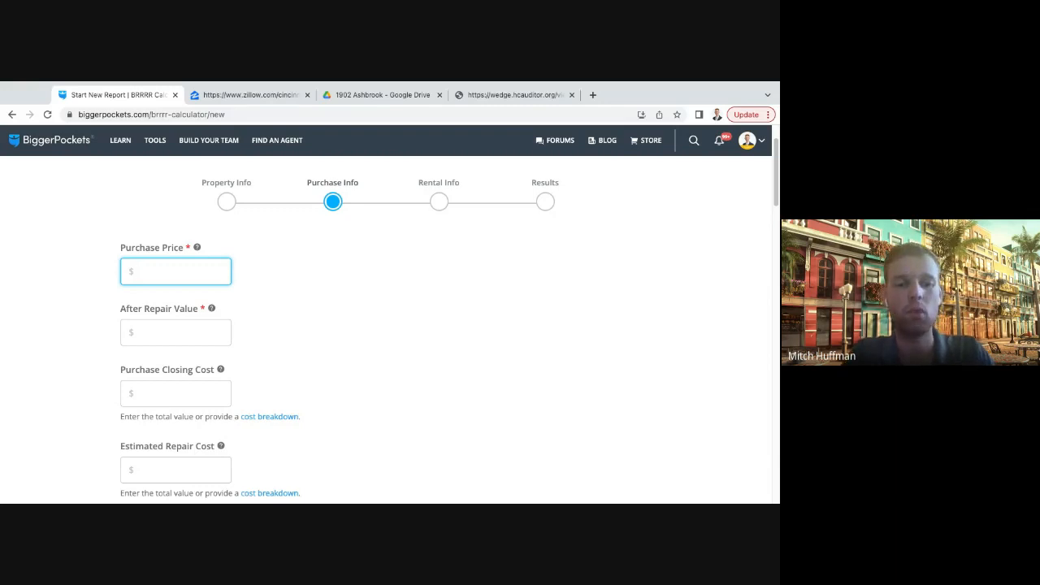
text(1248000)
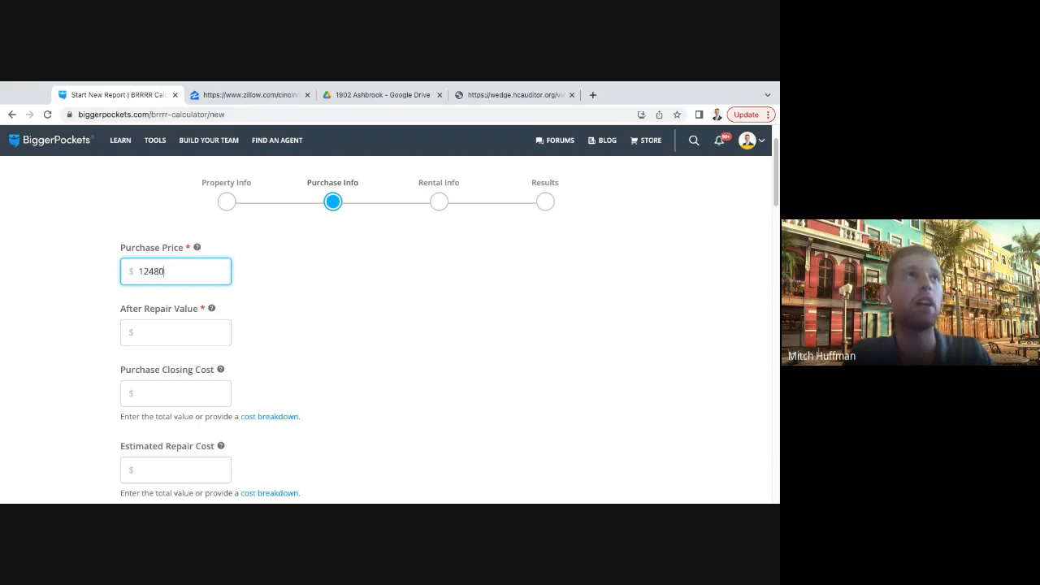
click(276, 353)
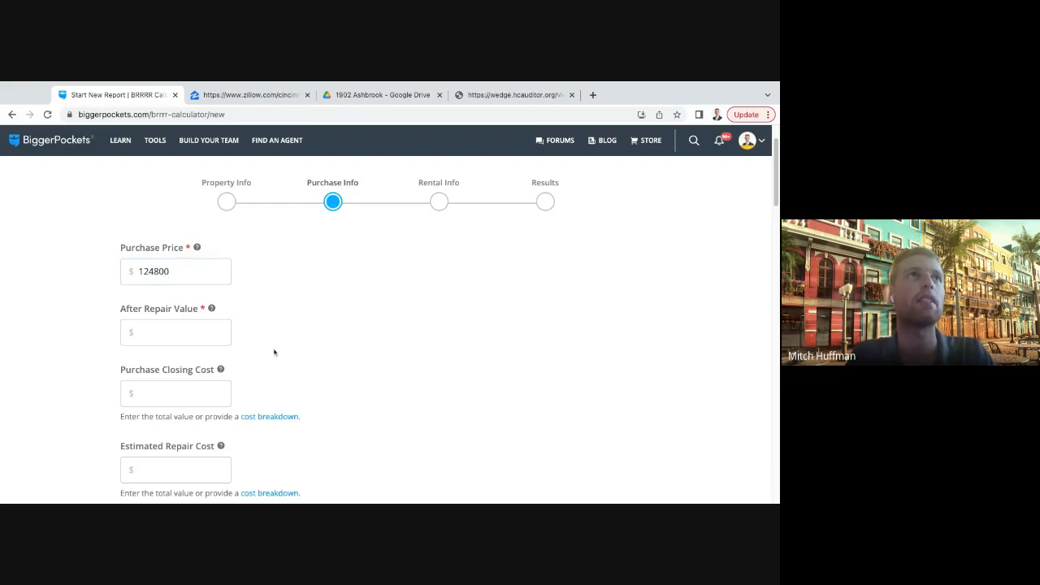
- Enter $20,000 as the after repair value in the purchase information
click(165, 332)
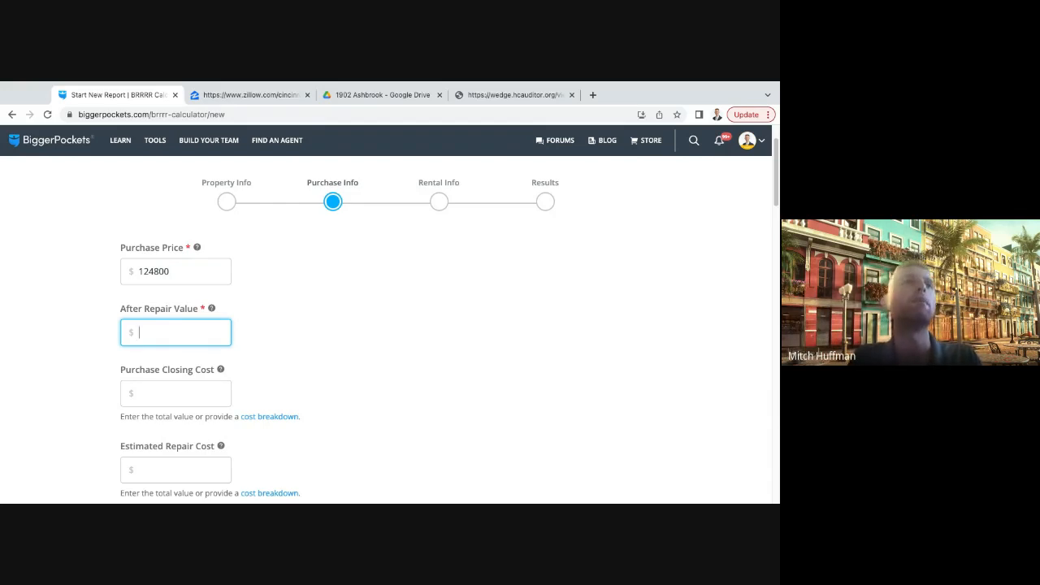
click(317, 335)
scroll(284, 340, down, 1)
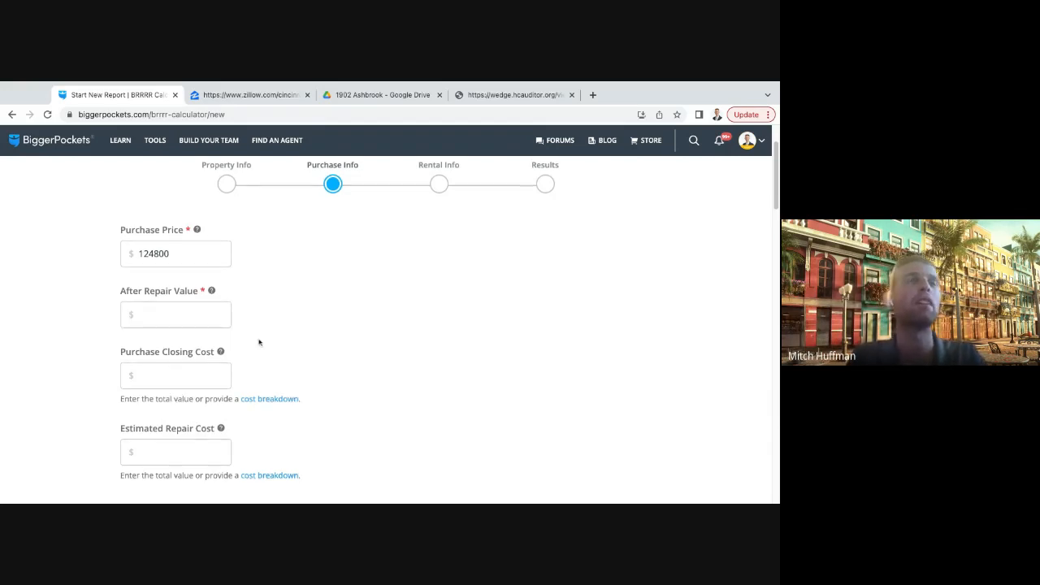
click(180, 312)
scroll(181, 312, down, 1)
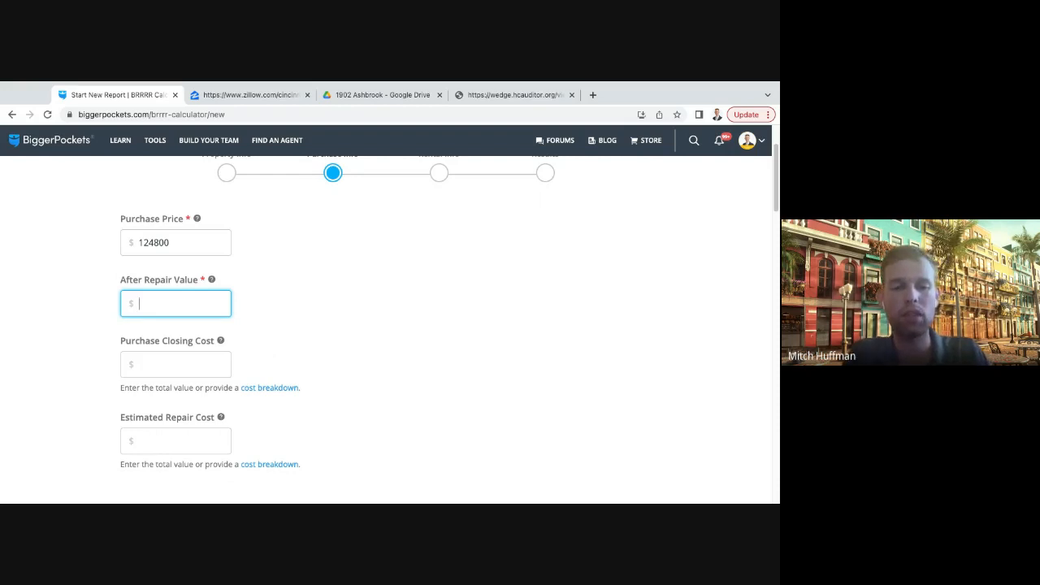
text(20000)
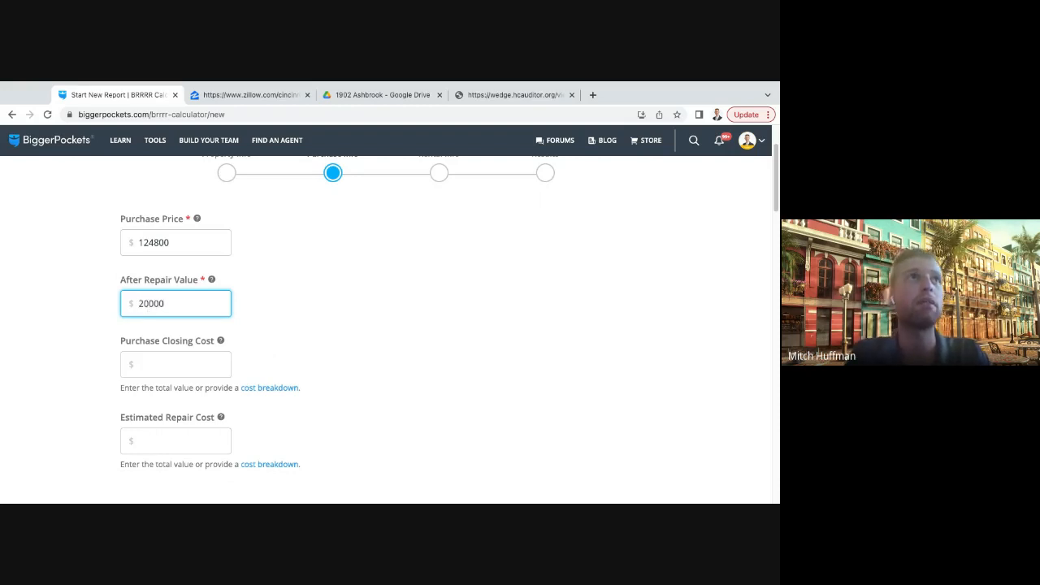
click(334, 323)
scroll(306, 324, down, 2)
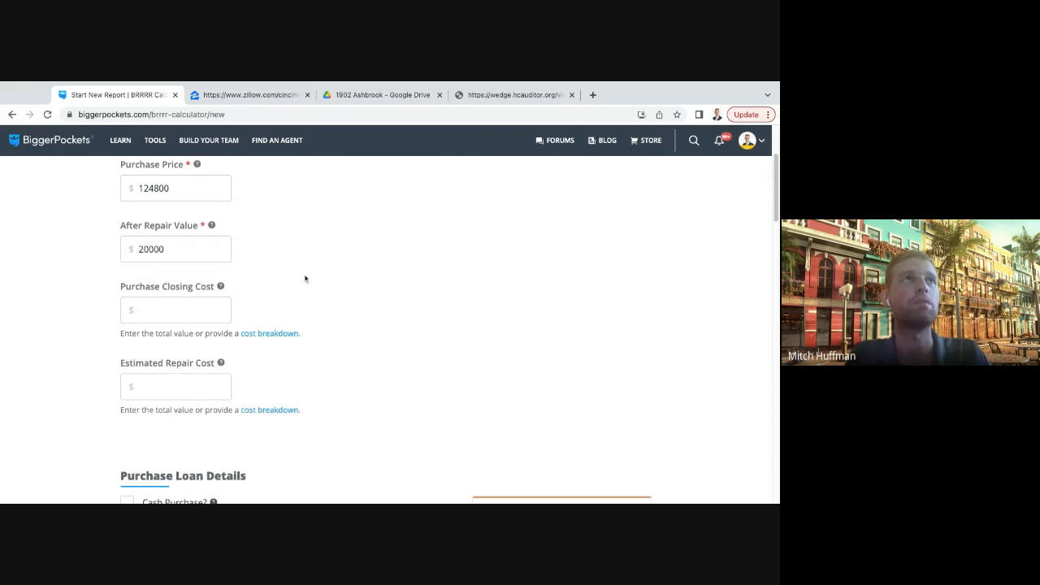
scroll(284, 272, up, 1)
click(186, 334)
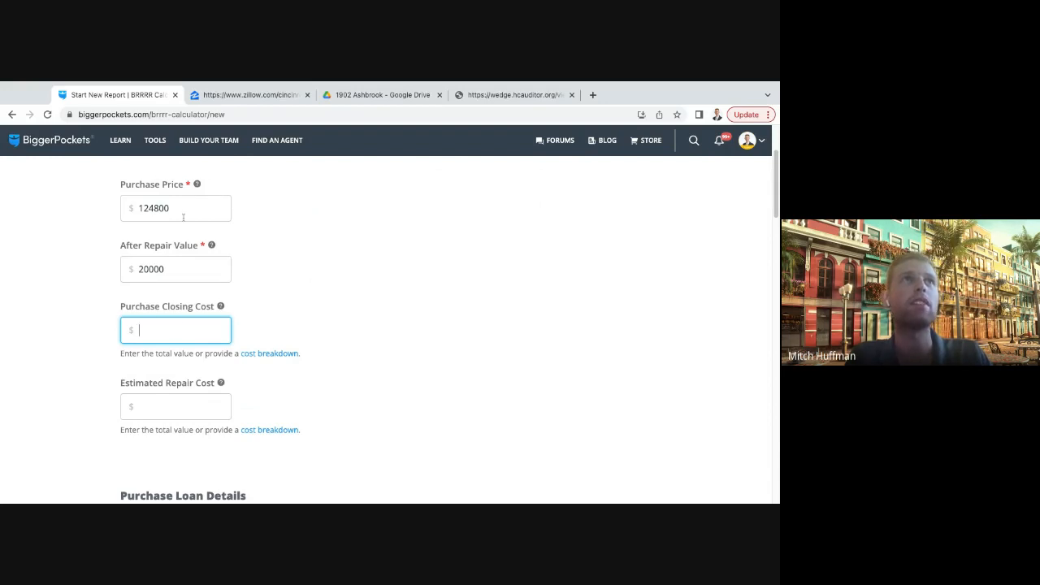
drag(183, 213, 139, 209)
click(165, 334)
click(301, 329)
scroll(300, 329, up, 2)
scroll(301, 330, down, 1)
scroll(300, 329, down, 1)
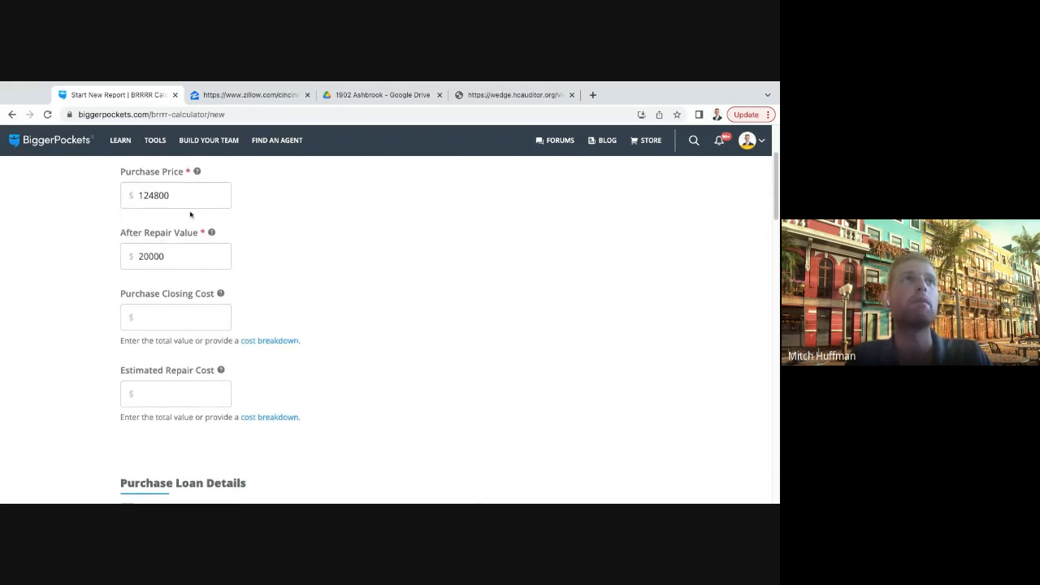
click(172, 187)
click(382, 328)
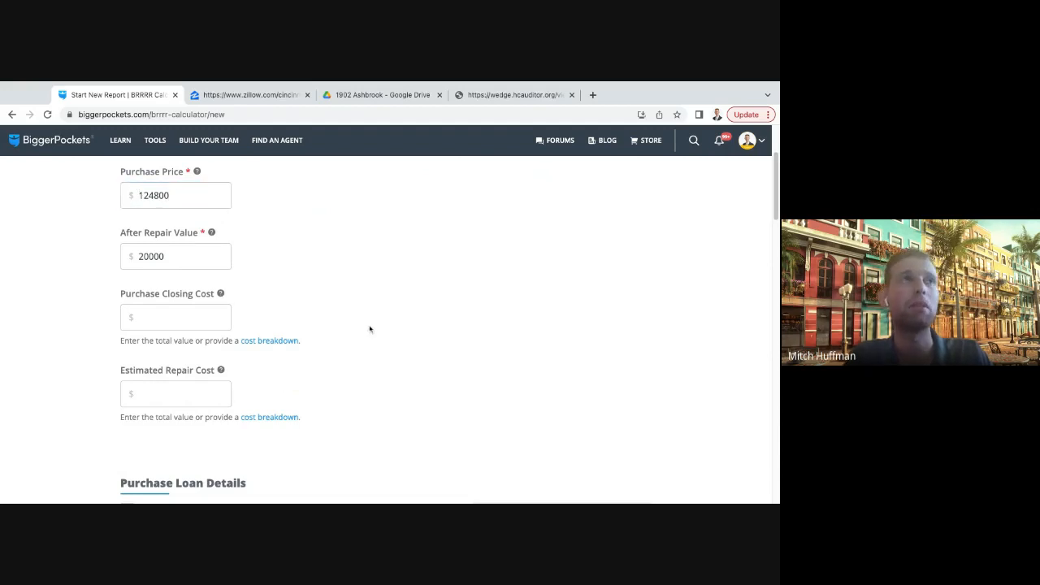
click(179, 322)
click(323, 330)
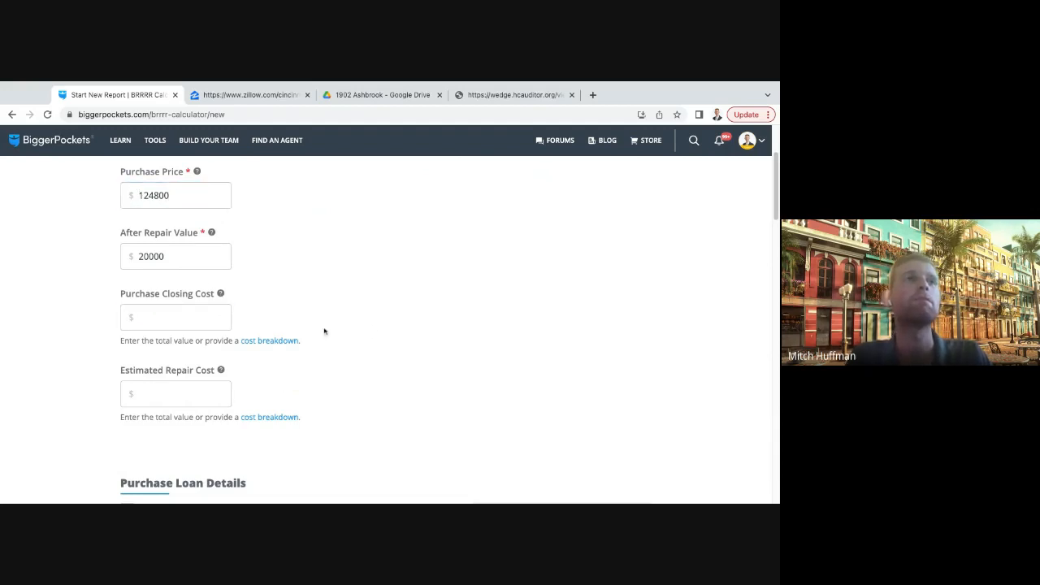
scroll(324, 331, up, 1)
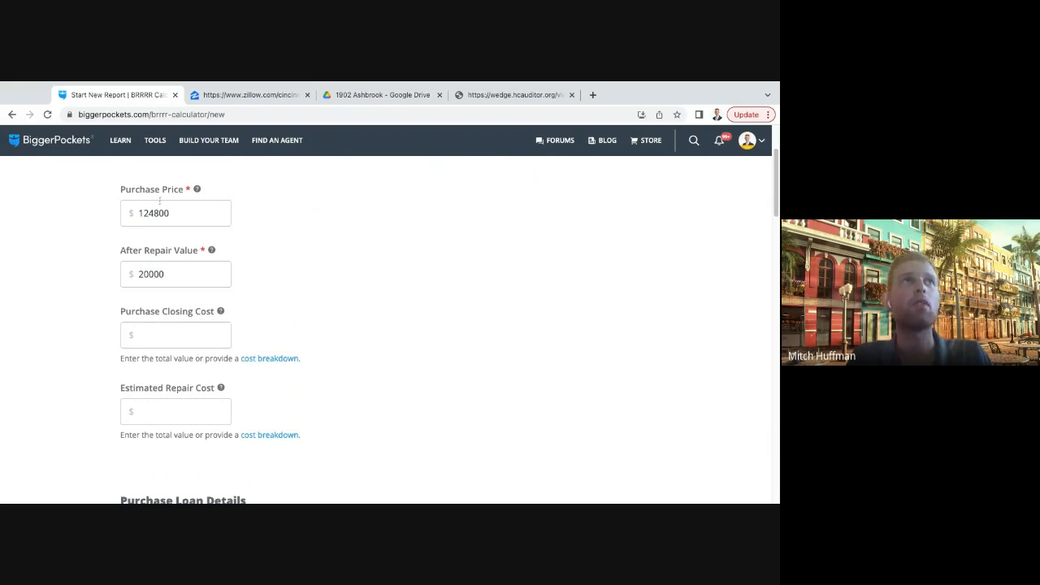
- Clear the after repair value
click(124, 257)
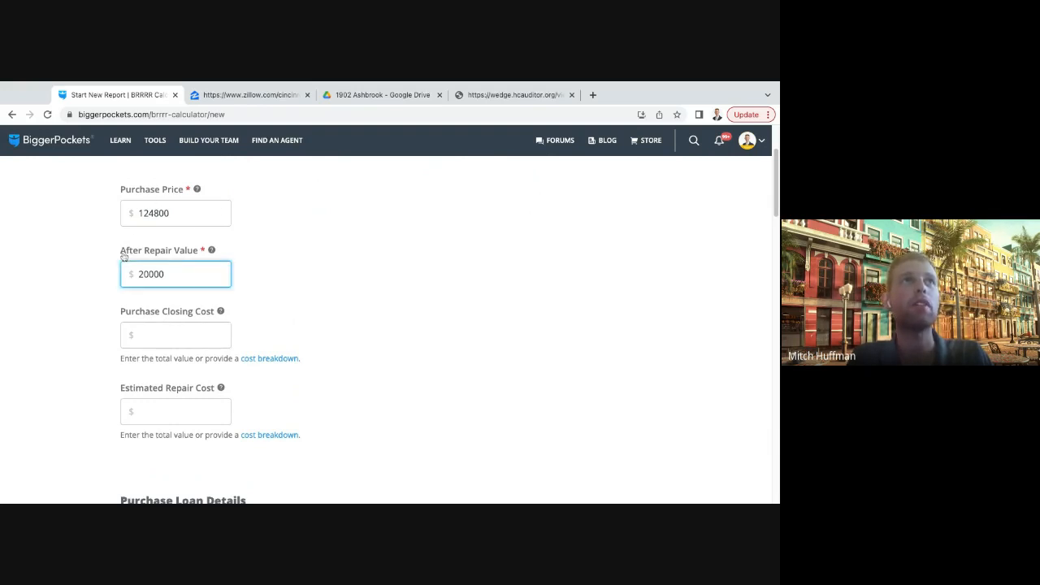
double_click(182, 273)
key(BackSpace)
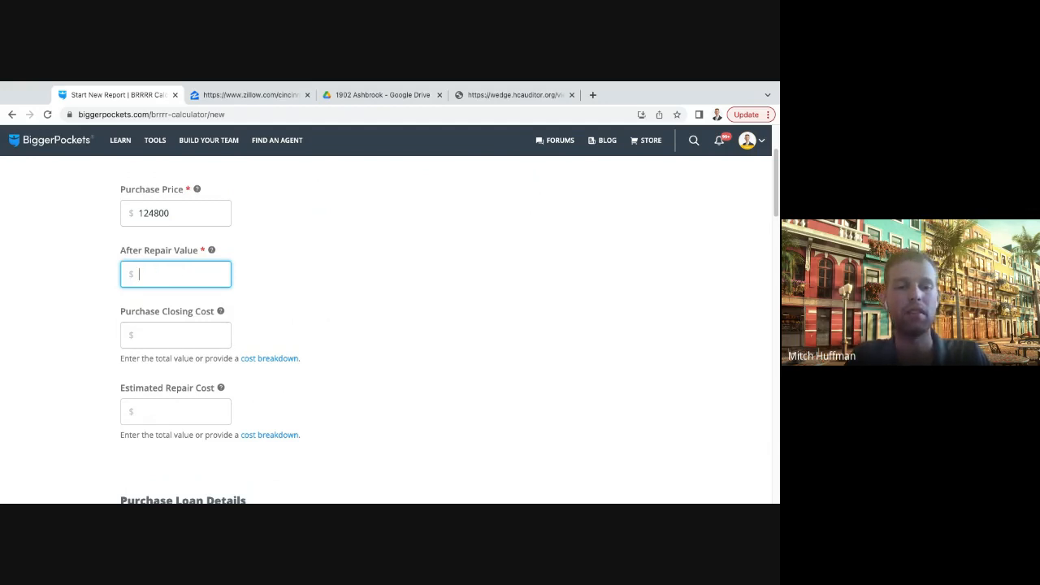
click(255, 330)
- Enter $20,000 as the estimated repair cost
scroll(193, 337, down, 1)
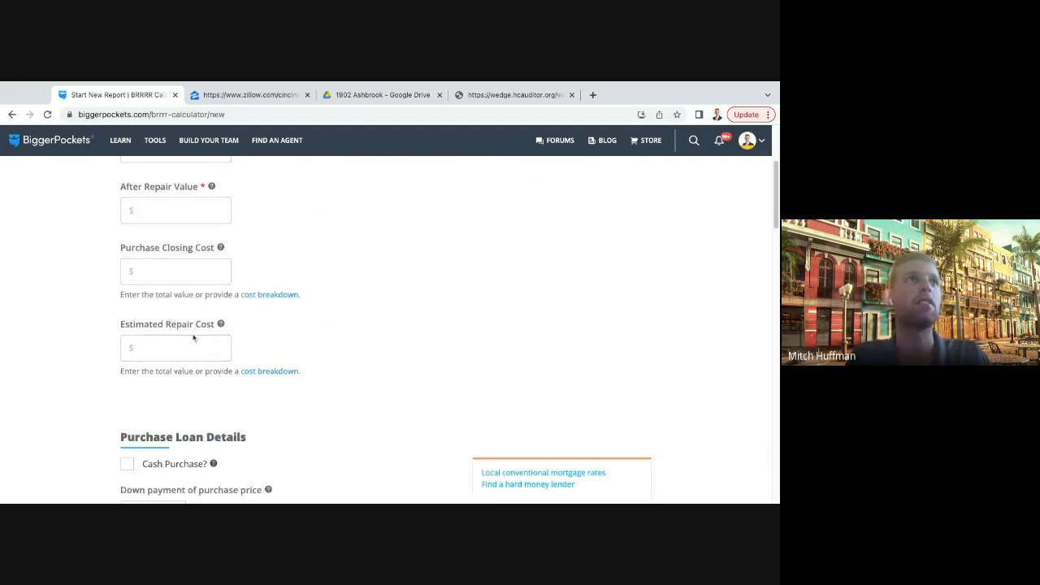
scroll(193, 337, down, 1)
click(190, 278)
text(20)
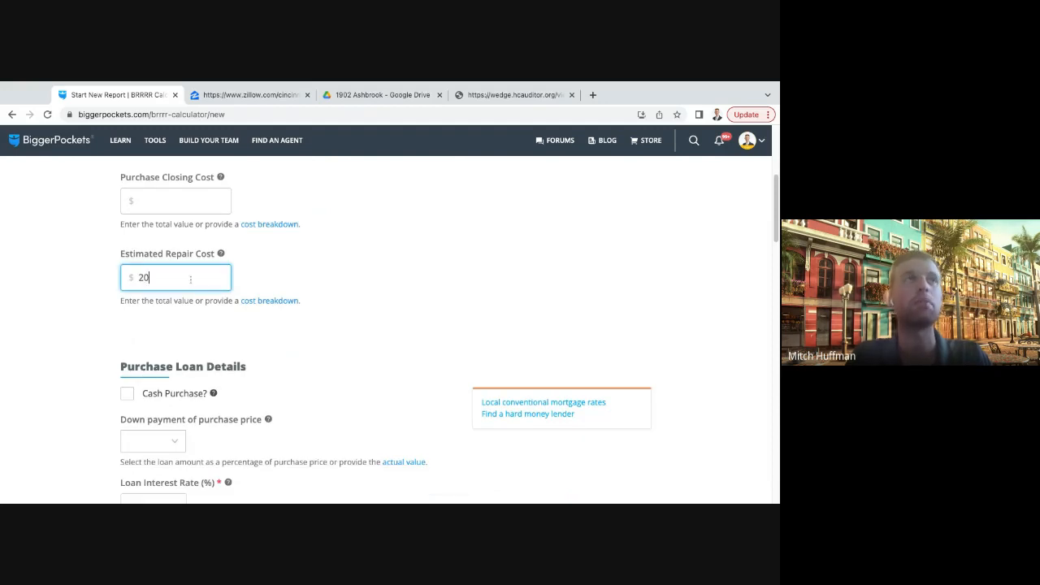
text(000)
scroll(389, 263, up, 1)
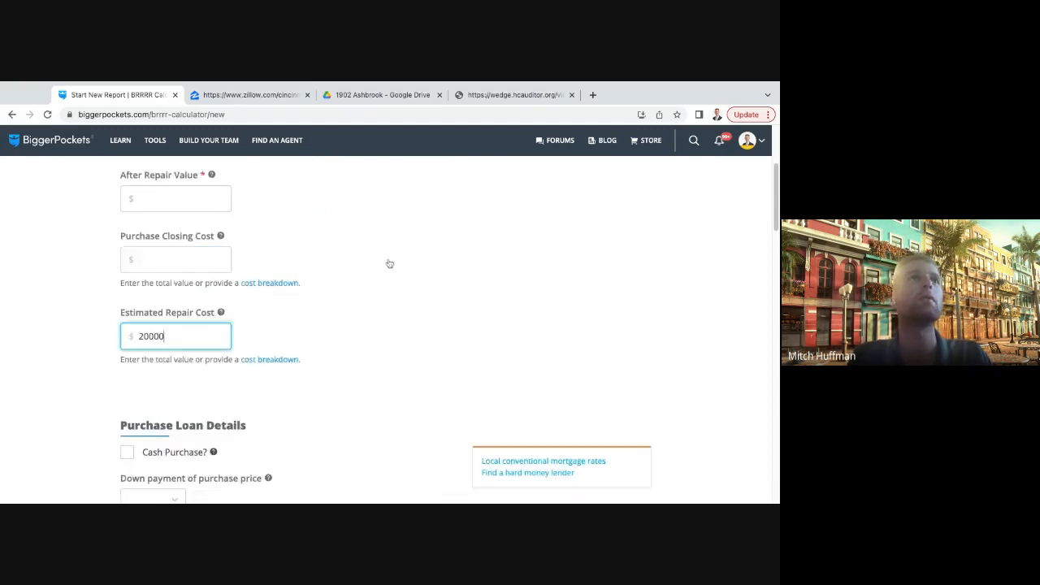
scroll(390, 263, up, 1)
- Review the purchase price and the estimated repair cost entered in the purchase information
click(362, 296)
scroll(320, 268, up, 1)
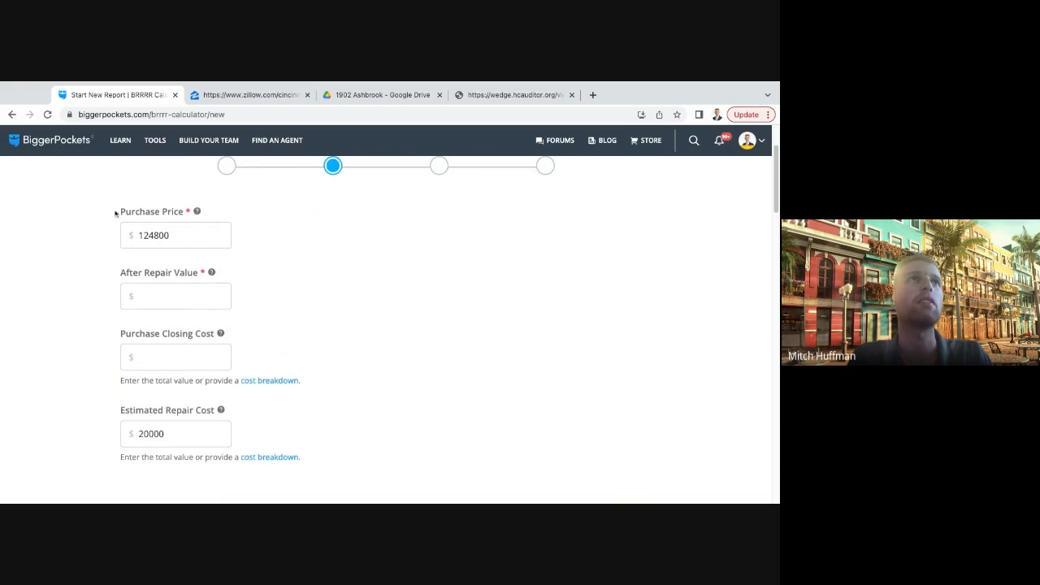
click(121, 214)
drag(121, 214, 184, 214)
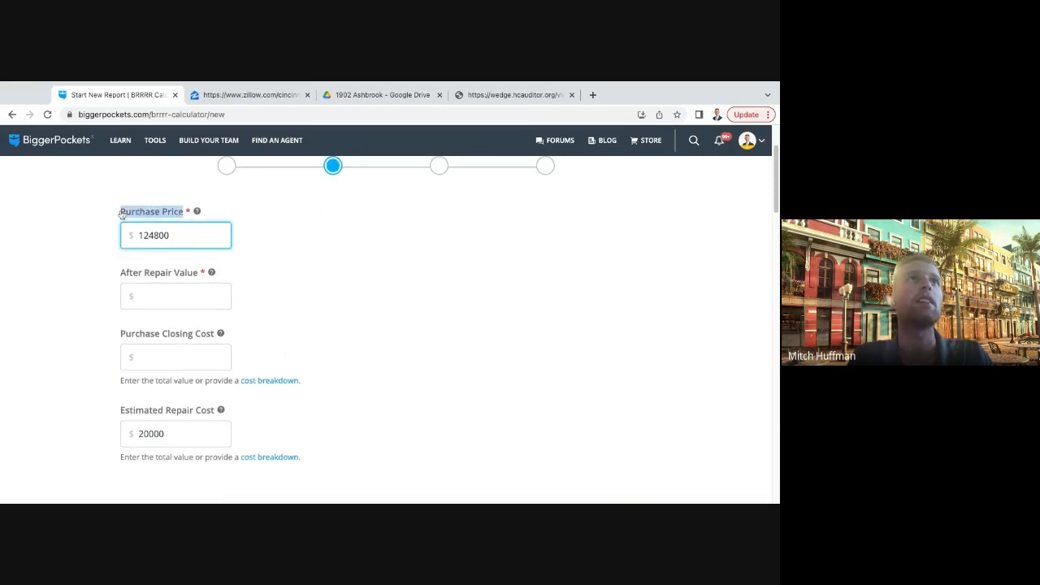
click(354, 248)
click(182, 235)
double_click(182, 235)
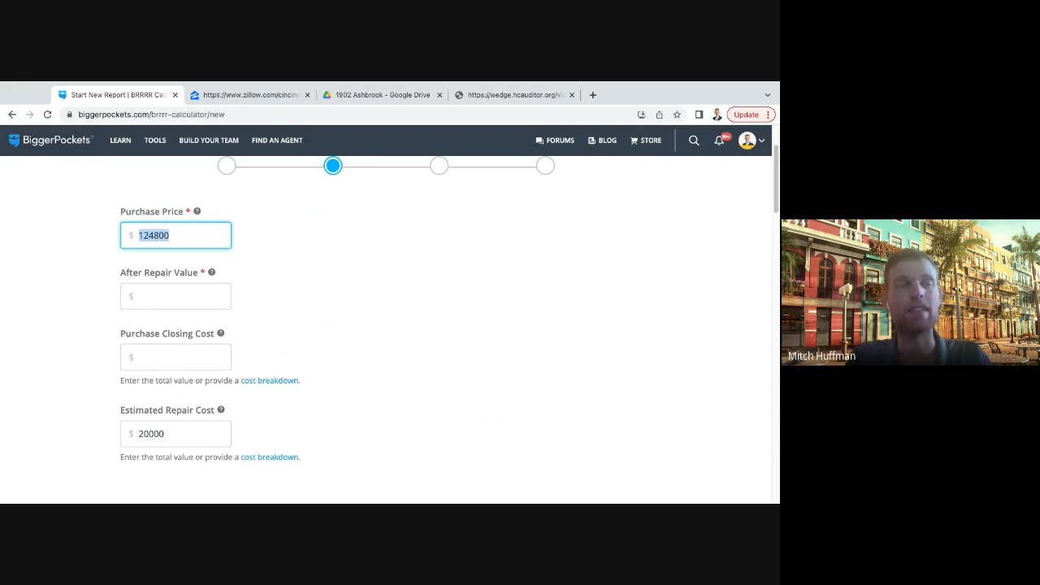
click(176, 433)
double_click(176, 433)
click(315, 438)
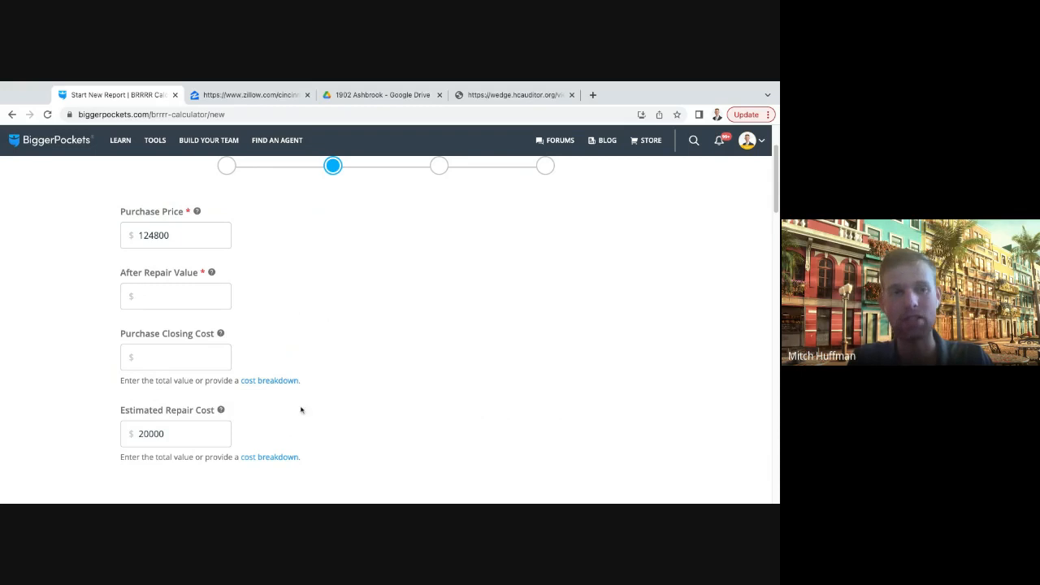
- Clear the estimated repair cost and set the purchase price to $144,800
double_click(165, 434)
key(BackSpace)
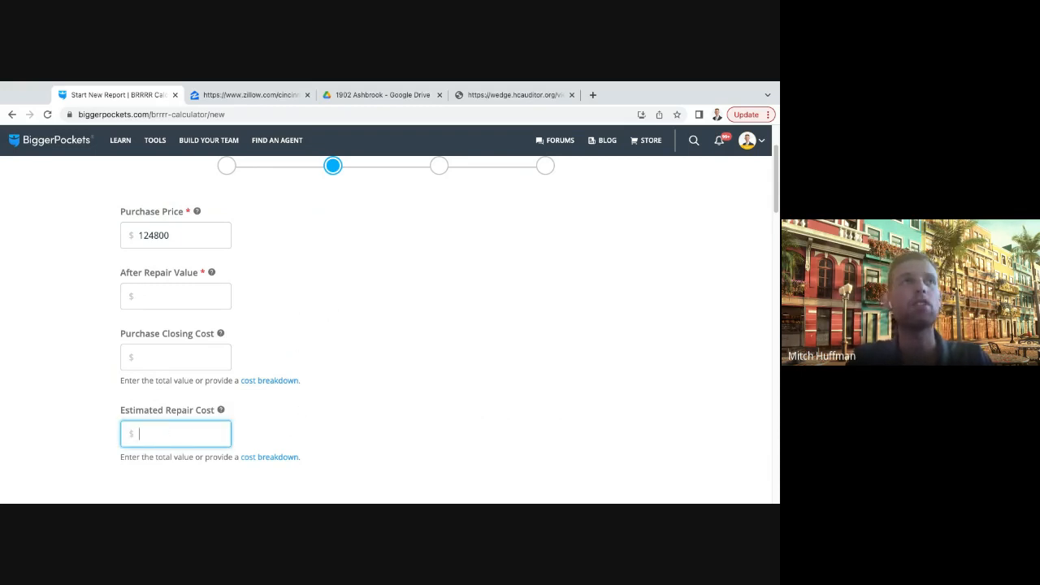
click(354, 324)
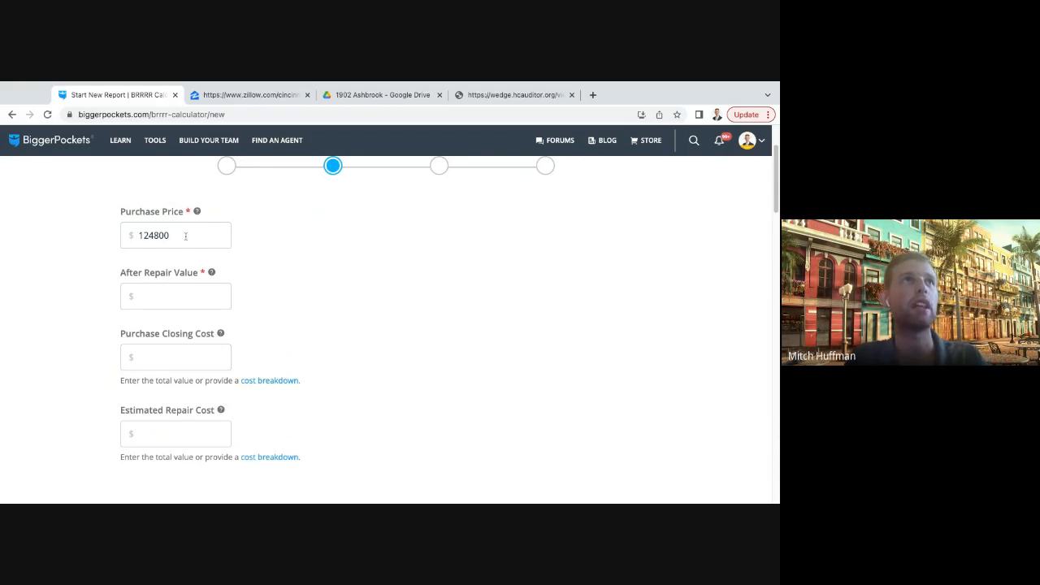
drag(140, 235, 148, 236)
text(4)
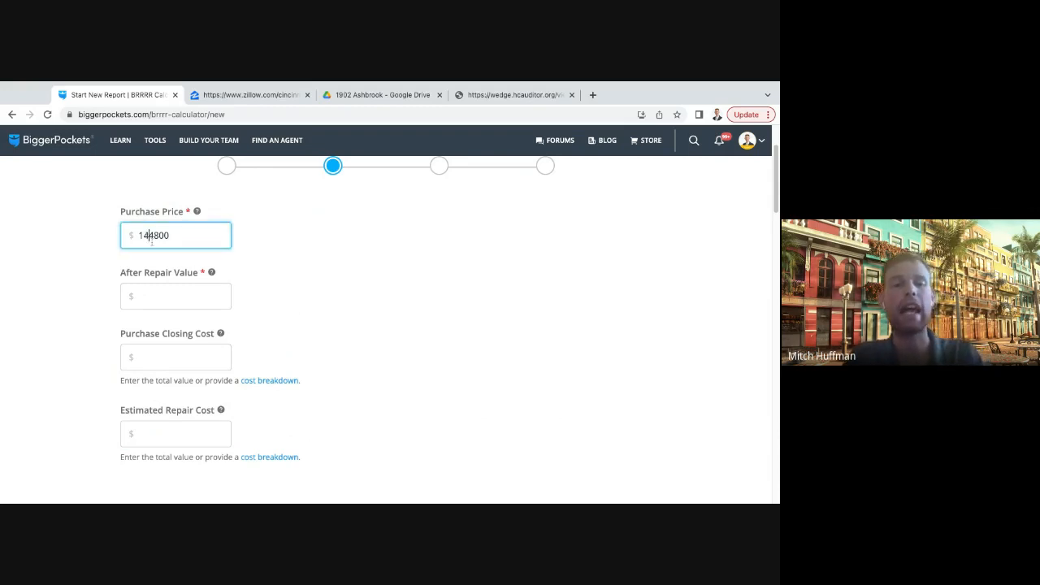
click(339, 267)
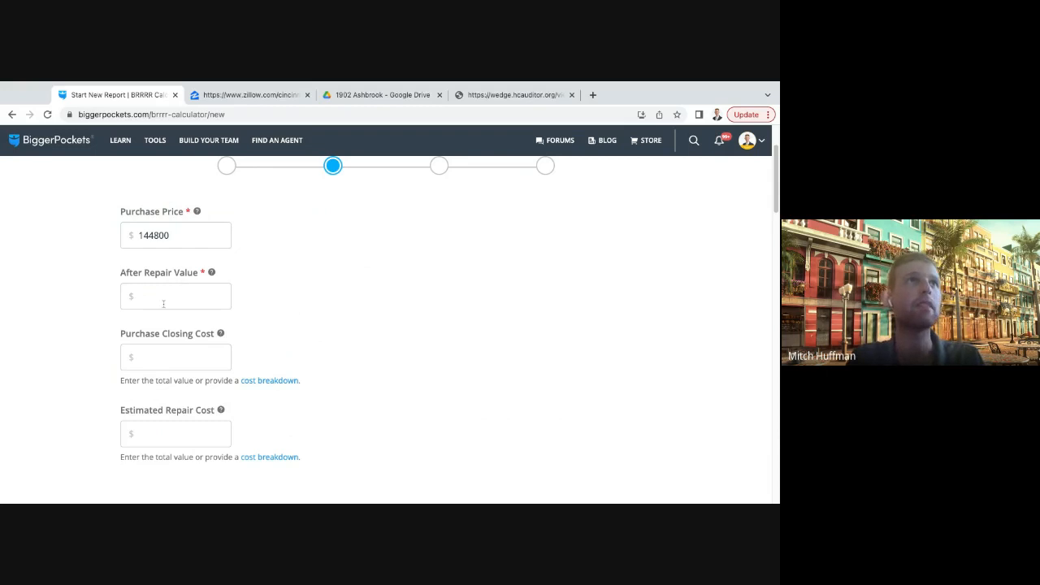
- Switch to the property's signed ALTA closing statement in Gmail and examine the buyer's loan, recording, title and miscellaneous charges
scroll(263, 304, down, 1)
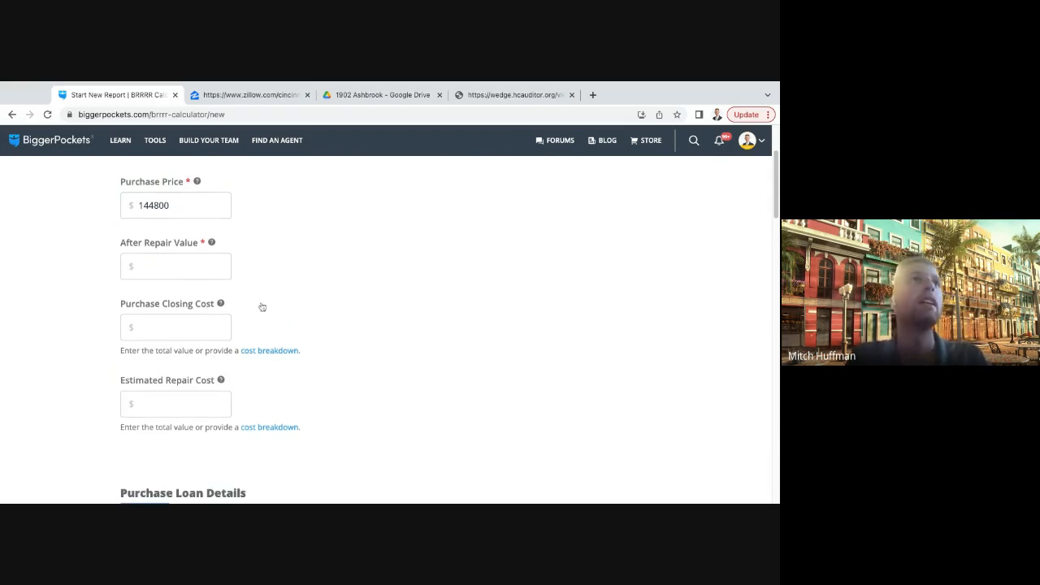
click(183, 309)
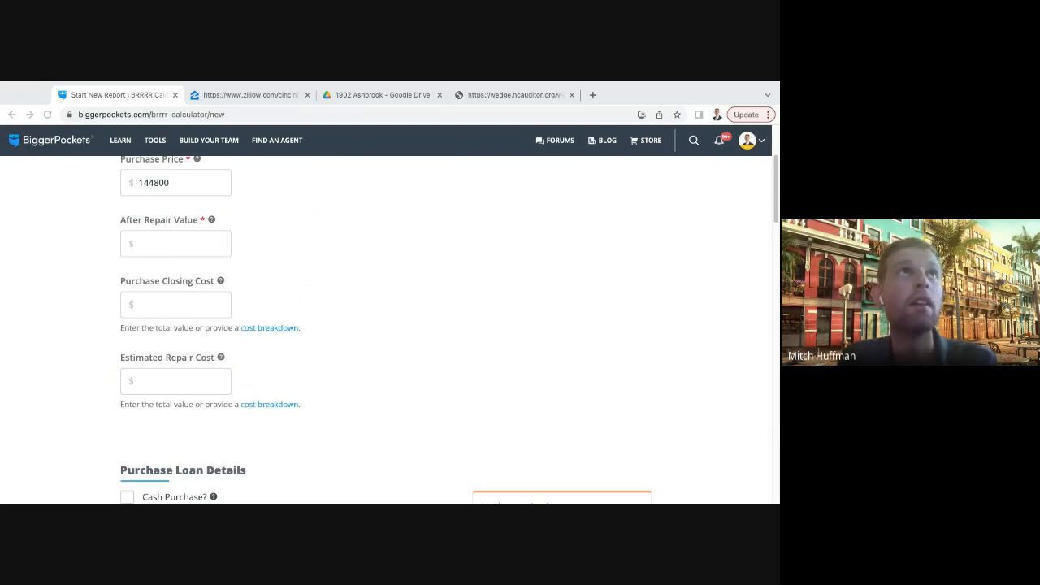
drag(398, 96, 419, 100)
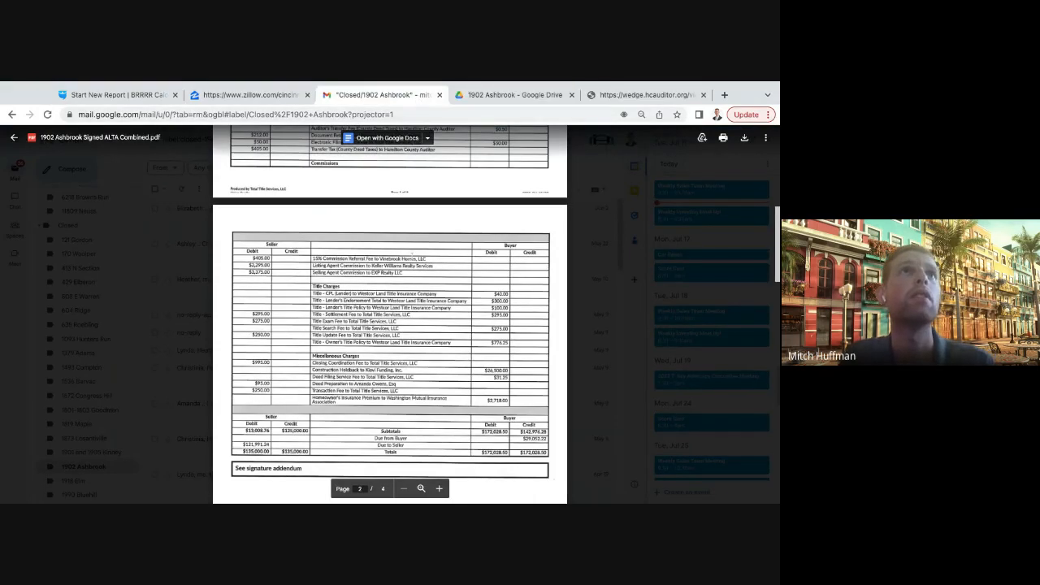
scroll(462, 349, down, 1)
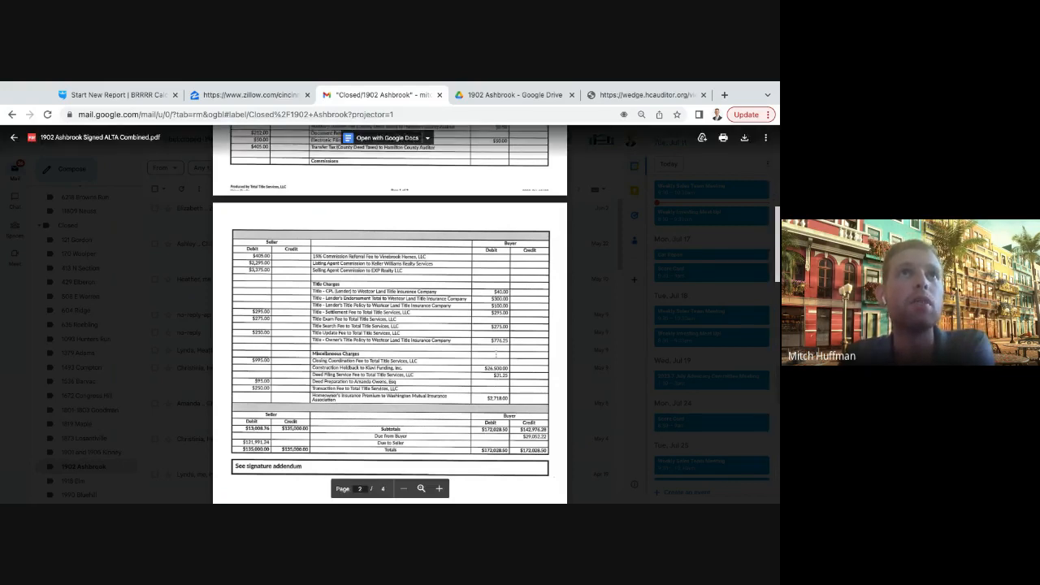
scroll(390, 314, up, 1)
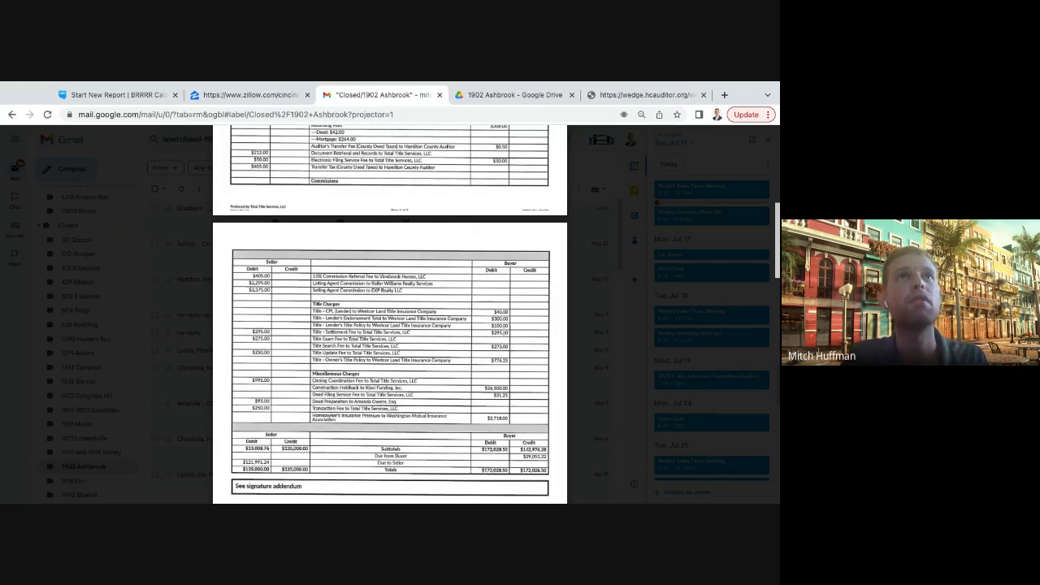
scroll(391, 314, up, 3)
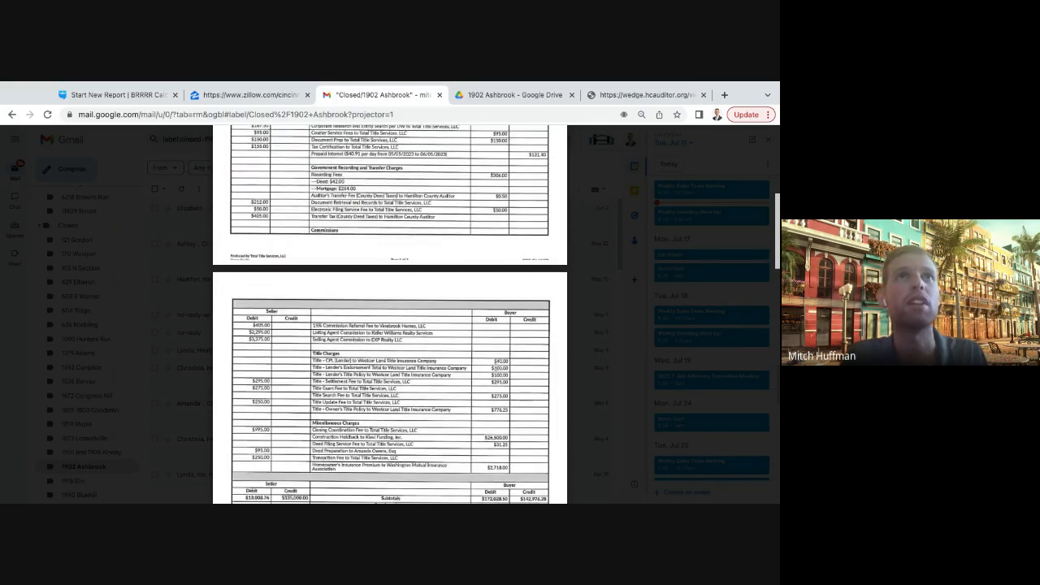
scroll(498, 366, up, 5)
scroll(492, 350, up, 5)
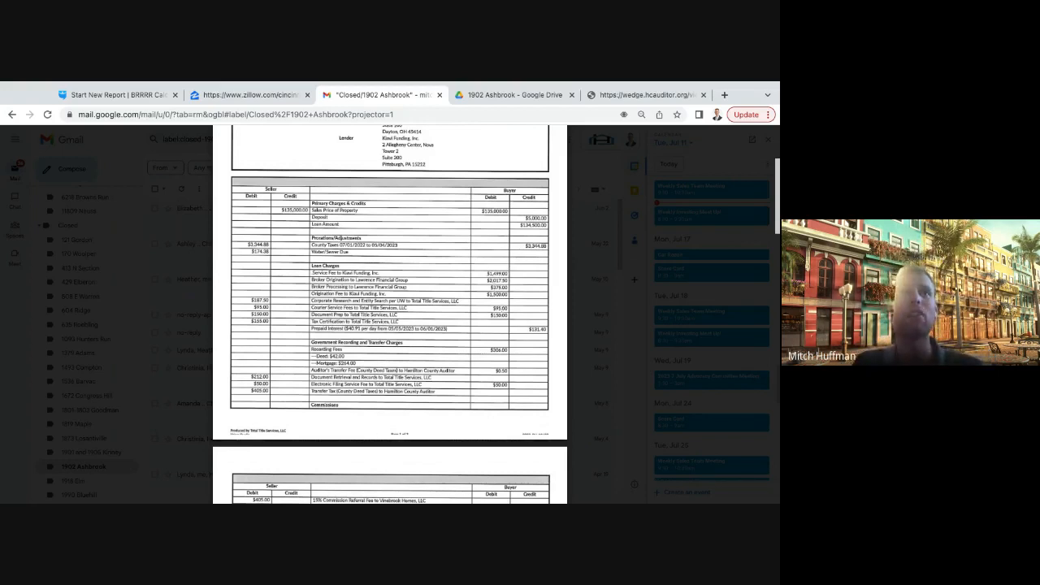
scroll(389, 315, down, 1)
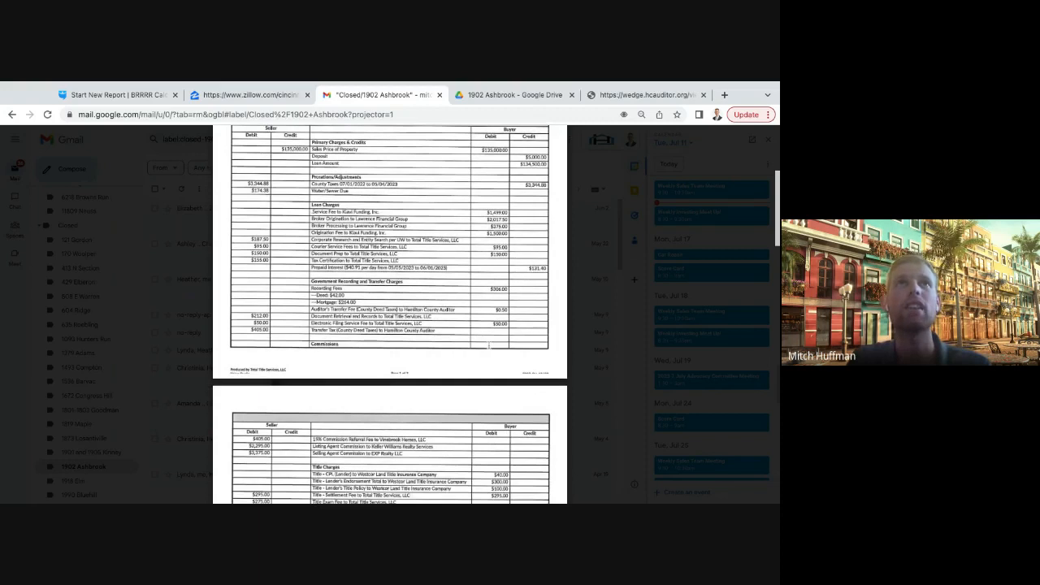
scroll(488, 349, up, 1)
scroll(488, 345, up, 1)
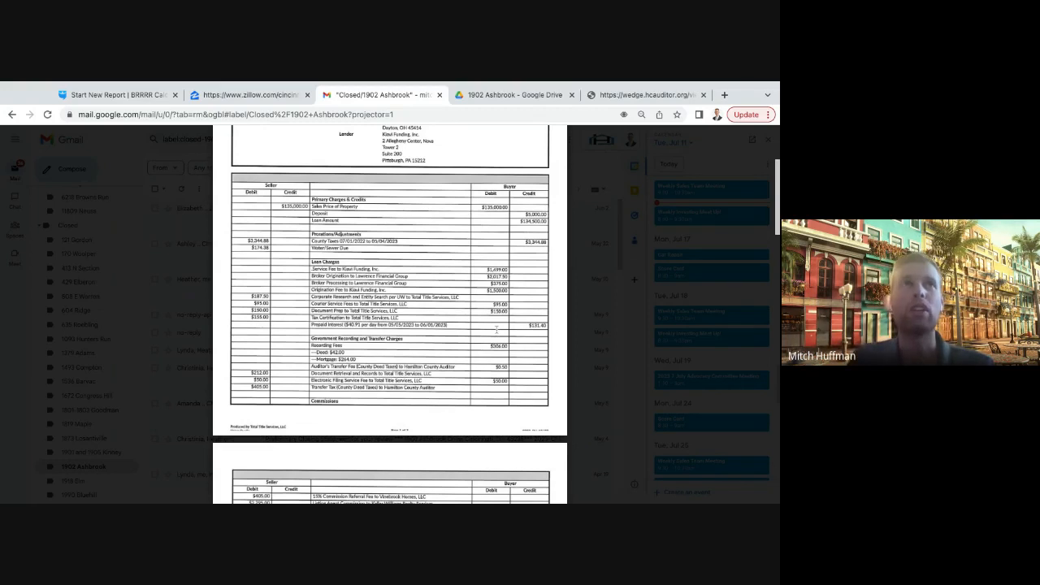
scroll(495, 334, down, 2)
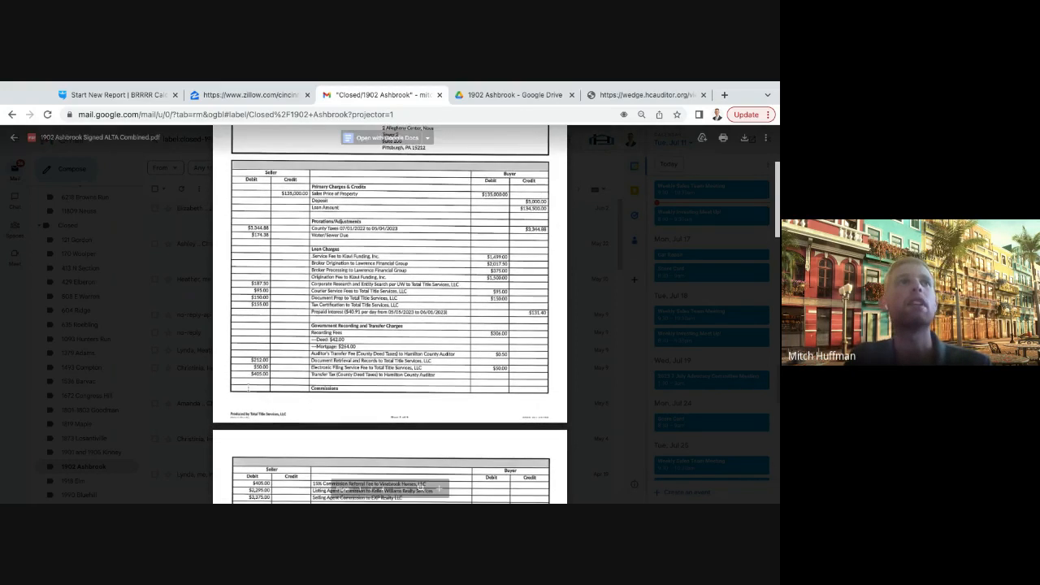
scroll(193, 327, up, 3)
- Close the closing statement preview and the Gmail page
click(193, 327)
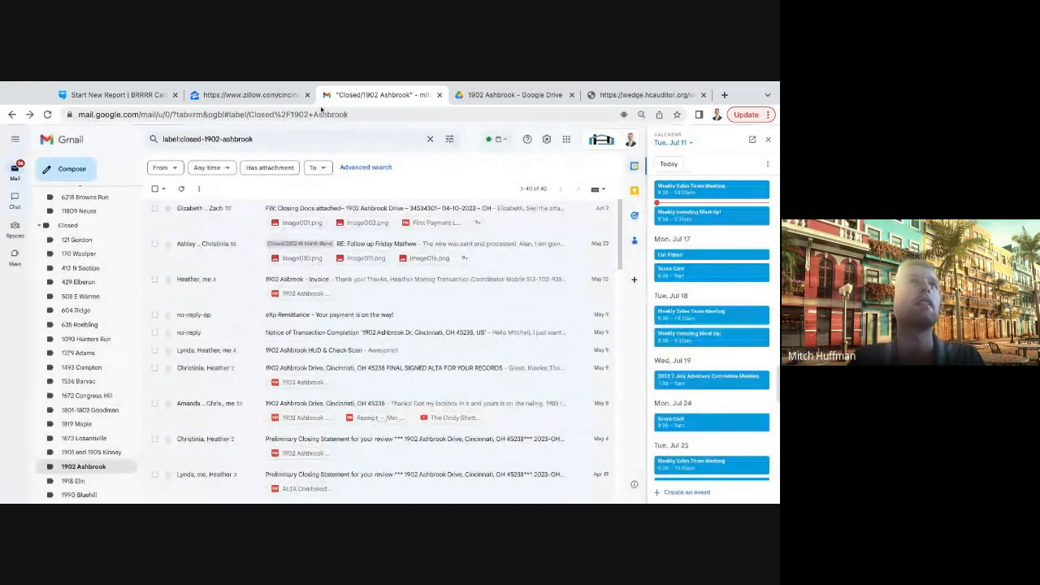
click(278, 97)
key(ctrl+w)
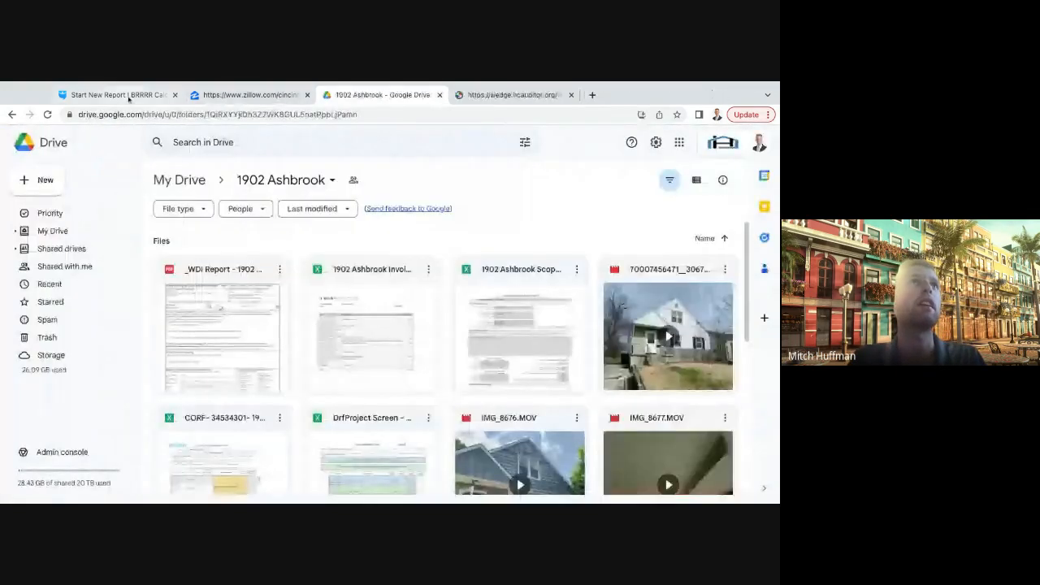
- Switch to the BRRRR calculator and set the purchase closing cost to $6,500
click(118, 95)
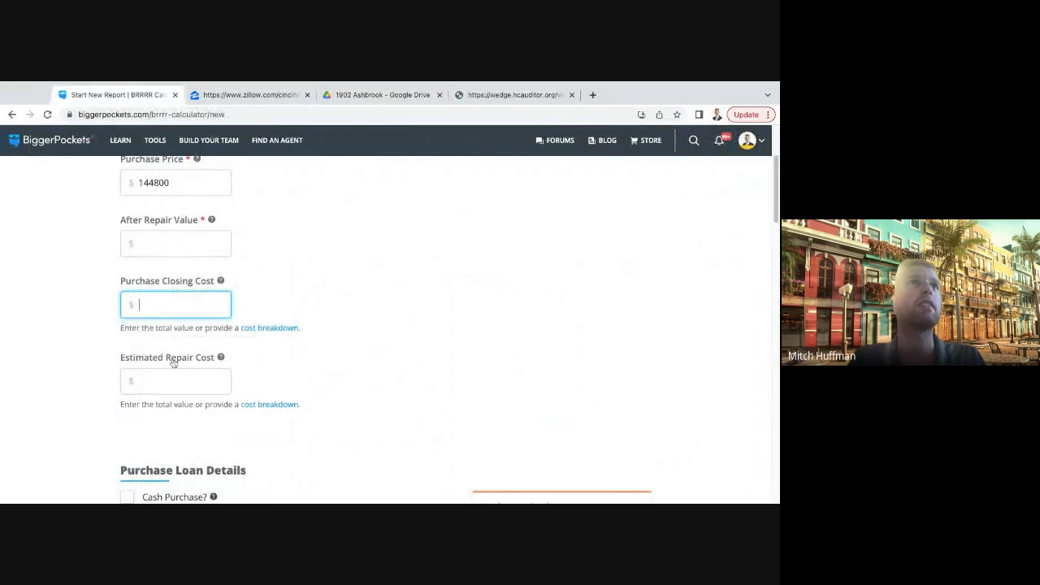
scroll(183, 328, up, 1)
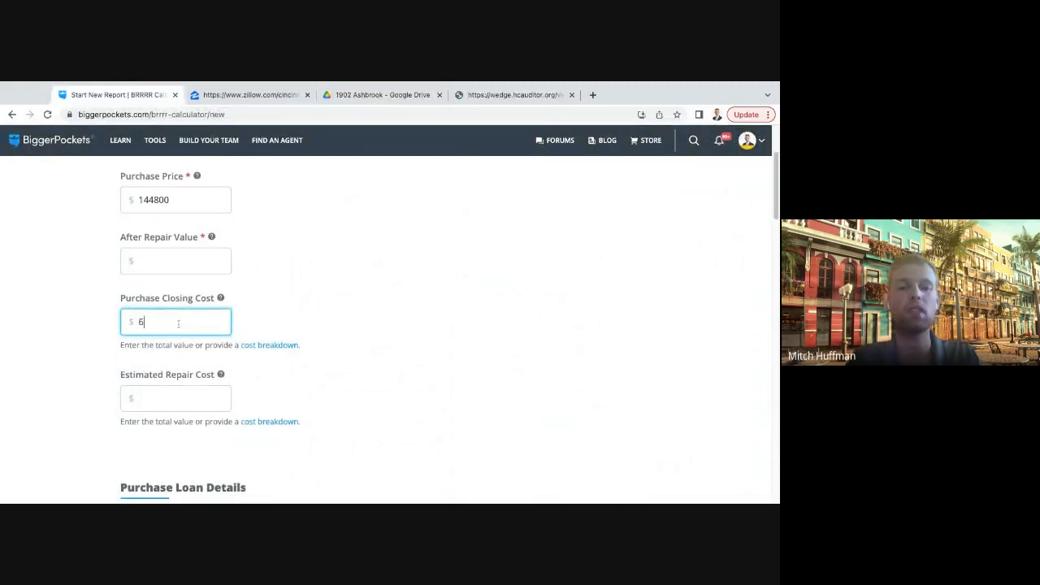
click(361, 309)
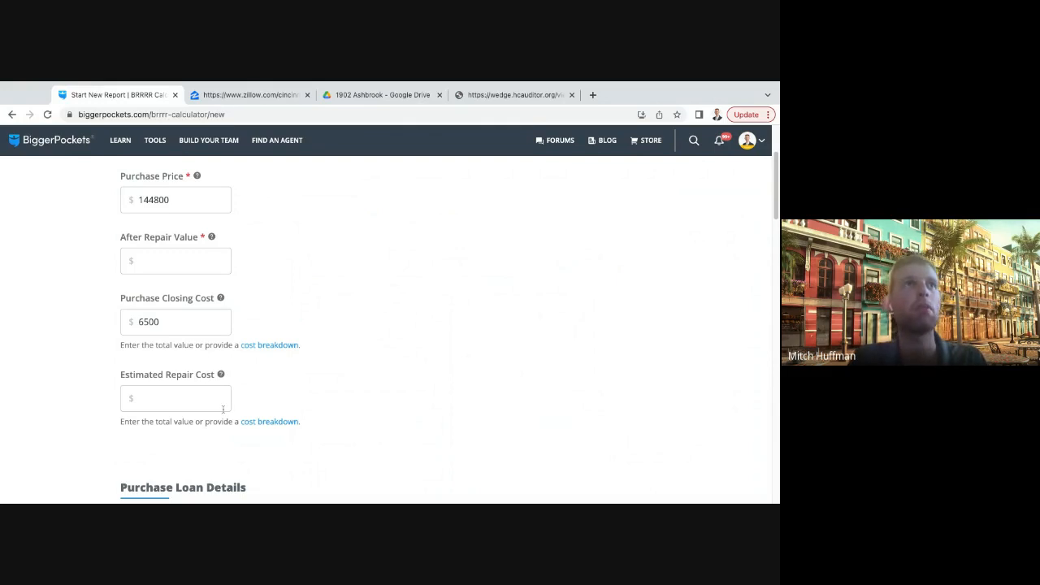
click(180, 403)
click(317, 395)
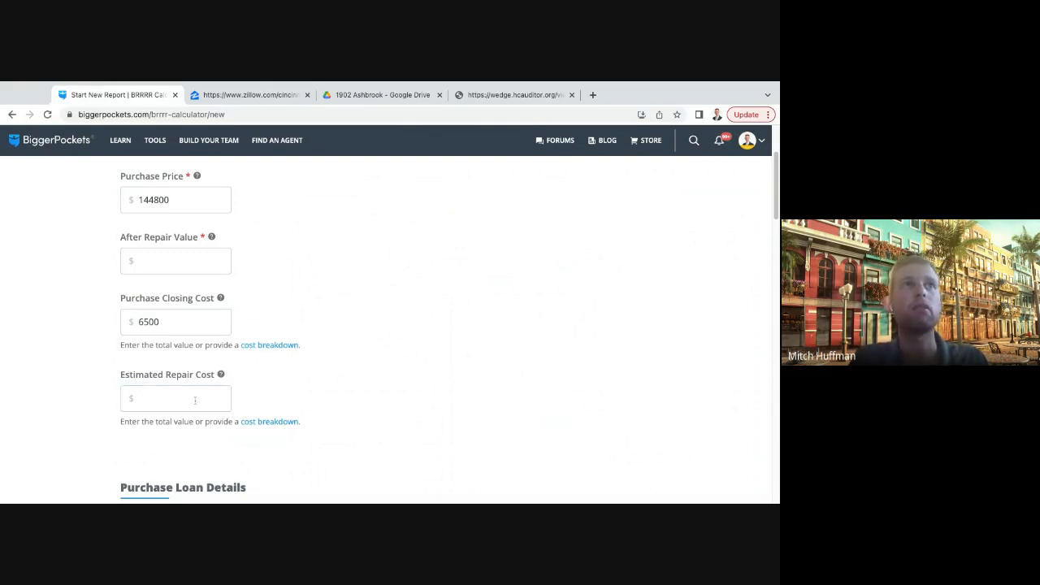
- Review the purchase price and the after repair value entry in the purchase information
scroll(178, 400, up, 2)
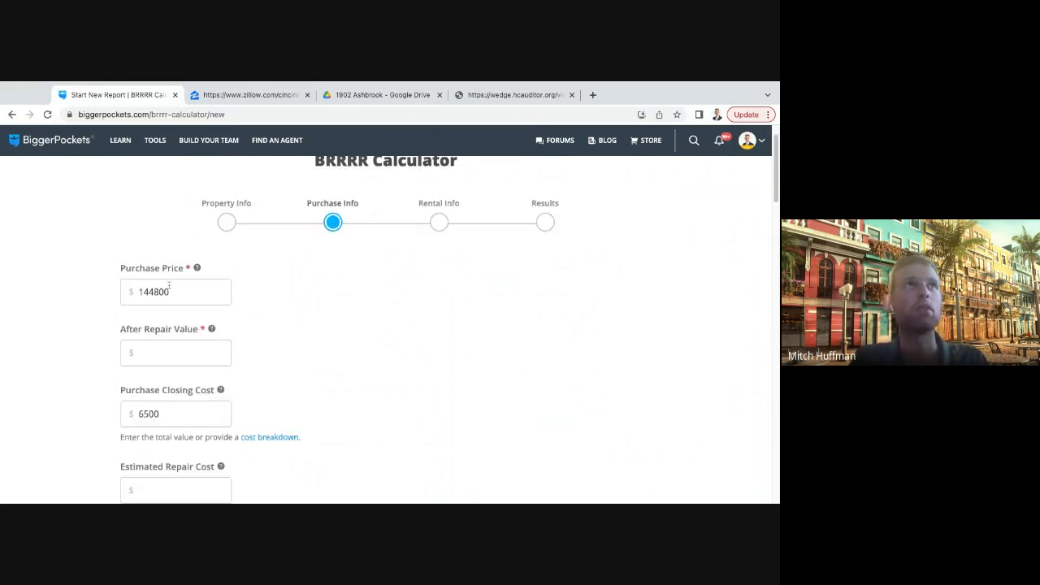
drag(169, 292, 124, 291)
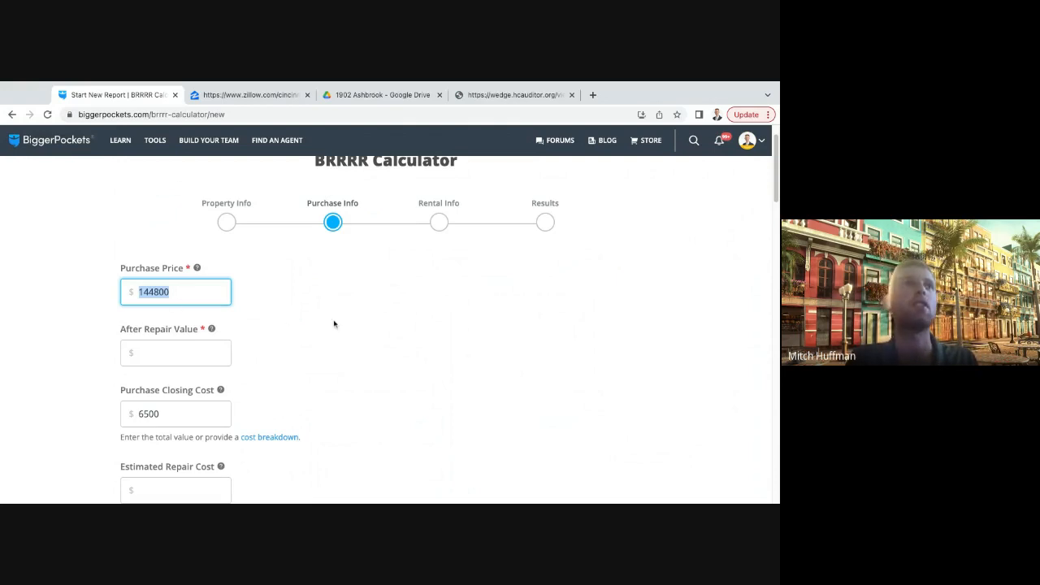
click(186, 359)
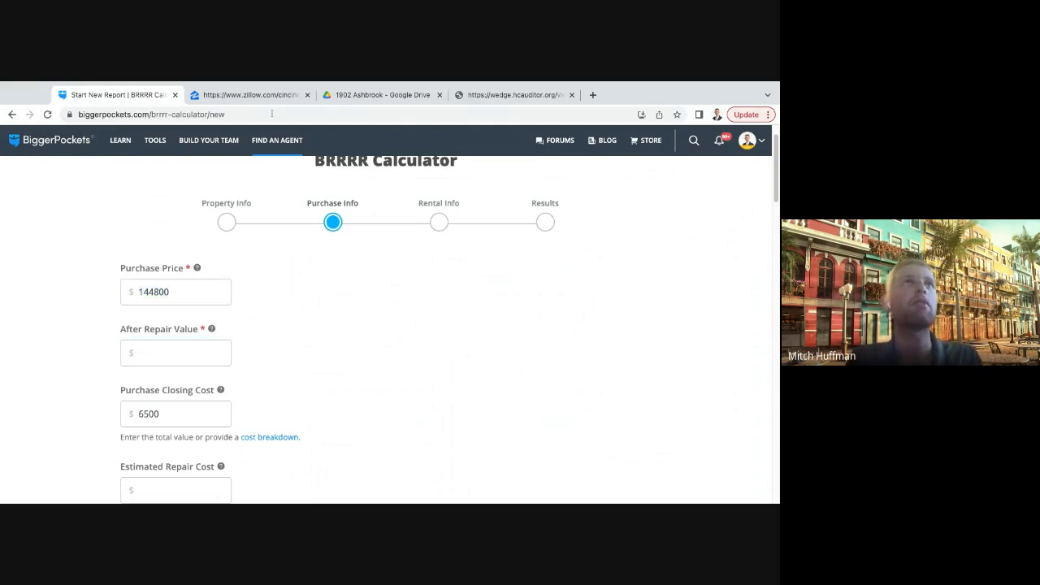
- Switch to Zillow, remove the Cincinnati OH location and search for the investment property's street address
click(248, 95)
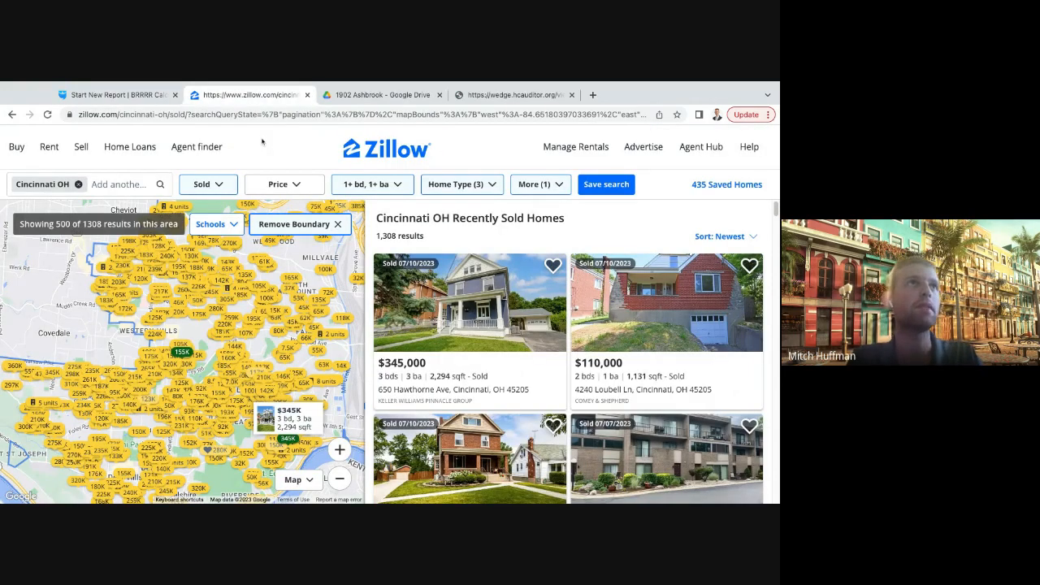
click(78, 184)
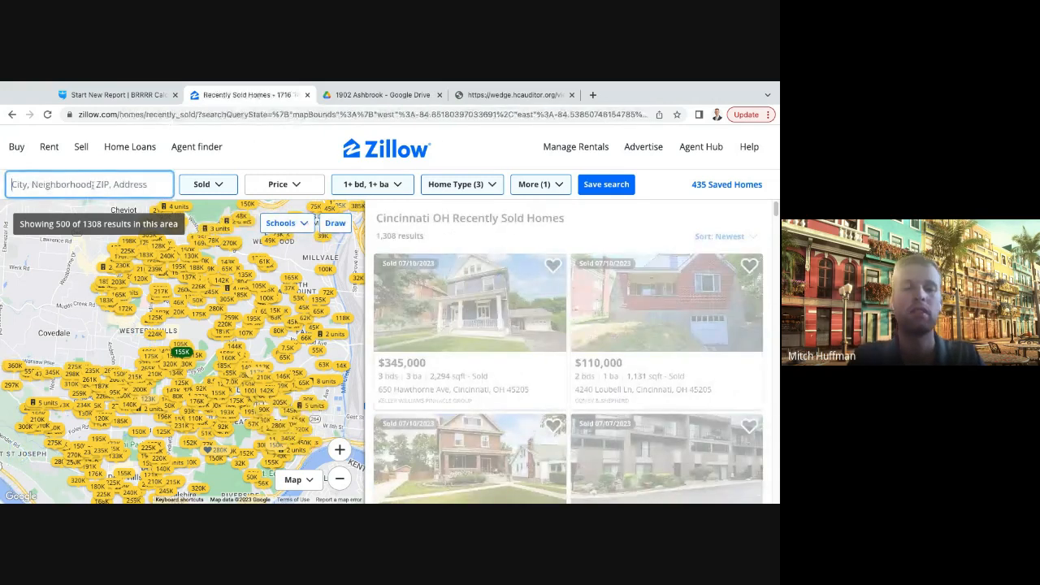
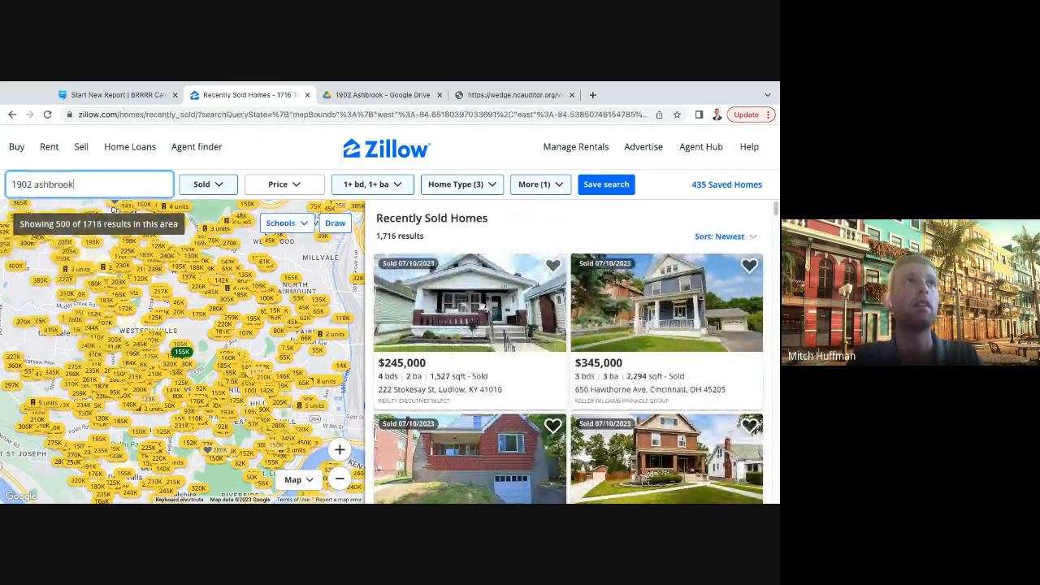
key(Return)
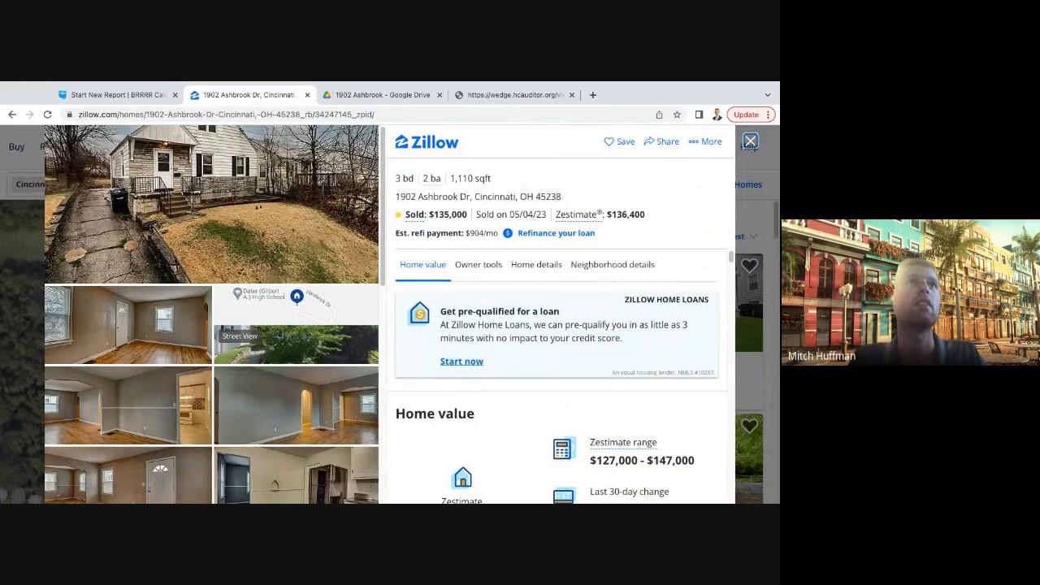
- Duplicate the property's Zillow page and close the listing in the copy to show the sold homes around it
click(313, 153)
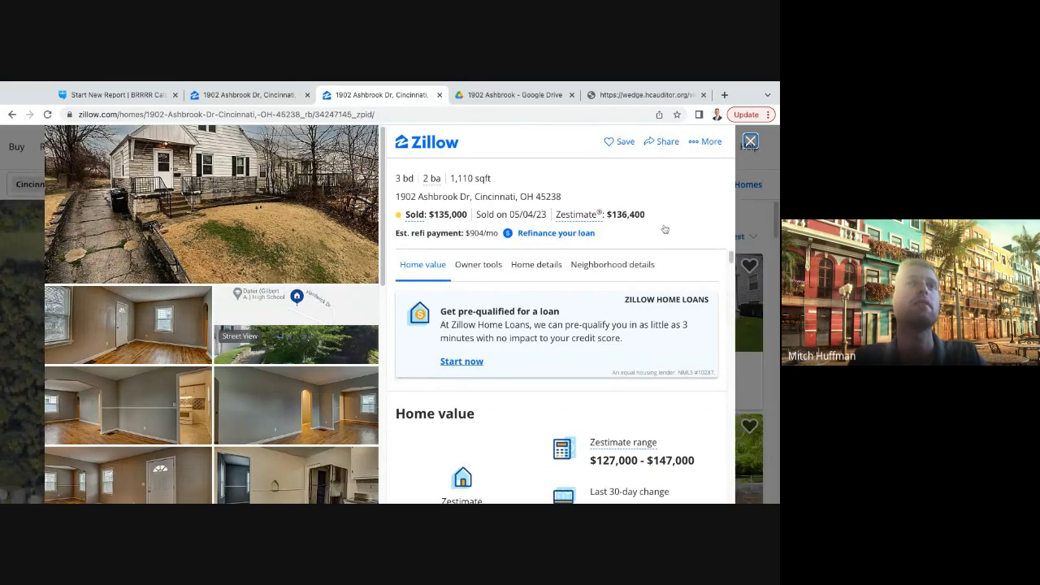
click(751, 141)
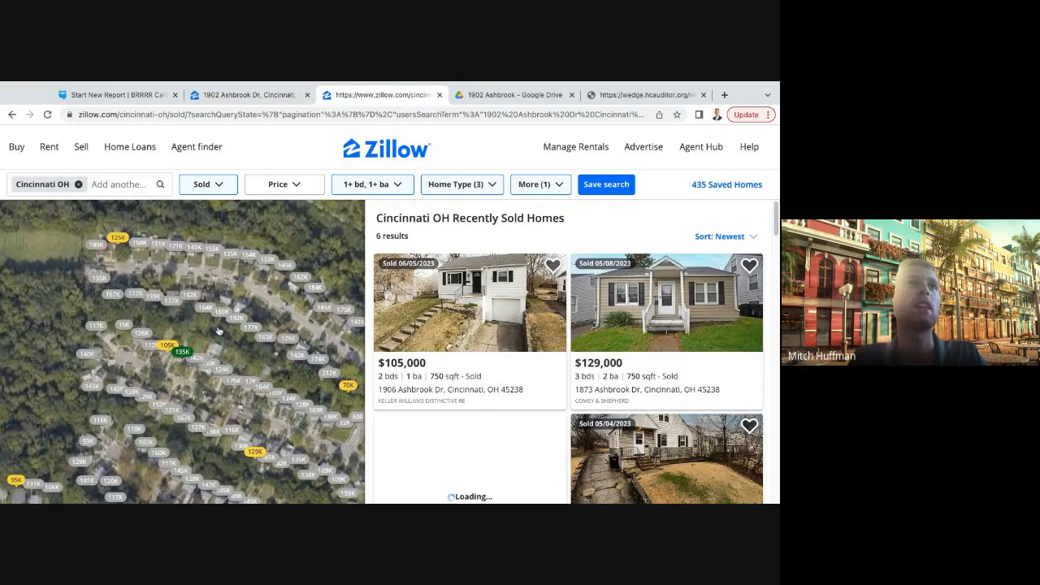
mouse_move(209, 328)
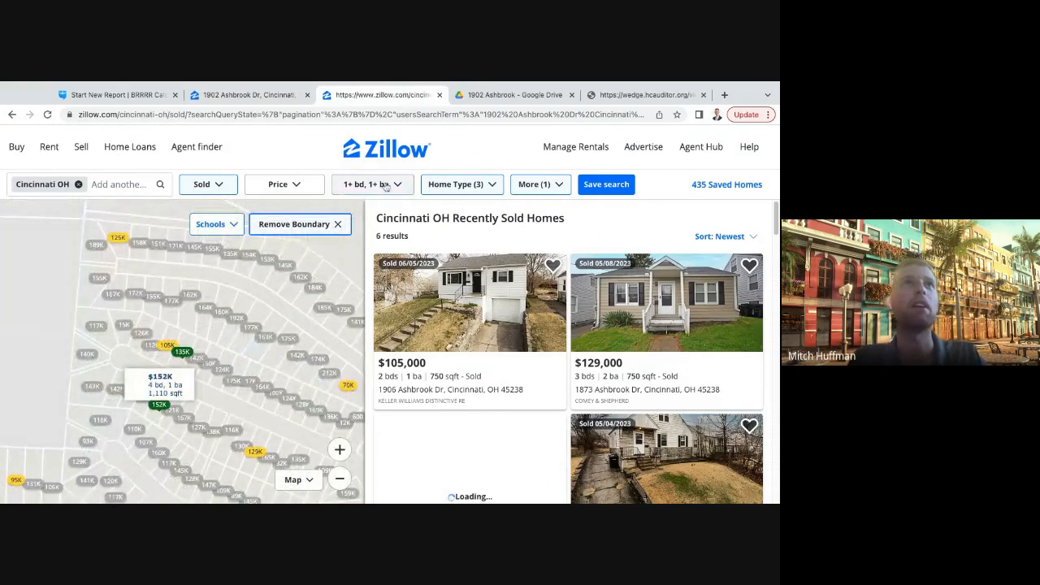
- Filter the sold homes to an exact match of 3 bedrooms and at least 1.5 bathrooms
click(386, 185)
click(463, 259)
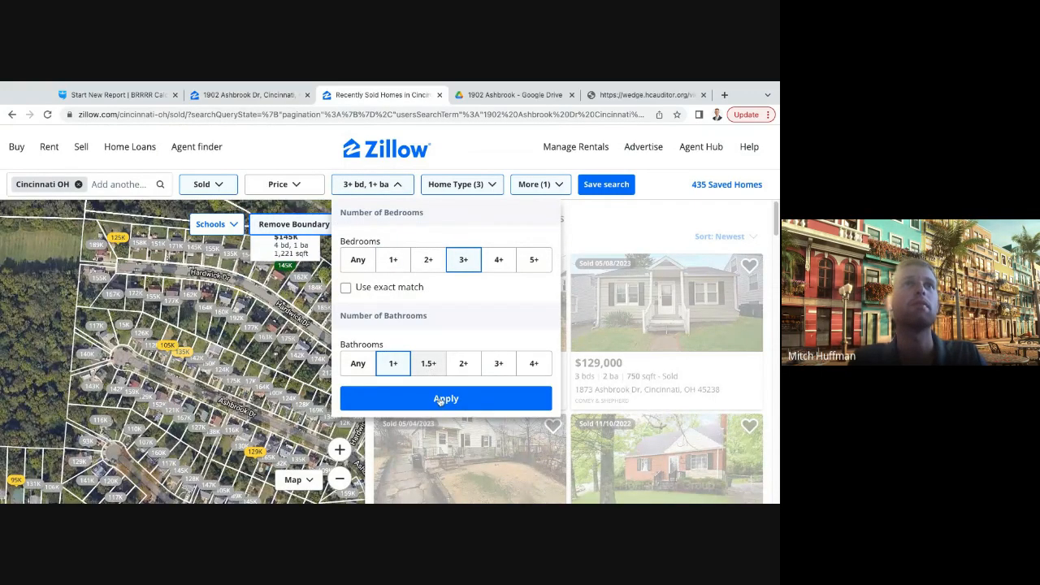
click(429, 365)
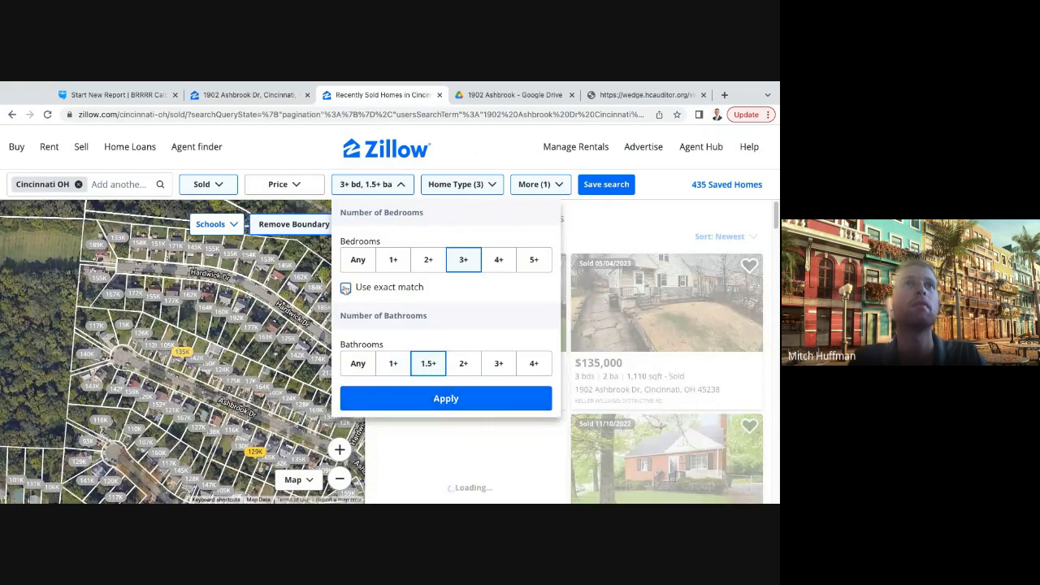
click(345, 288)
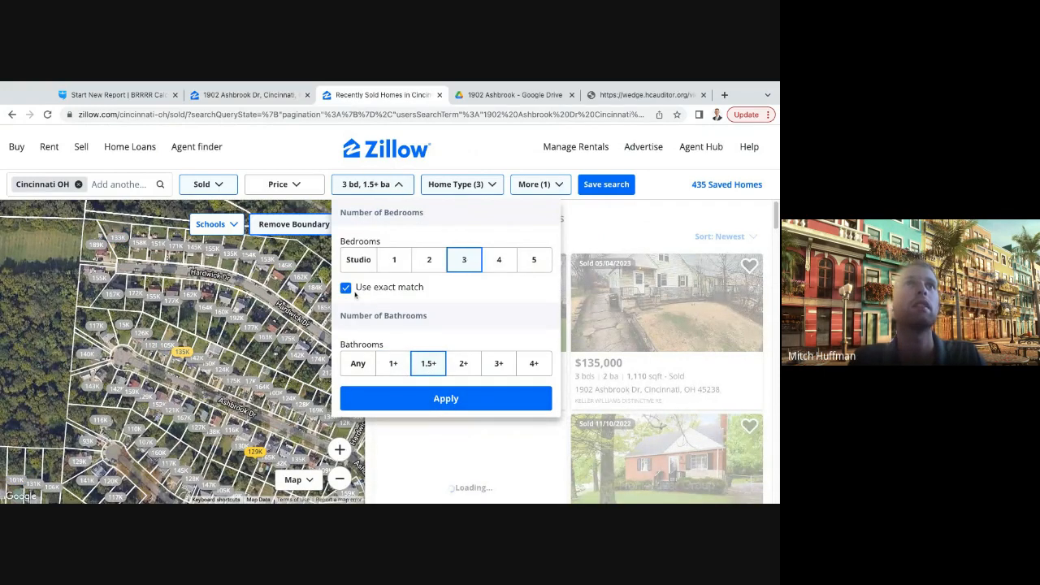
click(305, 179)
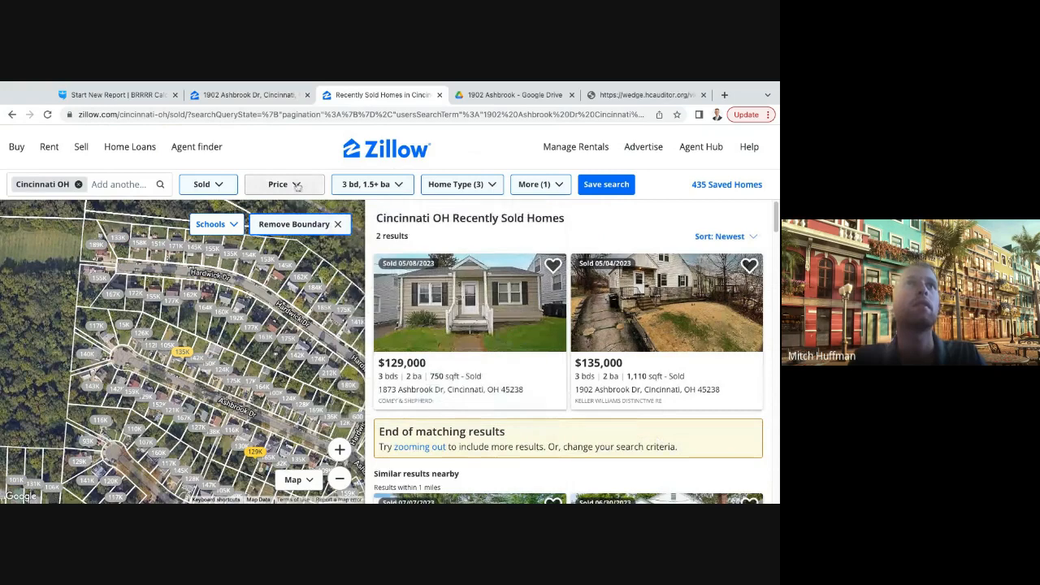
- Restrict the home type to Houses by excluding Townhomes and Condos/Co-ops, and apply the filter
click(303, 187)
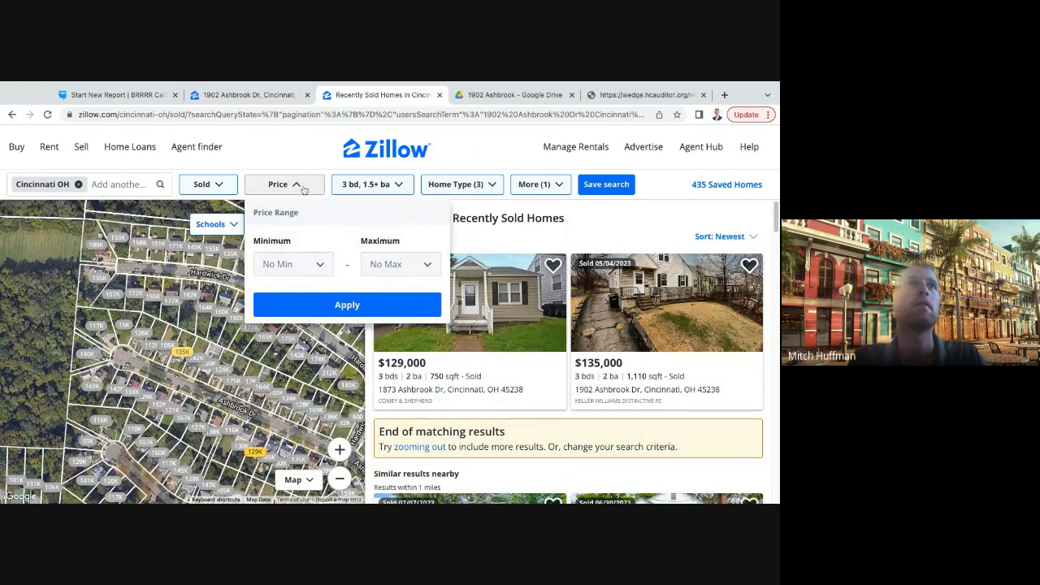
click(448, 192)
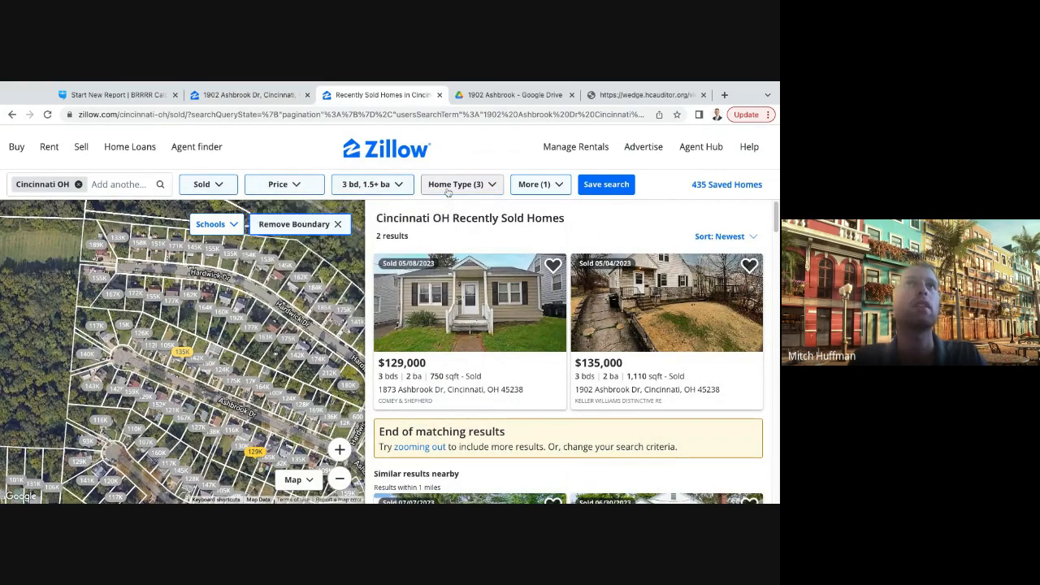
click(493, 188)
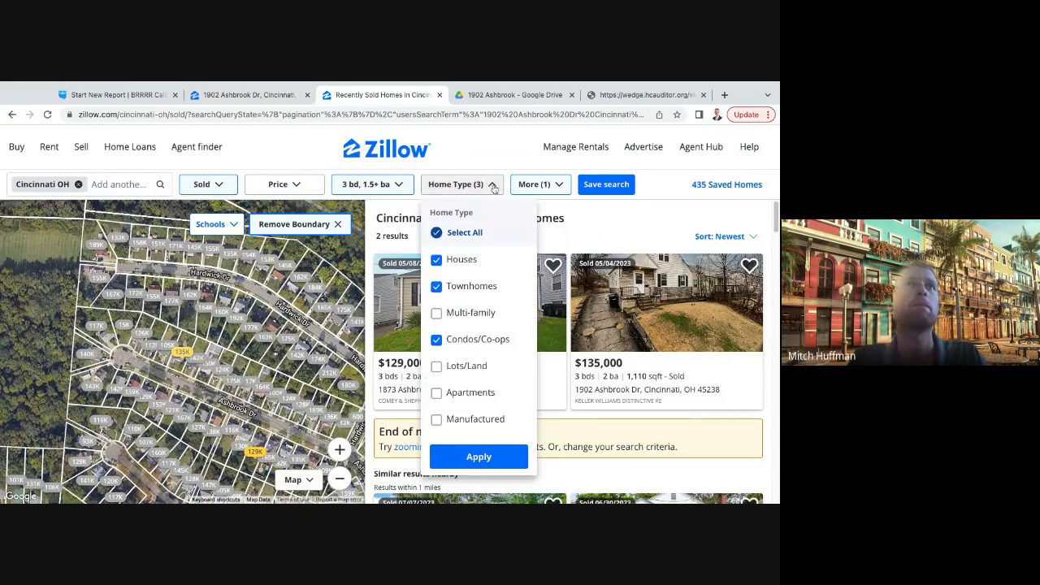
click(437, 341)
click(437, 287)
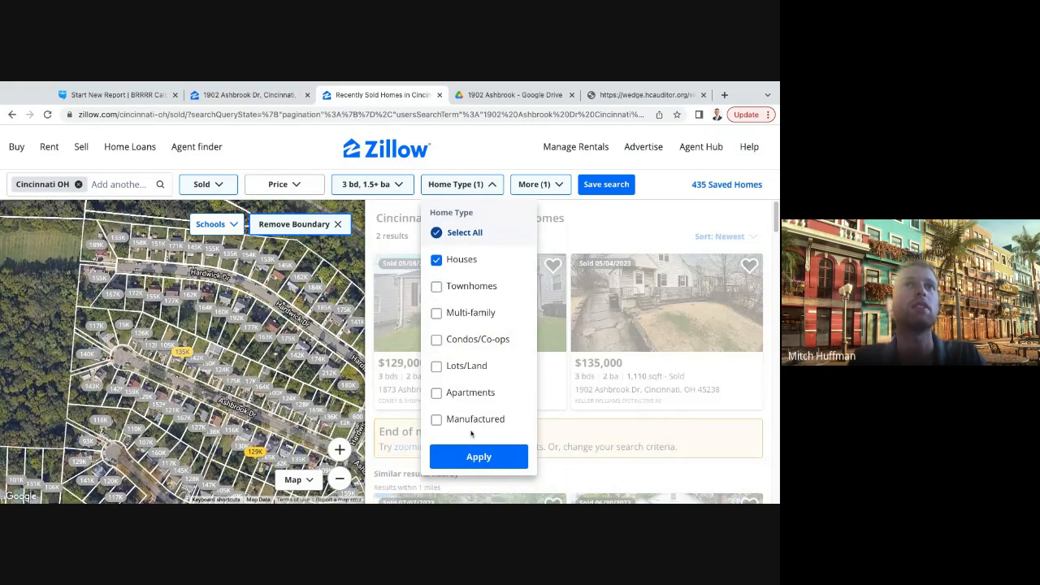
click(479, 456)
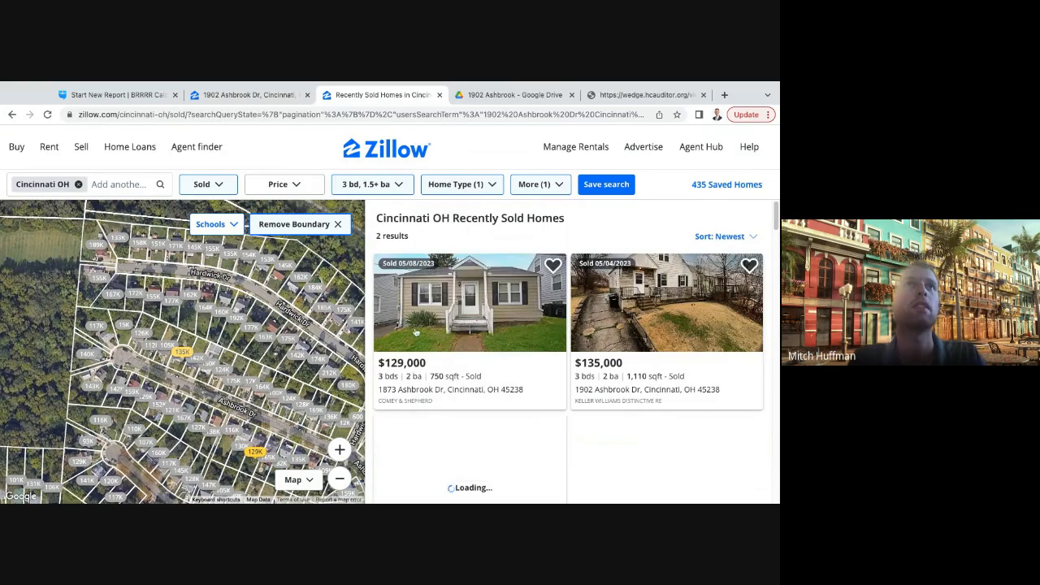
- Check the additional search filters down to the sold-in-last period and apply them as they are
click(535, 194)
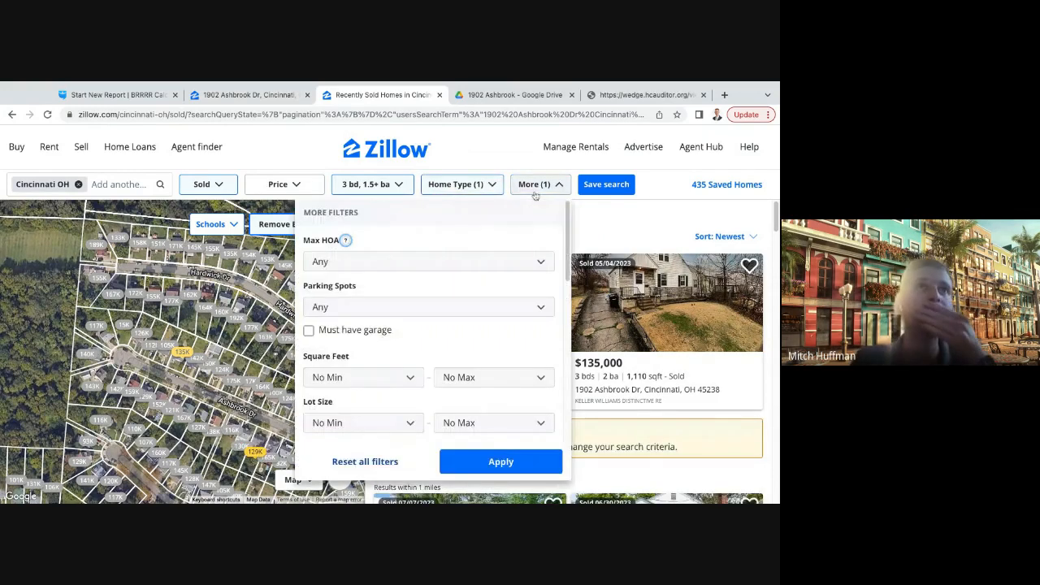
scroll(466, 335, down, 2)
scroll(466, 335, down, 5)
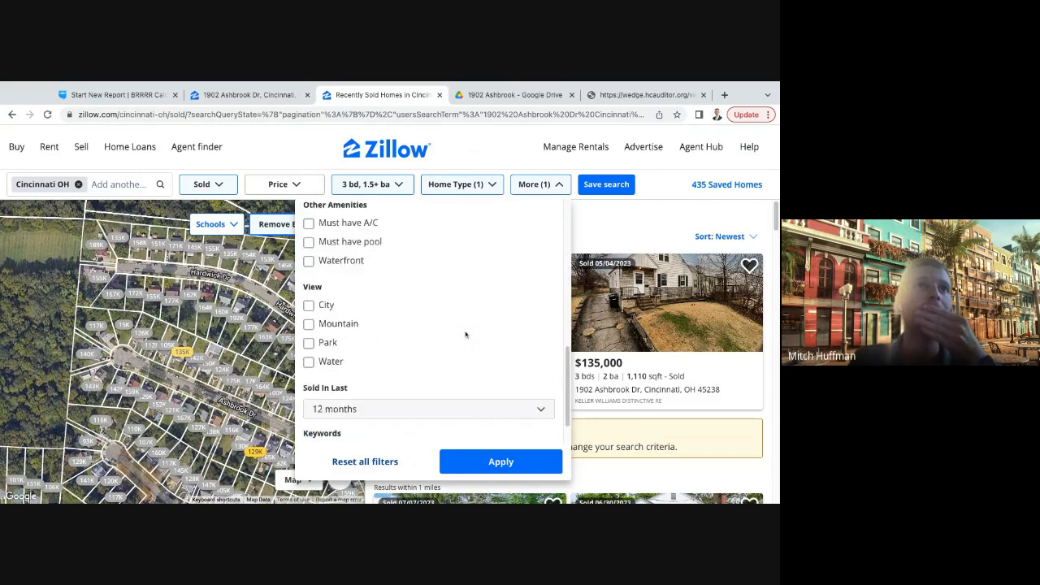
click(528, 467)
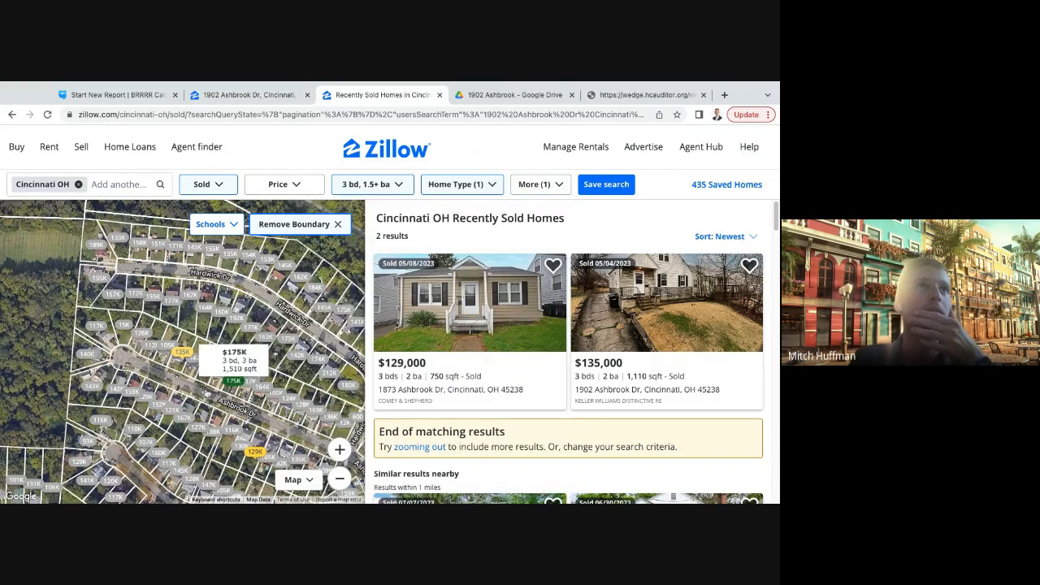
- Widen the map area, open the $155K sold house on the same street and examine its square footage and sale price
drag(236, 411, 208, 394)
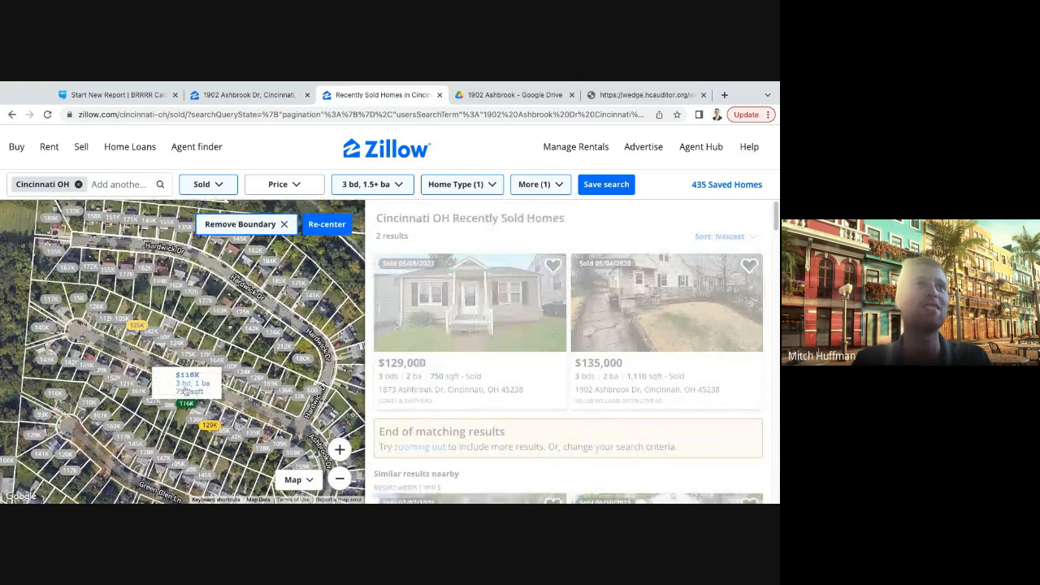
scroll(182, 372, down, 3)
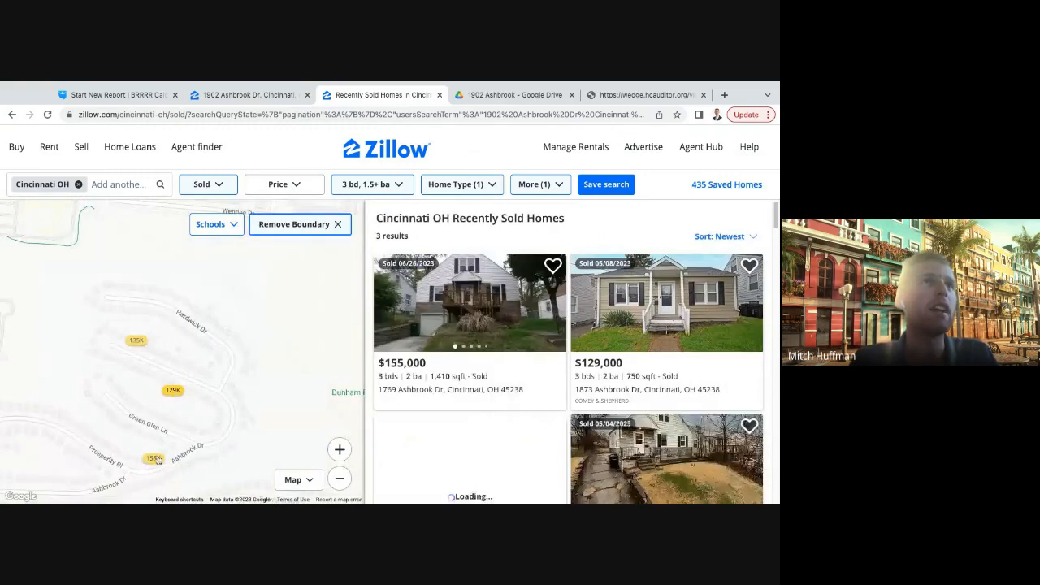
click(154, 460)
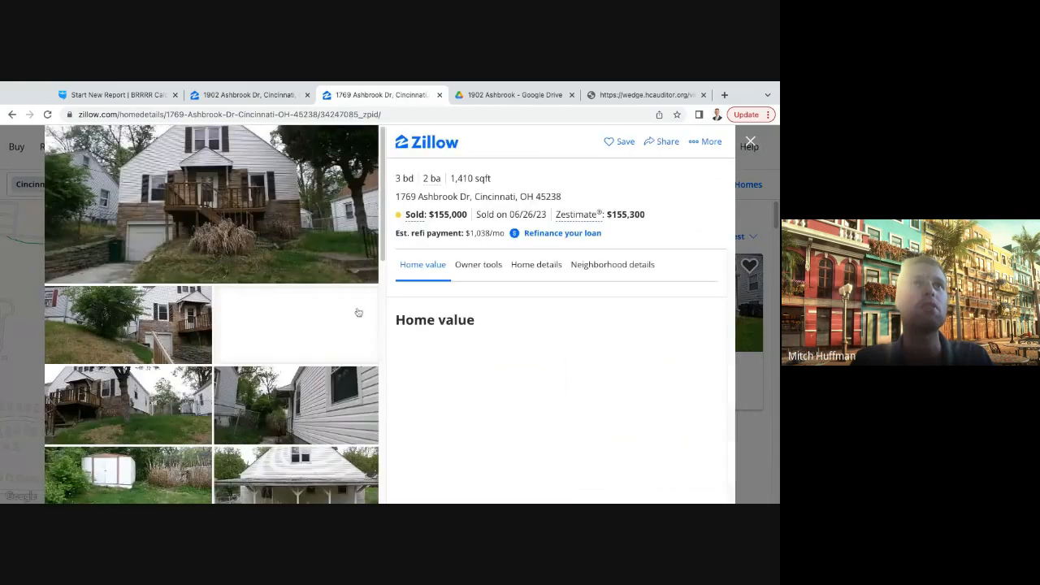
drag(454, 178, 490, 179)
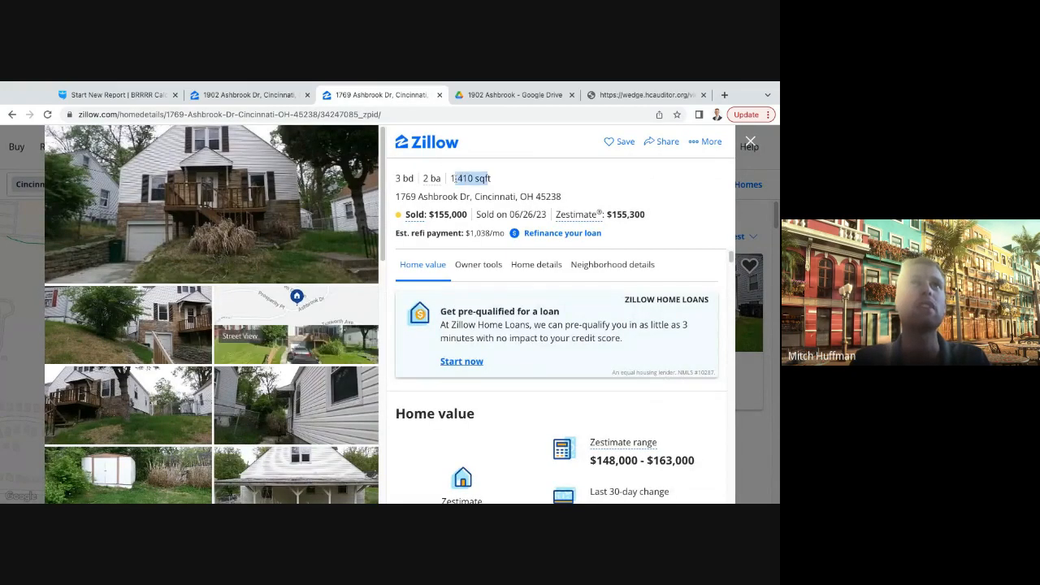
click(506, 174)
drag(430, 214, 494, 214)
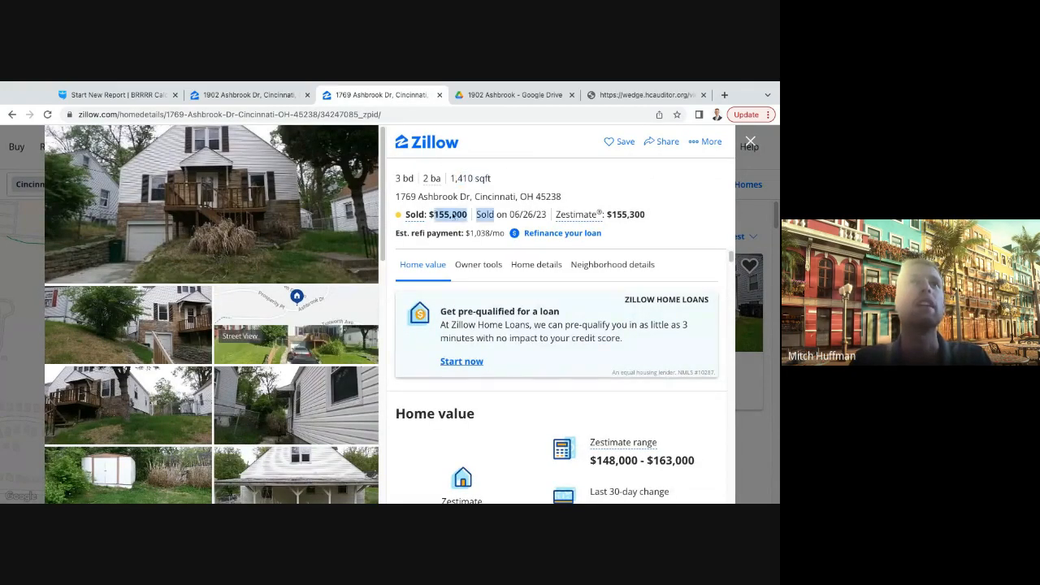
click(470, 214)
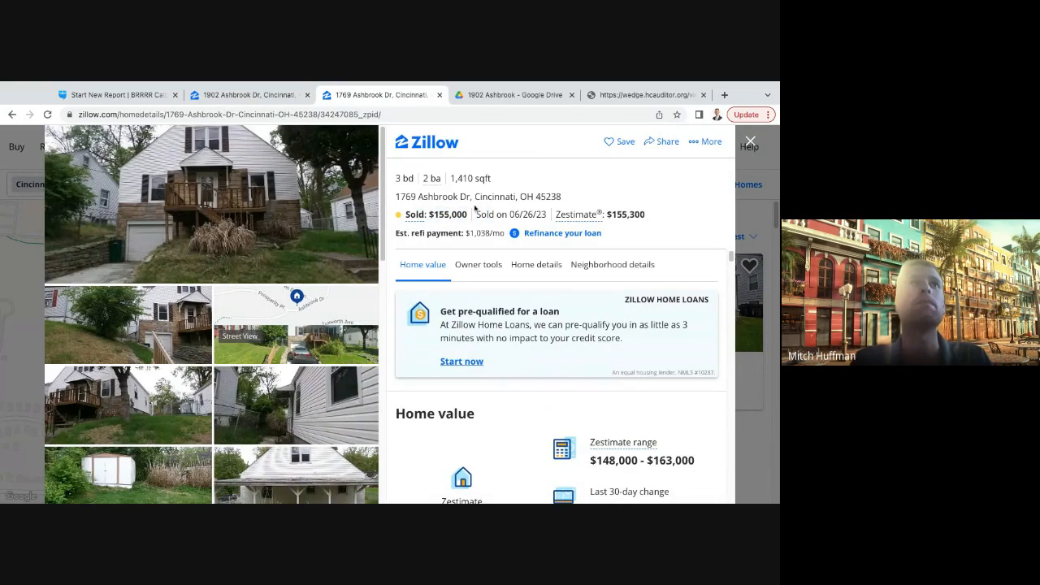
- Look through the photos and the home overview description of the $155,000 sold house to judge its condition
scroll(253, 329, down, 1)
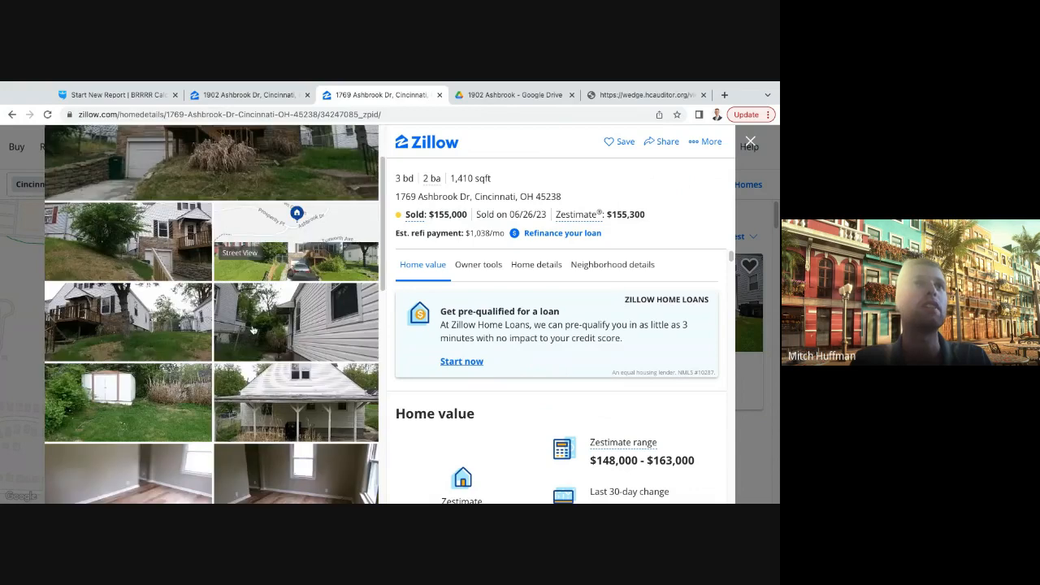
scroll(253, 329, down, 5)
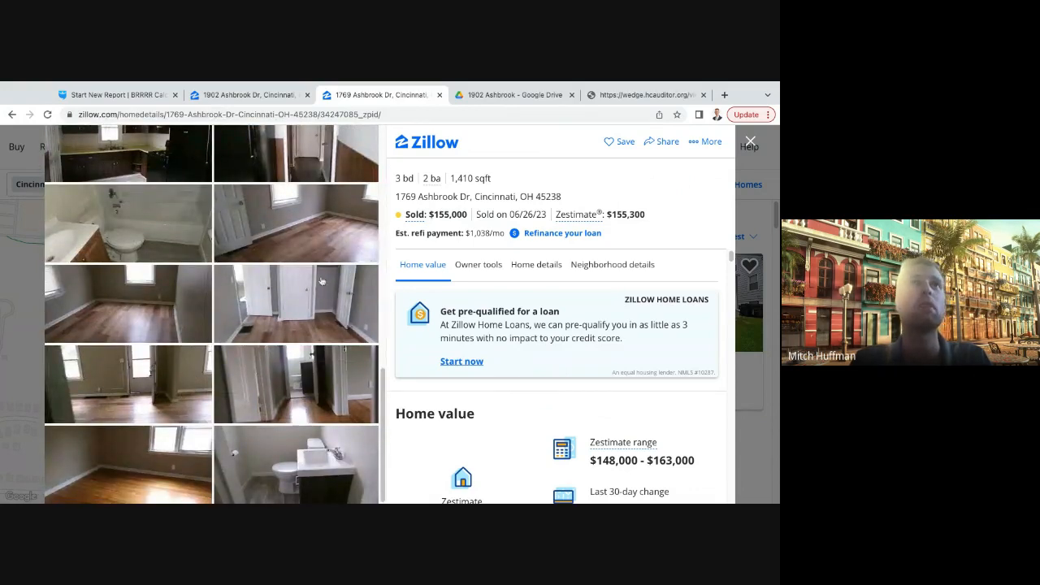
scroll(515, 373, down, 10)
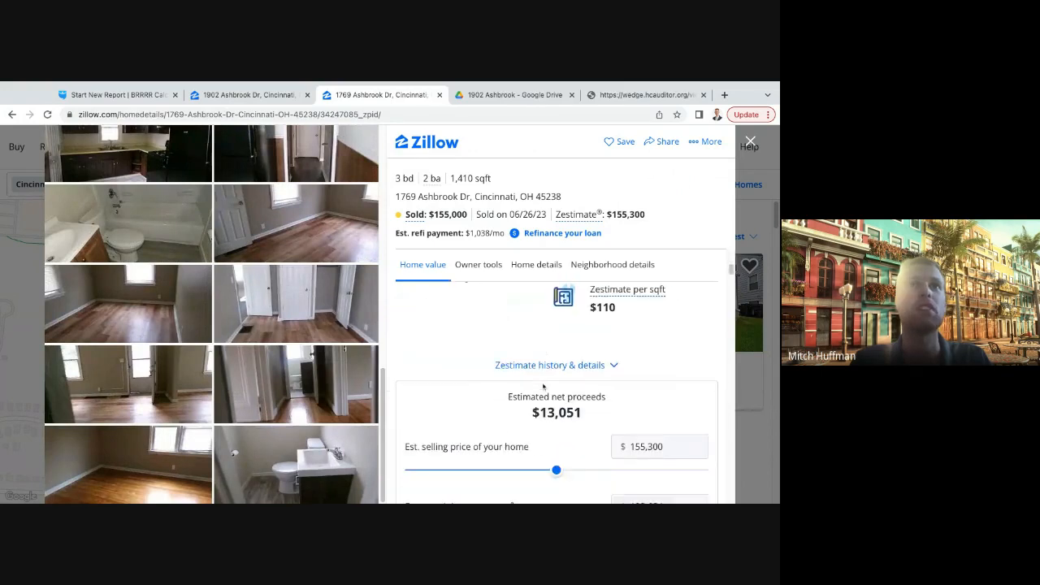
scroll(557, 390, down, 8)
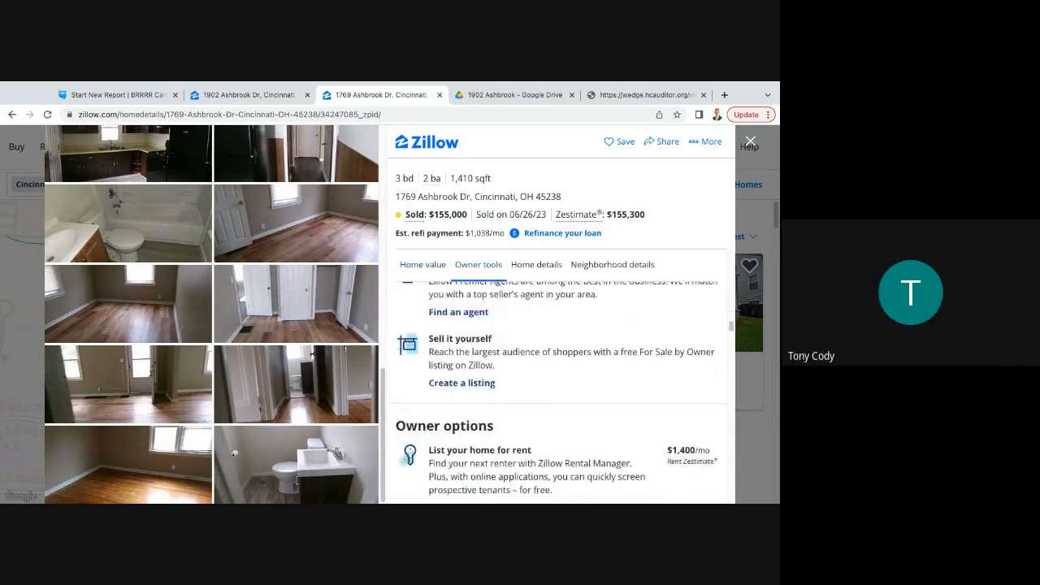
scroll(557, 392, down, 1)
scroll(557, 393, up, 2)
scroll(557, 392, down, 5)
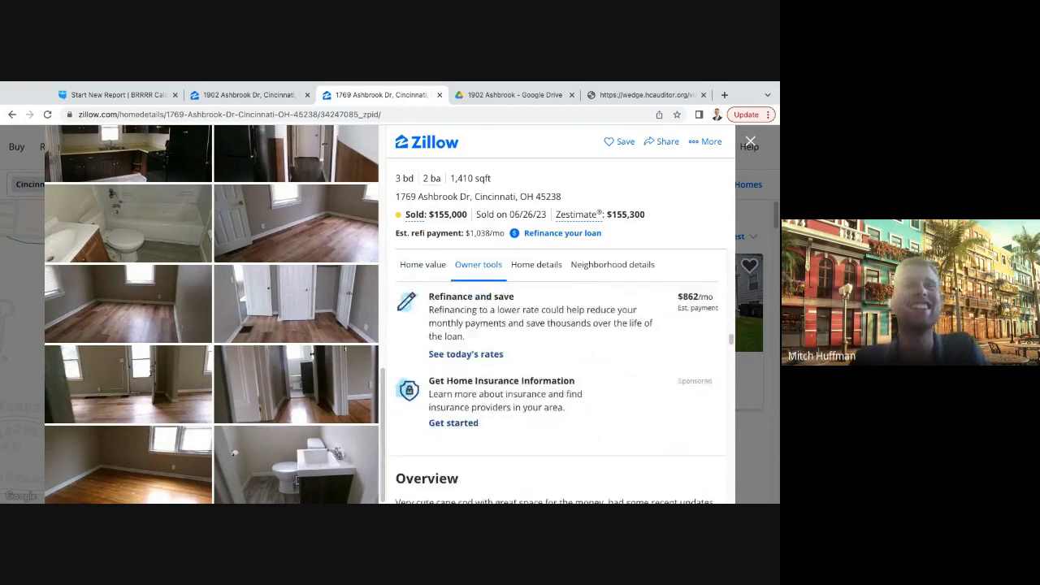
scroll(548, 376, down, 2)
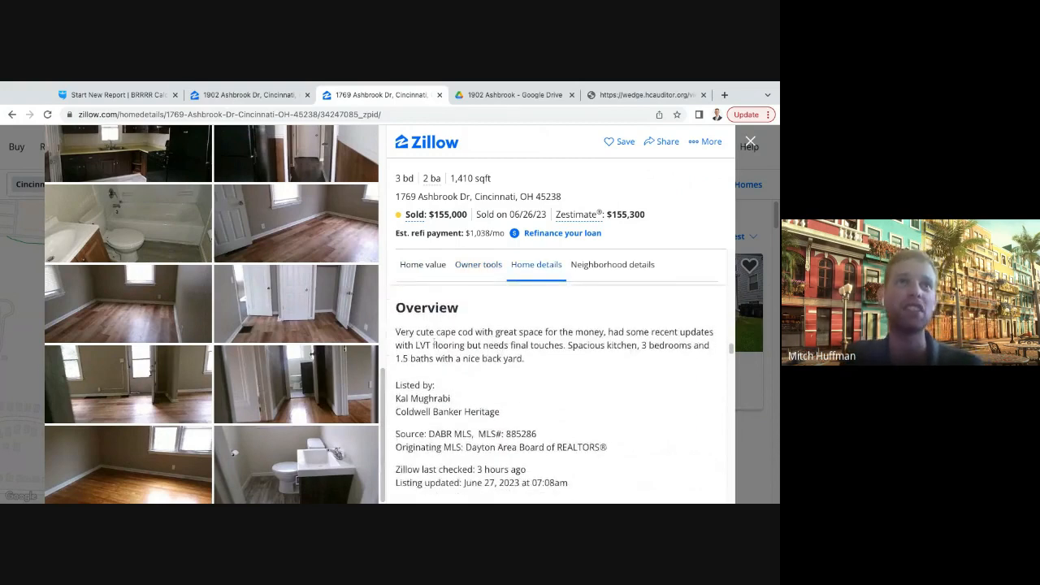
- Check the listing agent and originating MLS of the $155,000 sold house, review its photos again and close the listing
scroll(548, 374, down, 1)
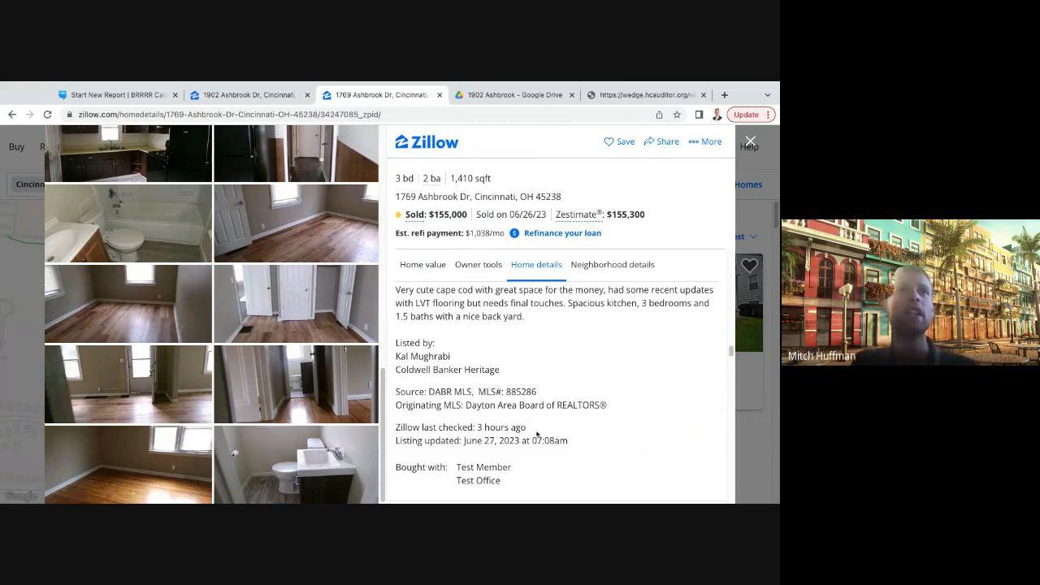
drag(465, 405, 608, 405)
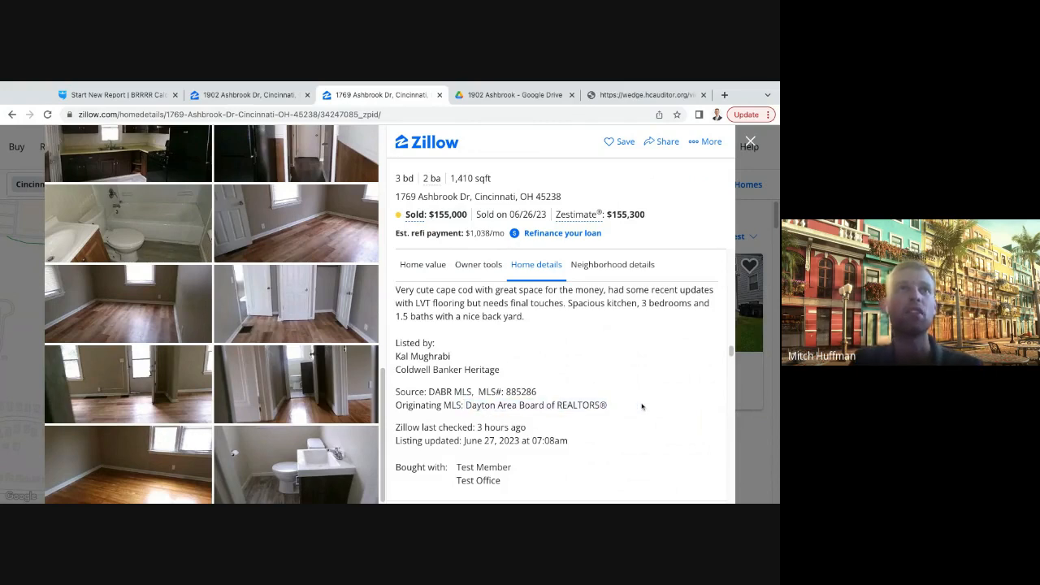
click(505, 368)
scroll(536, 371, down, 2)
scroll(537, 371, up, 1)
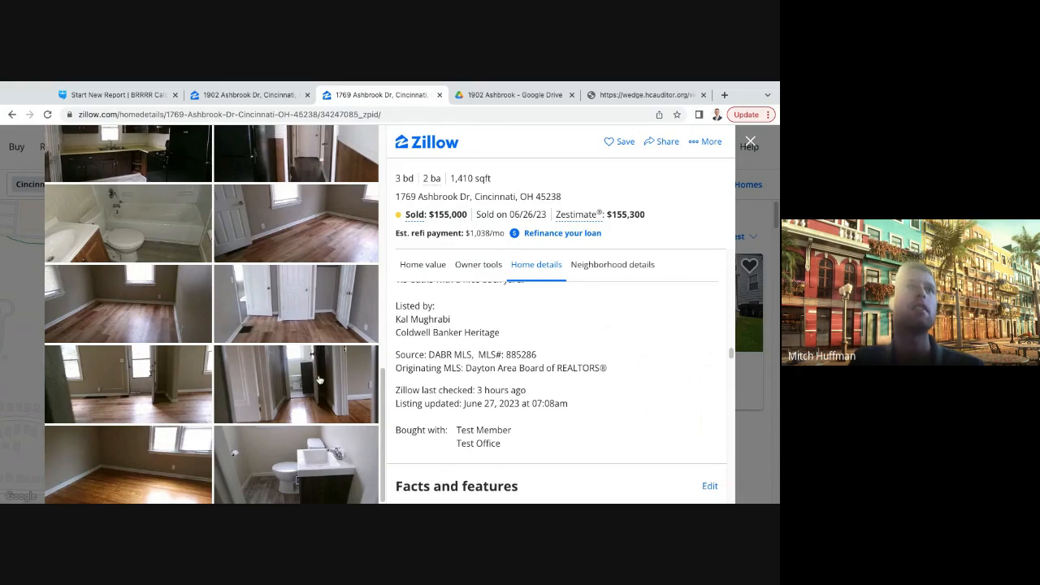
scroll(304, 302, up, 4)
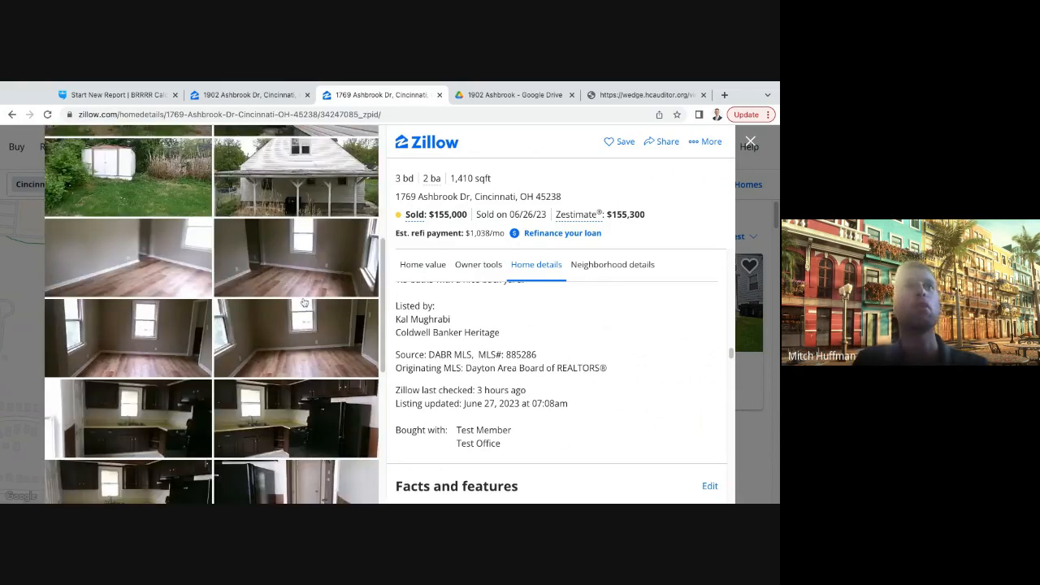
scroll(304, 302, up, 4)
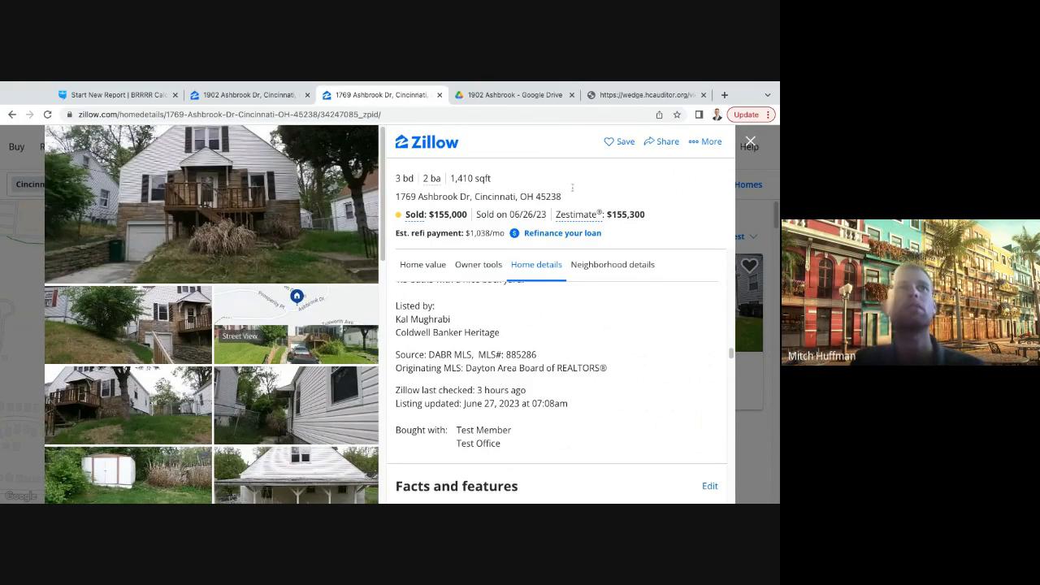
click(750, 142)
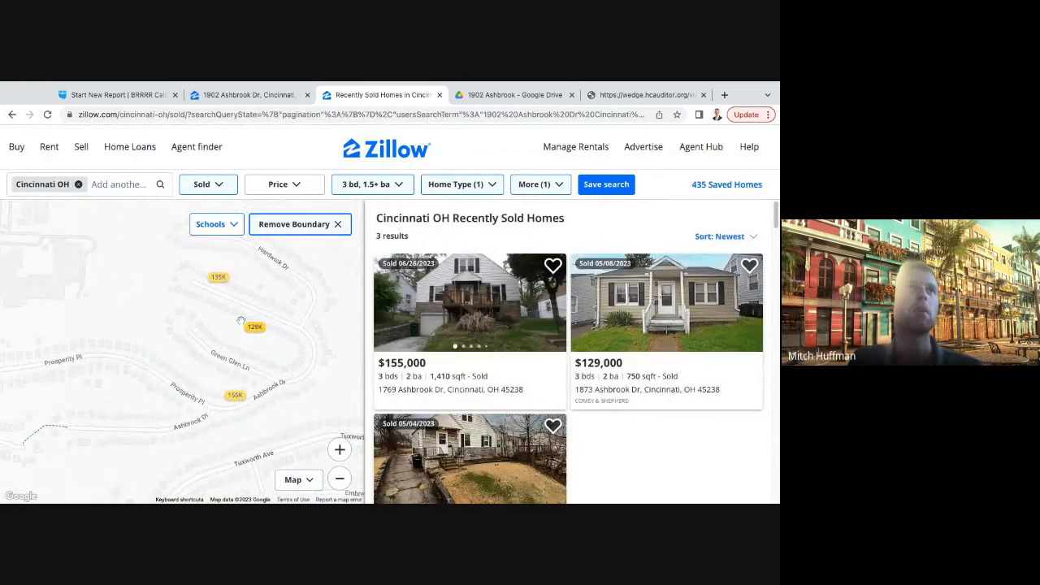
- Widen the map search to the streets around Ashbrook Dr and open the $150K, 1,471 sqft sold house near Guerley Rd
drag(101, 400, 171, 387)
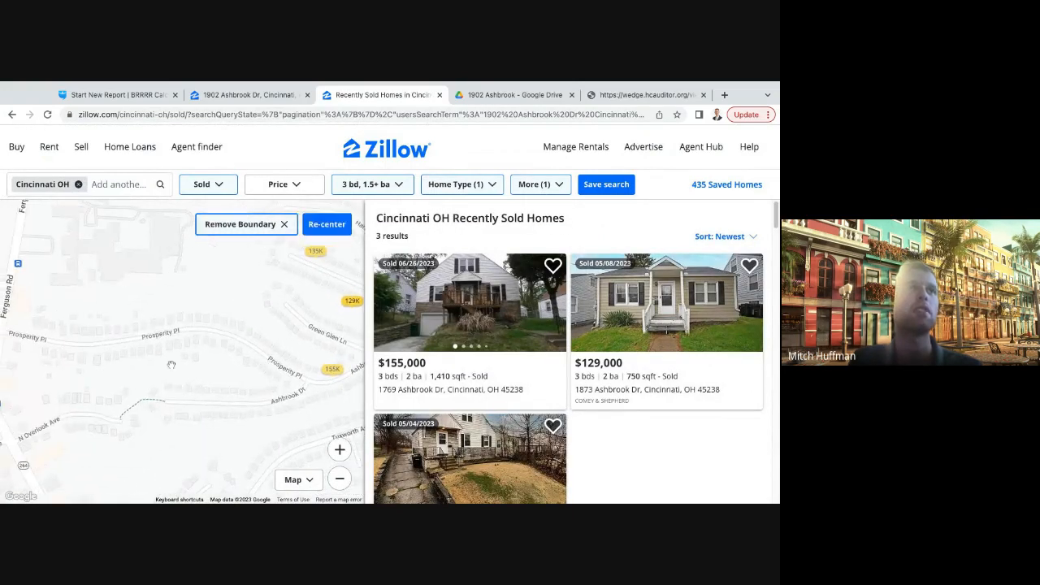
click(340, 479)
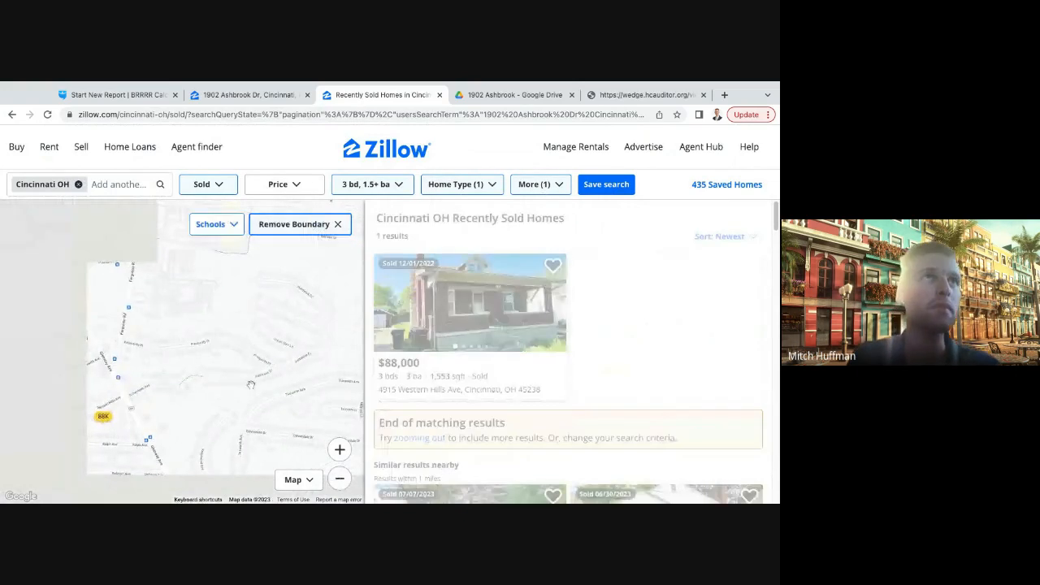
drag(250, 383, 253, 398)
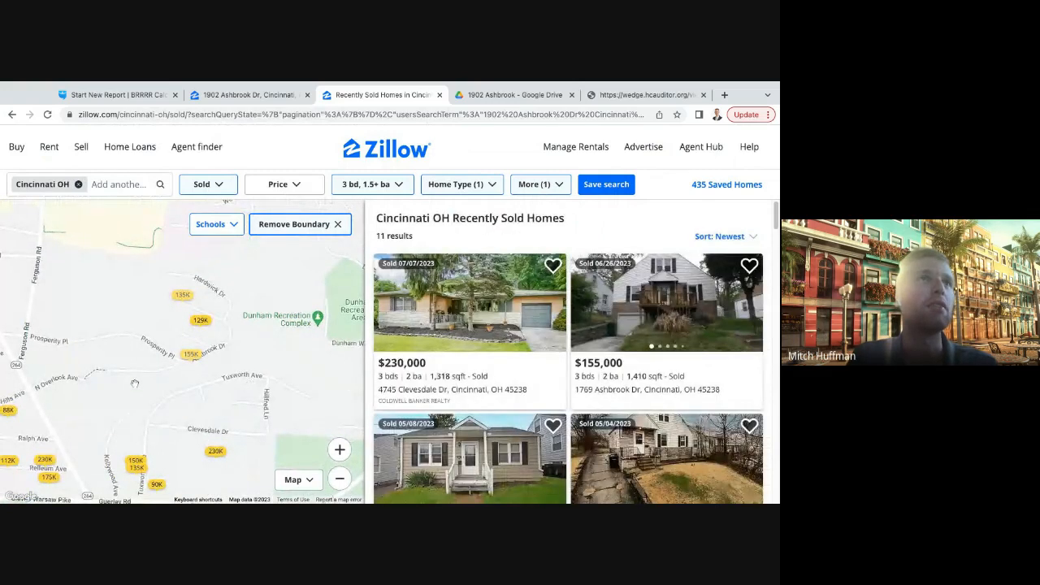
drag(89, 382, 153, 381)
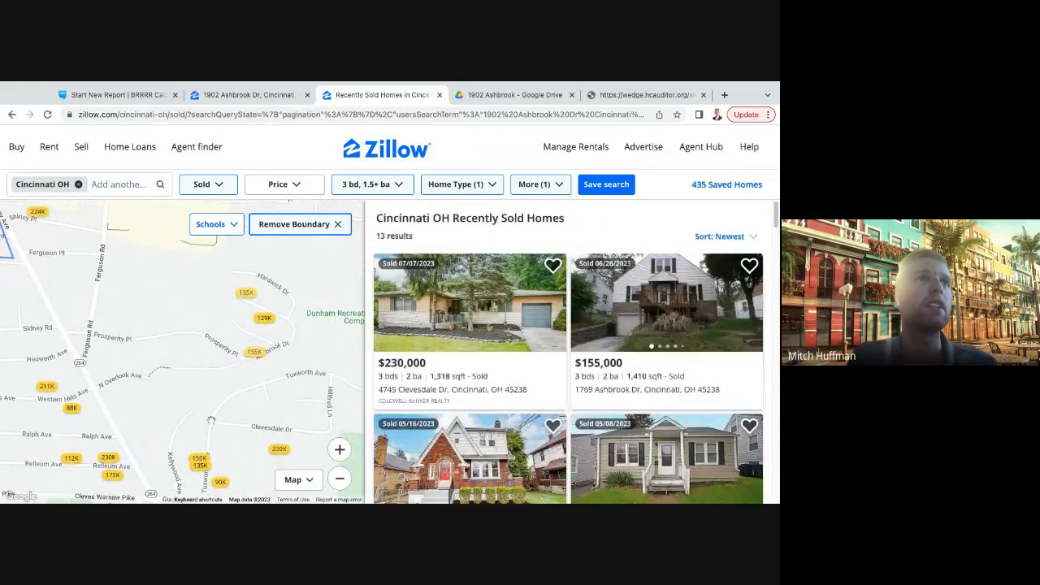
mouse_move(210, 419)
mouse_down()
mouse_move(168, 373)
mouse_move(178, 371)
mouse_up()
mouse_move(164, 419)
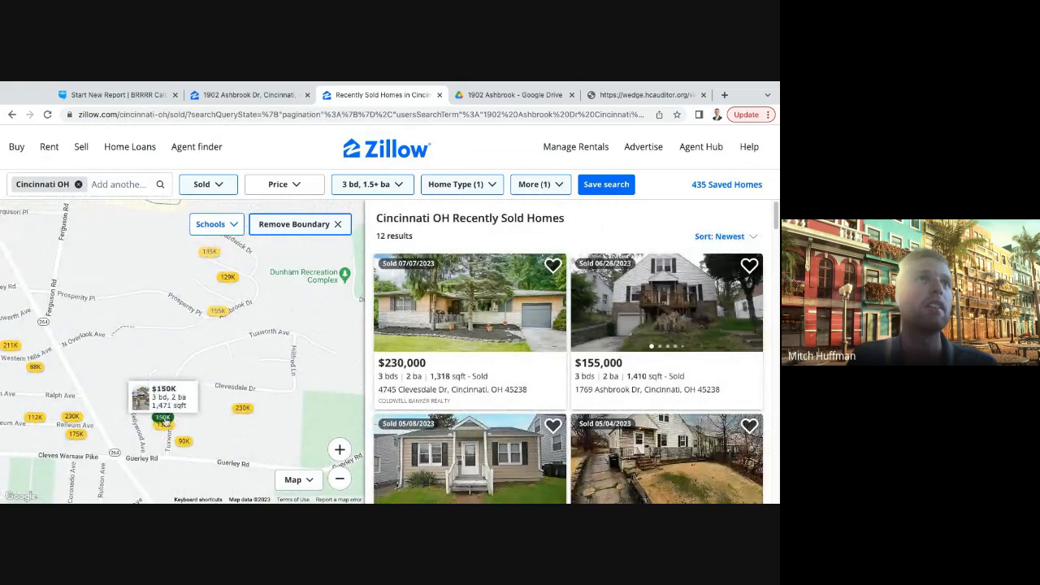
click(164, 421)
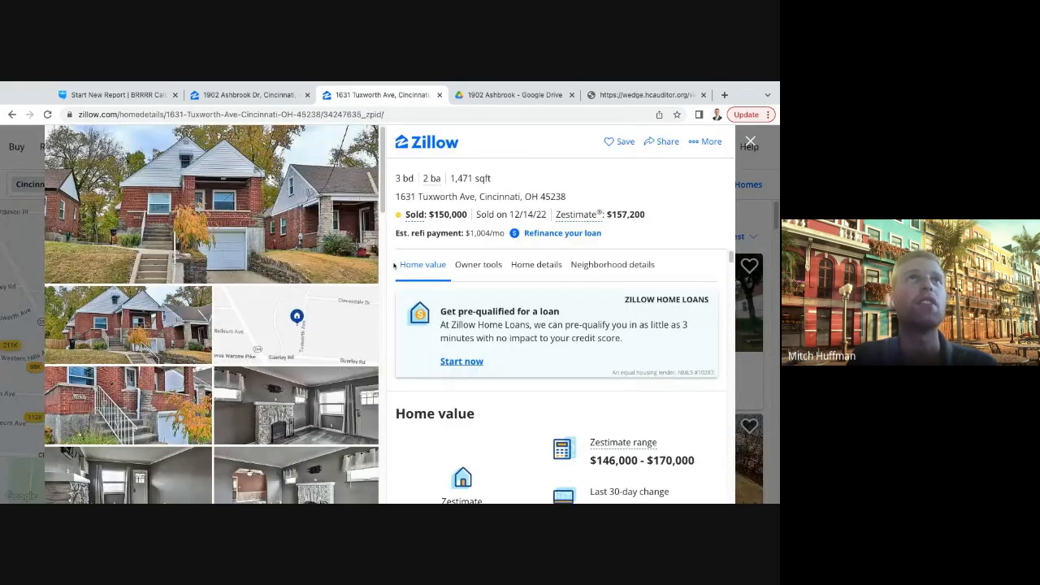
- Review the interior, basement and yard photos of the $150,000 sold house and return to the sold homes map
scroll(252, 317, down, 3)
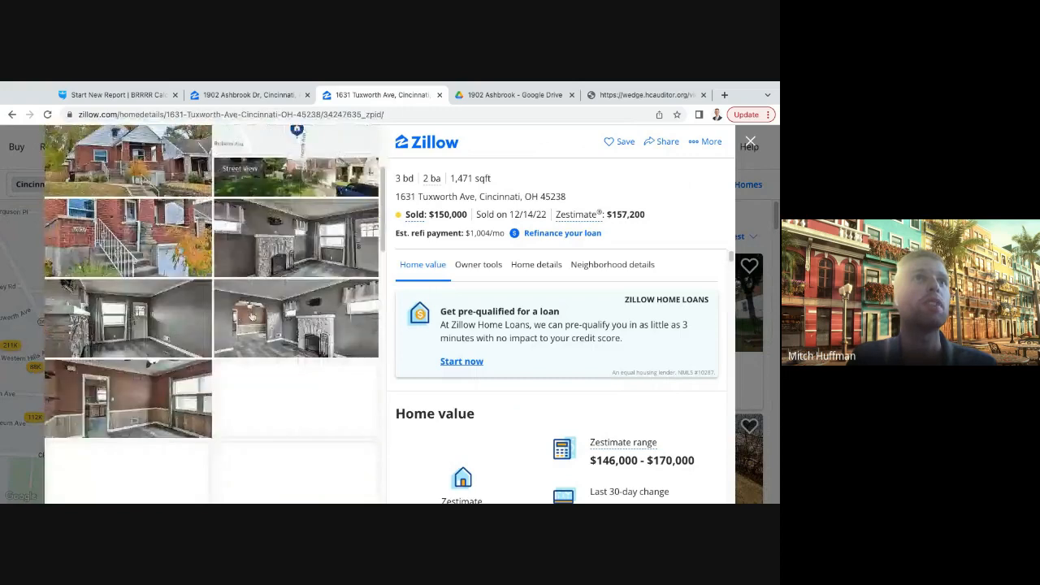
scroll(252, 317, down, 5)
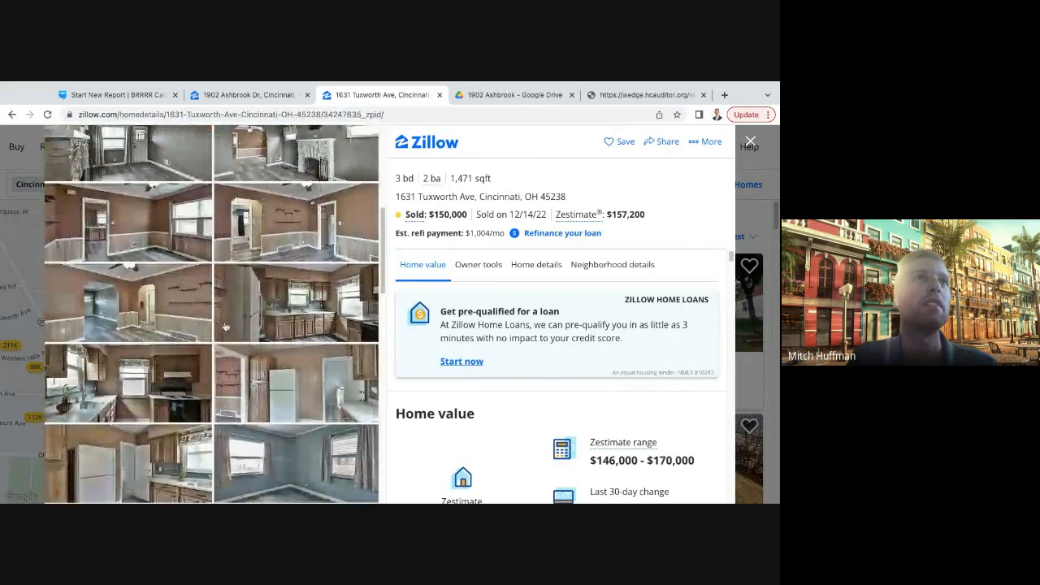
scroll(225, 328, down, 5)
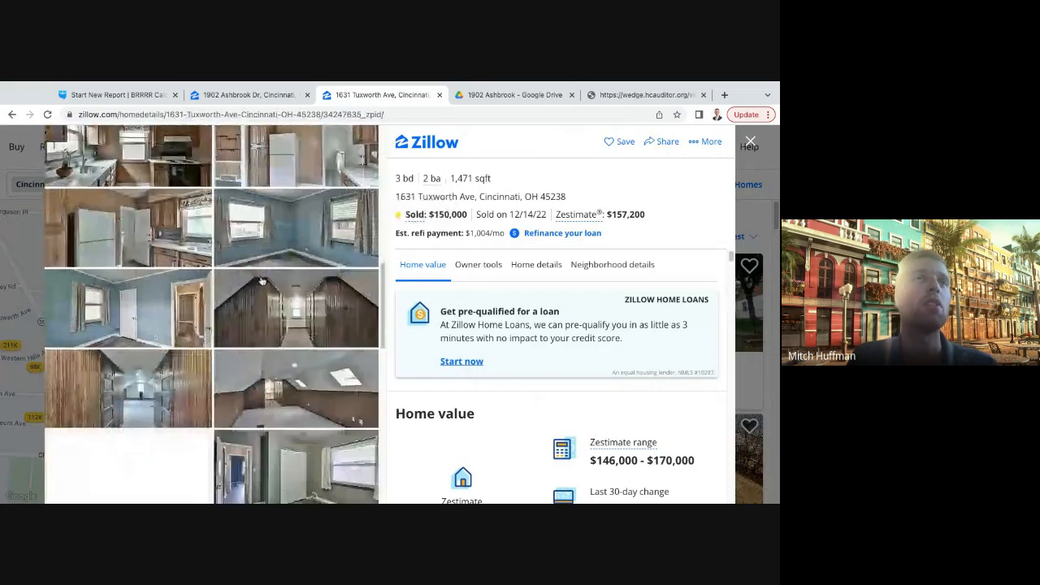
scroll(262, 281, down, 5)
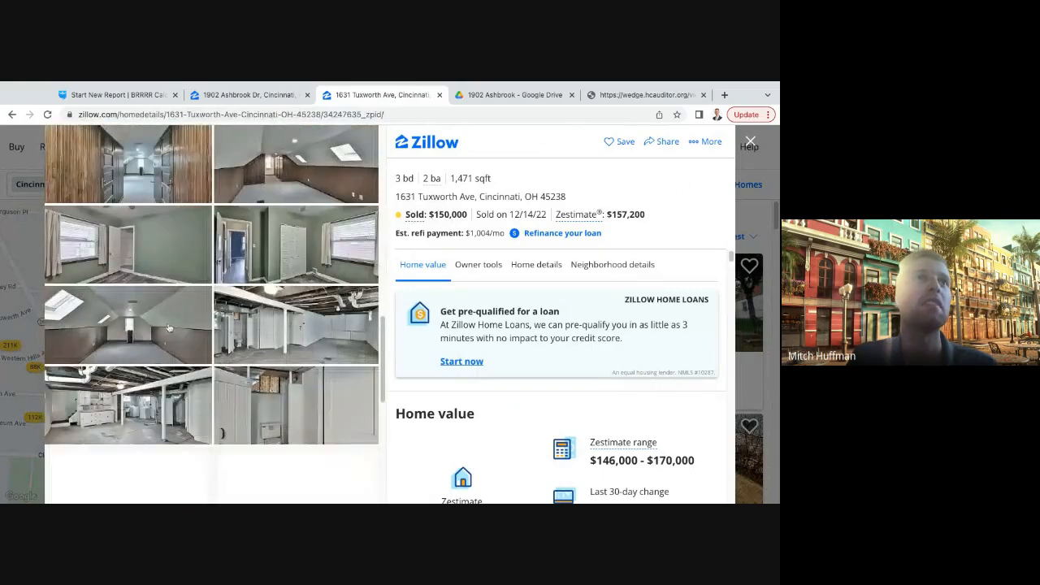
scroll(169, 328, down, 6)
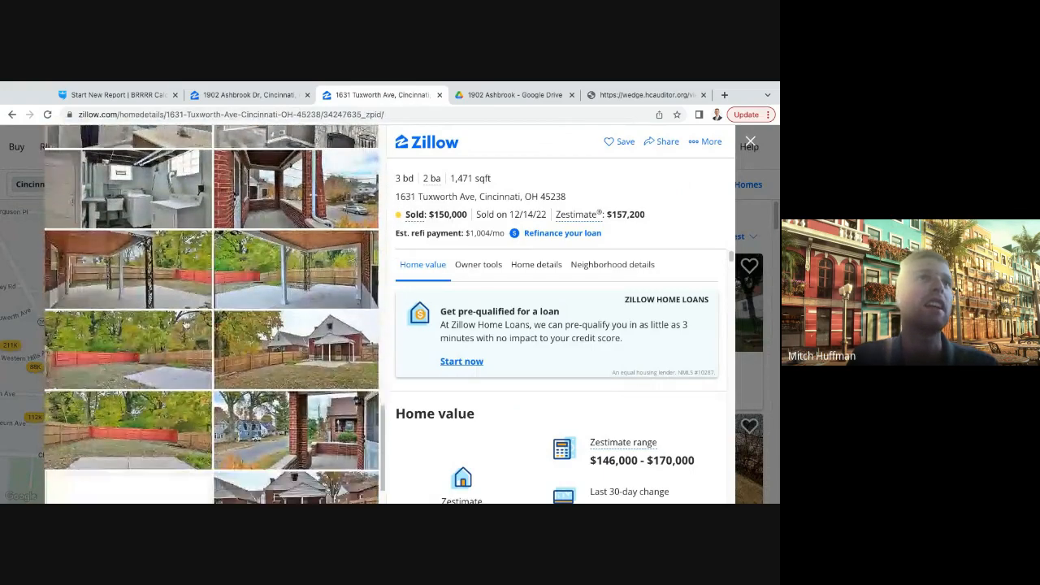
scroll(212, 317, up, 10)
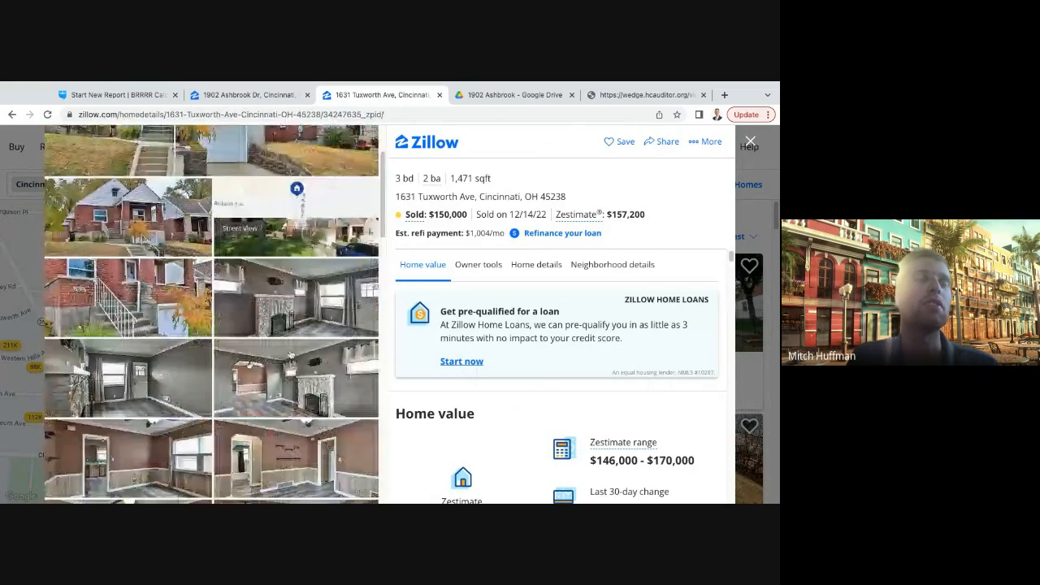
scroll(211, 317, up, 3)
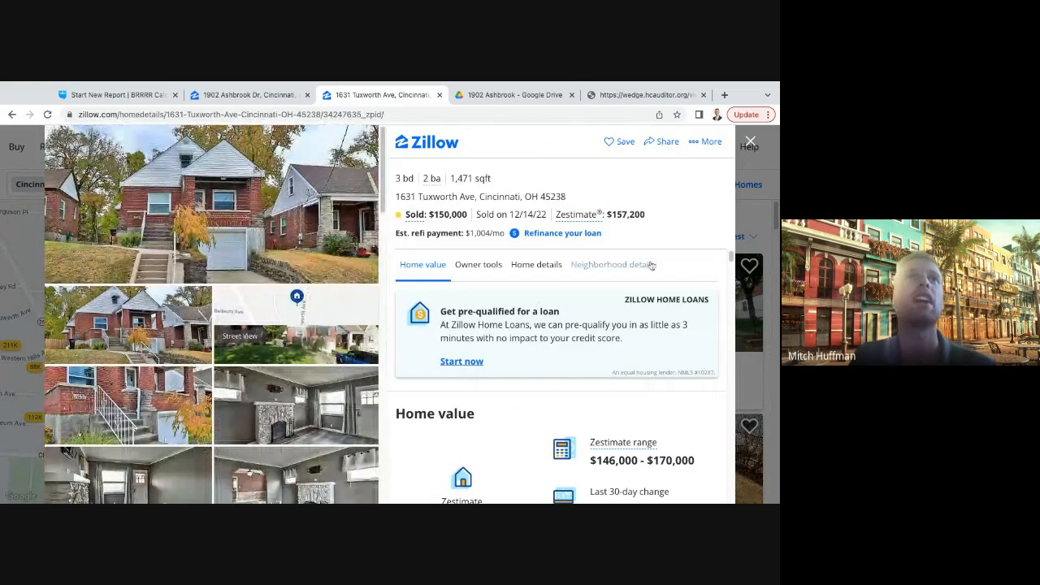
click(750, 141)
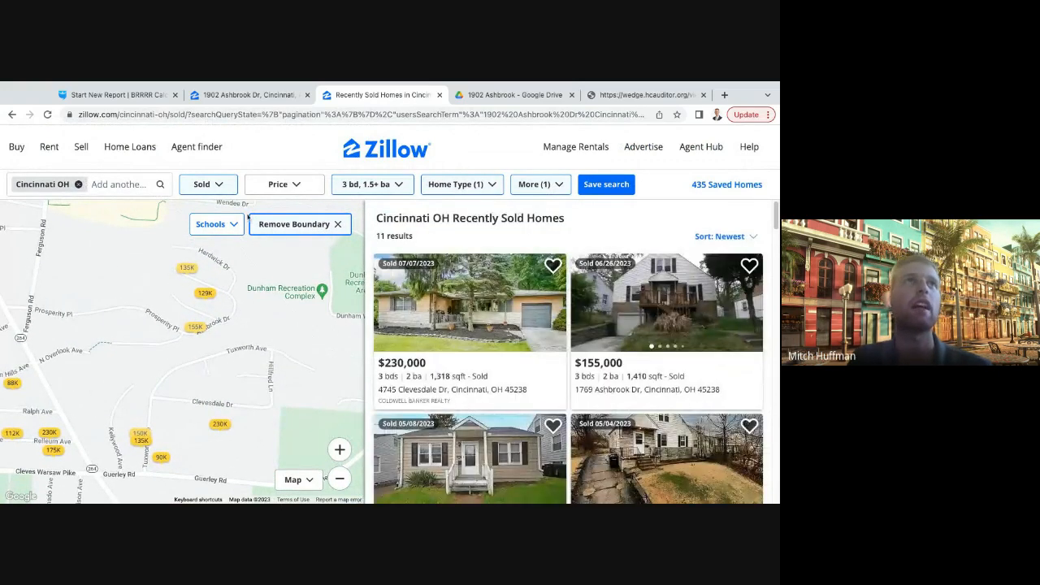
- Switch to the BiggerPockets BRRRR calculator and set the After Repair Value to $150,000
click(119, 101)
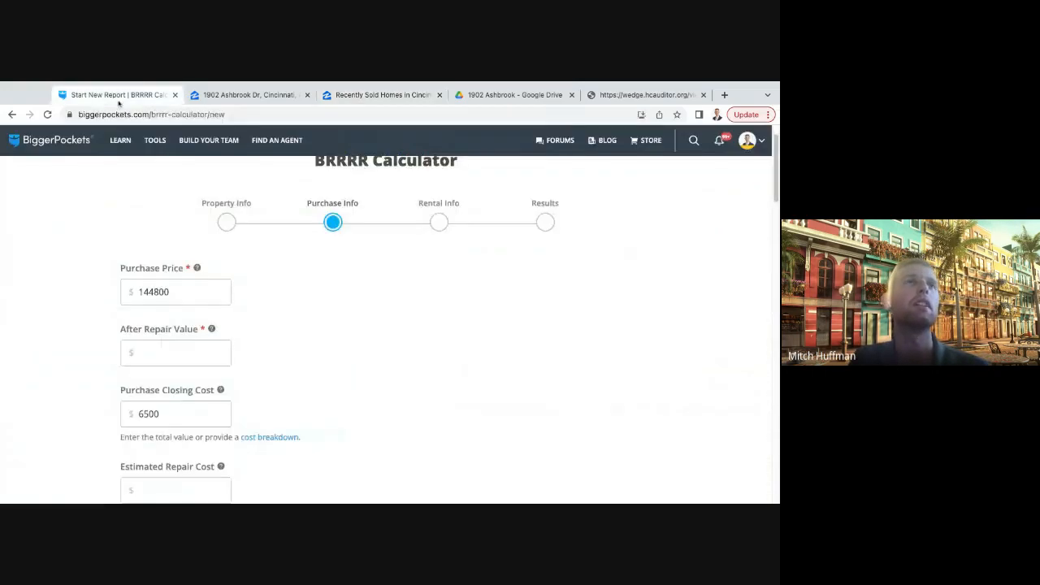
click(154, 351)
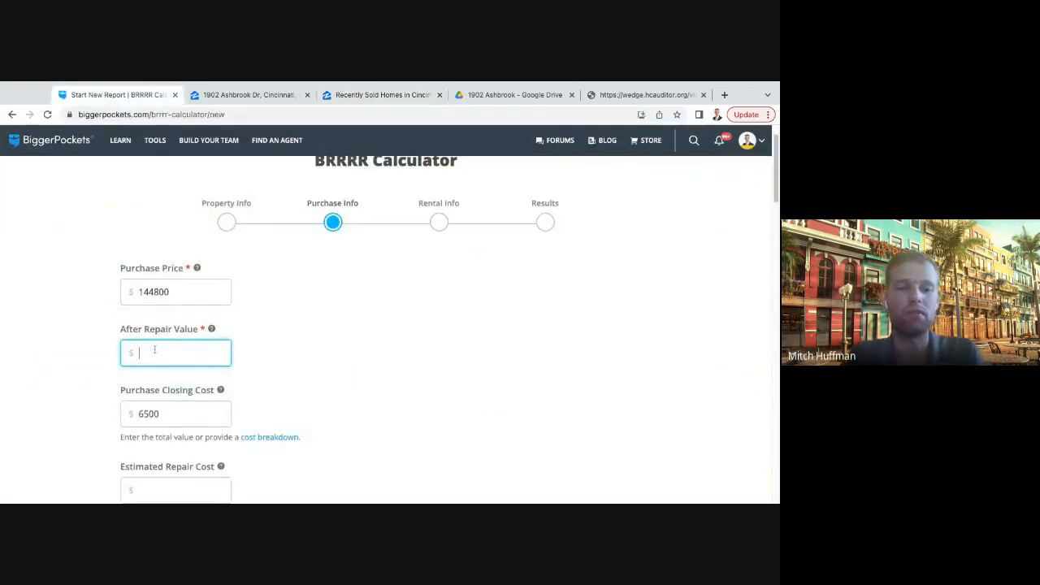
text(150000)
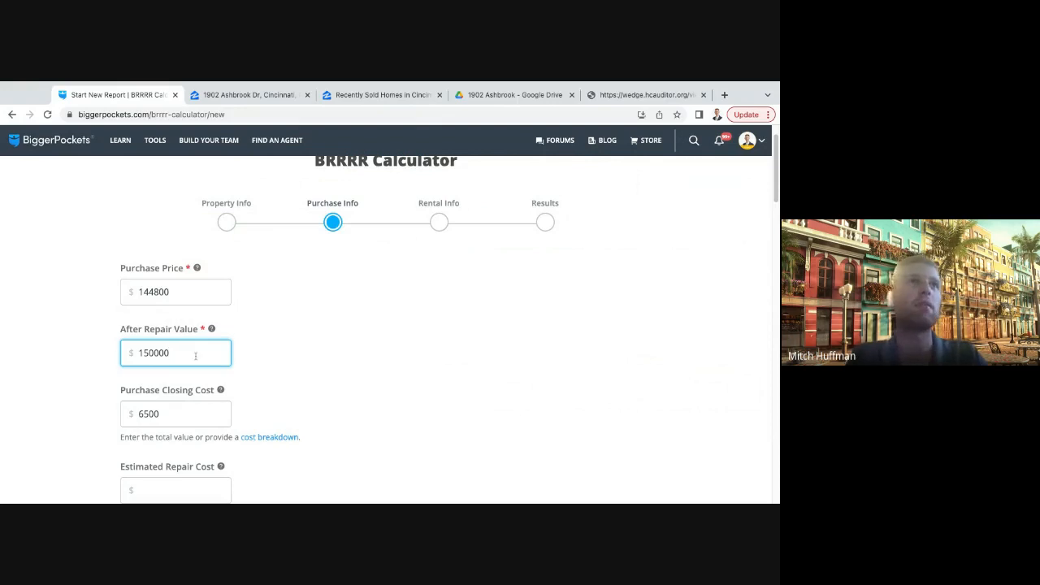
click(356, 353)
- Set the down payment of purchase price to 20% in the Purchase Loan Details
scroll(314, 371, down, 1)
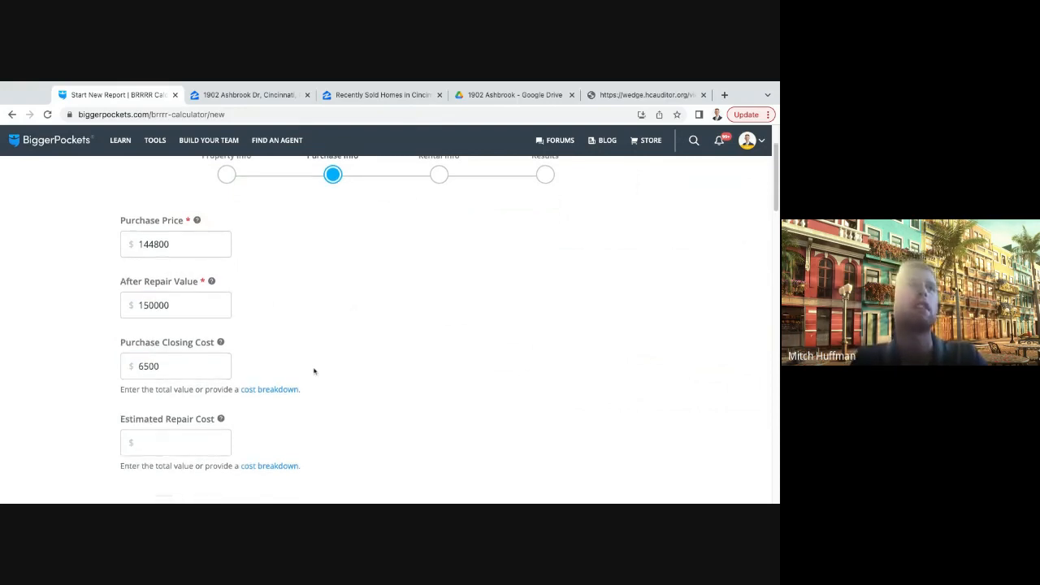
scroll(315, 371, down, 4)
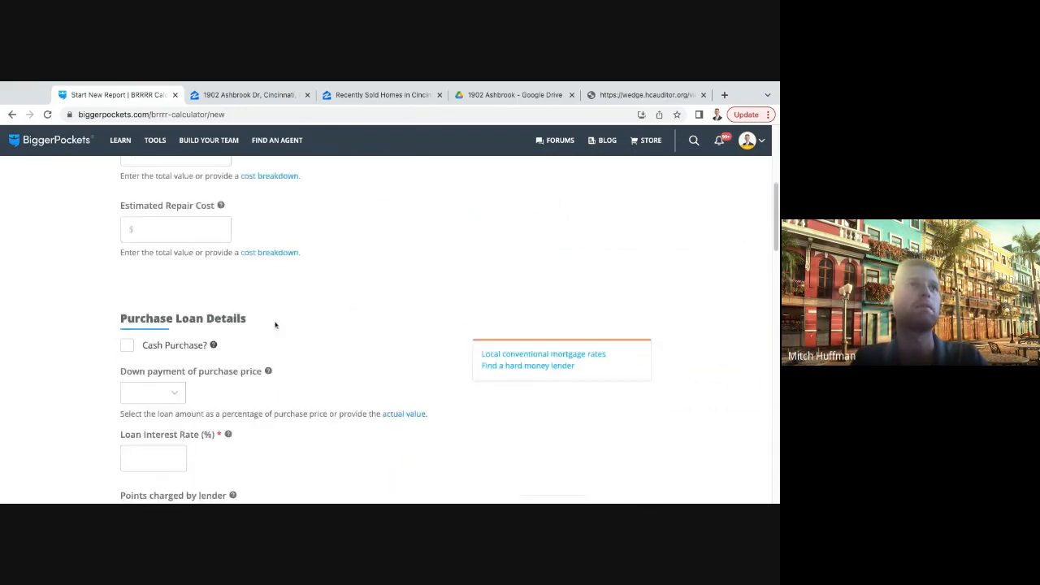
scroll(274, 325, down, 2)
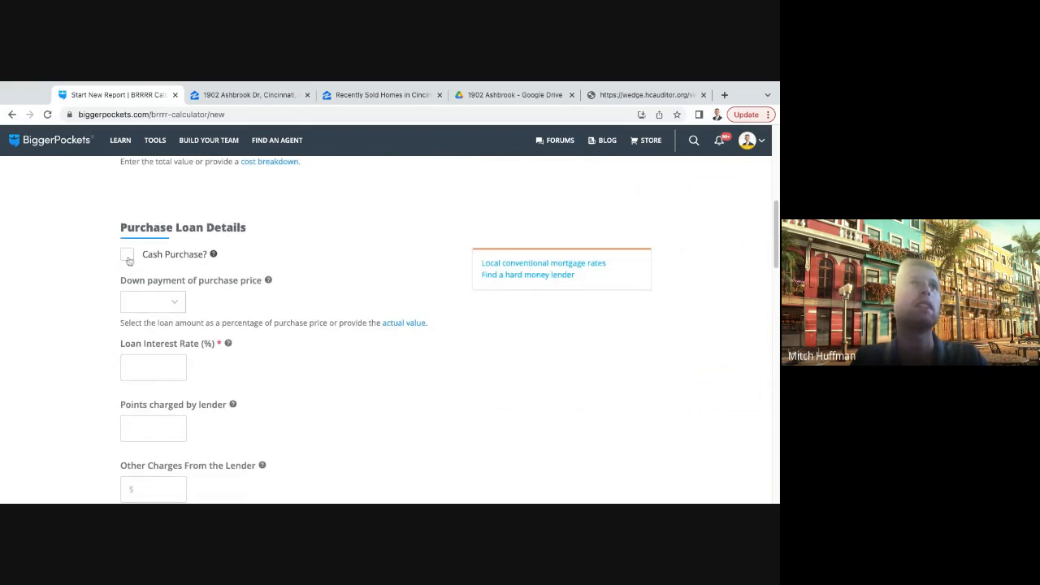
scroll(193, 296, down, 1)
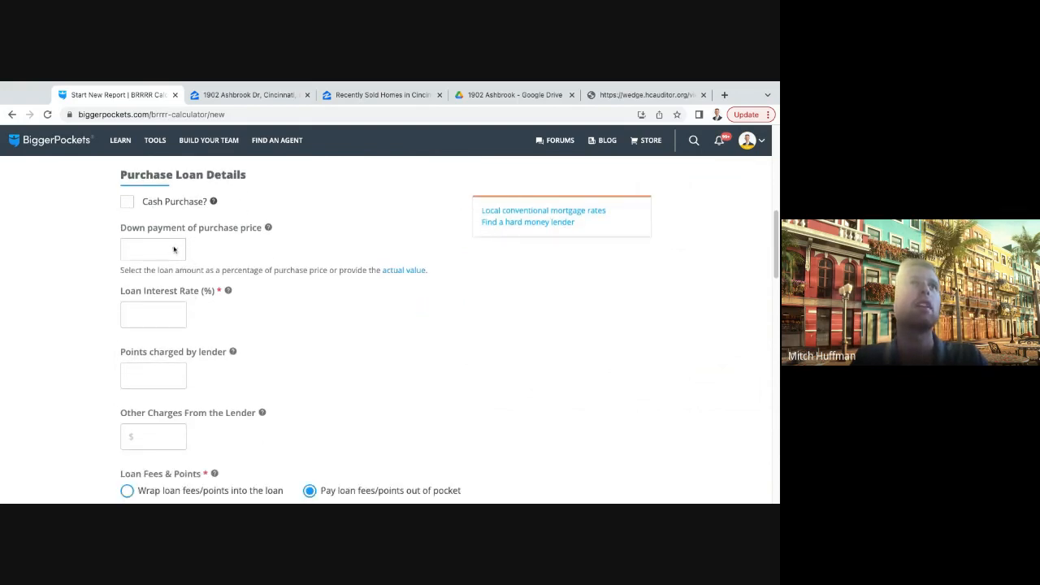
click(173, 249)
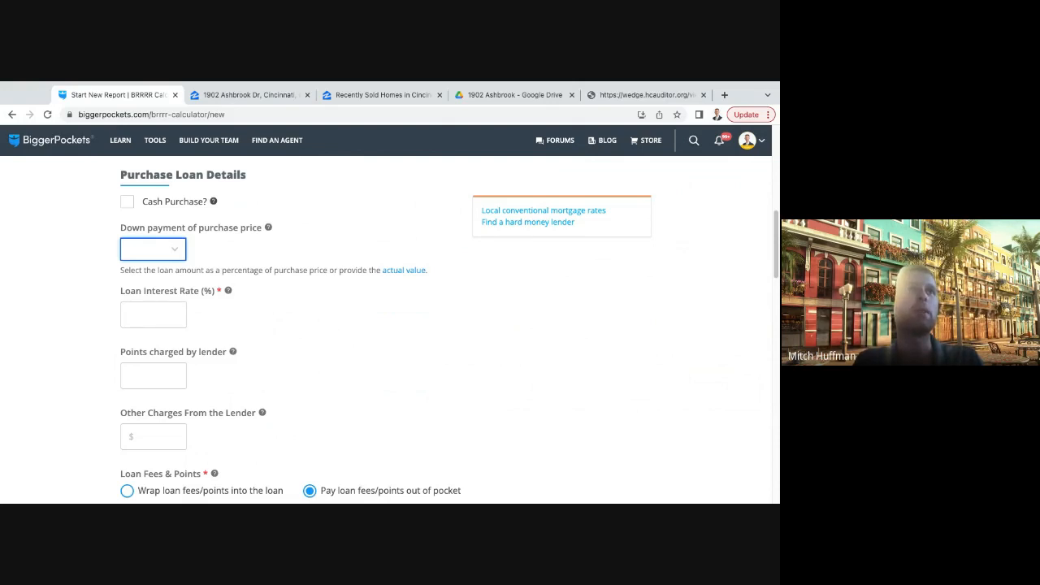
text(20)
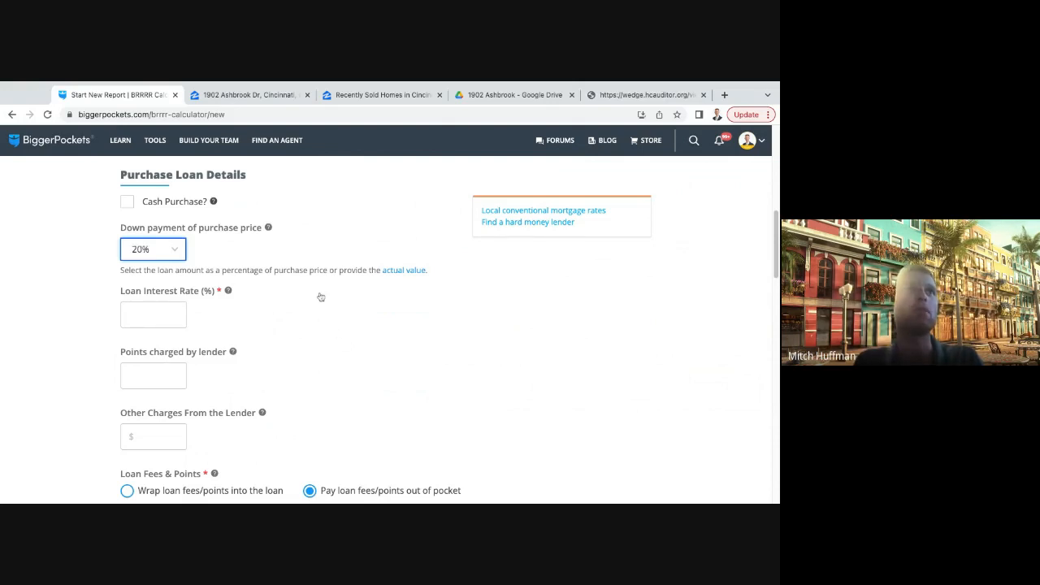
- Set the purchase loan's interest rate to 12.5%
key(Tab)
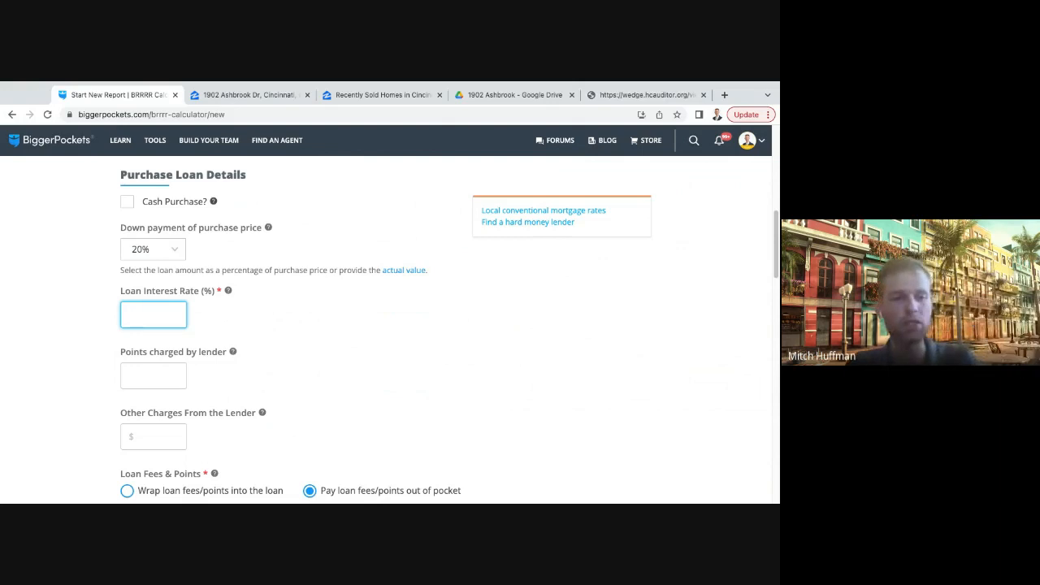
text(12.5)
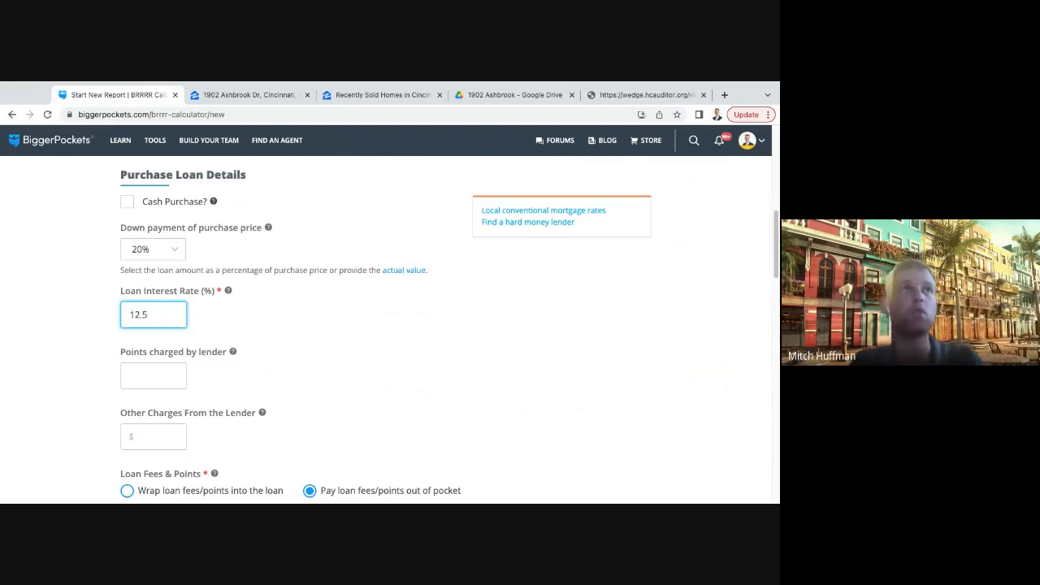
click(388, 415)
scroll(319, 363, down, 1)
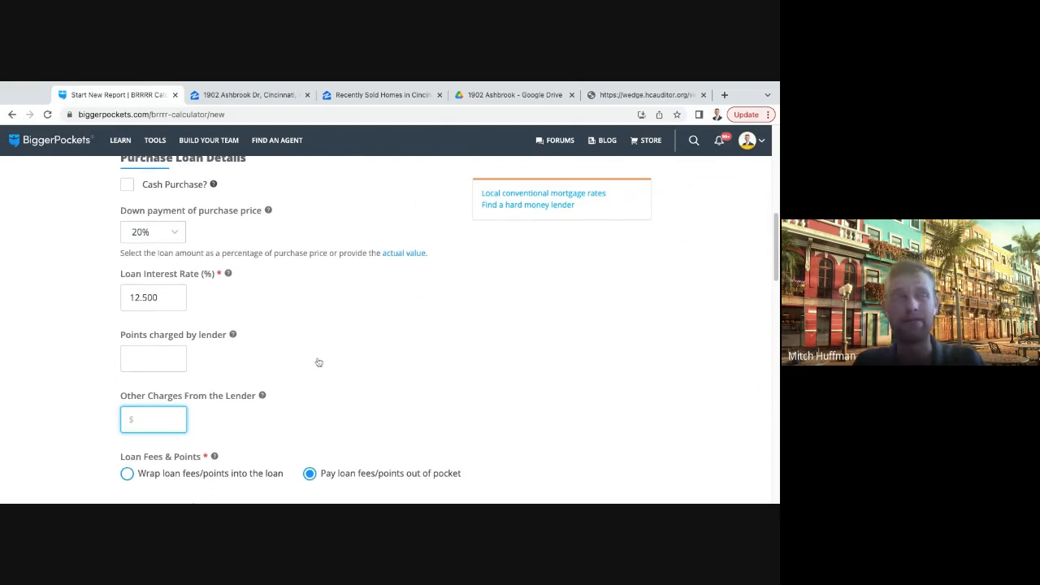
scroll(260, 367, down, 2)
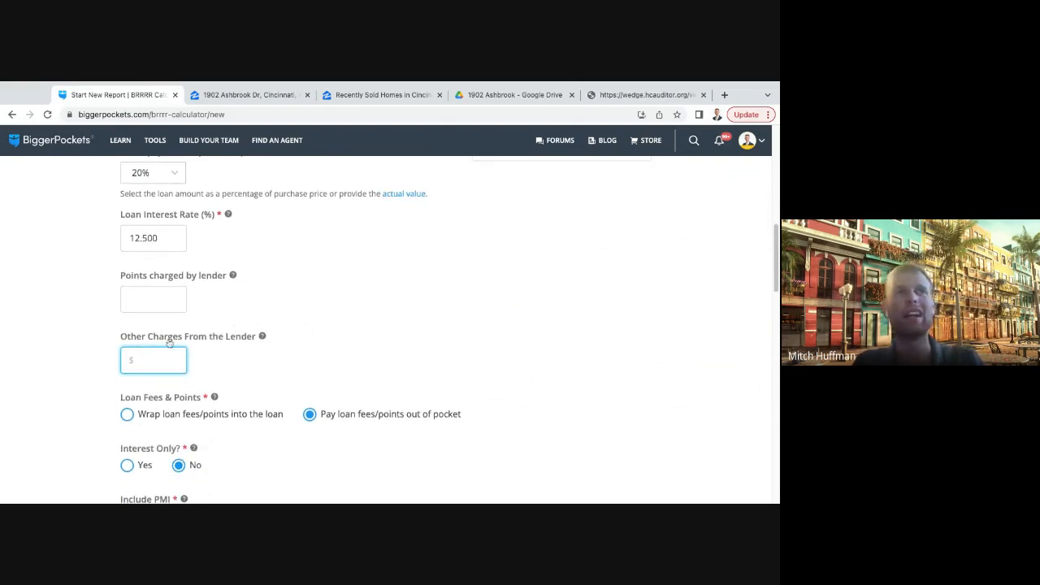
- Wrap the loan fees and points into the purchase loan and make it interest only
scroll(168, 344, up, 4)
scroll(168, 344, up, 1)
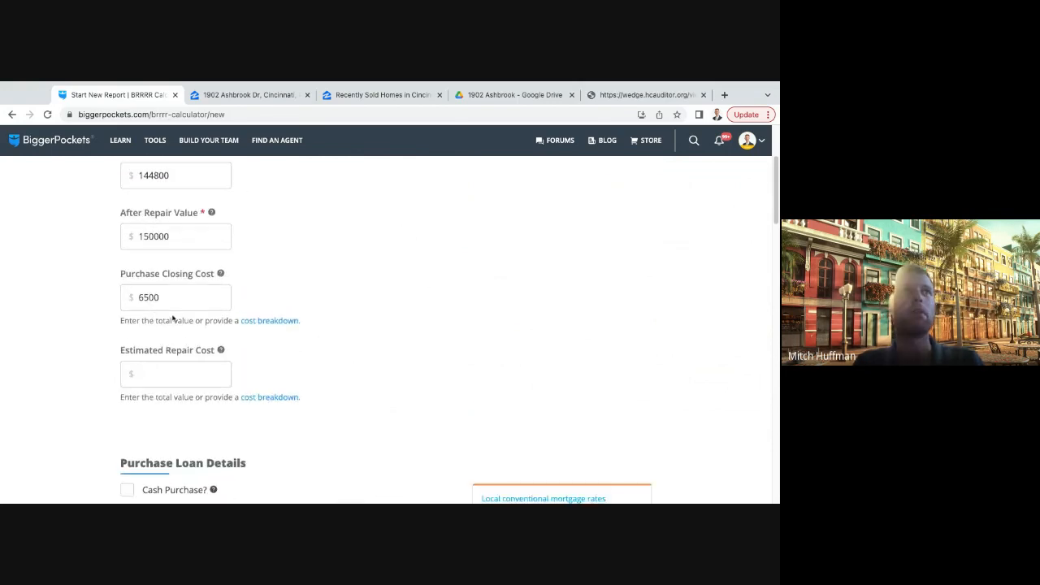
scroll(173, 322, down, 6)
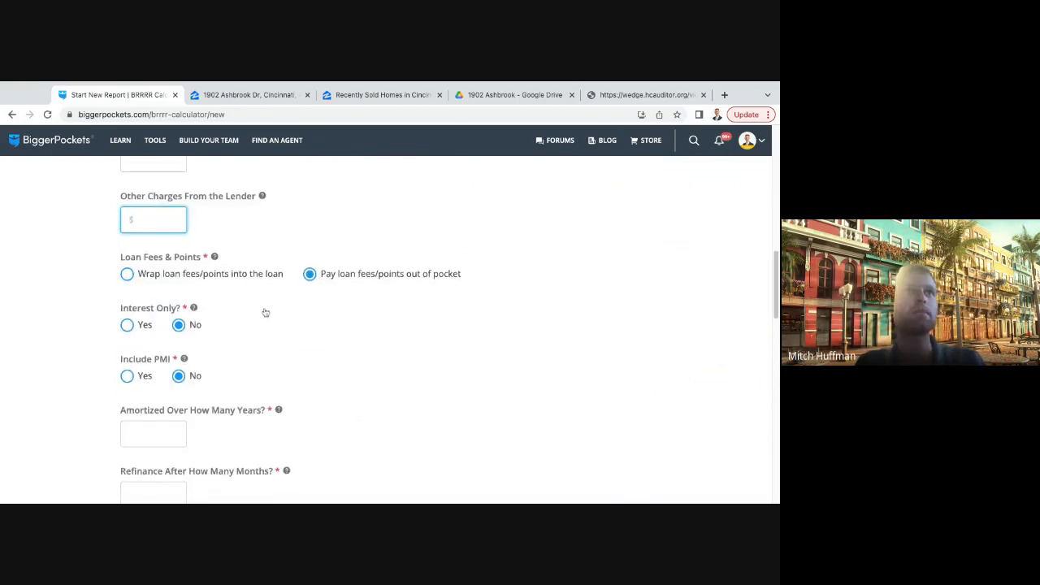
click(128, 274)
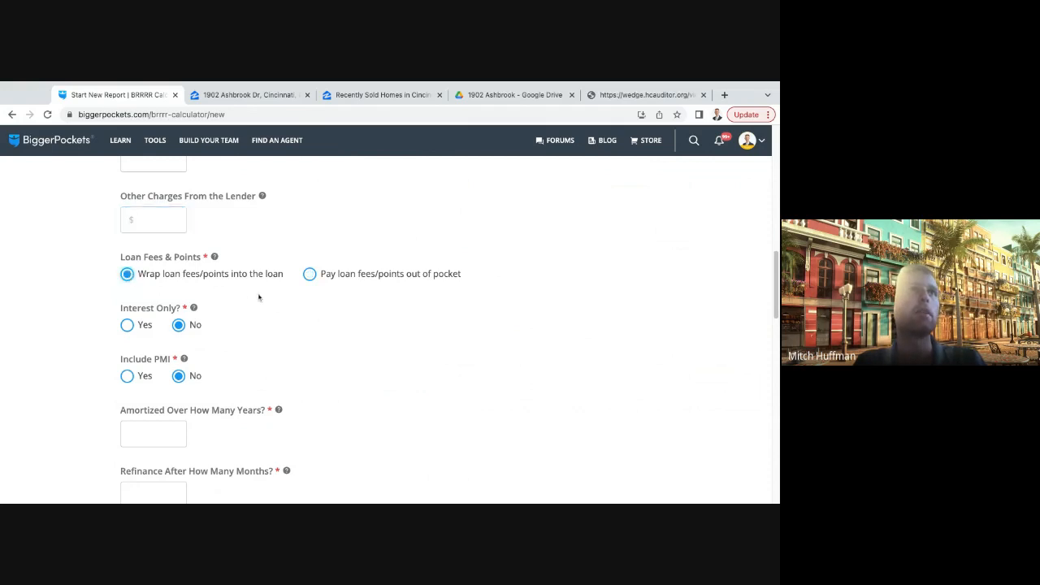
click(310, 274)
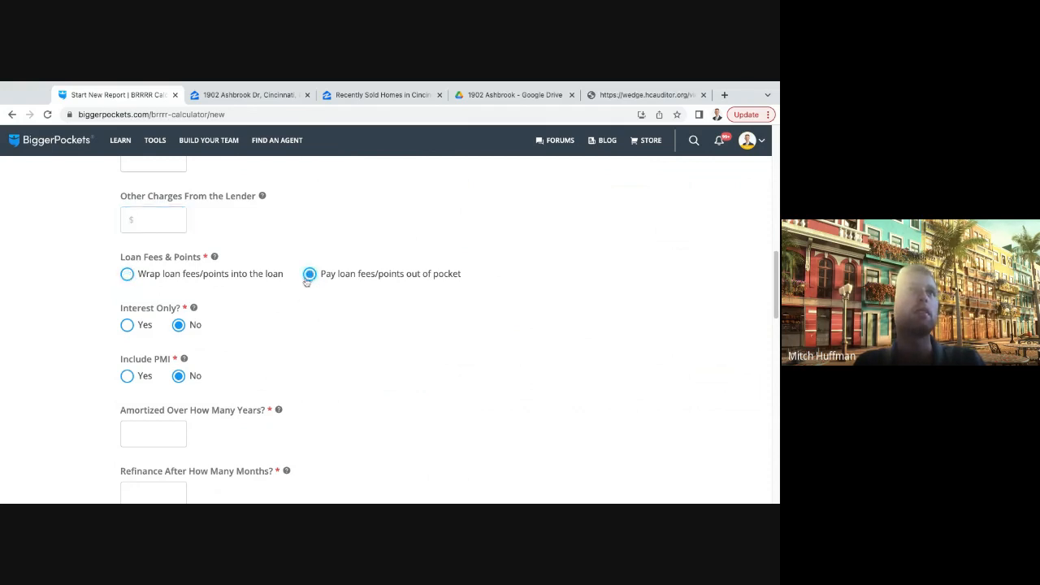
click(127, 273)
scroll(249, 317, down, 1)
scroll(250, 317, down, 1)
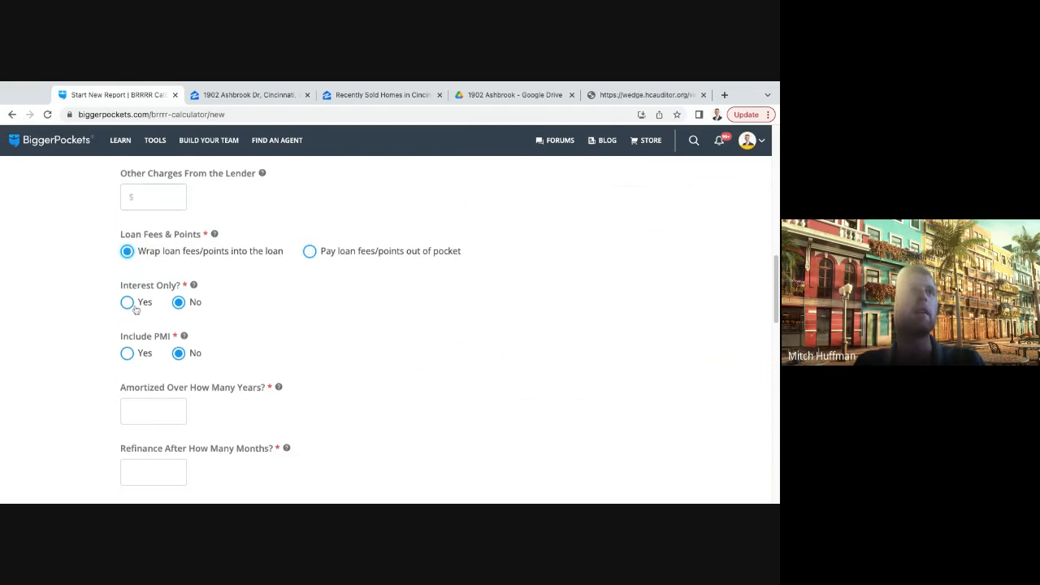
click(128, 303)
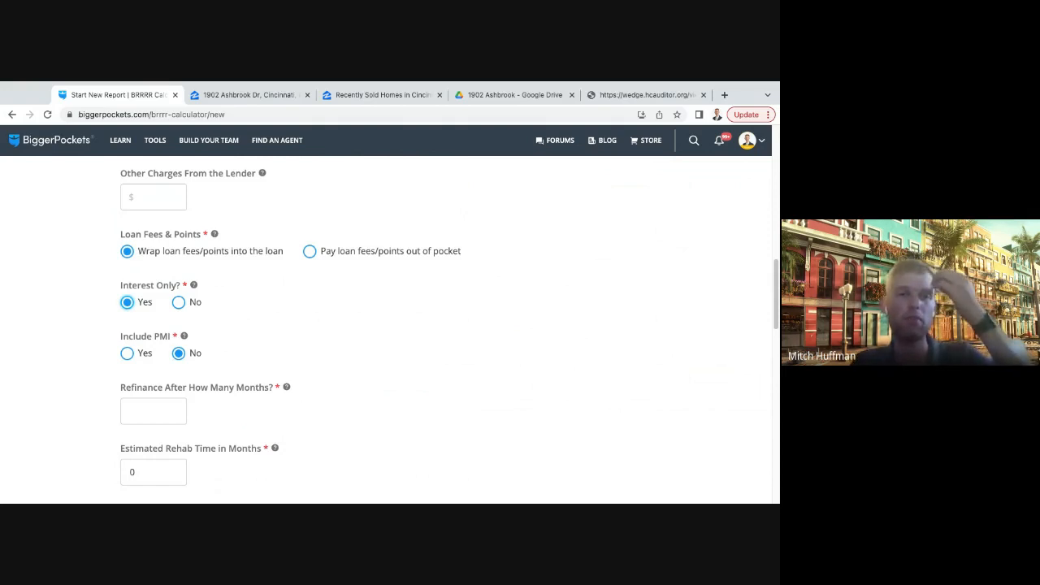
- Set the refinance to happen after 6 months and the estimated rehab time to 3 months
scroll(228, 339, down, 3)
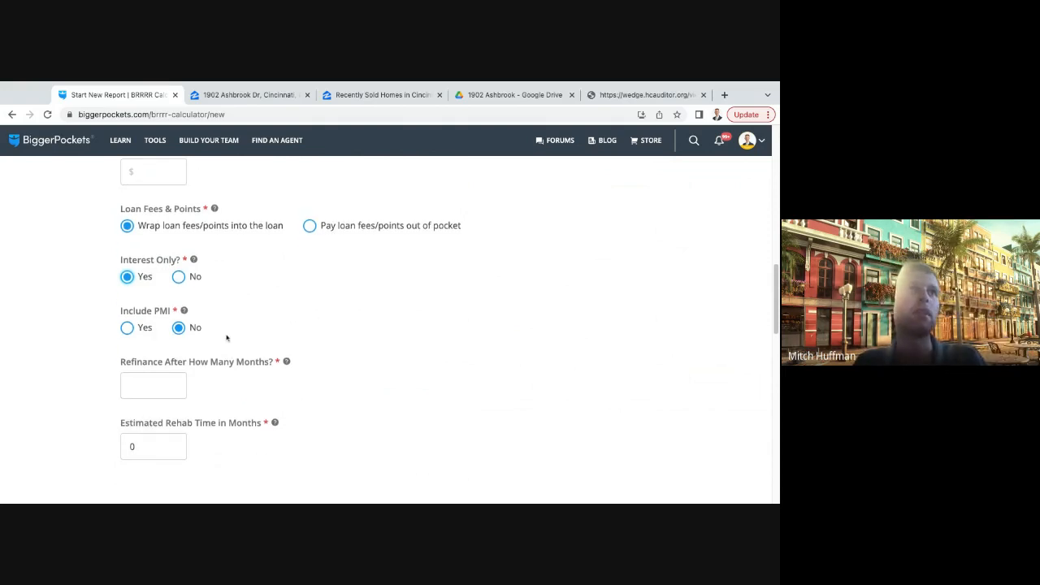
click(146, 352)
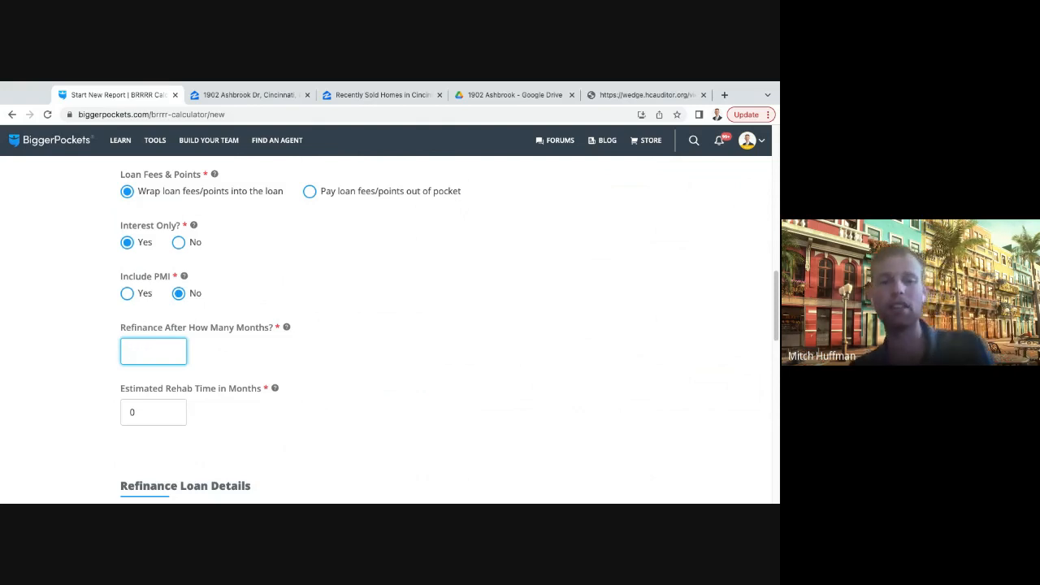
text(6)
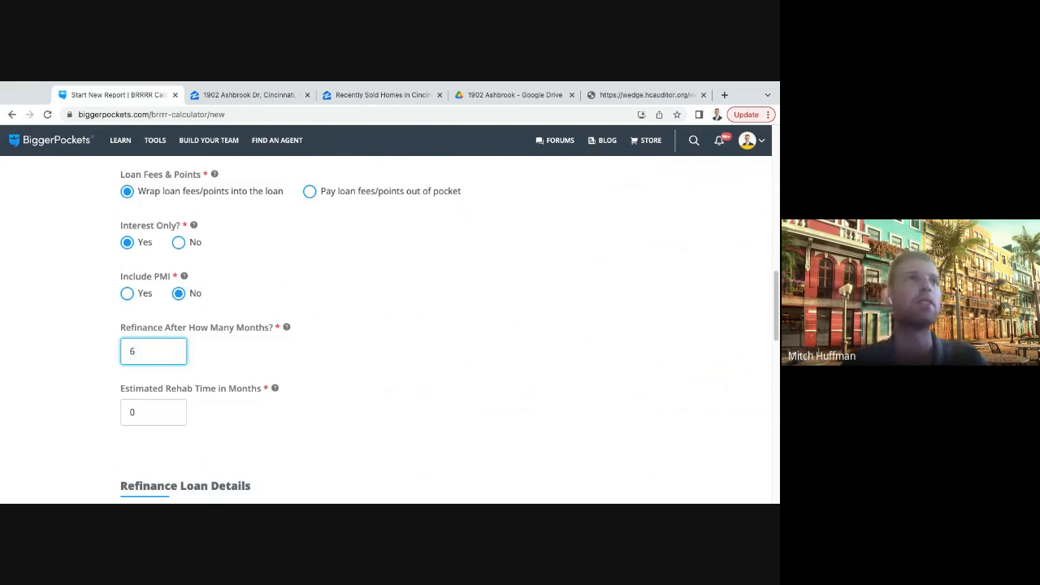
click(163, 408)
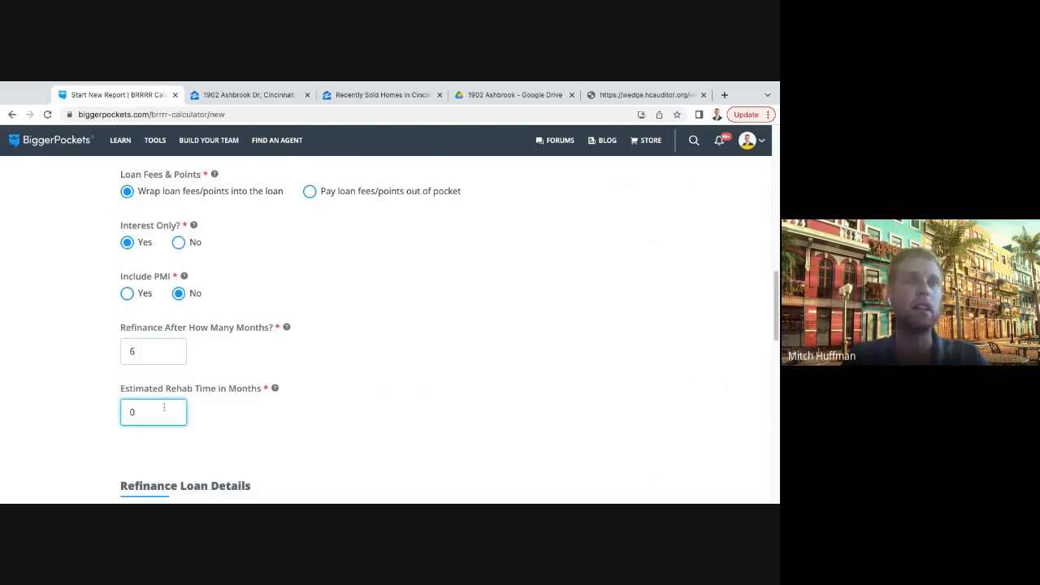
key(BackSpace)
text(3)
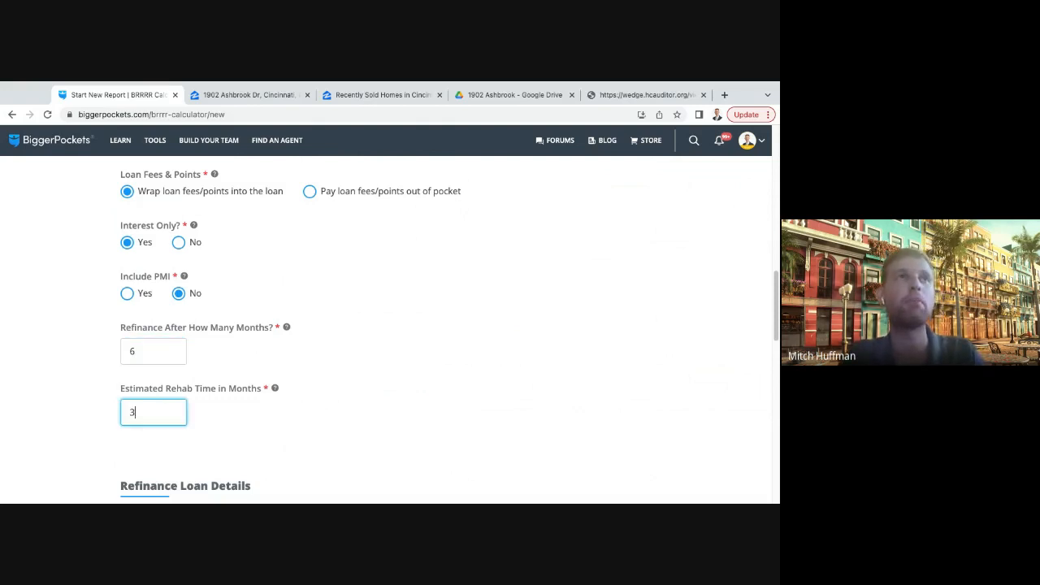
click(243, 459)
scroll(309, 395, down, 3)
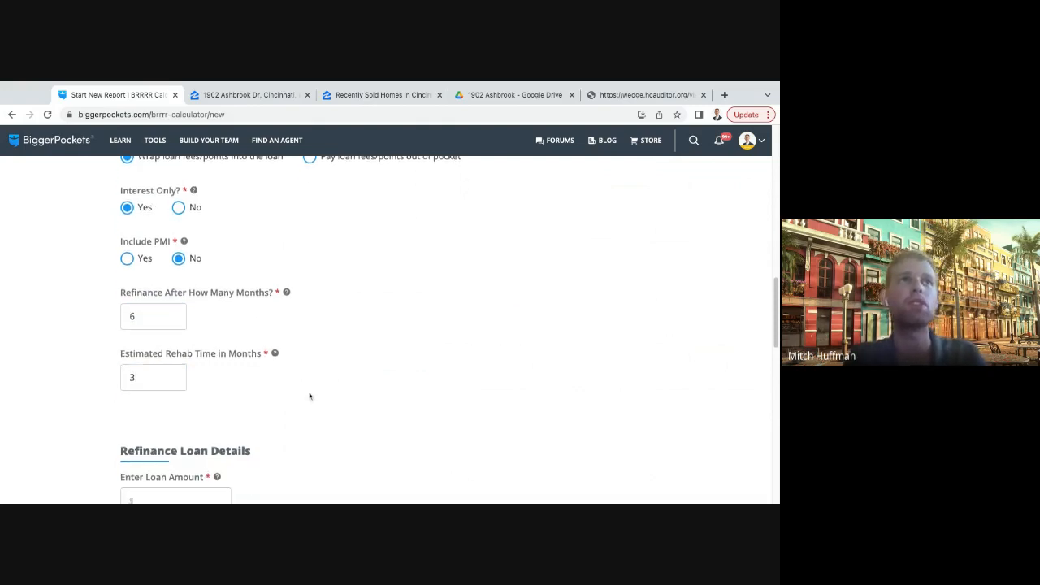
- Open the refinance loan amount for entry and review the purchase price, After Repair Value and purchase loan terms
scroll(253, 351, up, 1)
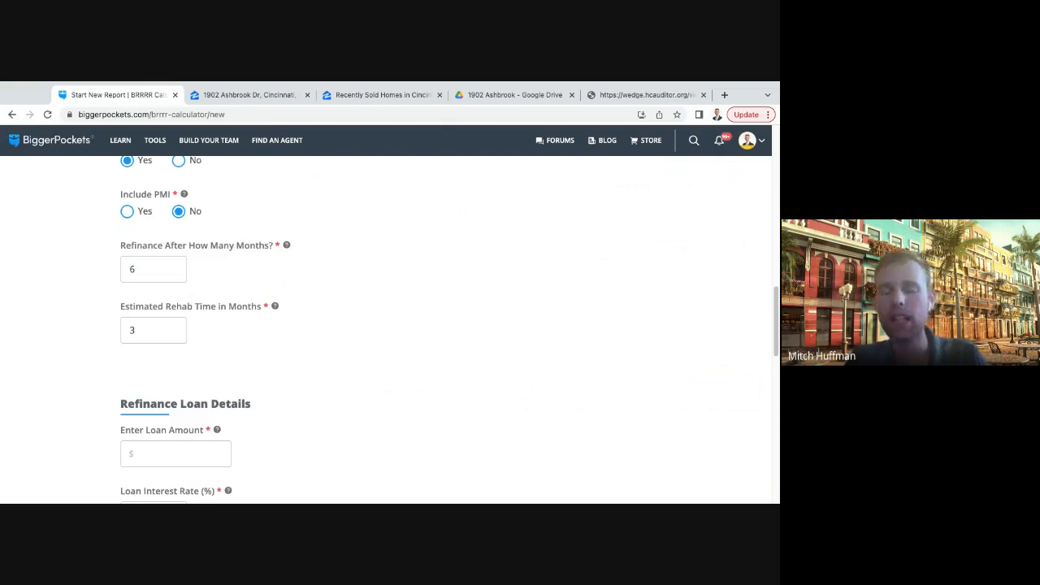
scroll(330, 339, down, 3)
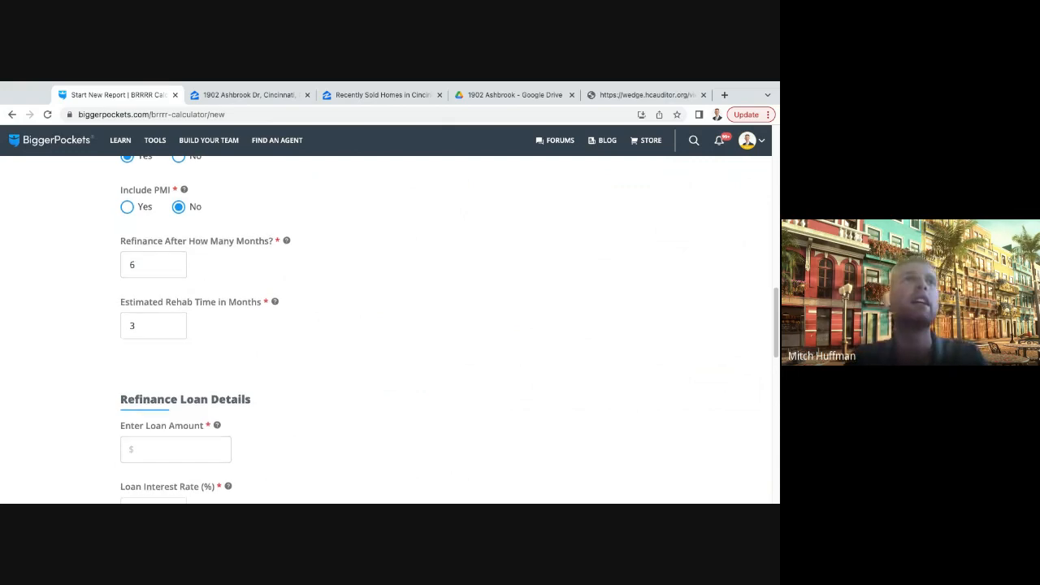
scroll(316, 318, up, 1)
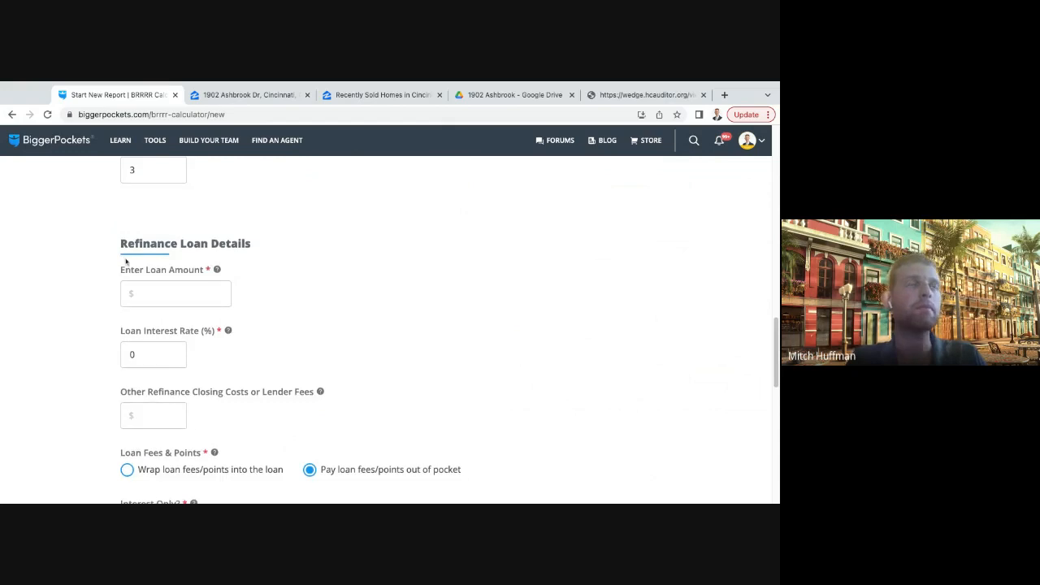
drag(120, 244, 302, 256)
click(334, 269)
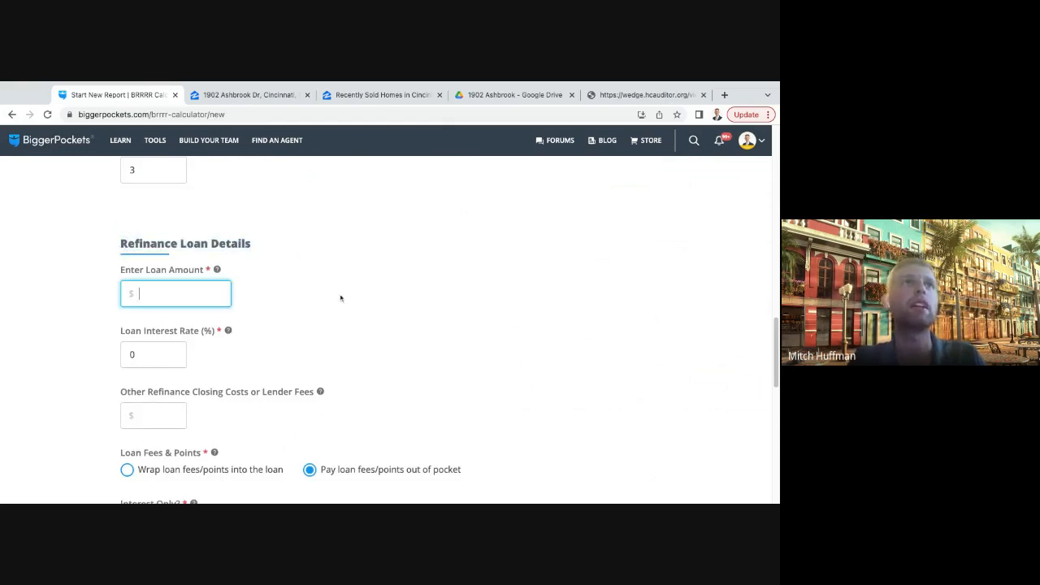
scroll(307, 295, down, 1)
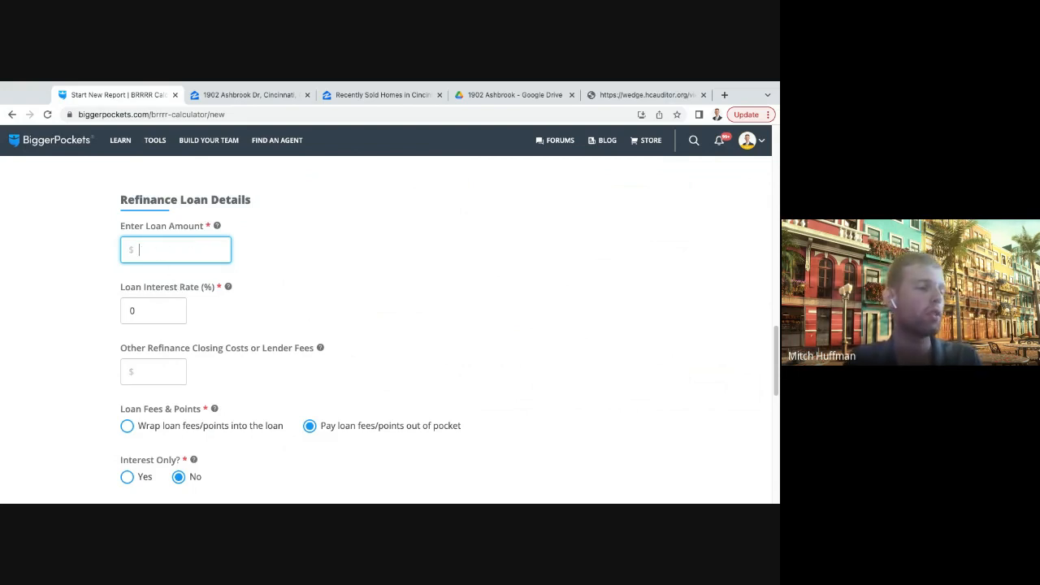
scroll(232, 253, up, 10)
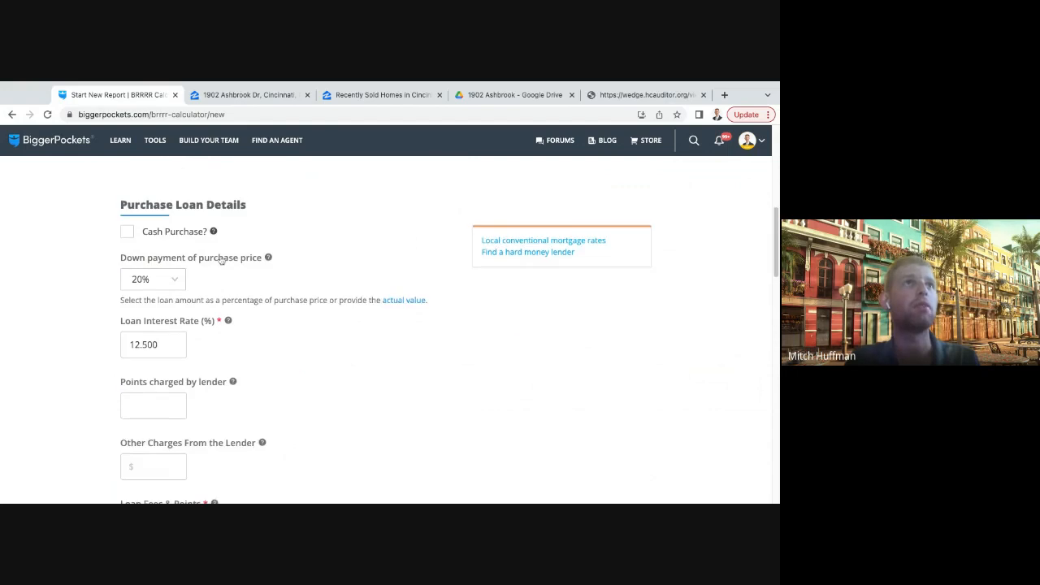
scroll(170, 305, up, 10)
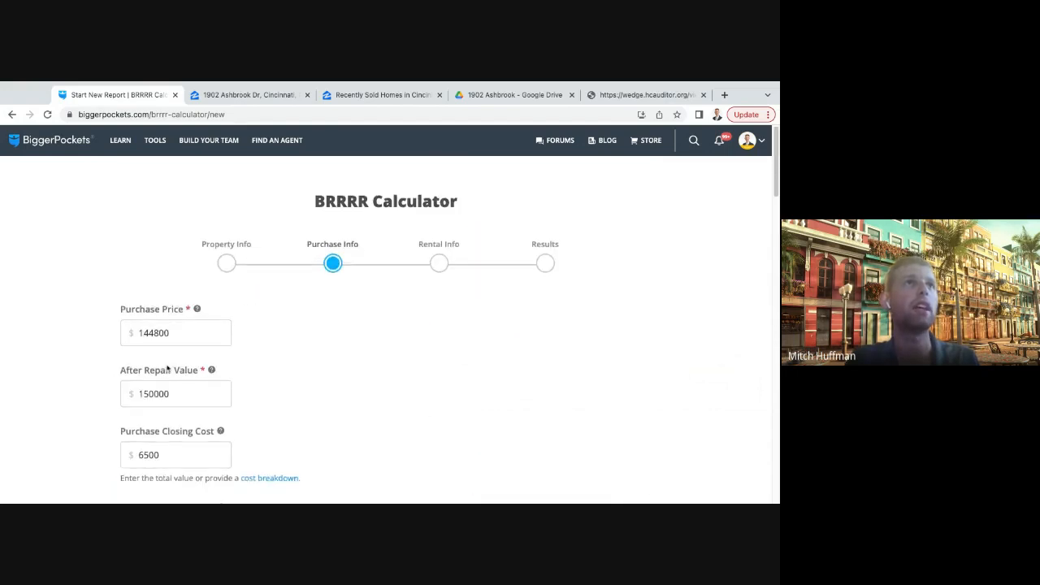
scroll(119, 304, down, 20)
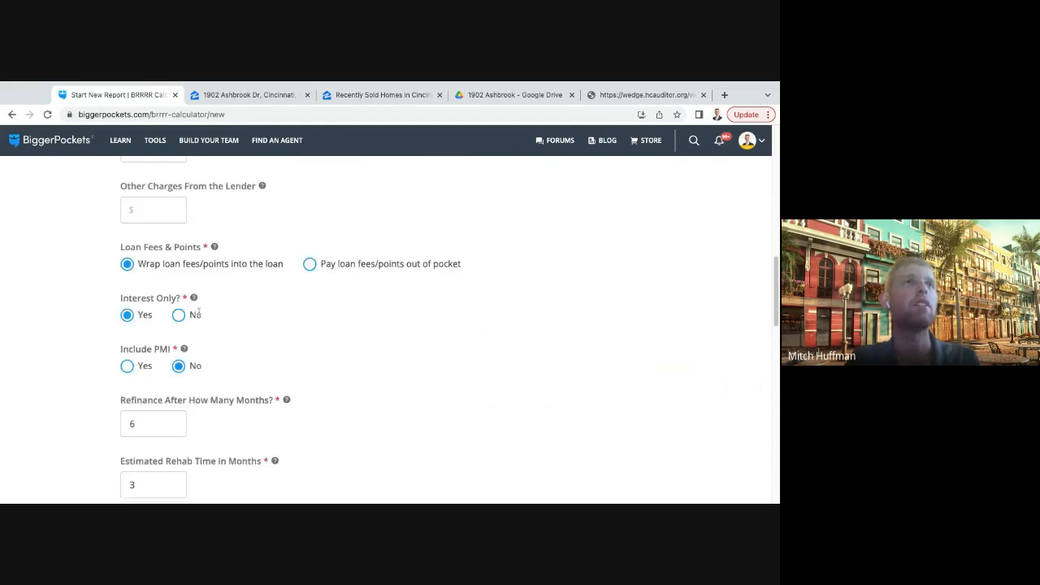
scroll(212, 314, up, 5)
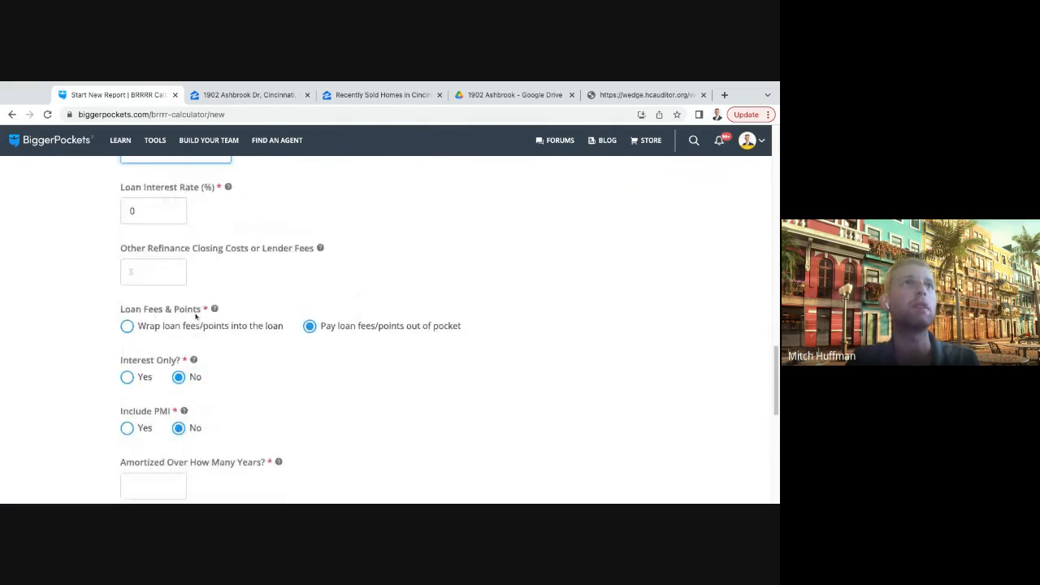
scroll(179, 288, up, 2)
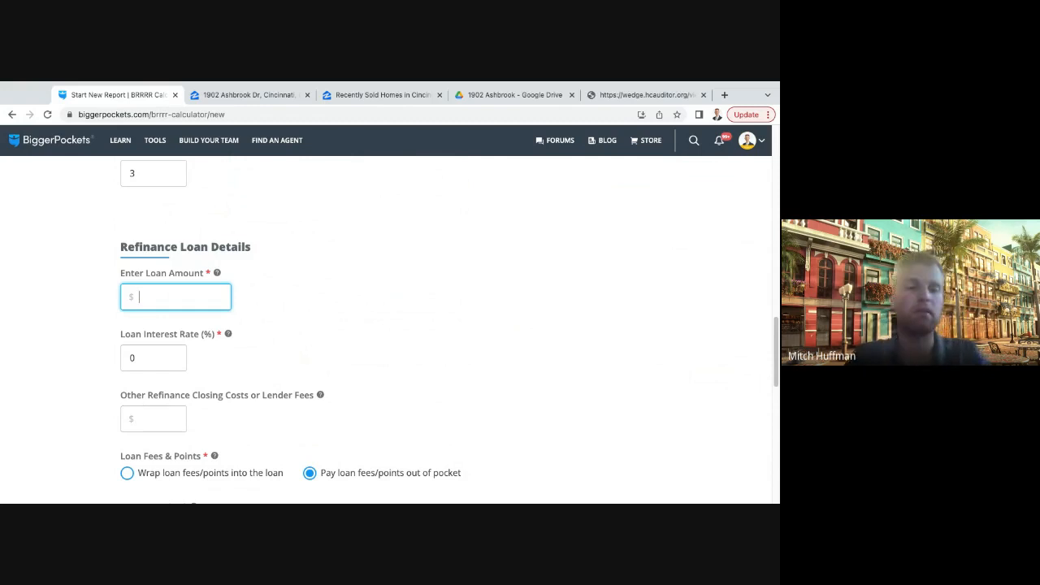
- Enter $112,500 as the loan amount in the Refinance Loan Details
text(1212500)
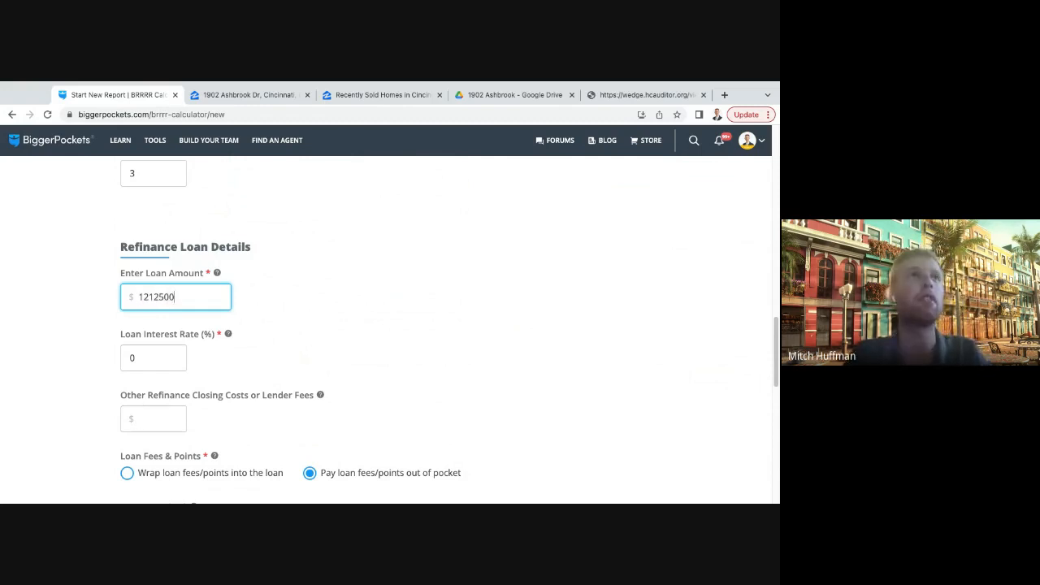
key(BackSpace)
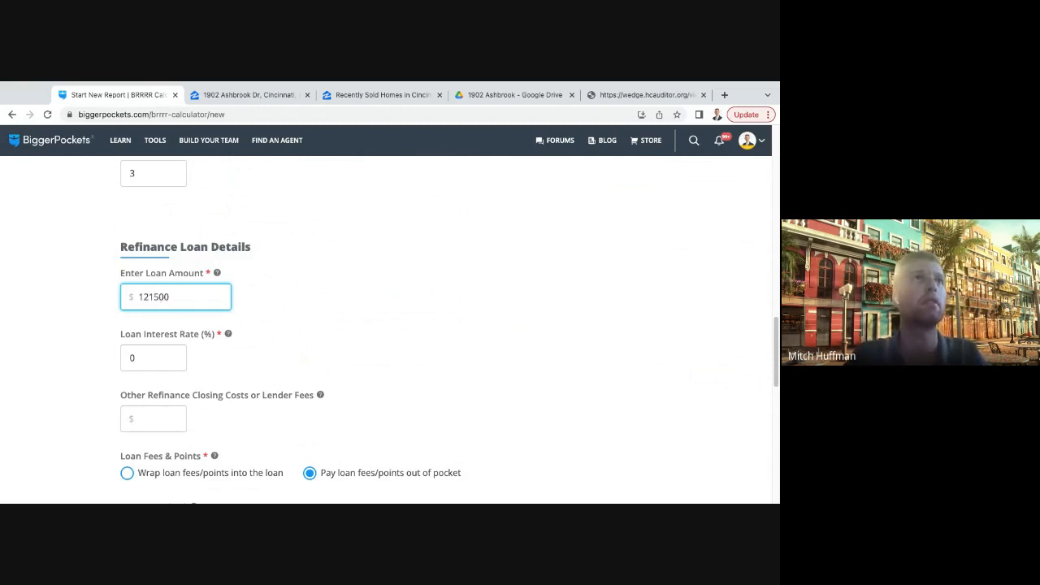
key(BackSpace)
key(BackSpace)
text(12)
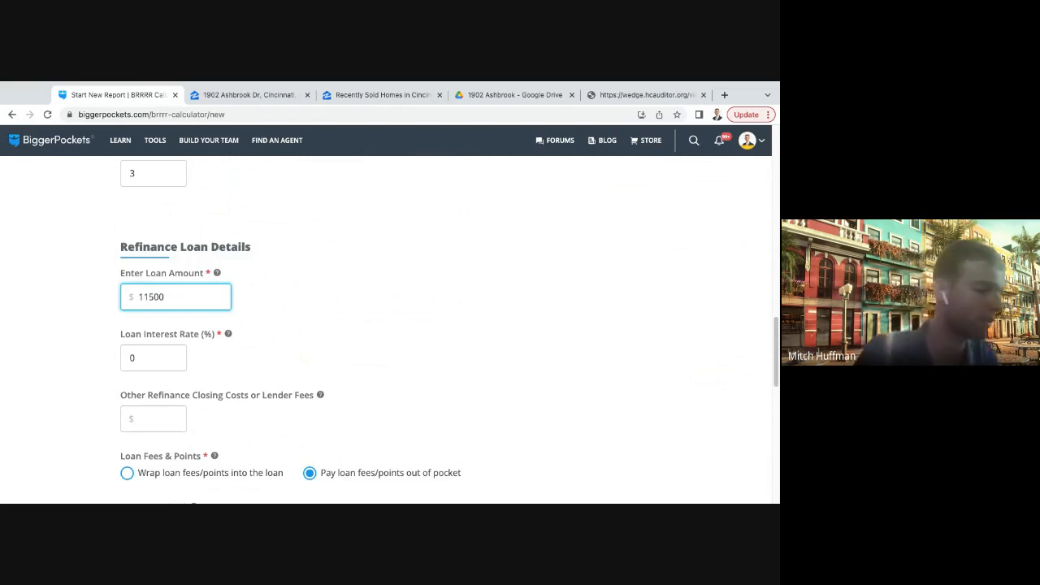
click(260, 303)
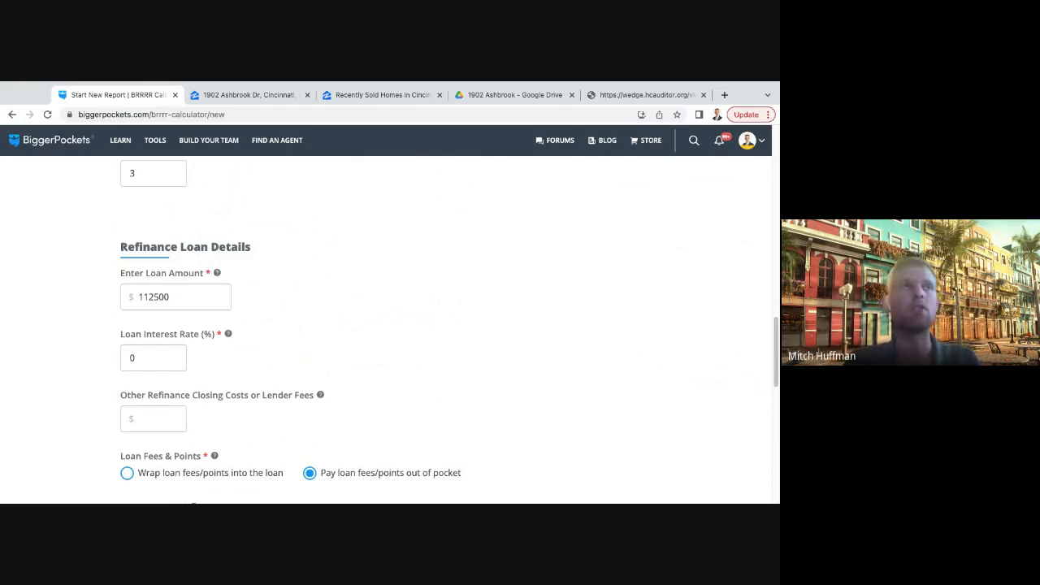
- Set the refinance loan's interest rate to 7.5% and highlight the refinance loan amount
scroll(244, 353, down, 1)
click(153, 347)
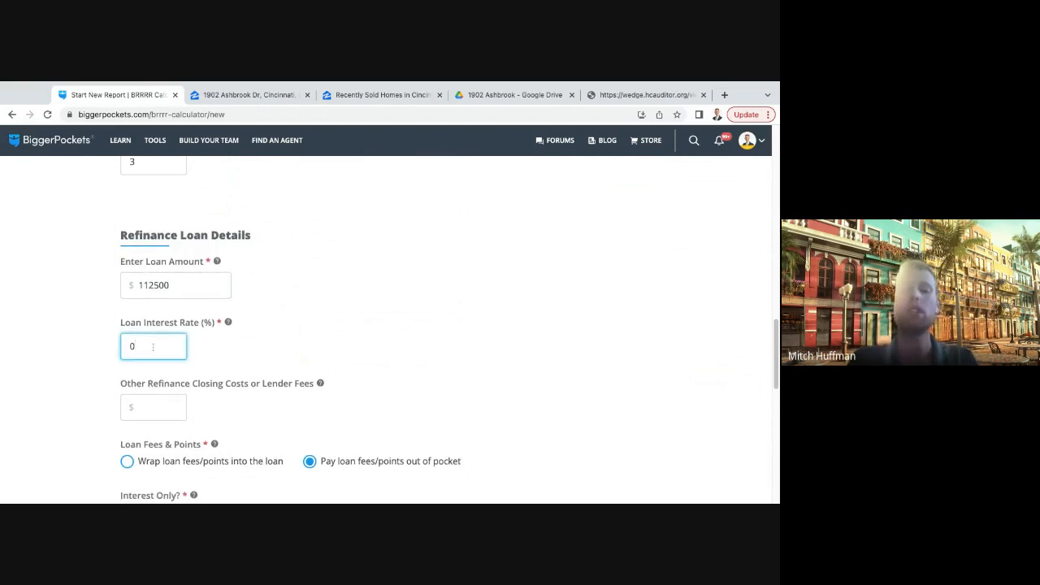
key(BackSpace)
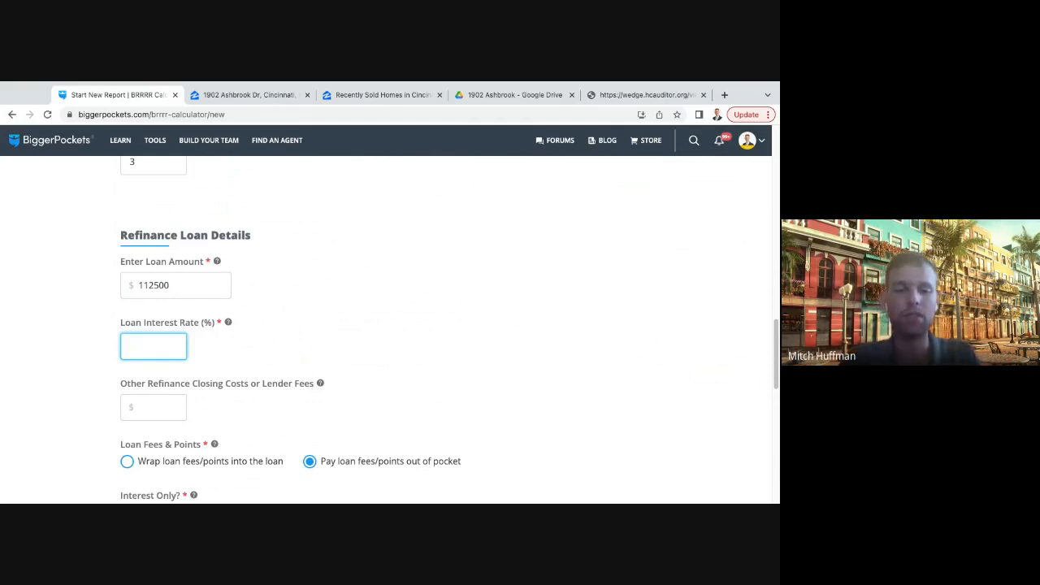
text(7.5)
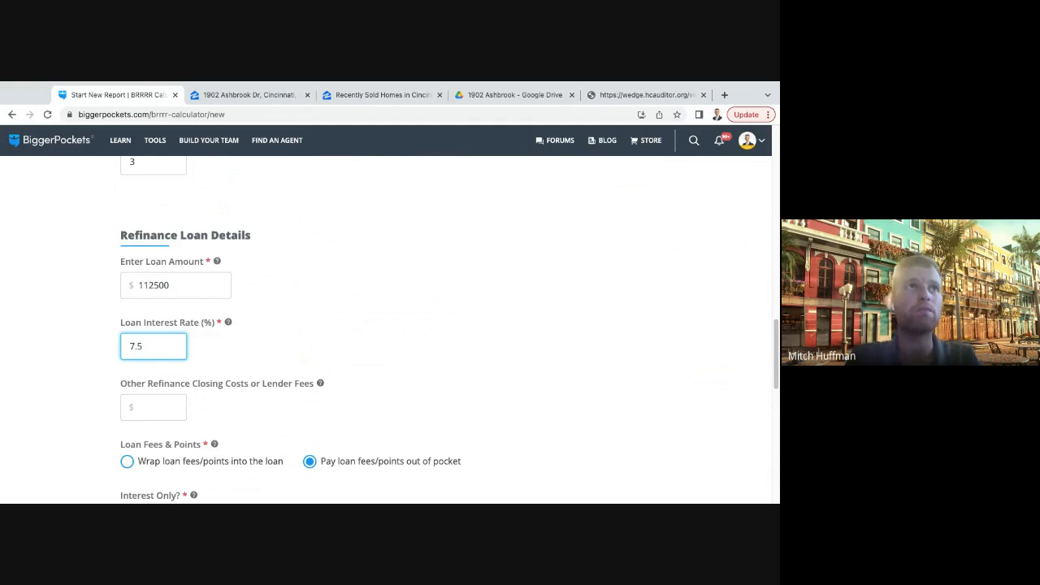
click(186, 376)
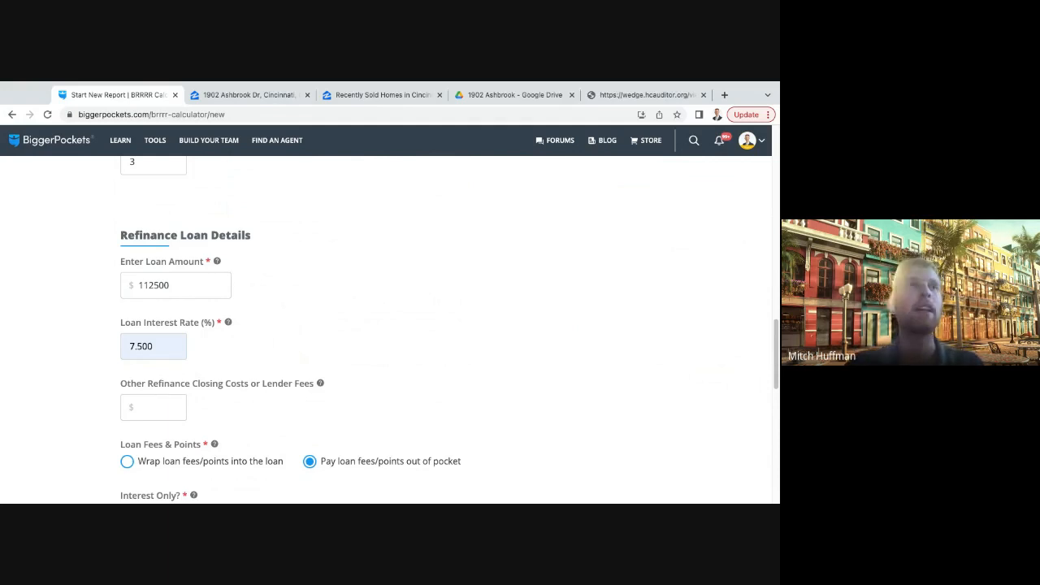
double_click(187, 287)
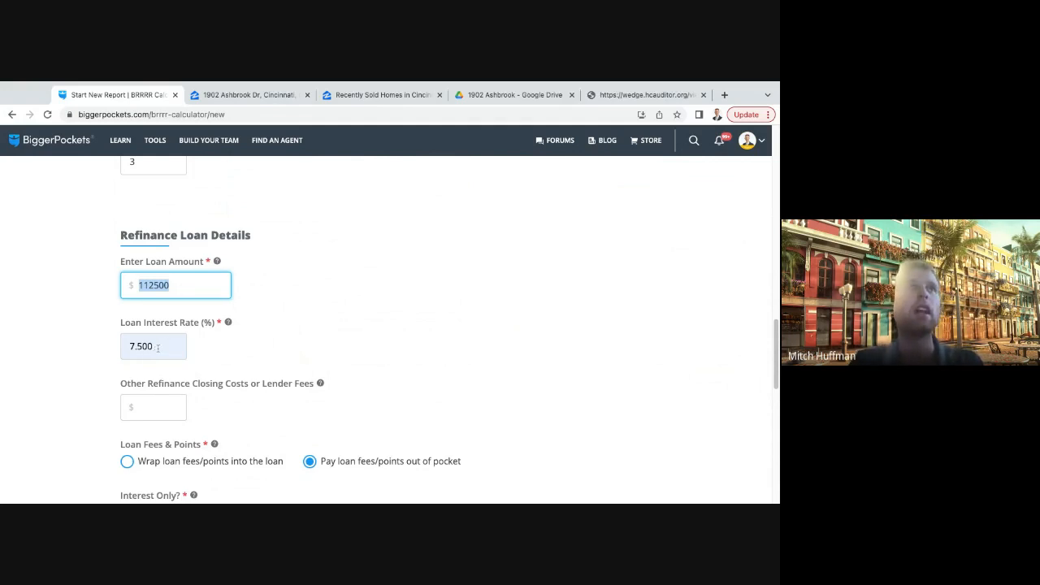
- Set the refinance loan's interest rate to 8.5%
drag(158, 348, 128, 348)
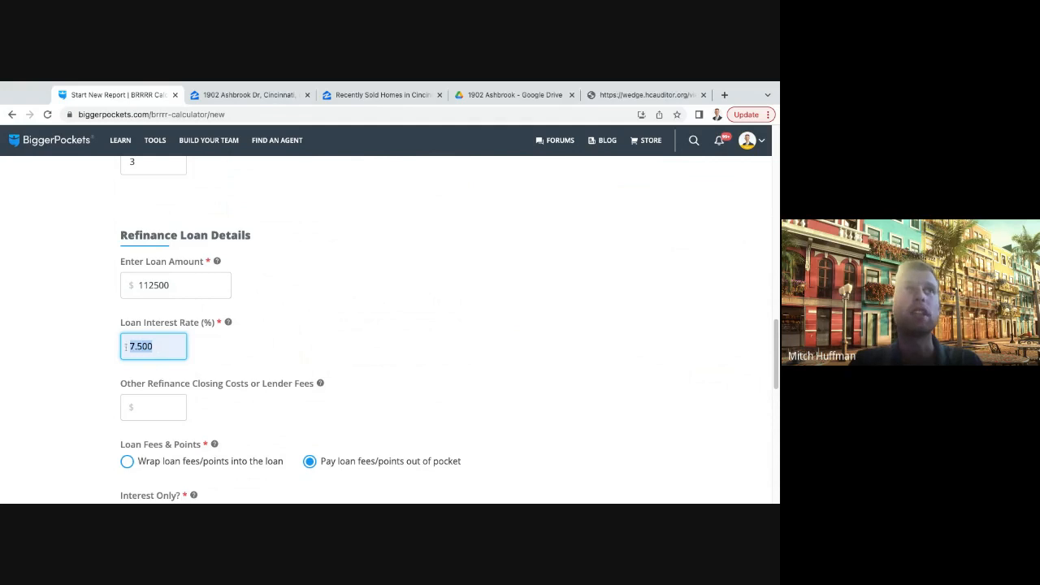
click(248, 350)
click(160, 348)
double_click(159, 348)
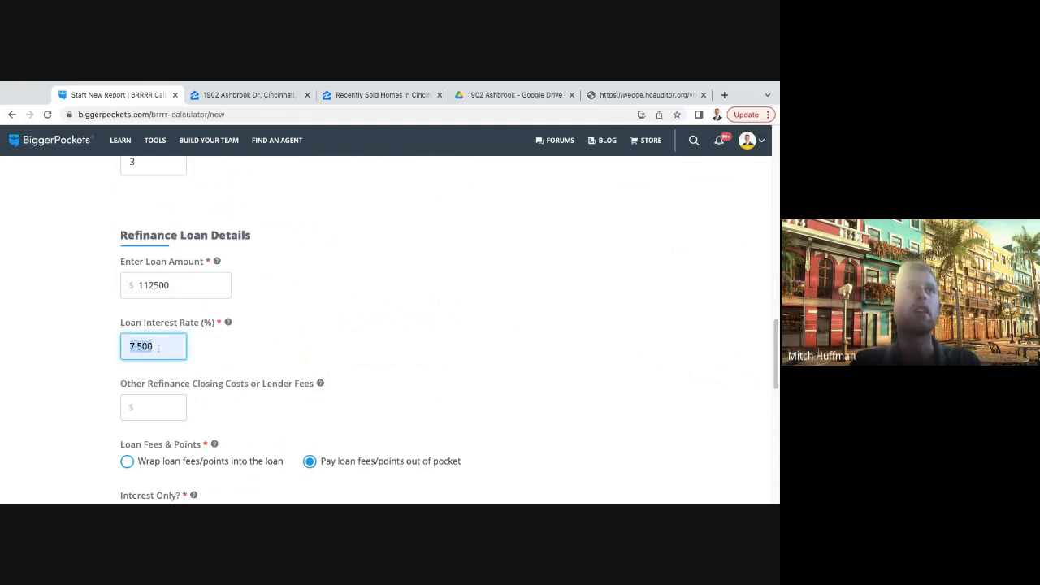
text(8)
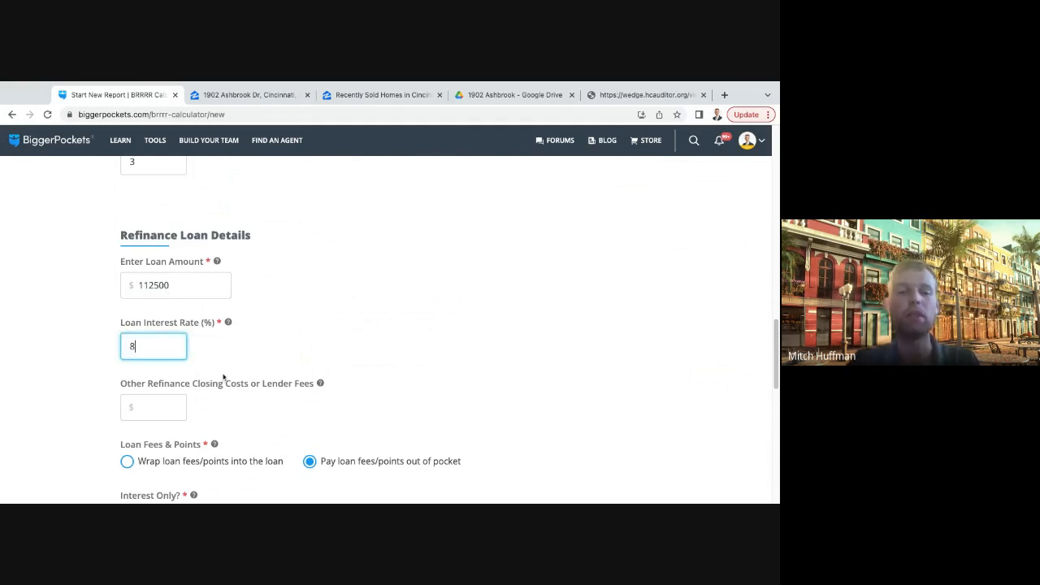
text(.500)
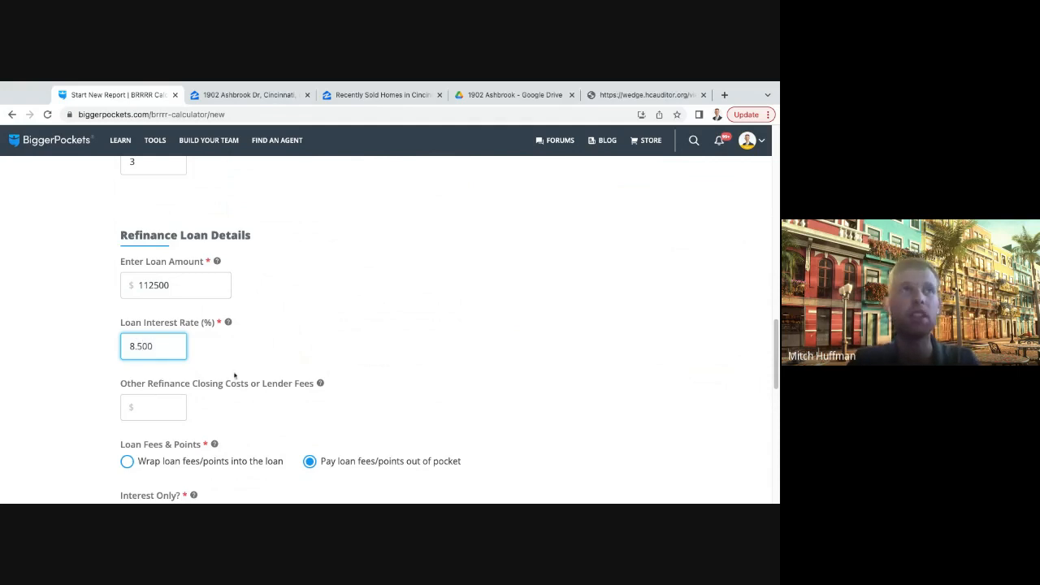
click(234, 375)
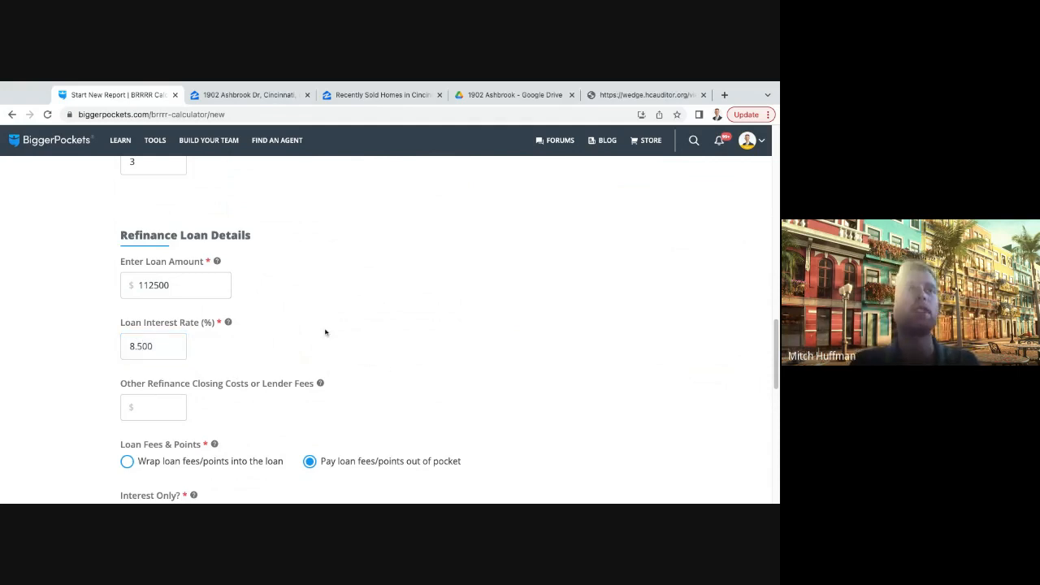
- Enter $6,500 for the refinance loan's other closing costs or lender fees
scroll(313, 324, down, 1)
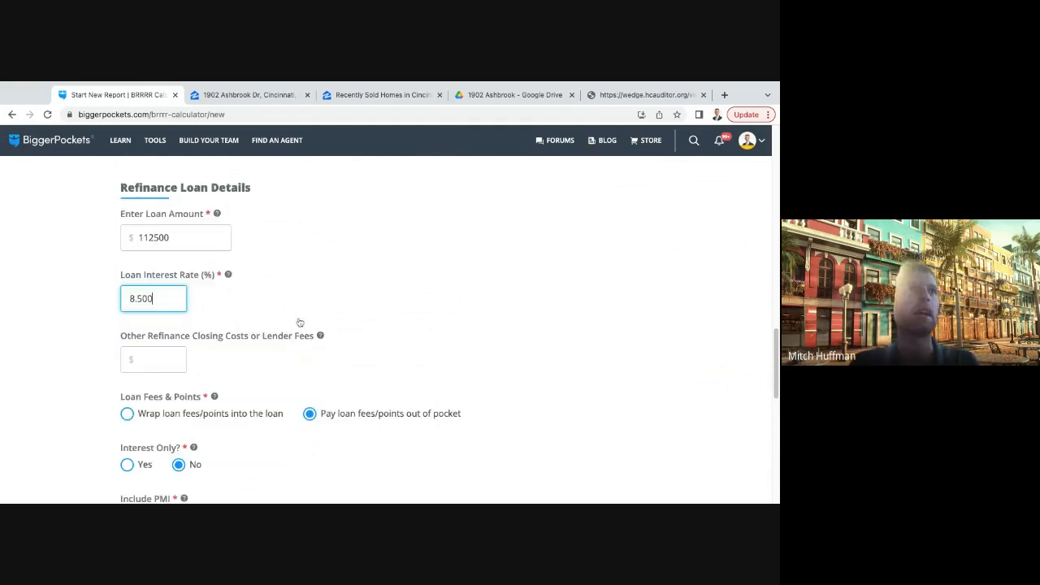
click(168, 314)
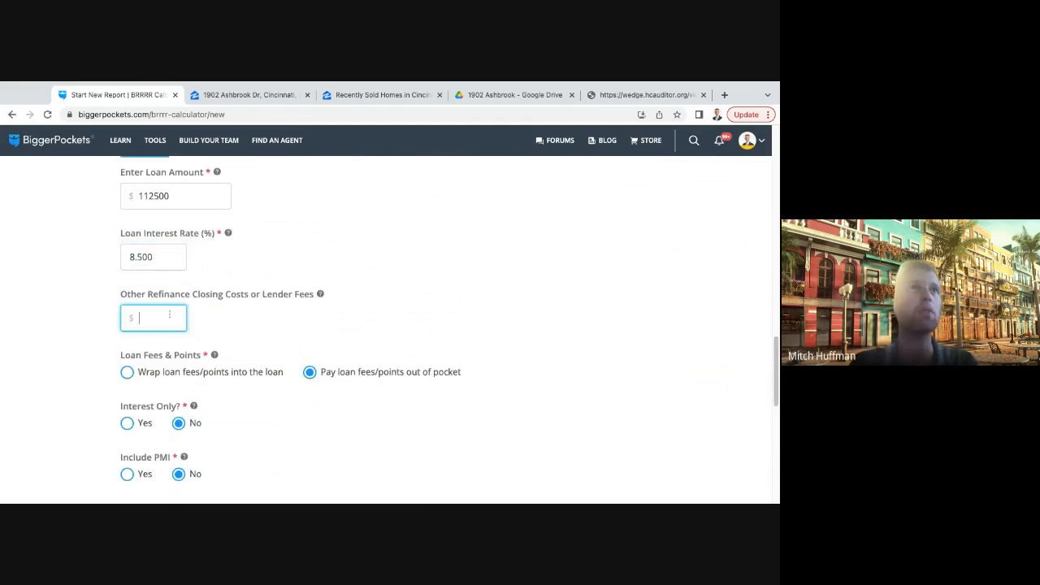
click(270, 317)
click(161, 320)
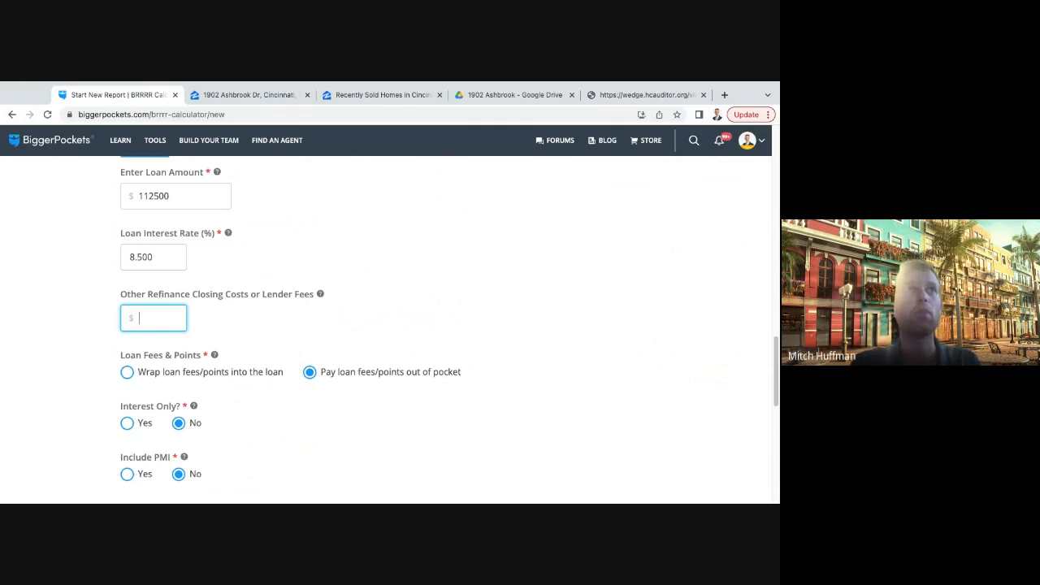
text(6500)
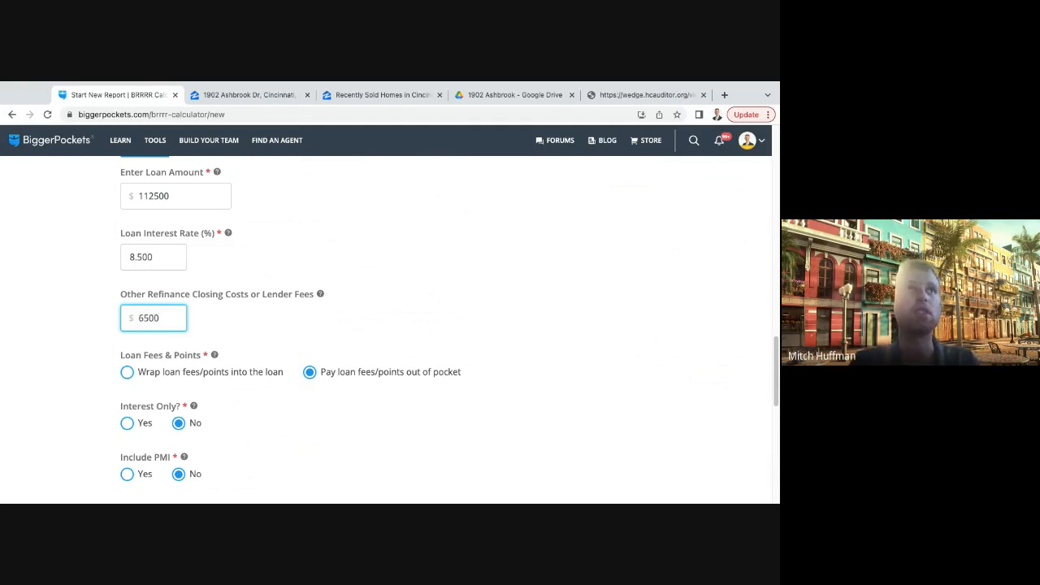
click(215, 327)
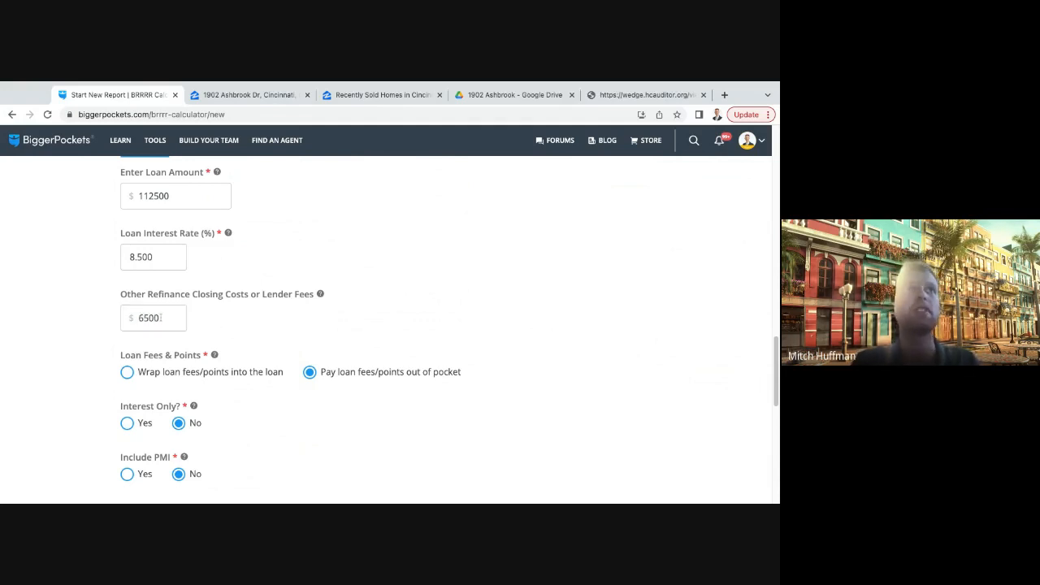
drag(160, 319, 137, 319)
click(192, 321)
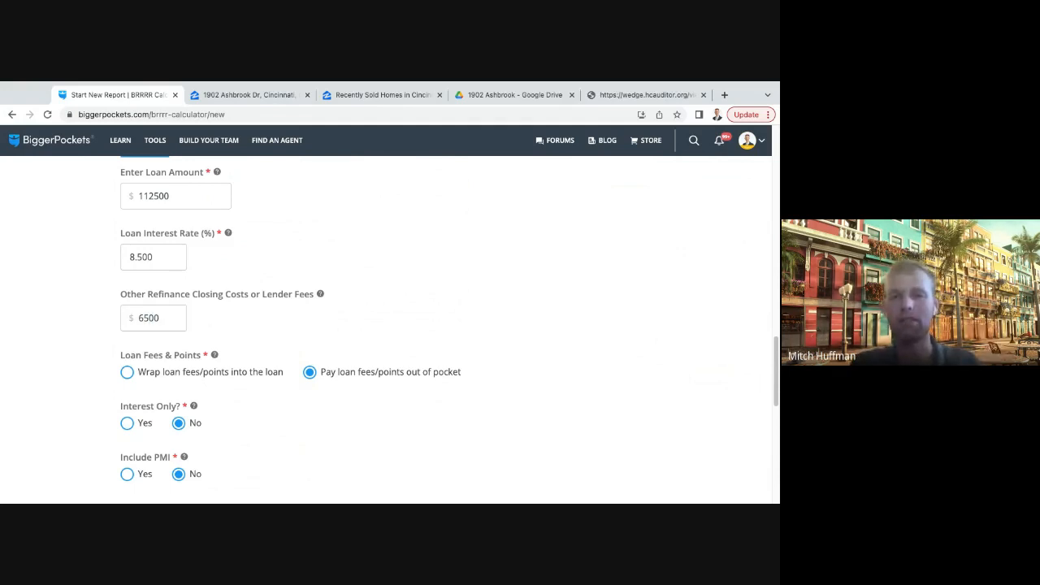
- Set the refinance loan to be amortized over 30 years
scroll(199, 352, down, 1)
scroll(200, 352, down, 1)
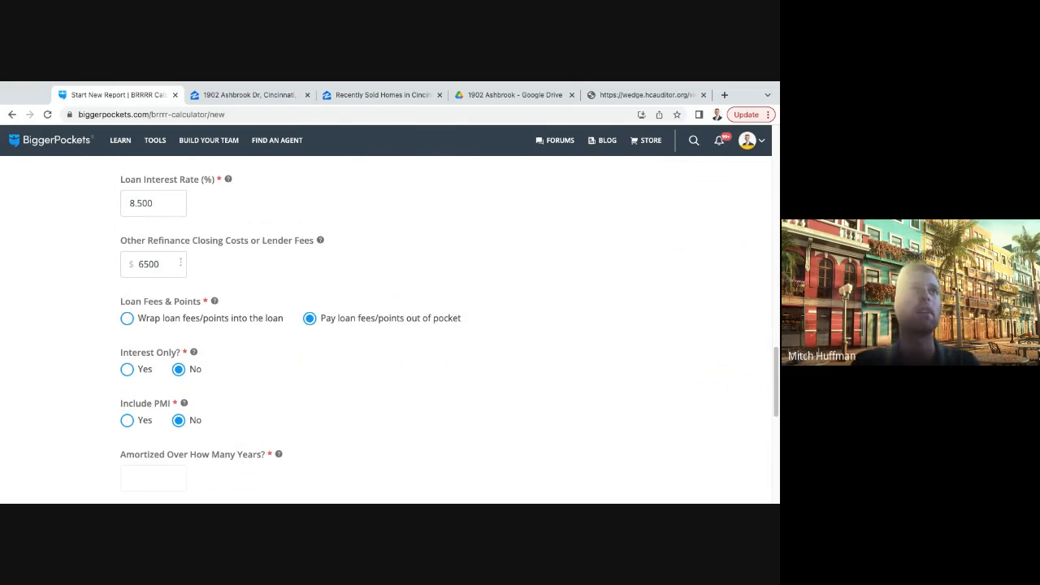
scroll(274, 279, down, 1)
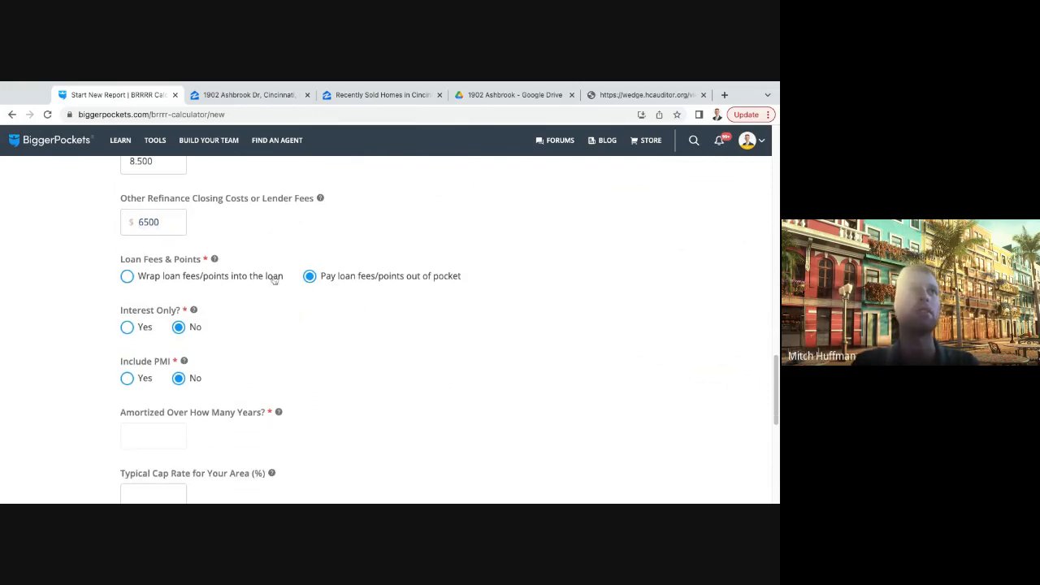
scroll(269, 321, up, 1)
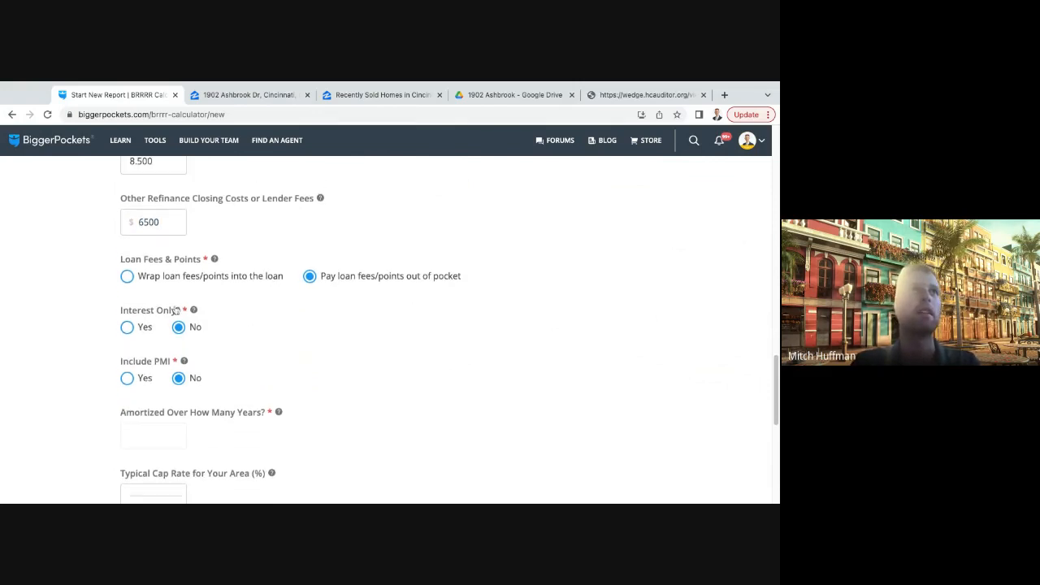
scroll(172, 321, down, 1)
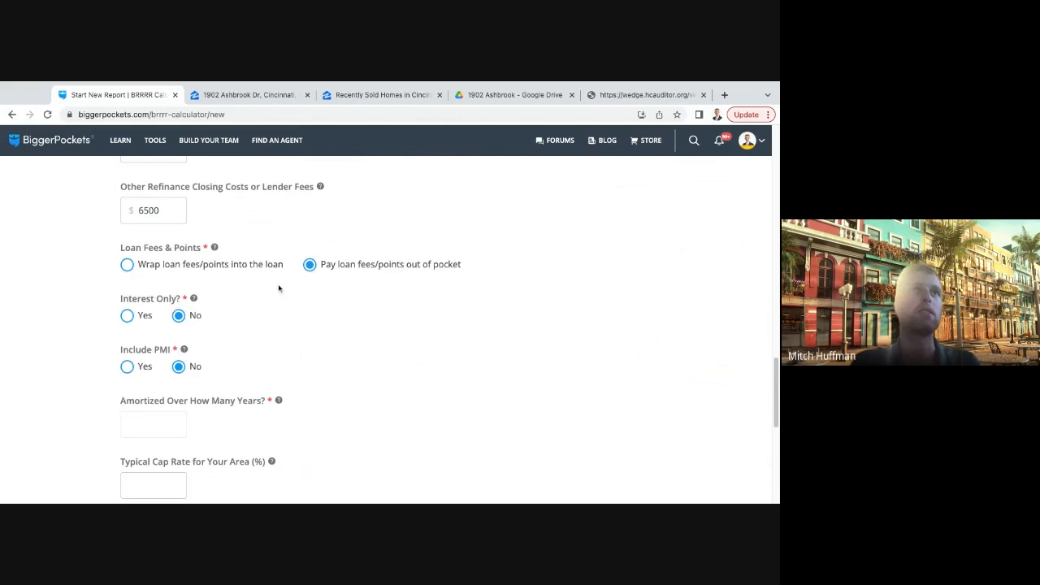
scroll(276, 293, down, 1)
scroll(276, 293, down, 1)
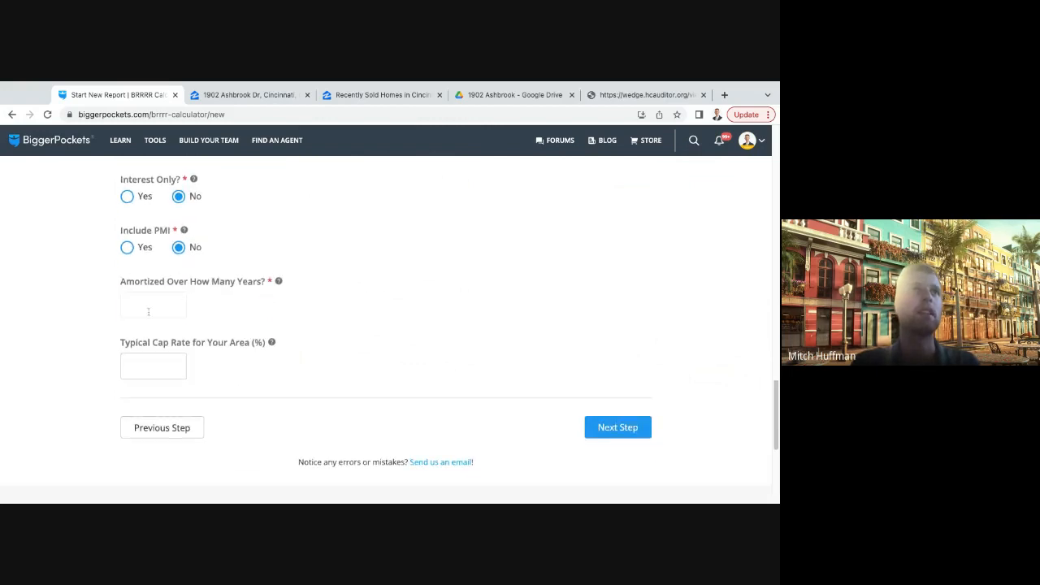
click(148, 311)
text(30)
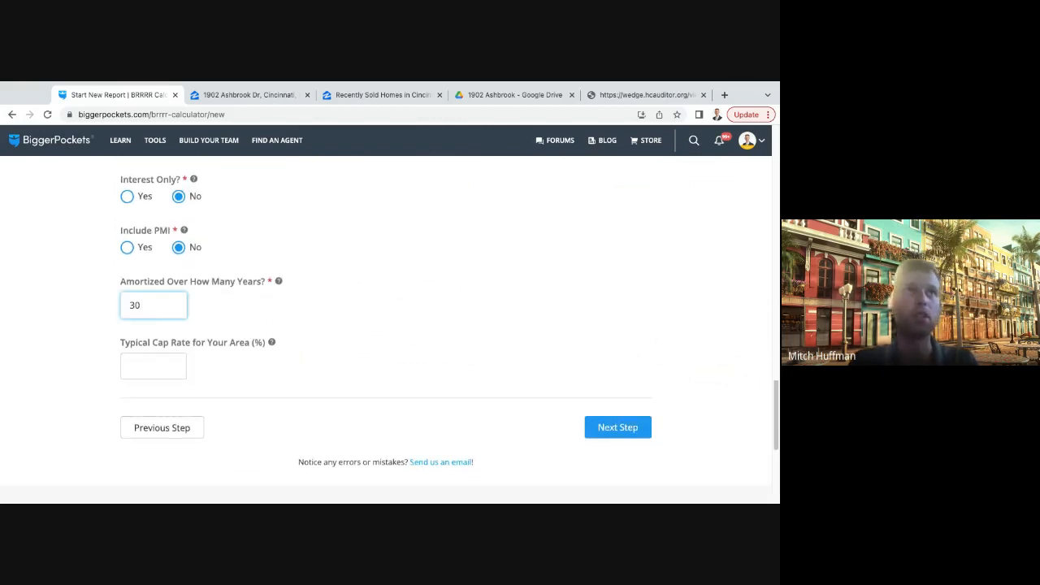
click(363, 309)
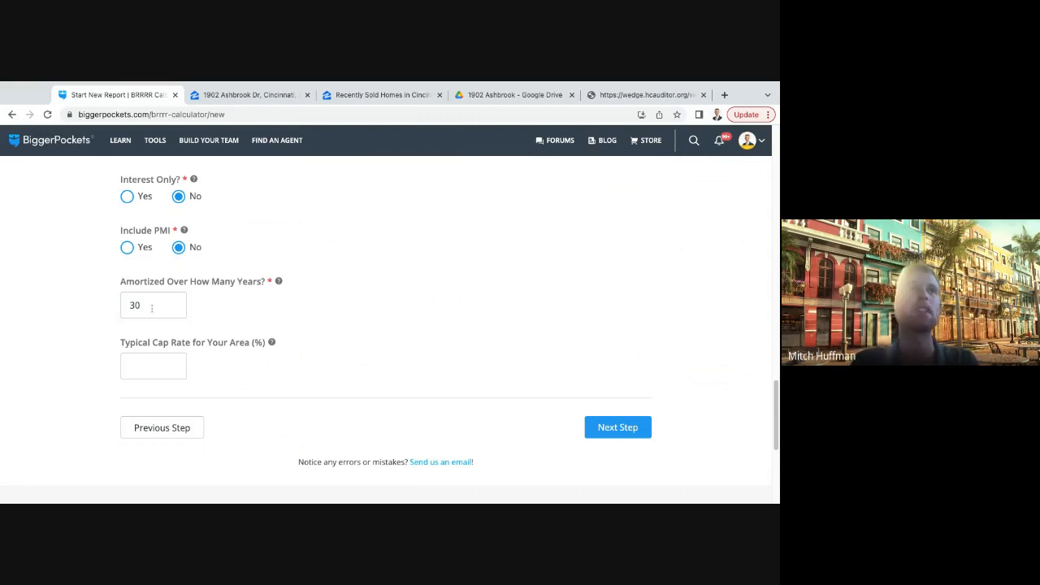
drag(147, 307, 111, 310)
click(263, 328)
click(163, 362)
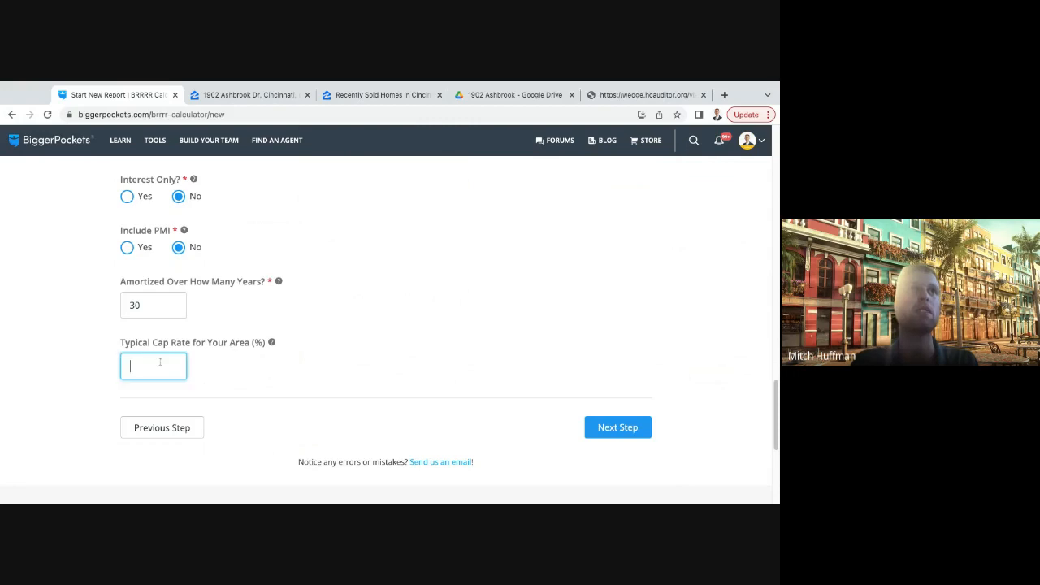
click(235, 364)
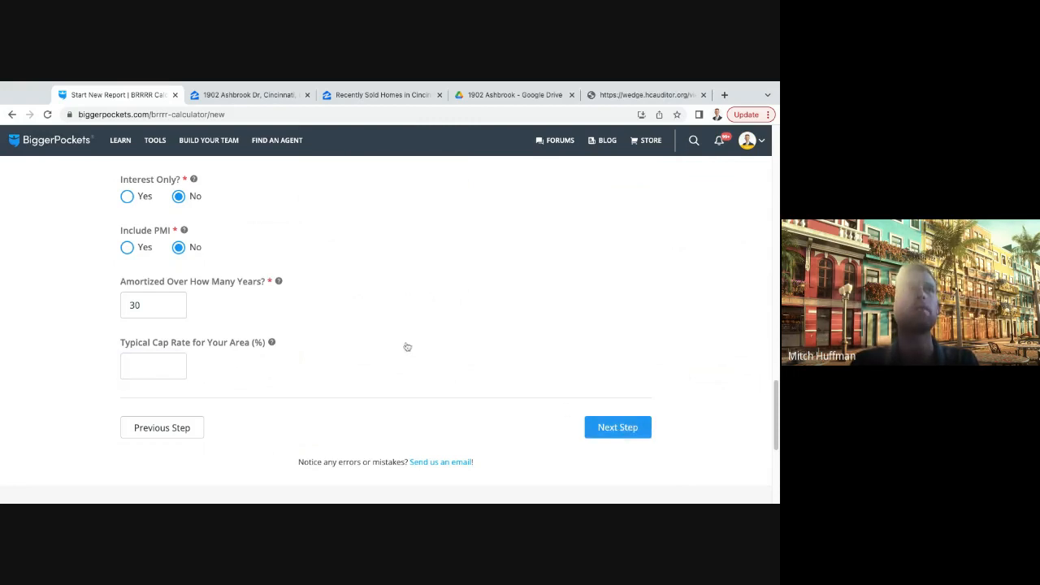
- Review the refinance loan options, then examine the purchase price, After Repair Value, purchase closing cost and estimated repair cost
scroll(404, 347, up, 2)
scroll(400, 349, down, 1)
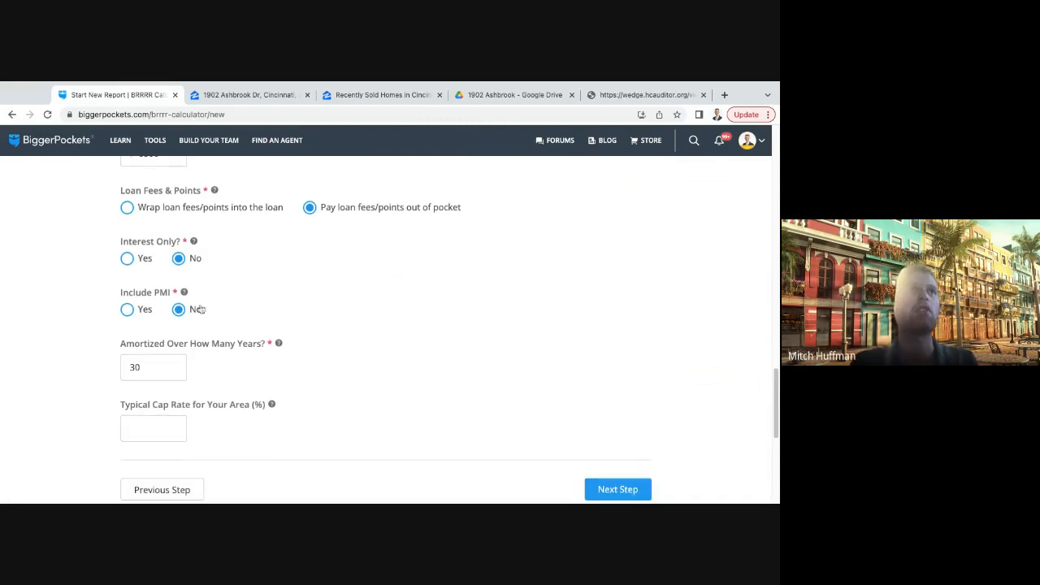
scroll(204, 307, up, 15)
scroll(203, 308, down, 5)
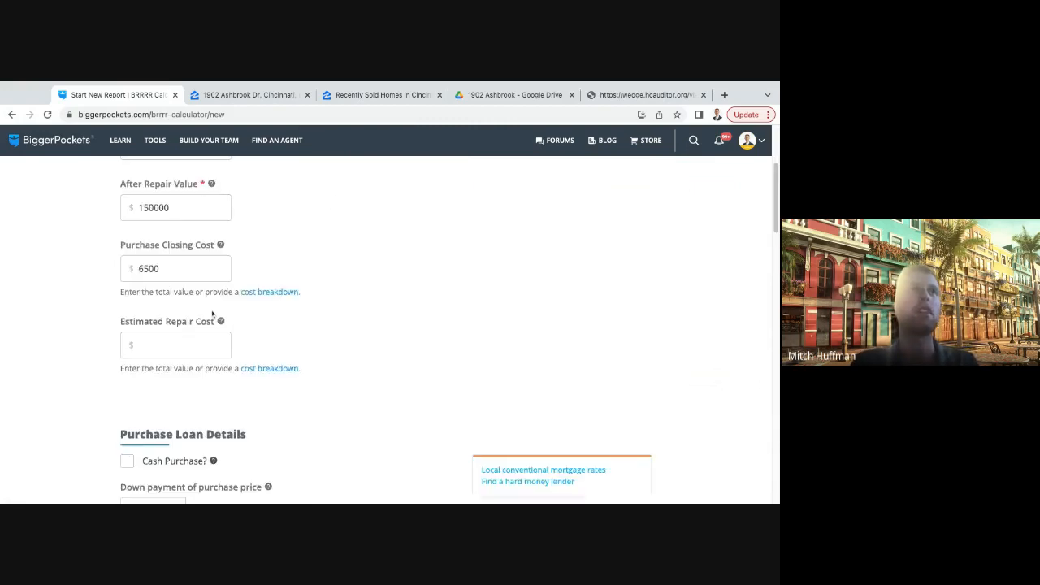
scroll(277, 286, up, 5)
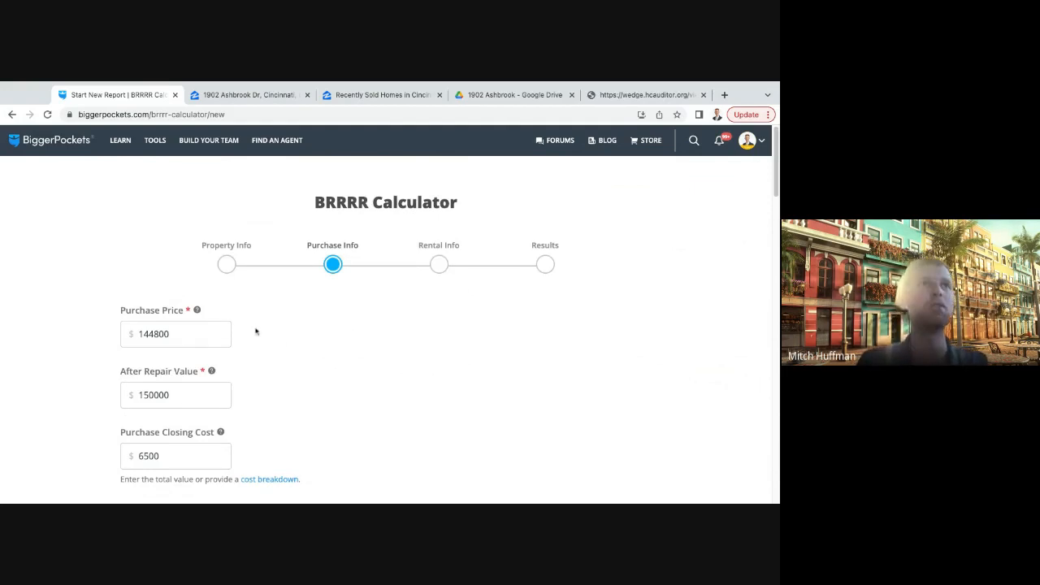
scroll(270, 336, down, 1)
scroll(270, 336, down, 1)
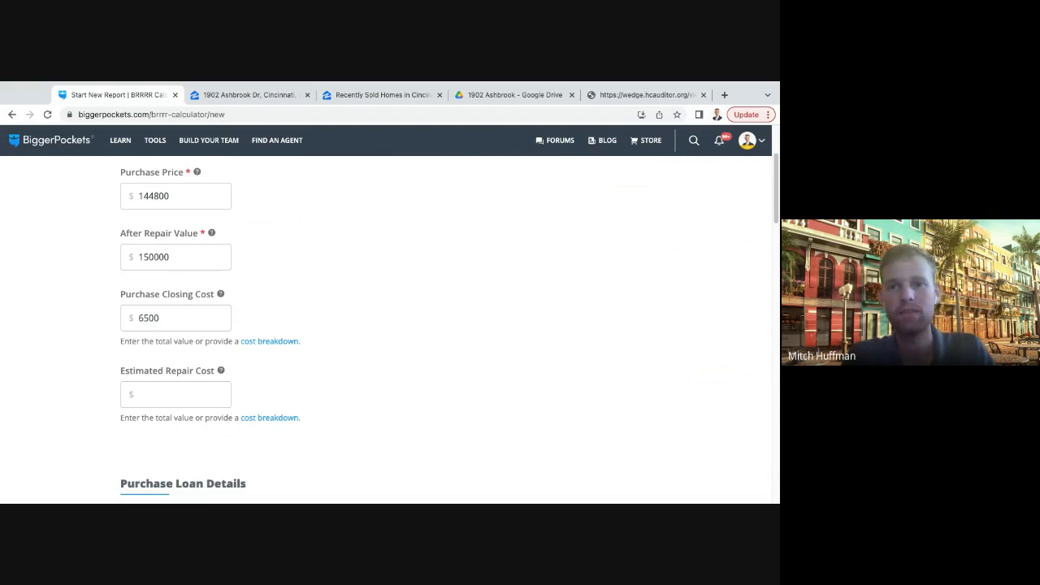
scroll(309, 306, up, 1)
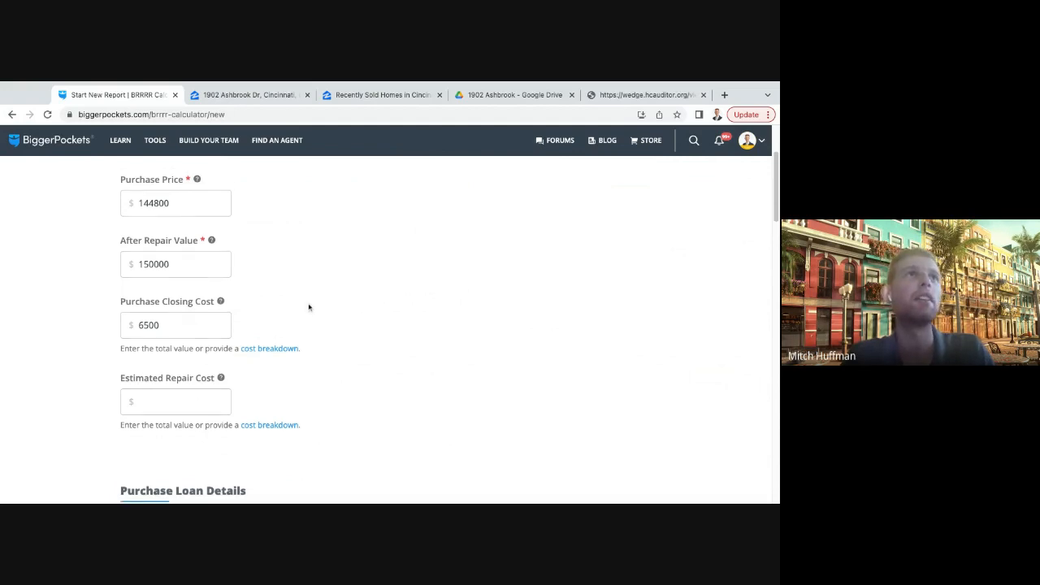
scroll(309, 306, down, 1)
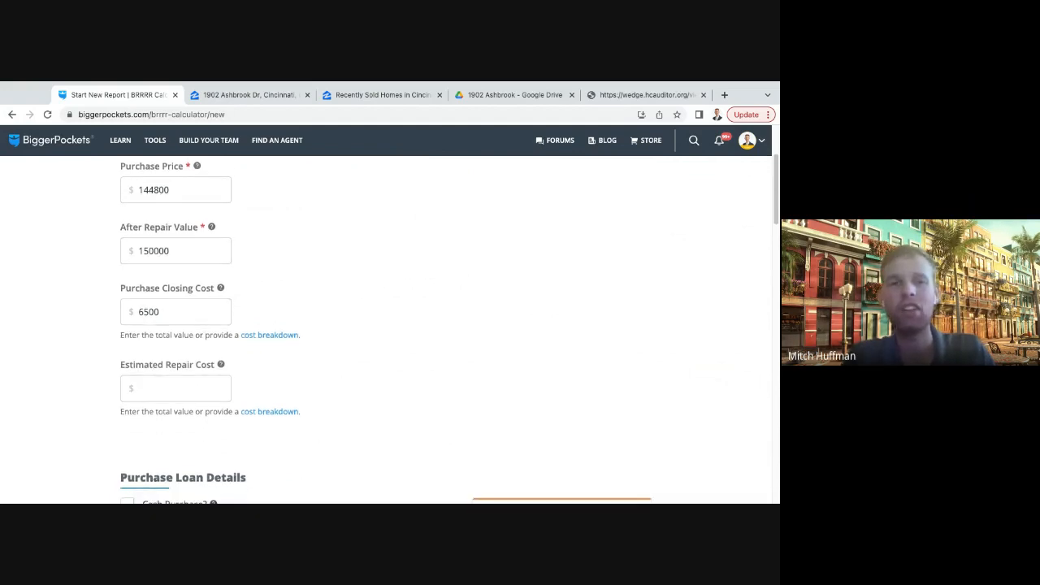
scroll(292, 308, up, 2)
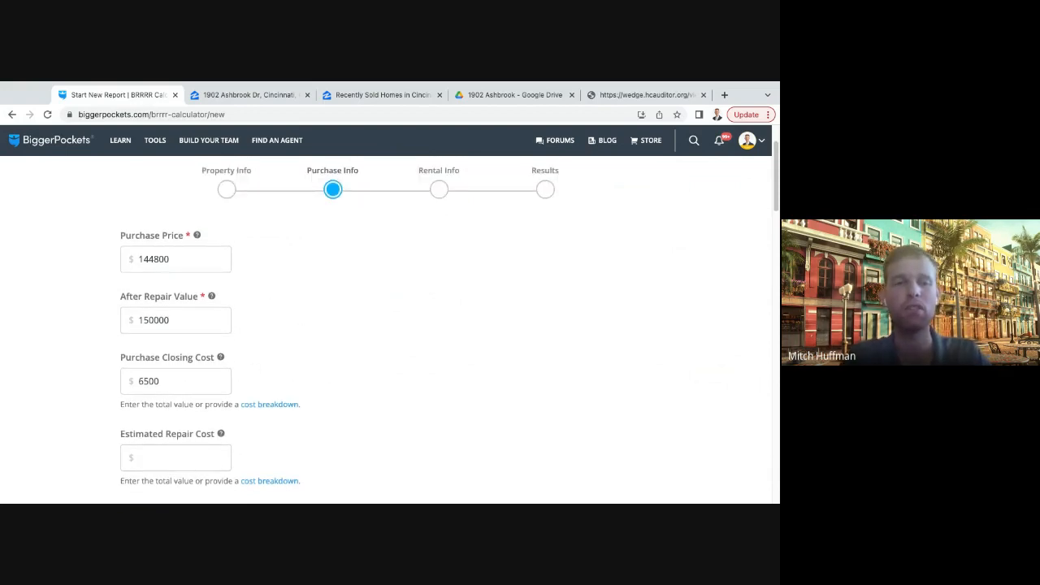
click(186, 379)
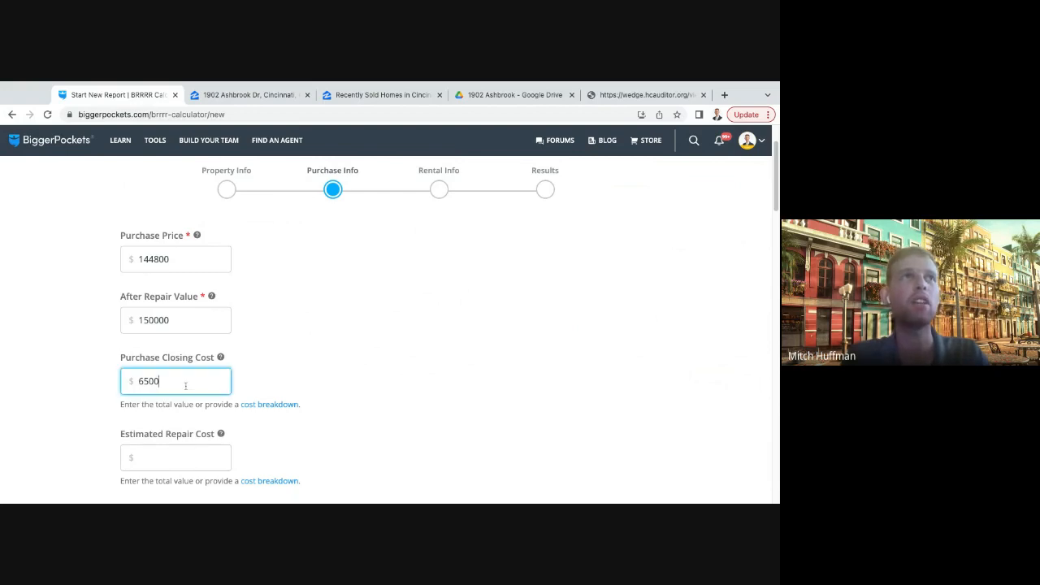
double_click(186, 379)
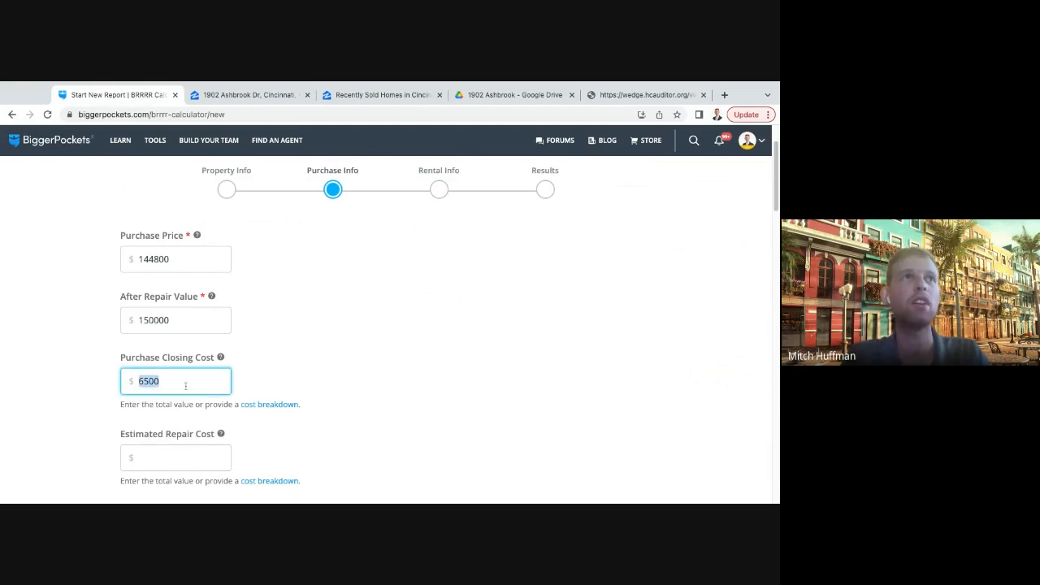
click(314, 352)
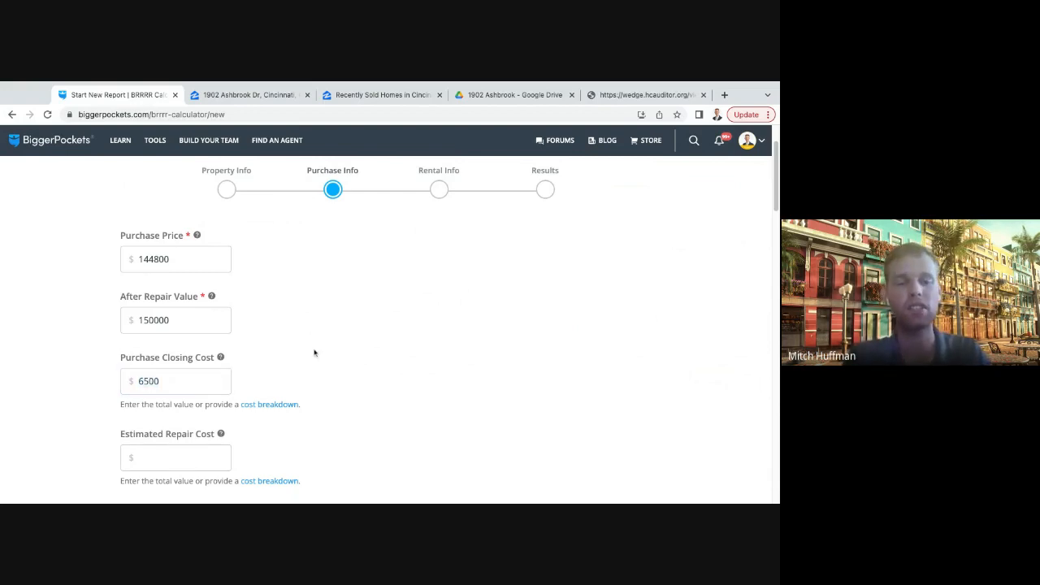
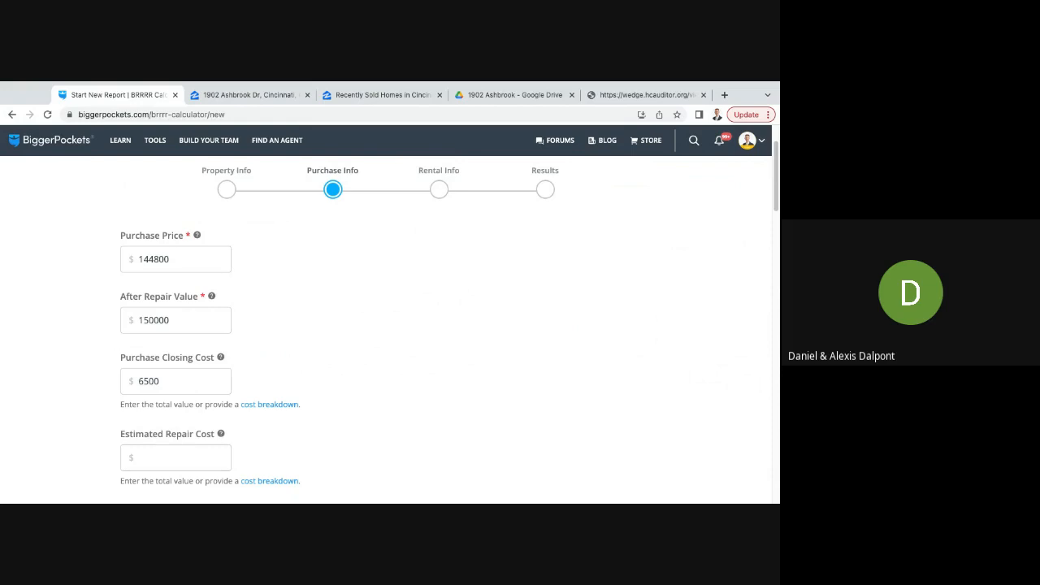
- Set the refinance loan's interest rate to 7.5%
scroll(365, 341, down, 1)
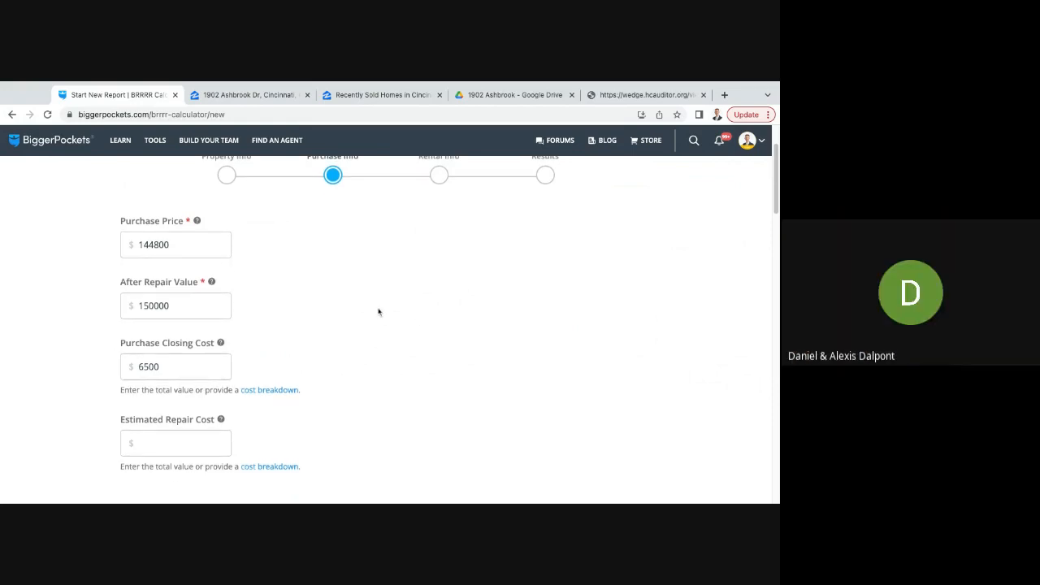
scroll(382, 309, down, 3)
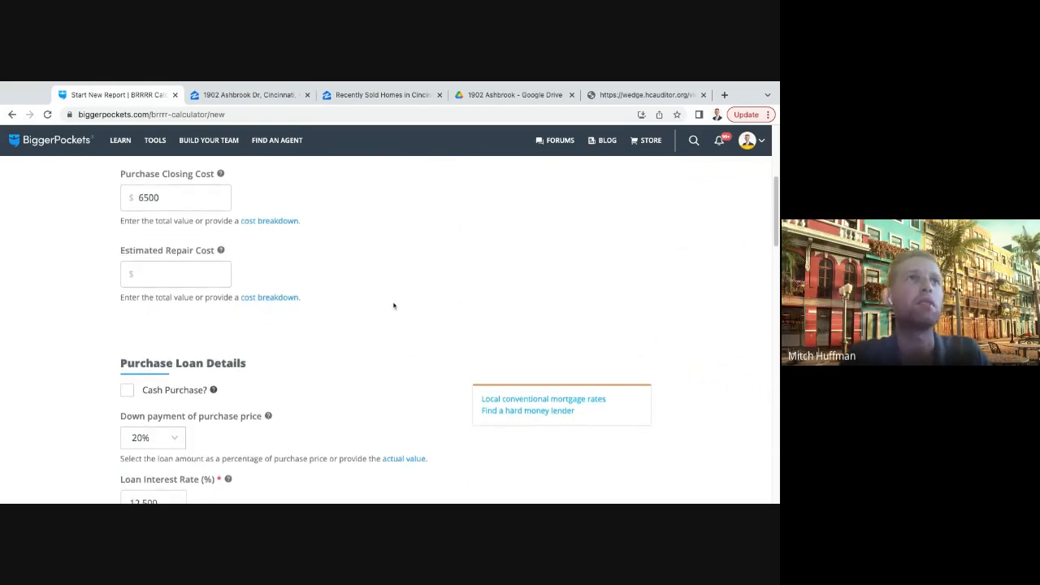
scroll(394, 305, down, 6)
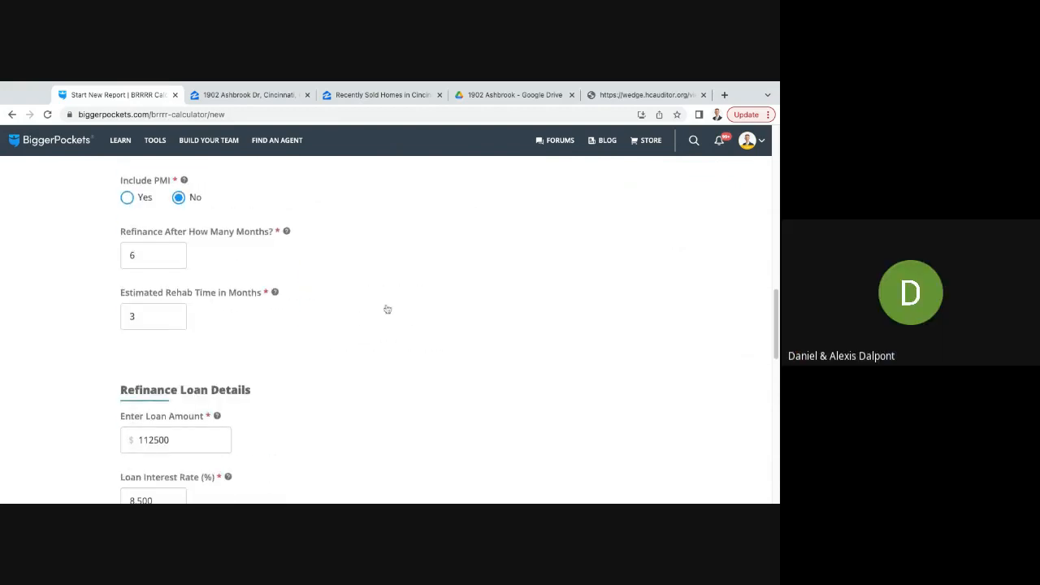
scroll(388, 308, down, 2)
click(183, 249)
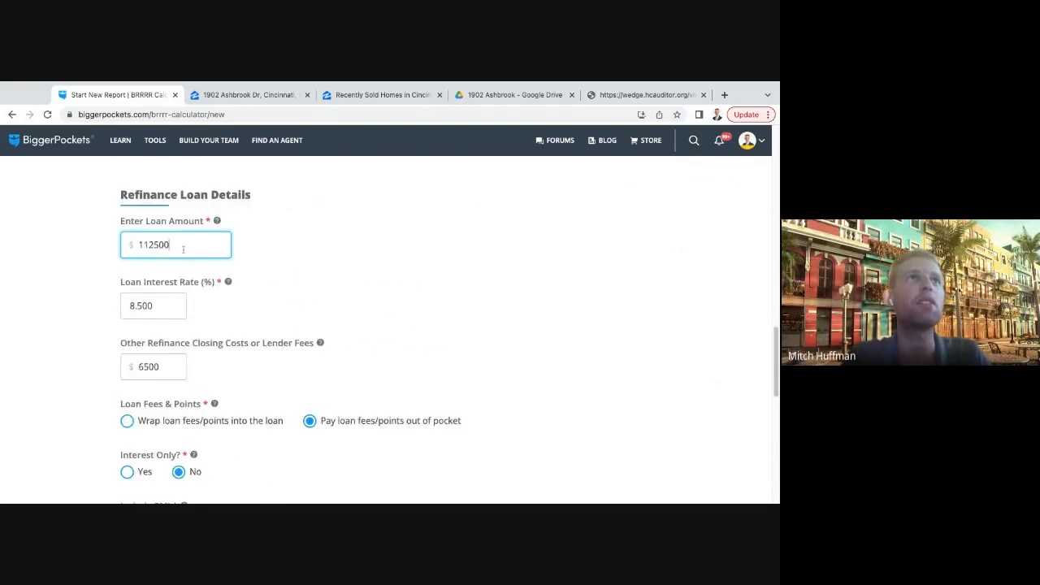
double_click(184, 250)
click(225, 311)
double_click(161, 307)
click(242, 313)
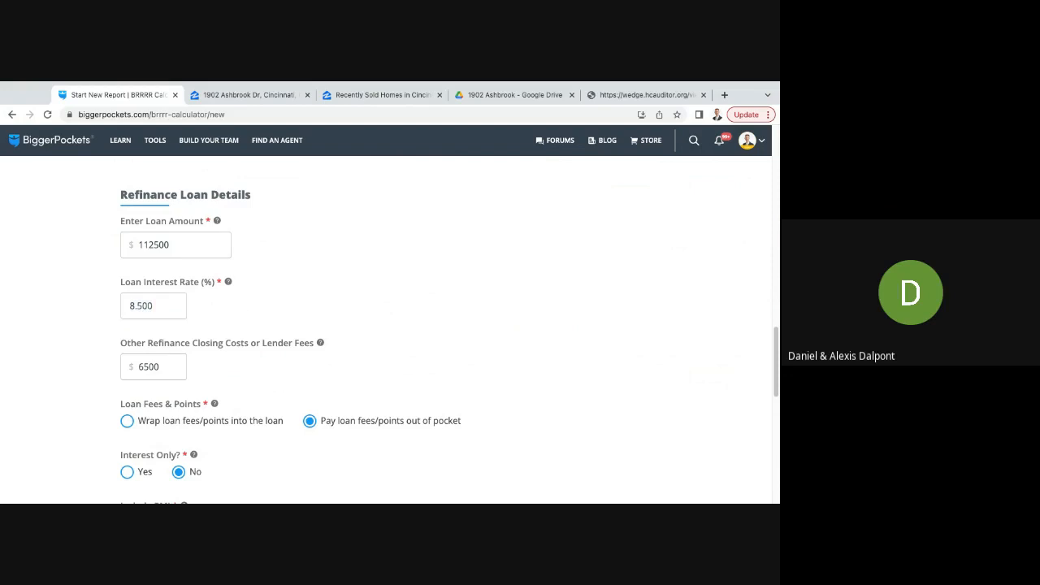
click(181, 247)
double_click(181, 244)
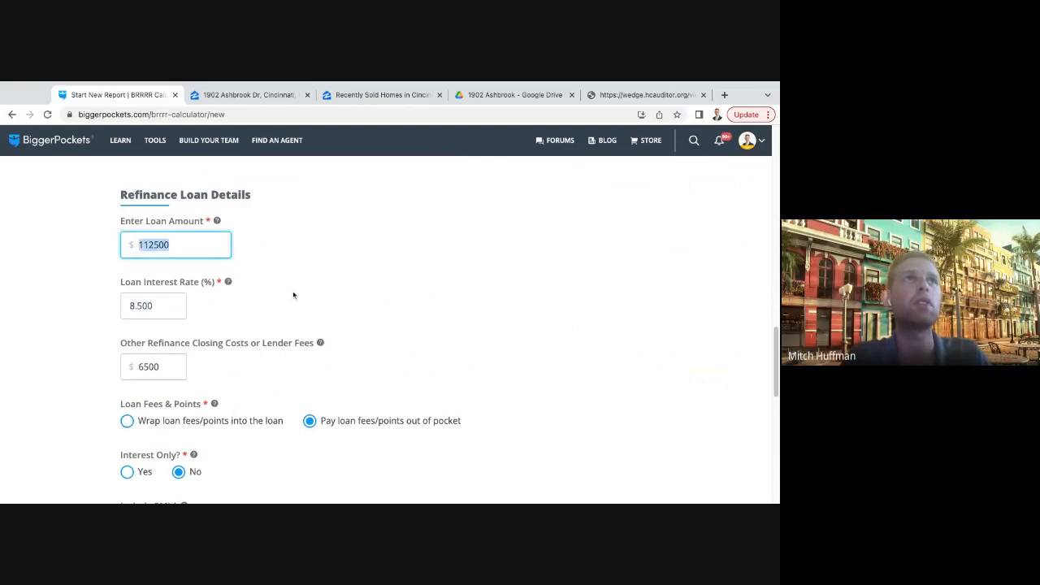
double_click(159, 305)
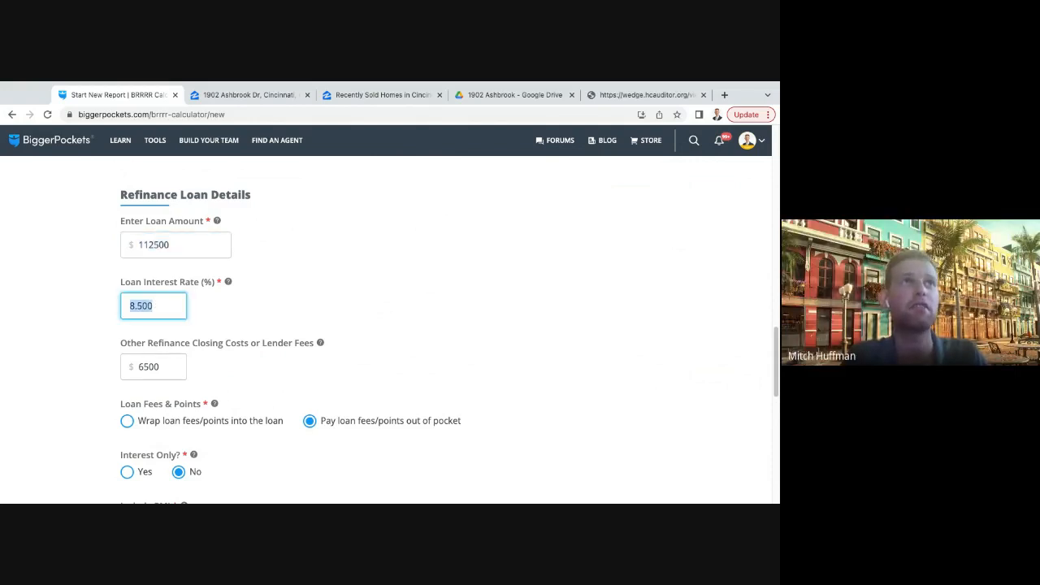
text(7.500)
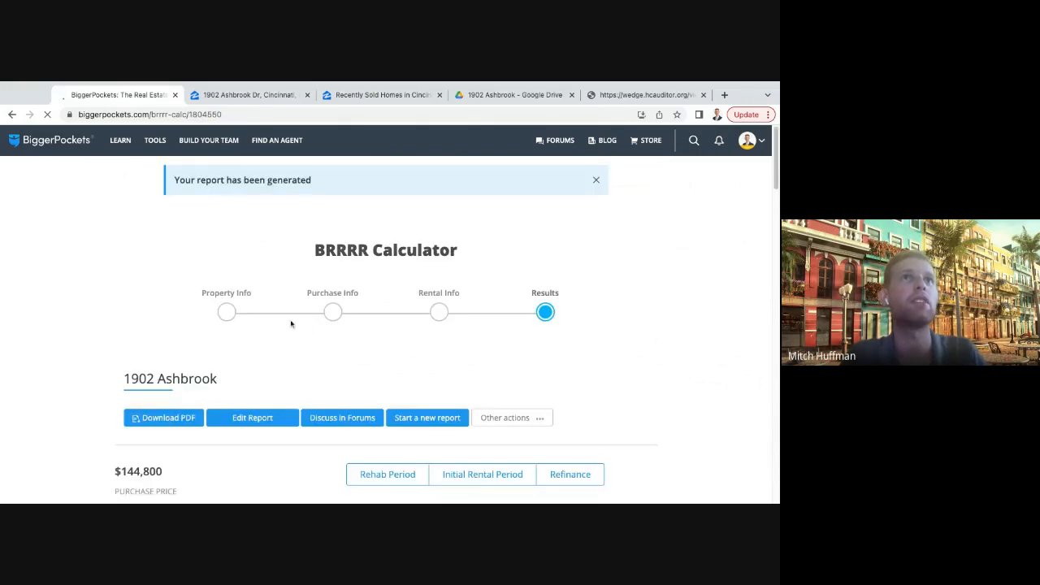
scroll(316, 326, down, 2)
click(262, 319)
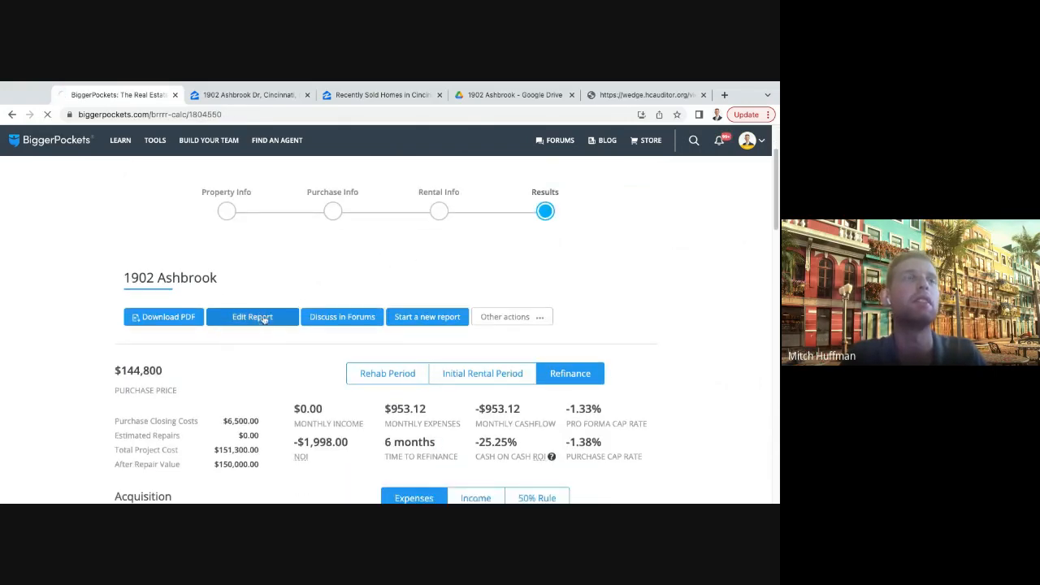
scroll(293, 306, down, 10)
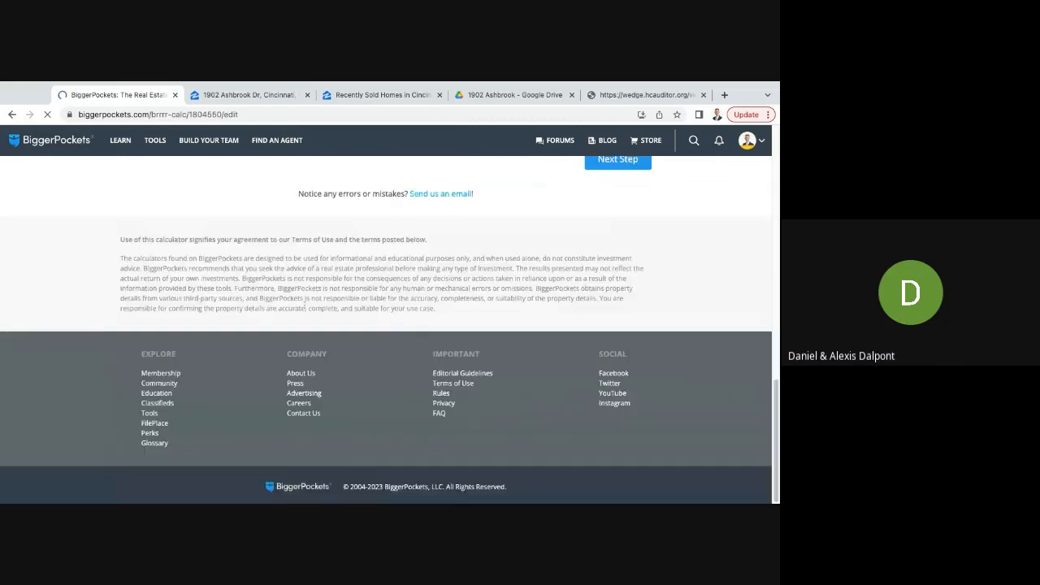
scroll(504, 304, up, 2)
click(617, 257)
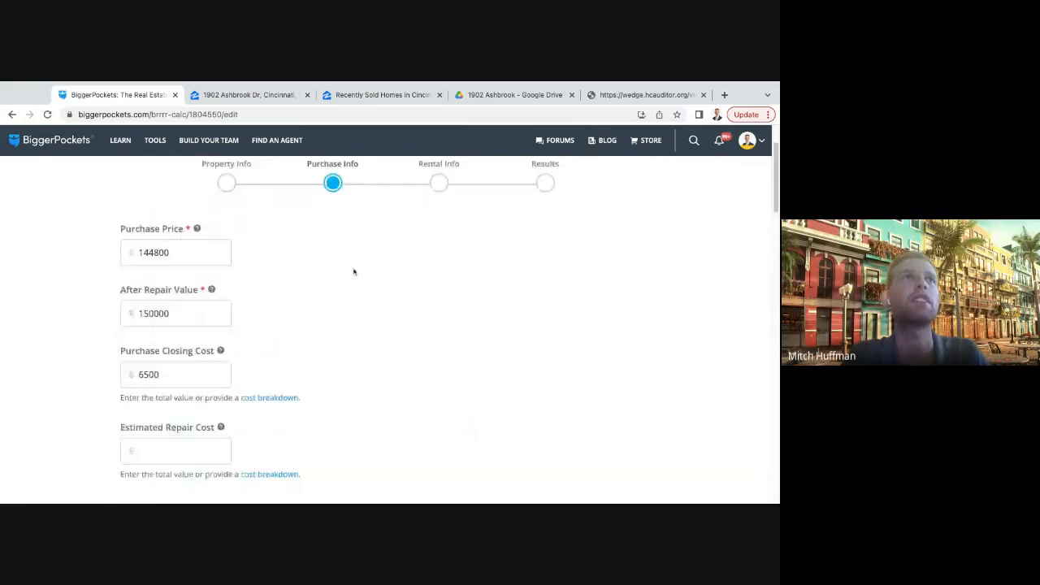
- Check the purchase and refinance loan details, then continue to the rental information's total gross monthly rent
scroll(353, 272, down, 8)
scroll(315, 305, up, 1)
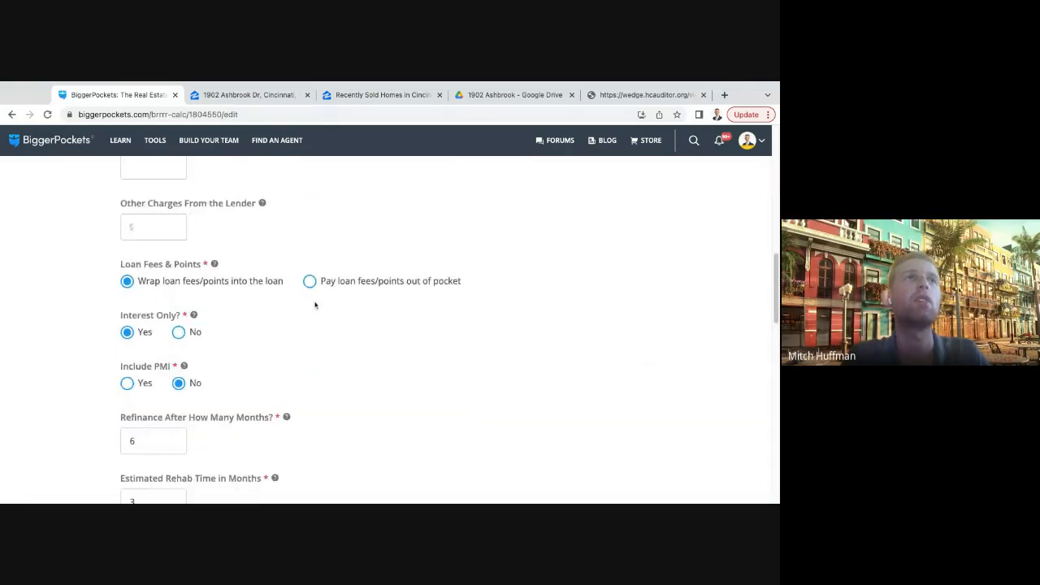
scroll(315, 305, up, 3)
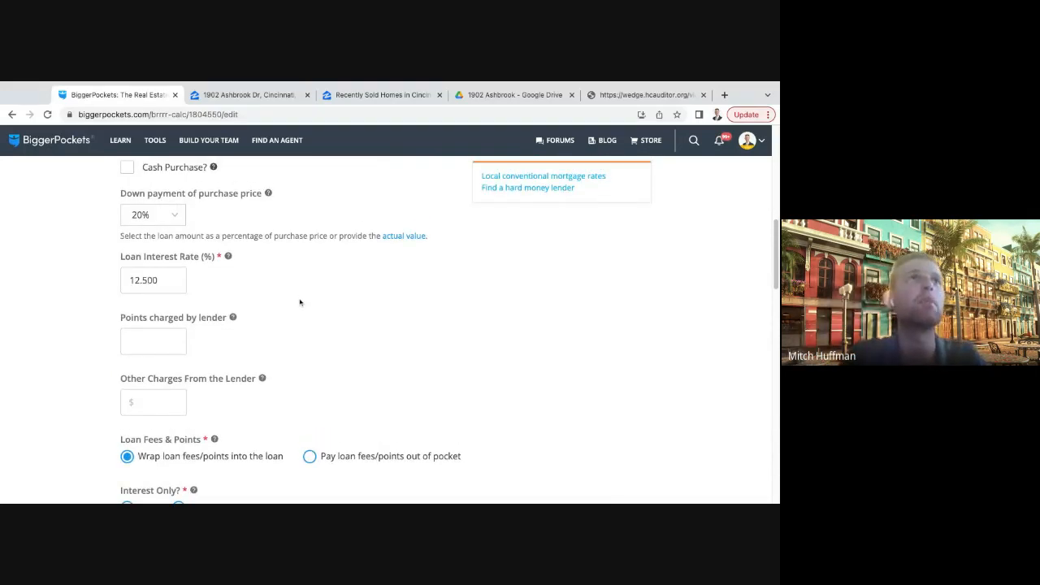
scroll(300, 303, down, 5)
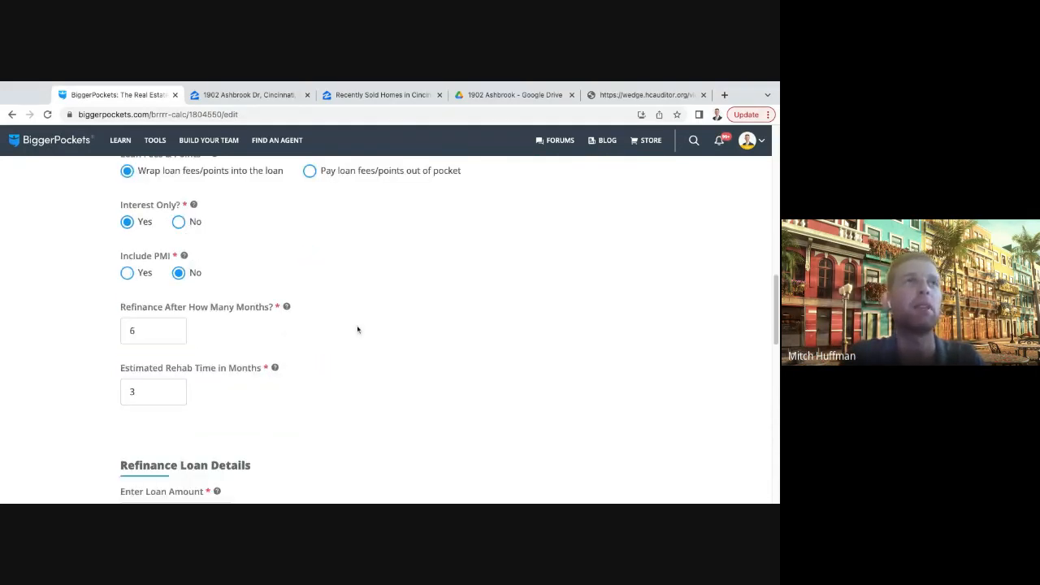
scroll(357, 330, down, 10)
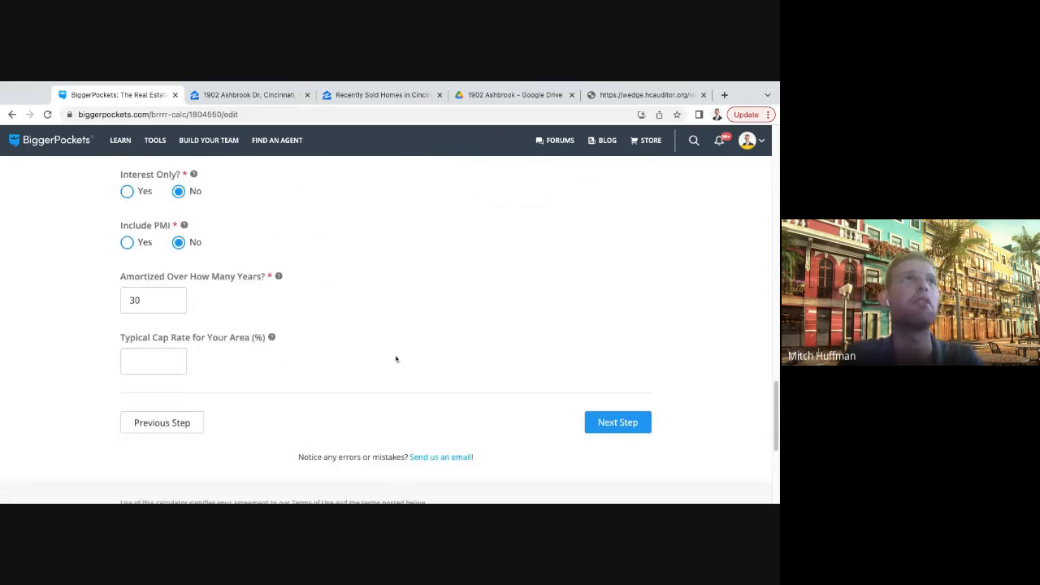
click(622, 422)
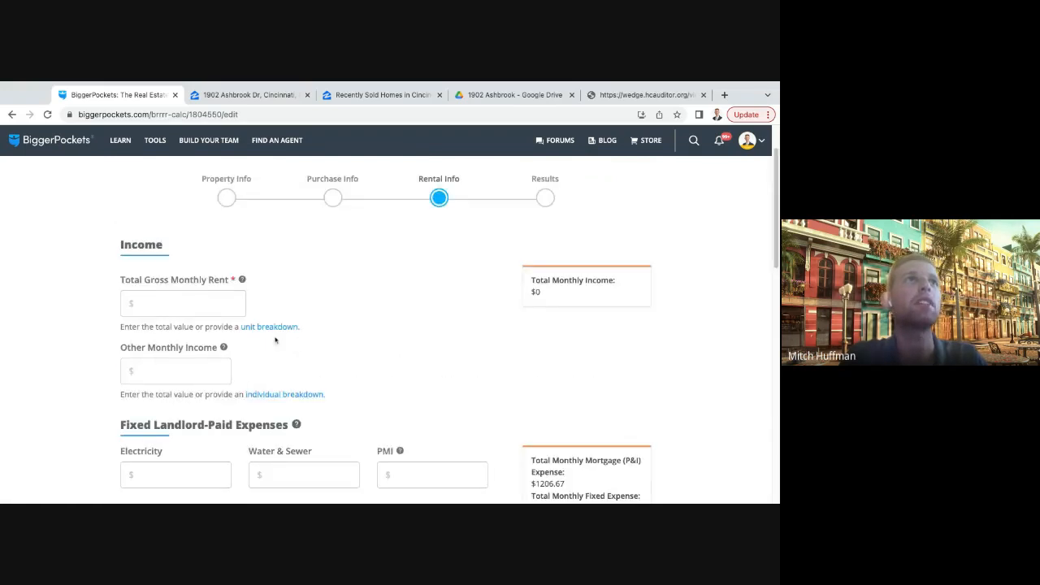
click(175, 318)
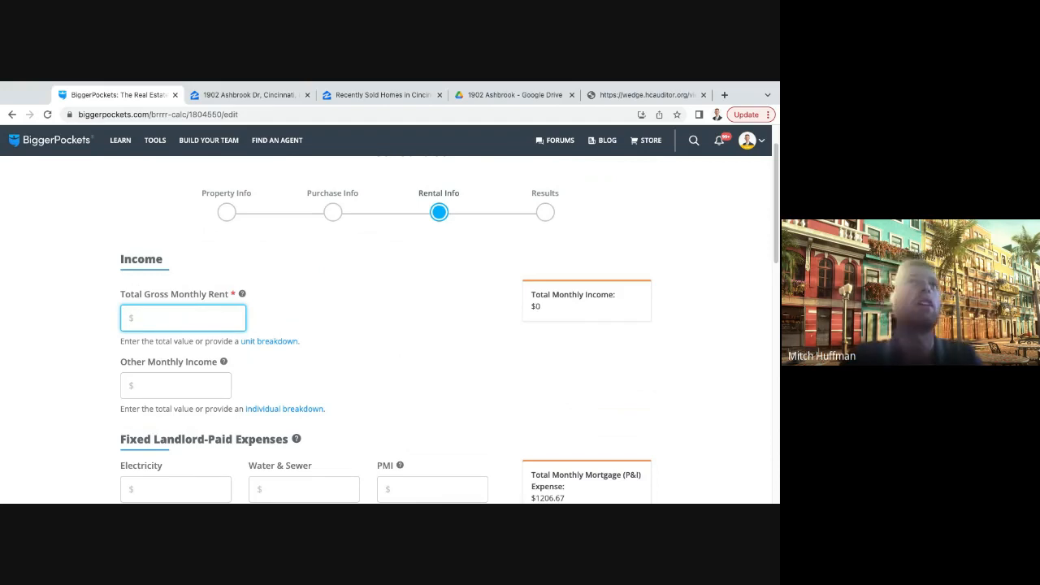
- Search Google in a separate browser tab for "hud section 8 rents"
click(724, 95)
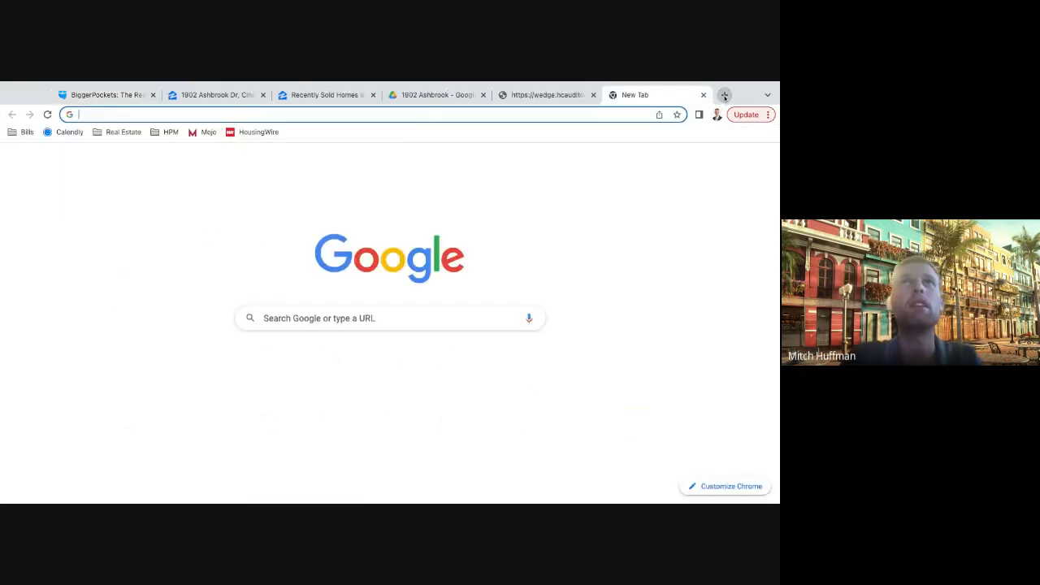
text(hud)
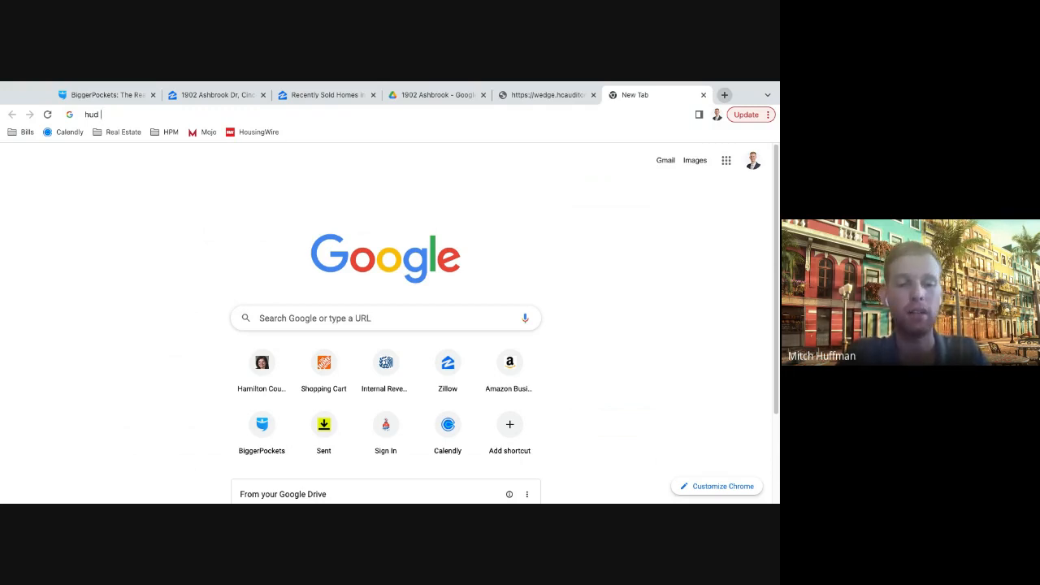
text(section)
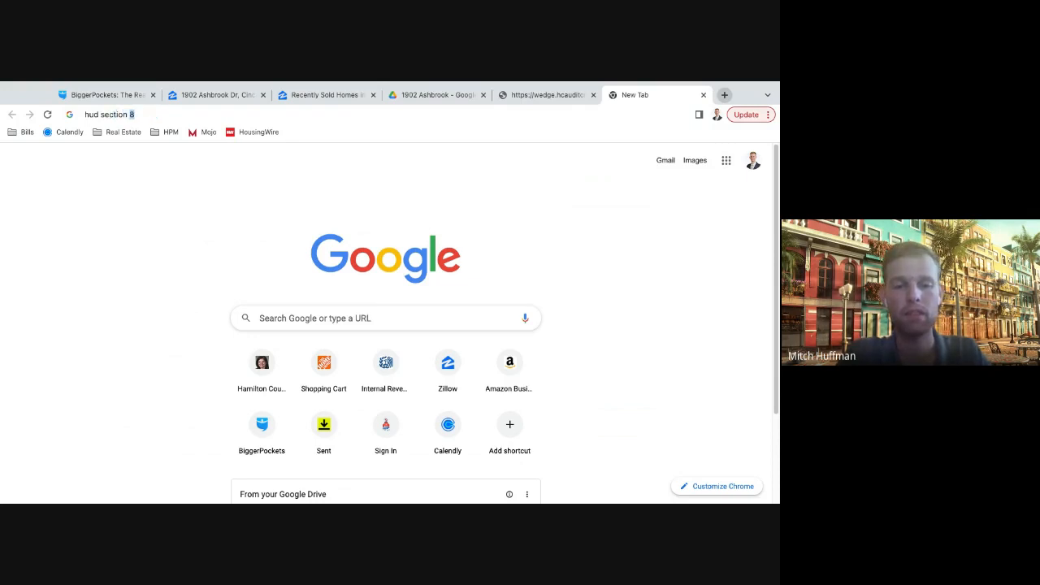
text( 8 rents)
key(Return)
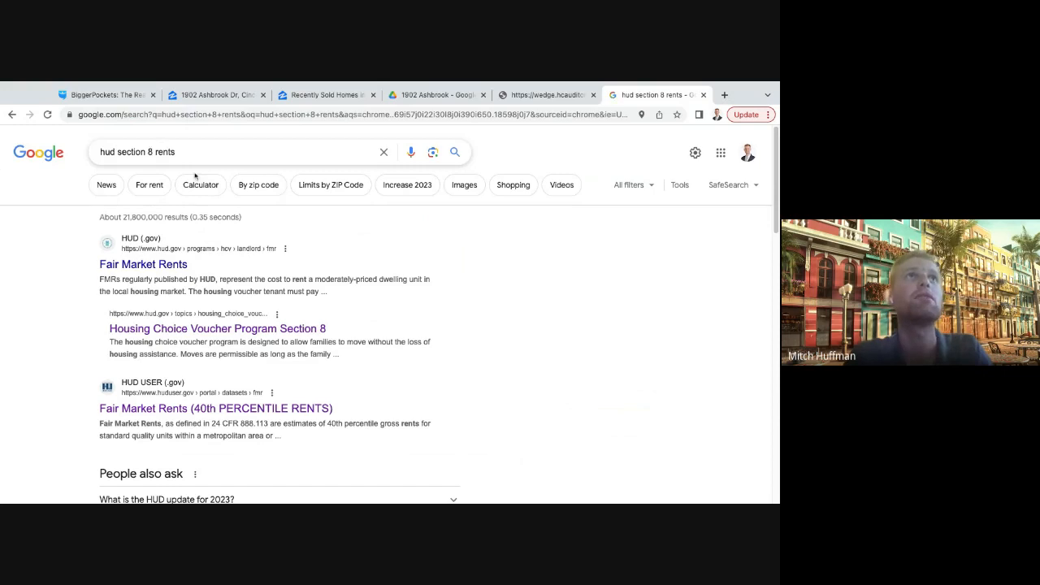
- Open HUD User's Fair Market Rents (40th Percentile Rents) page and look through the 2024 section for rent data
click(163, 410)
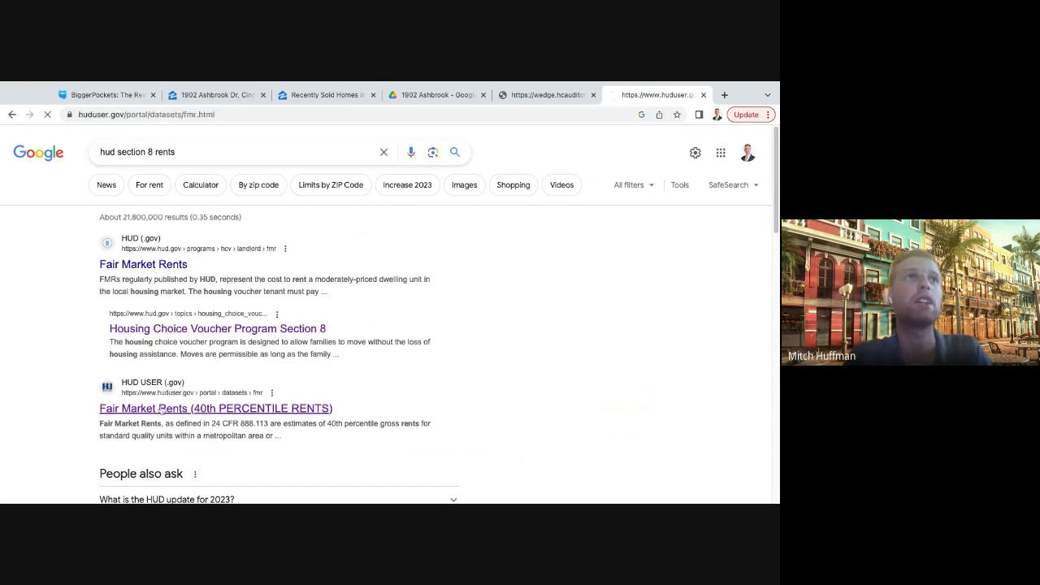
scroll(162, 409, down, 4)
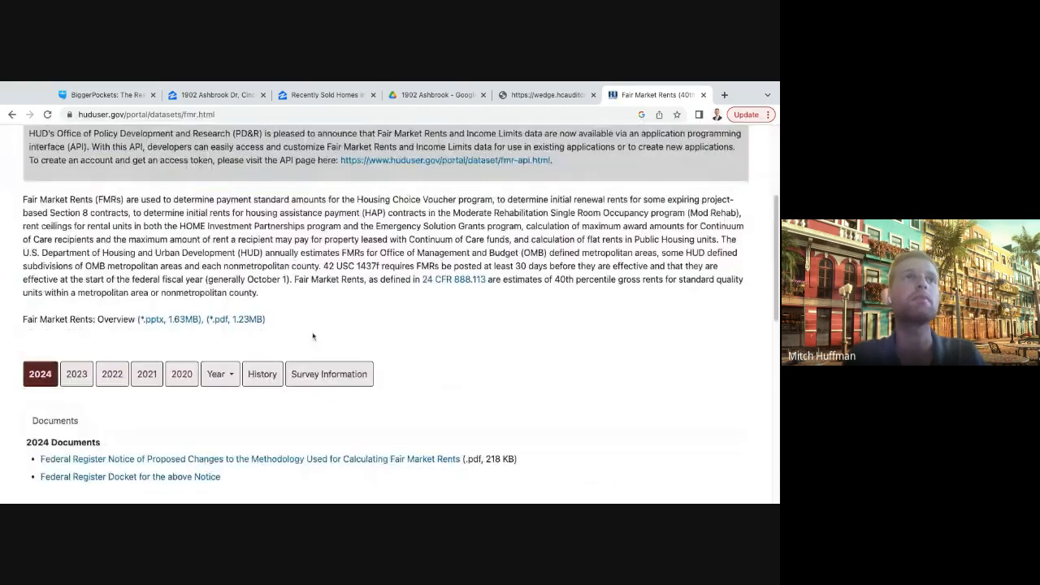
scroll(105, 294, down, 1)
click(34, 212)
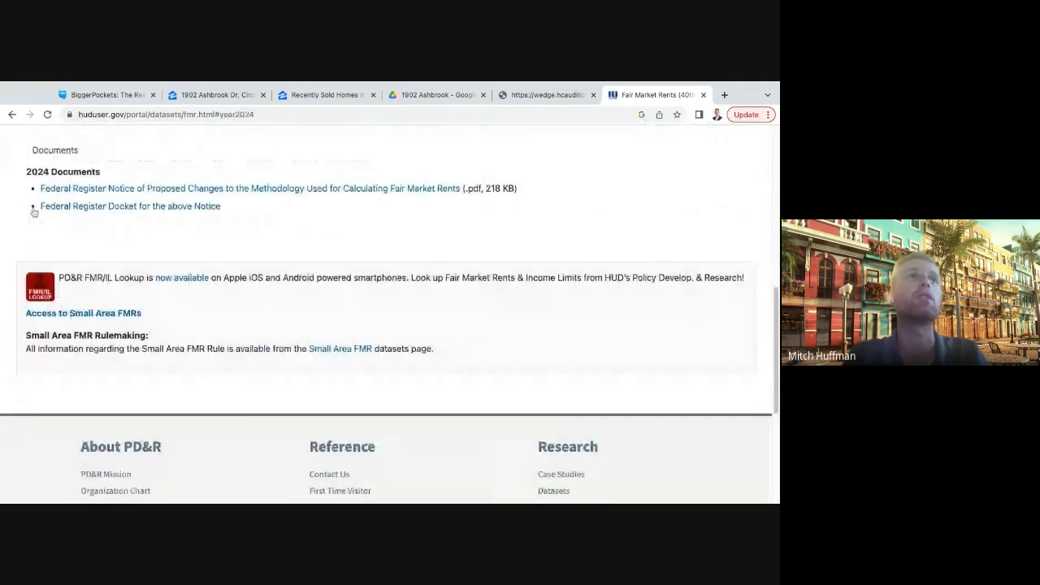
scroll(99, 249, up, 1)
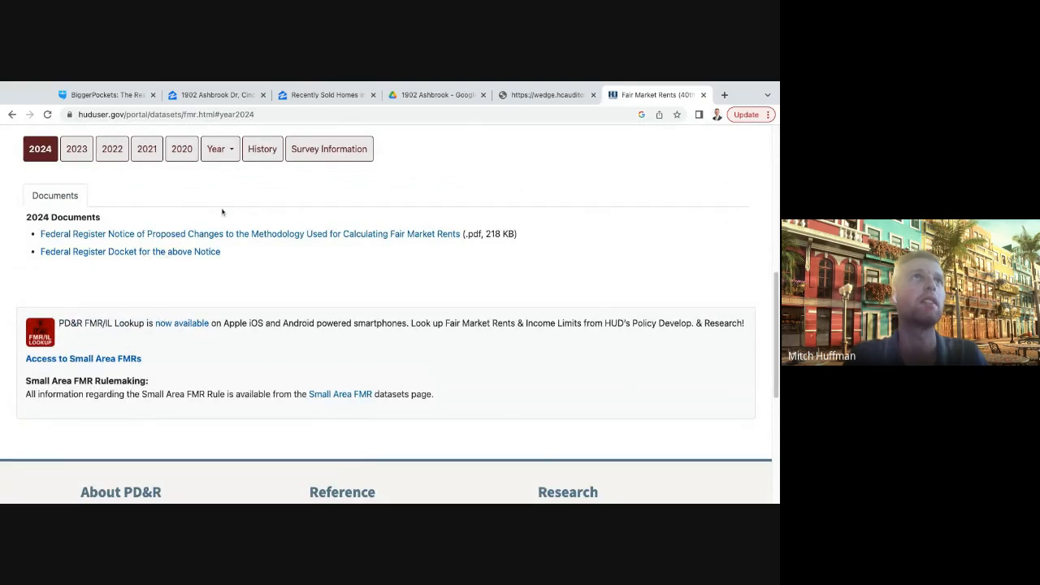
scroll(244, 224, down, 5)
scroll(260, 234, up, 3)
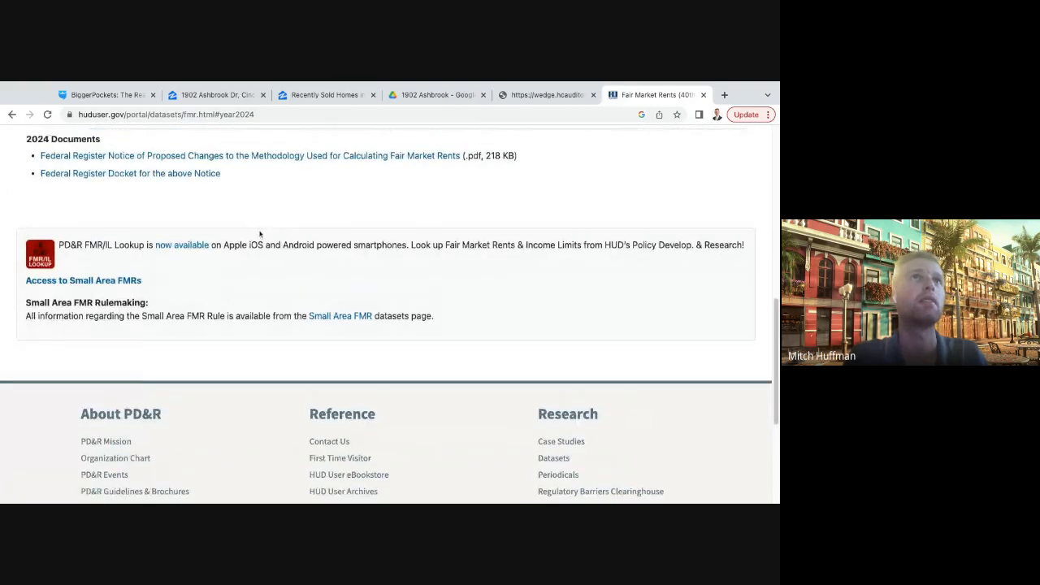
- Go to the Small Area FMR datasets page and open the FY2023 Small Area FMRs lookup
click(360, 336)
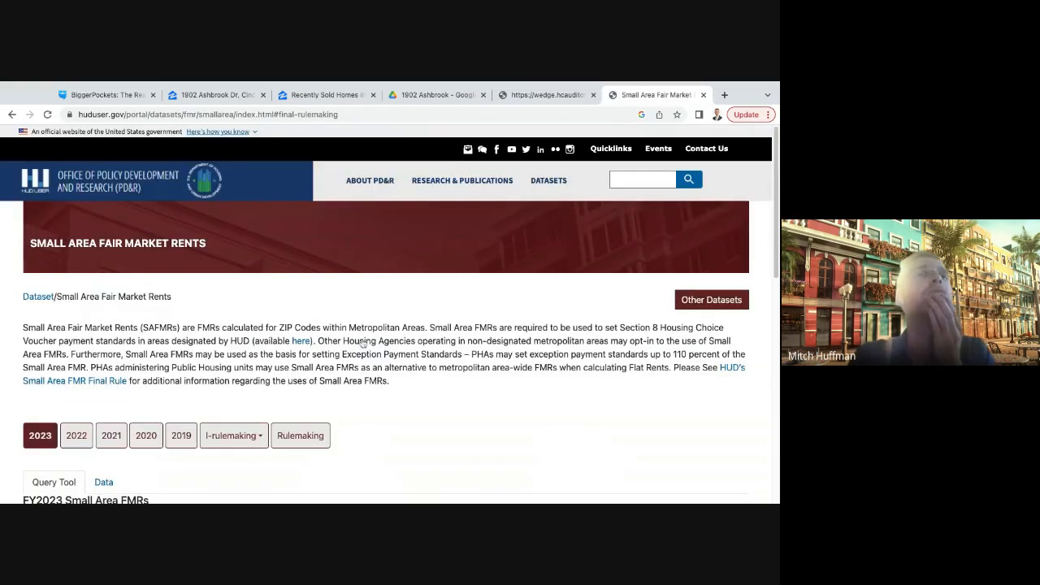
scroll(197, 360, down, 4)
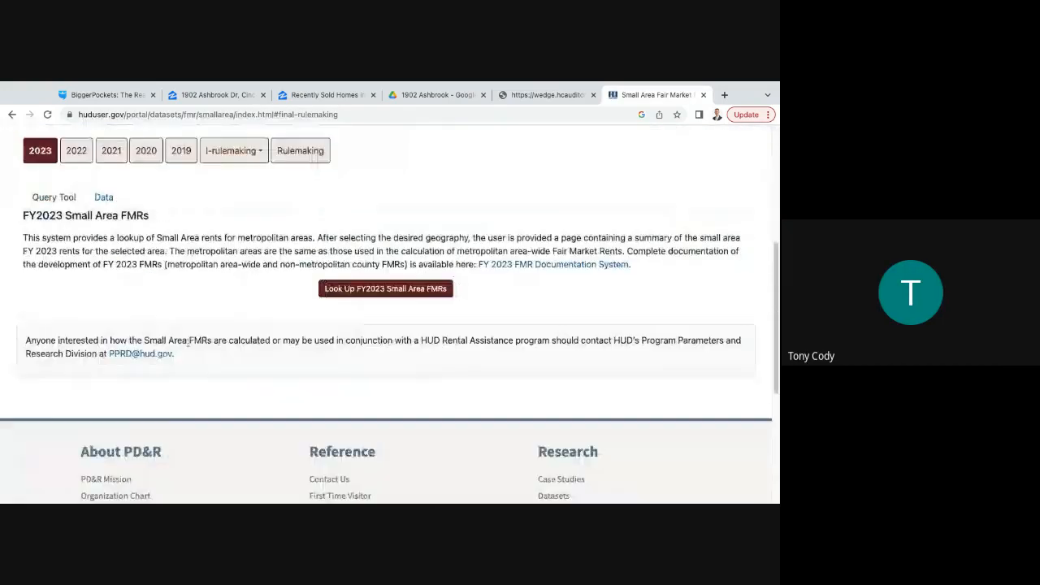
click(365, 291)
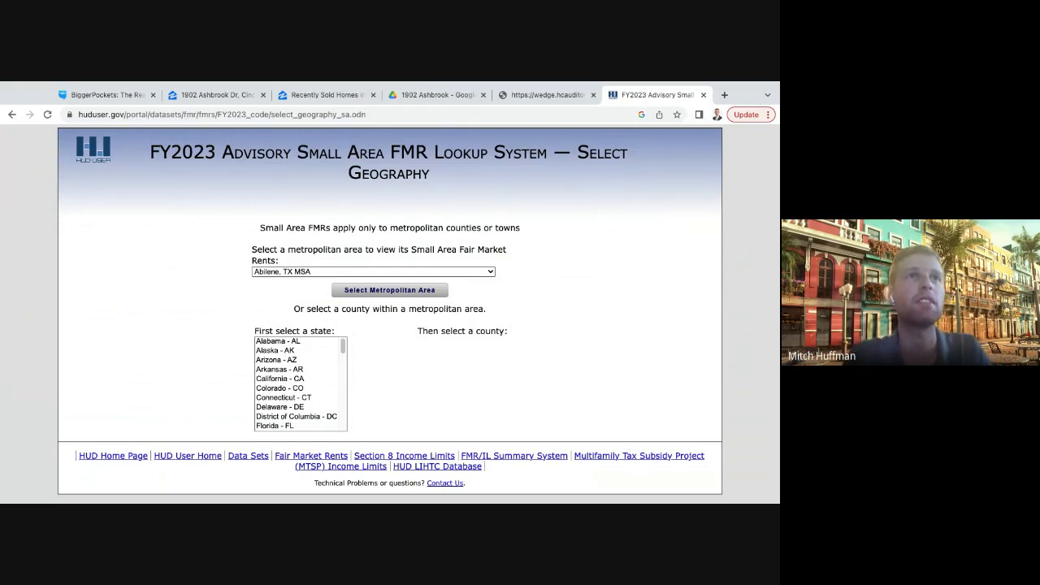
- Look up the FY2023 Small Area FMRs for the Cincinnati, OH-KY-IN metro area and browse the rents by ZIP code
click(445, 390)
click(385, 292)
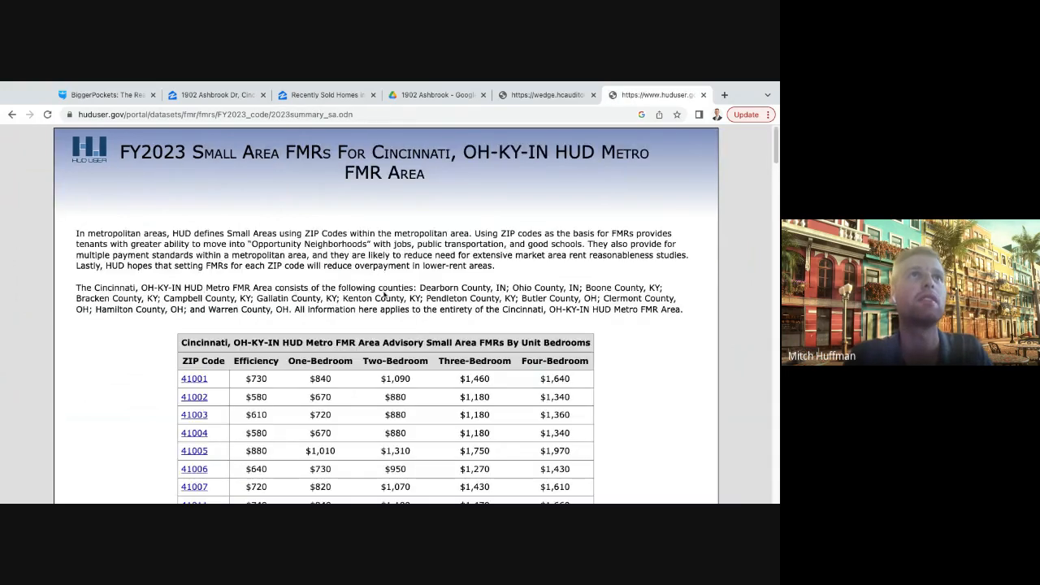
scroll(384, 296, down, 4)
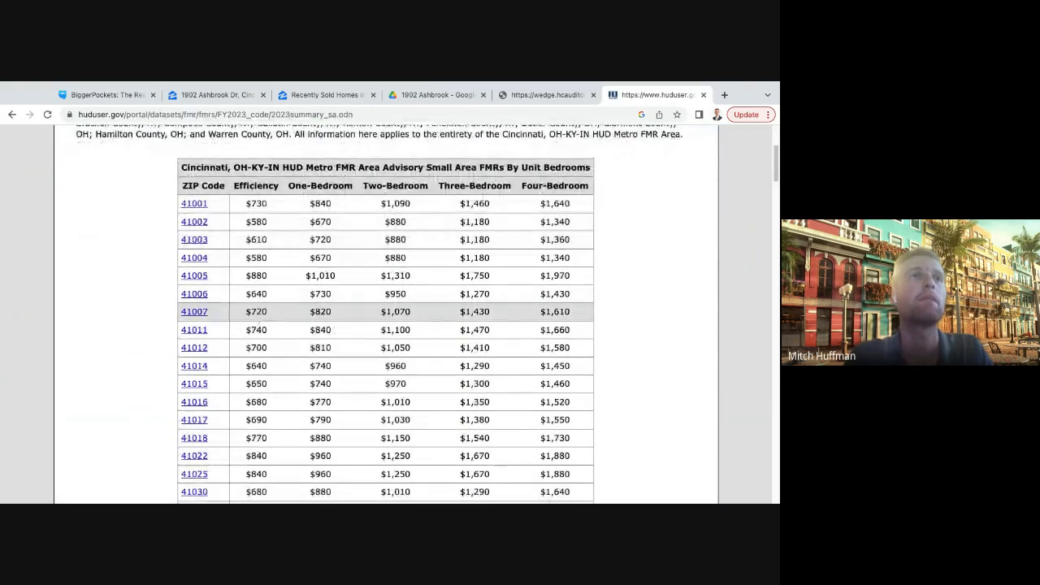
scroll(385, 325, down, 4)
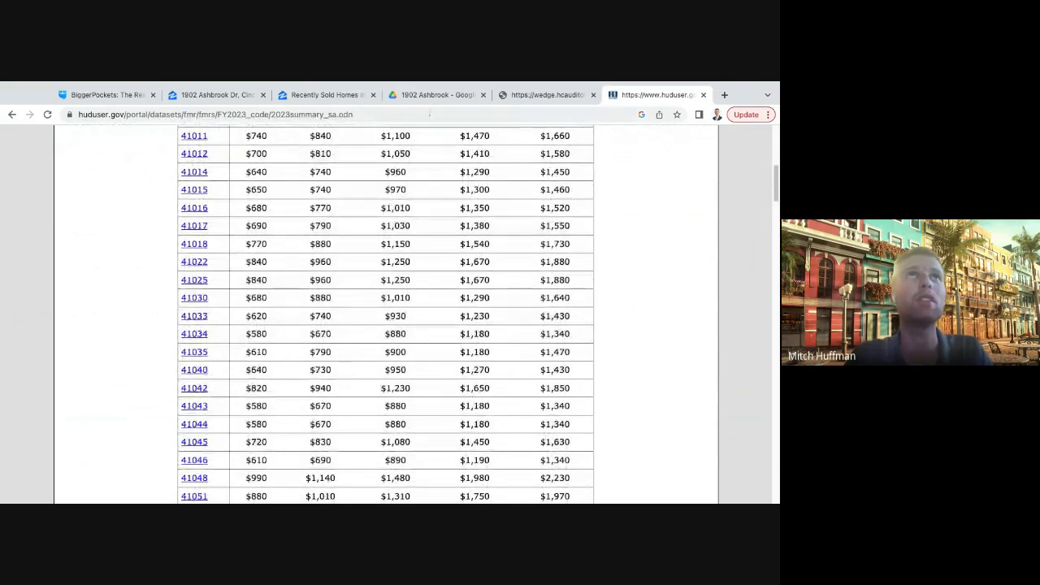
- Check the property's ZIP code on its Zillow listing and return to the HUD Small Area FMRs table
click(418, 95)
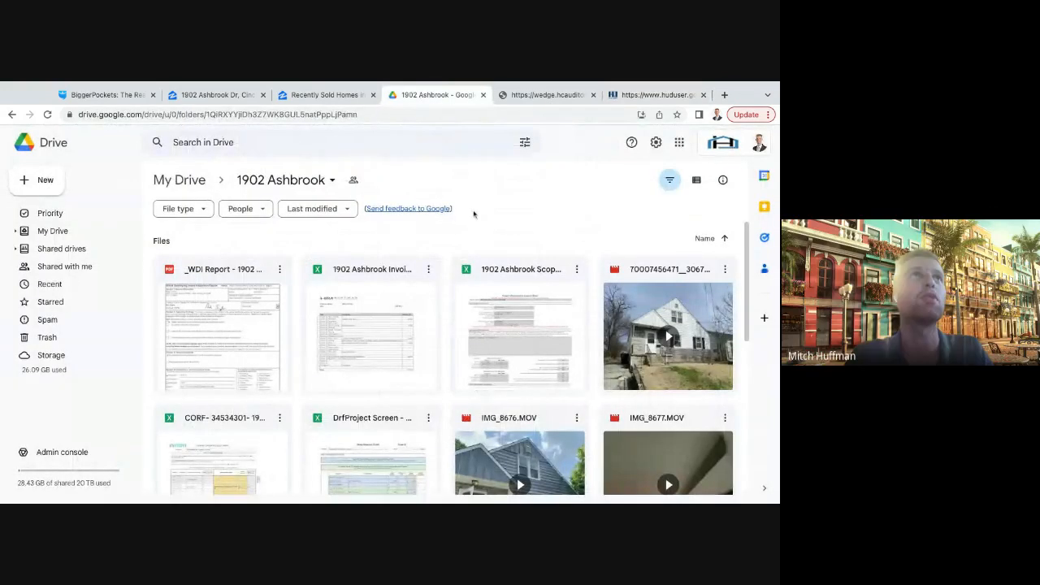
click(325, 95)
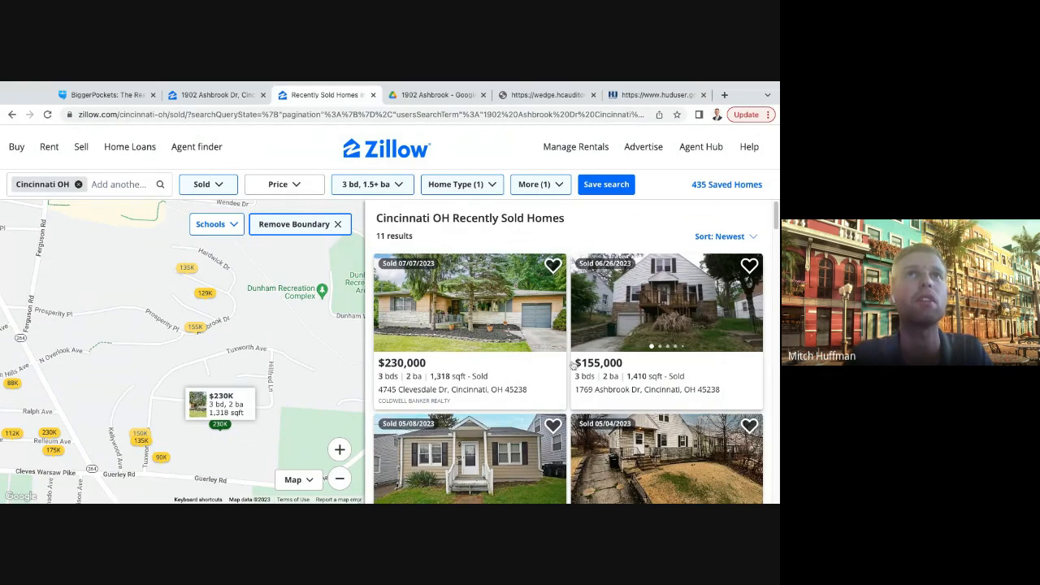
click(658, 95)
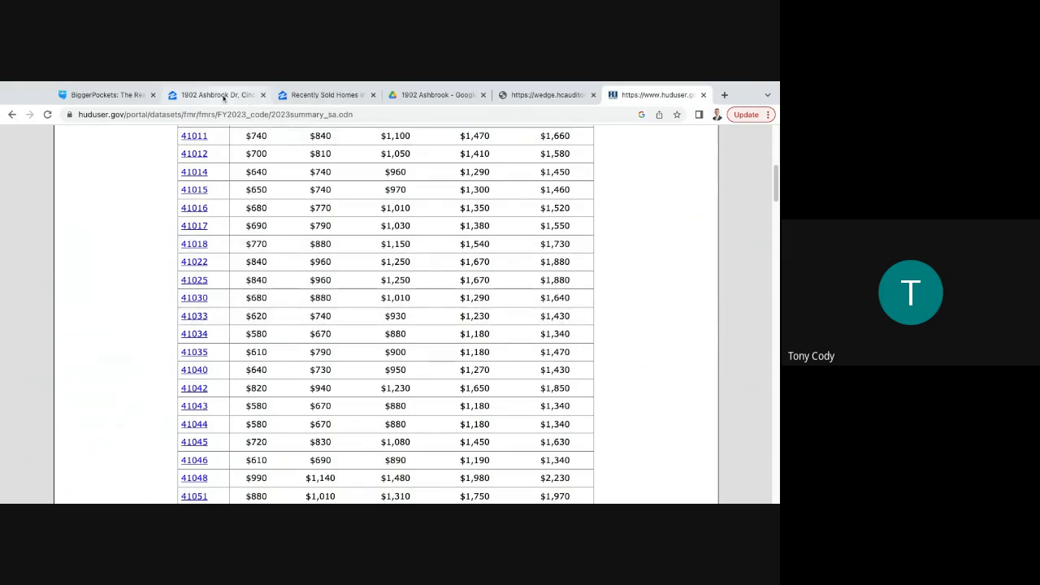
click(224, 96)
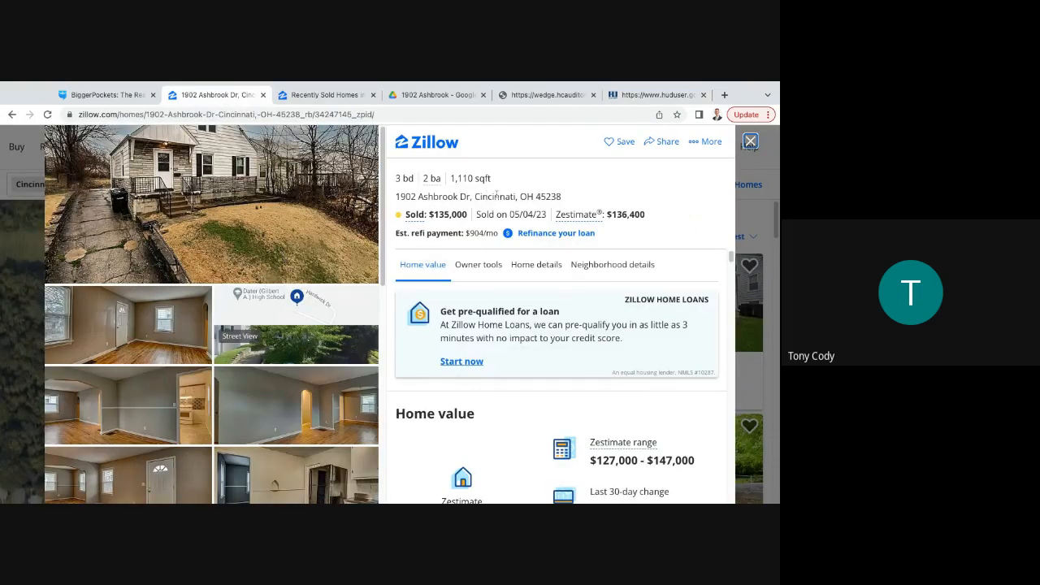
click(659, 95)
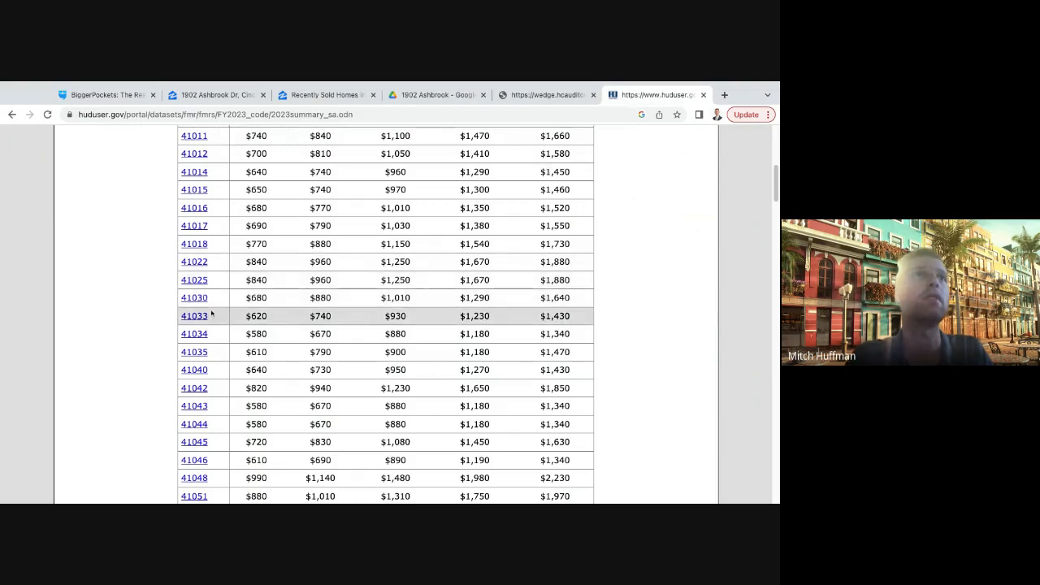
- Find ZIP code 45238 in the Cincinnati Small Area FMRs table and highlight its three-bedroom rent
scroll(214, 314, down, 5)
scroll(214, 314, down, 15)
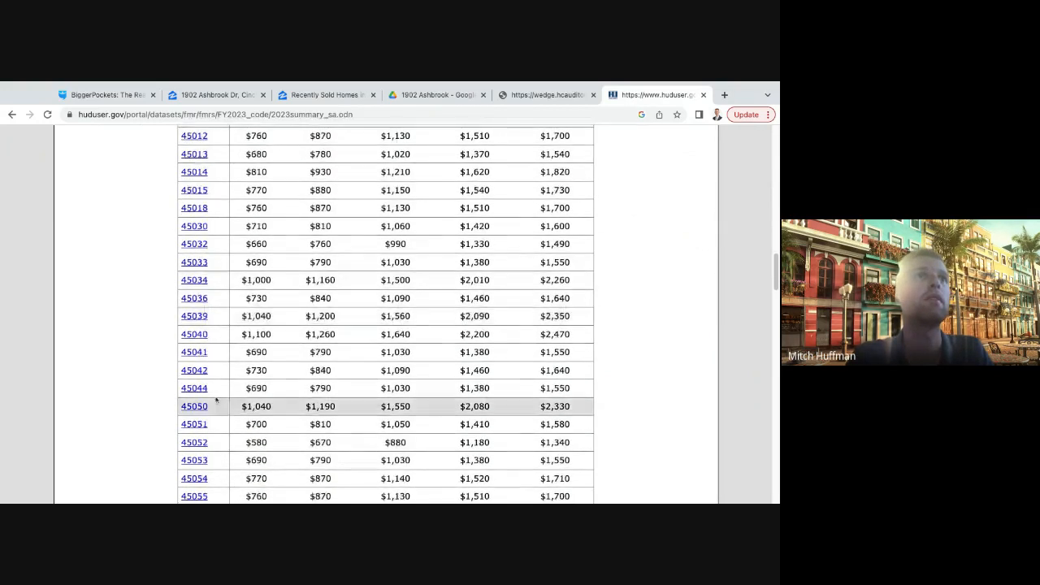
scroll(219, 422, down, 20)
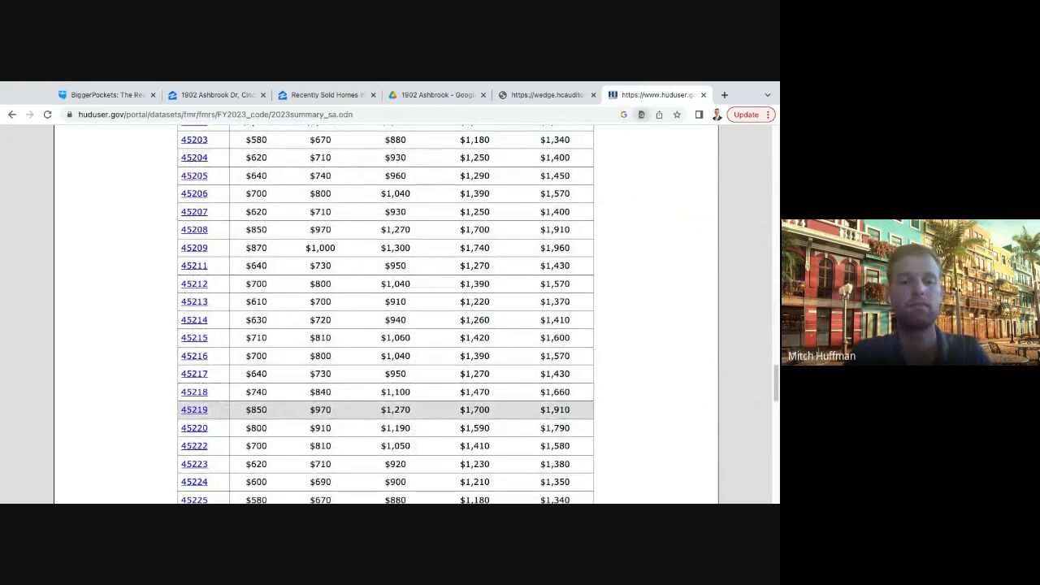
text(45238)
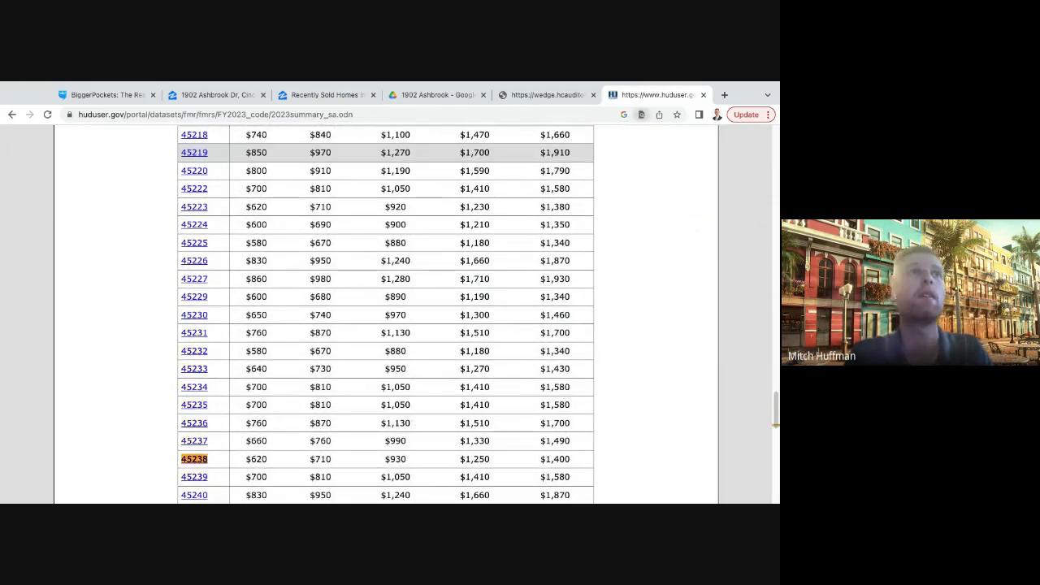
scroll(285, 373, down, 1)
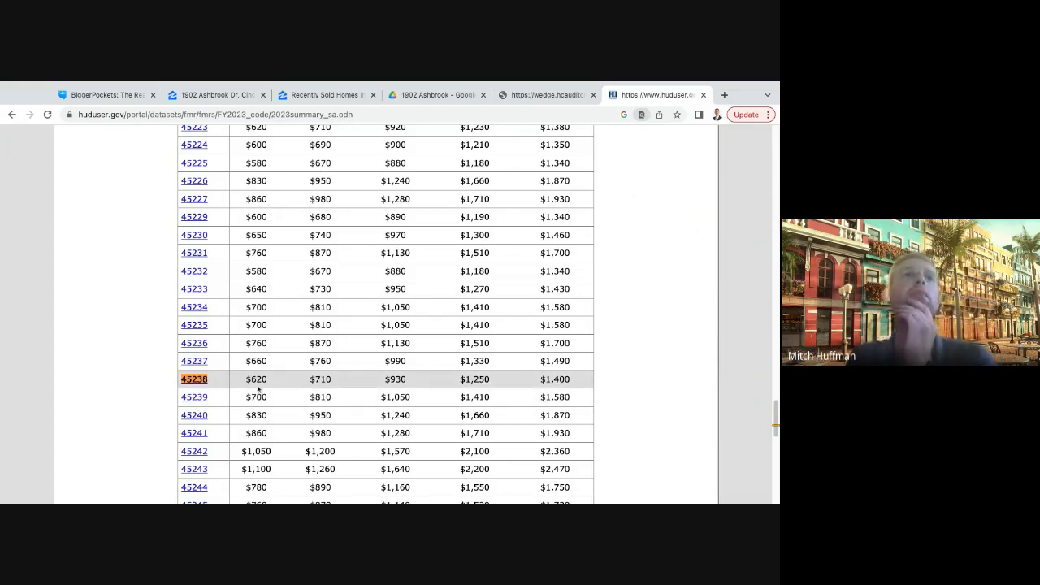
drag(247, 379, 601, 384)
click(574, 382)
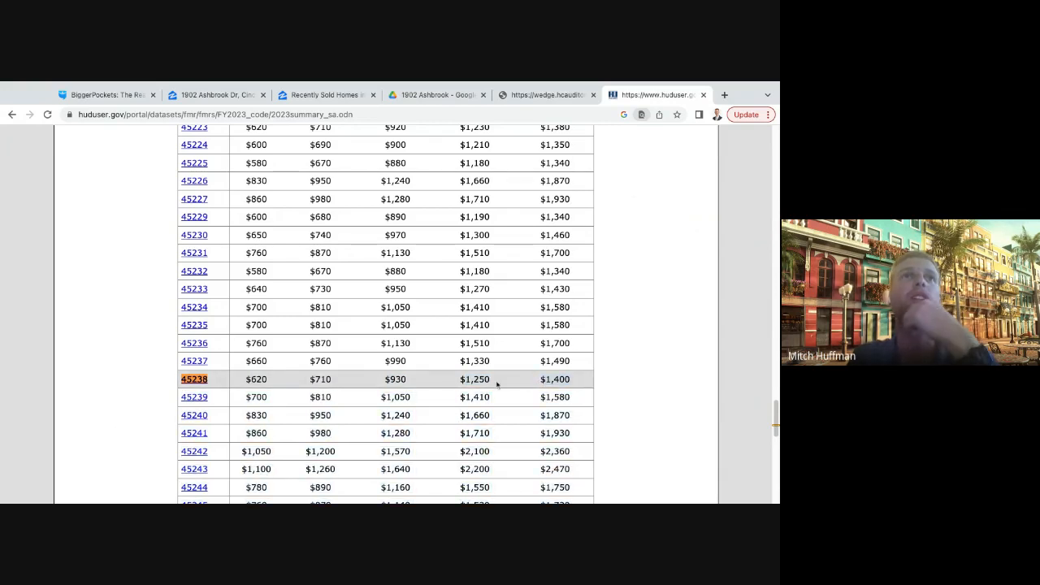
drag(490, 380, 460, 379)
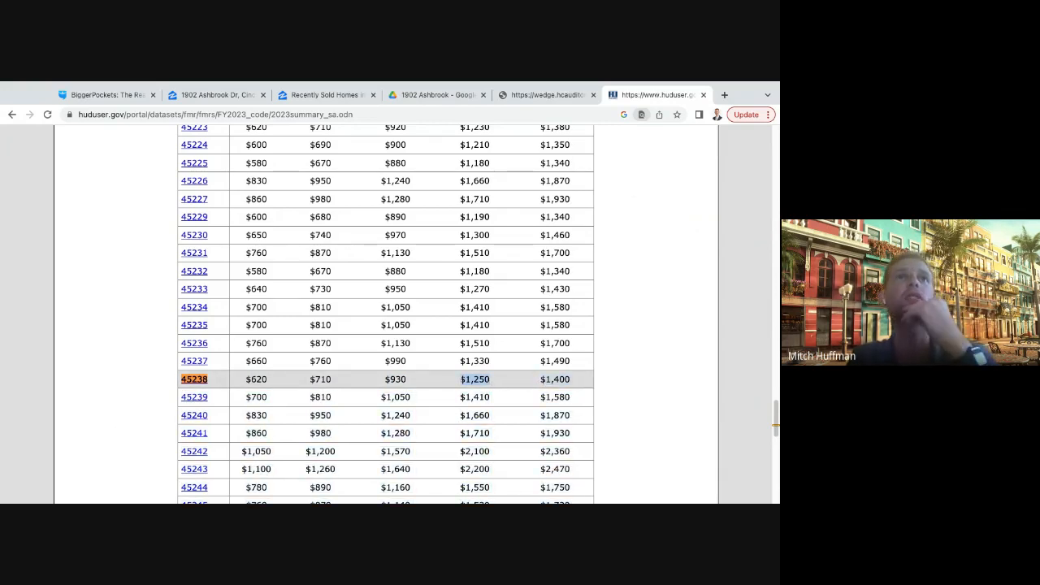
- Compare the rents in the 45238 row with the bedroom column headings of the Small Area FMRs table
scroll(475, 379, up, 20)
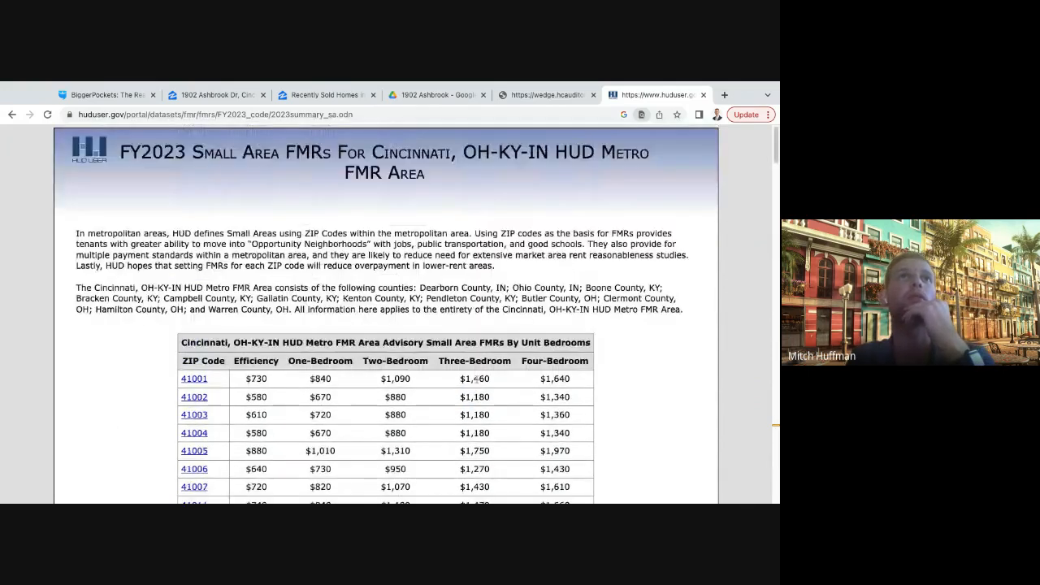
scroll(476, 379, down, 20)
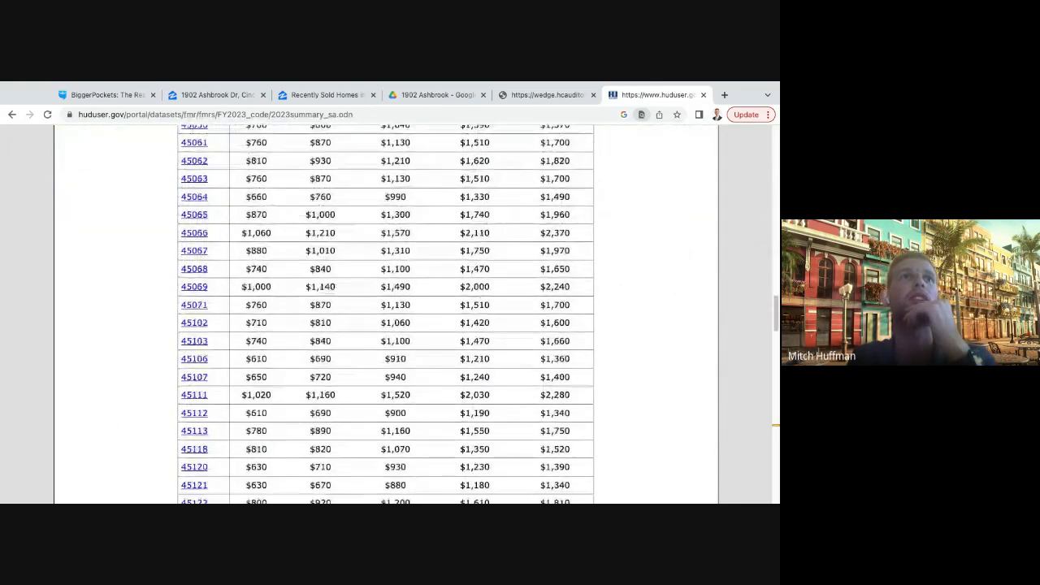
scroll(386, 314, down, 13)
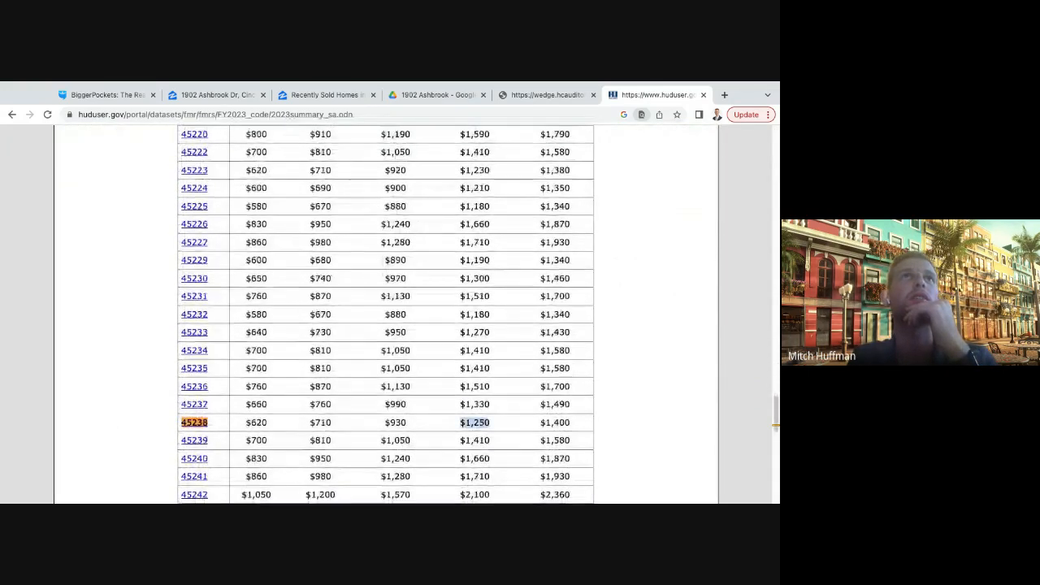
scroll(494, 336, down, 2)
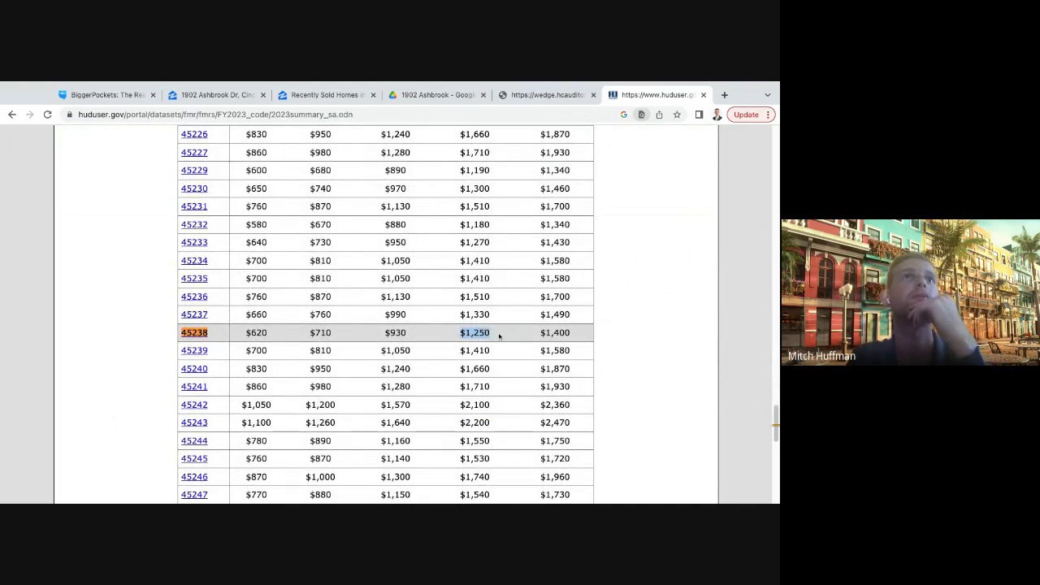
click(657, 334)
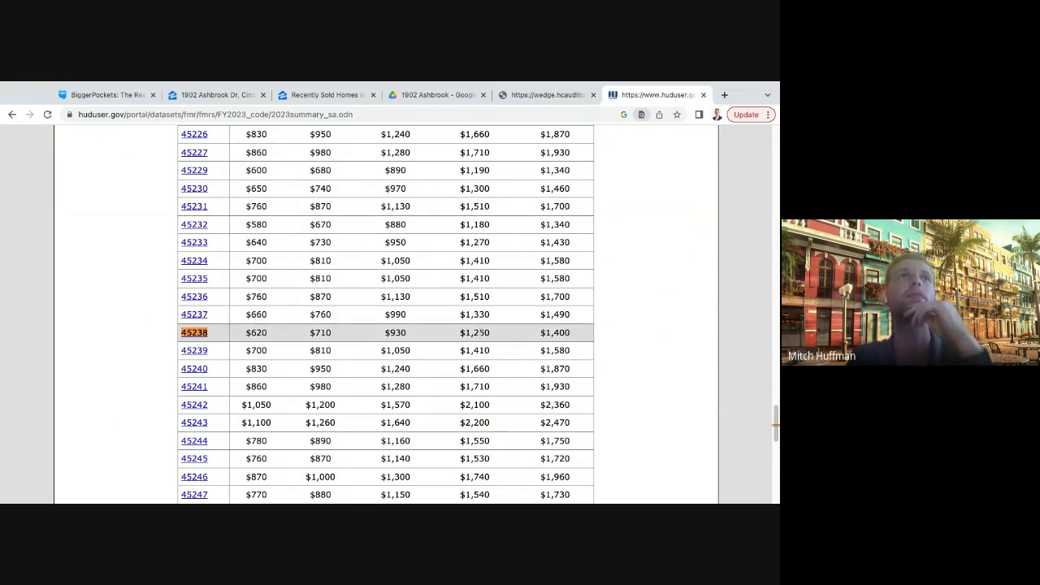
scroll(477, 332, up, 20)
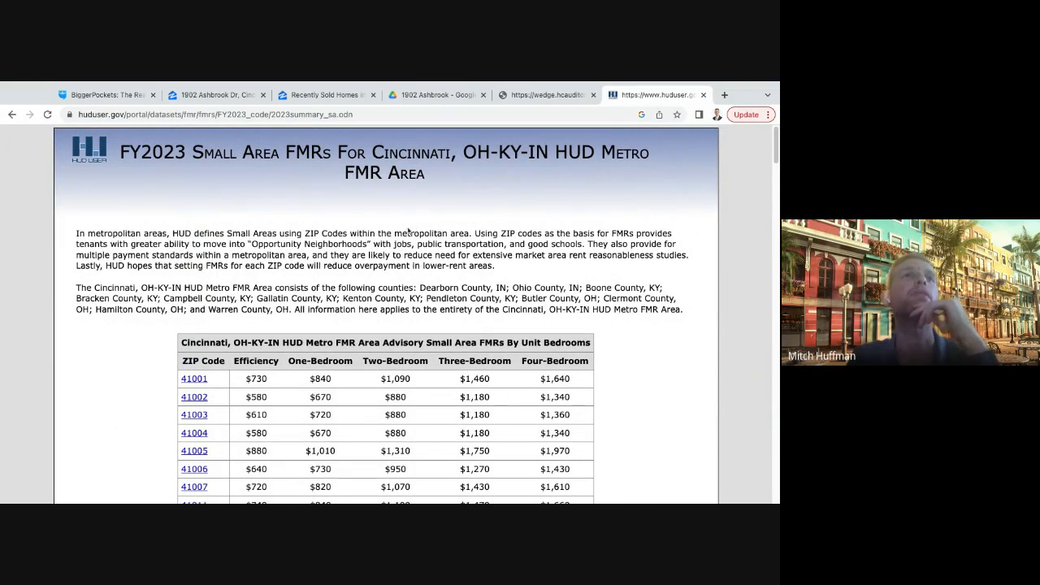
scroll(426, 253, down, 10)
scroll(426, 253, down, 15)
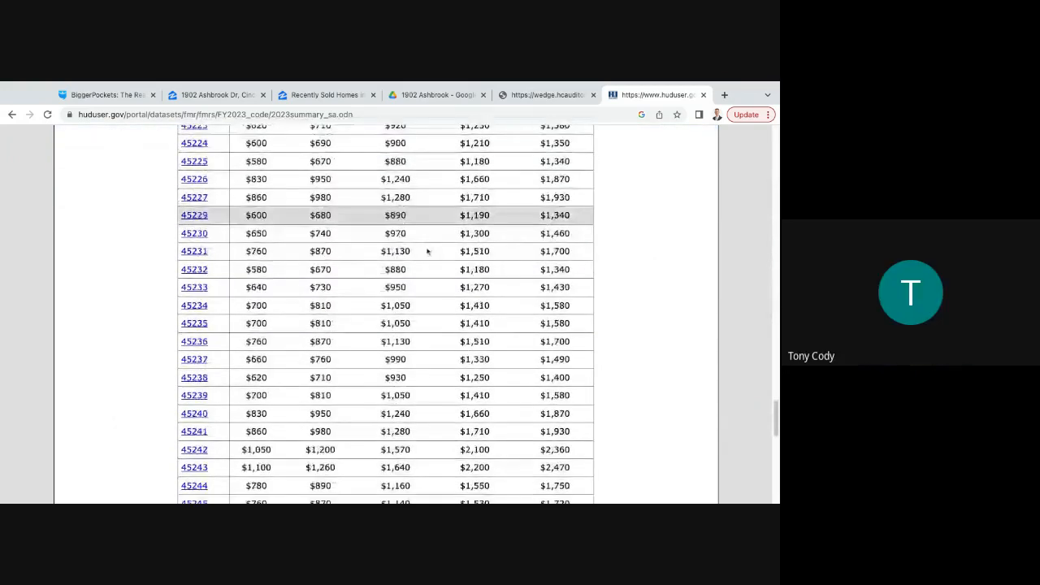
scroll(448, 274, up, 1)
scroll(447, 274, up, 15)
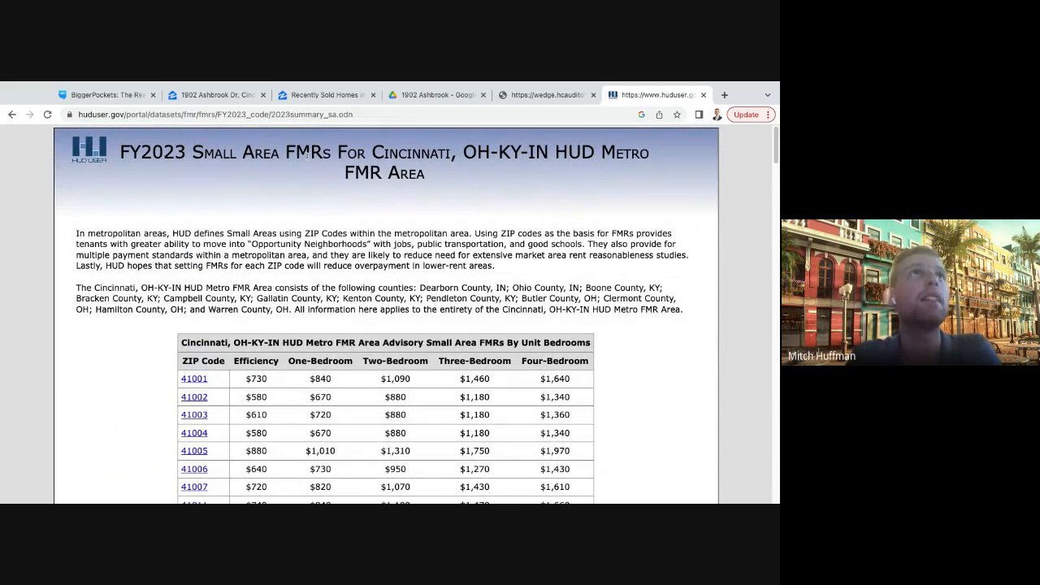
- Switch back to the BiggerPockets BRRRR calculator and set the total gross monthly rent to $1250
click(313, 96)
click(216, 95)
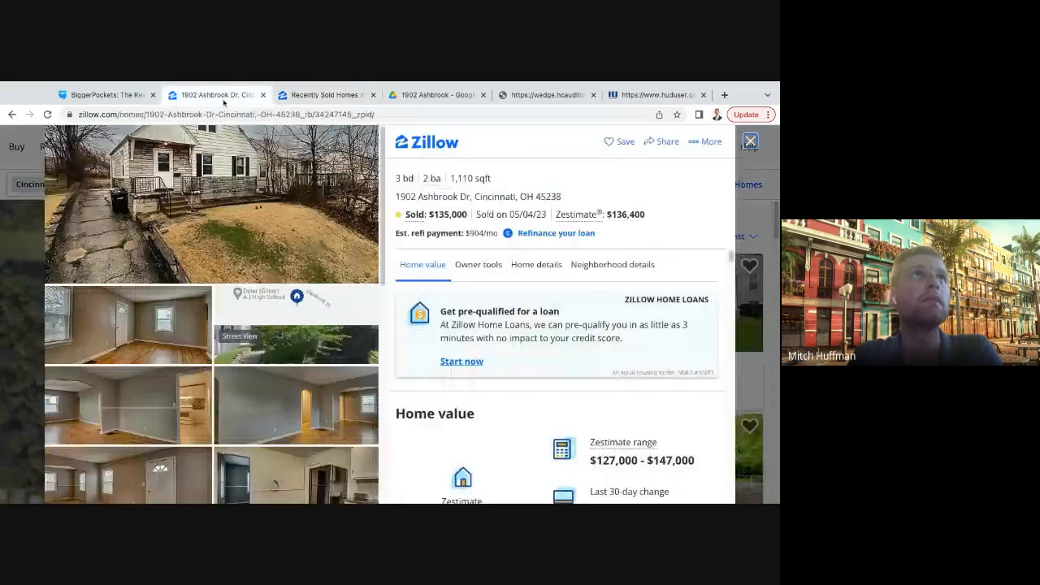
click(105, 95)
text(12)
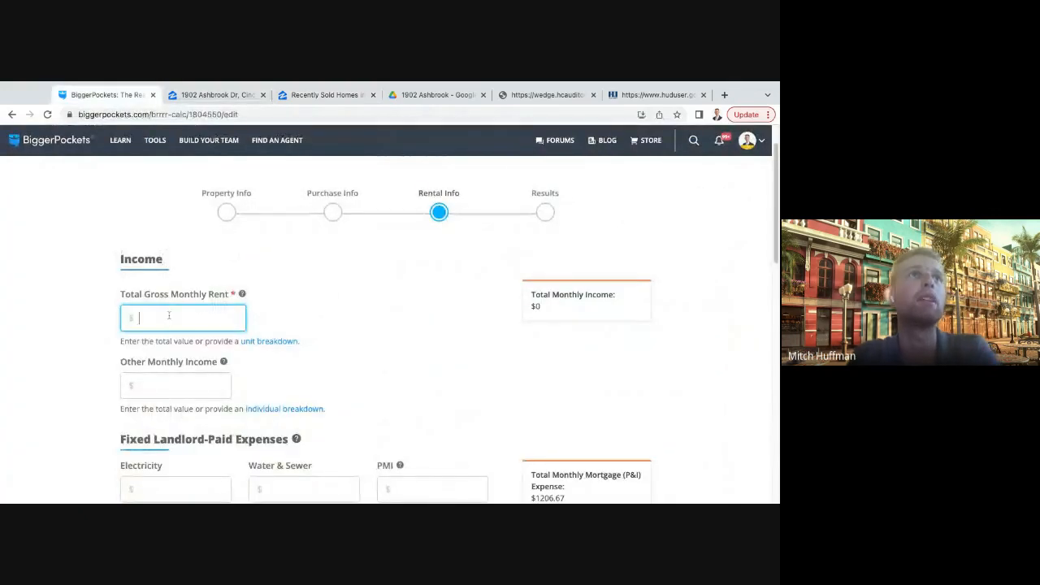
text(50)
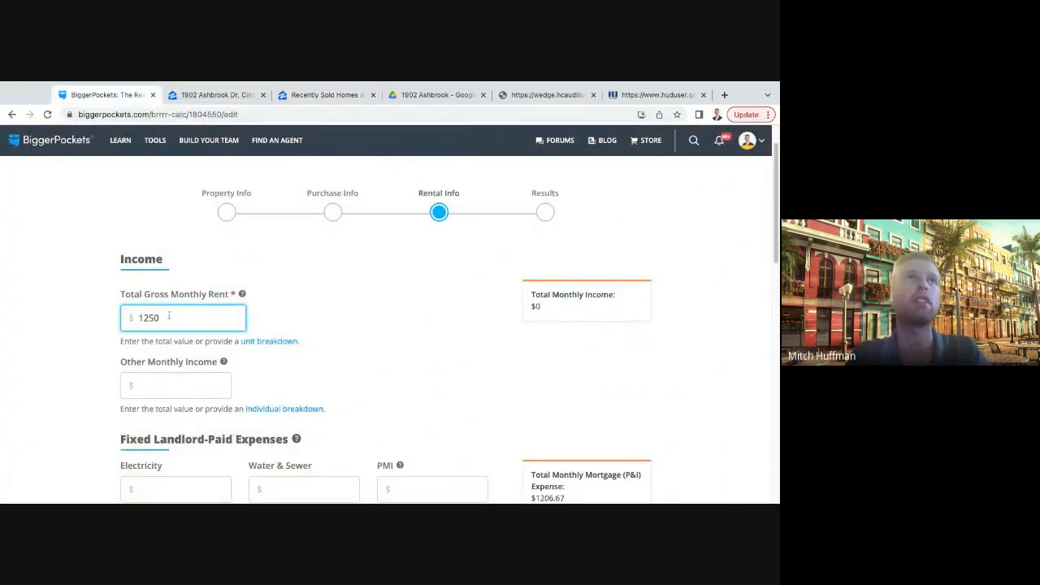
click(355, 325)
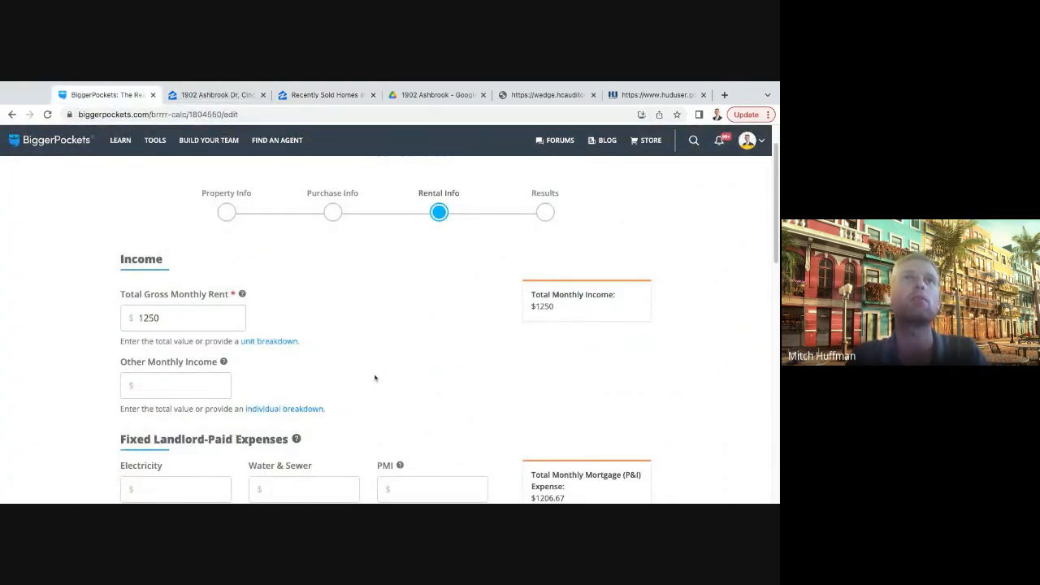
scroll(375, 378, down, 1)
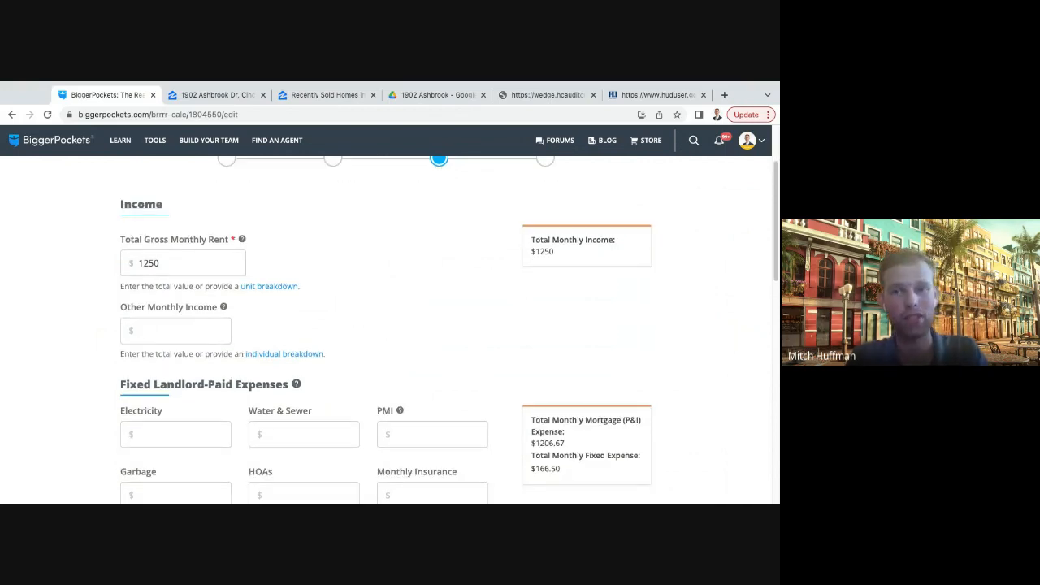
click(163, 268)
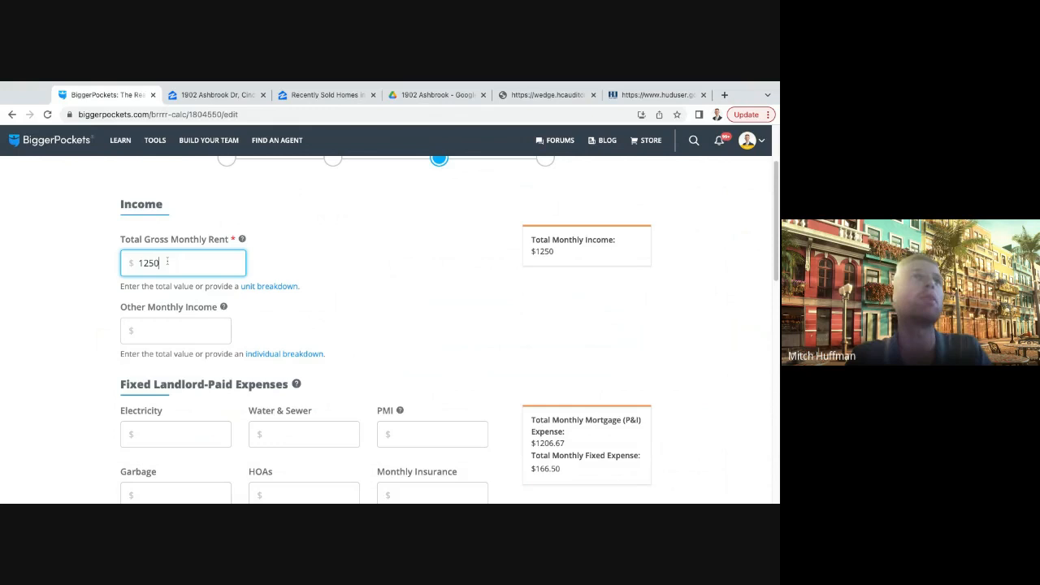
click(373, 327)
click(182, 267)
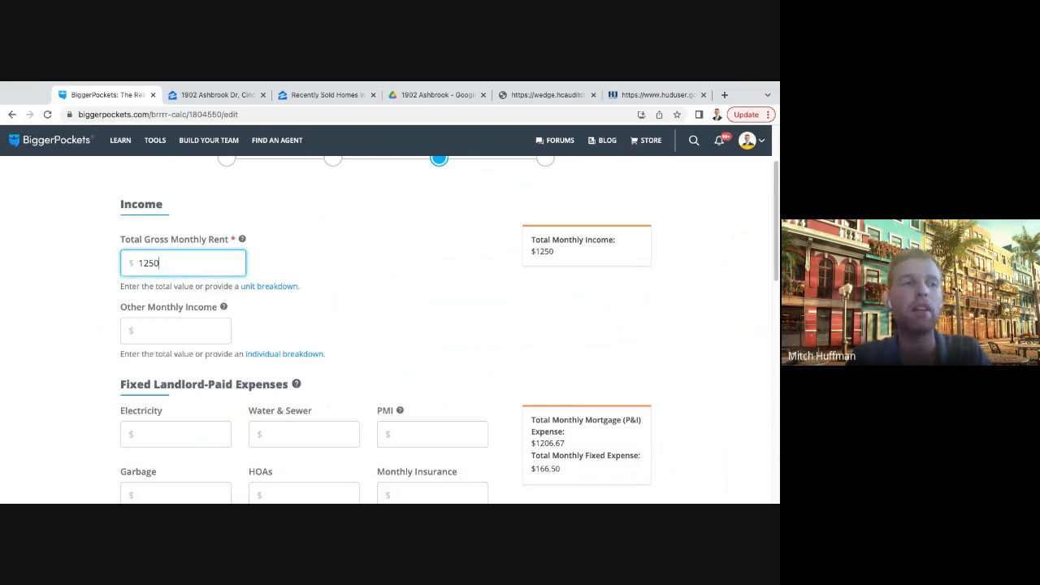
drag(172, 261, 140, 263)
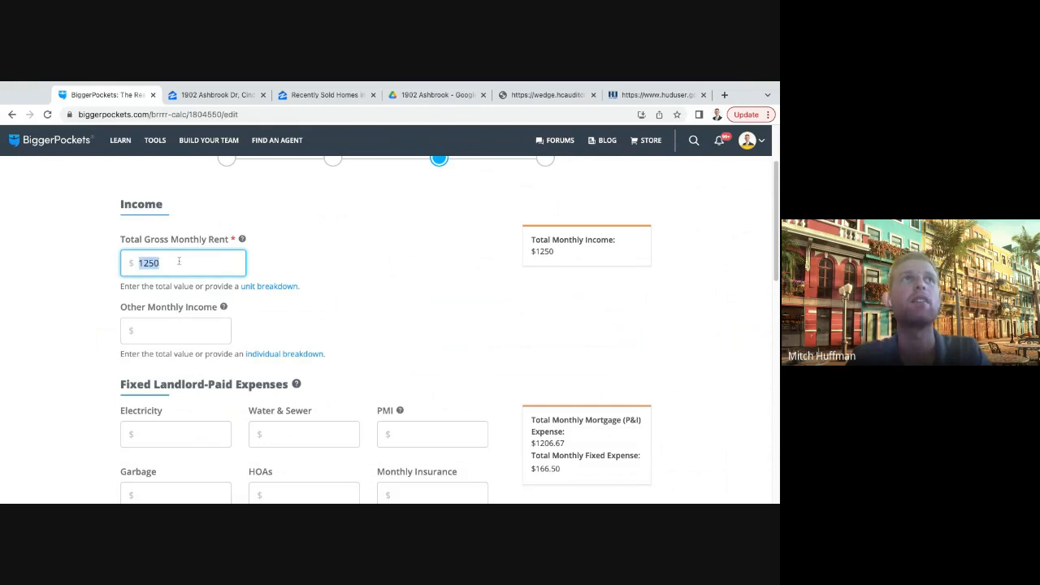
click(175, 263)
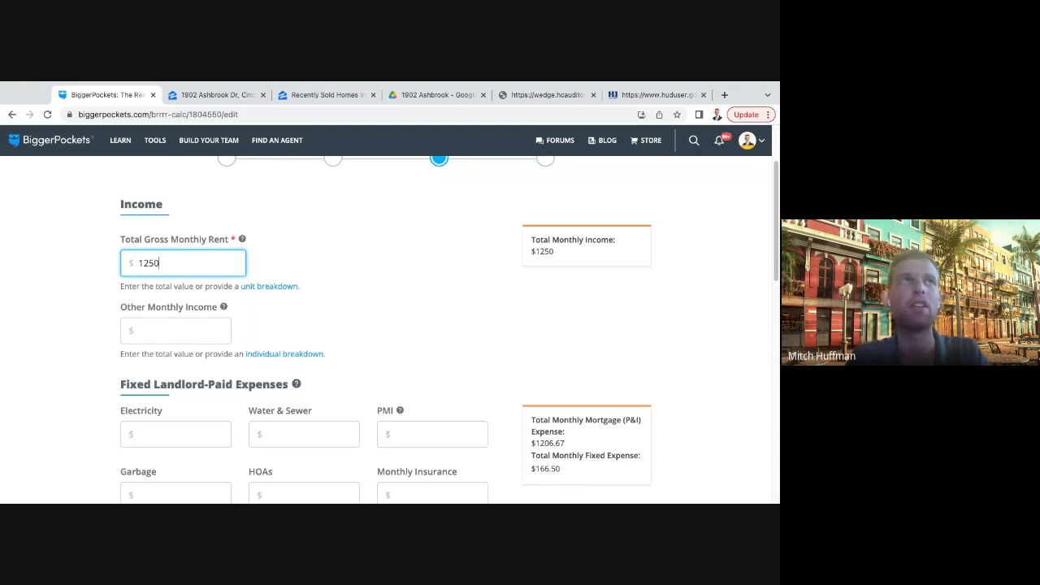
click(294, 325)
scroll(165, 241, down, 1)
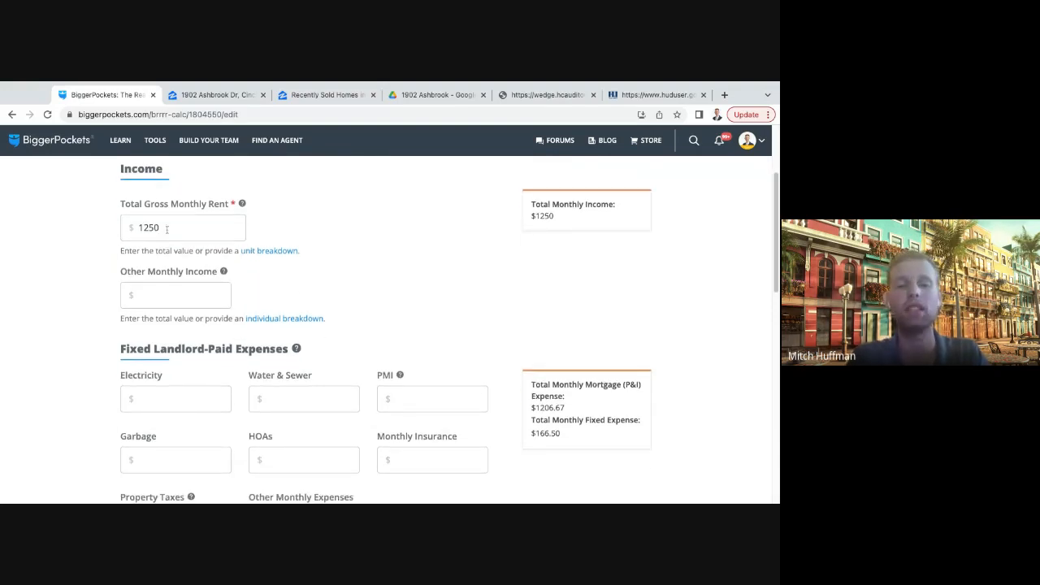
click(172, 295)
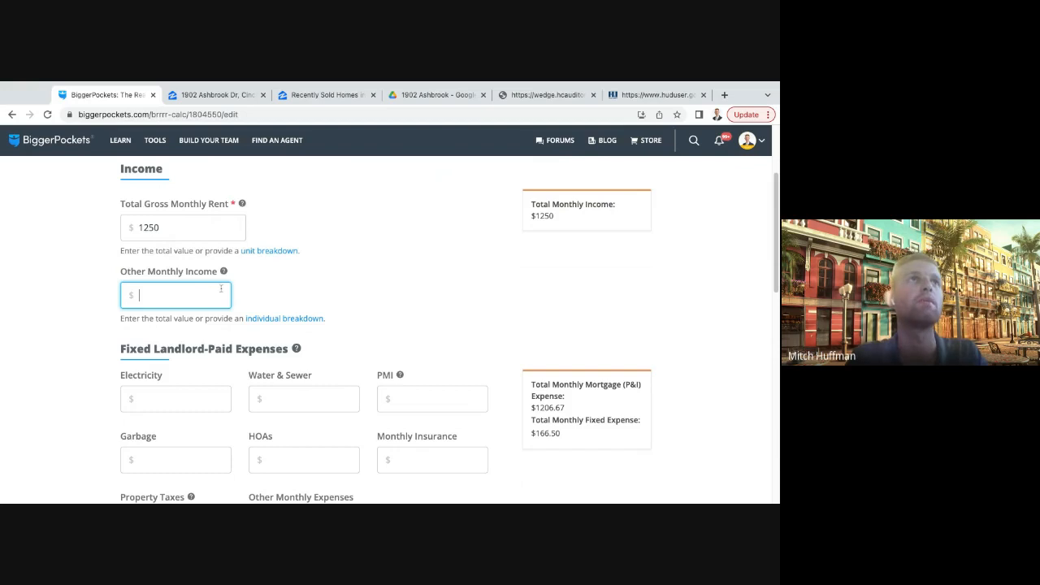
scroll(207, 236, down, 1)
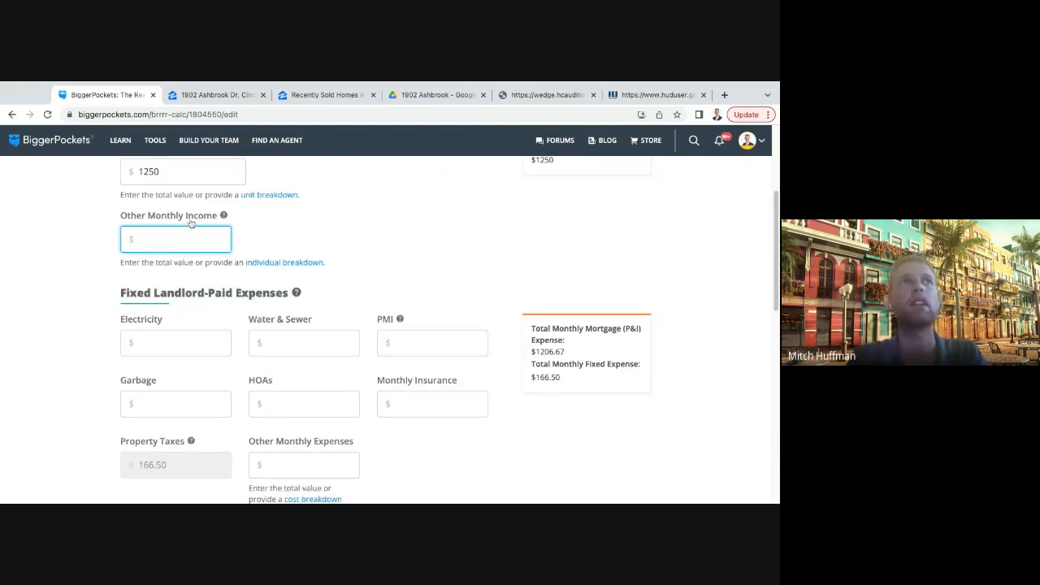
drag(118, 217, 226, 217)
click(258, 229)
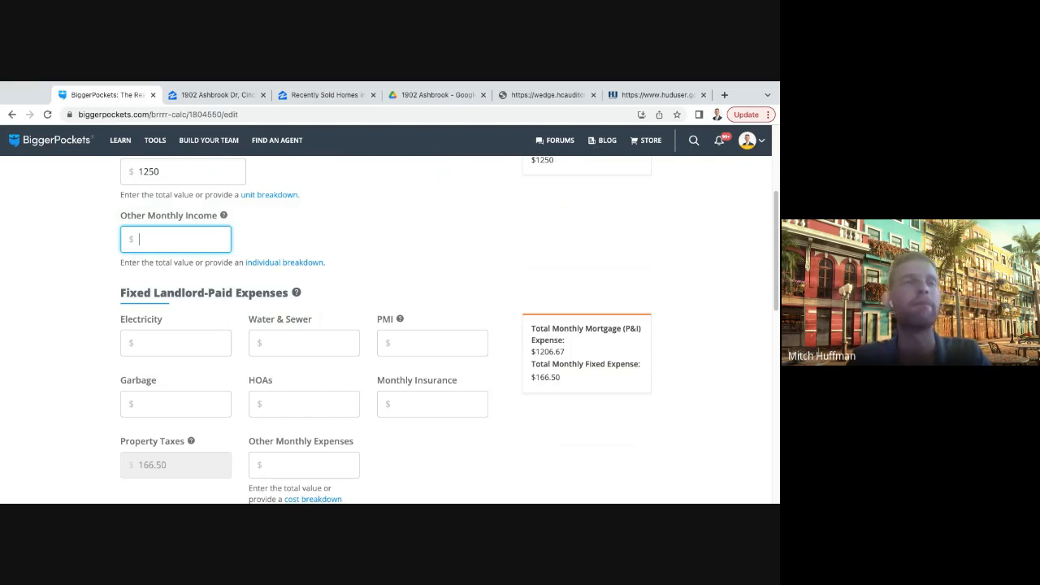
click(267, 241)
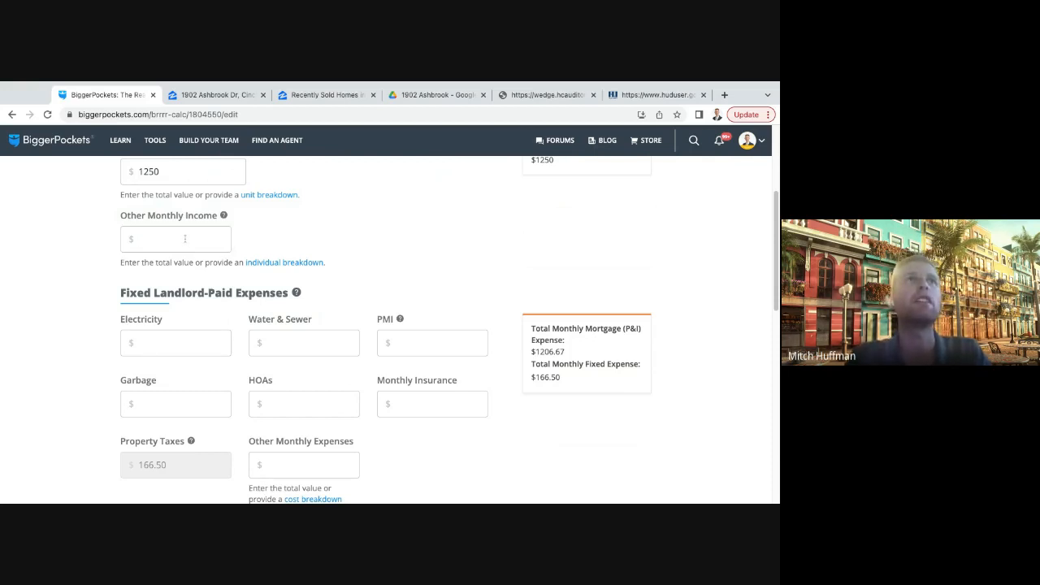
click(185, 239)
scroll(178, 252, up, 1)
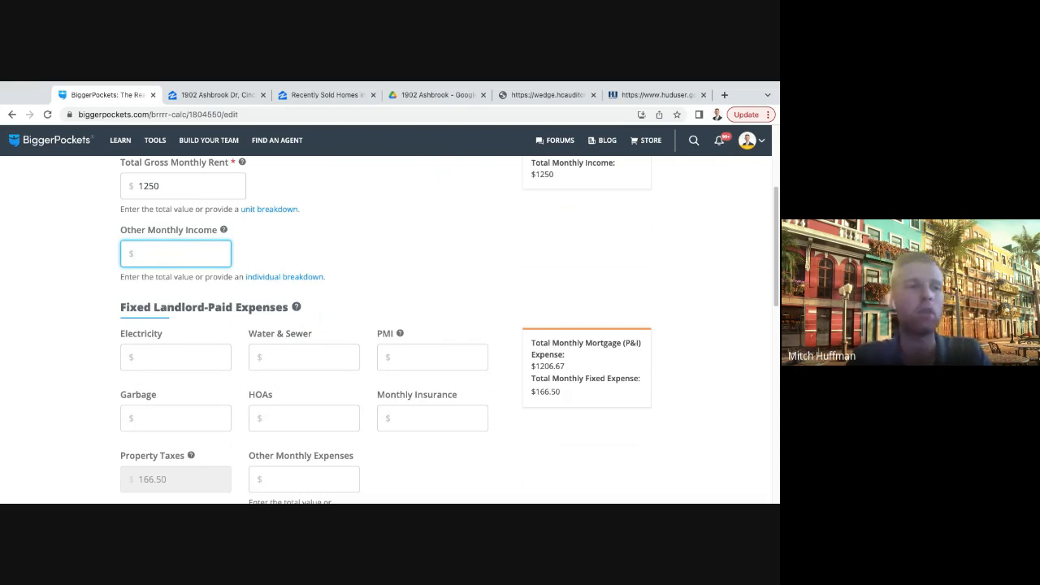
click(155, 186)
click(327, 195)
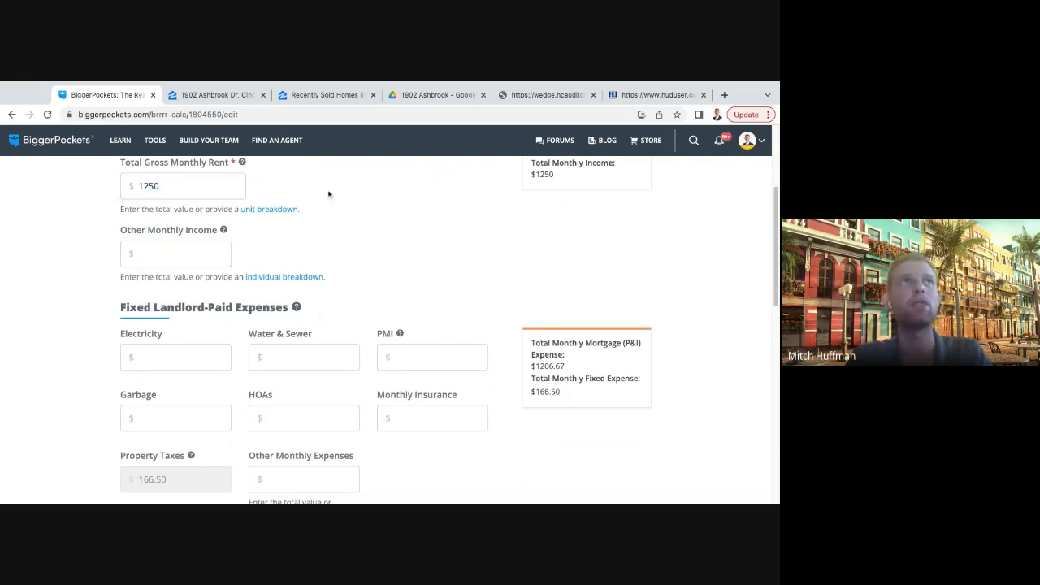
- Go through the electricity, water and sewer, PMI, garbage and HOA fields of the fixed landlord-paid expenses
scroll(309, 220, down, 2)
scroll(258, 243, down, 1)
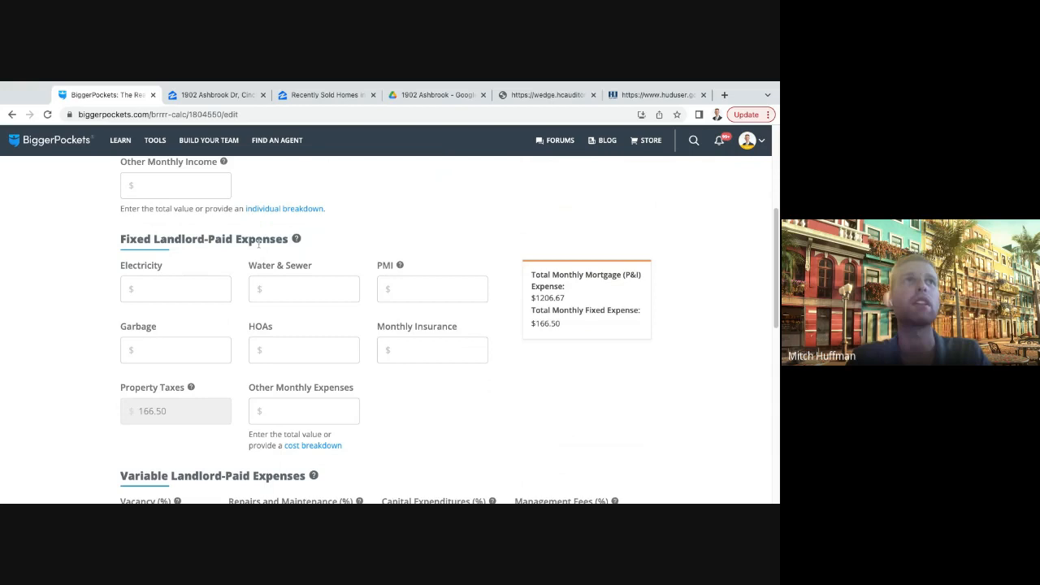
click(183, 294)
click(223, 239)
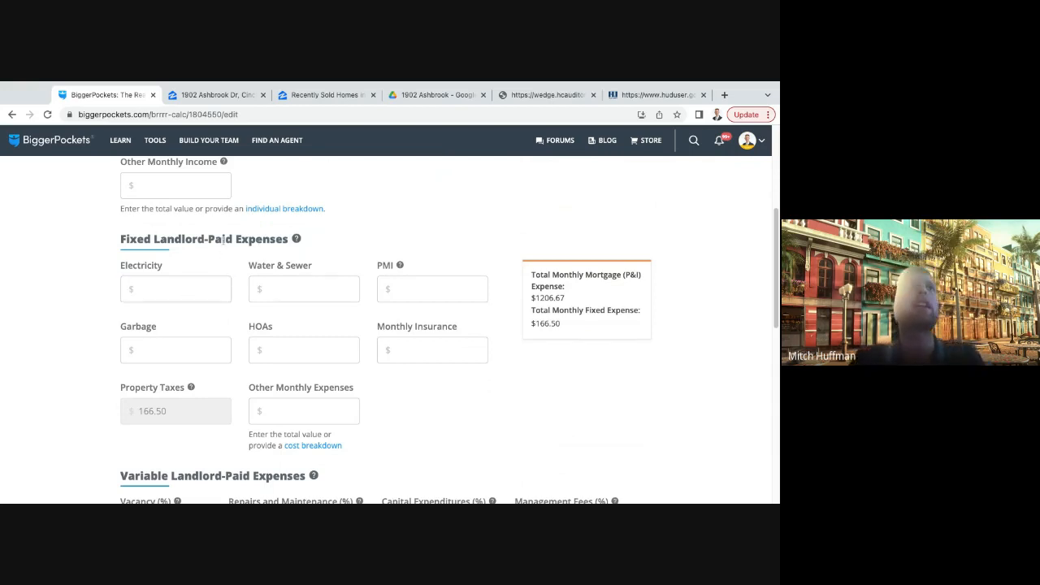
scroll(224, 239, down, 1)
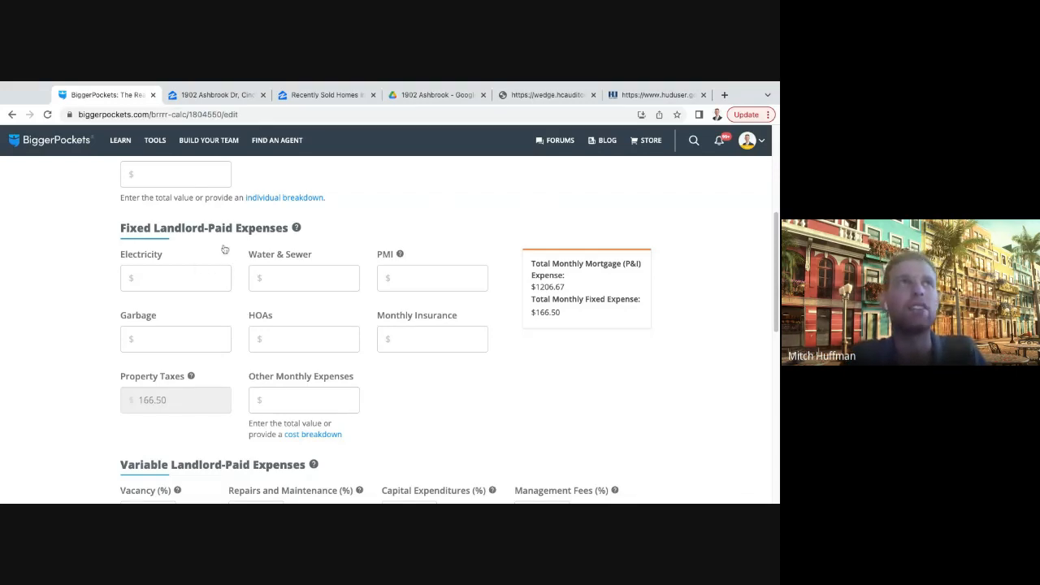
click(165, 281)
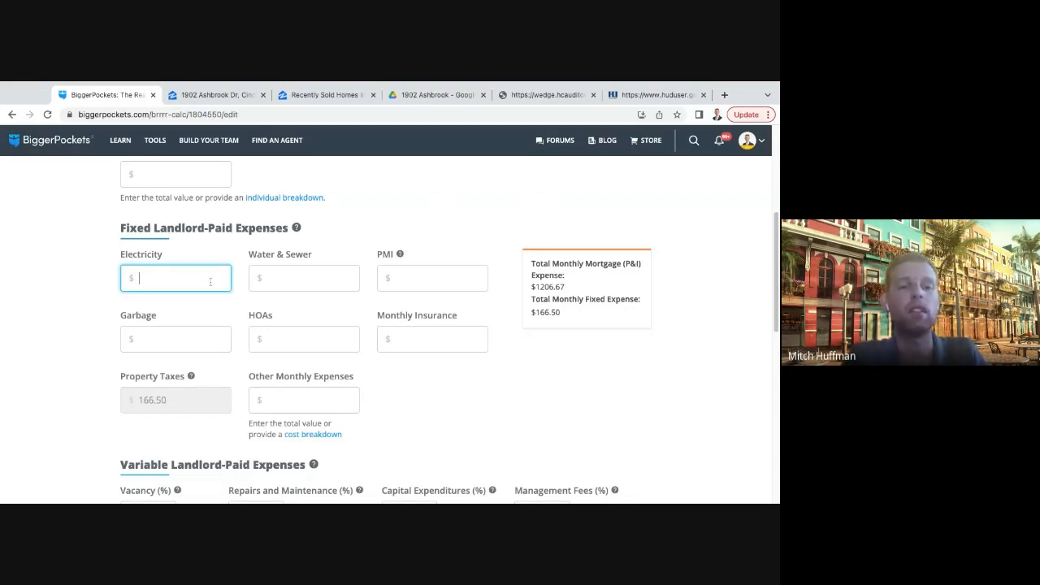
click(306, 276)
click(416, 277)
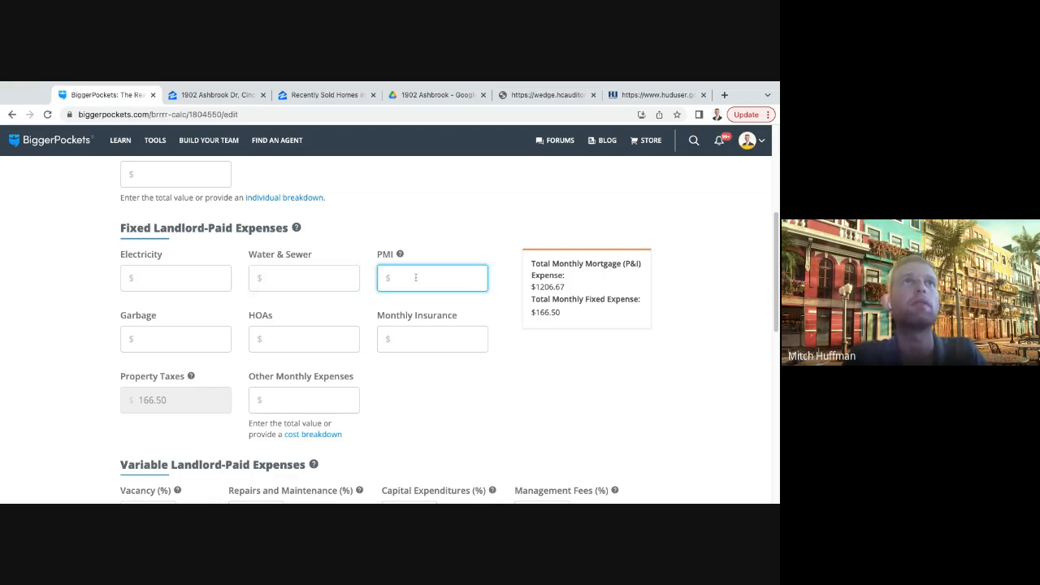
click(195, 336)
click(311, 333)
- Set the monthly insurance in the fixed landlord-paid expenses to $120
click(442, 339)
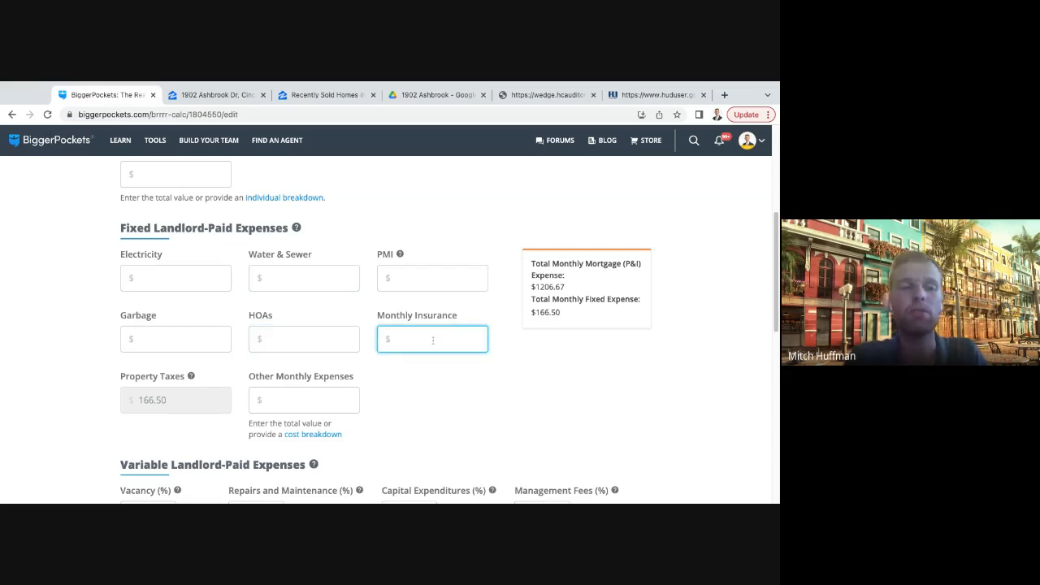
text(1500)
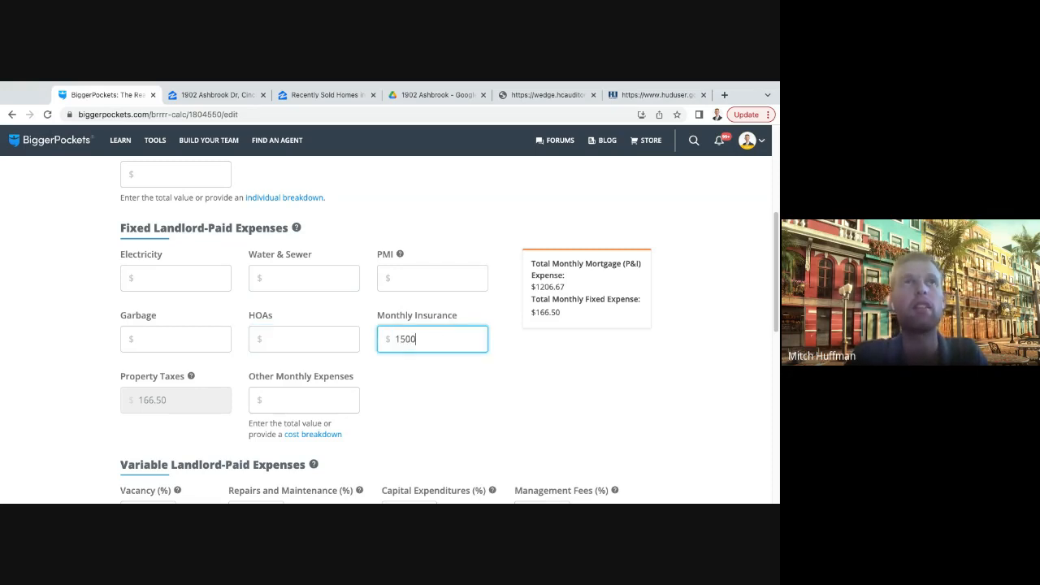
key(BackSpace)
key(BackSpace)
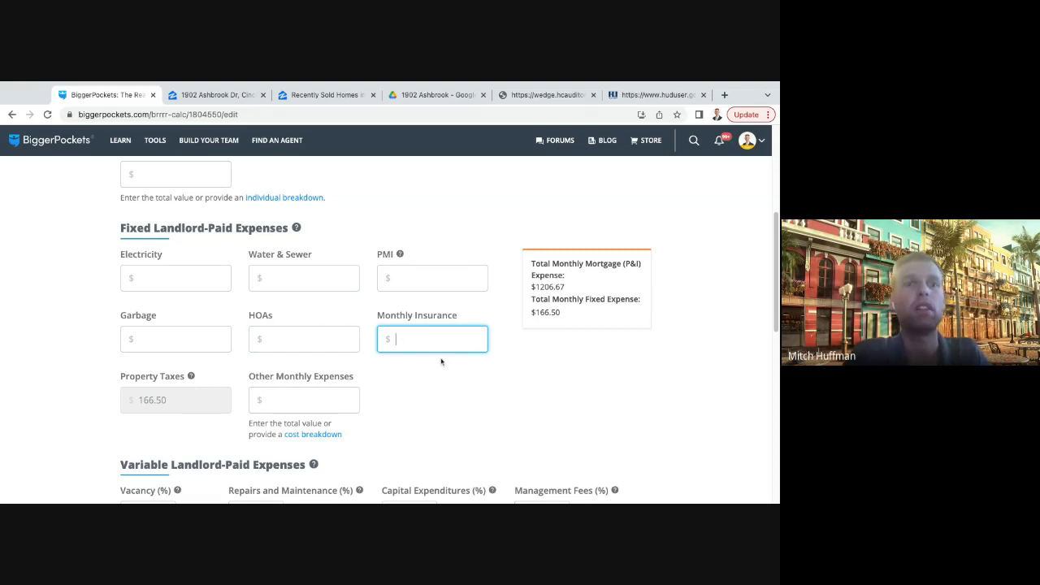
text(120)
click(448, 393)
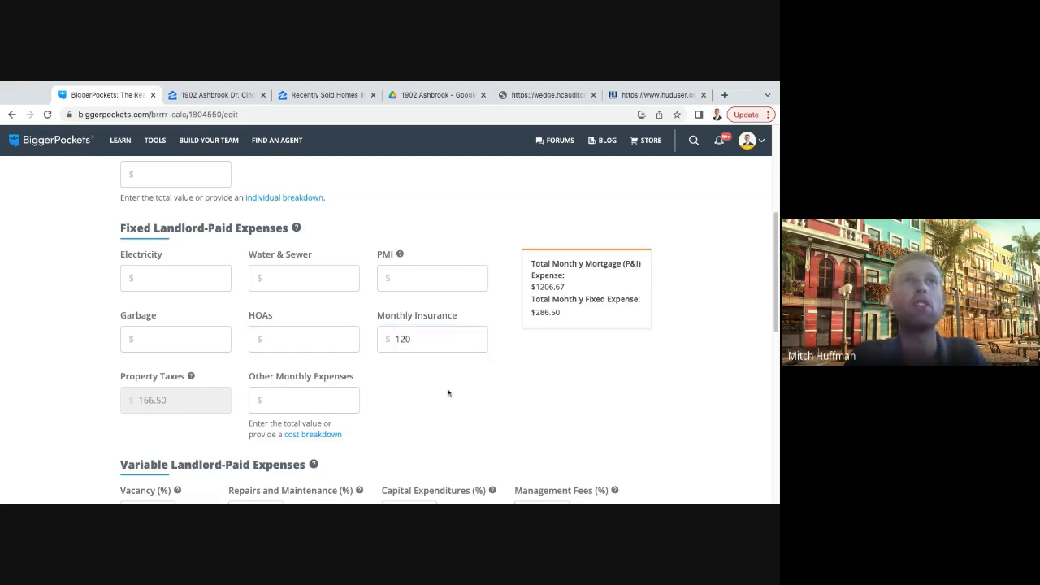
- Examine the Other Monthly Expenses field among the fixed landlord-paid expenses
scroll(402, 374, down, 2)
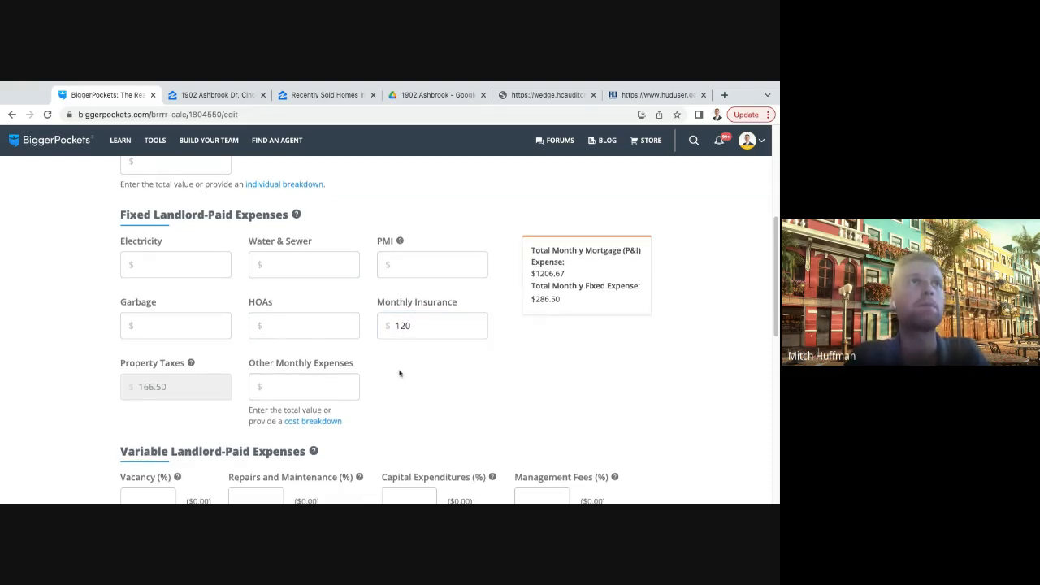
click(330, 317)
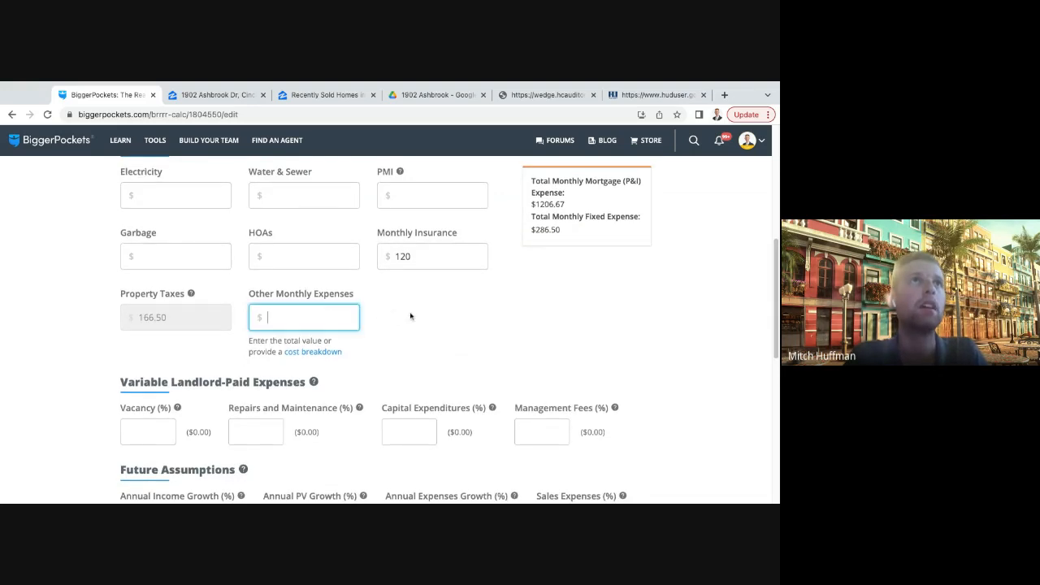
click(370, 321)
scroll(288, 327, up, 1)
click(290, 327)
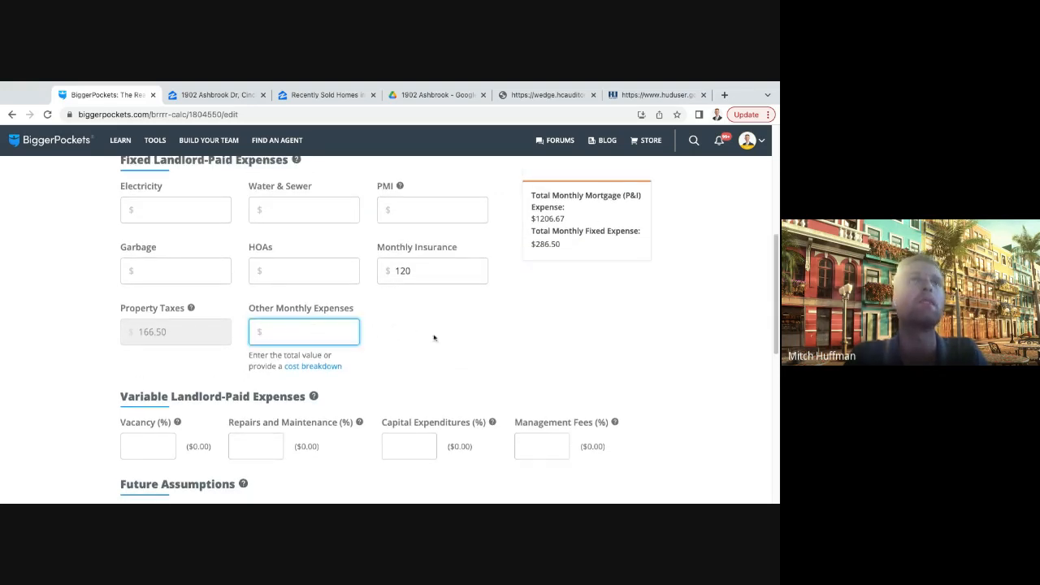
scroll(390, 330, up, 1)
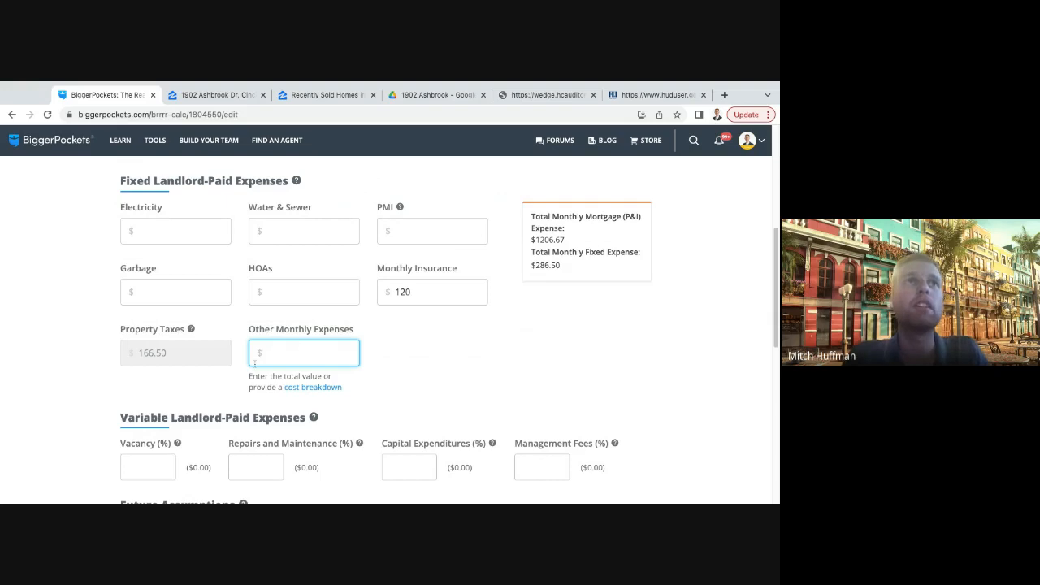
click(247, 328)
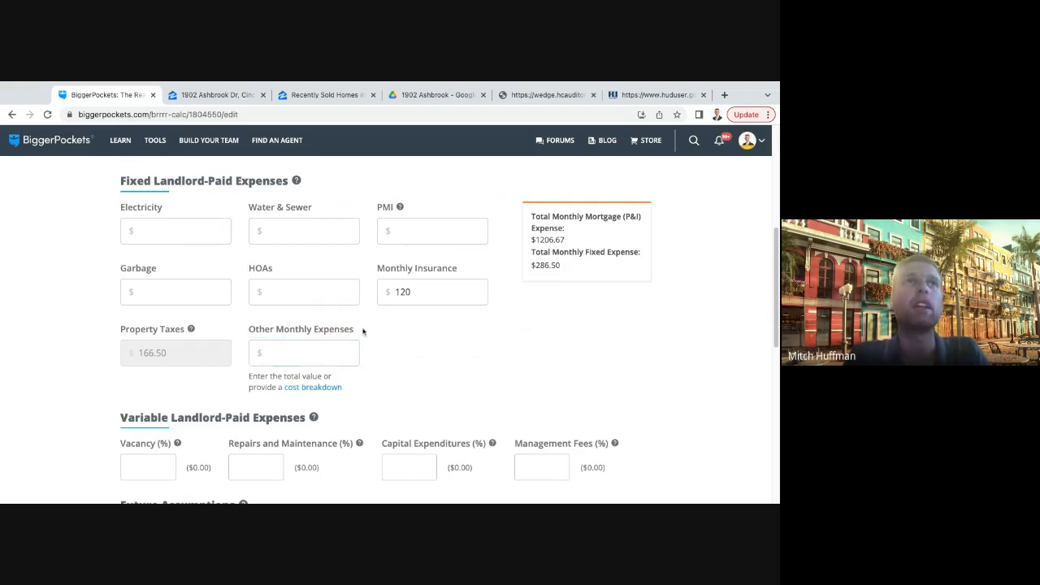
drag(362, 330, 250, 332)
click(422, 336)
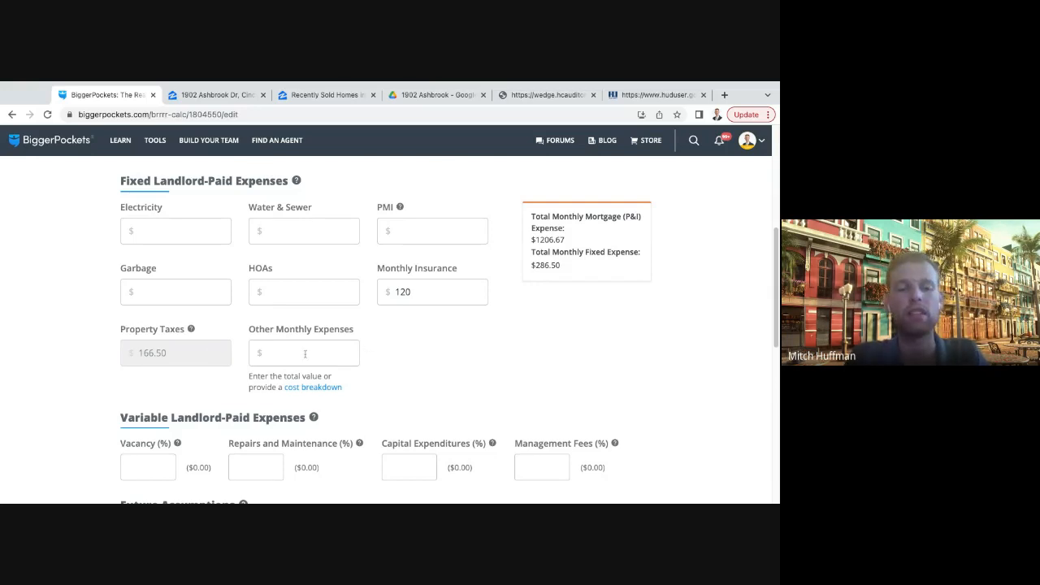
- Set the vacancy rate in the variable landlord-paid expenses to 6%
scroll(412, 358, down, 3)
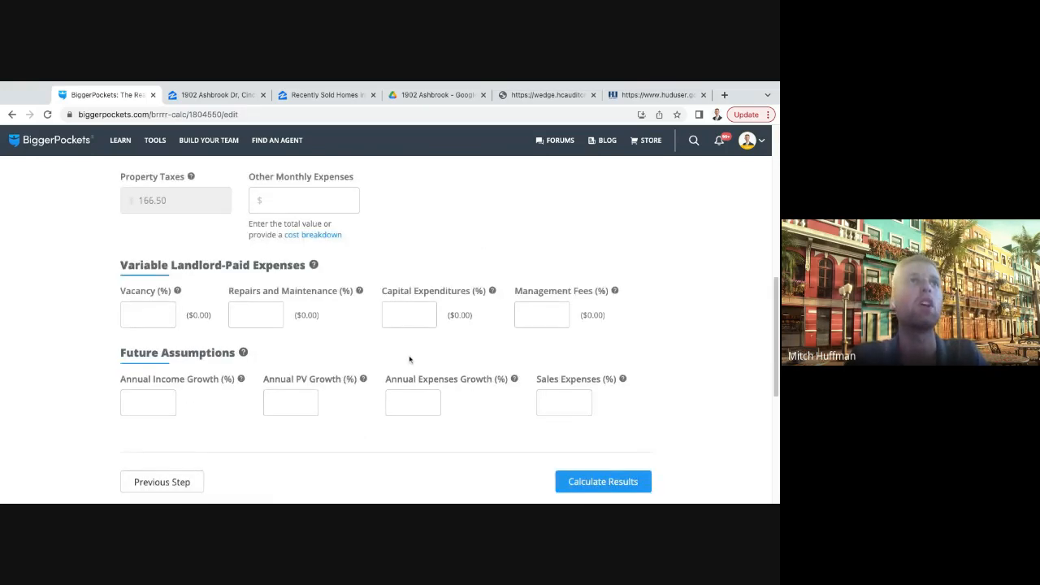
click(158, 300)
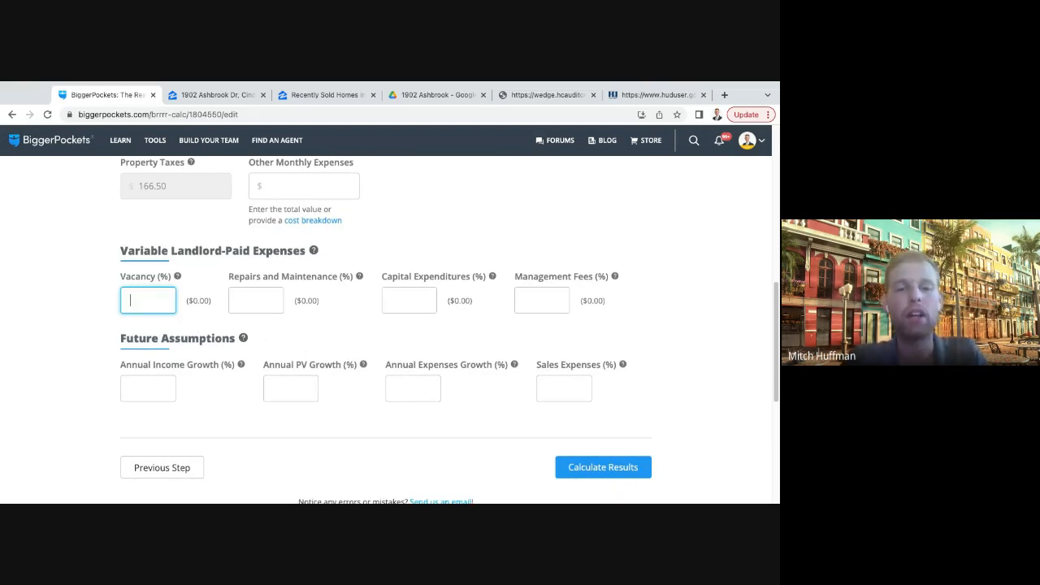
text(6)
click(281, 324)
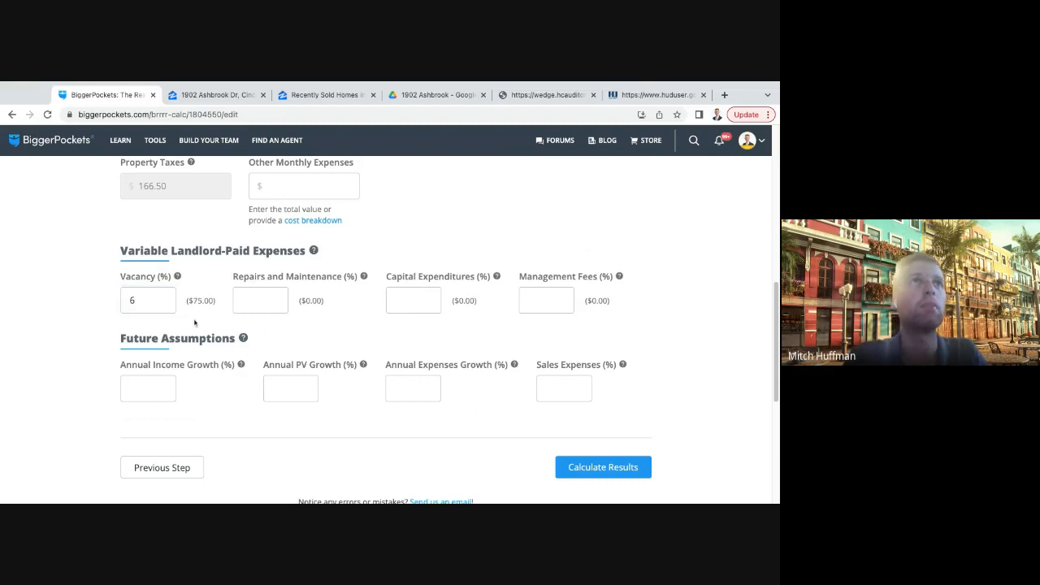
- Compare the calculated monthly vacancy amount with the total gross monthly rent entered for the property
mouse_move(193, 302)
mouse_down()
mouse_move(217, 303)
mouse_move(187, 301)
mouse_up()
click(216, 302)
scroll(219, 304, up, 1)
click(219, 304)
scroll(210, 302, up, 6)
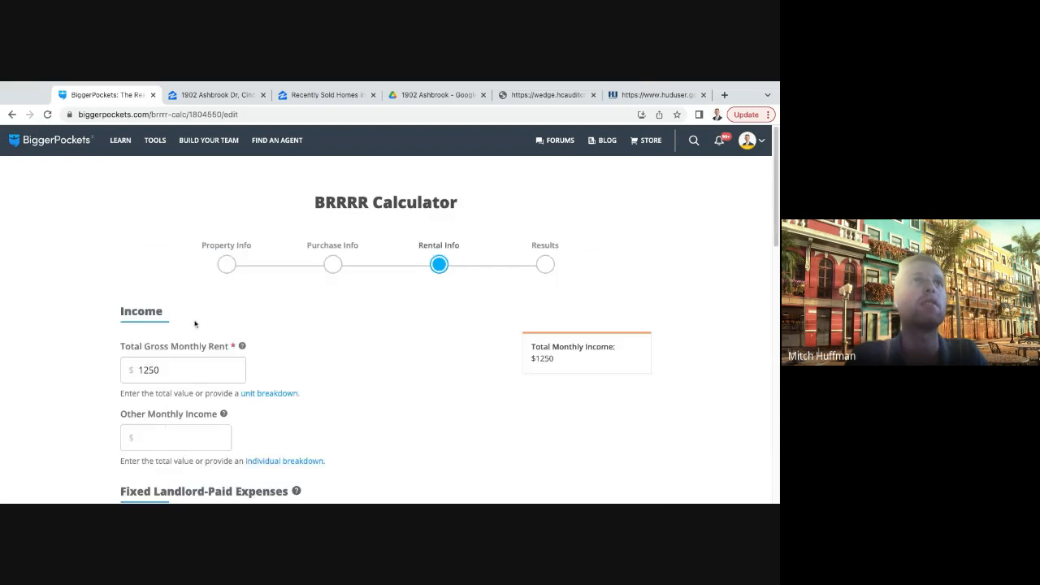
scroll(173, 358, down, 5)
scroll(179, 358, down, 2)
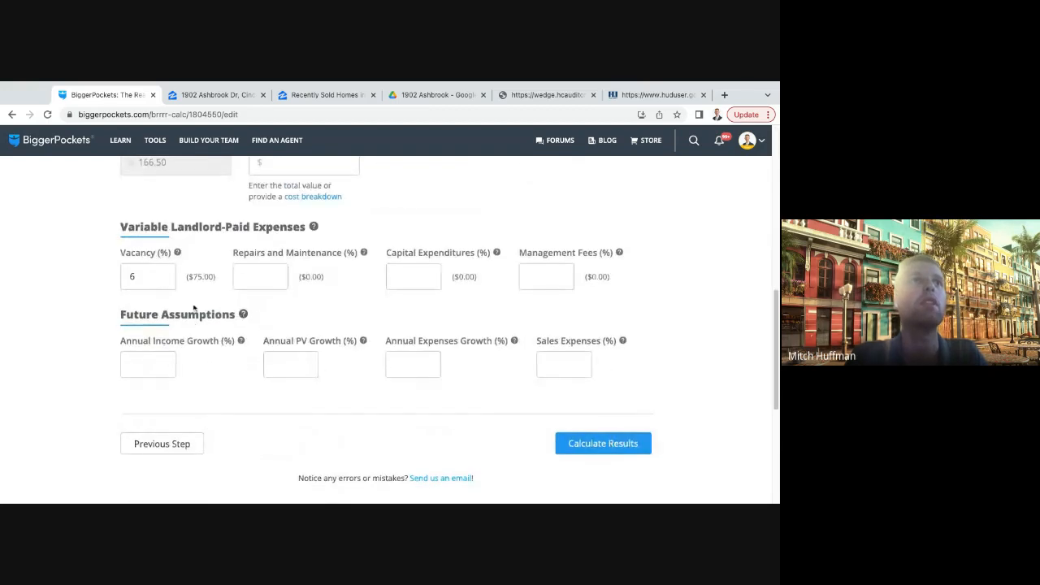
drag(187, 277, 216, 277)
click(229, 285)
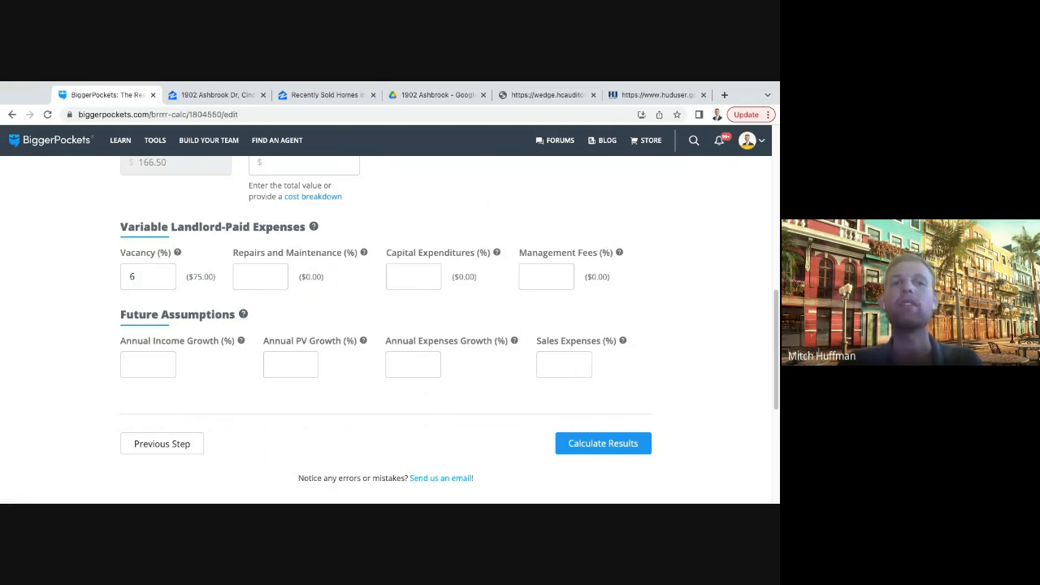
- Set the vacancy rate to 10% and submit the rental information to update the report
click(140, 278)
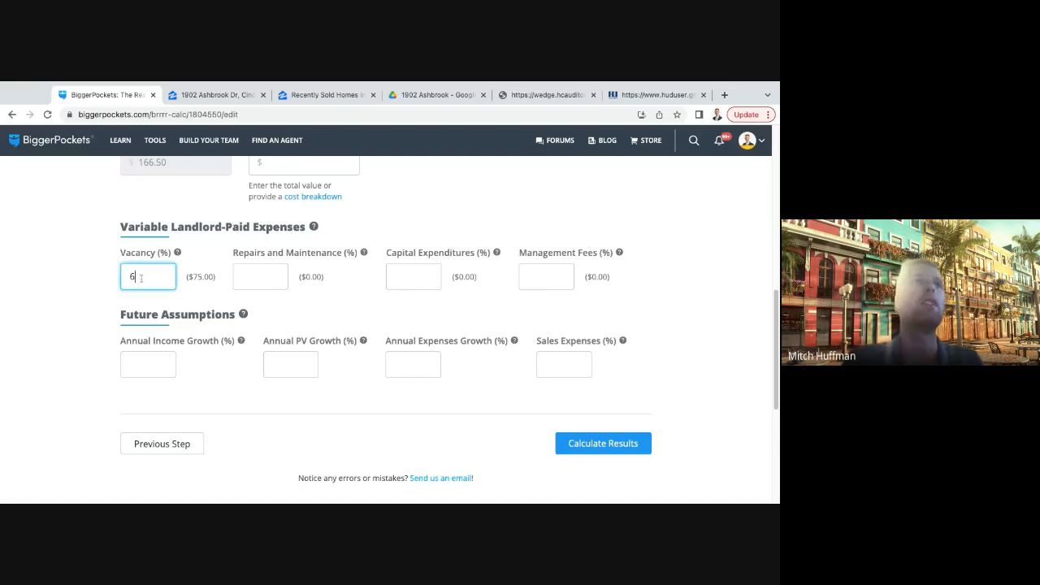
key(BackSpace)
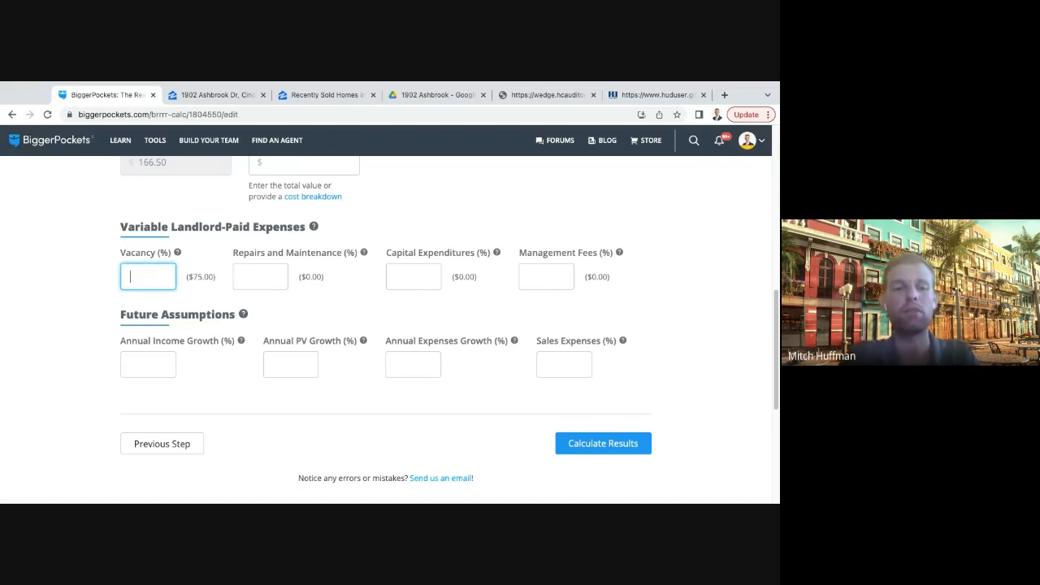
text(5)
key(BackSpace)
text(1)
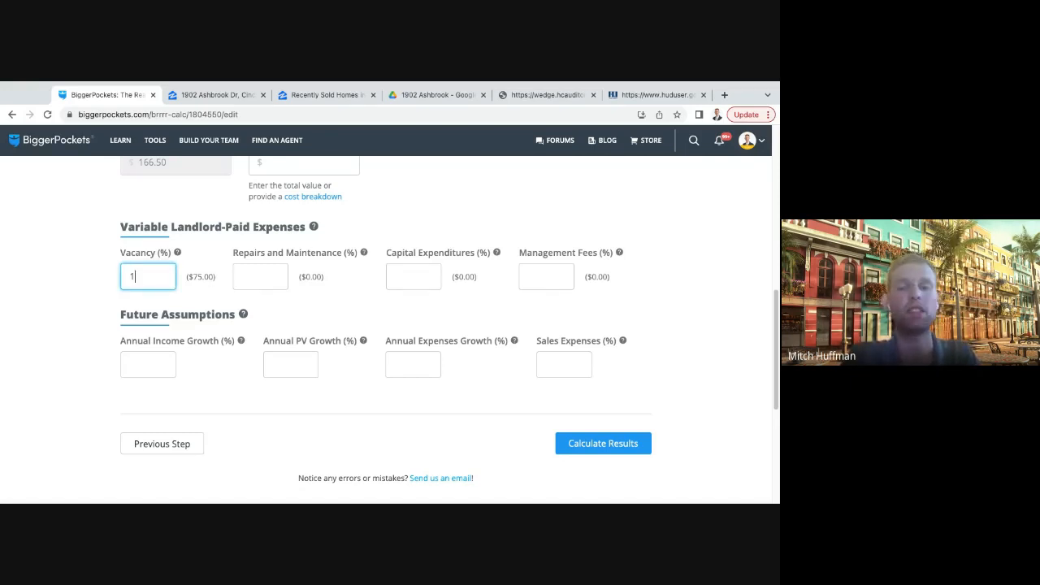
text(0)
key(Return)
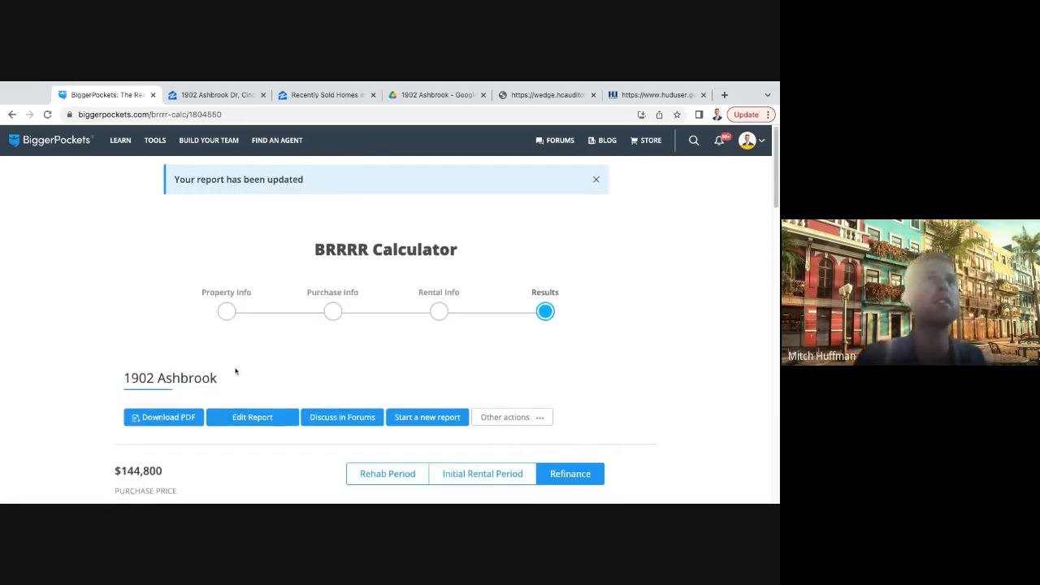
- Reopen the report for editing and advance through the property and purchase information to the rental information
click(252, 408)
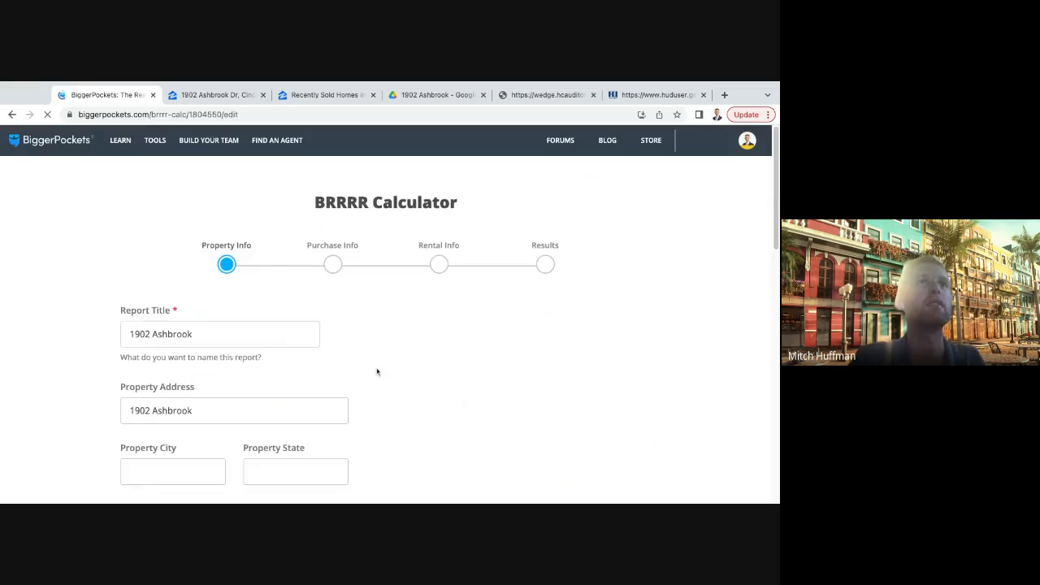
scroll(379, 370, down, 9)
scroll(547, 315, up, 1)
click(603, 268)
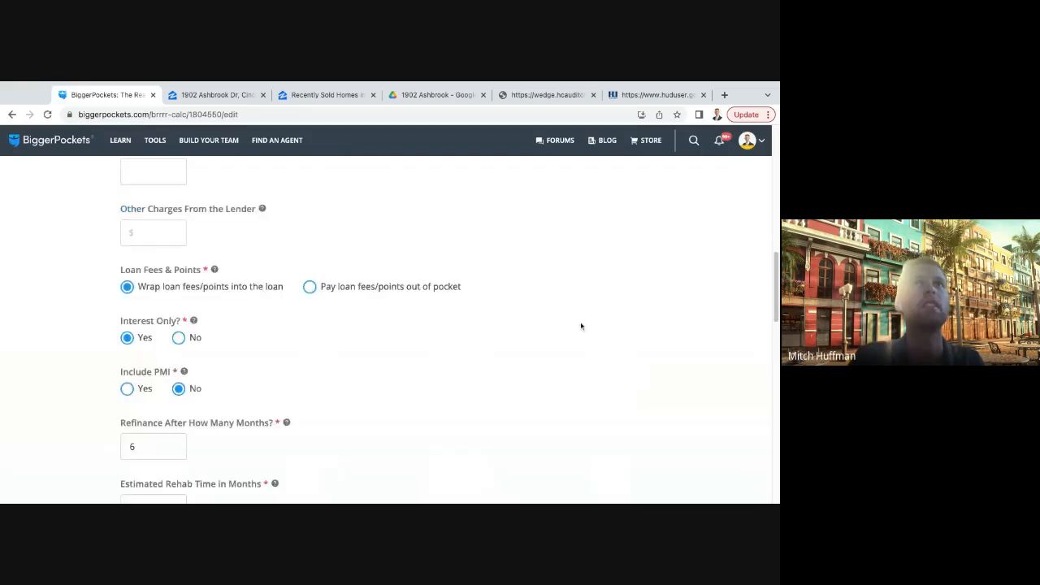
scroll(546, 350, down, 10)
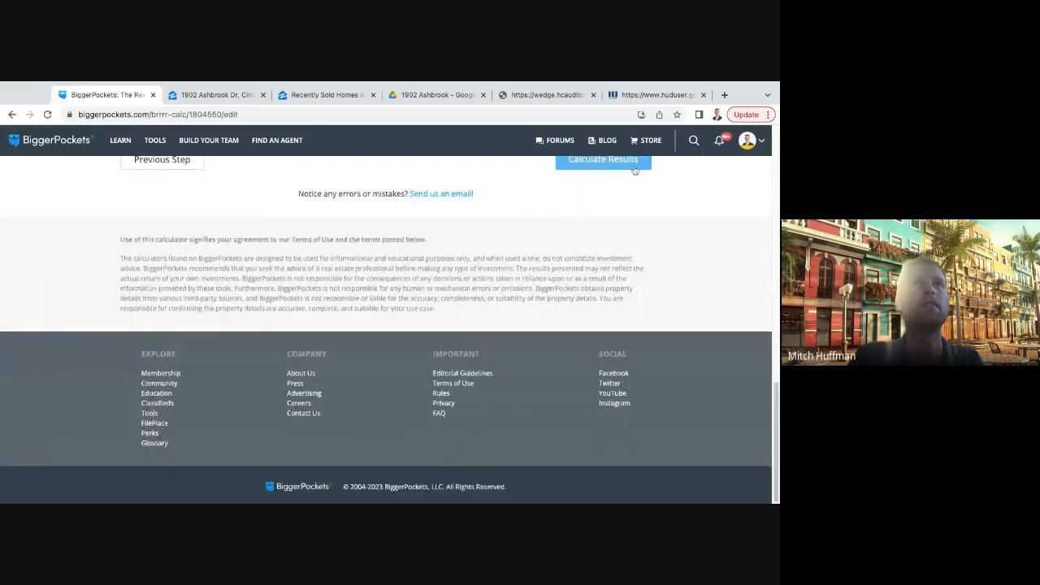
click(633, 167)
scroll(367, 358, down, 4)
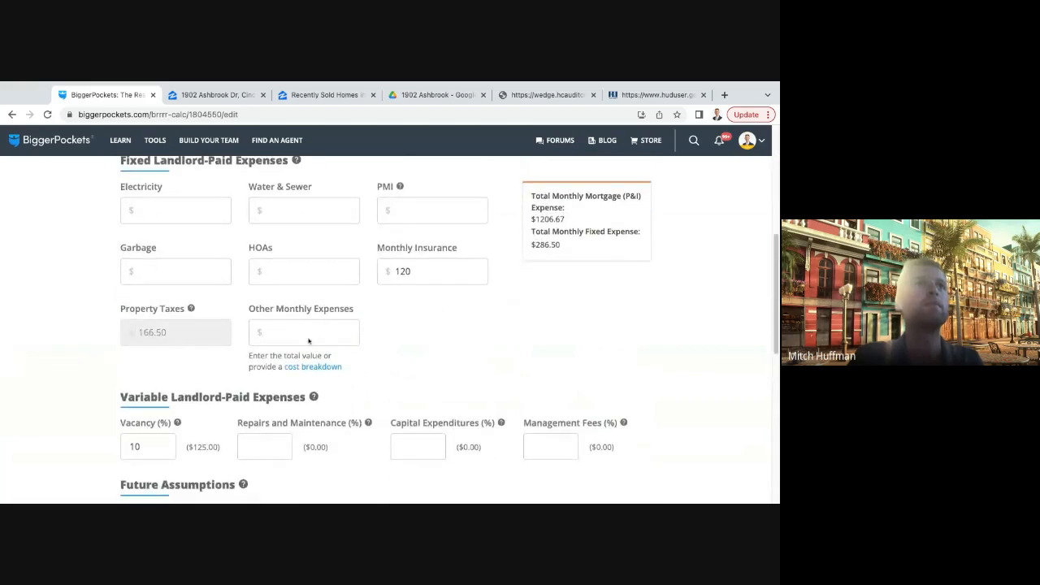
- Set repairs and maintenance to 5% and submit the rental information to update the report
scroll(308, 341, down, 2)
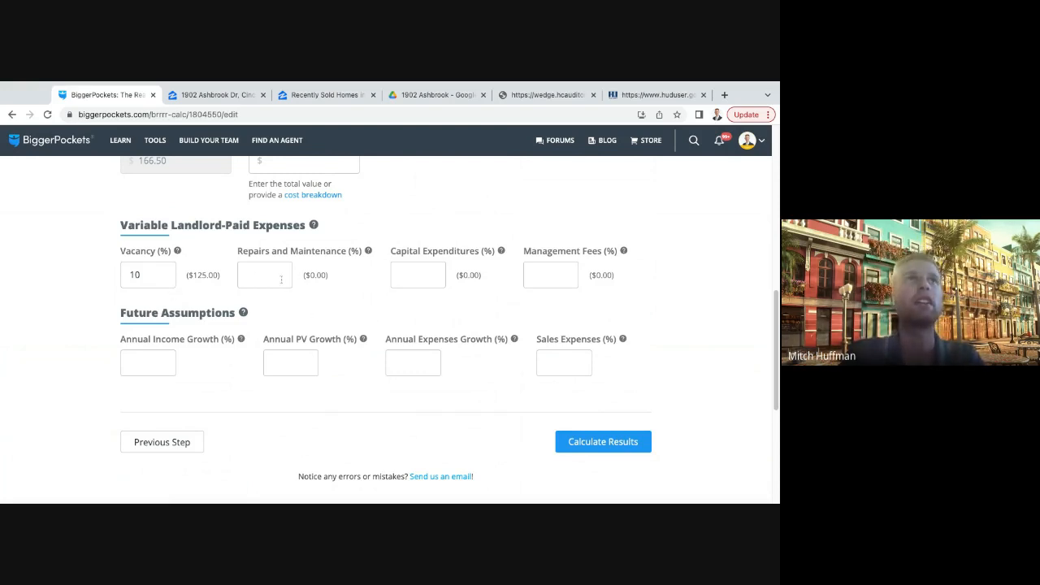
click(281, 276)
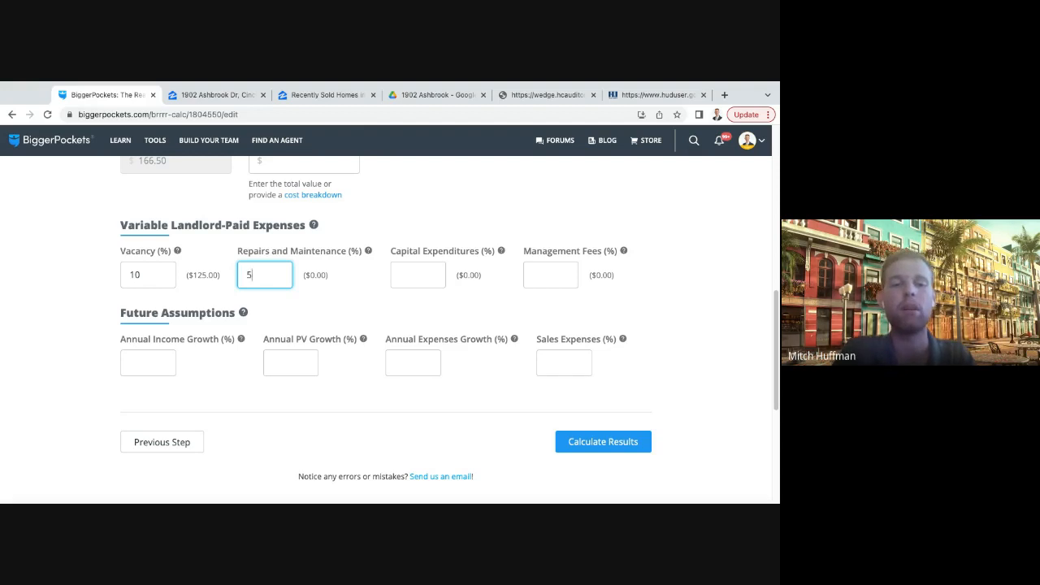
key(Return)
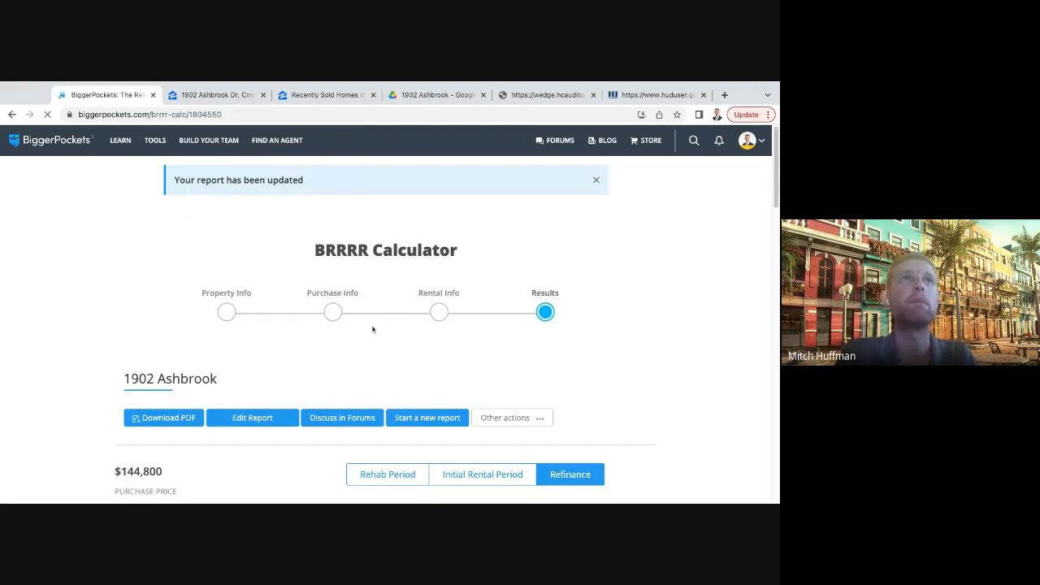
- Reopen the updated report for editing and advance past the purchase information to the rental information
scroll(255, 304, down, 2)
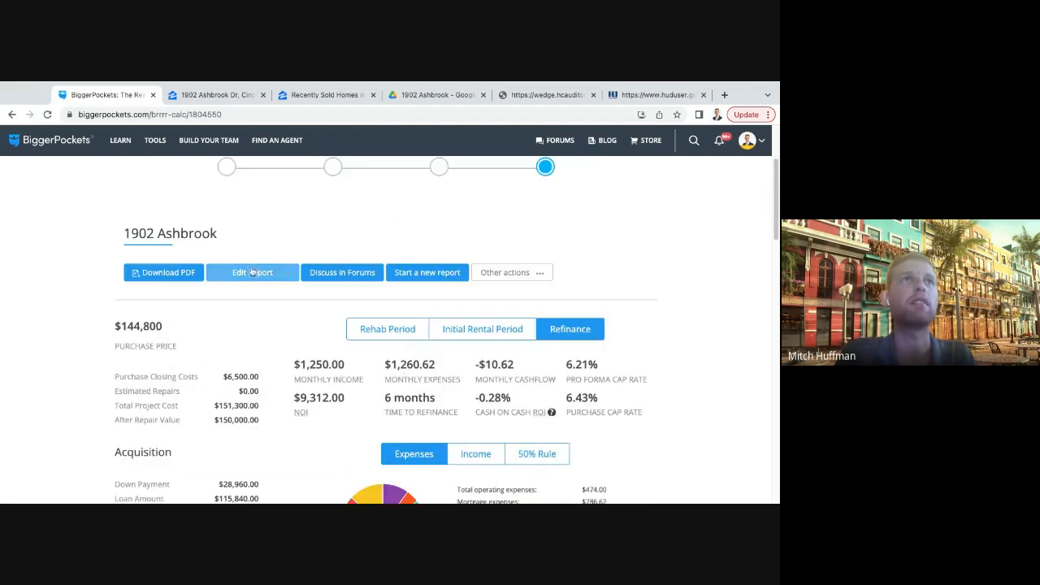
click(251, 273)
scroll(390, 377, down, 5)
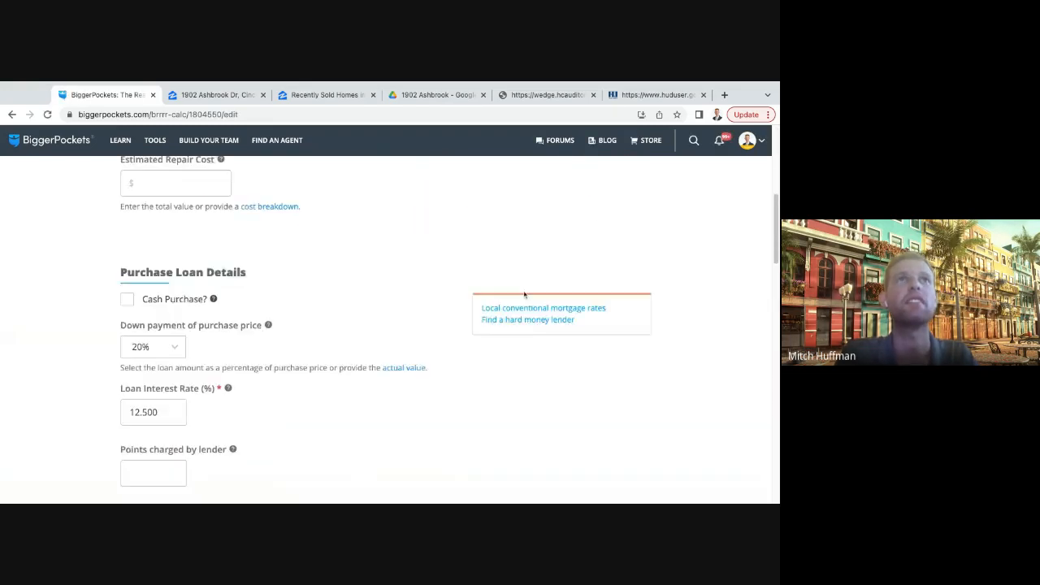
scroll(561, 302, down, 15)
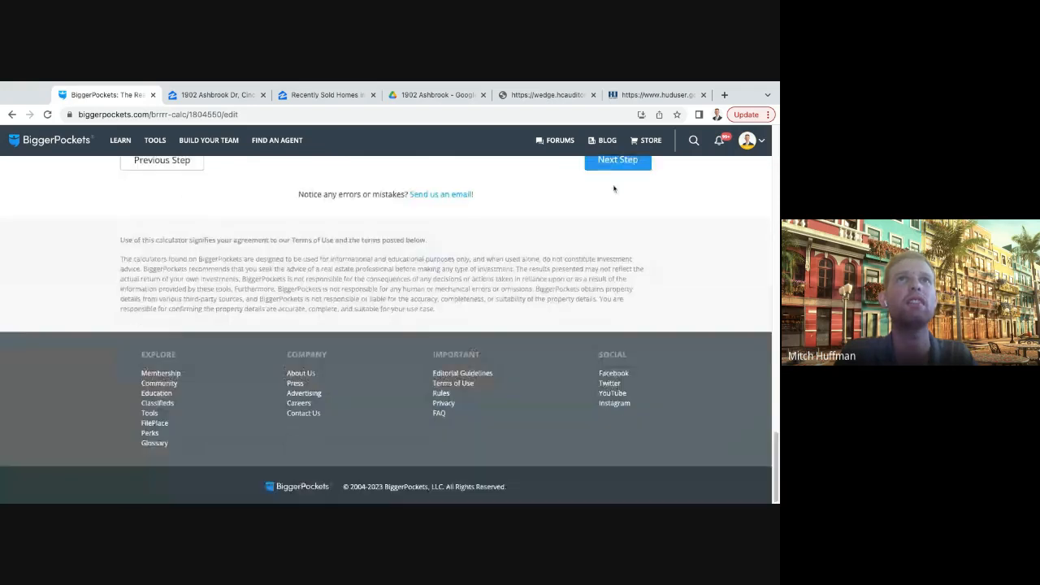
click(616, 161)
scroll(335, 360, down, 3)
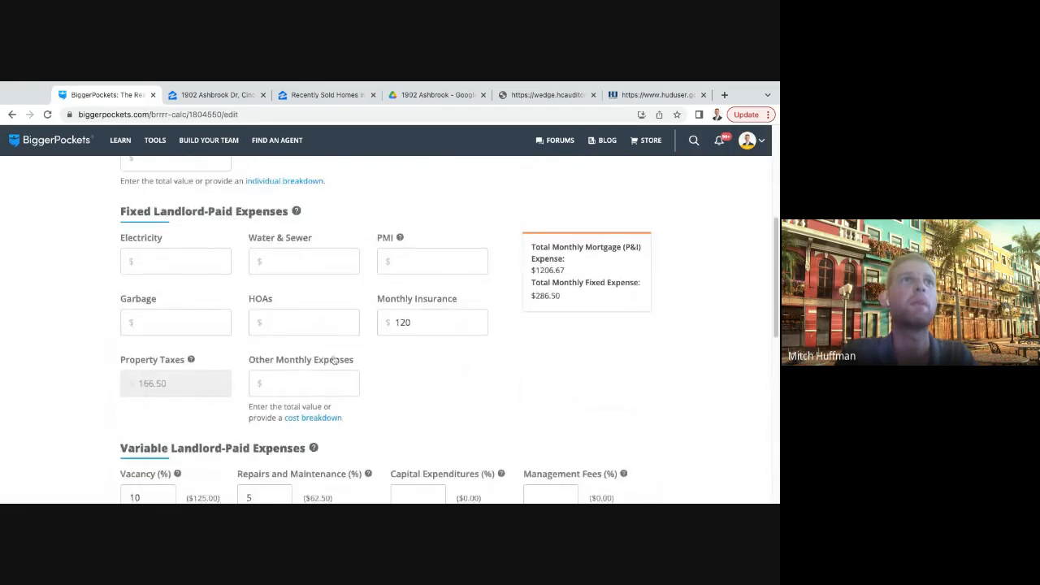
- Set capital expenditures to 6% under the variable landlord-paid expenses
scroll(333, 360, down, 3)
click(280, 286)
drag(299, 286, 346, 289)
click(346, 289)
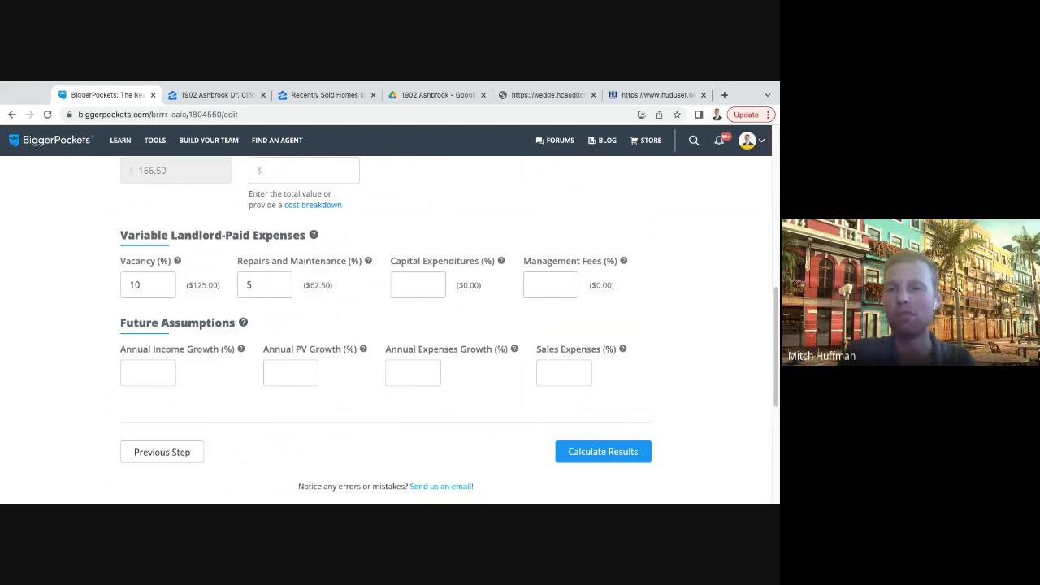
click(413, 283)
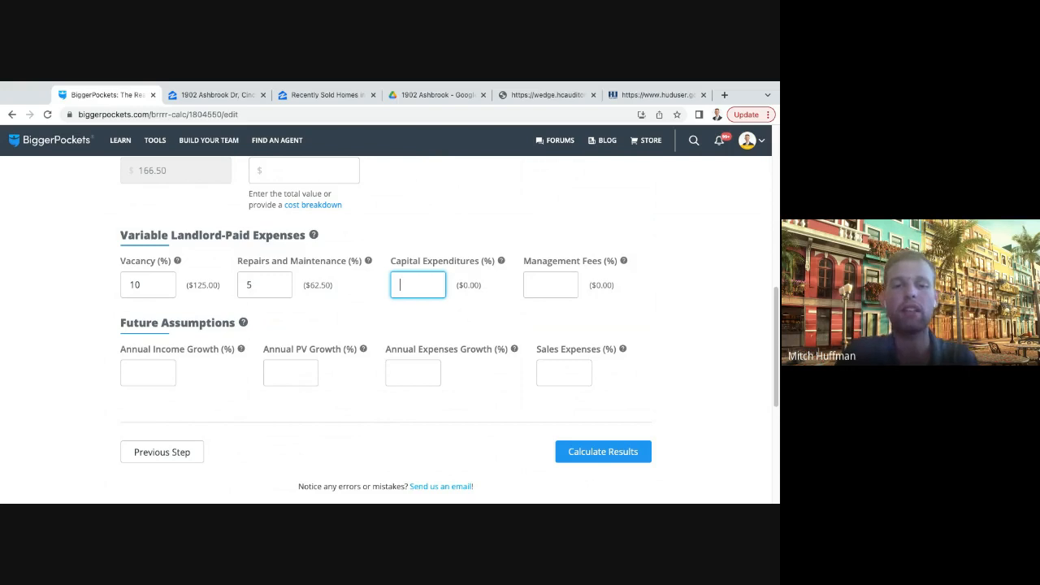
text(6)
click(472, 308)
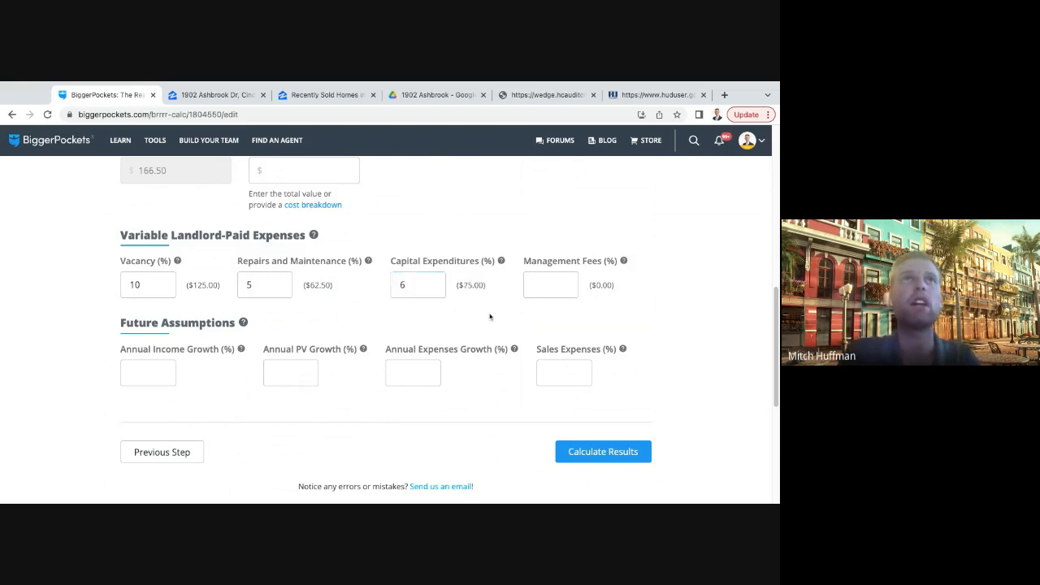
click(422, 283)
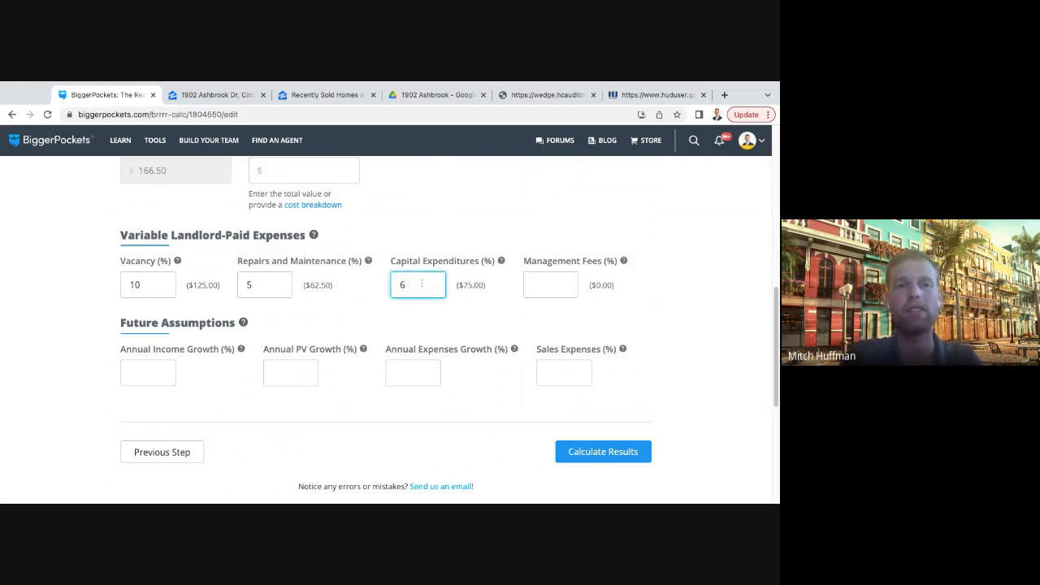
click(470, 325)
- Set capital expenditures to 5%, then calculate the results and review the updated cash flow and expense breakdown
click(412, 287)
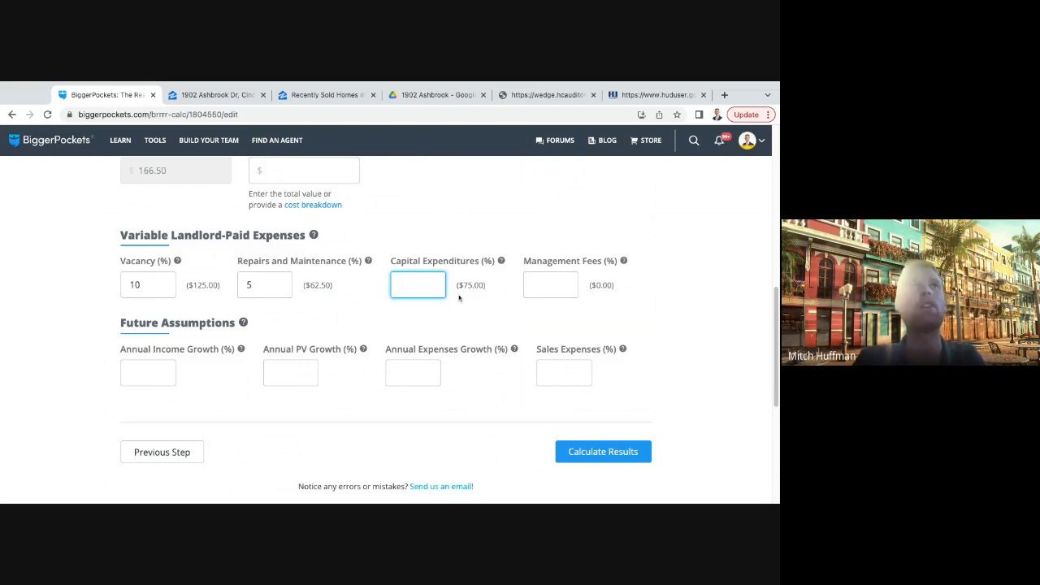
key(BackSpace)
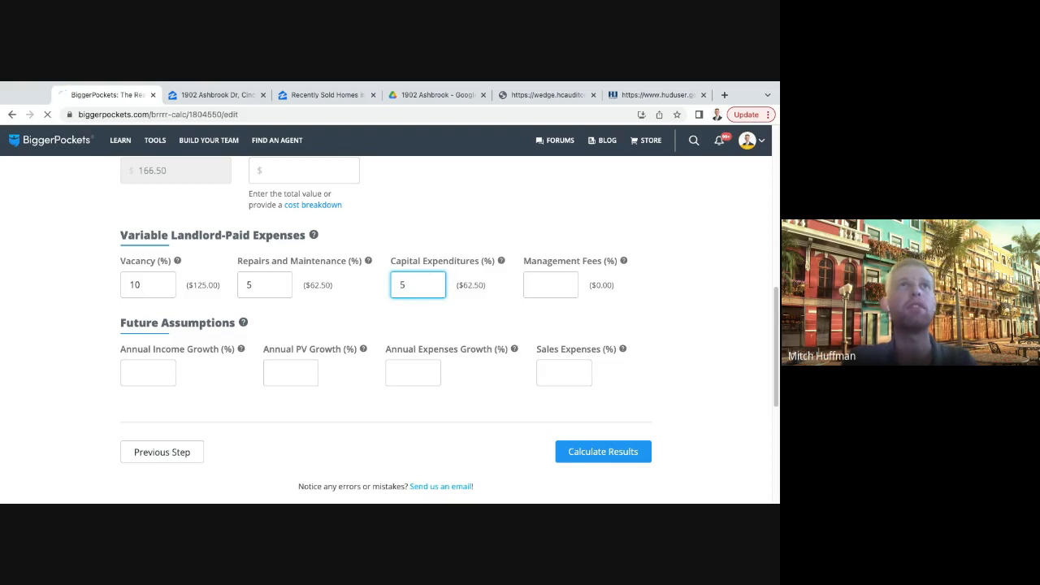
scroll(497, 348, down, 4)
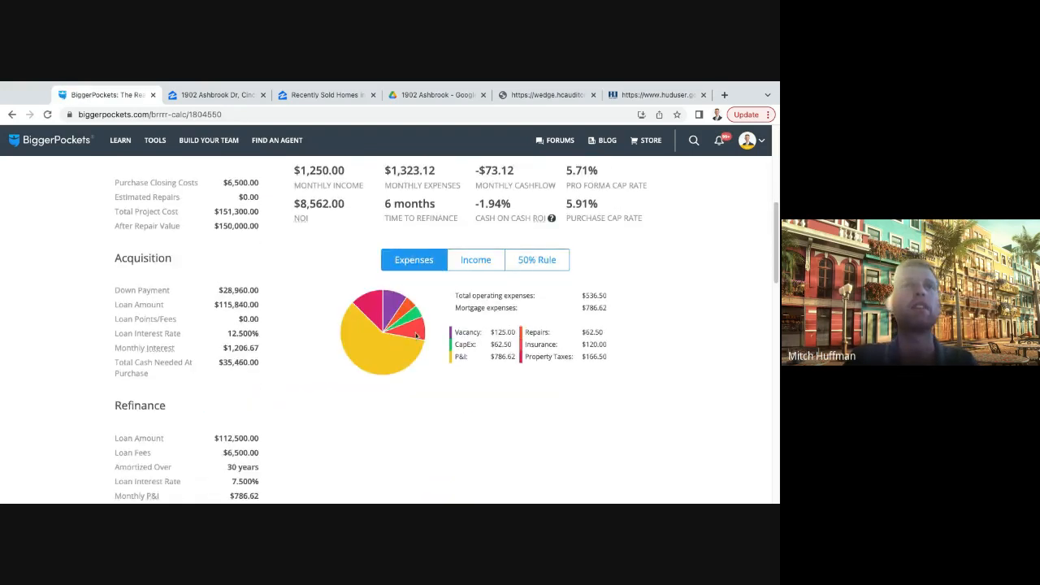
- Reopen the report for editing and advance through the property and purchase information to the rental information
scroll(347, 320, up, 3)
click(260, 292)
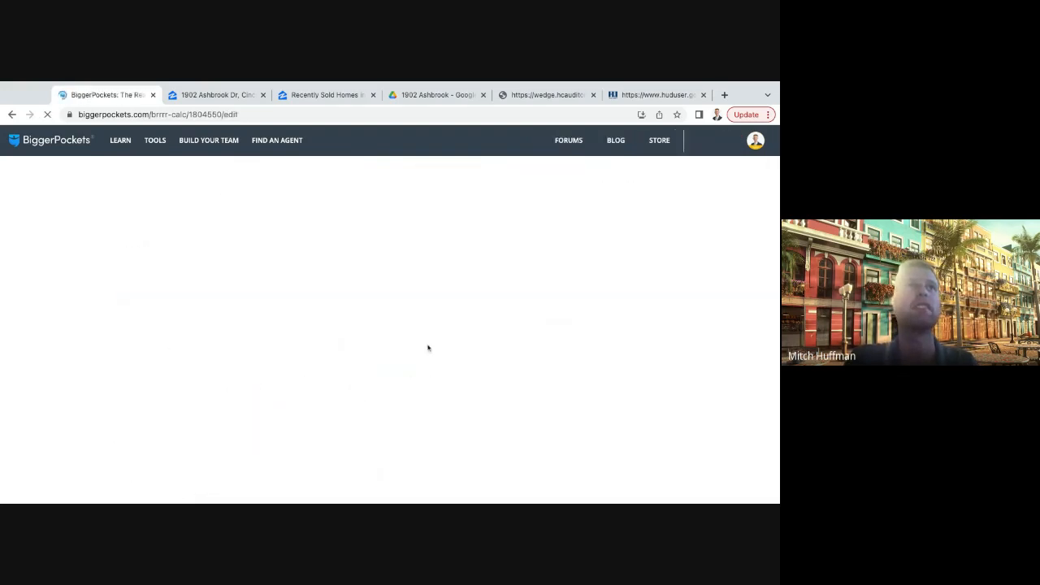
scroll(450, 336, down, 3)
click(611, 384)
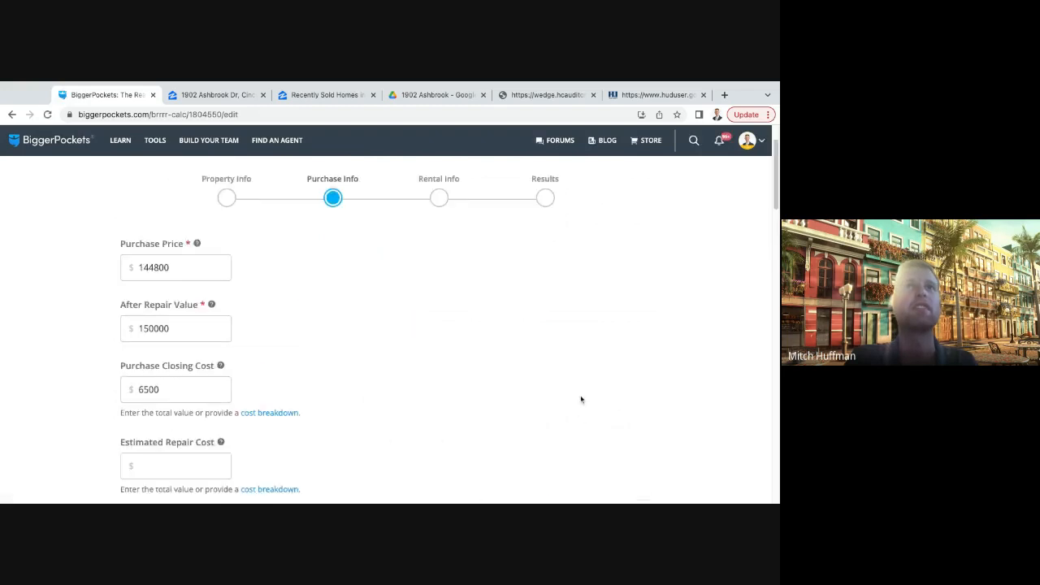
scroll(581, 399, down, 4)
scroll(581, 399, down, 10)
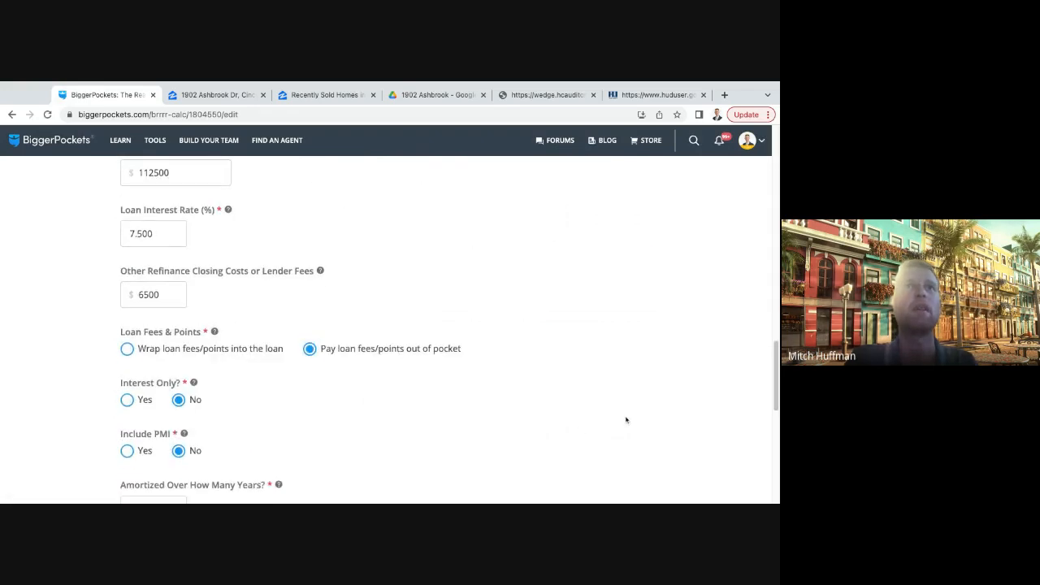
click(618, 279)
scroll(418, 343, down, 5)
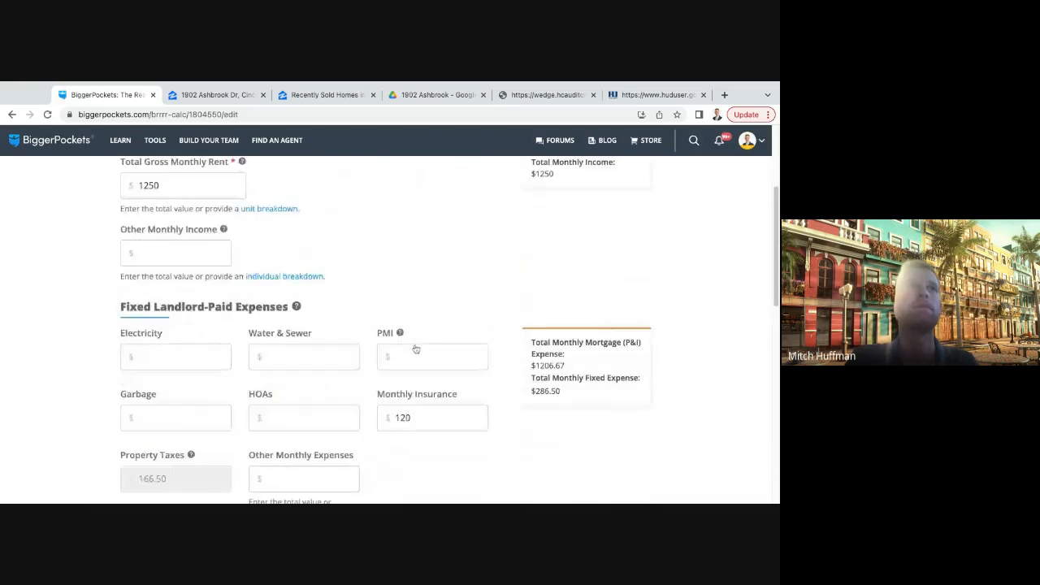
- Set management fees to 10% under the variable landlord-paid expenses and check the resulting monthly amount
scroll(416, 349, down, 1)
click(556, 328)
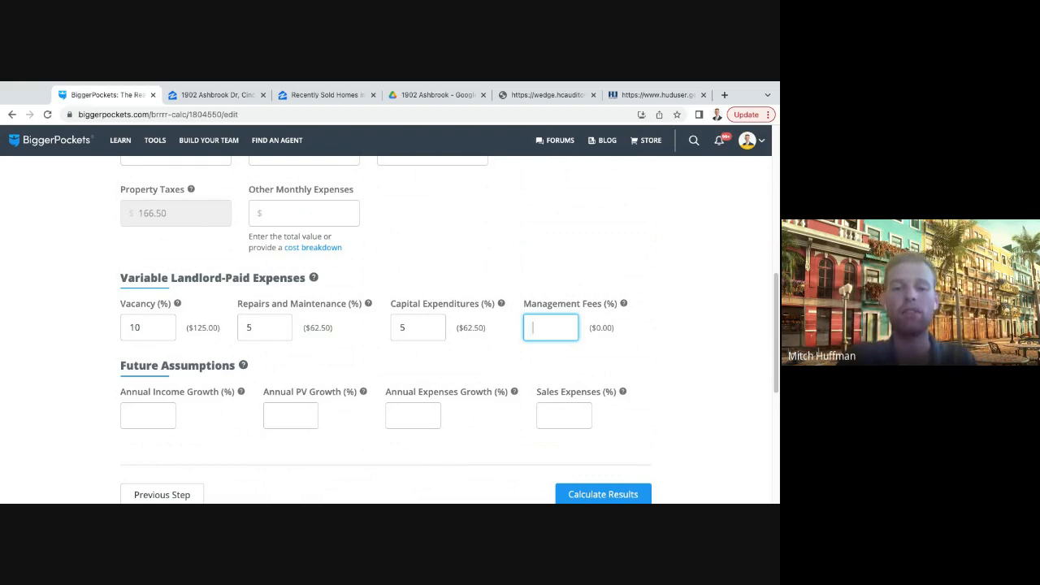
text(10)
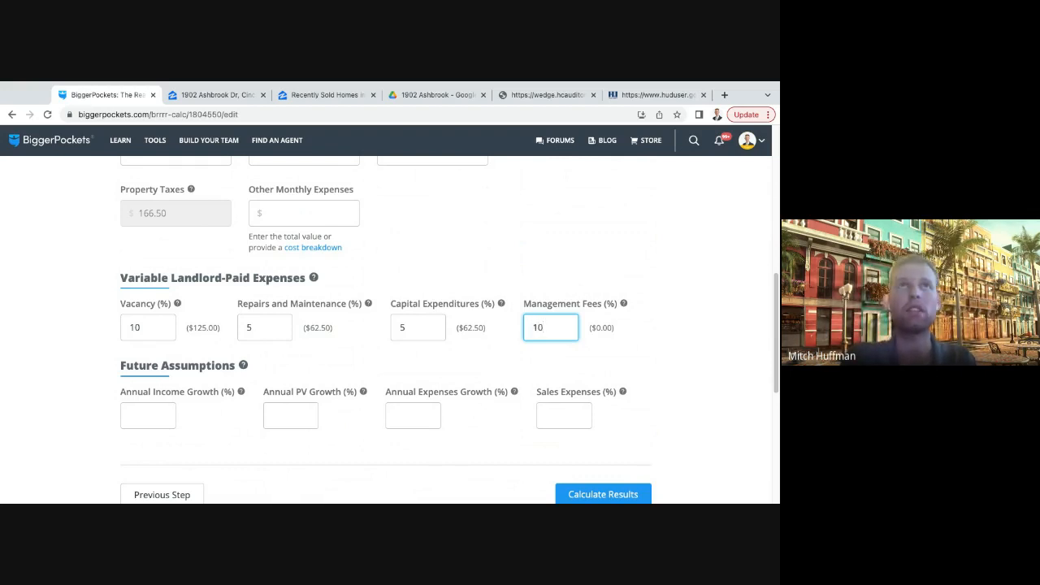
click(659, 358)
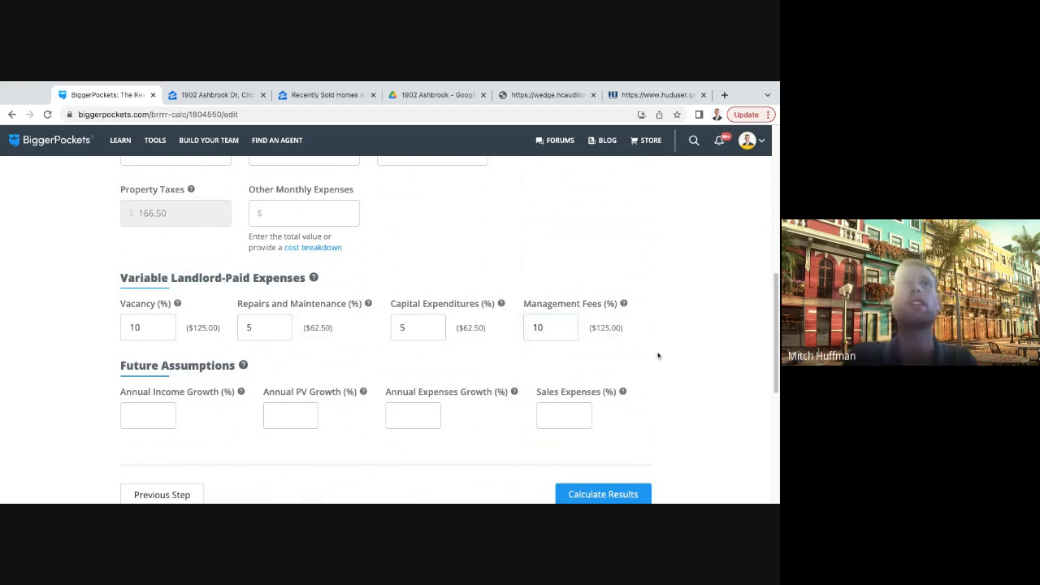
drag(589, 329, 625, 329)
click(643, 361)
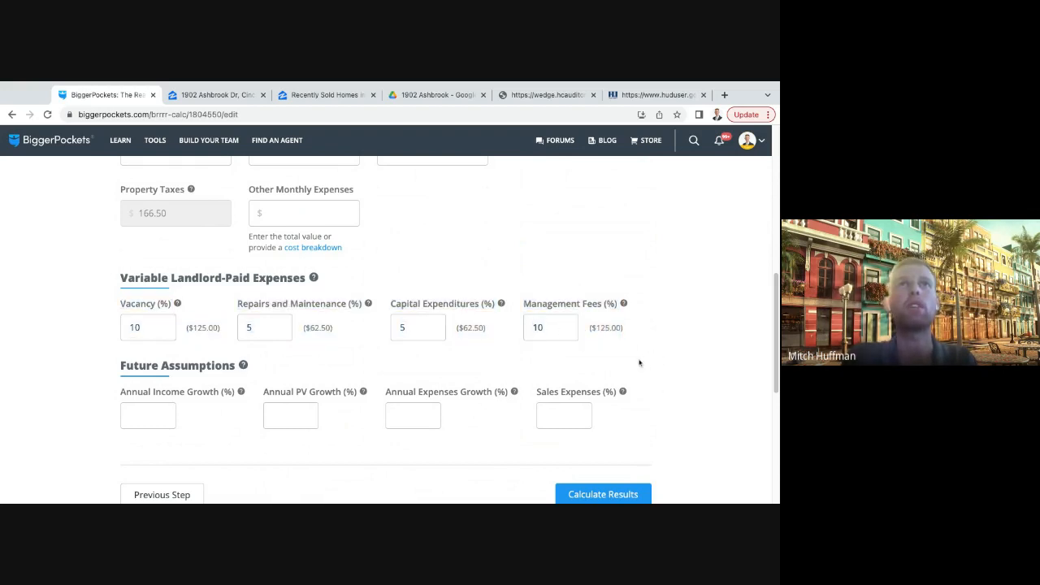
- Set annual income growth to 5% and annual PV growth to 4% under the future assumptions
scroll(470, 355, down, 1)
scroll(199, 375, down, 1)
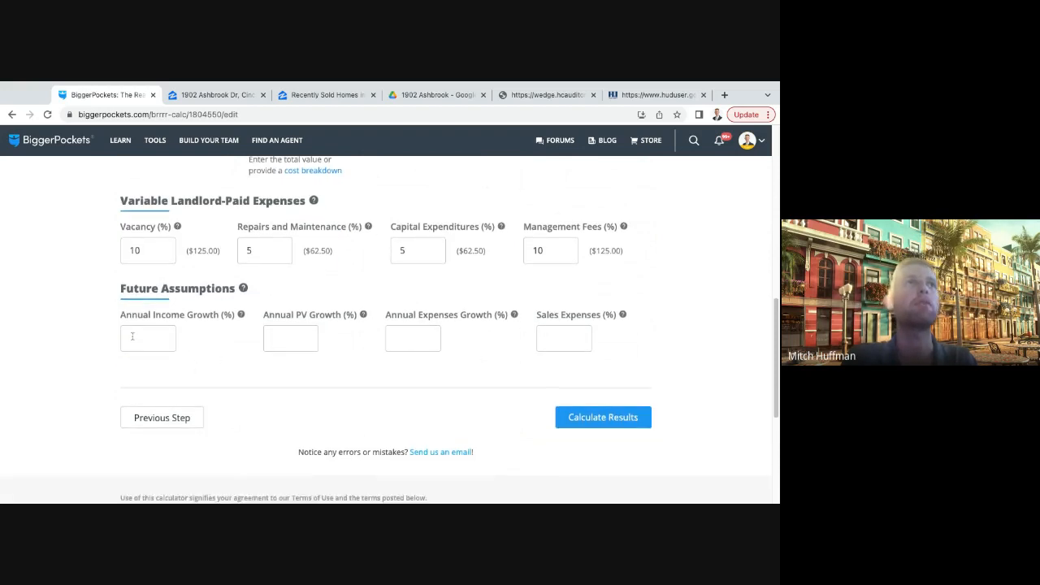
click(137, 335)
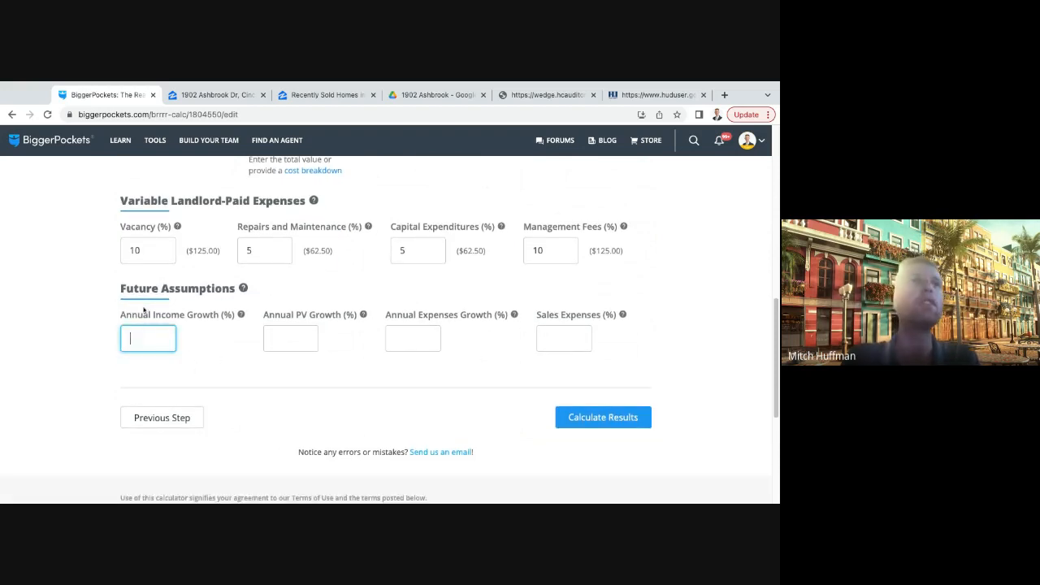
click(218, 339)
click(134, 340)
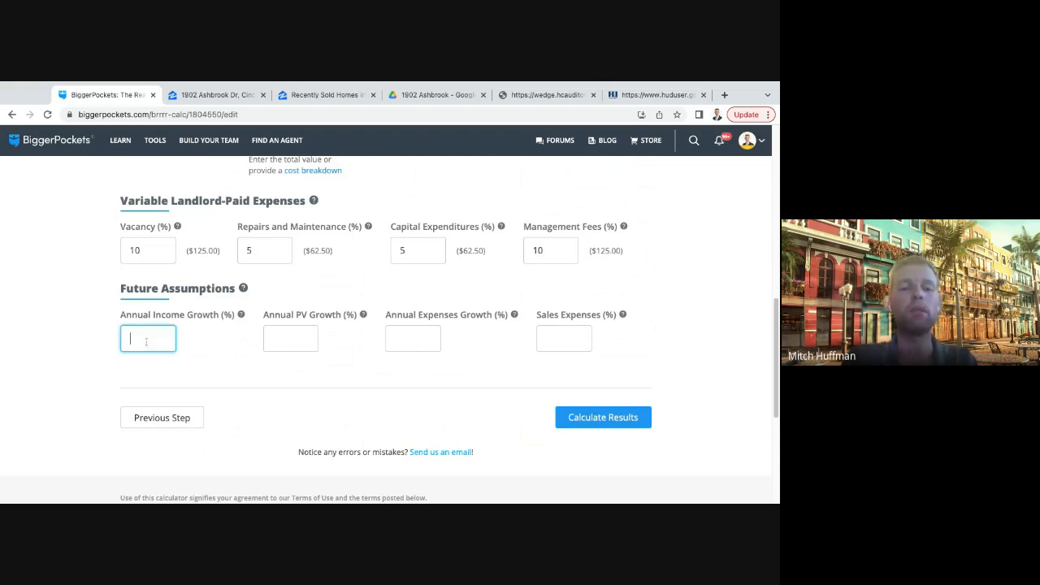
text(5)
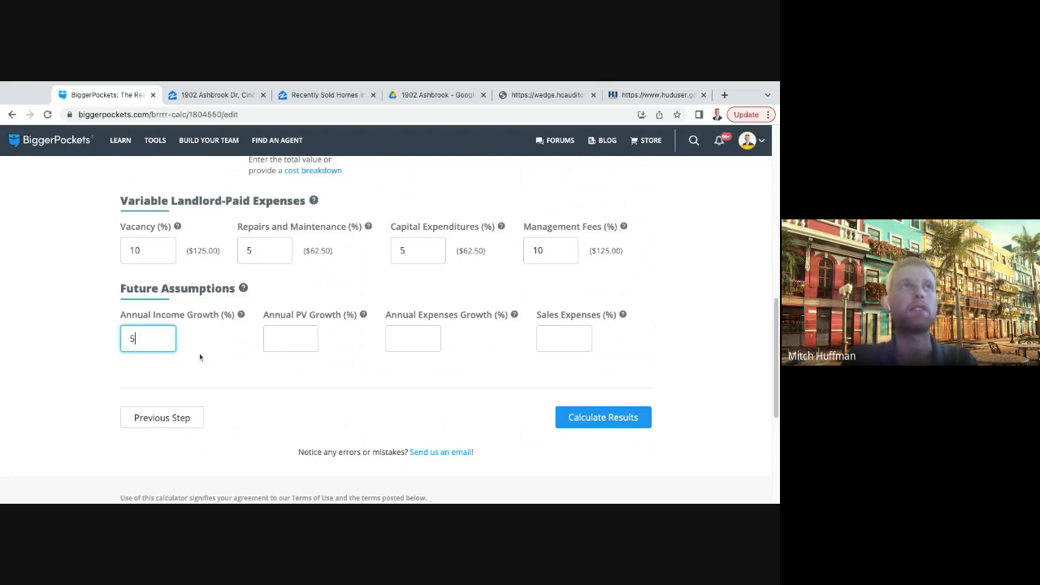
click(294, 342)
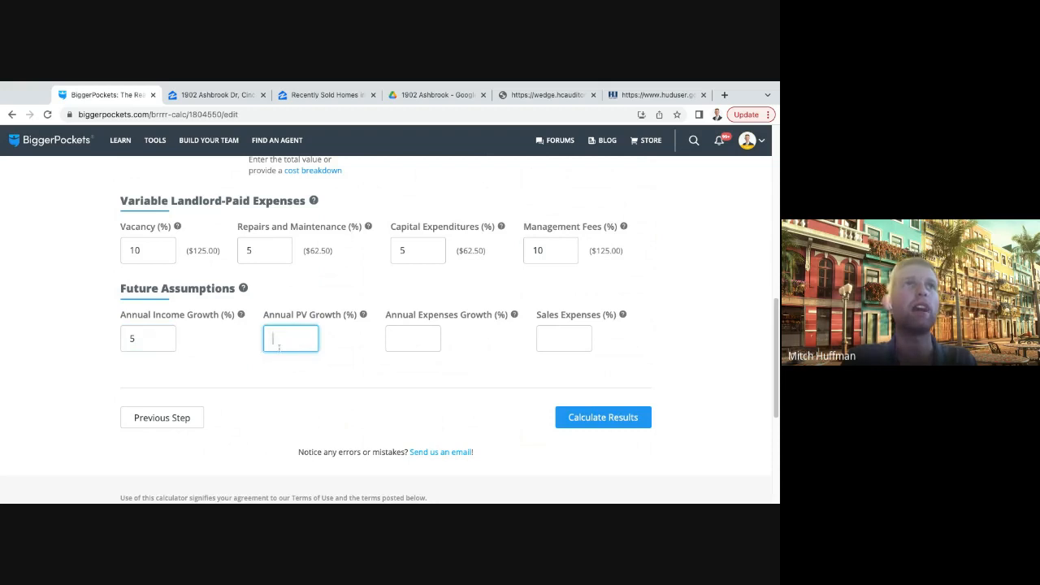
text(4)
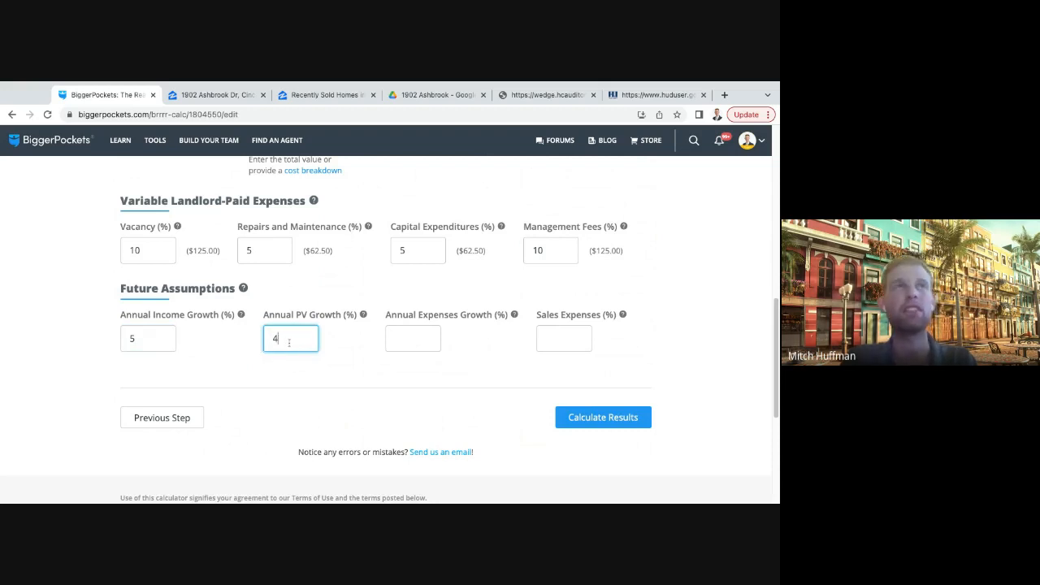
- Set annual expenses growth to 0.5% under the future assumptions
click(433, 339)
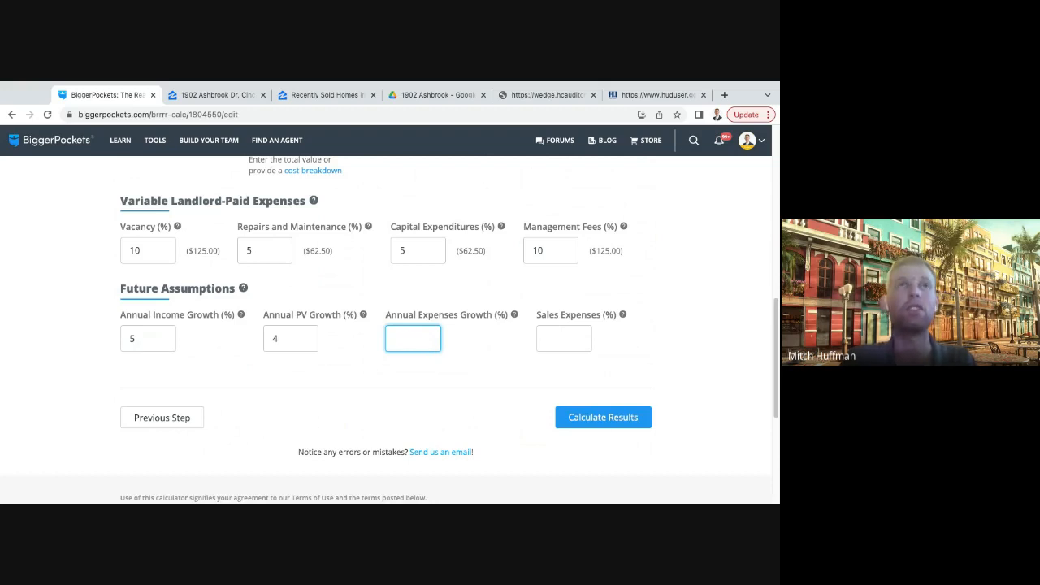
key(shift+Tab)
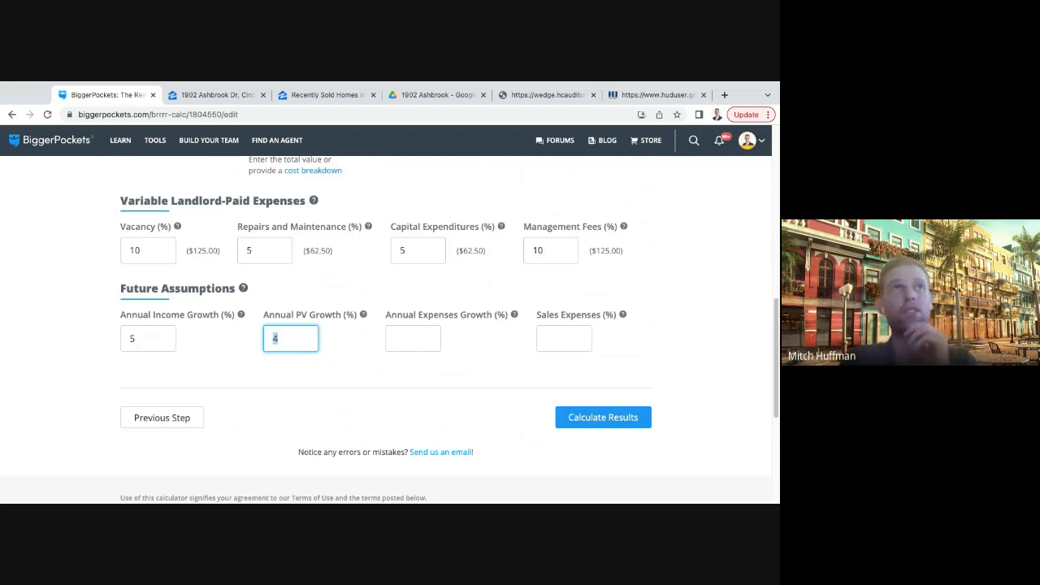
click(328, 341)
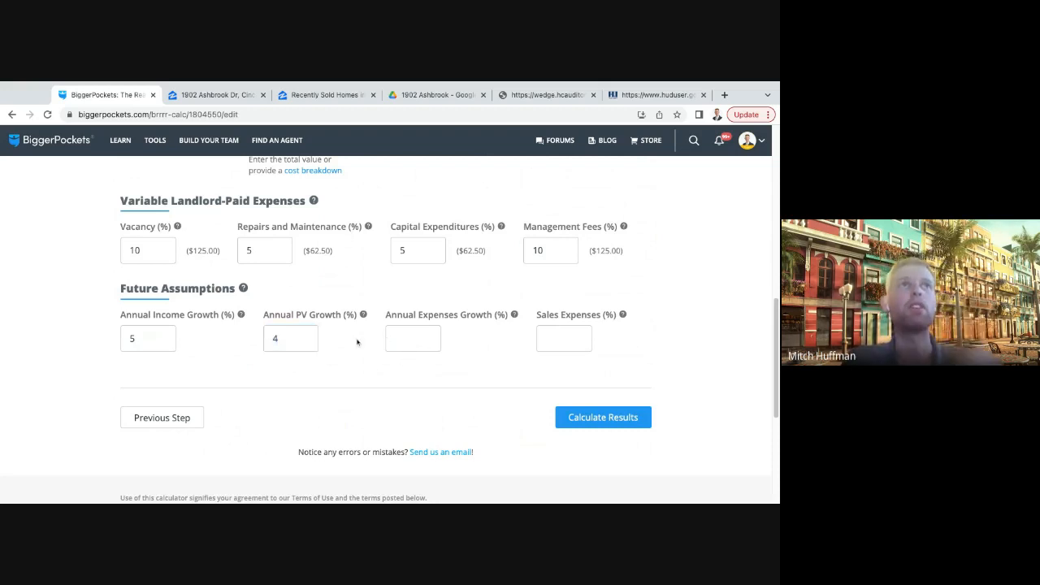
click(284, 338)
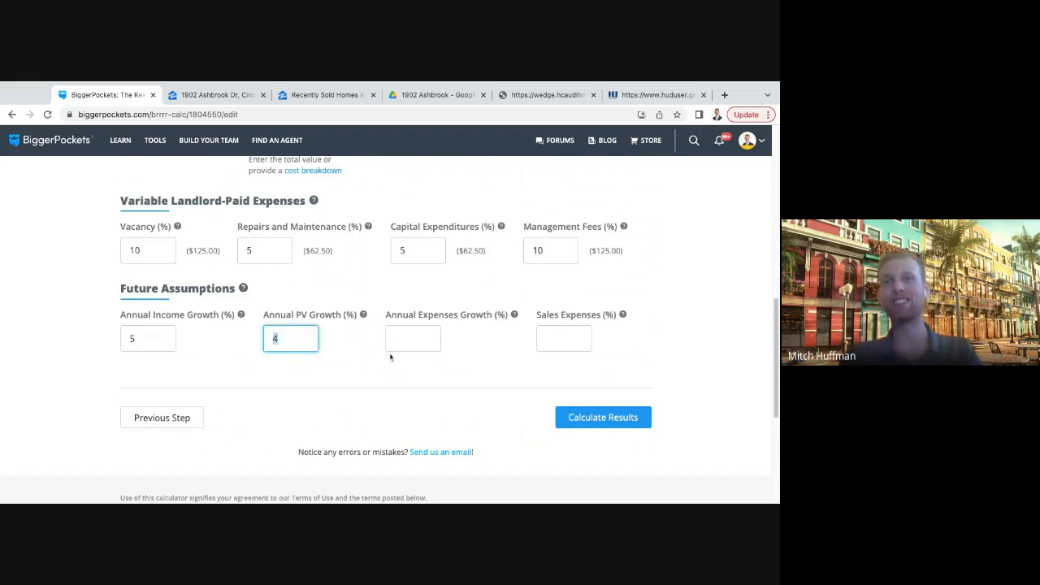
click(424, 334)
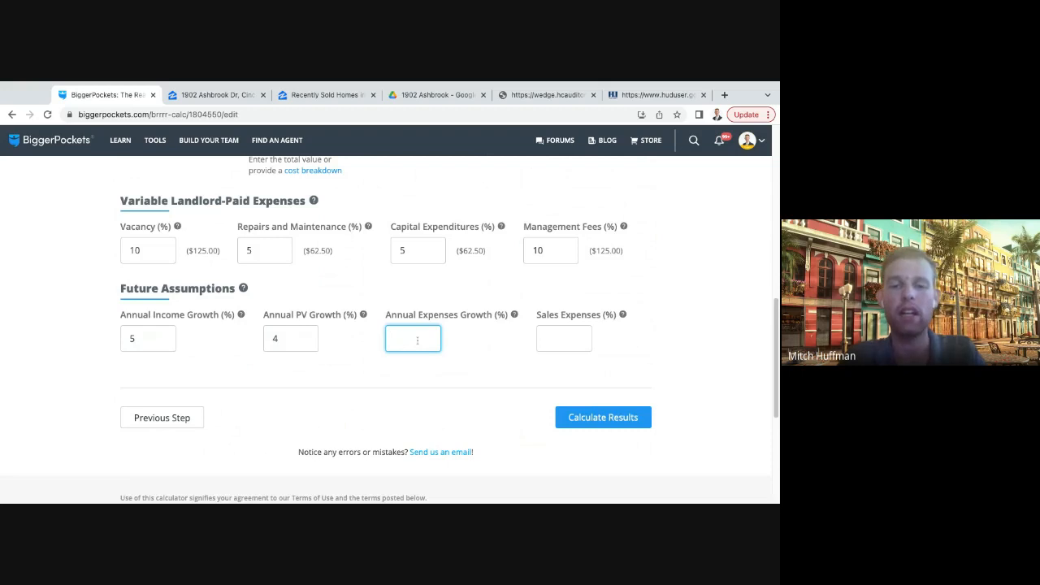
text(.5)
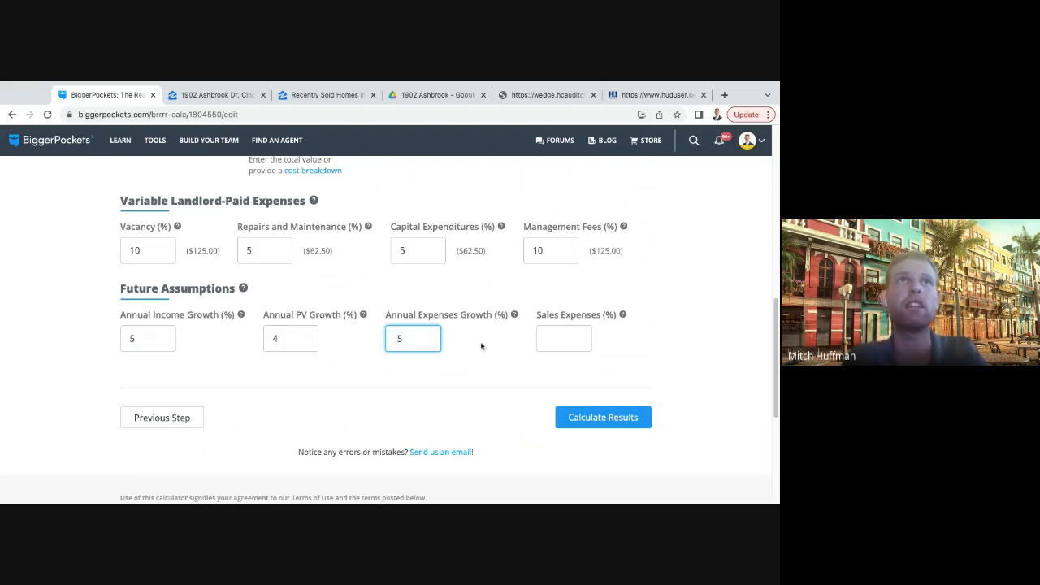
- Set sales expenses to 7% under the future assumptions
click(544, 342)
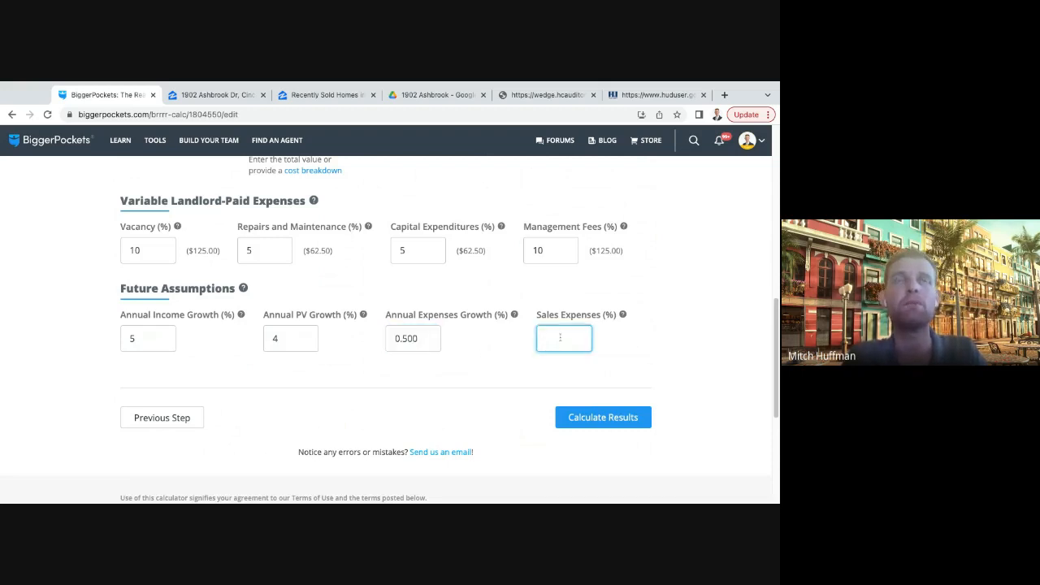
drag(539, 317, 616, 317)
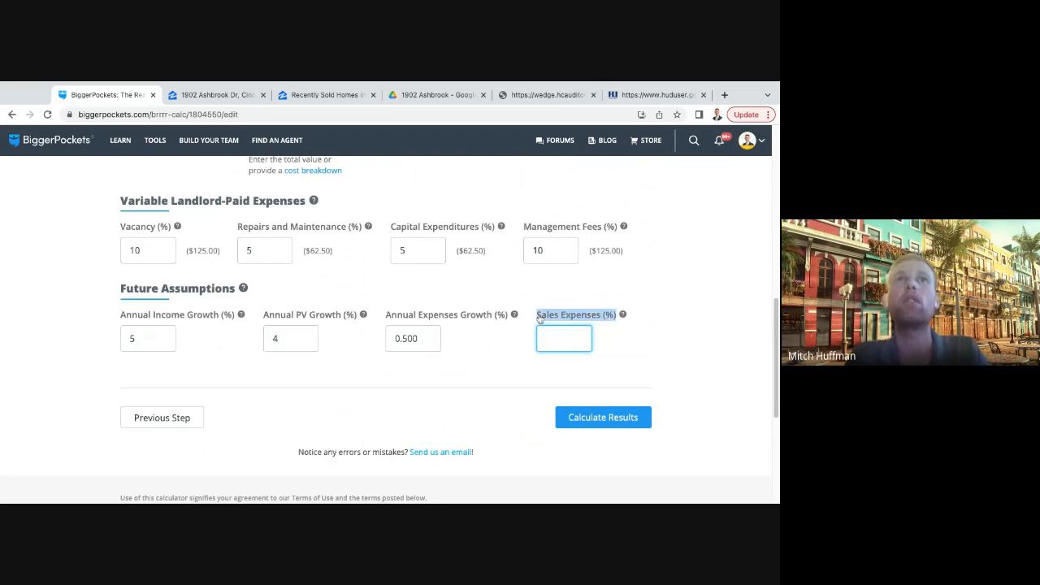
click(615, 336)
click(574, 336)
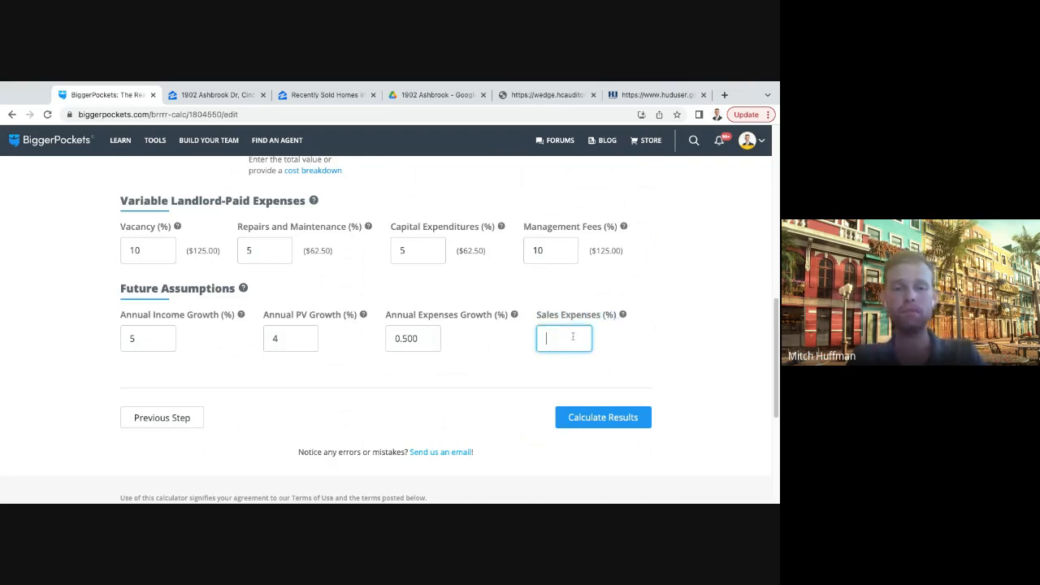
text(7)
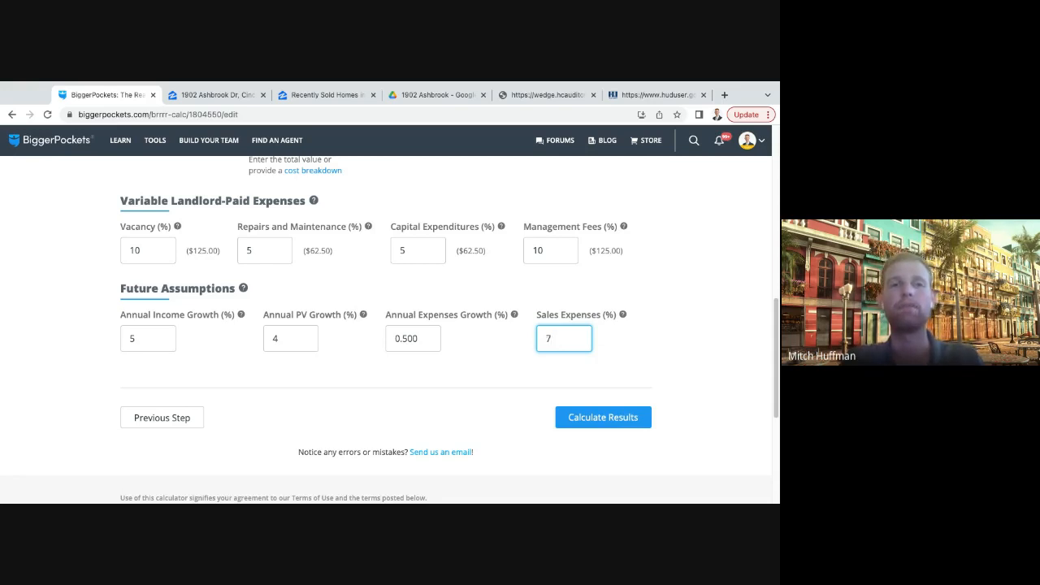
- Calculate the updated BRRRR report results and check the monthly cashflow for the refinance period
click(627, 421)
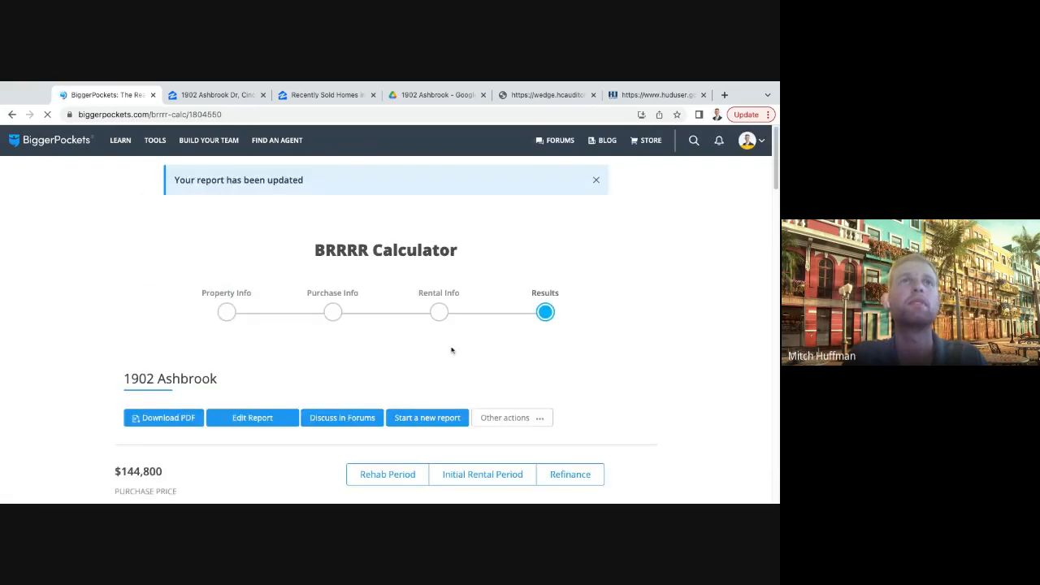
scroll(395, 346, down, 2)
scroll(454, 337, down, 2)
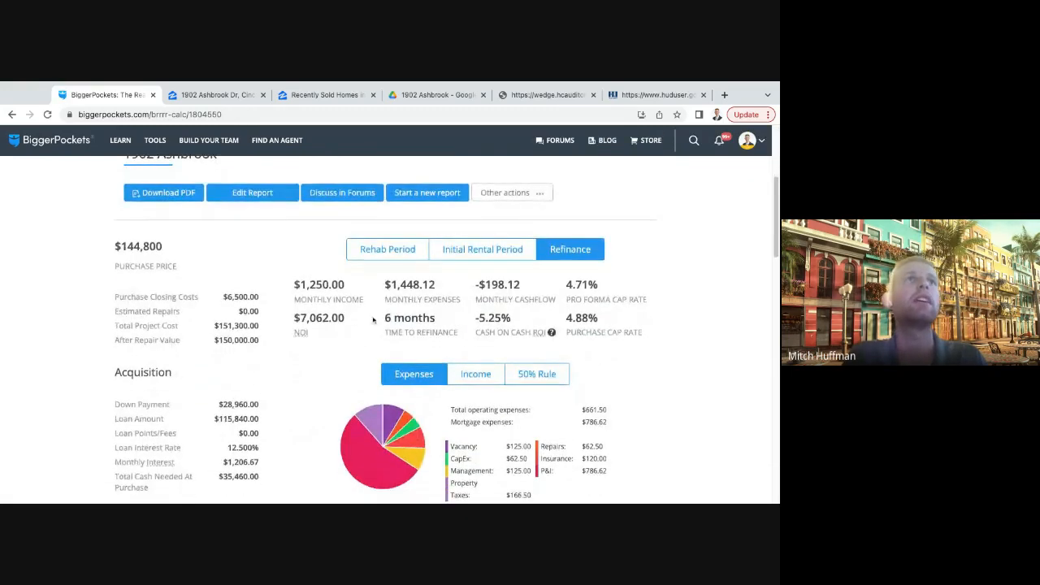
scroll(297, 267, down, 1)
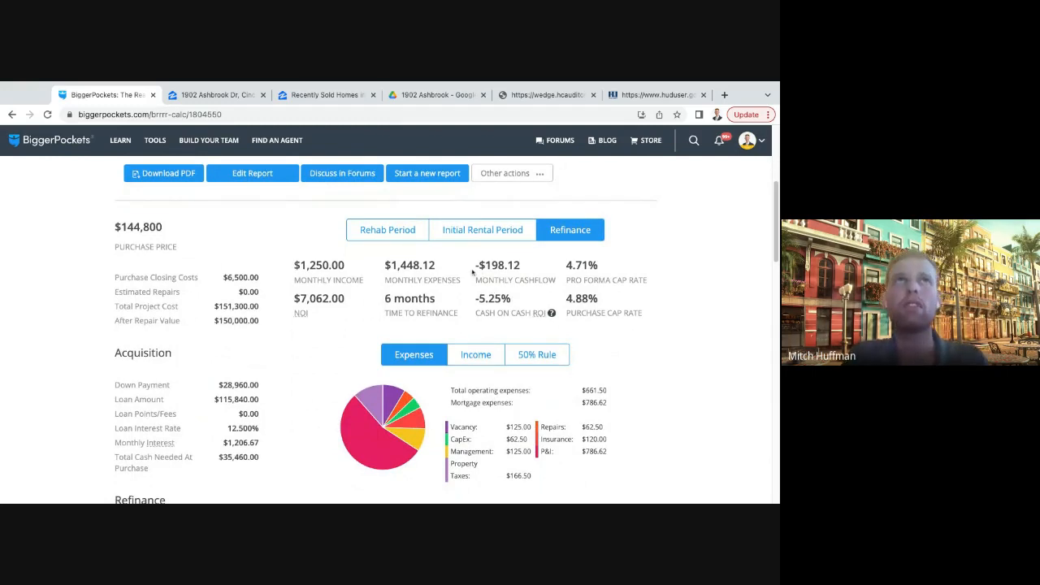
mouse_move(471, 273)
mouse_down()
mouse_move(486, 267)
mouse_move(473, 272)
mouse_up()
click(530, 268)
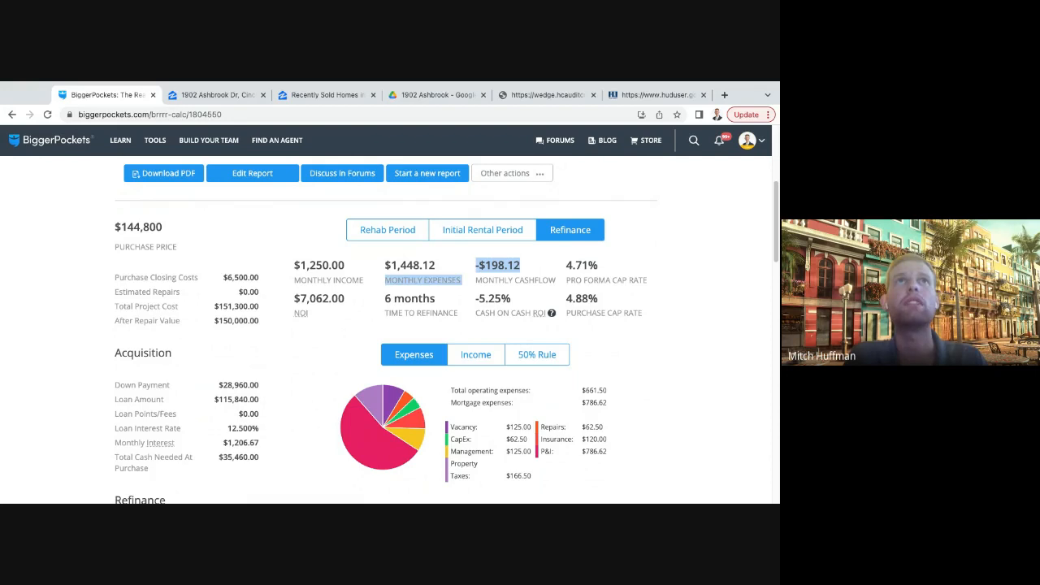
click(533, 270)
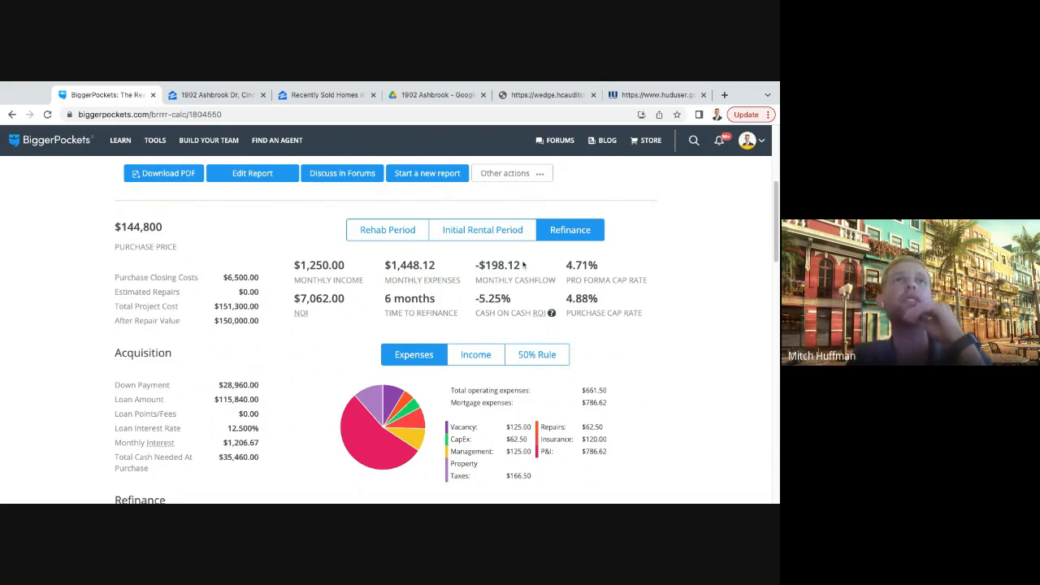
drag(525, 268, 474, 268)
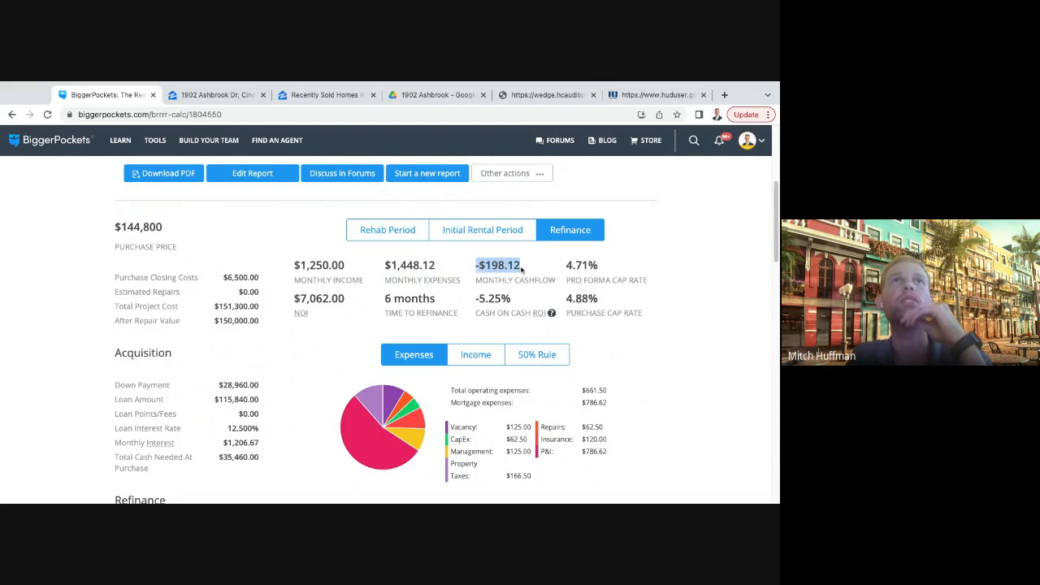
click(523, 264)
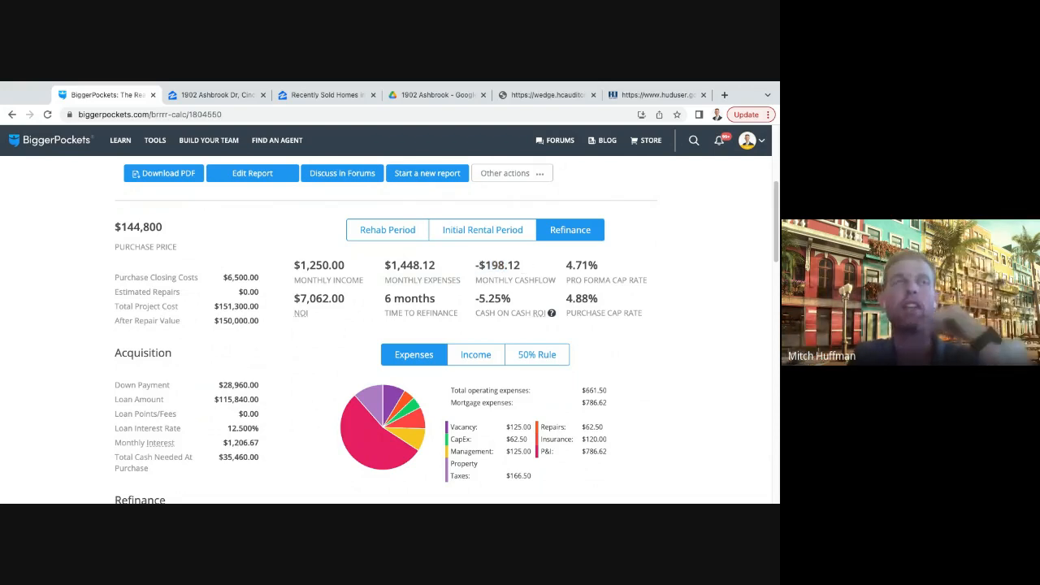
- Review the monthly income and the time to refinance among the refinance figures
drag(294, 265, 344, 265)
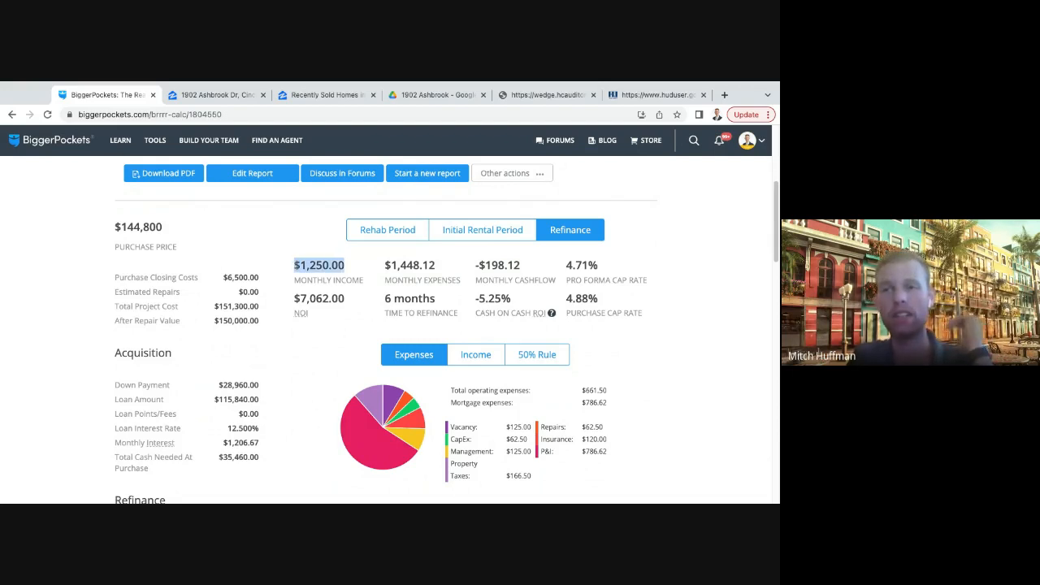
drag(346, 266, 294, 266)
click(352, 269)
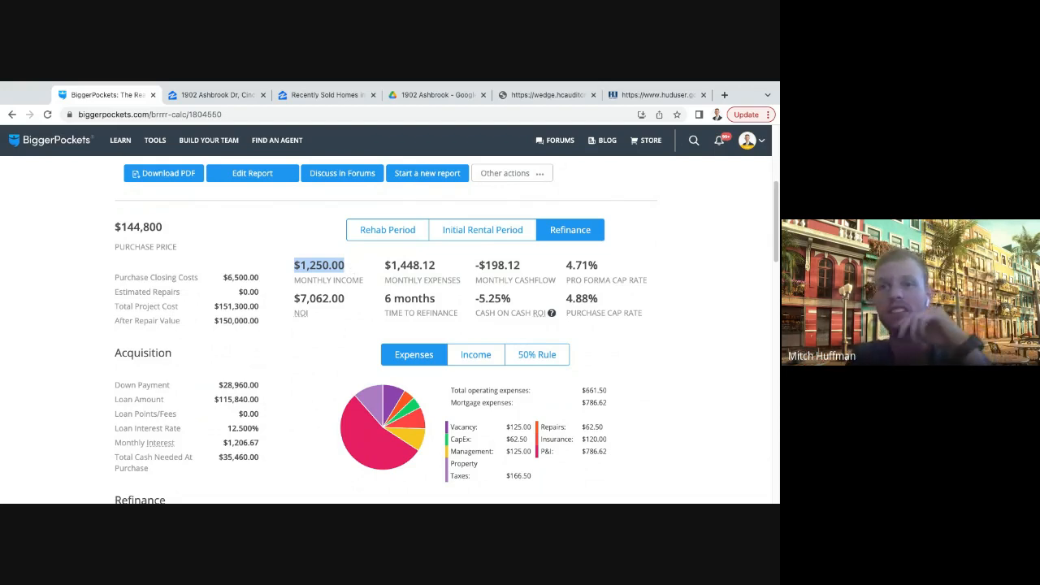
click(361, 273)
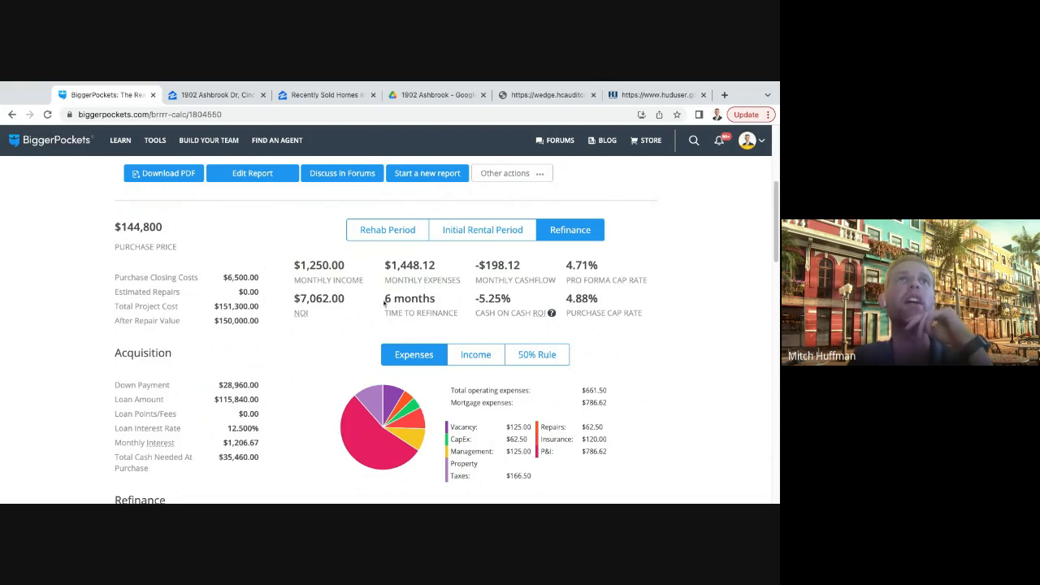
drag(385, 303, 444, 302)
click(437, 302)
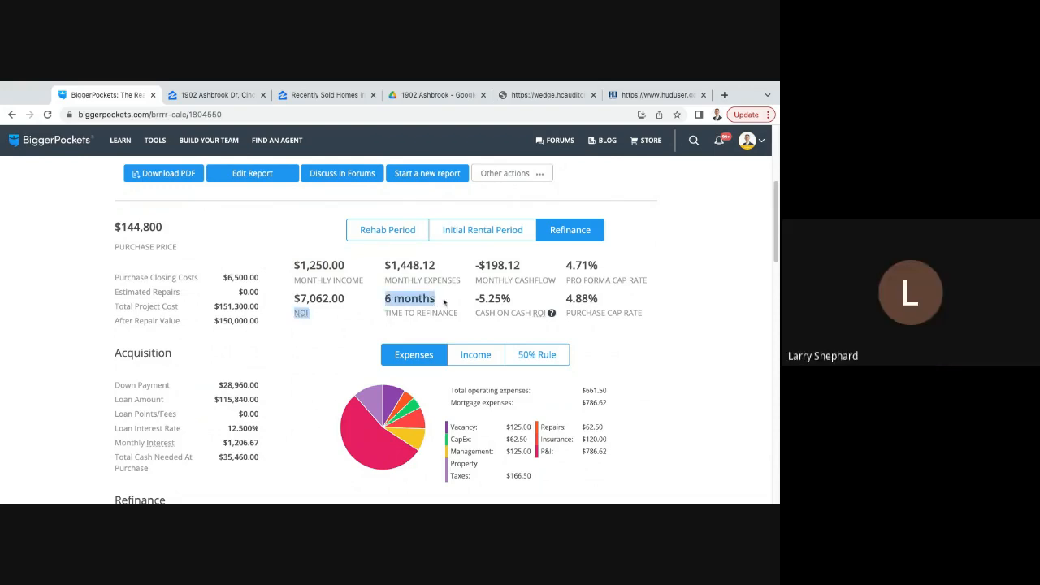
click(443, 303)
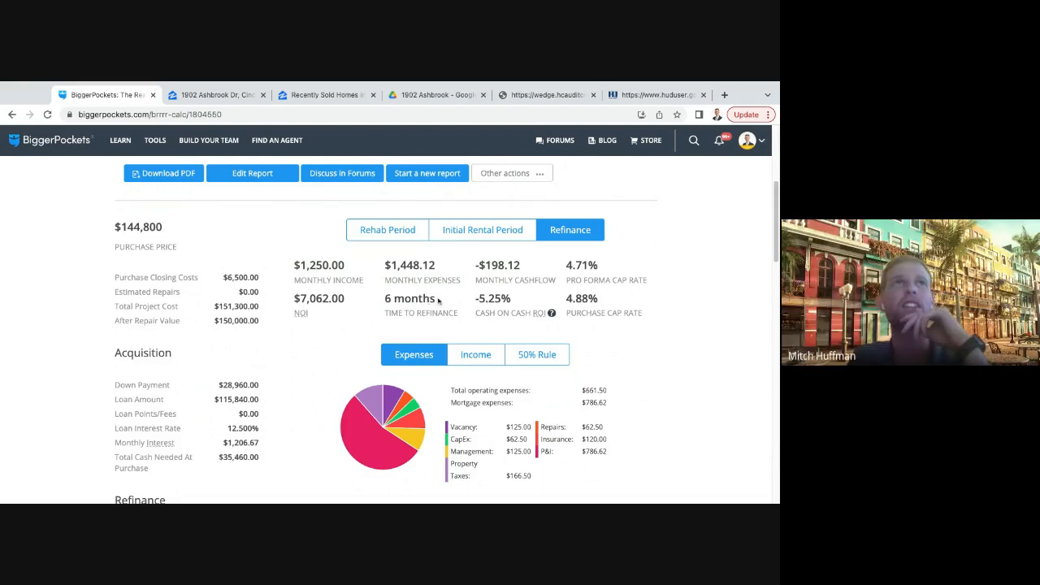
triple_click(439, 301)
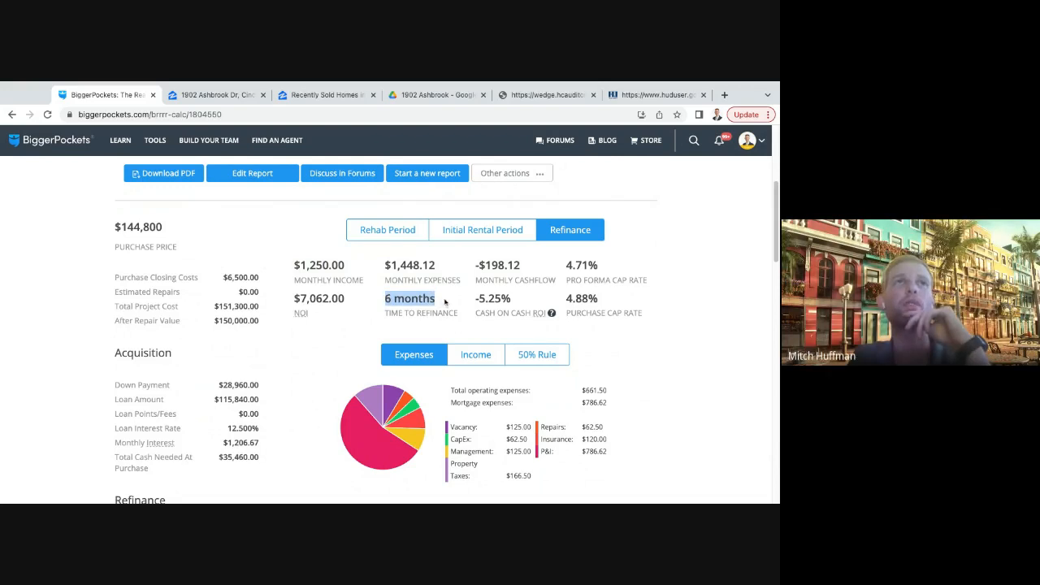
triple_click(379, 302)
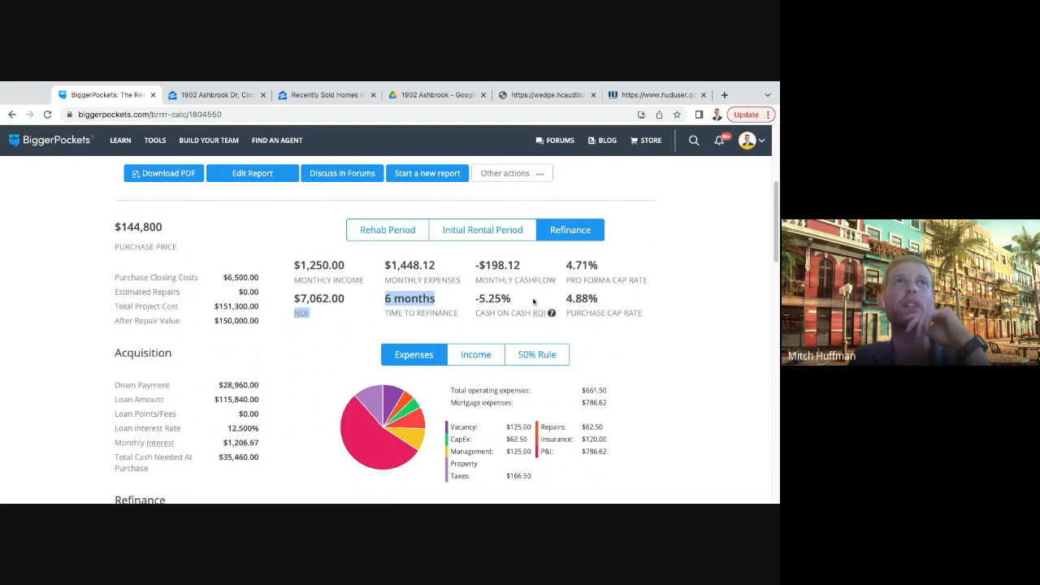
click(547, 302)
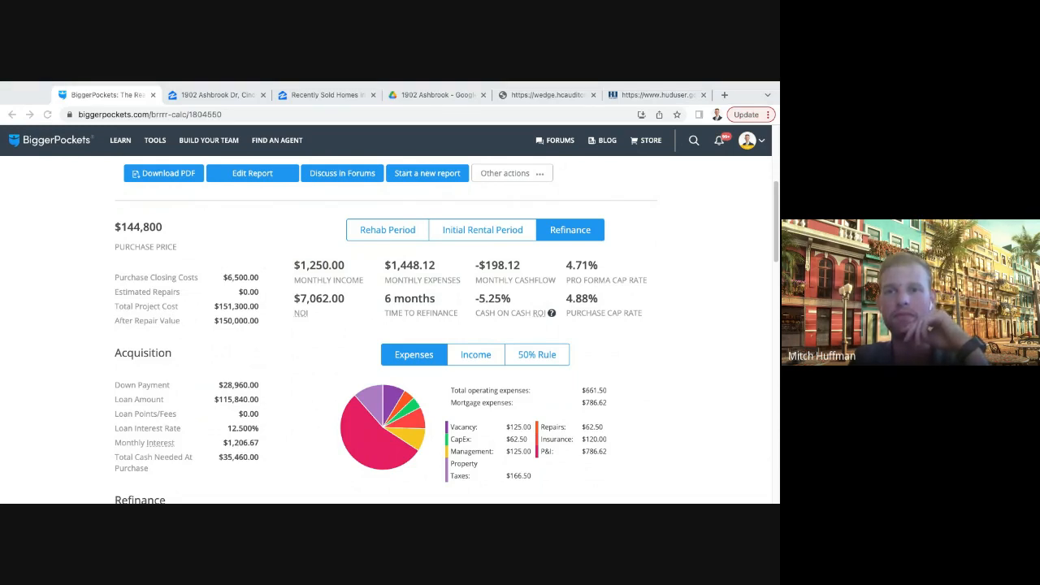
- Examine the acquisition and refinance details and compare the expenses, income and 50% rule breakdowns
click(676, 373)
scroll(676, 375, down, 1)
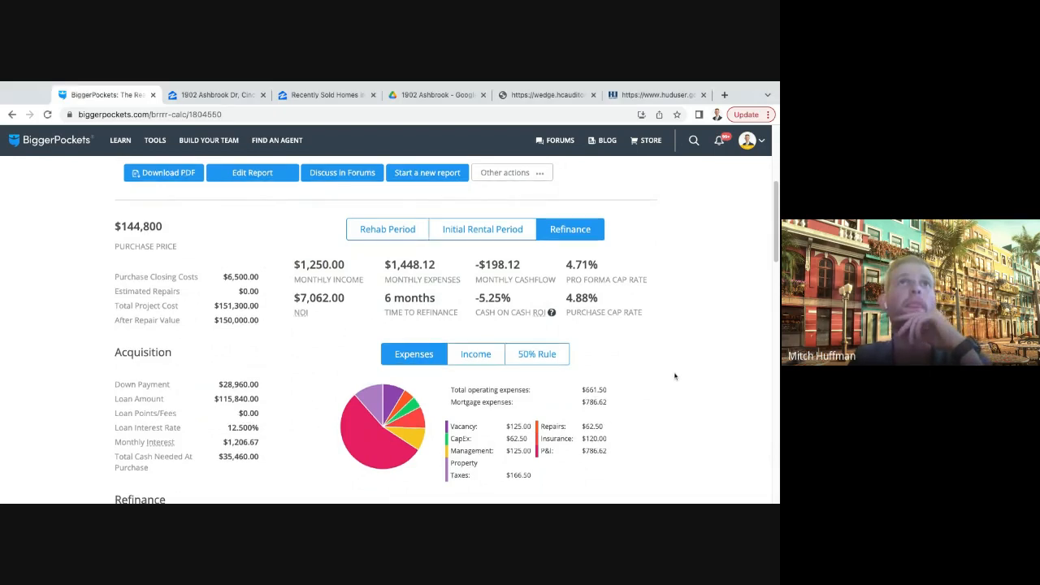
scroll(311, 323, down, 3)
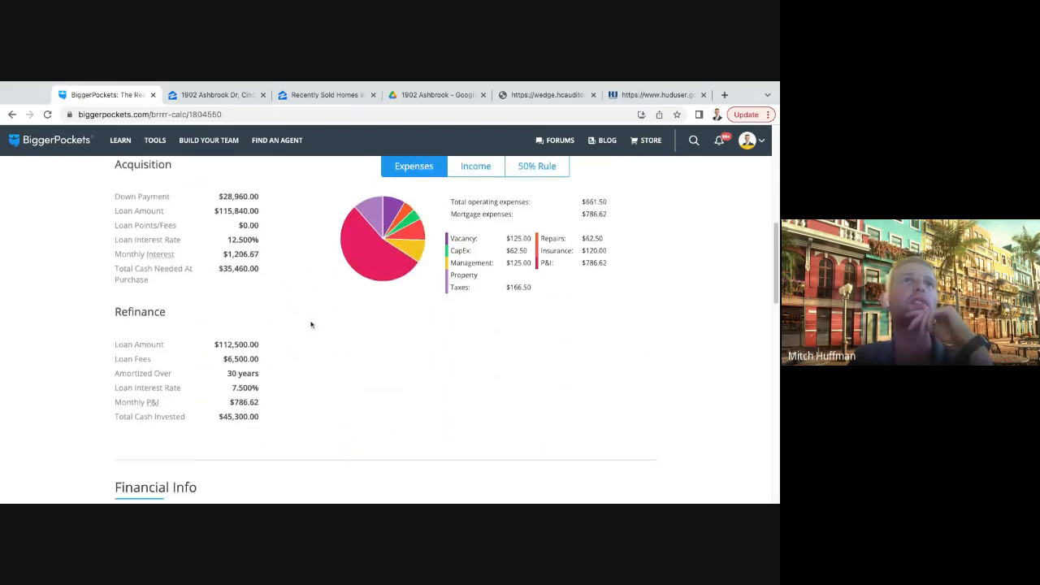
scroll(393, 346, up, 3)
scroll(393, 346, down, 1)
scroll(439, 317, up, 1)
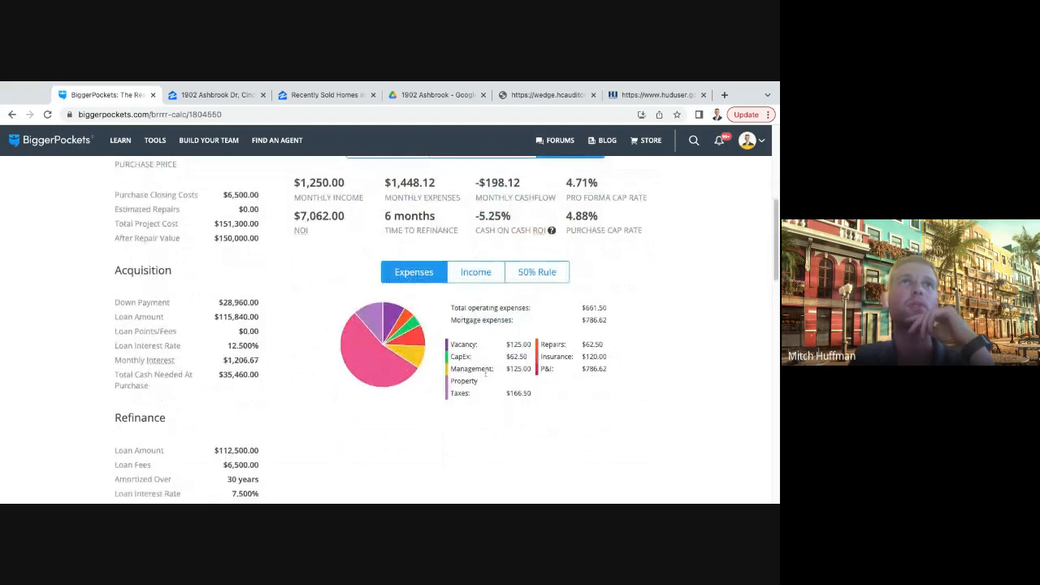
scroll(471, 284, down, 2)
click(476, 274)
click(537, 263)
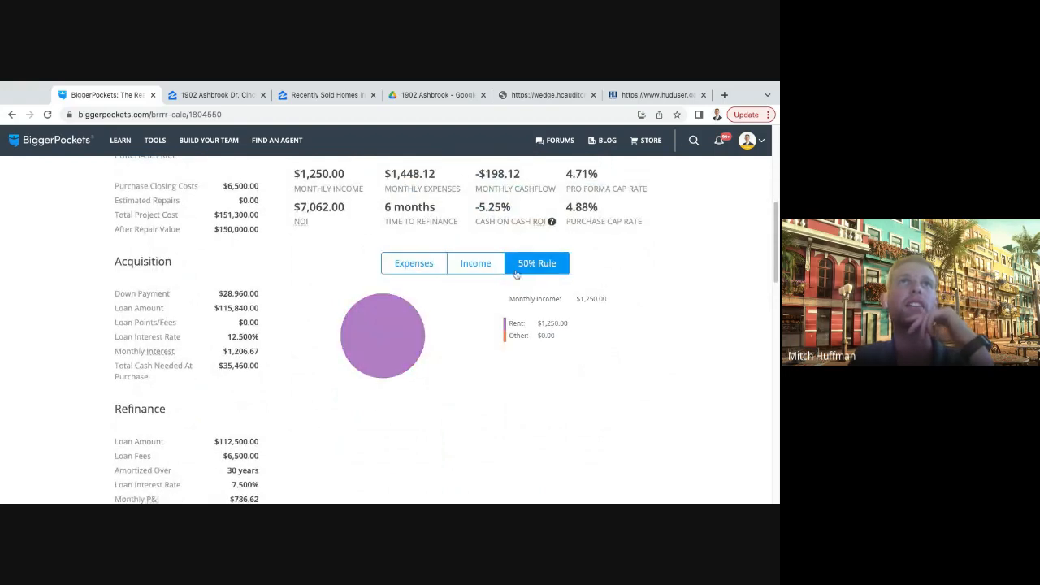
click(416, 273)
- Examine the financial info, the Analysis Over Time table and the cashflow and equity charts through year 30
scroll(417, 365, down, 5)
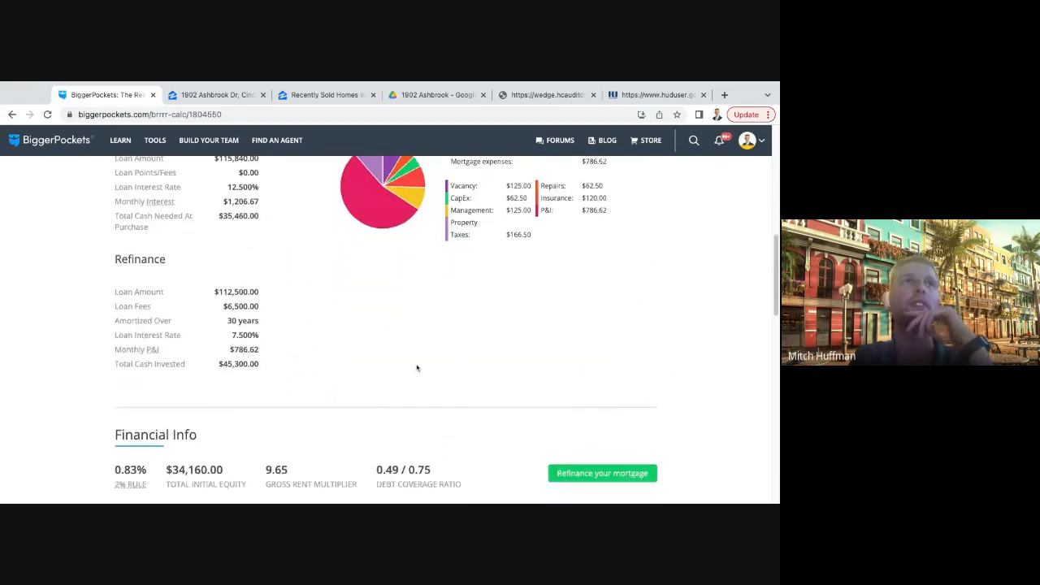
scroll(418, 364, down, 4)
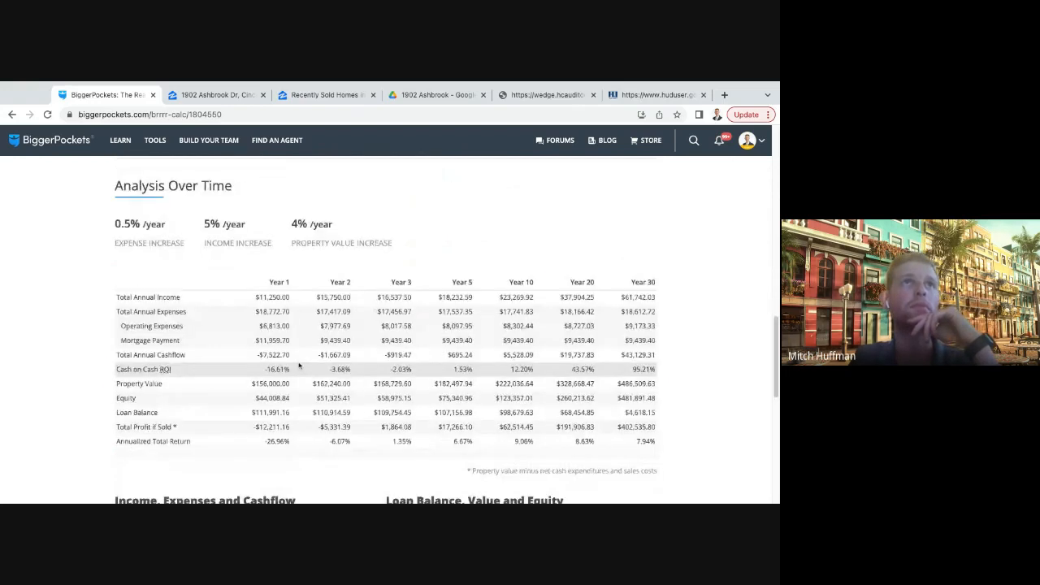
scroll(431, 303, down, 1)
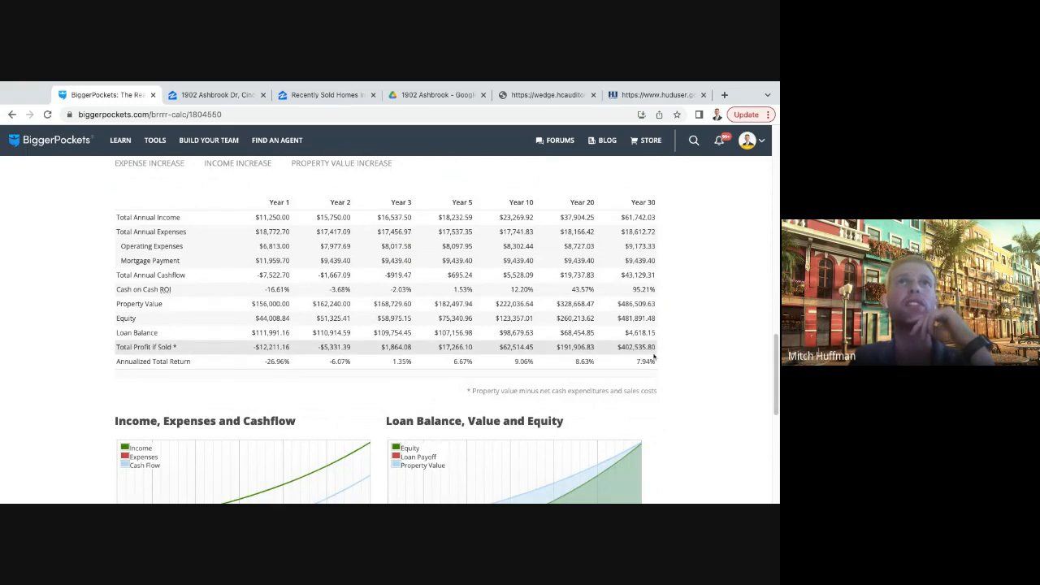
scroll(654, 356, down, 1)
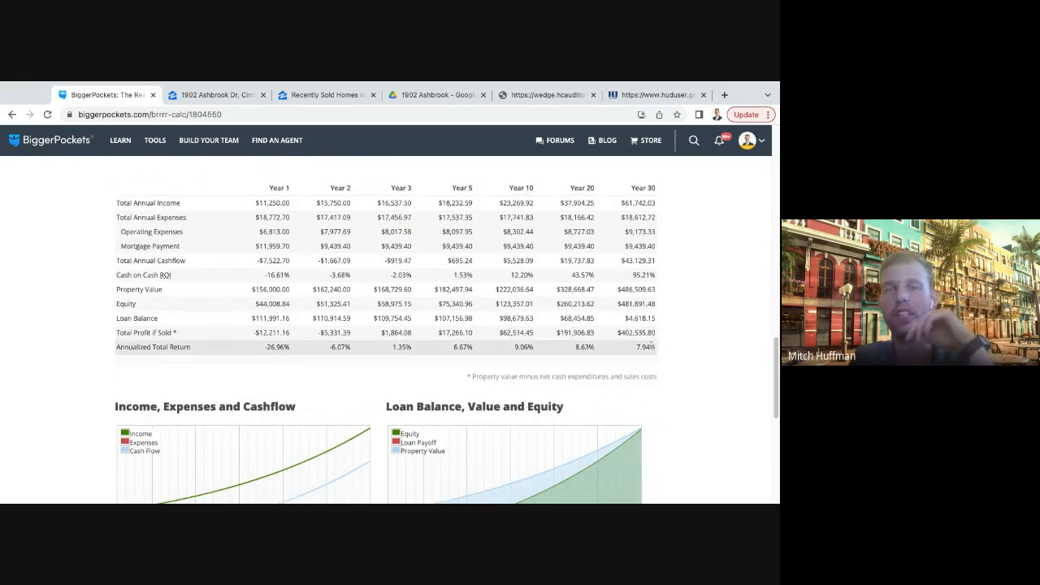
scroll(651, 345, down, 3)
mouse_move(628, 267)
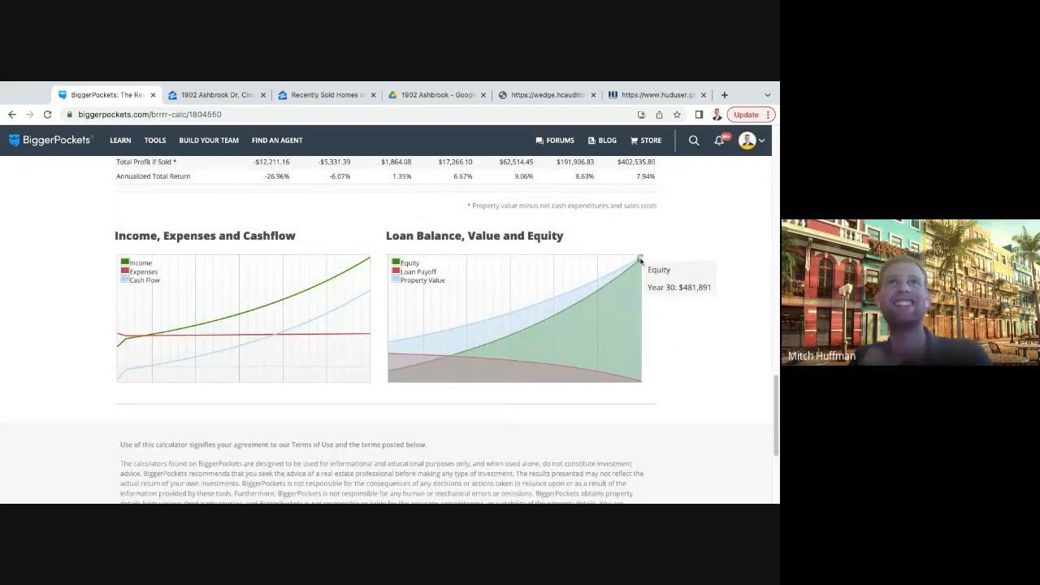
scroll(696, 355, down, 3)
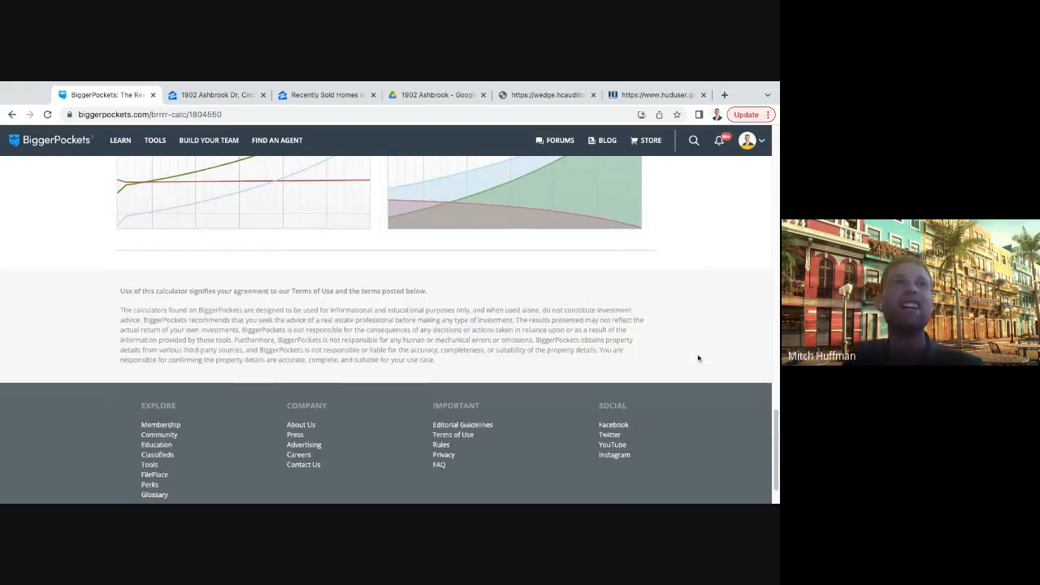
scroll(693, 350, up, 2)
scroll(456, 309, up, 2)
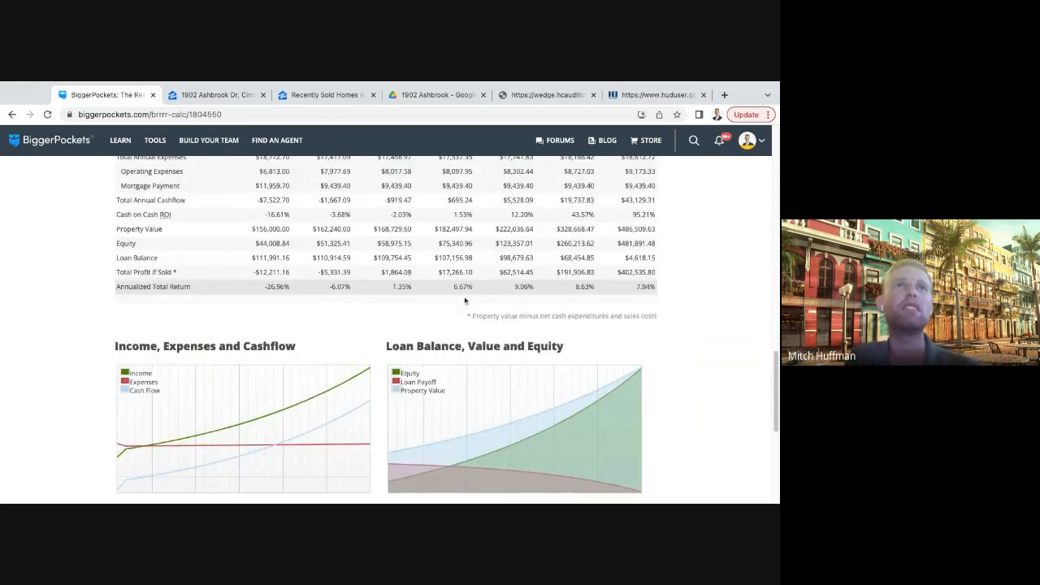
scroll(465, 301, up, 6)
scroll(464, 299, down, 3)
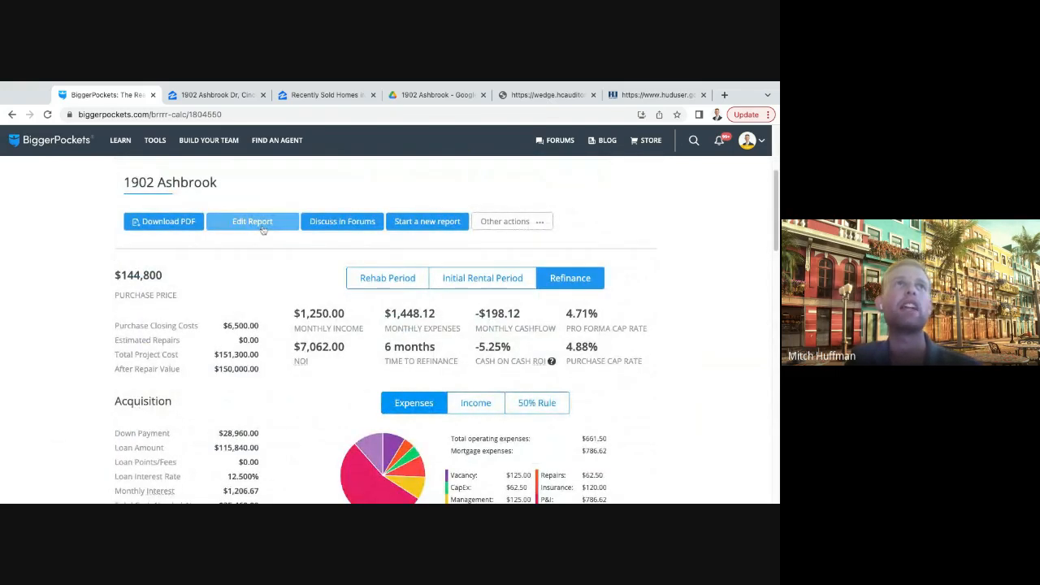
click(262, 230)
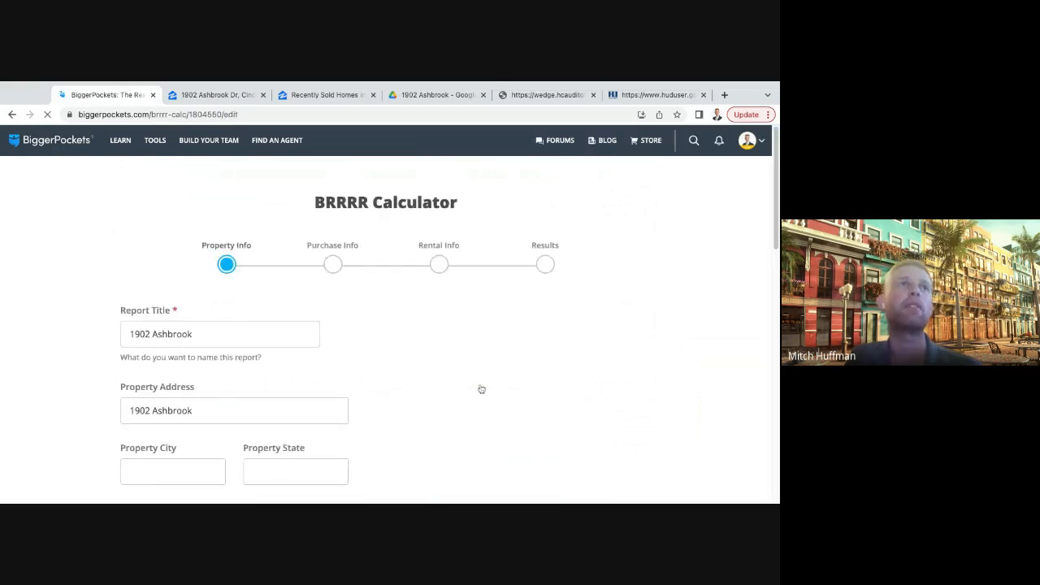
scroll(476, 381, down, 6)
scroll(471, 372, down, 3)
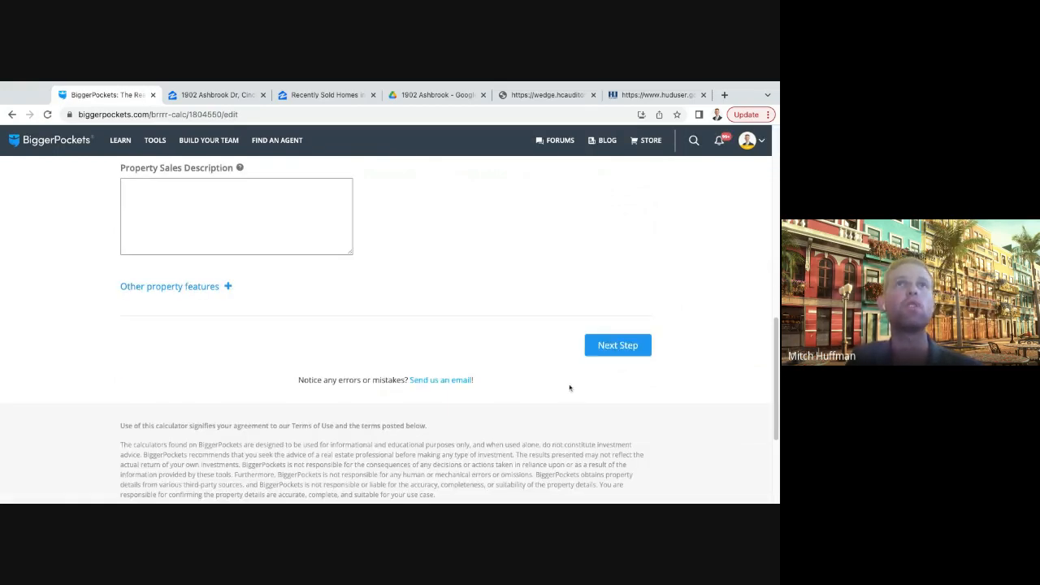
click(608, 349)
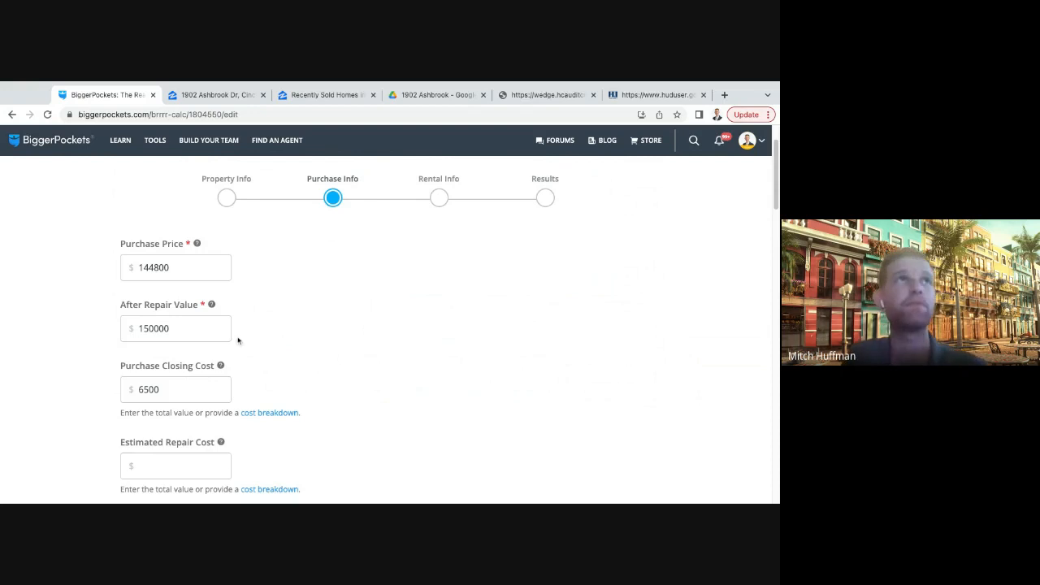
- Set the purchase price to $135,000 in the purchase info
click(183, 266)
key(BackSpace)
key(BackSpace)
key(BackSpace)
key(BackSpace)
key(BackSpace)
key(BackSpace)
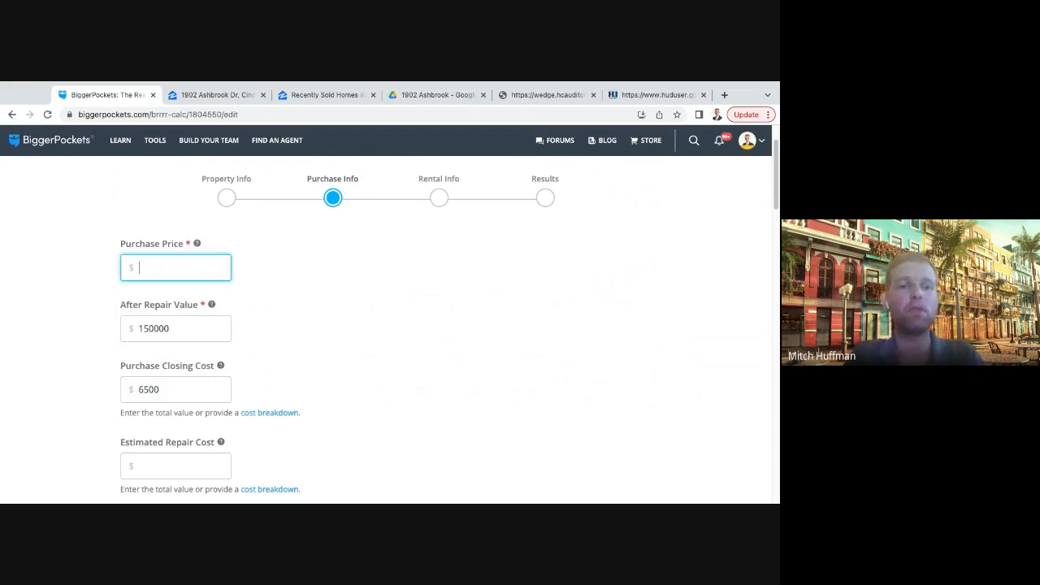
text(135000)
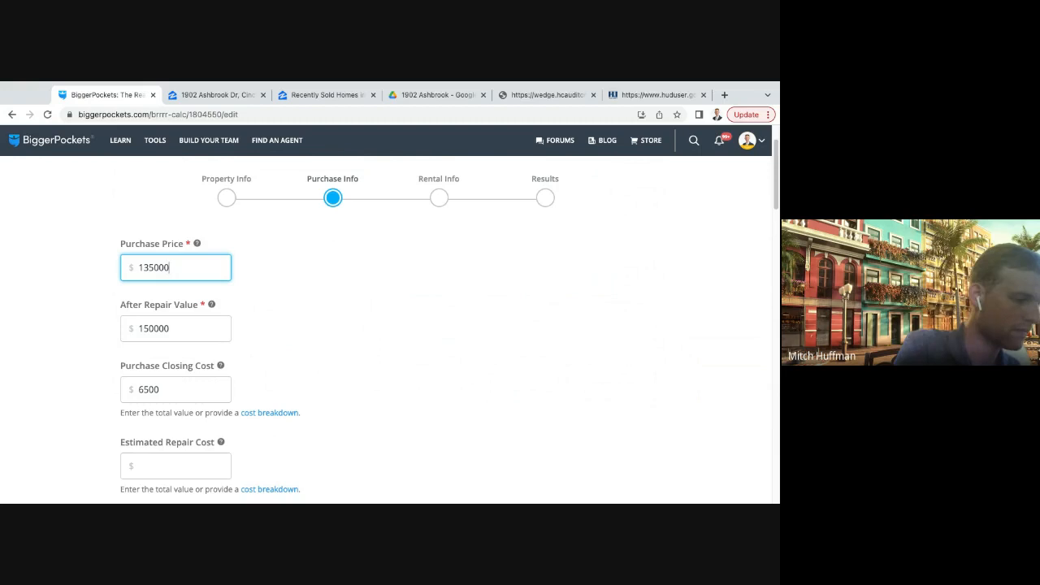
- Set the purchase price to $161,000
text(16)
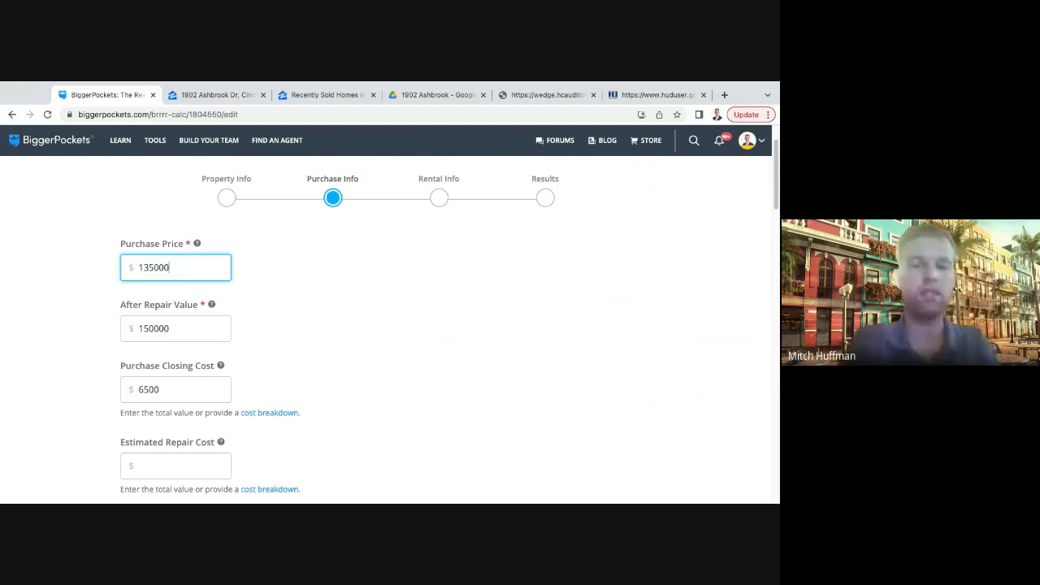
text(1)
key(BackSpace)
key(BackSpace)
key(BackSpace)
key(BackSpace)
key(BackSpace)
key(BackSpace)
key(BackSpace)
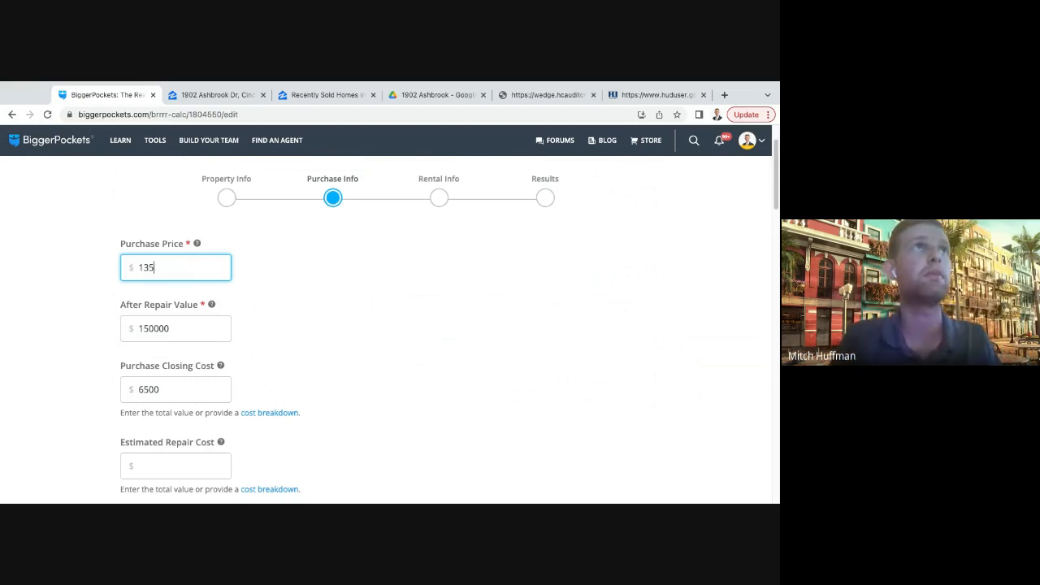
text(161000)
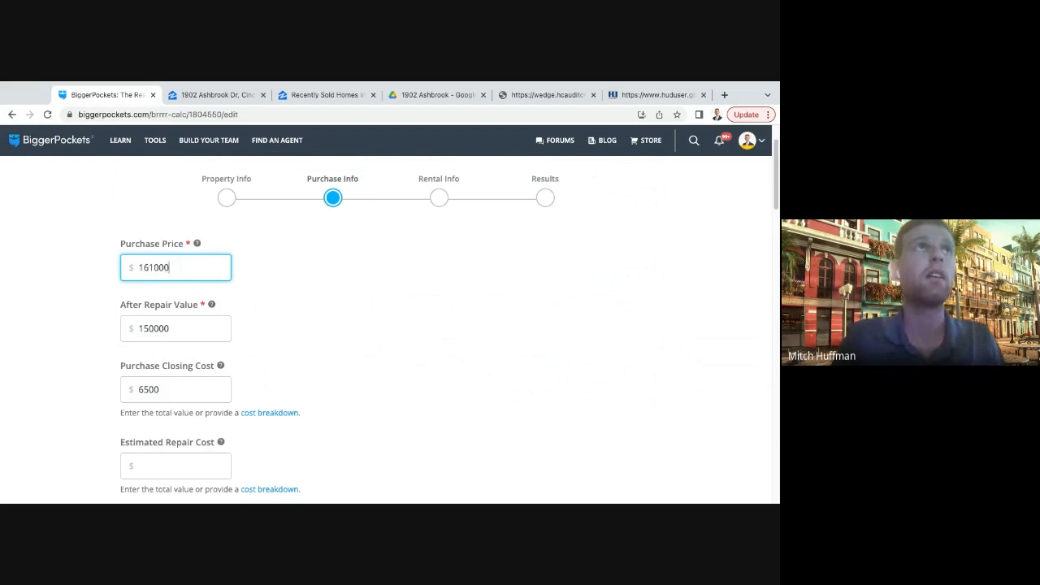
- Set the after repair value to $175,000 in the purchase info
click(254, 293)
double_click(180, 335)
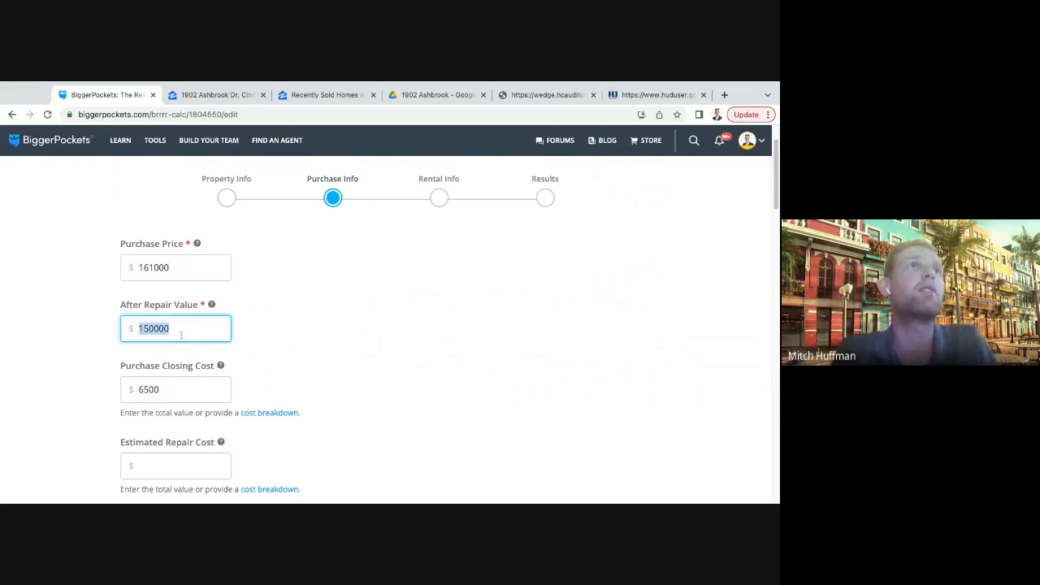
key(BackSpace)
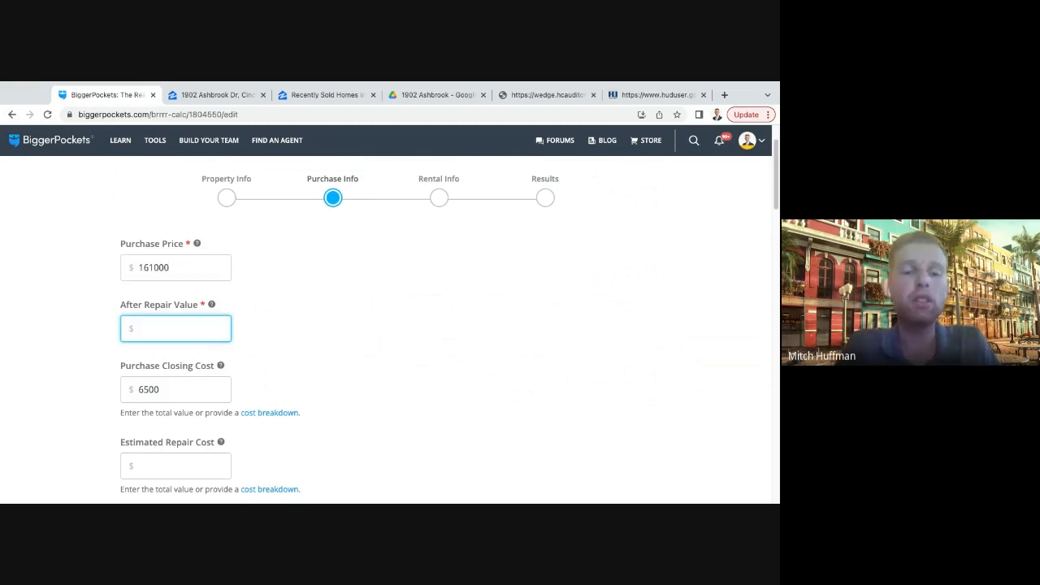
text(175000)
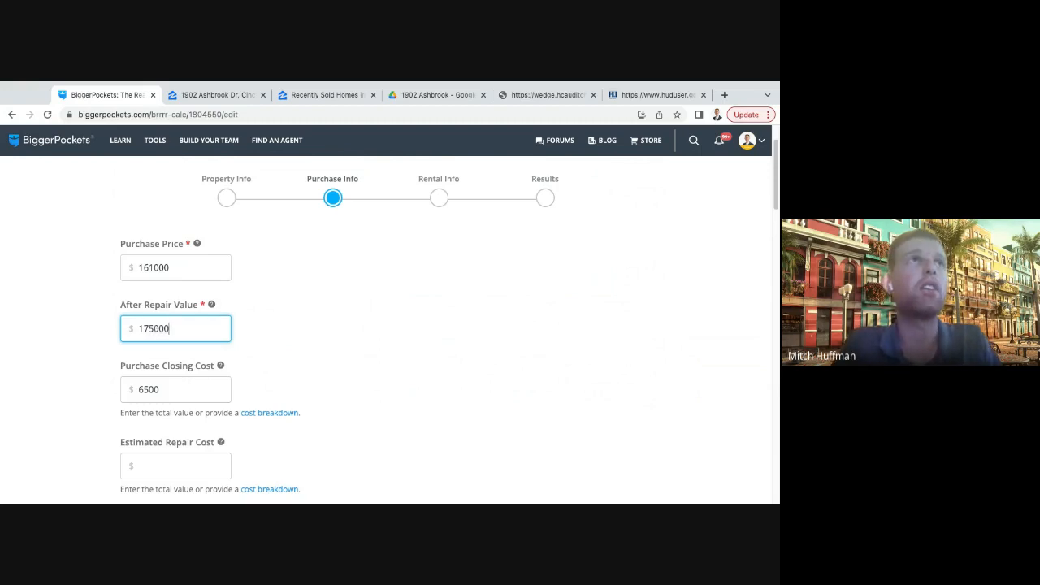
click(337, 324)
- Review the purchase closing cost and the estimated repair cost against the purchase price and after repair value
scroll(332, 325, down, 1)
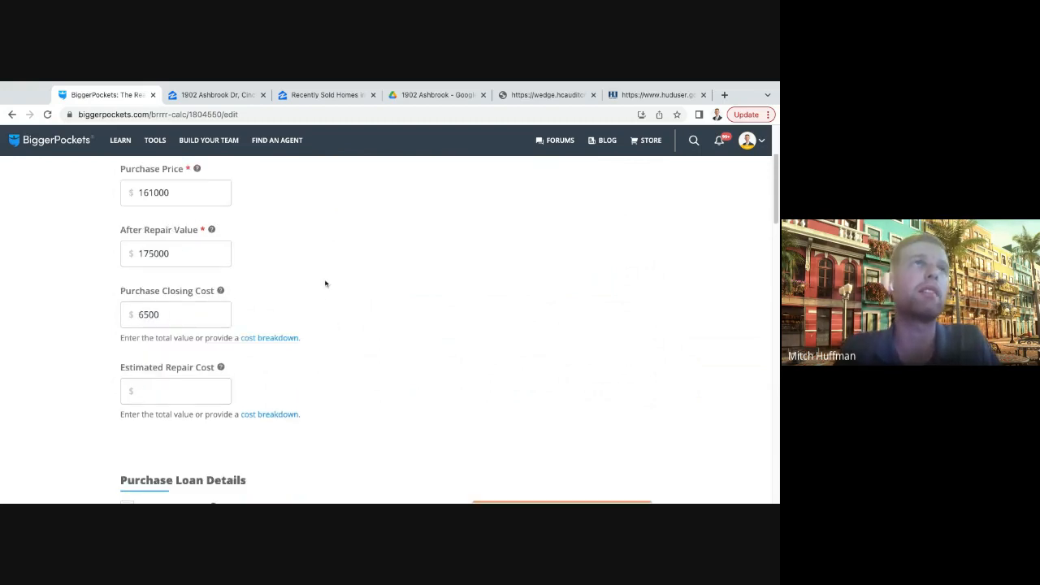
scroll(329, 298, up, 1)
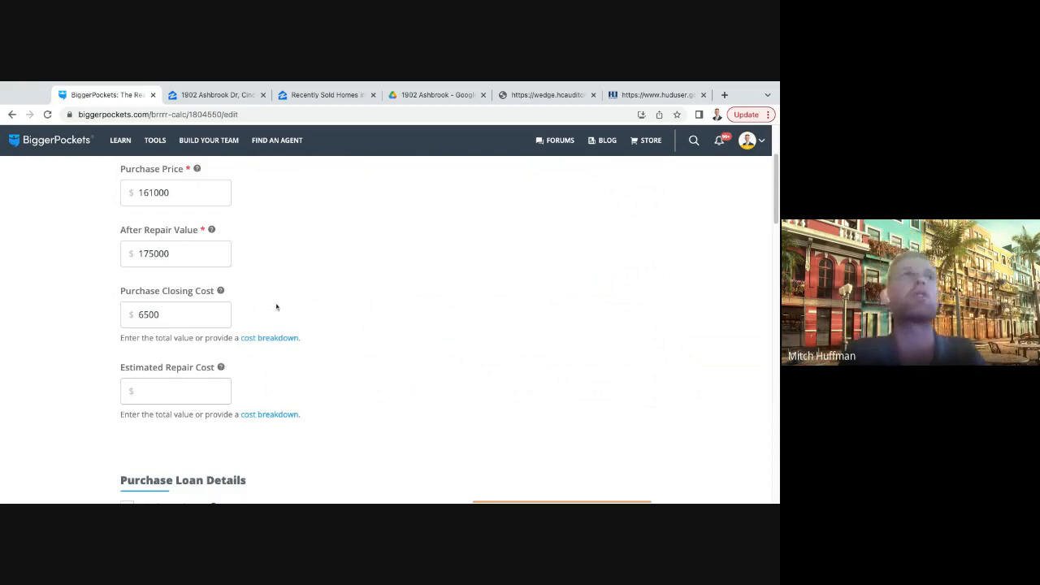
double_click(165, 318)
click(316, 318)
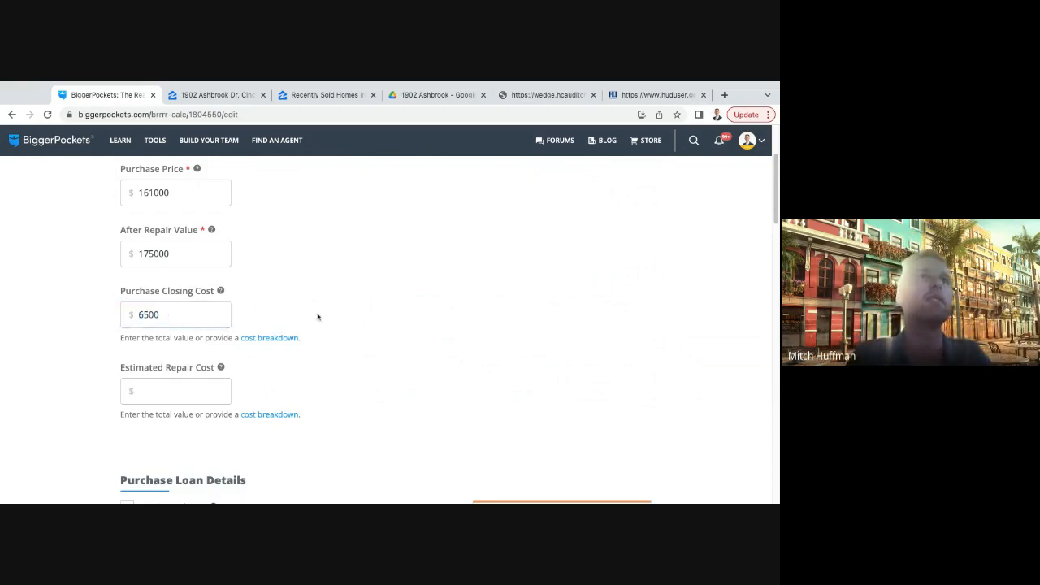
scroll(318, 317, down, 1)
scroll(325, 314, down, 1)
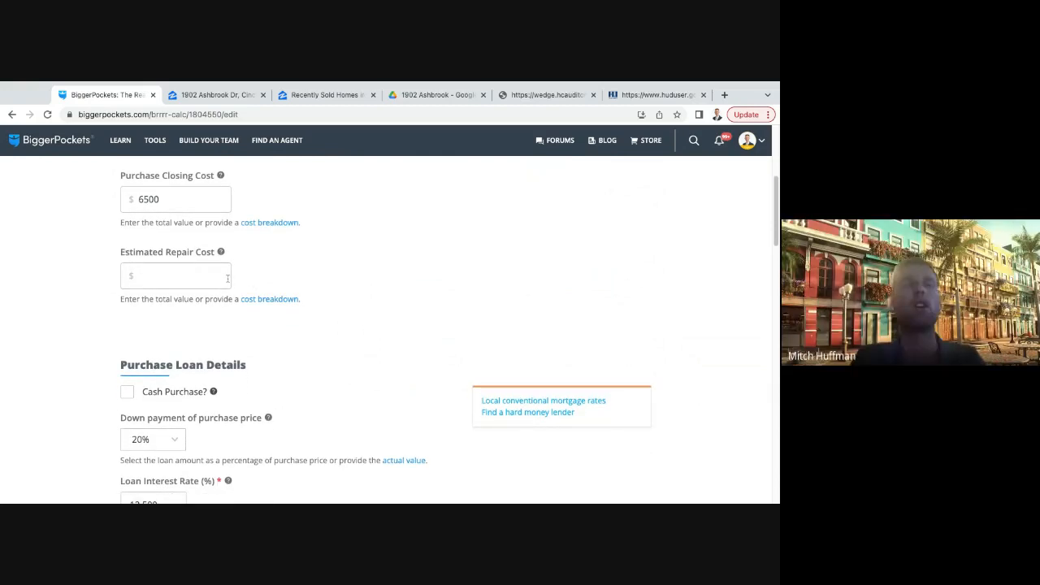
scroll(195, 265, up, 1)
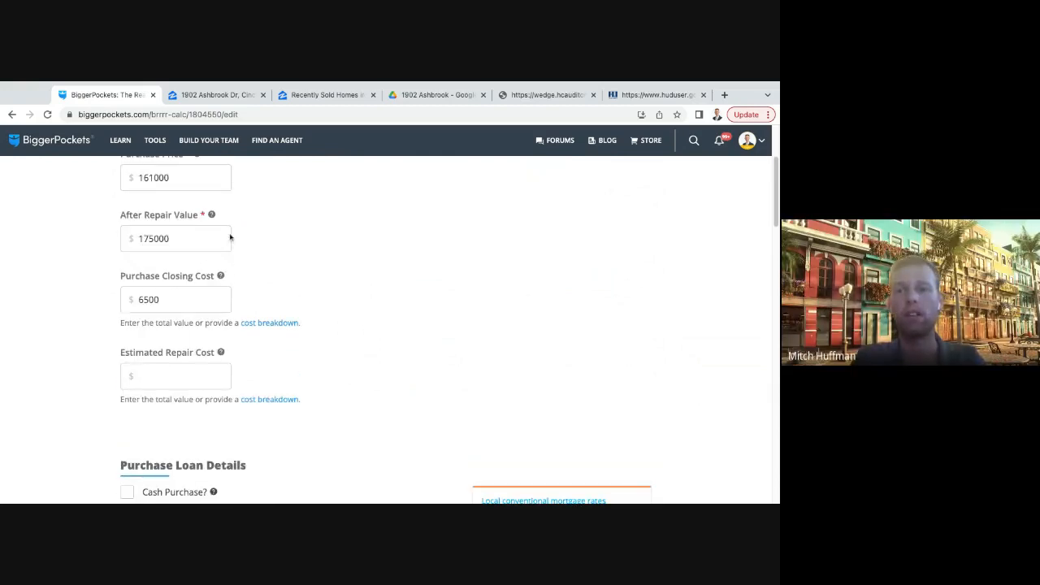
- Set the purchase loan's estimated rehab time to 2 months and its refinance timing to after 4 months
scroll(316, 367, down, 3)
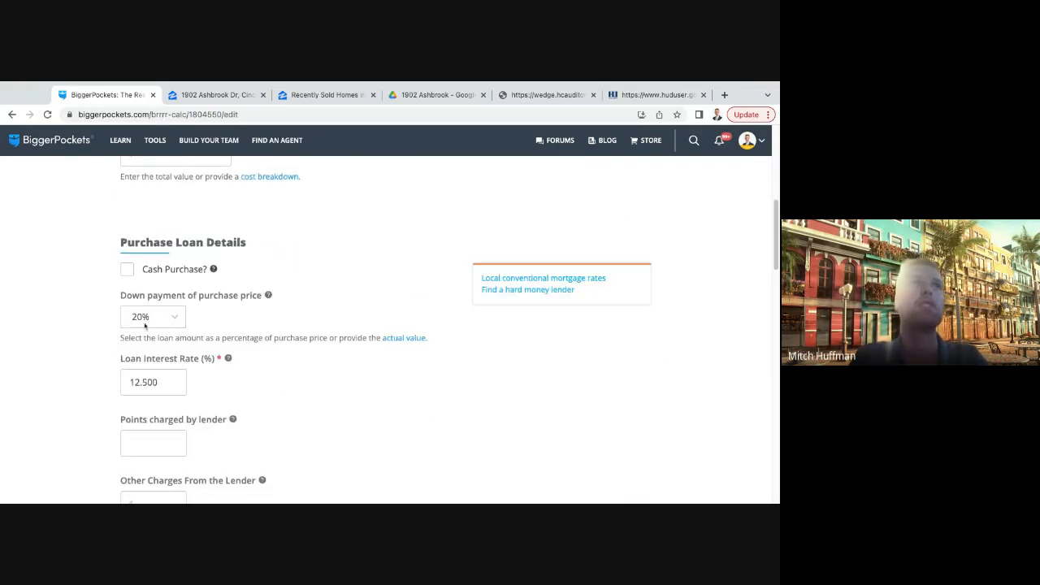
scroll(169, 348, down, 1)
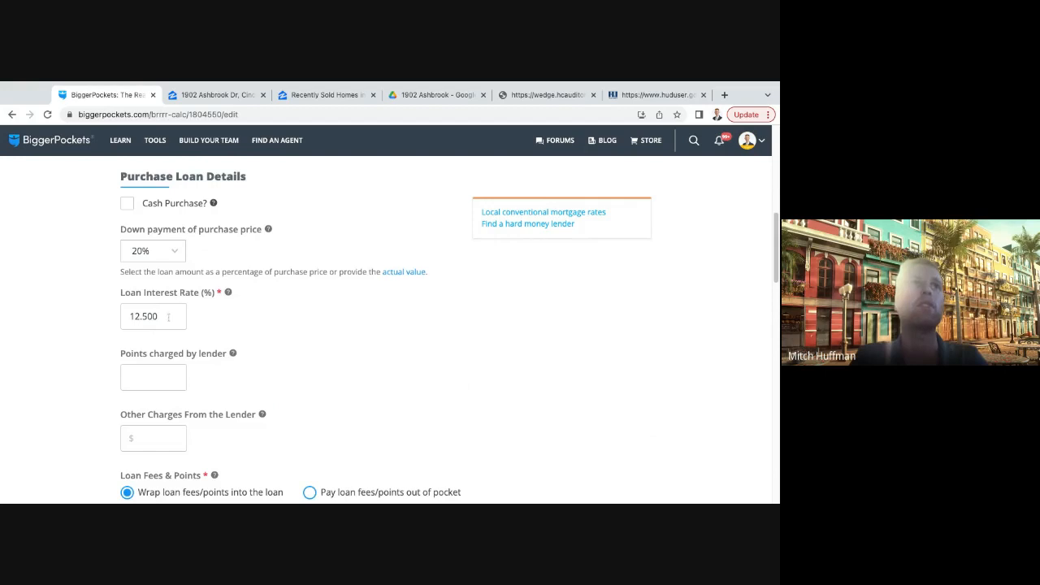
scroll(255, 322, down, 2)
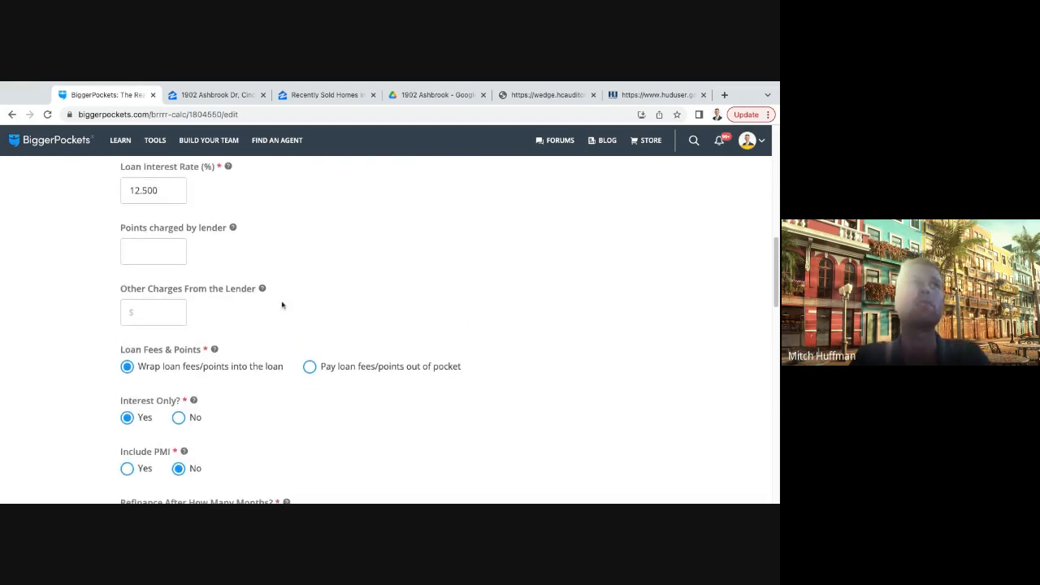
scroll(283, 306, down, 3)
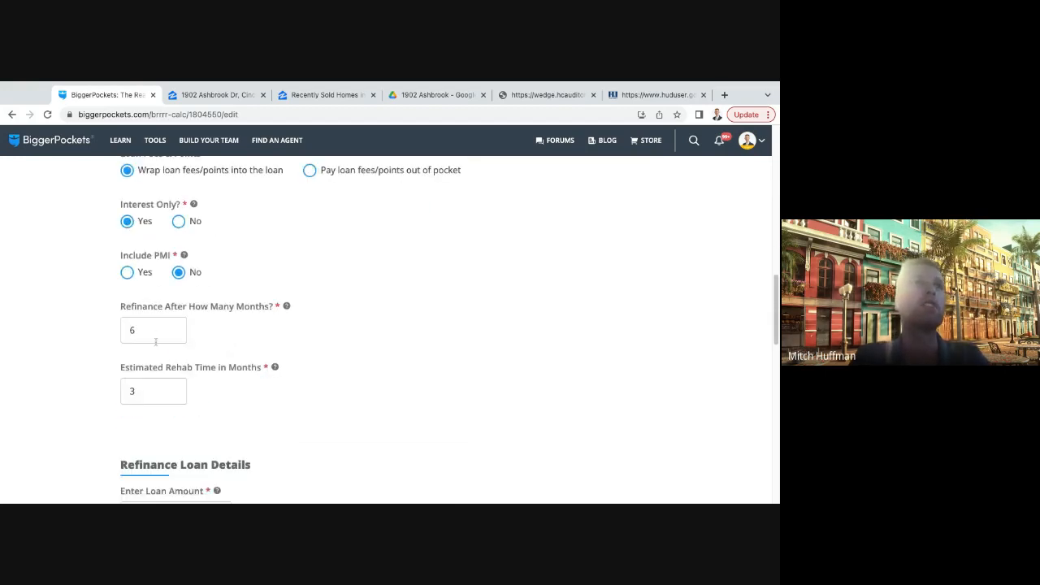
click(154, 335)
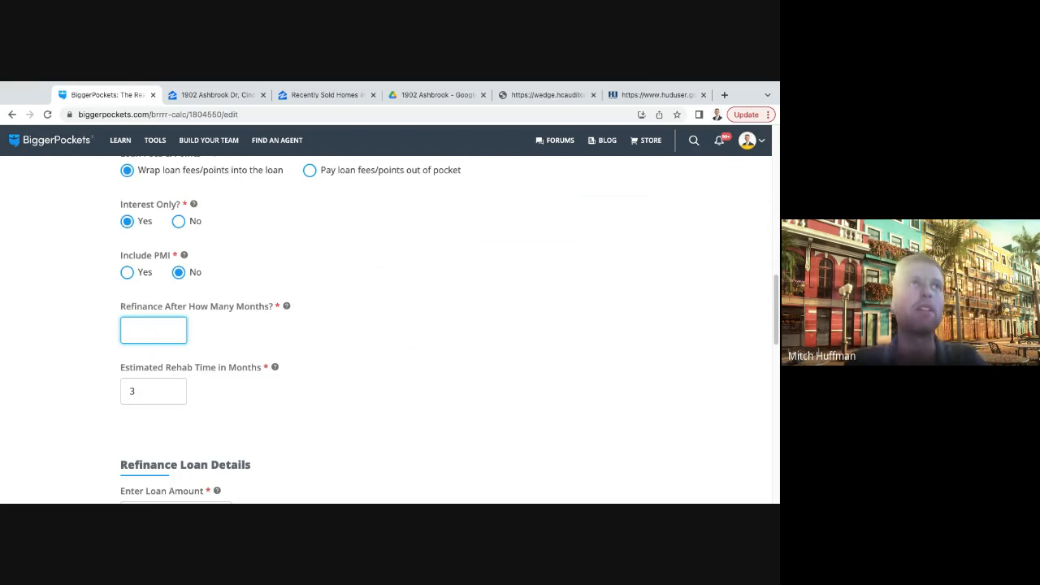
click(152, 391)
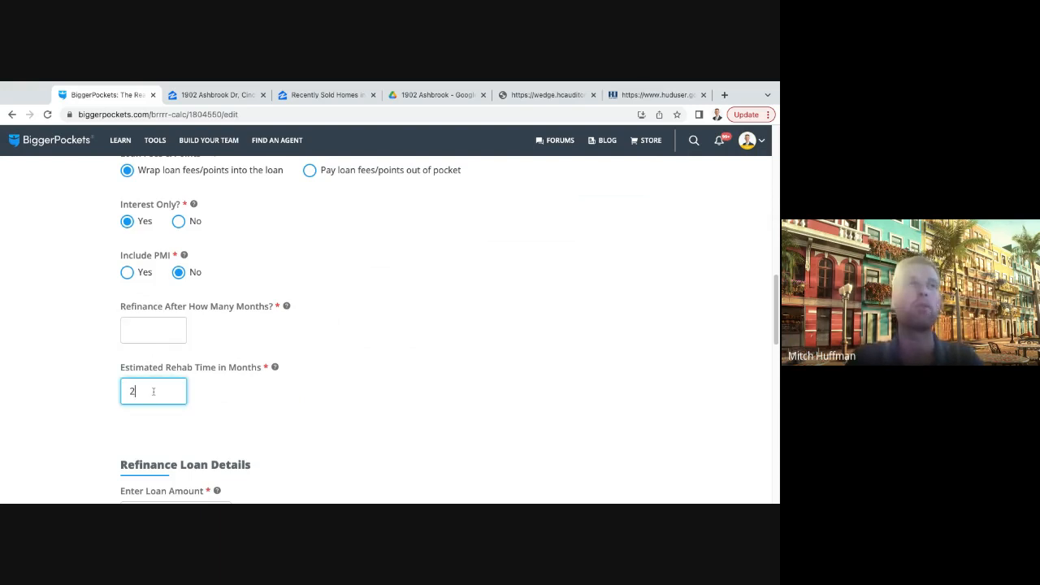
click(153, 329)
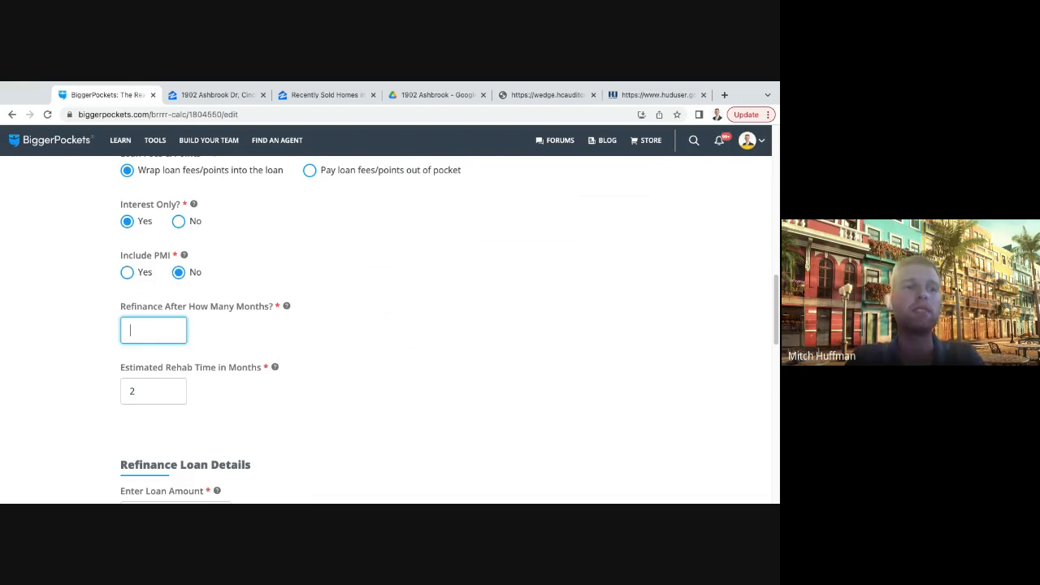
text(4)
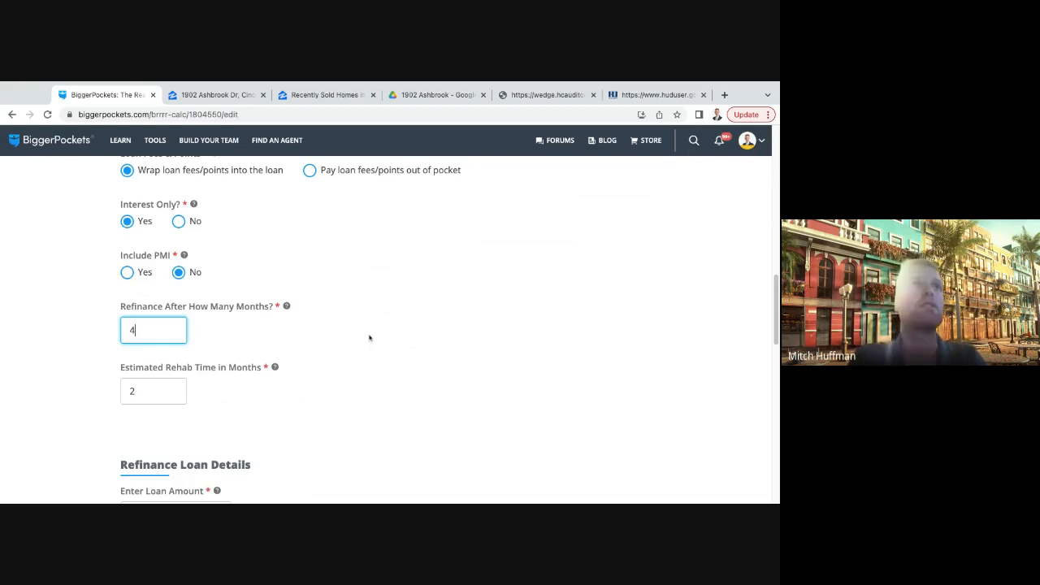
click(367, 339)
- Set the refinance loan amount to $131,250
scroll(330, 344, down, 1)
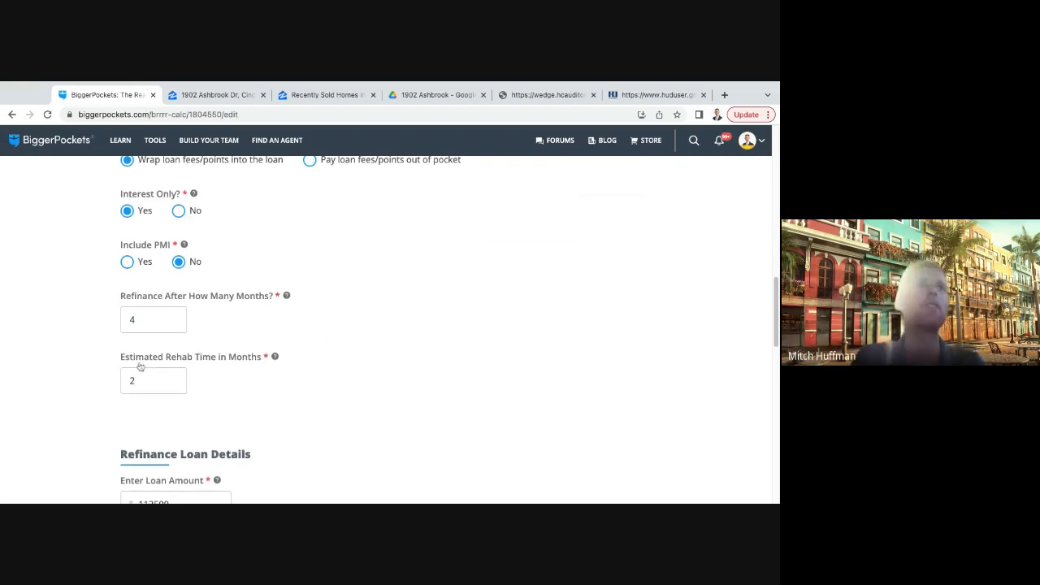
scroll(257, 325, down, 2)
scroll(256, 325, down, 4)
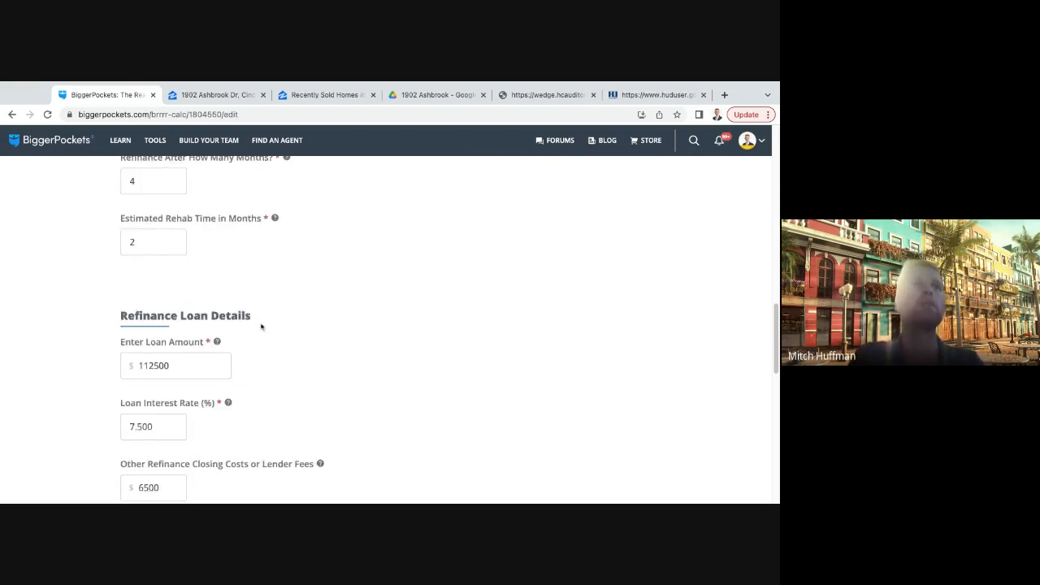
click(182, 287)
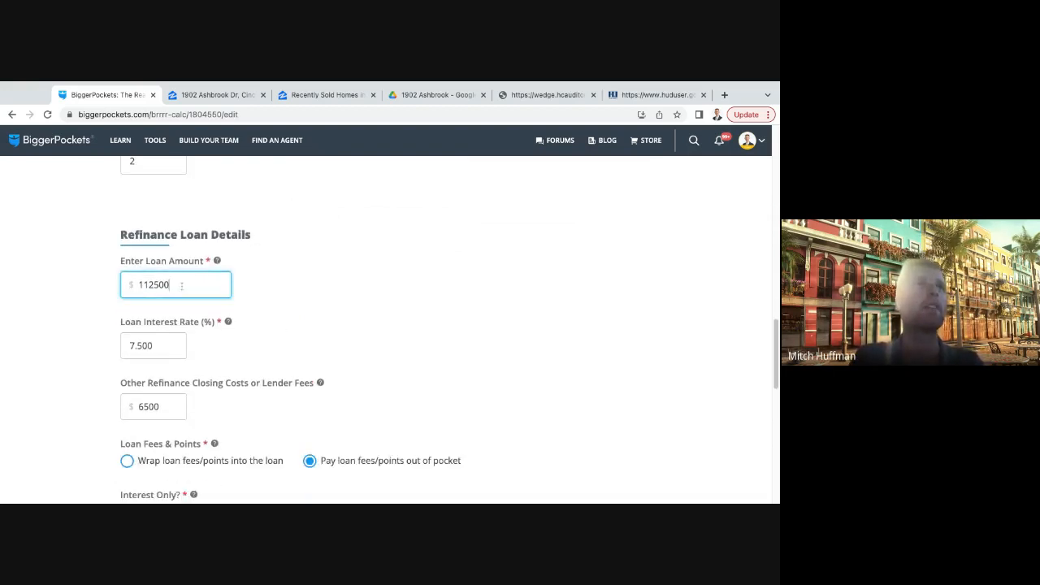
double_click(182, 286)
key(BackSpace)
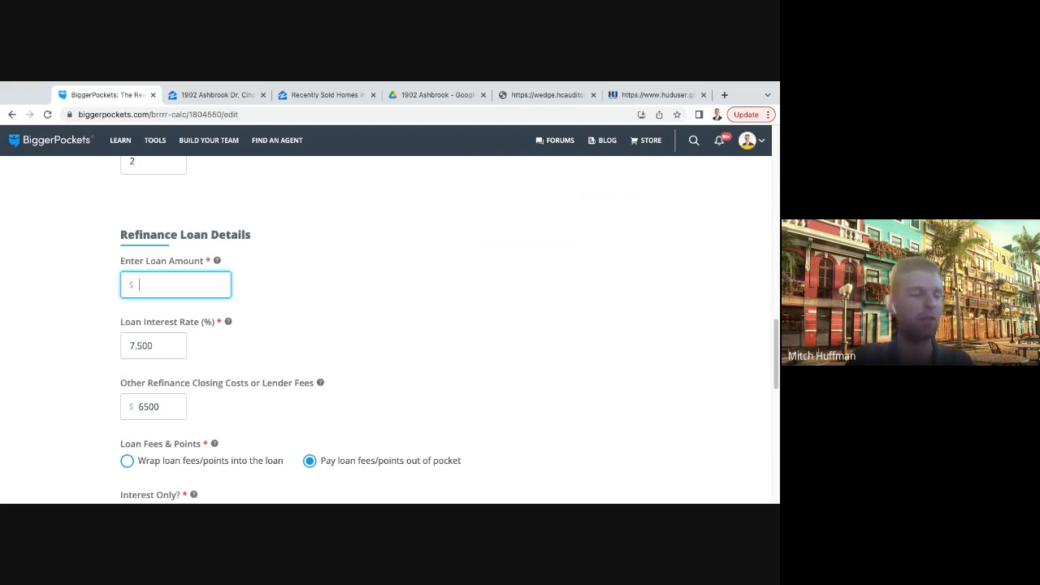
text(131)
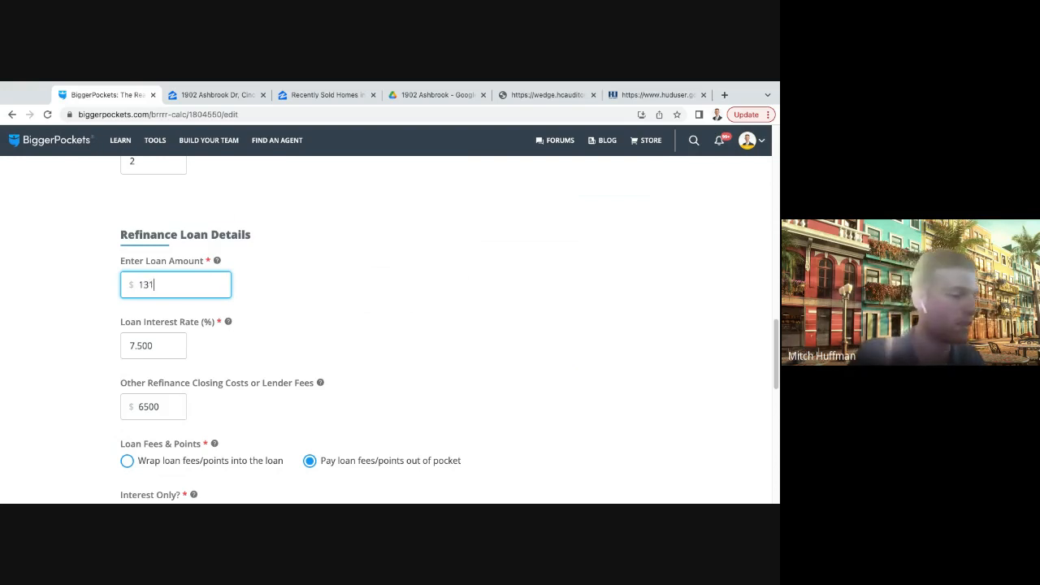
text(250)
click(324, 297)
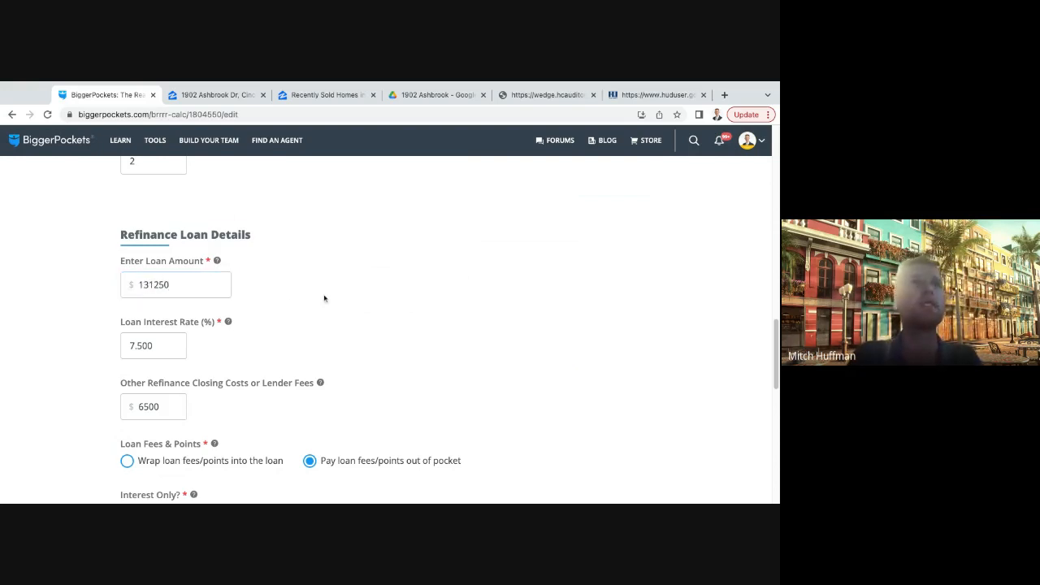
- Check the refinance interest rate and closing costs, and choose to wrap the refinance loan's fees and points into the loan
scroll(323, 298, down, 1)
click(165, 305)
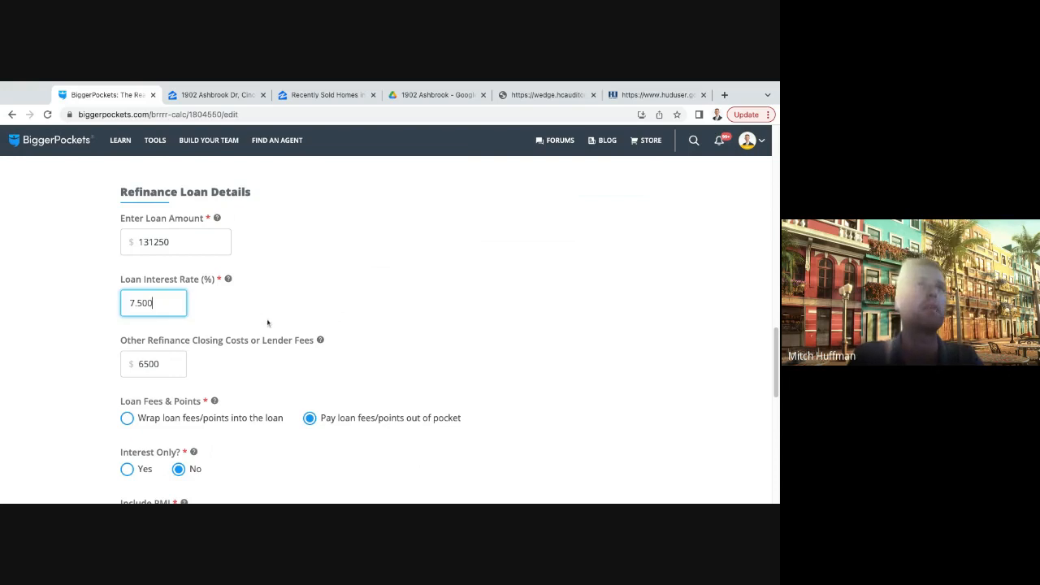
click(268, 326)
scroll(267, 326, down, 2)
click(157, 274)
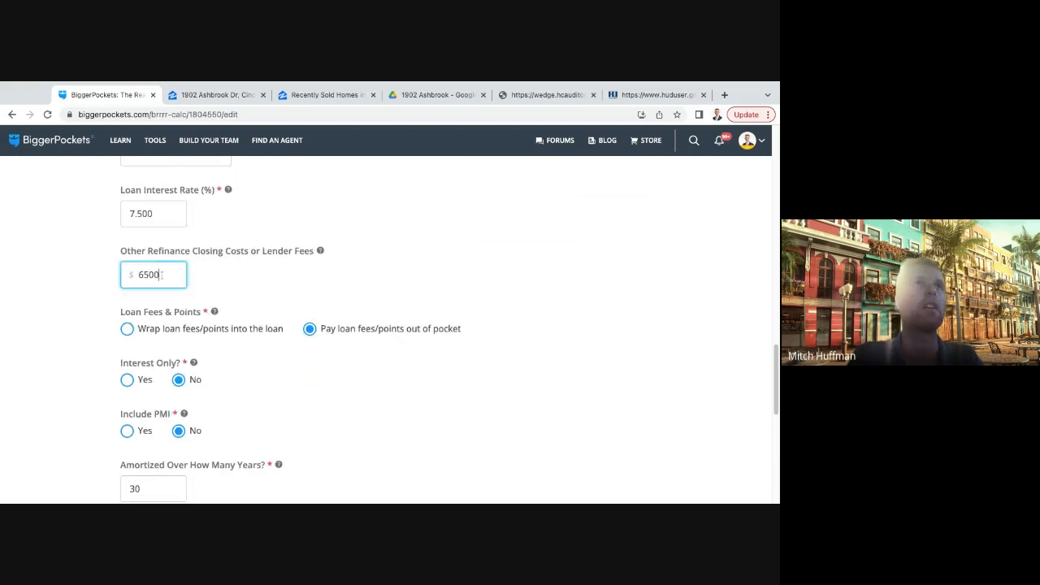
scroll(286, 284, down, 1)
click(303, 329)
scroll(289, 334, down, 2)
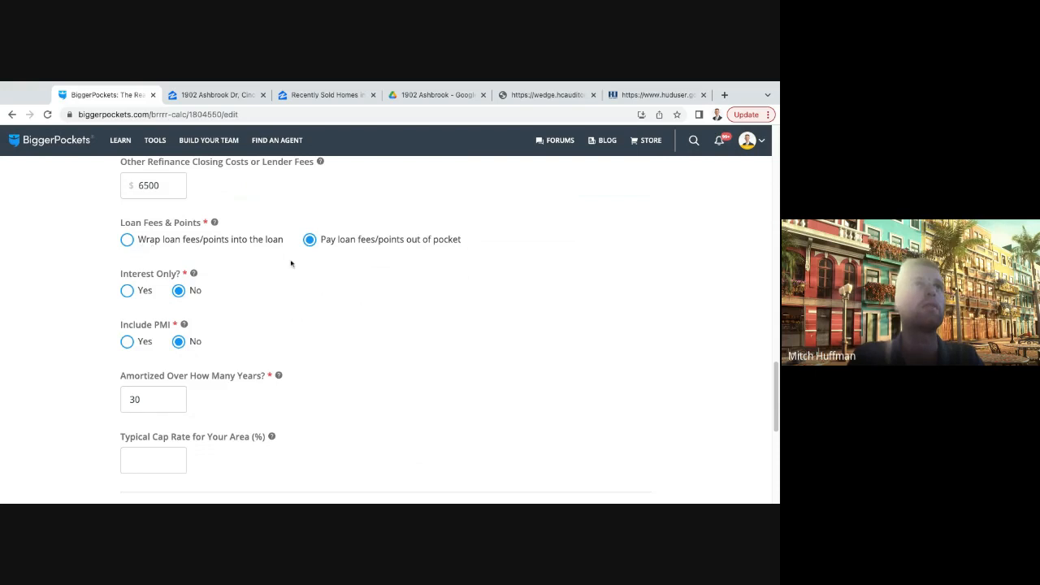
click(127, 240)
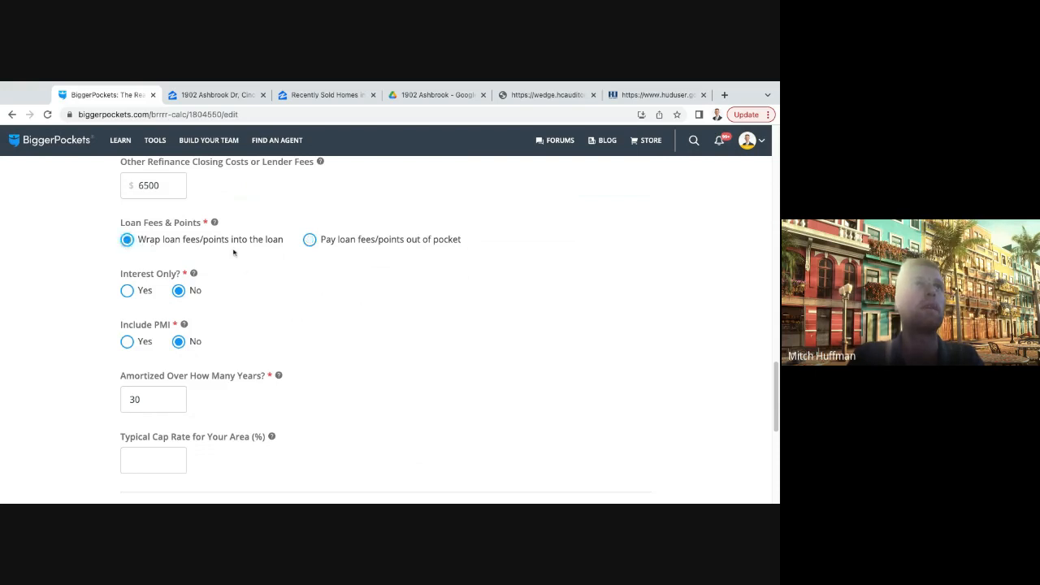
- Compare the purchase loan's fee setting, and continue to the rental info
scroll(274, 276, up, 4)
scroll(273, 278, up, 5)
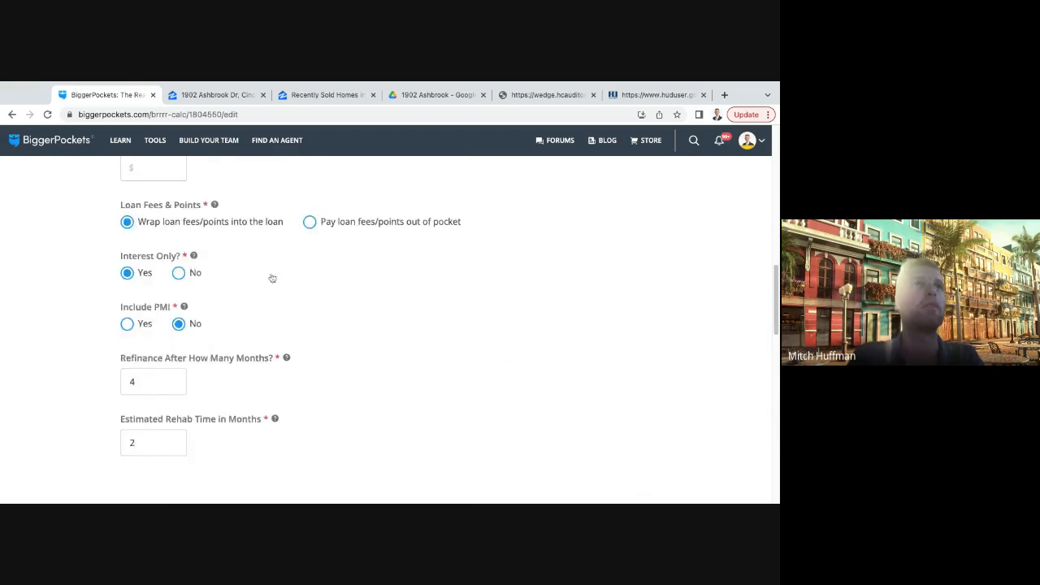
scroll(268, 279, down, 3)
scroll(265, 282, down, 8)
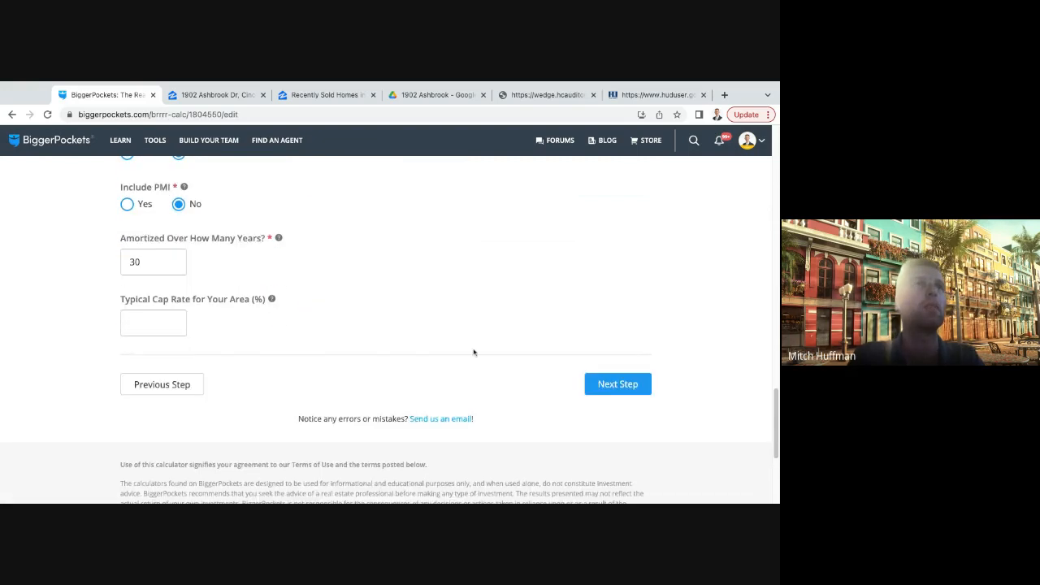
click(615, 383)
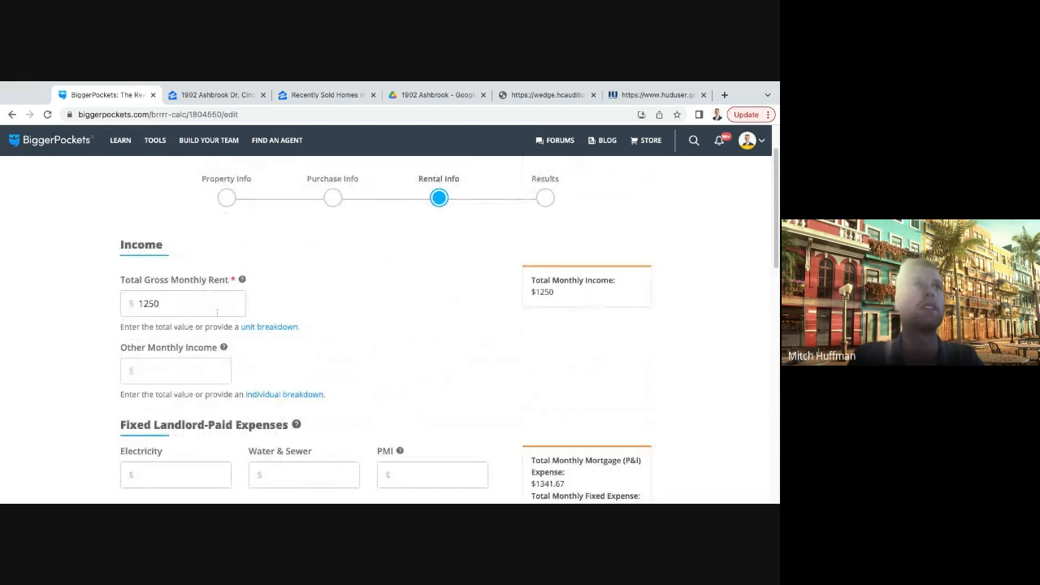
- Set the total gross monthly rent to $1,400 in the rental income section
double_click(192, 303)
text(1400)
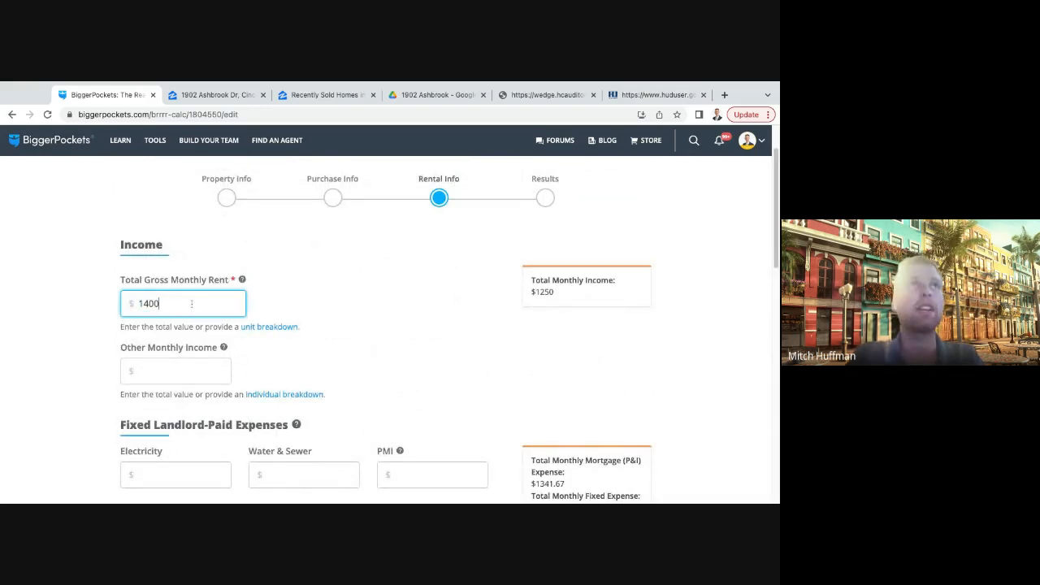
click(336, 314)
scroll(336, 314, down, 2)
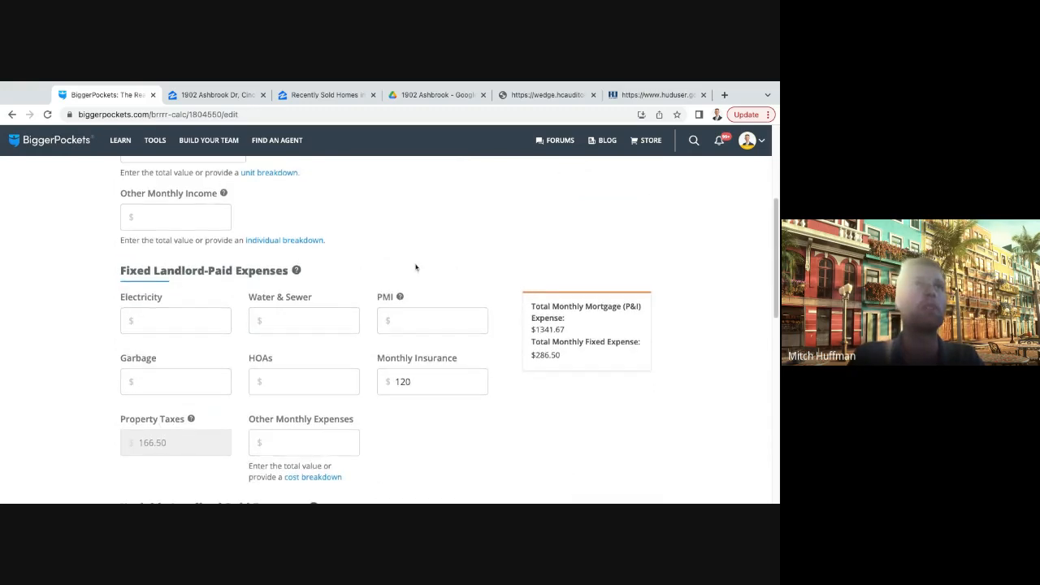
scroll(411, 273, up, 1)
click(405, 281)
scroll(372, 283, up, 1)
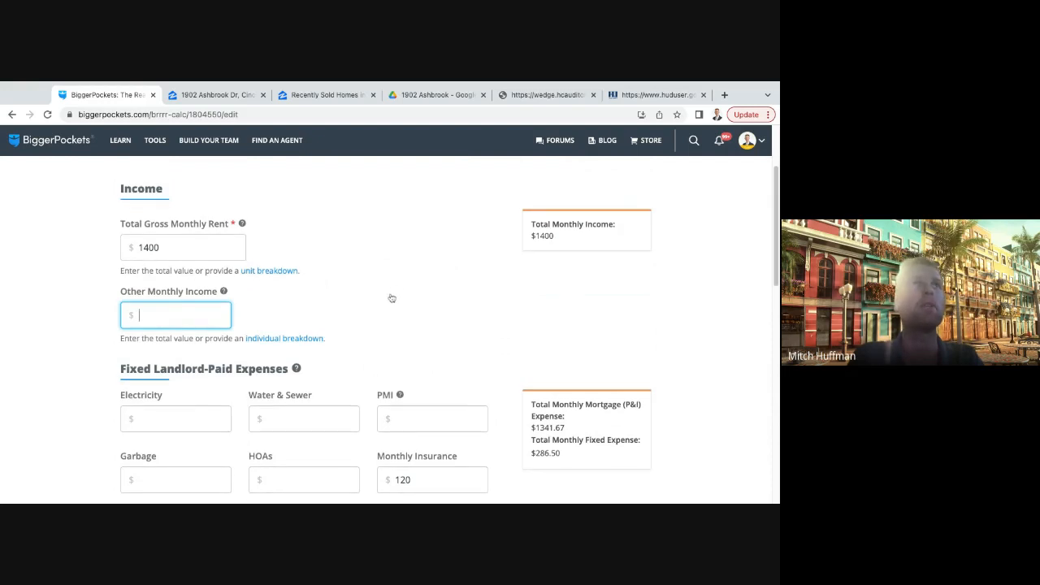
scroll(390, 297, up, 1)
- Examine the three-bedroom and four-bedroom columns in HUD's FY2023 Small Area FMR table for the Cincinnati metro area
click(658, 95)
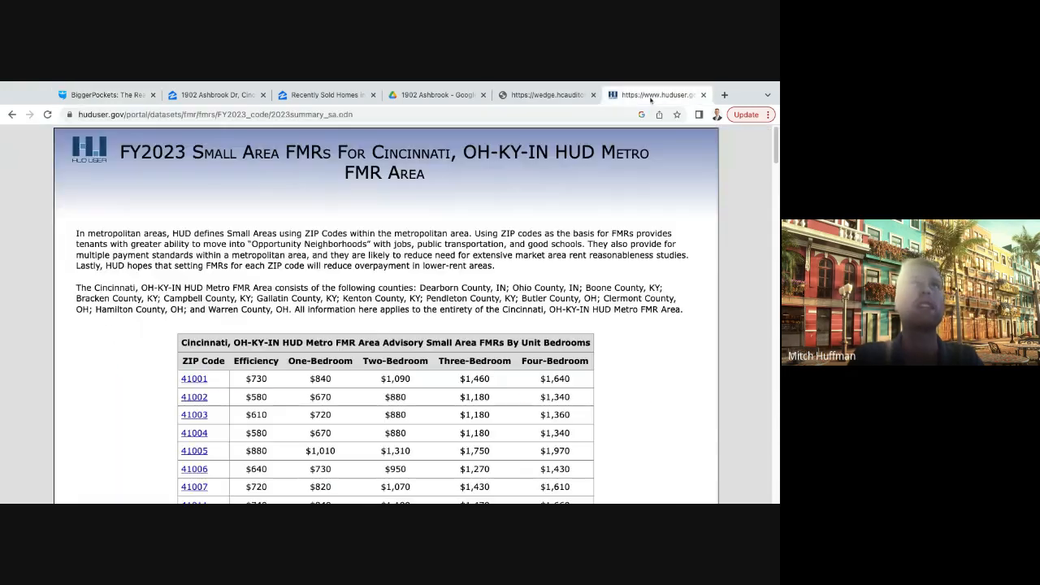
scroll(464, 329, down, 1)
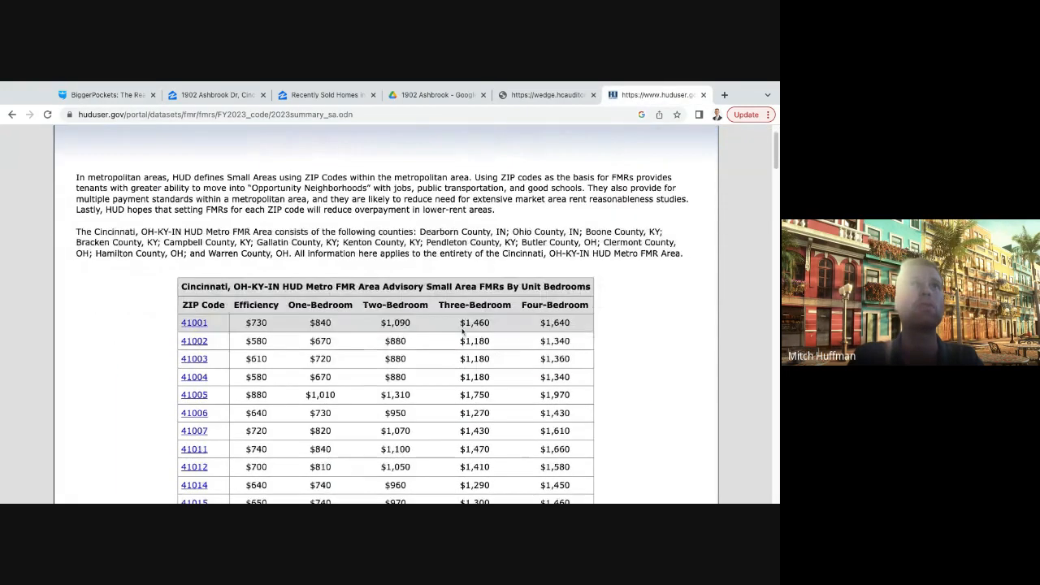
triple_click(438, 307)
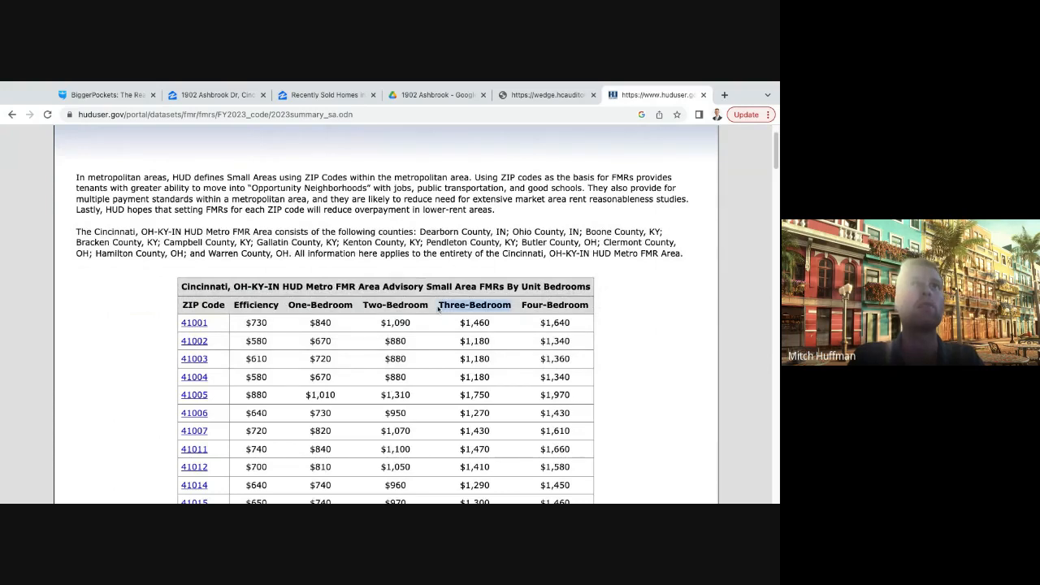
click(519, 307)
triple_click(519, 307)
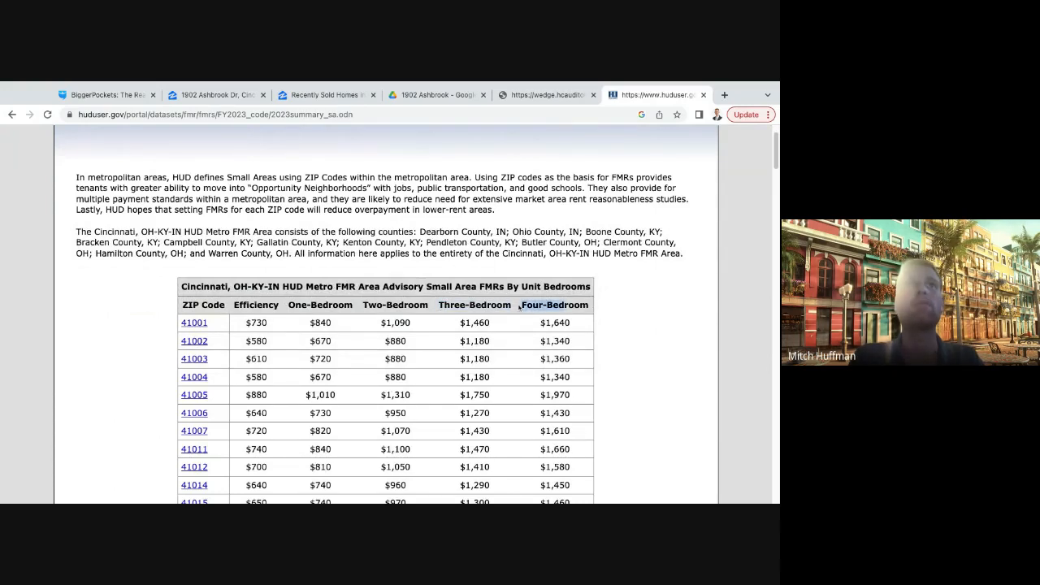
triple_click(513, 309)
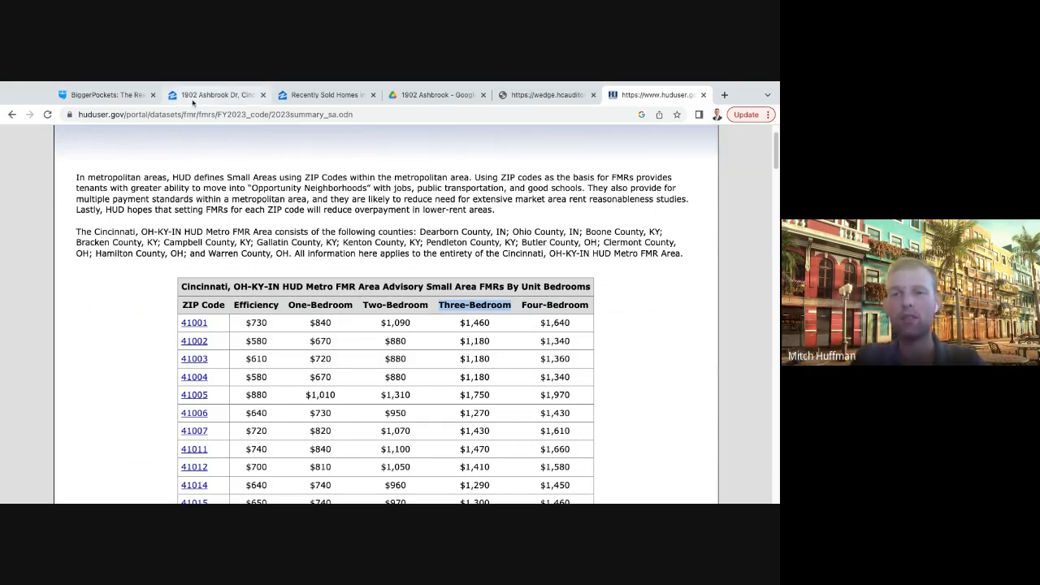
- Return to the BRRRR calculator's rental info and set the vacancy rate to 6% in the variable landlord-paid expenses
click(87, 98)
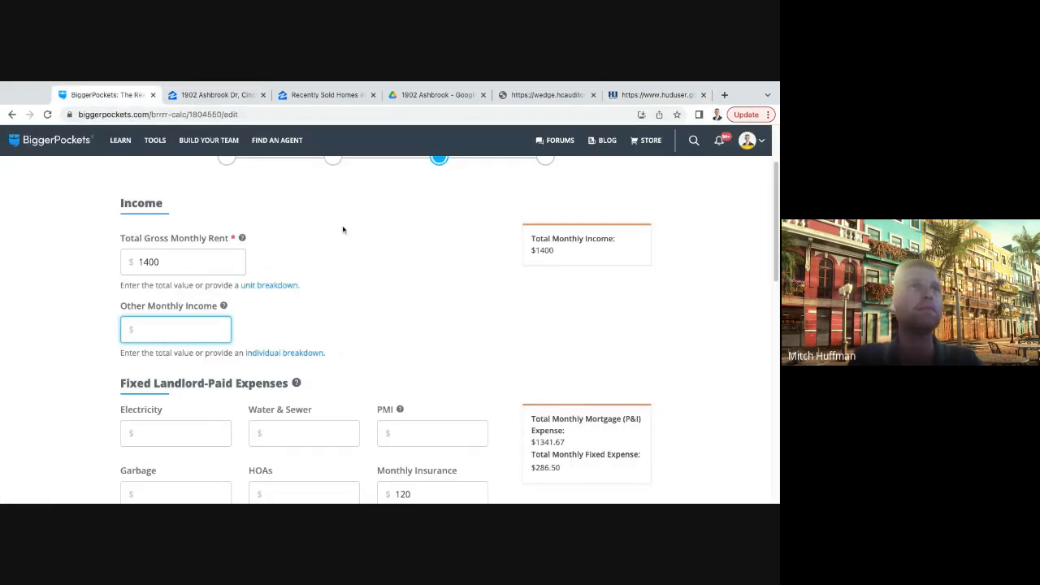
scroll(343, 230, down, 3)
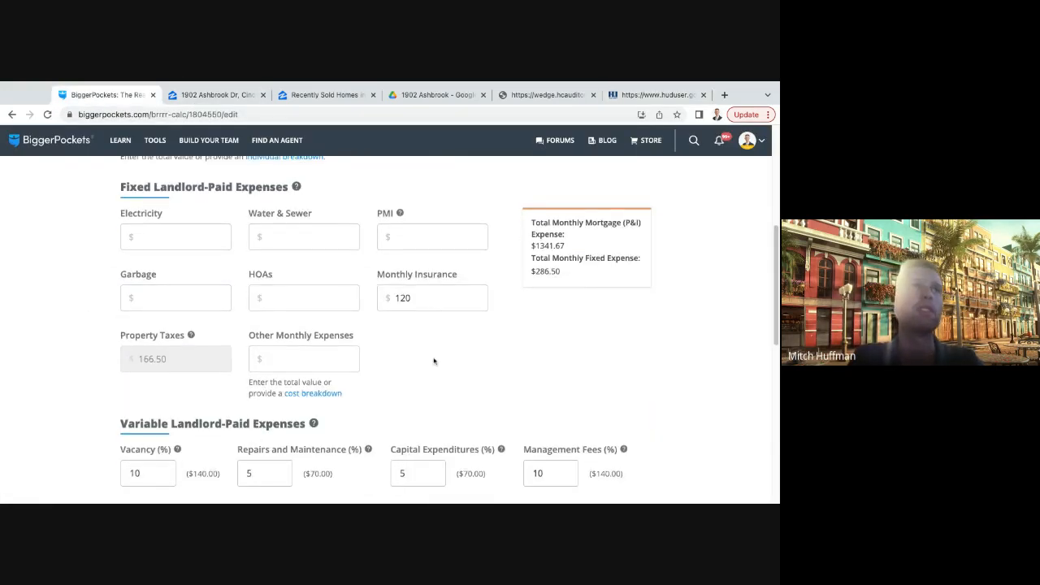
scroll(434, 361, down, 4)
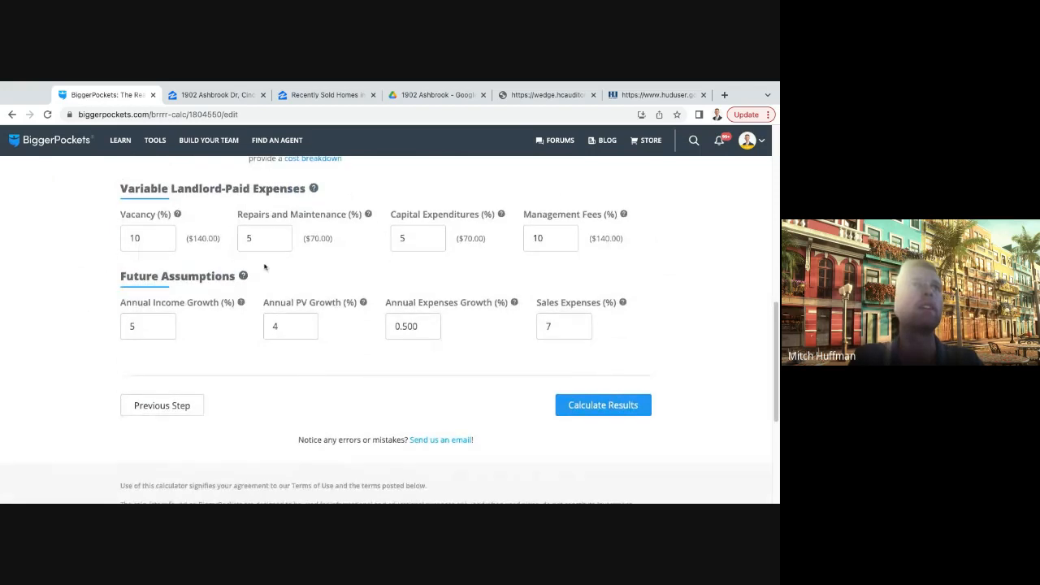
double_click(163, 242)
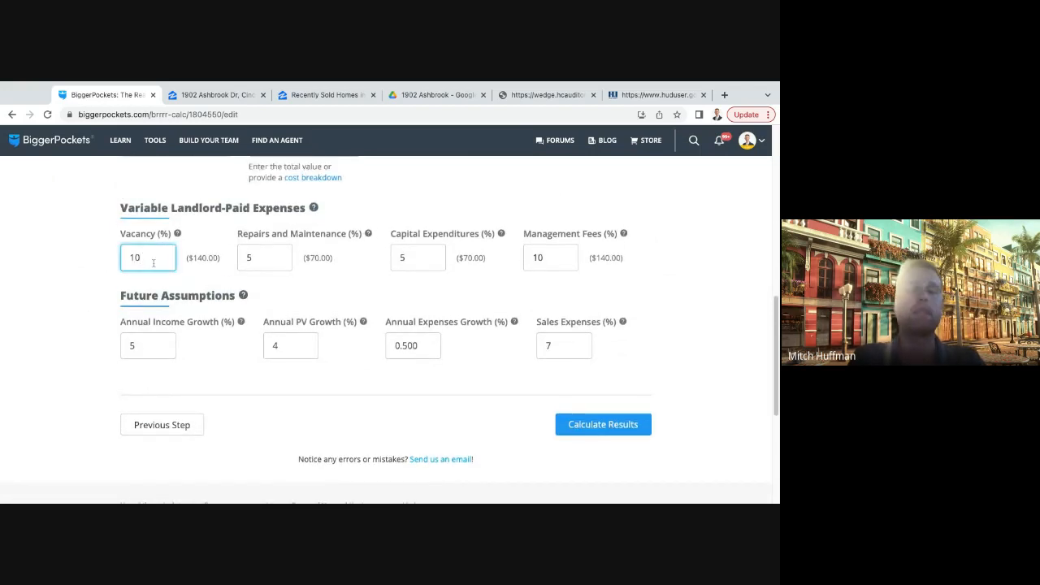
key(BackSpace)
text(6)
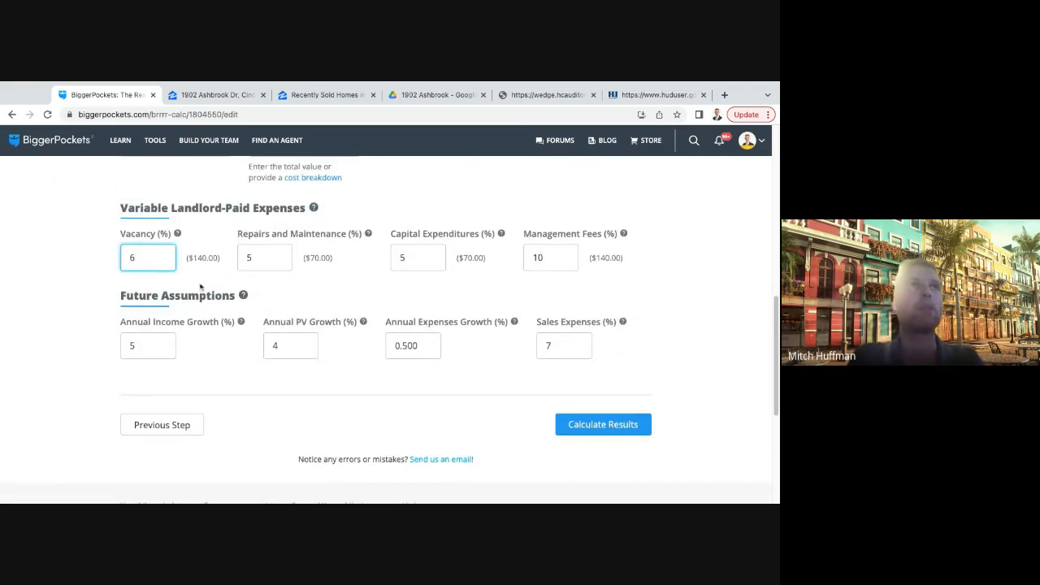
click(201, 286)
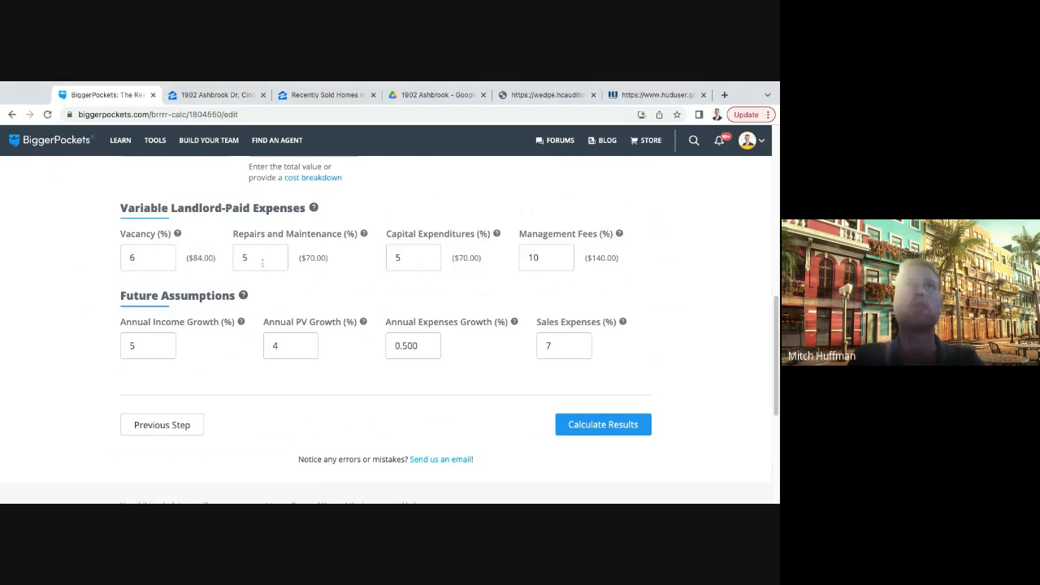
- Check the management fees percentage and the future assumptions, and calculate the report's results
click(547, 258)
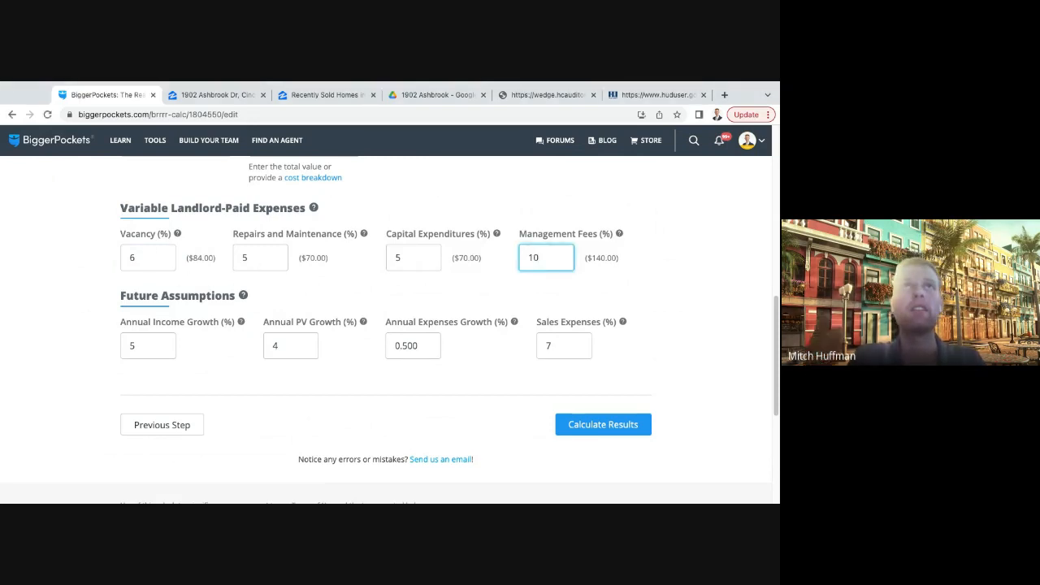
click(561, 291)
scroll(561, 291, down, 1)
scroll(385, 330, down, 1)
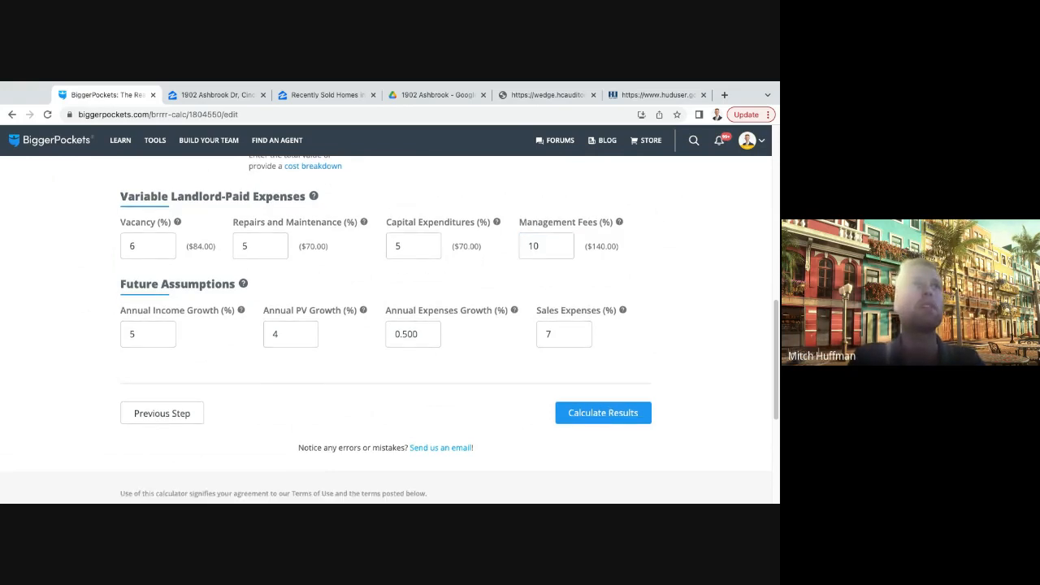
click(603, 413)
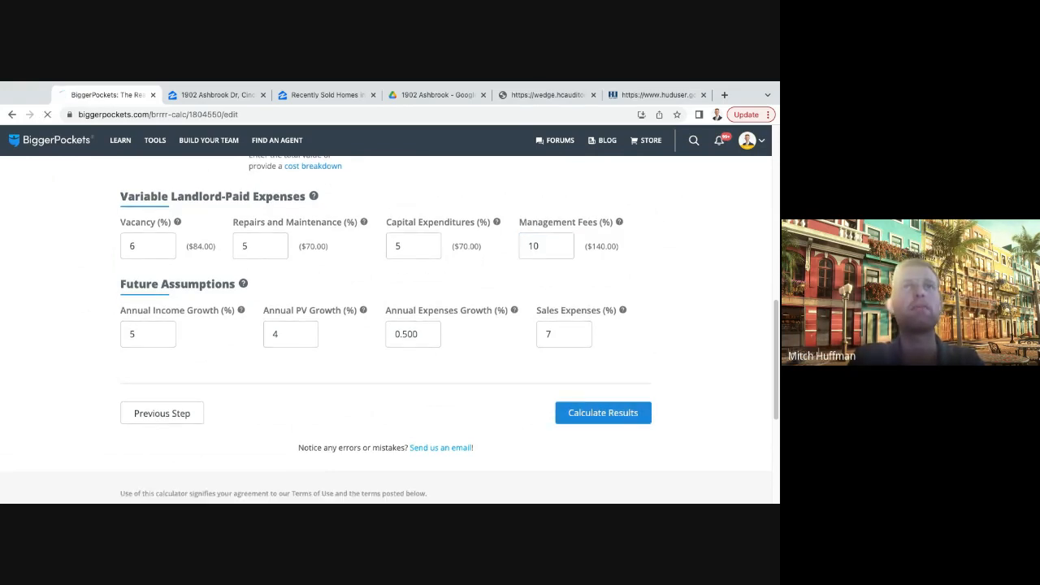
- Examine the refinance results, comparing monthly cash flow and monthly income with the after repair value
scroll(385, 331, down, 3)
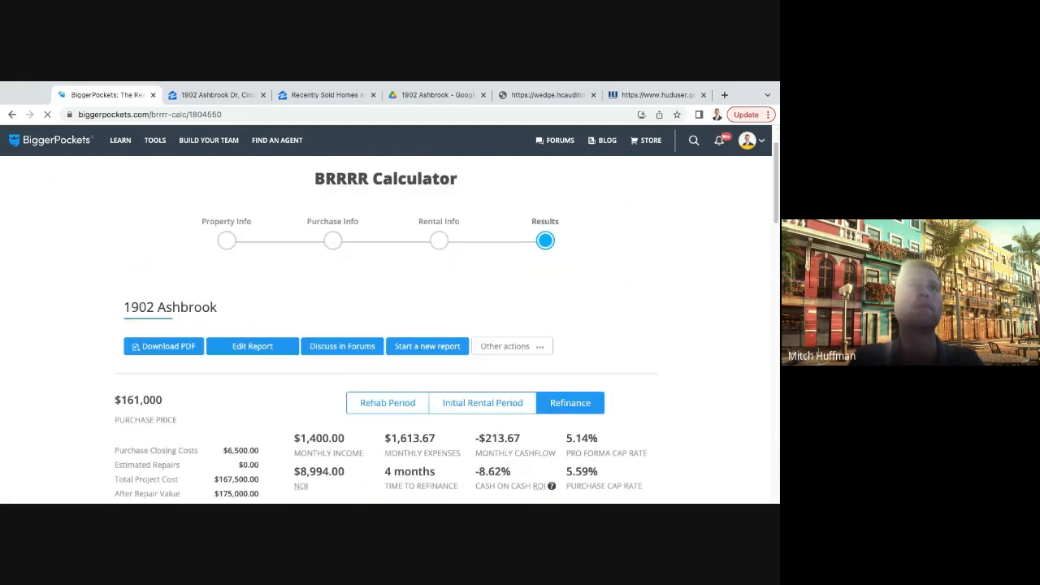
scroll(385, 330, down, 2)
drag(468, 293, 523, 293)
click(524, 293)
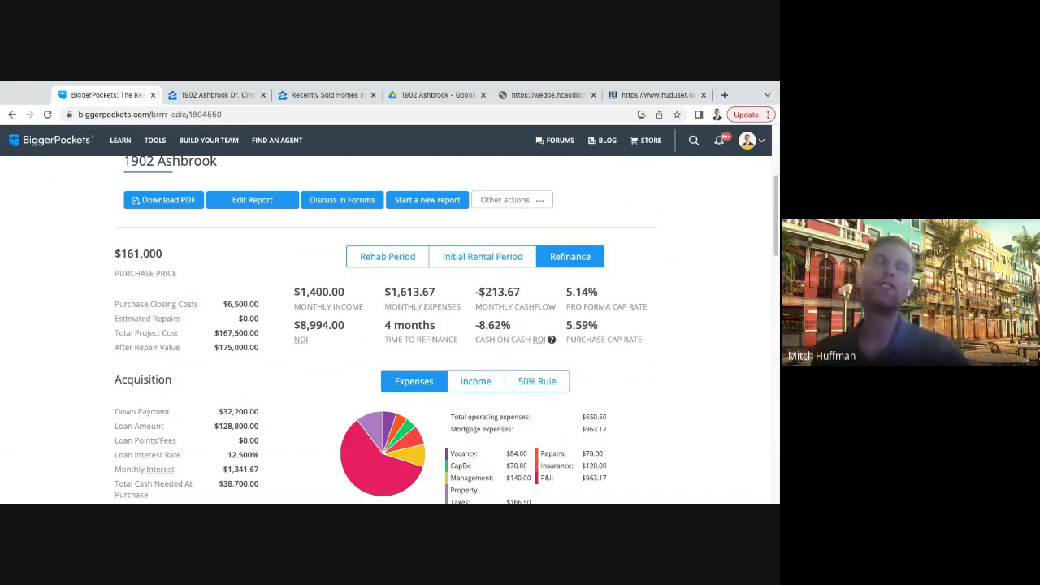
drag(294, 292, 345, 292)
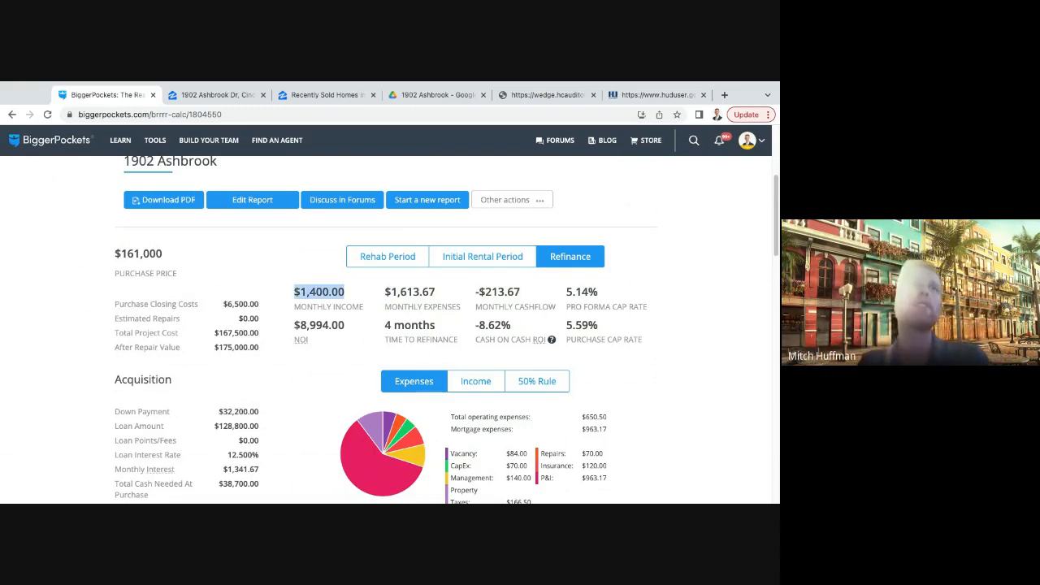
scroll(344, 294, down, 1)
drag(215, 332, 260, 333)
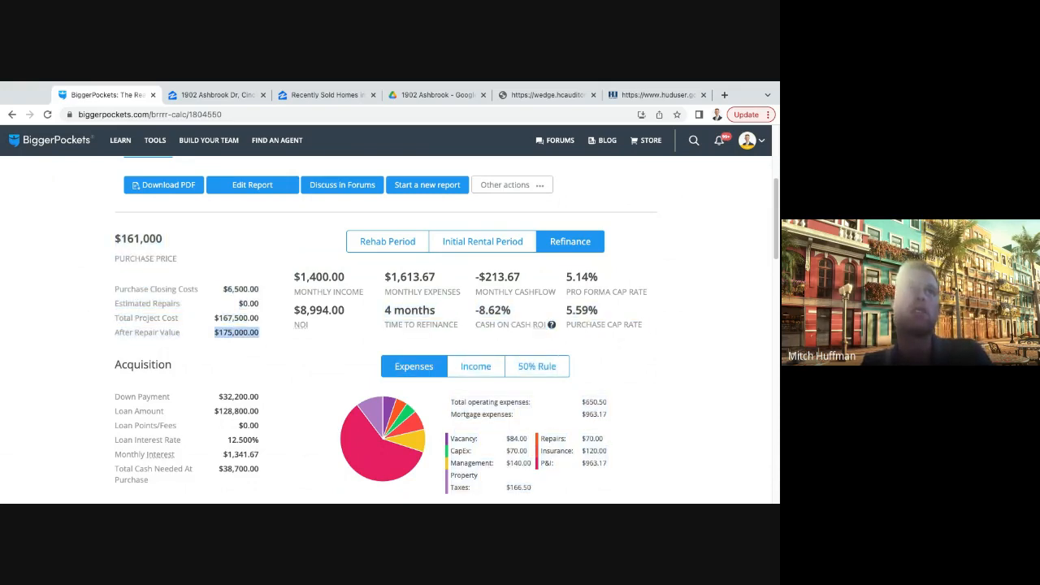
click(262, 332)
drag(521, 277, 472, 278)
click(472, 278)
drag(294, 277, 346, 278)
drag(261, 332, 214, 332)
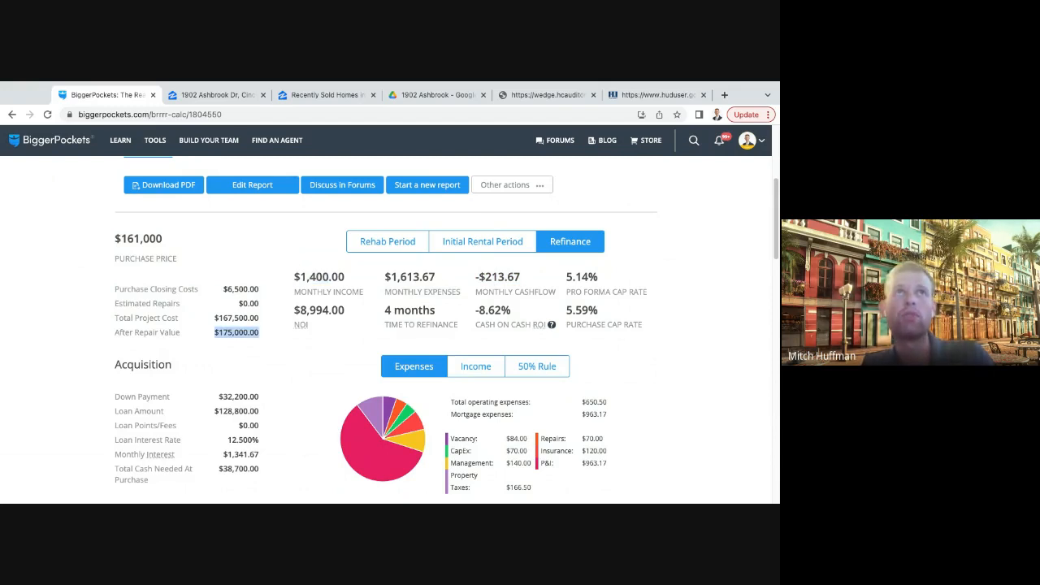
- Examine the monthly expenses figure and its breakdown into operating costs and mortgage payment
drag(391, 277, 436, 277)
scroll(436, 277, down, 3)
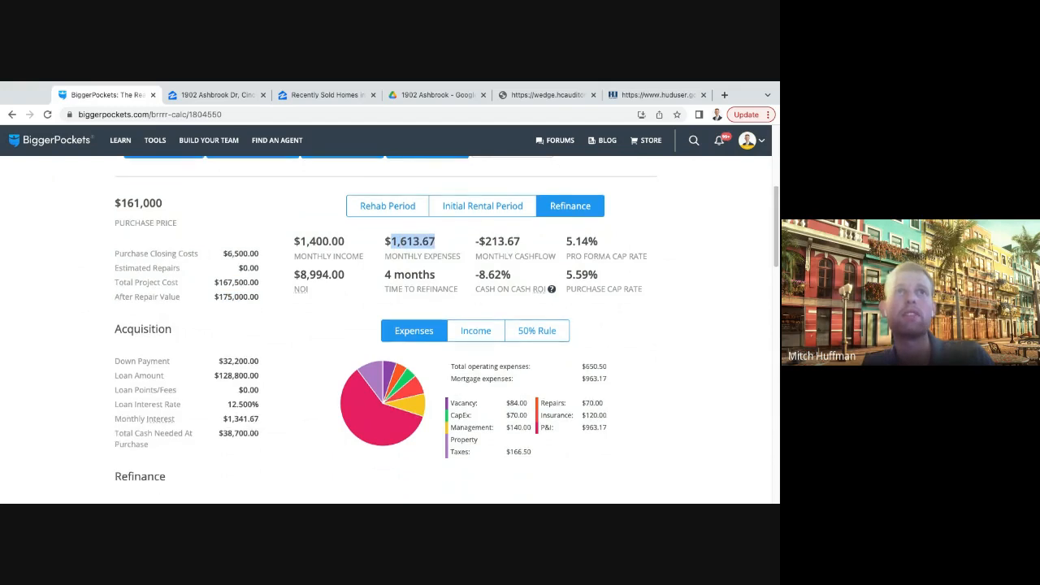
click(437, 283)
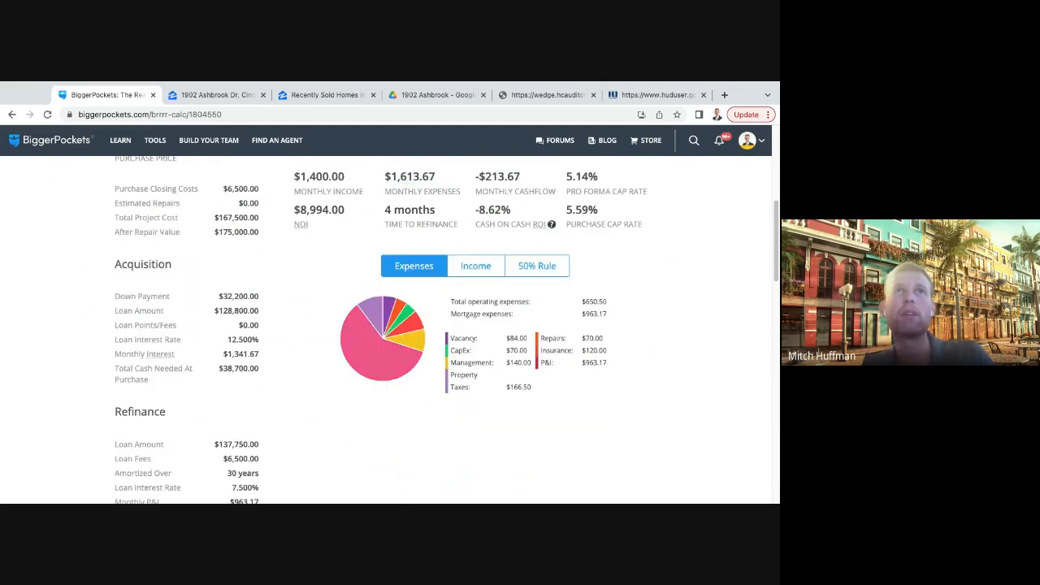
drag(452, 302, 608, 364)
click(608, 364)
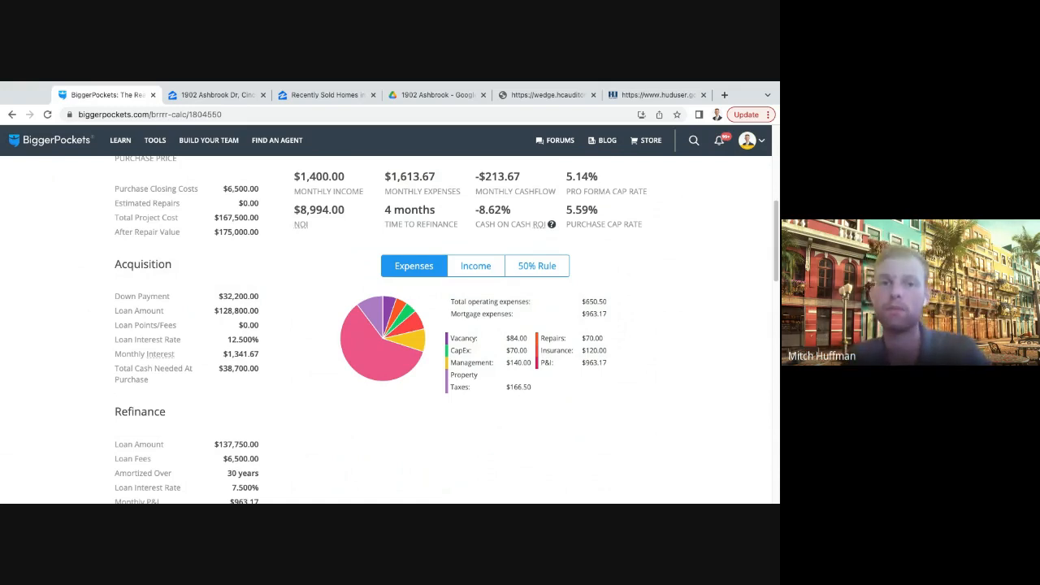
scroll(386, 325, up, 2)
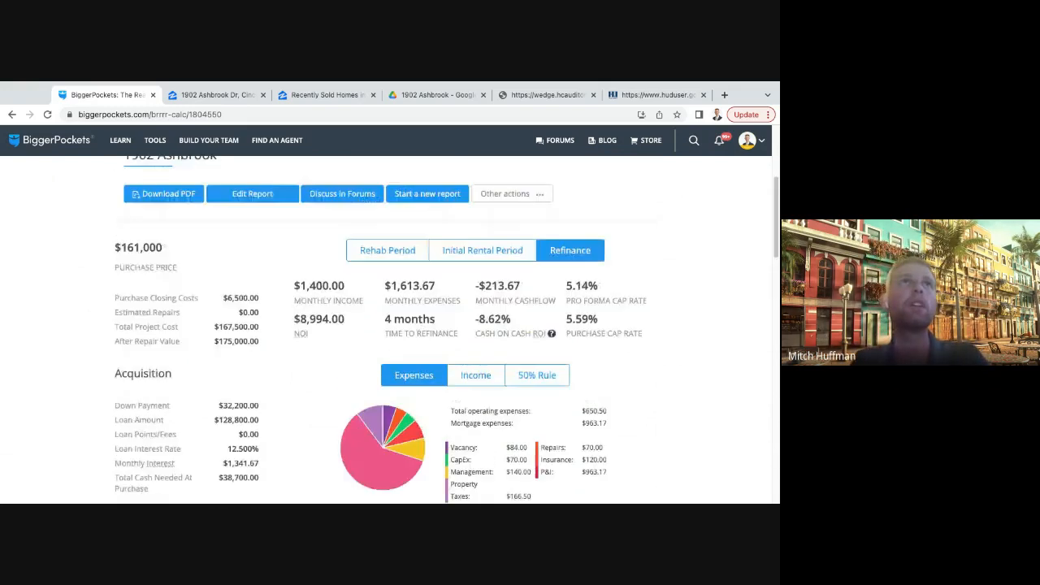
click(253, 195)
scroll(386, 329, down, 7)
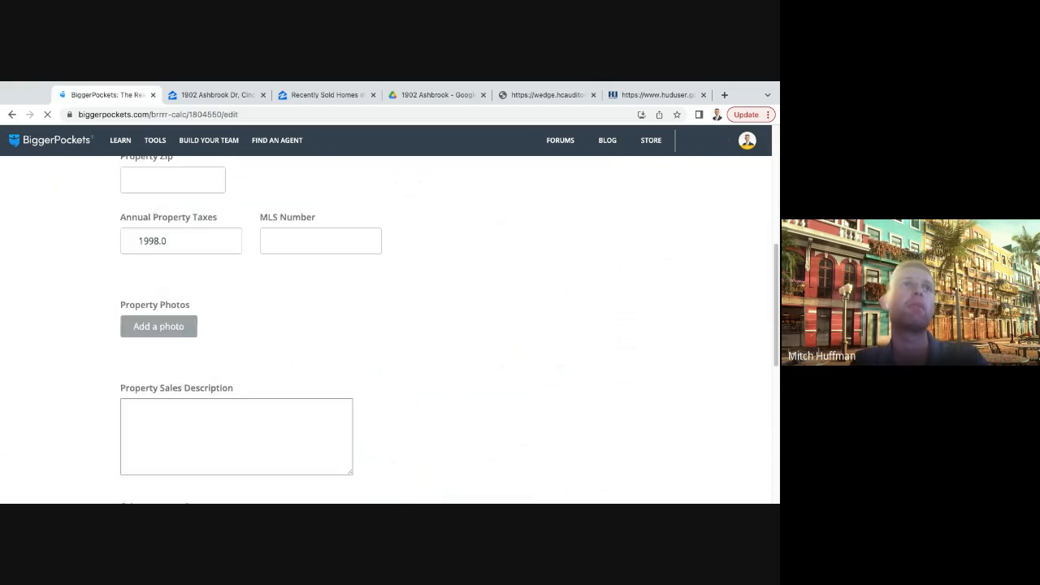
click(618, 359)
scroll(386, 329, down, 3)
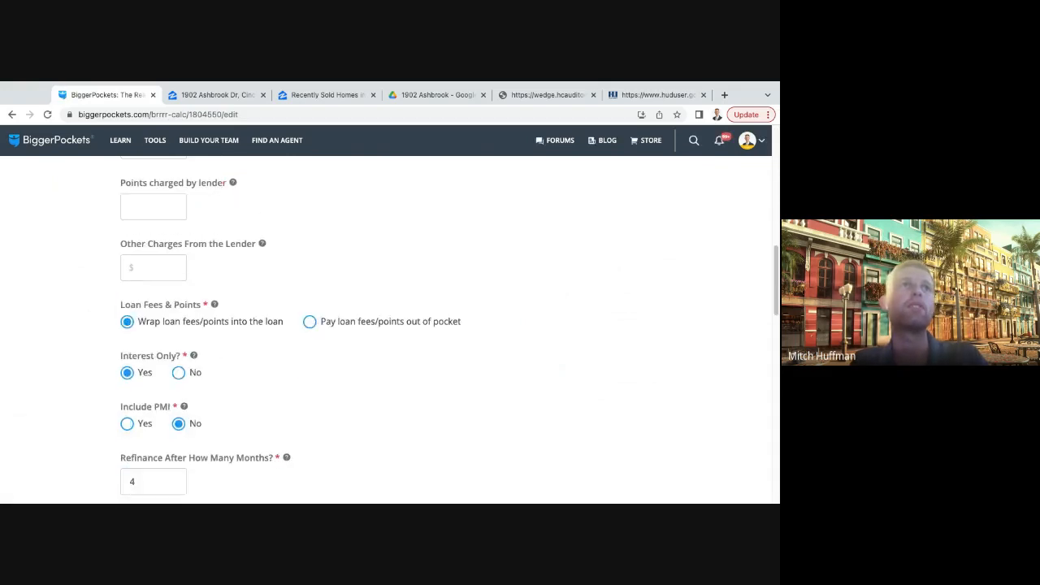
scroll(387, 329, up, 8)
scroll(387, 329, up, 2)
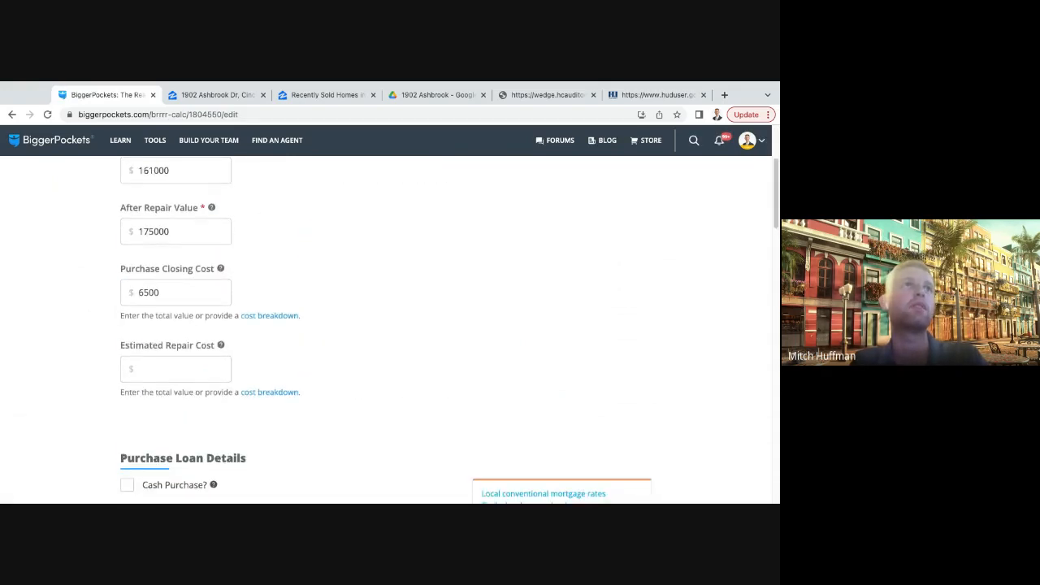
click(182, 377)
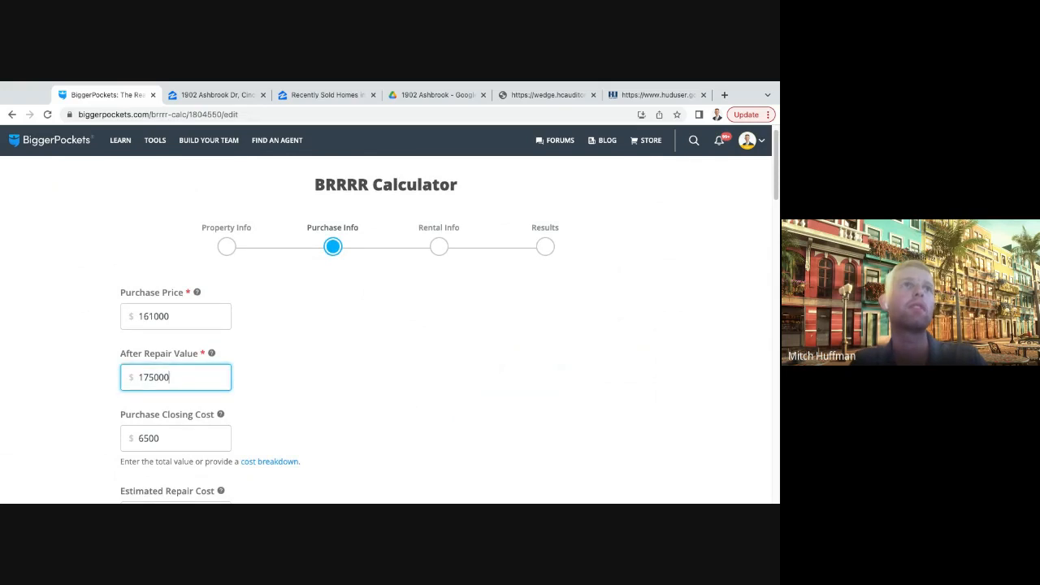
click(334, 374)
- Set the loan amount in the refinance loan details to $122,500
scroll(386, 329, down, 2)
scroll(386, 329, down, 4)
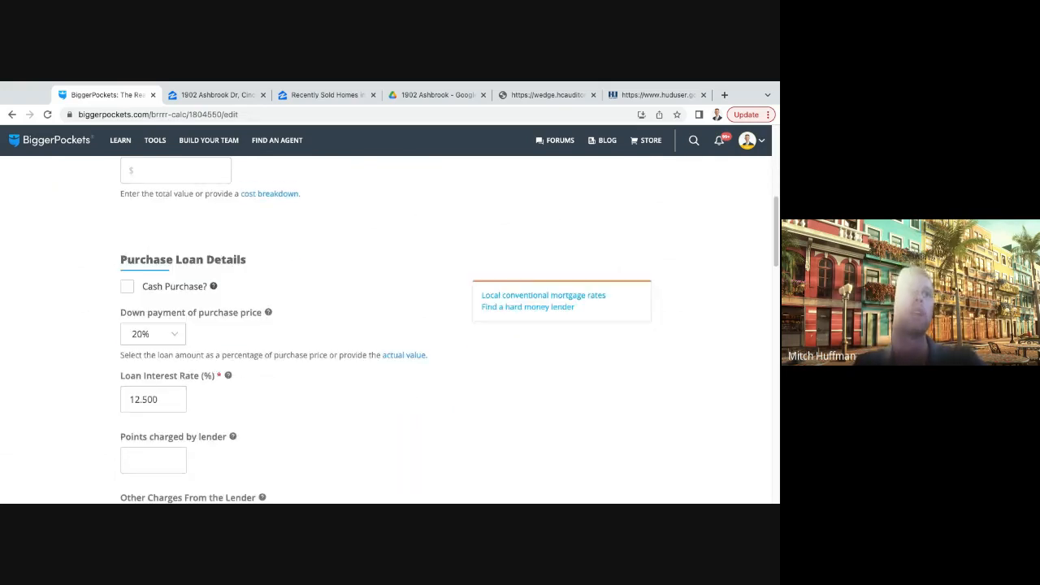
scroll(386, 329, down, 6)
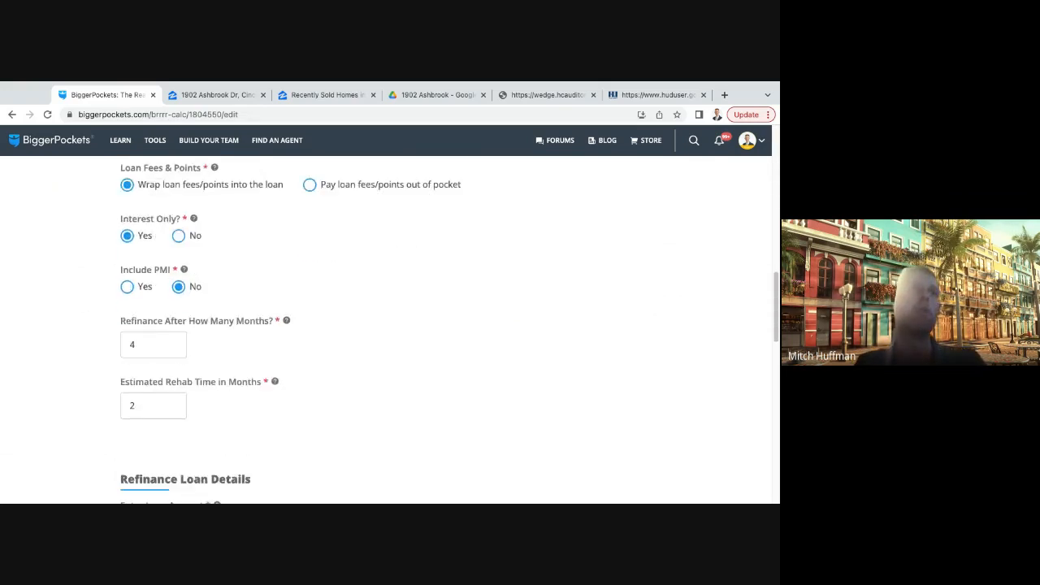
scroll(386, 329, down, 1)
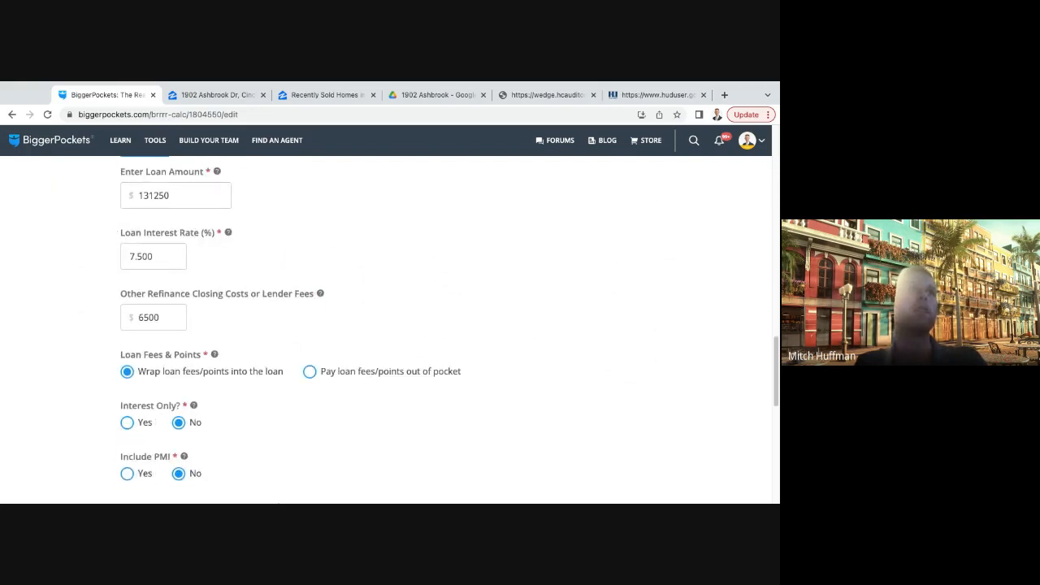
scroll(386, 329, up, 1)
drag(169, 201, 144, 201)
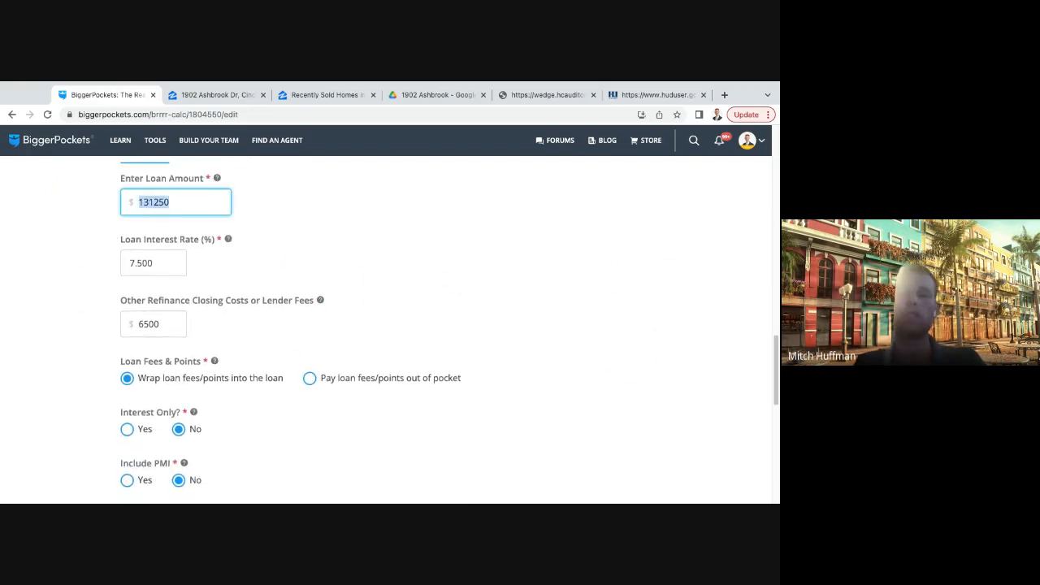
key(BackSpace)
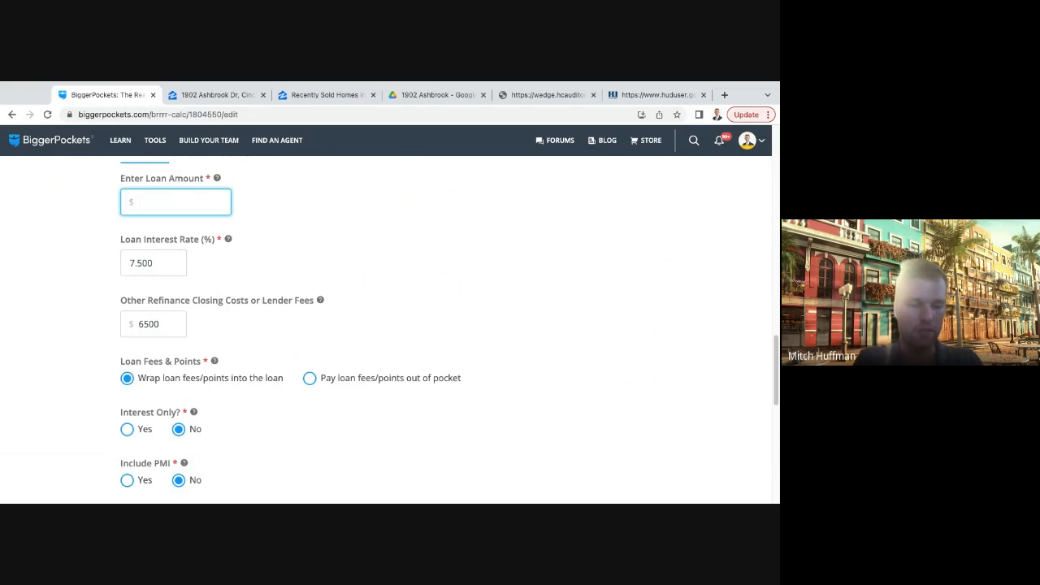
text(1)
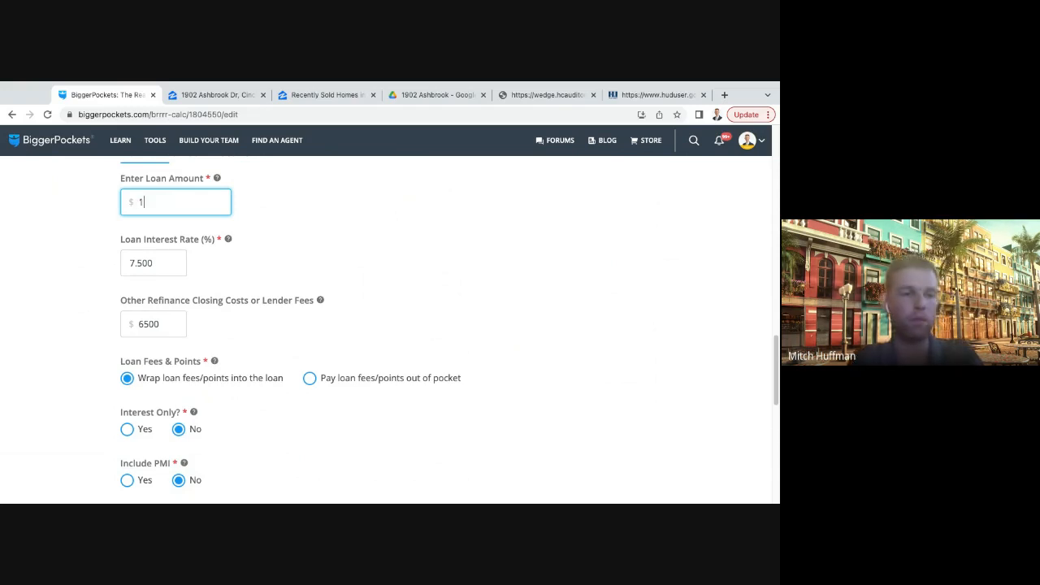
text(22500)
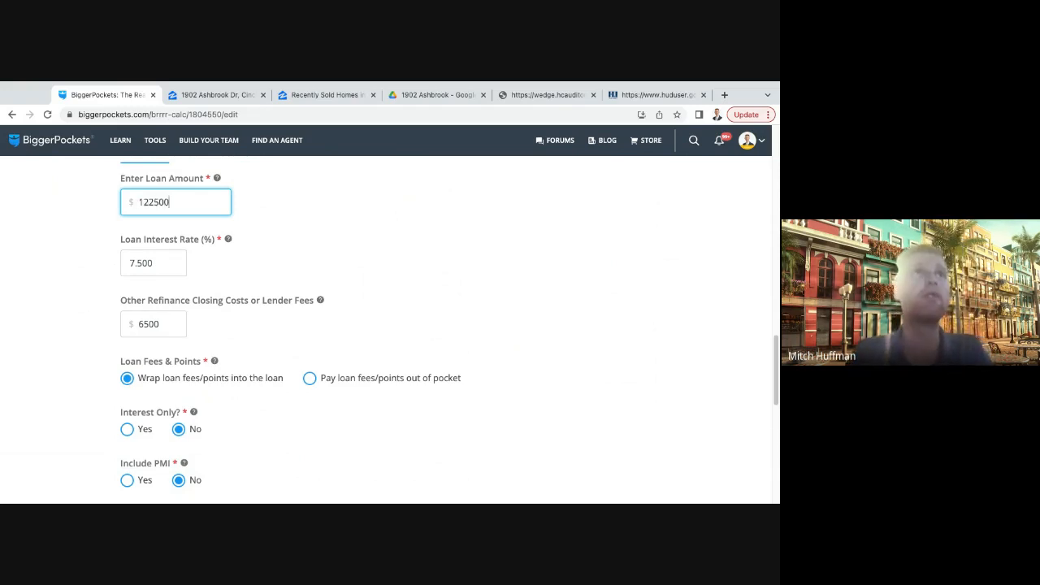
key(Tab)
scroll(386, 329, down, 5)
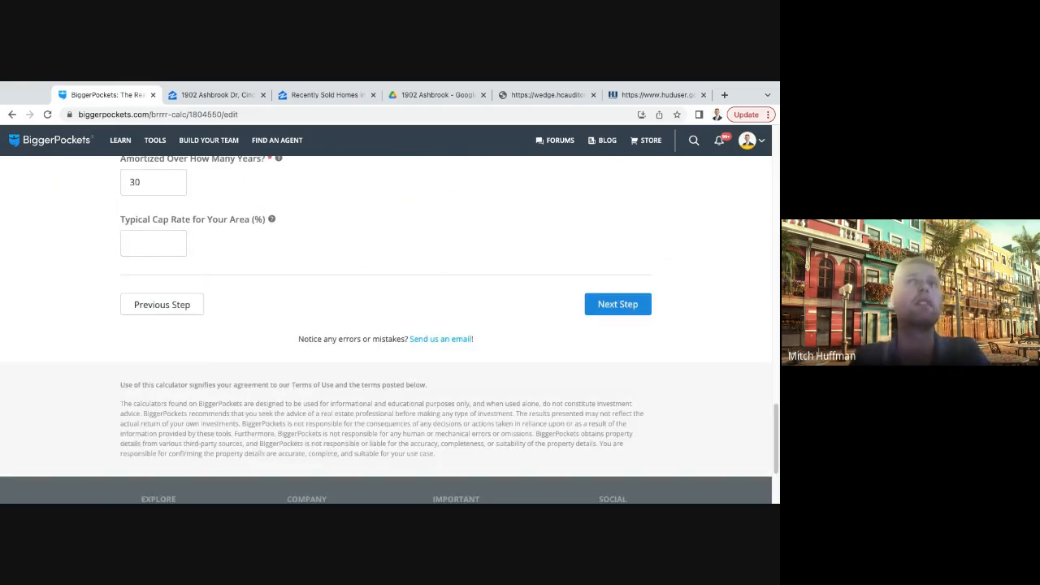
click(617, 304)
scroll(386, 329, down, 10)
scroll(386, 329, up, 2)
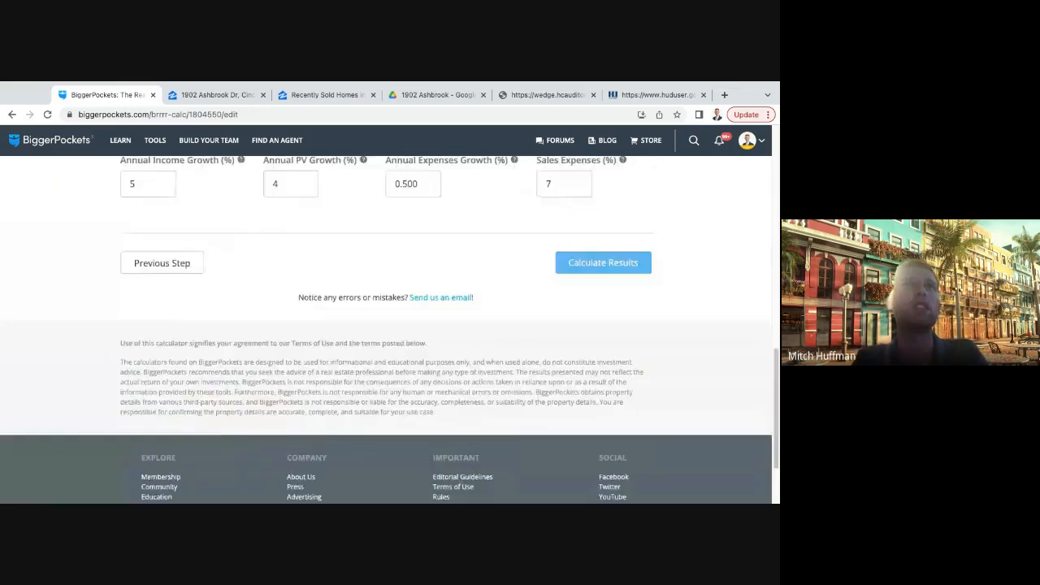
click(603, 262)
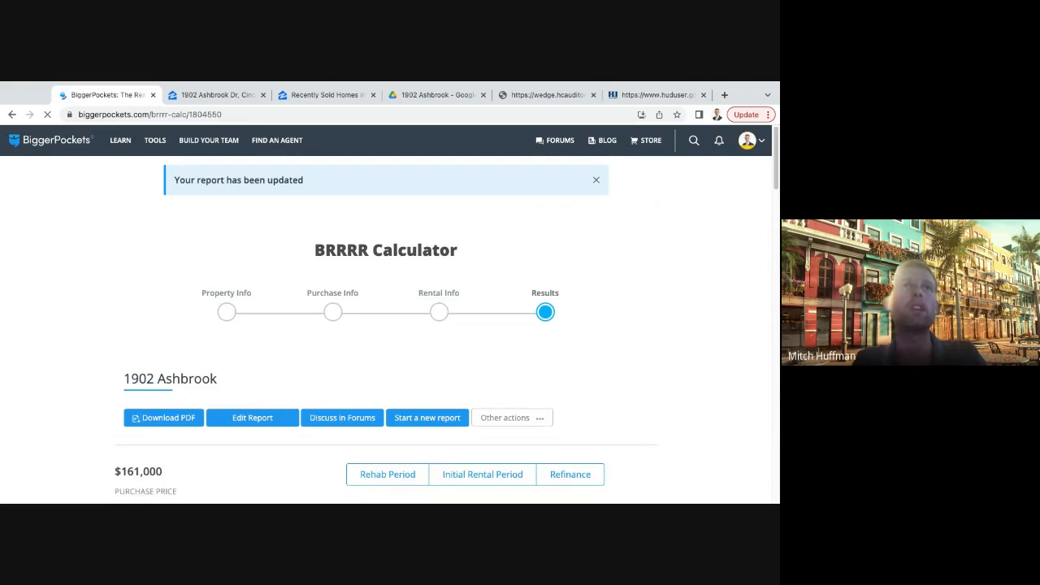
- Examine the refinance results for the monthly cash flow and the principal and interest share of the expenses
scroll(386, 329, down, 3)
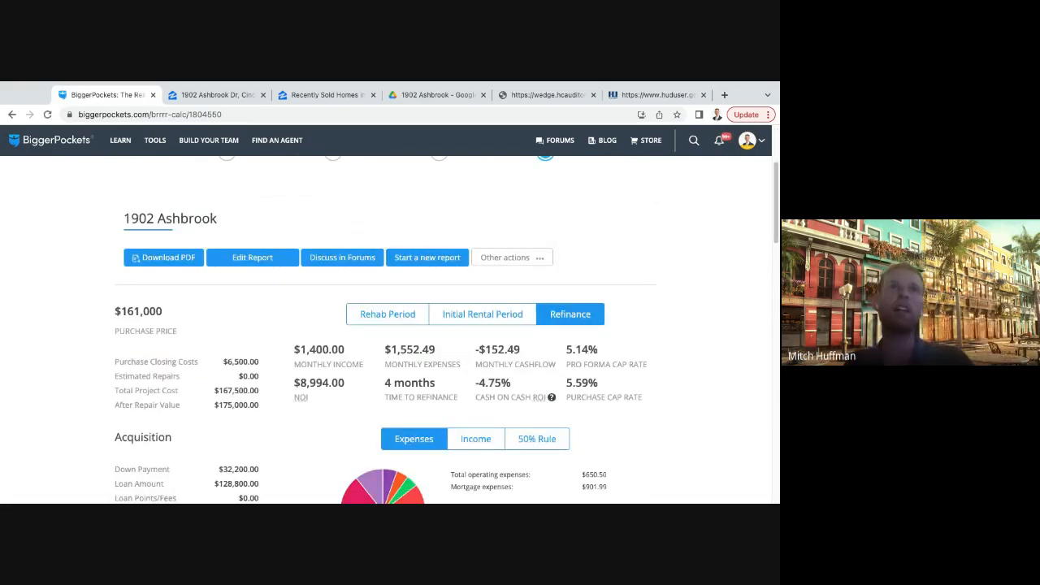
drag(521, 350, 473, 350)
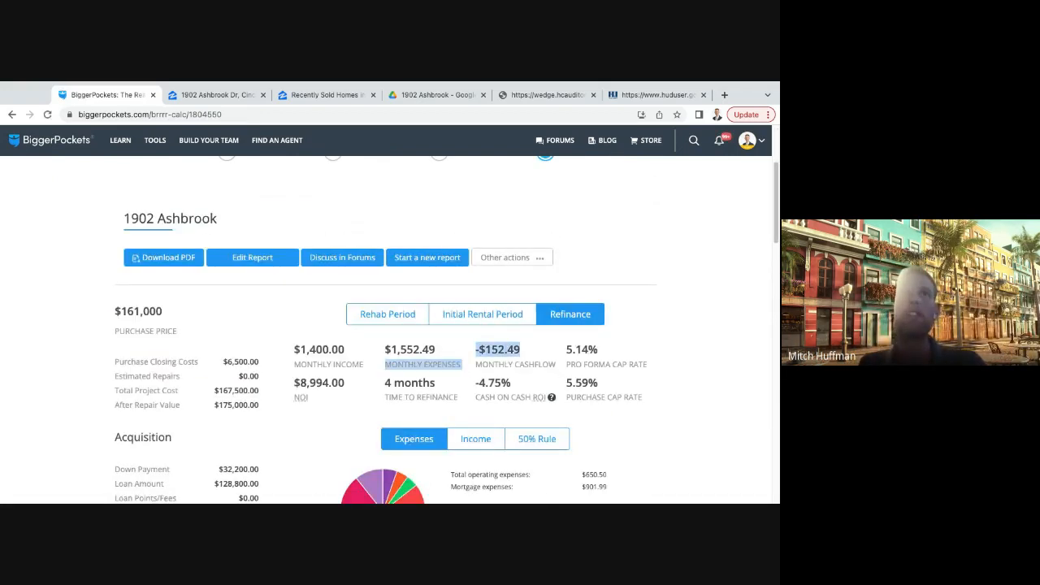
click(474, 350)
scroll(447, 330, down, 1)
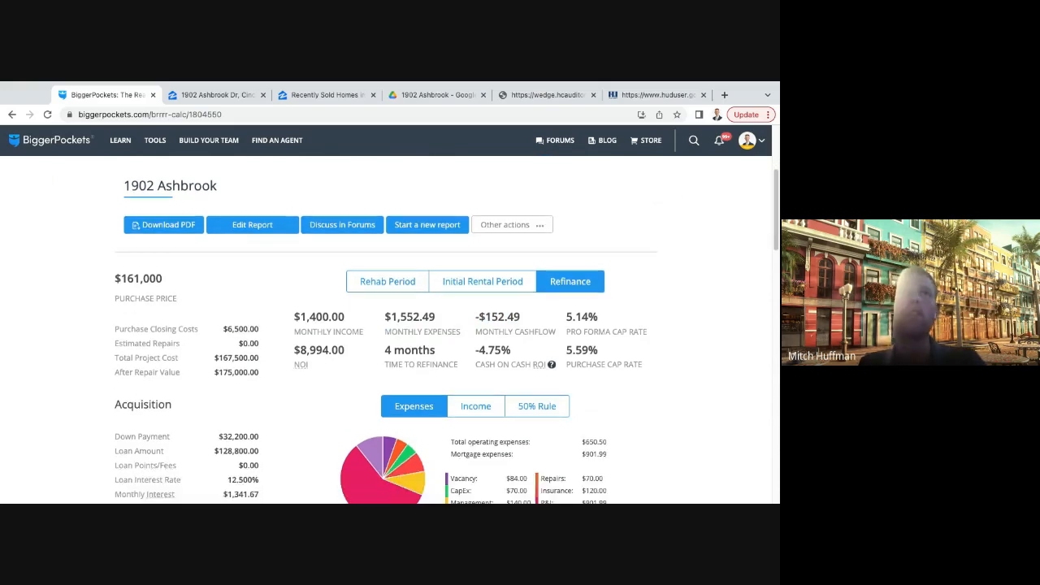
scroll(601, 407, down, 2)
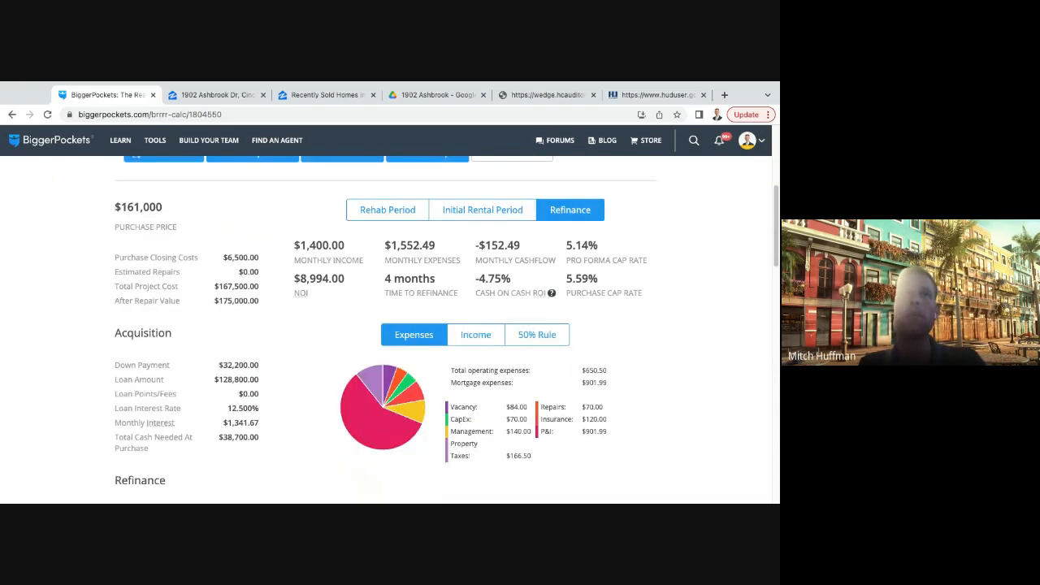
drag(608, 431, 582, 432)
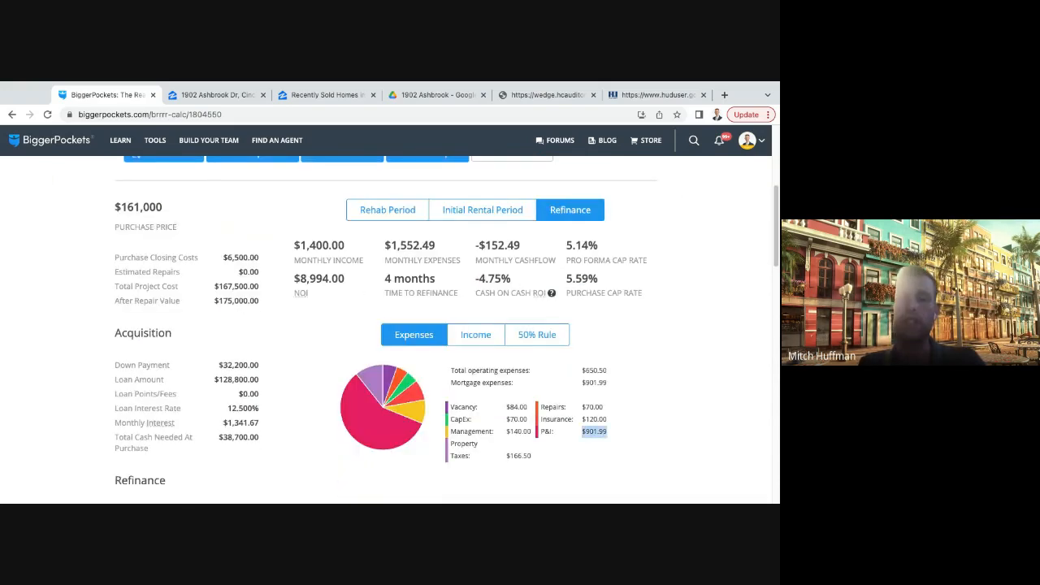
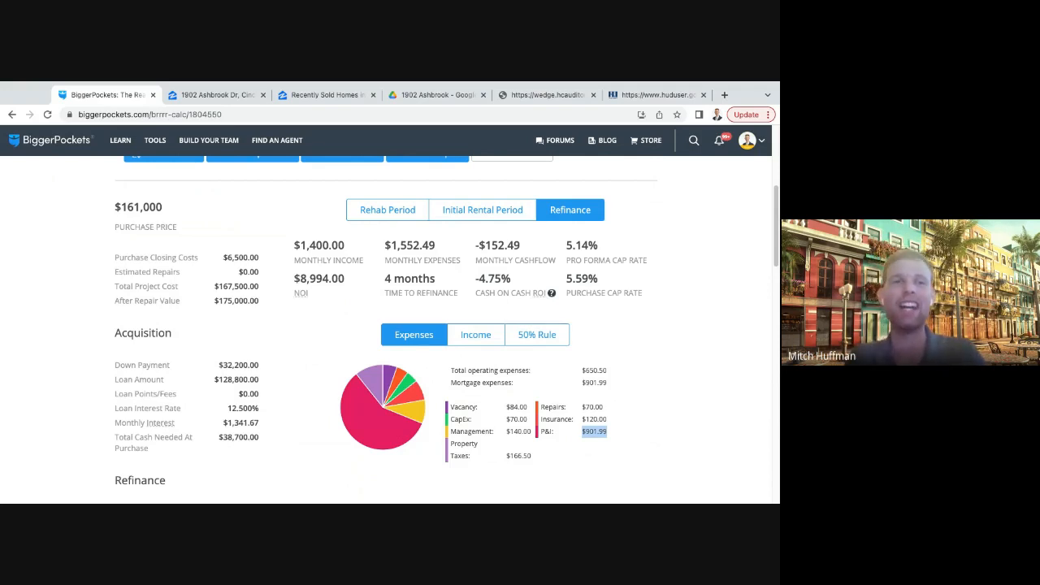
- Examine the refinance results for the expense breakdown, after repair value and monthly cash flow
click(595, 431)
drag(451, 371, 582, 409)
click(595, 431)
scroll(595, 431, down, 1)
scroll(595, 420, down, 1)
click(583, 409)
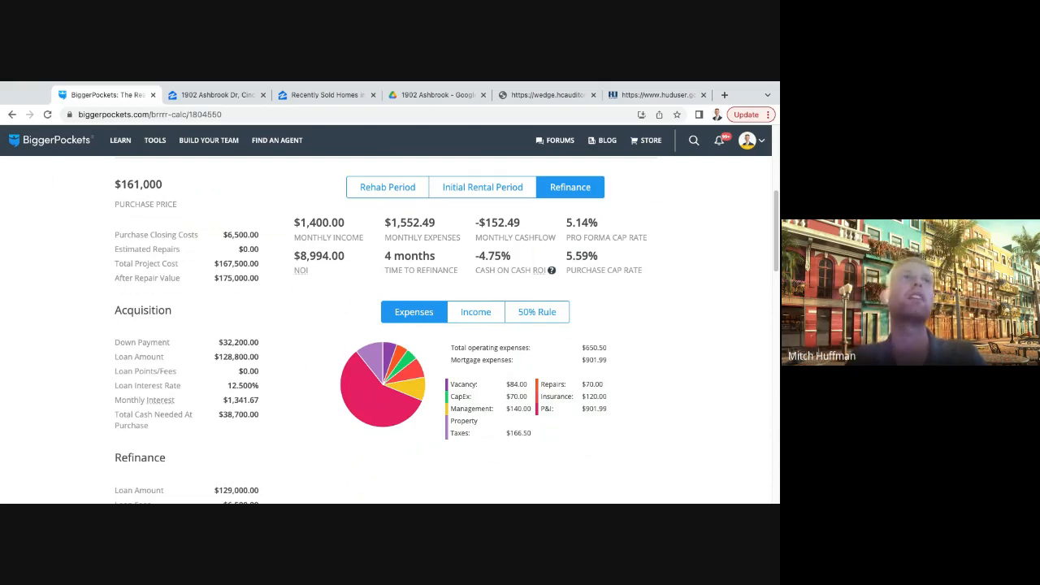
scroll(390, 325, down, 1)
scroll(380, 332, up, 2)
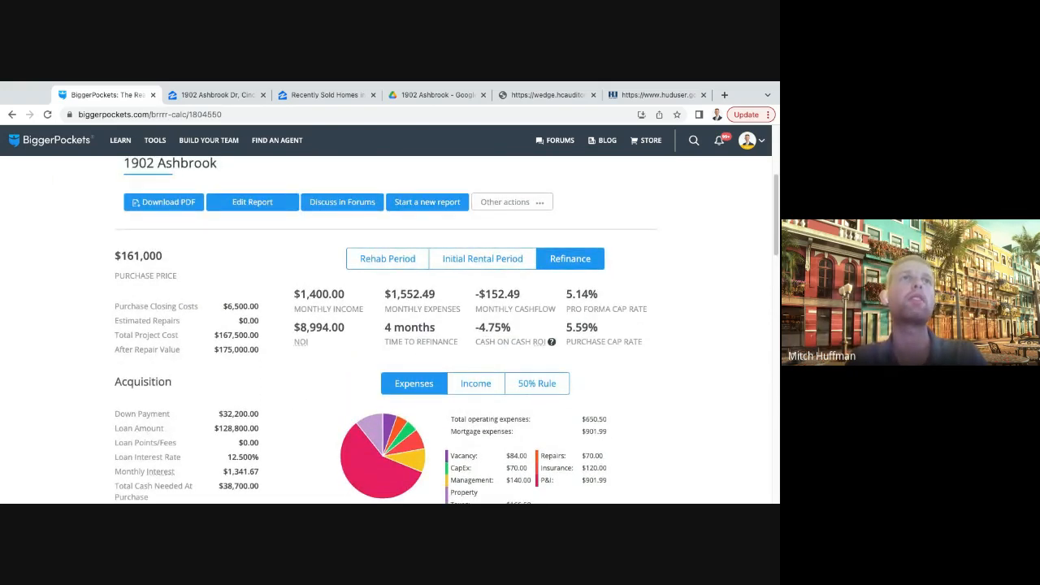
drag(215, 349, 260, 350)
click(264, 348)
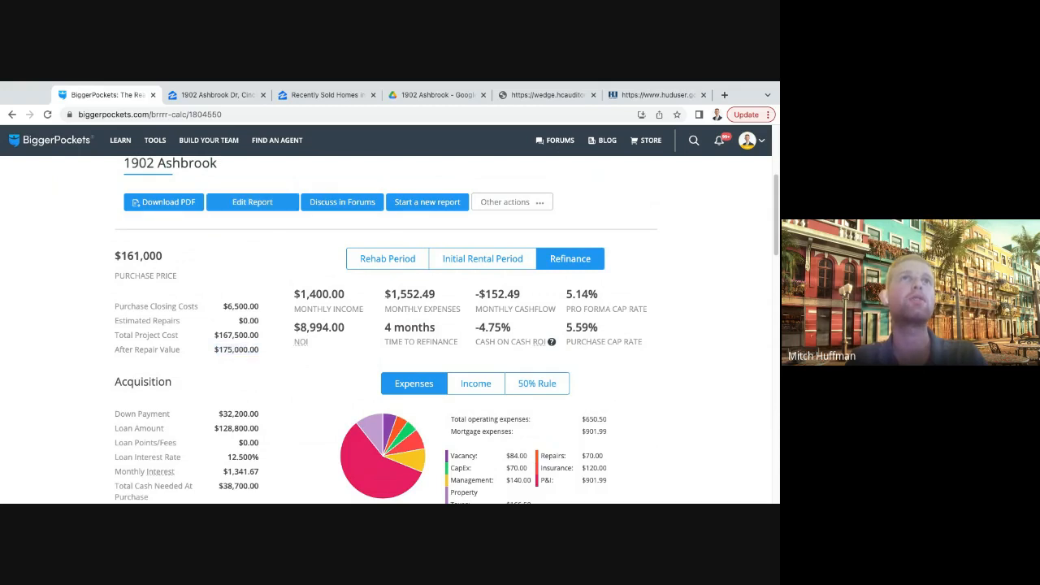
drag(521, 294, 478, 294)
scroll(387, 329, down, 1)
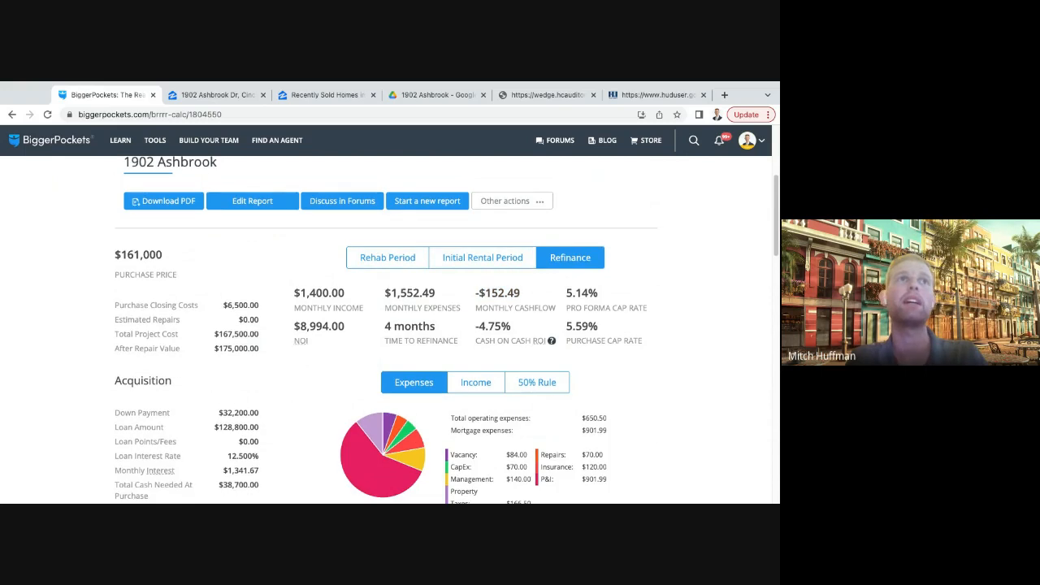
scroll(386, 329, down, 1)
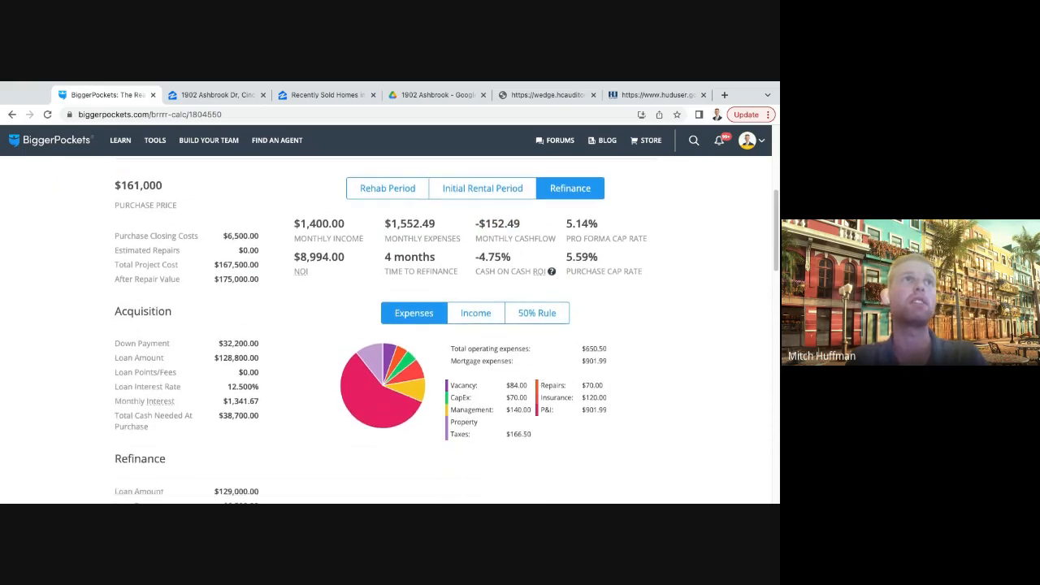
- Check the refinance section of the report for the loan terms and total cash invested
scroll(386, 329, down, 3)
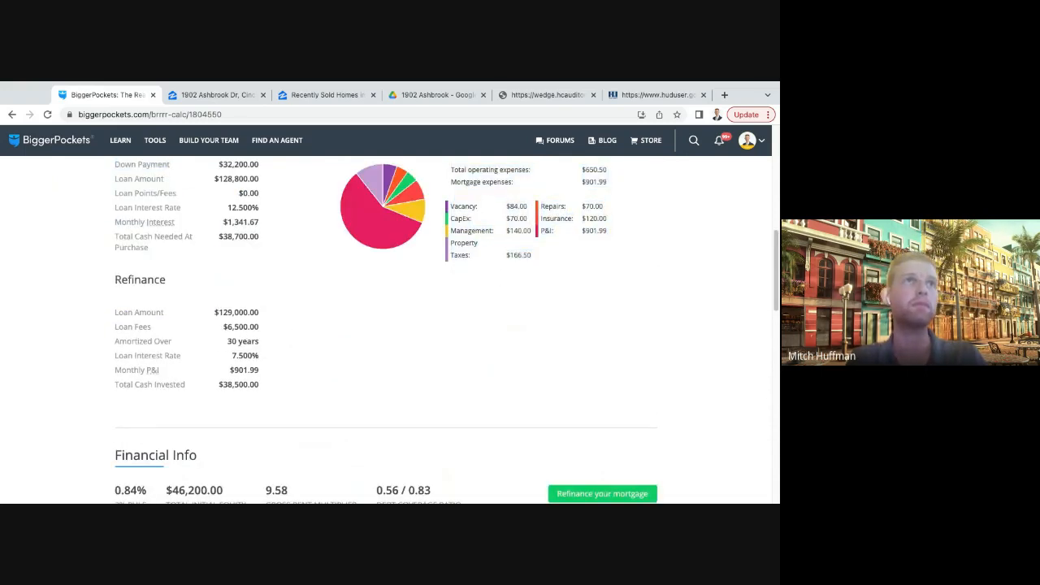
drag(260, 384, 218, 385)
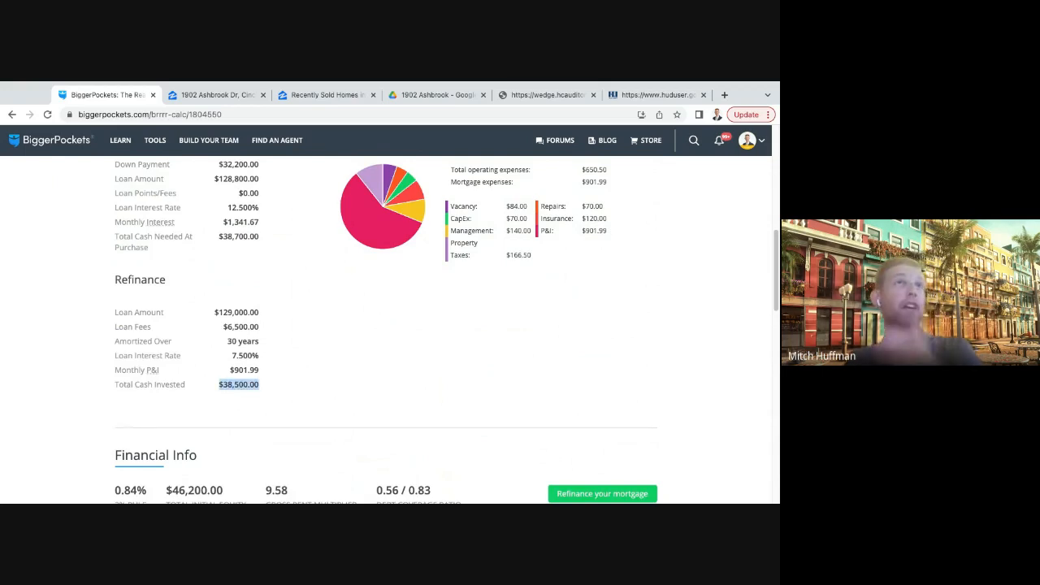
scroll(386, 329, up, 1)
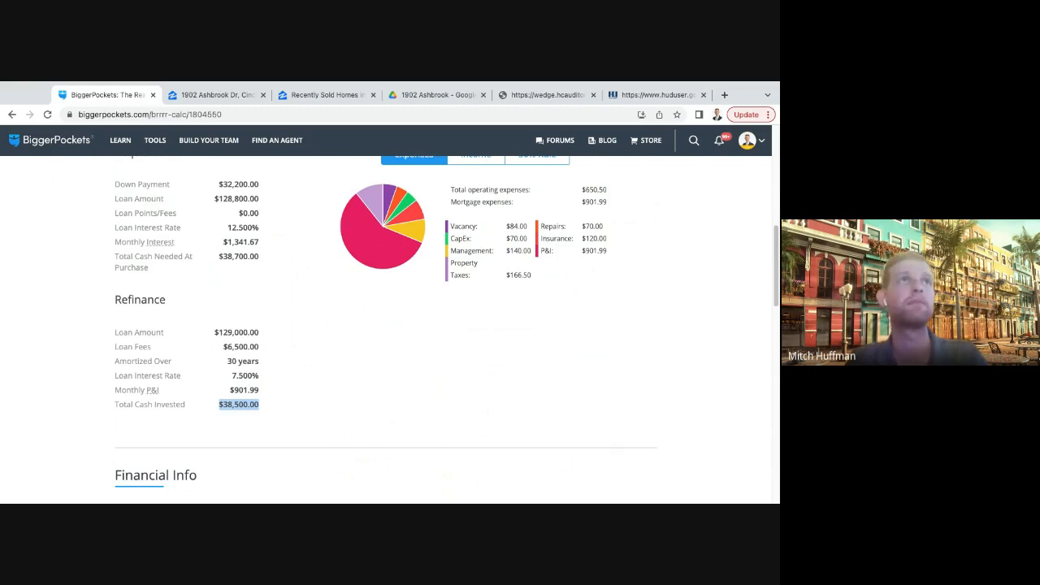
scroll(386, 329, down, 1)
drag(214, 318, 244, 390)
click(244, 390)
scroll(386, 329, down, 1)
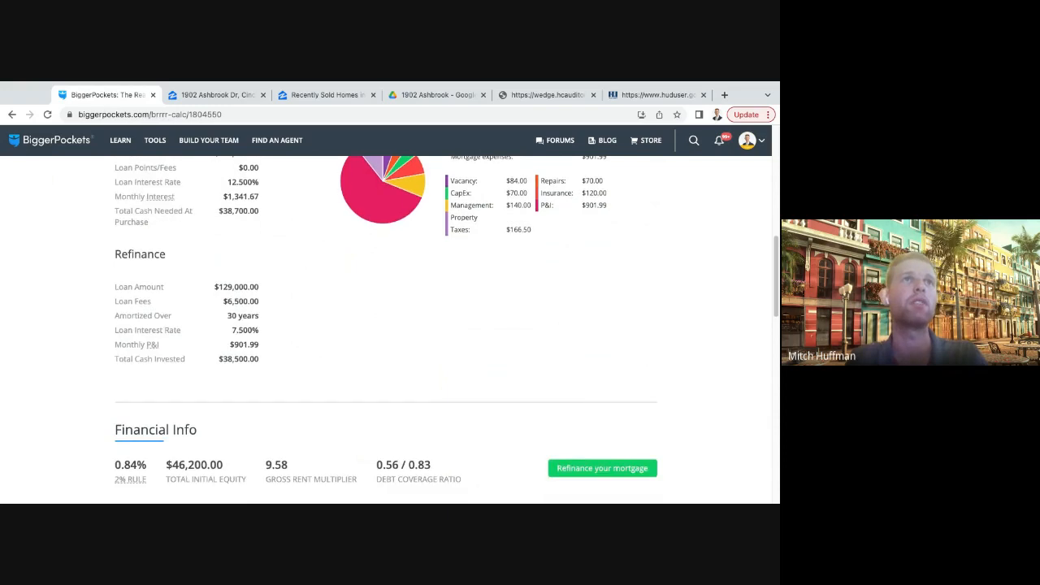
scroll(386, 329, up, 8)
scroll(386, 329, up, 1)
click(252, 268)
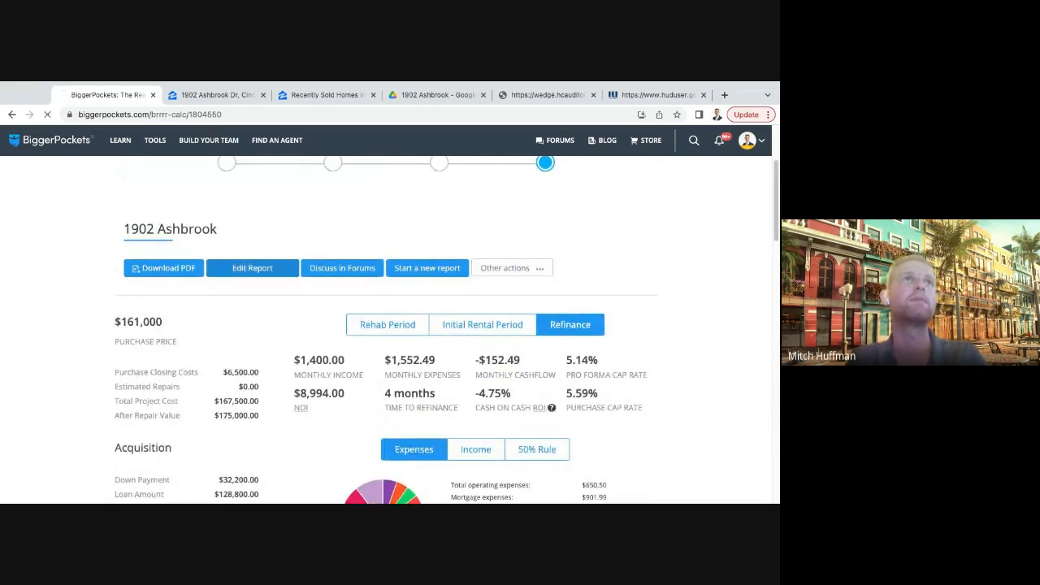
scroll(386, 329, down, 12)
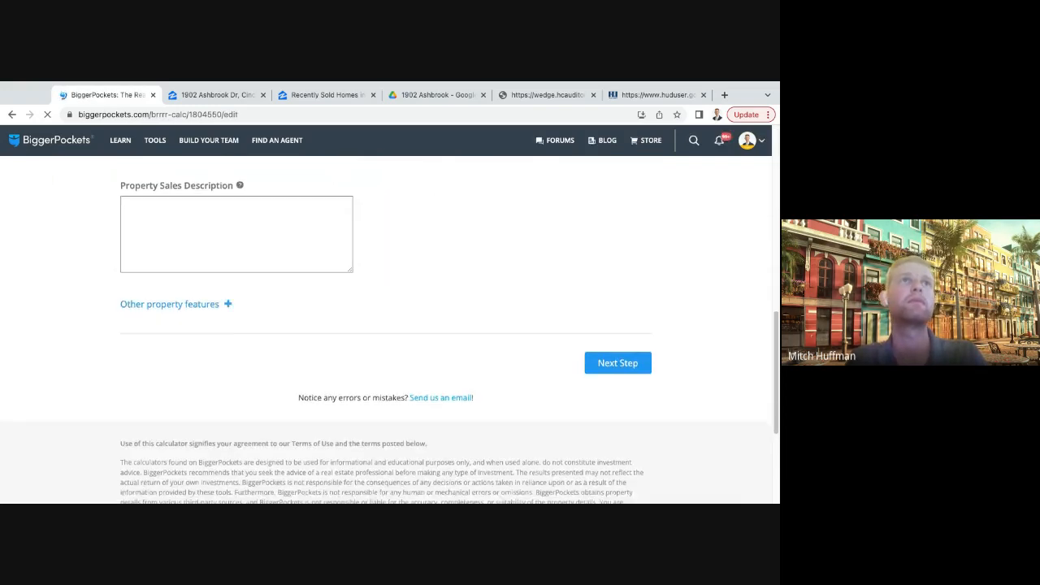
click(619, 263)
scroll(386, 329, down, 4)
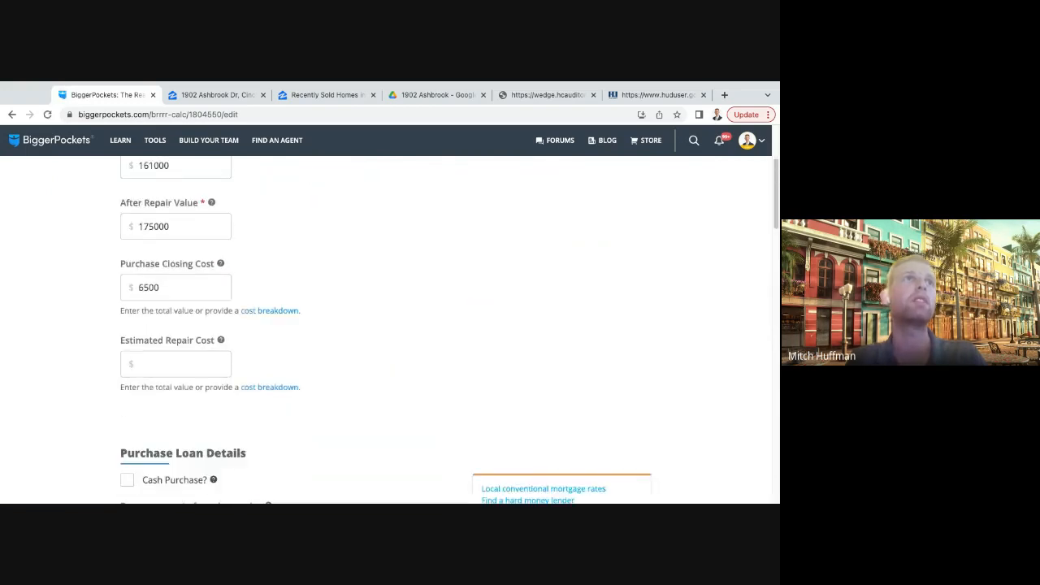
scroll(386, 329, down, 6)
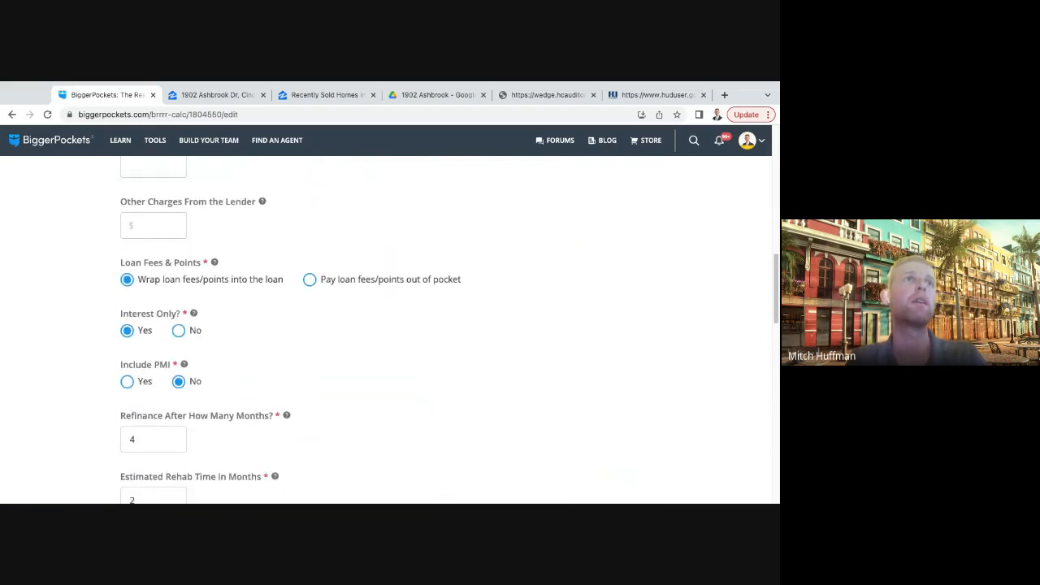
scroll(386, 329, down, 3)
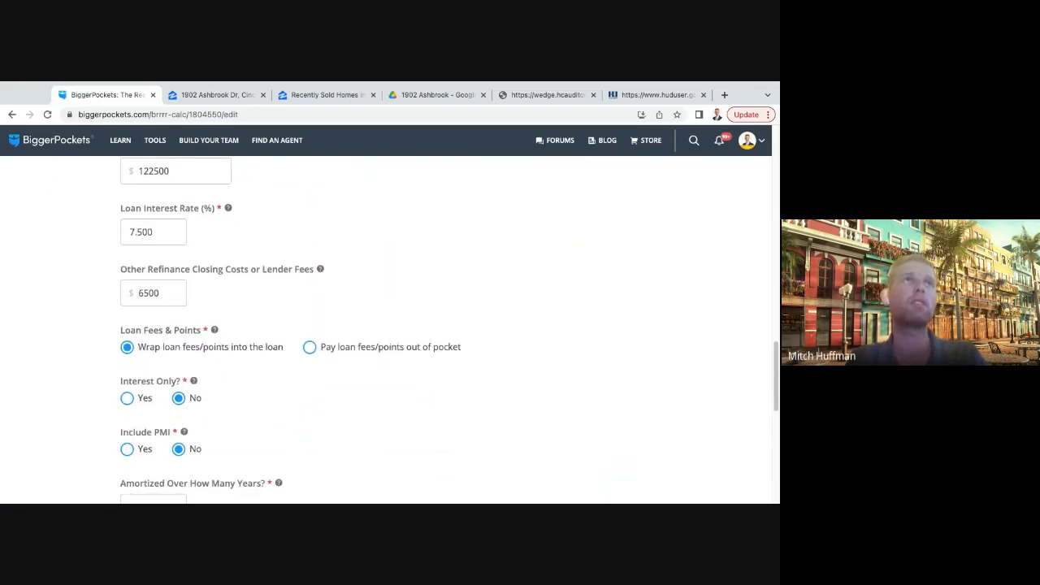
scroll(387, 330, up, 1)
scroll(386, 329, up, 2)
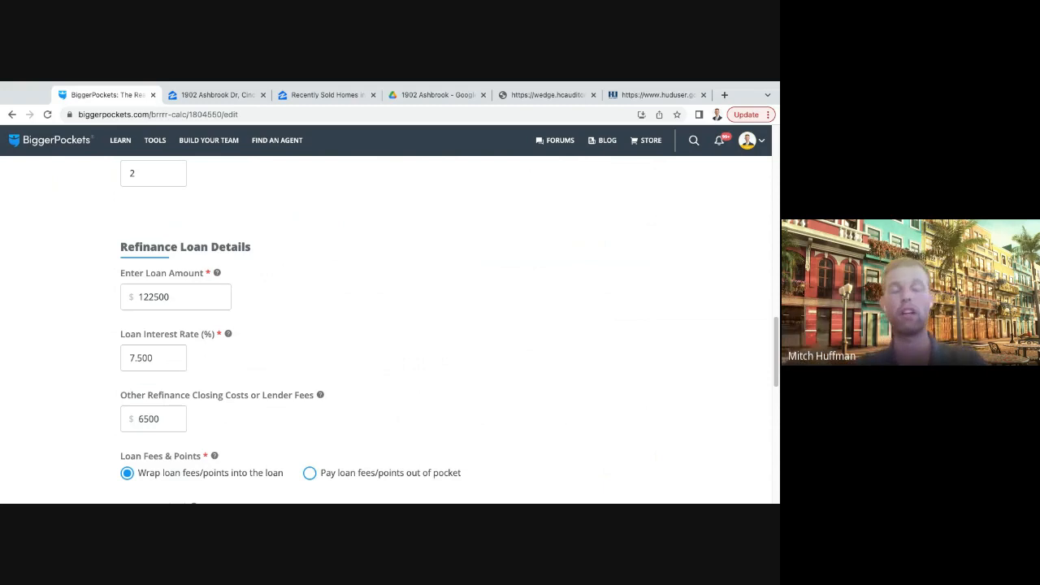
- Set the loan amount in the refinance loan details to $105,000
drag(172, 297, 135, 297)
key(BackSpace)
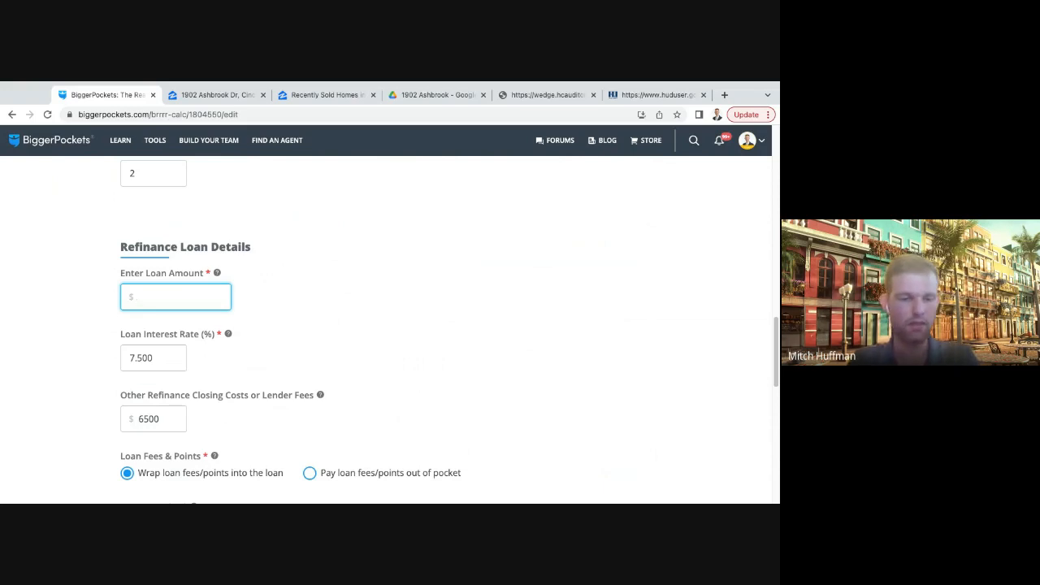
text(105000)
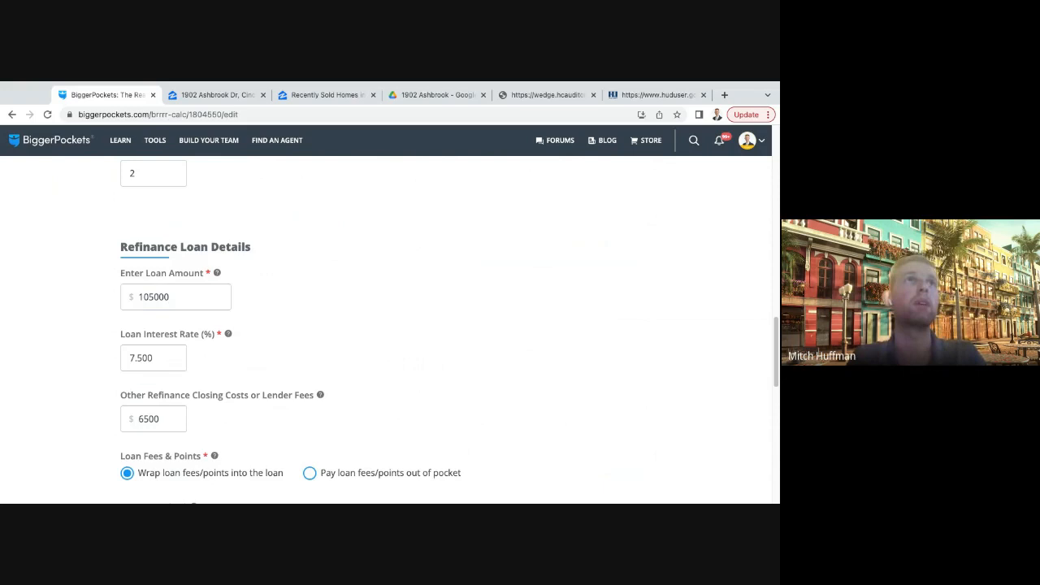
- Continue past the refinance loan details and rental info and recalculate the report results
scroll(386, 325, down, 10)
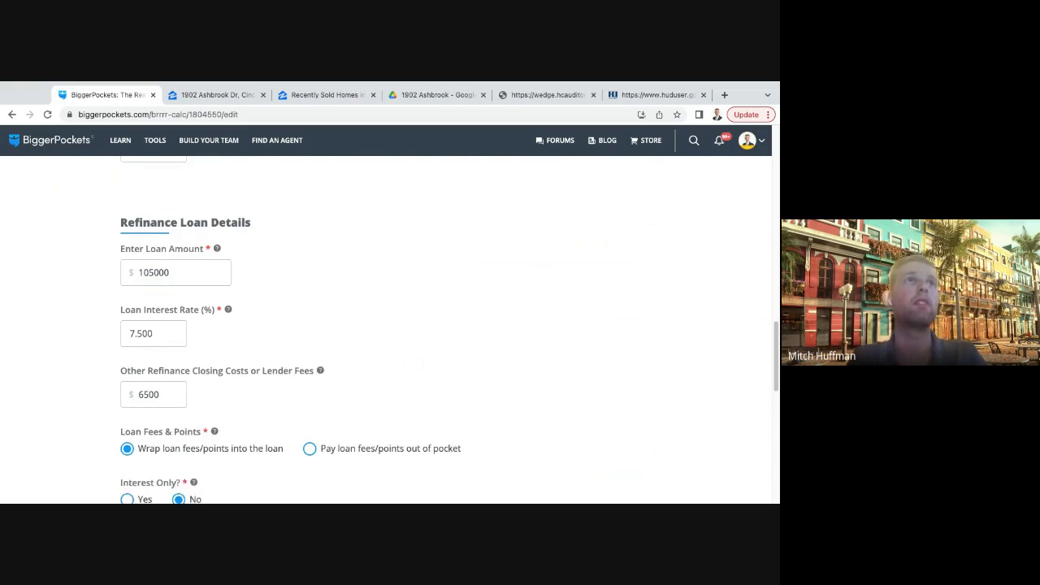
scroll(386, 325, up, 5)
scroll(386, 325, down, 7)
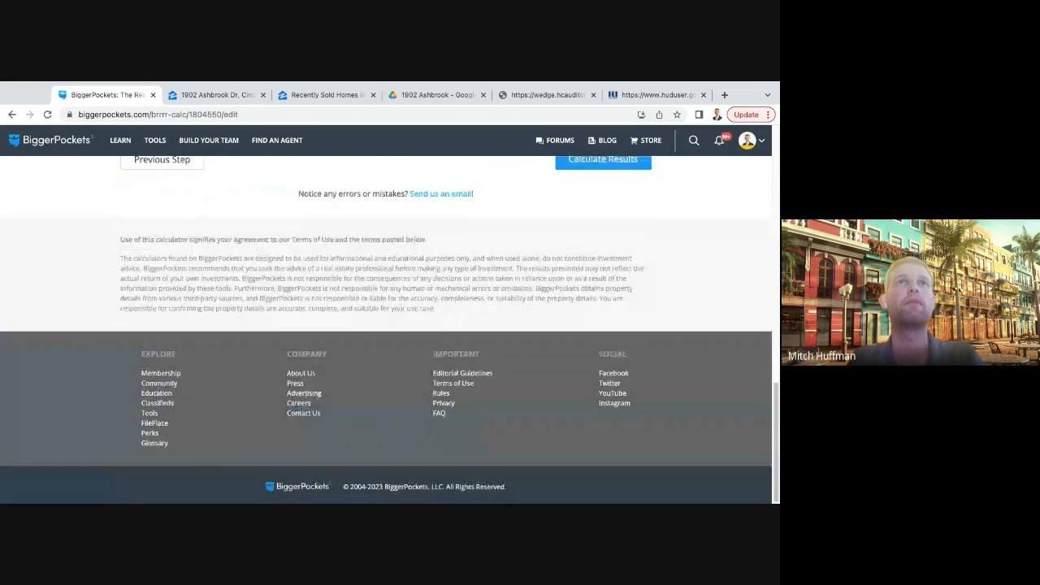
click(604, 161)
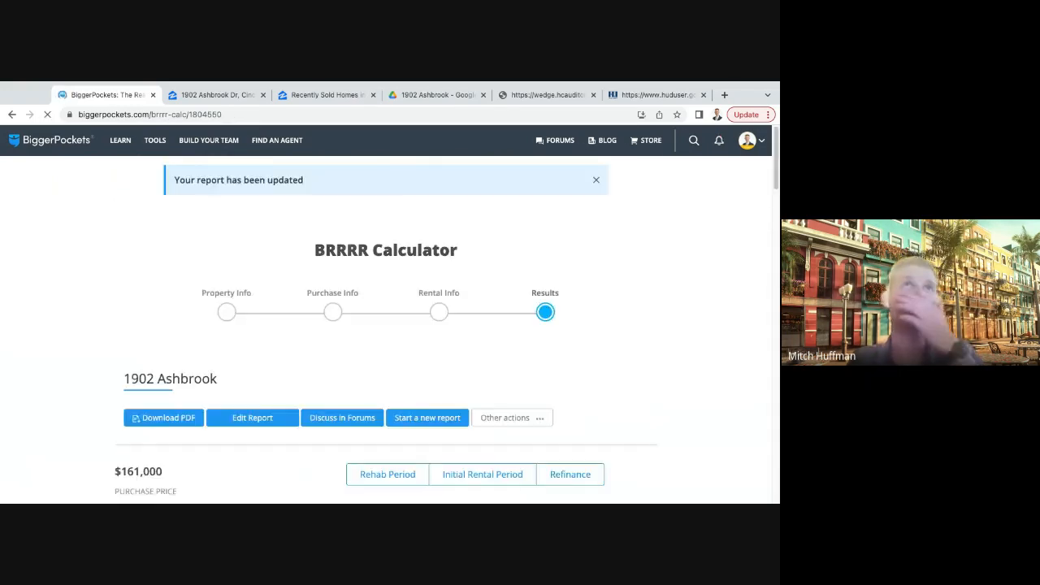
- Examine the recalculated refinance results for the monthly cash flow, total cash invested and expense breakdown
scroll(386, 325, down, 3)
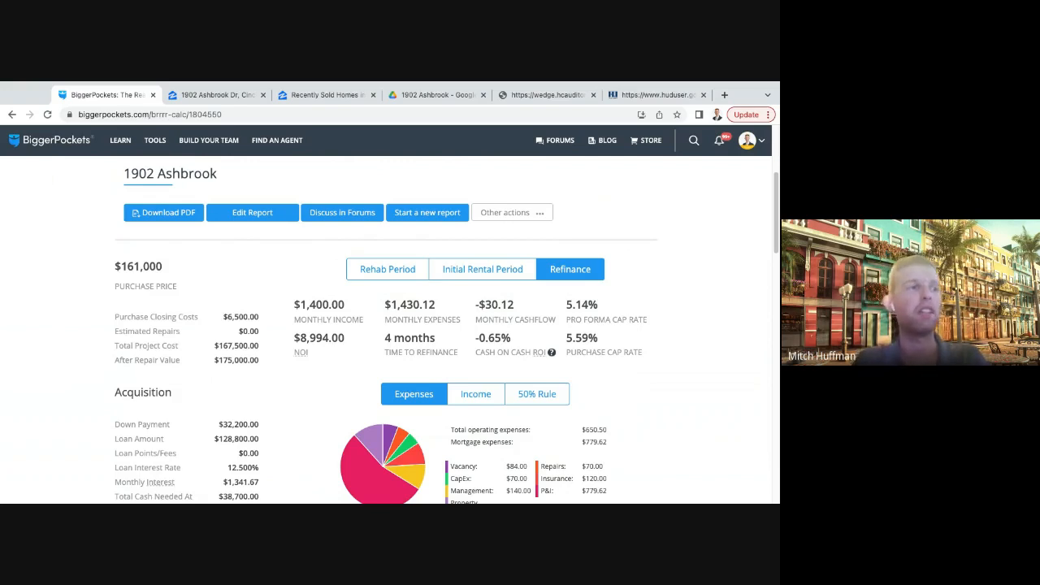
drag(516, 304, 479, 305)
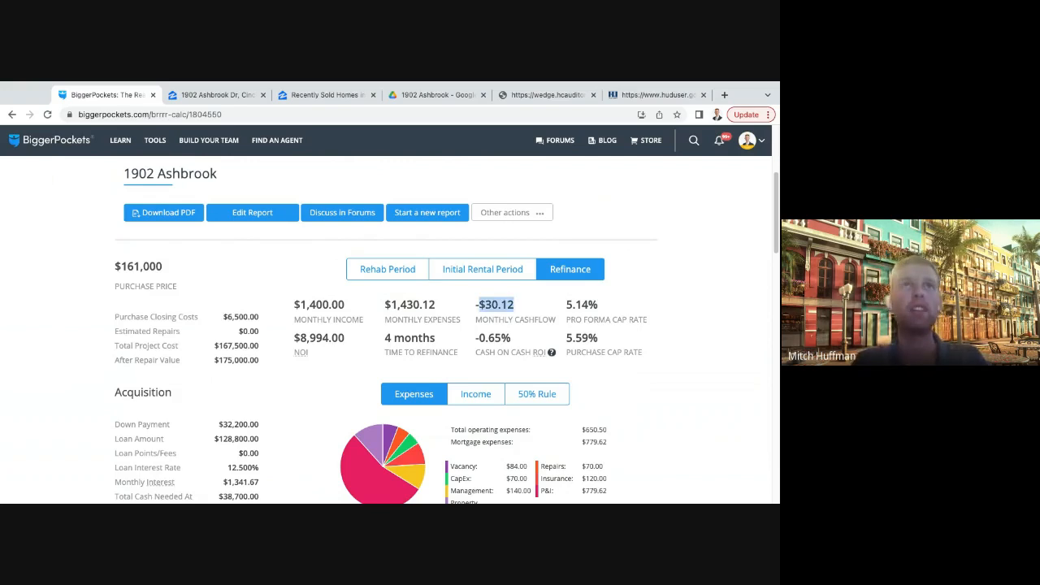
click(479, 306)
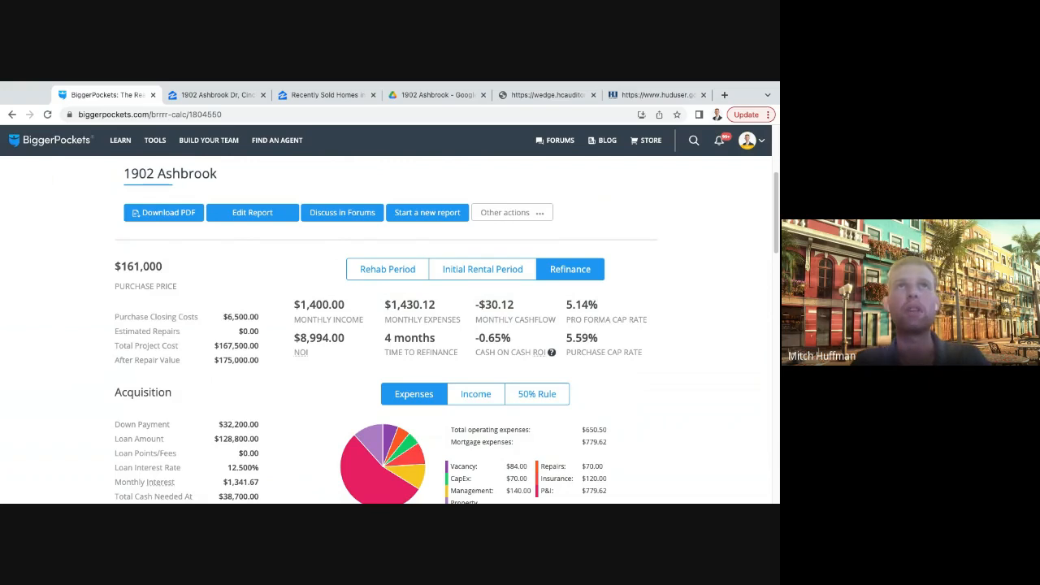
drag(516, 305, 473, 306)
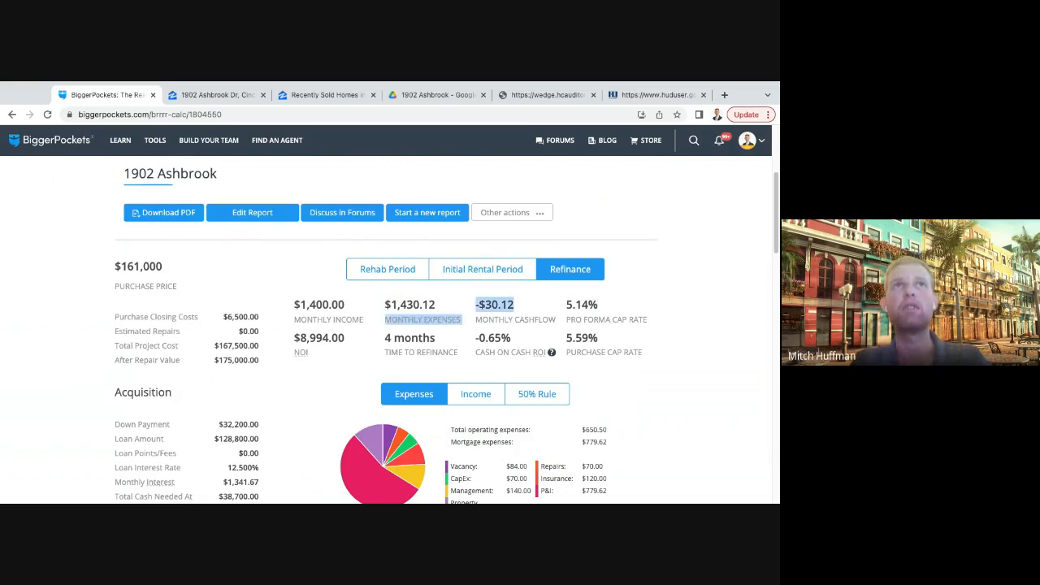
click(473, 305)
scroll(443, 330, down, 3)
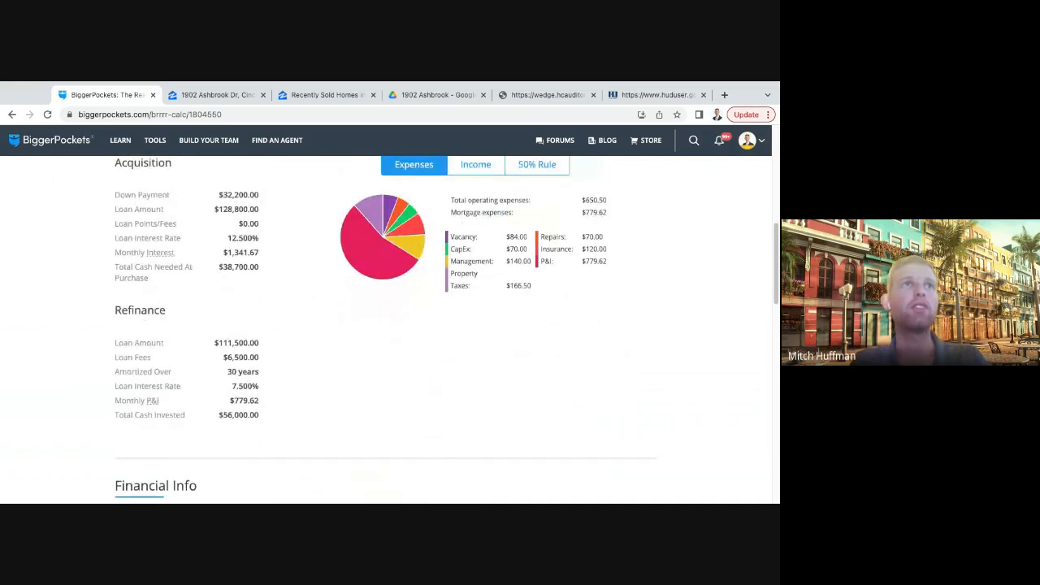
drag(260, 415, 218, 416)
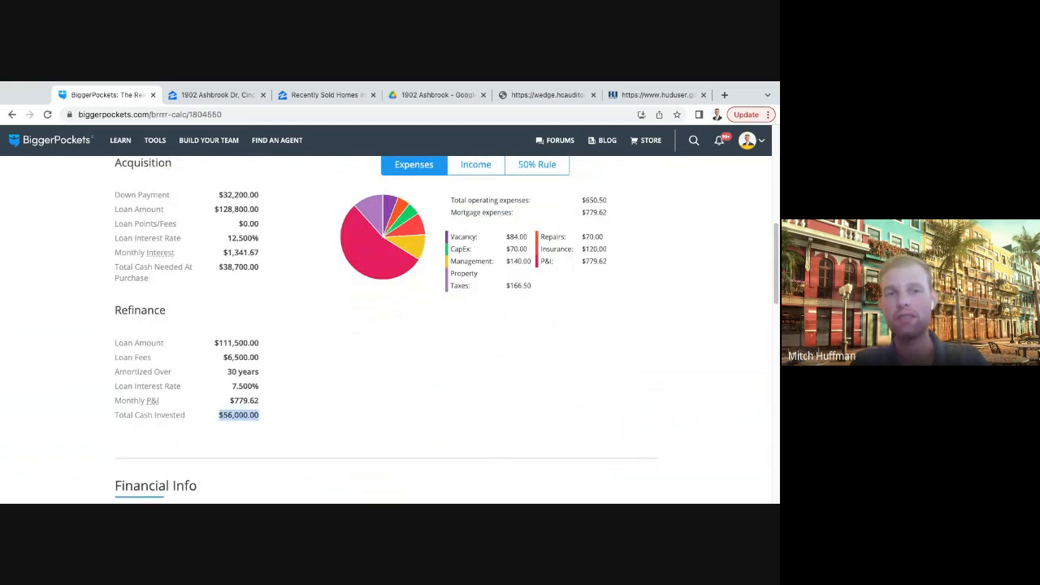
scroll(443, 330, up, 3)
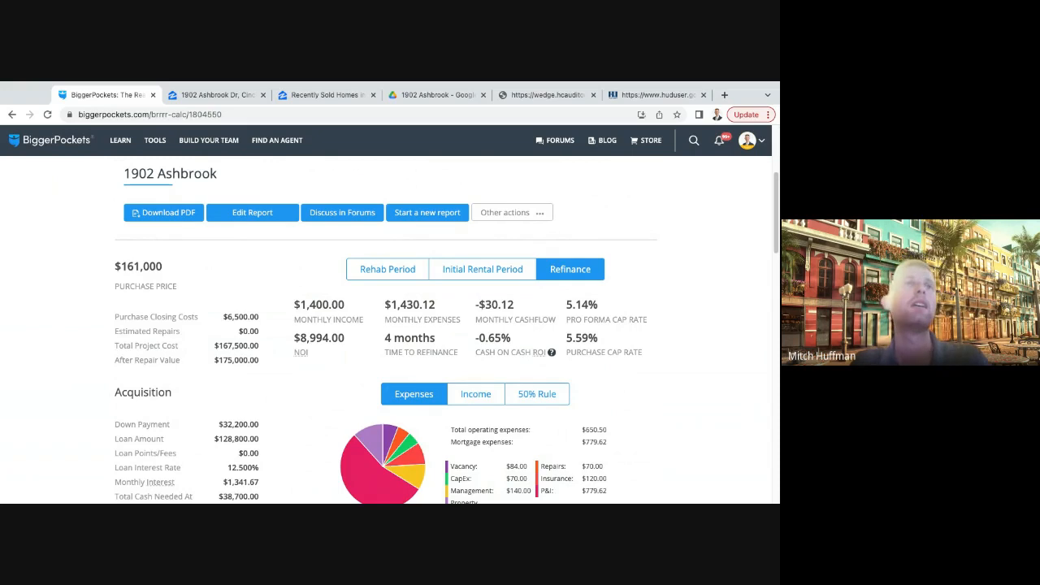
scroll(443, 329, down, 1)
scroll(443, 329, down, 1)
scroll(443, 329, up, 1)
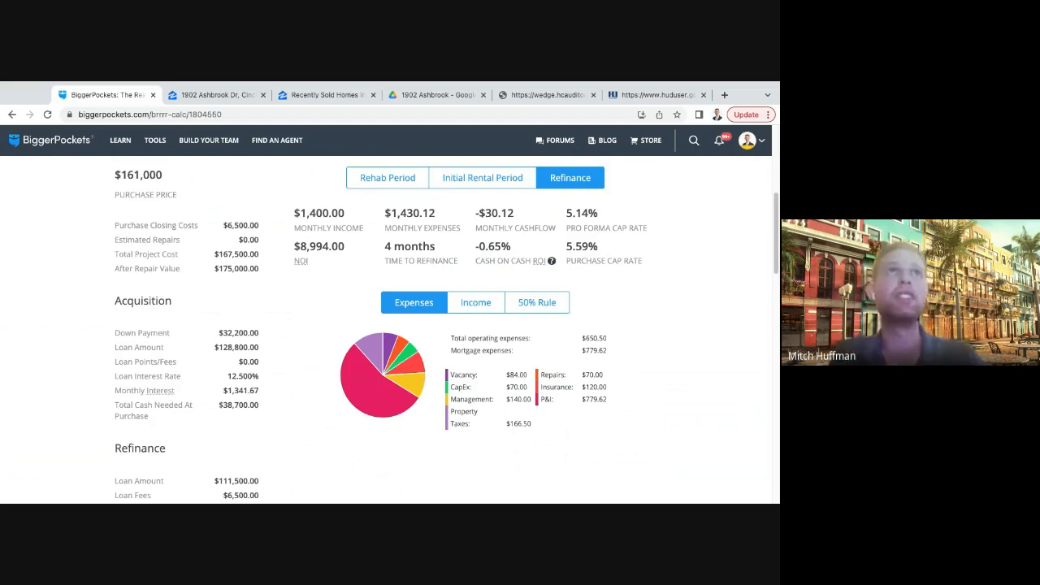
scroll(386, 330, up, 3)
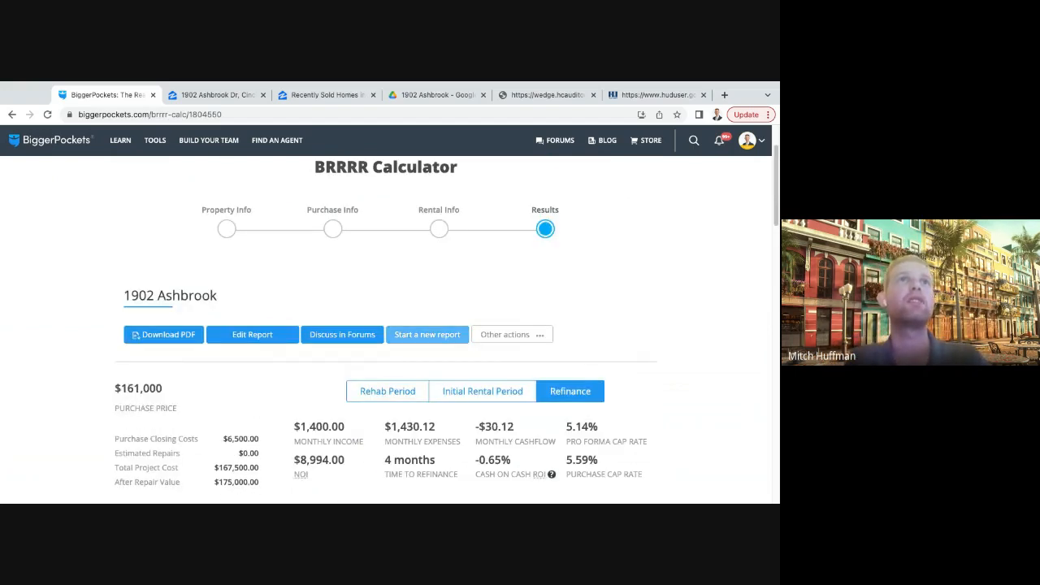
click(252, 334)
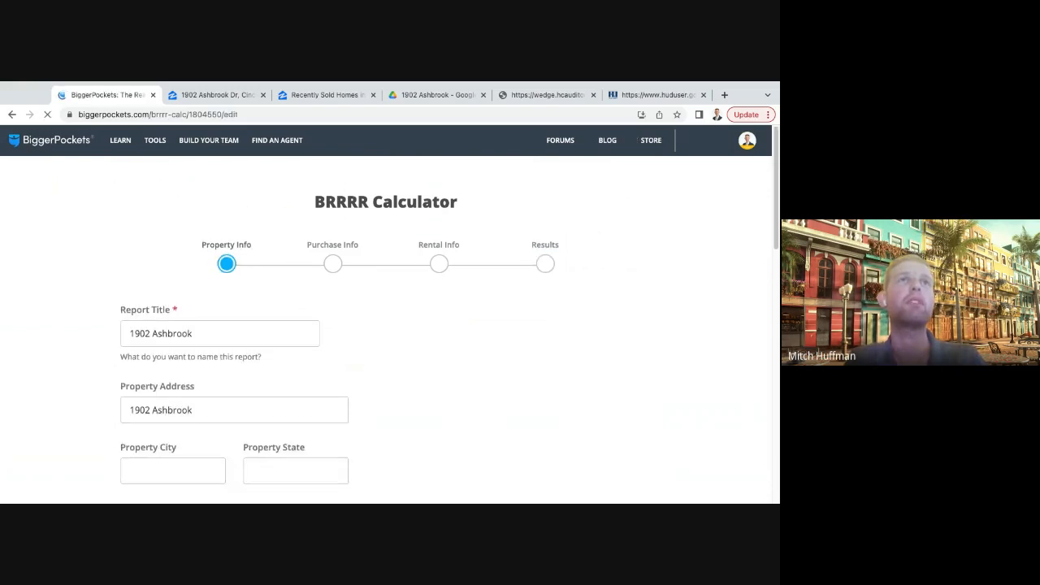
scroll(386, 329, down, 10)
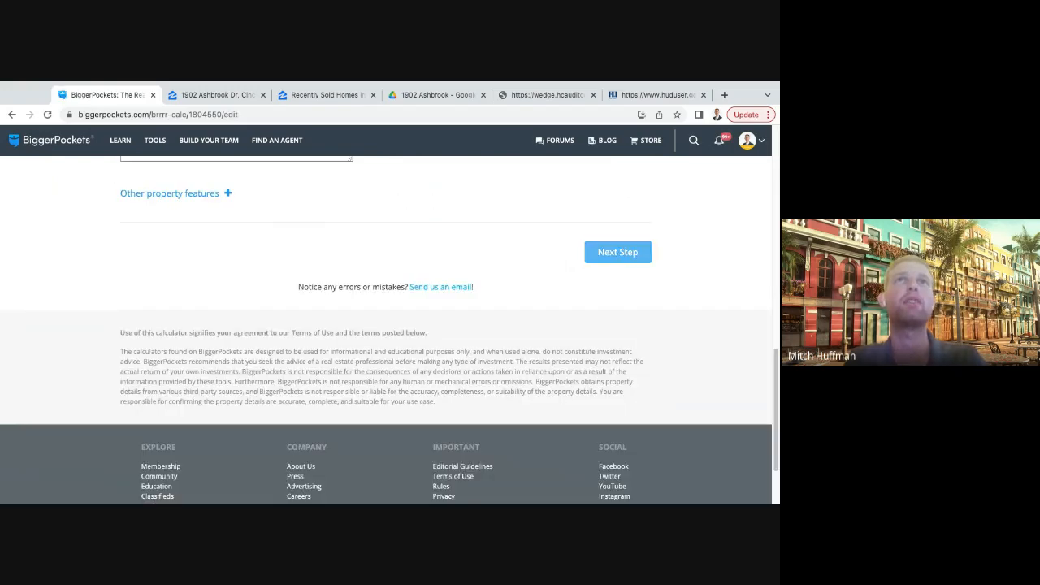
click(617, 252)
scroll(618, 252, down, 2)
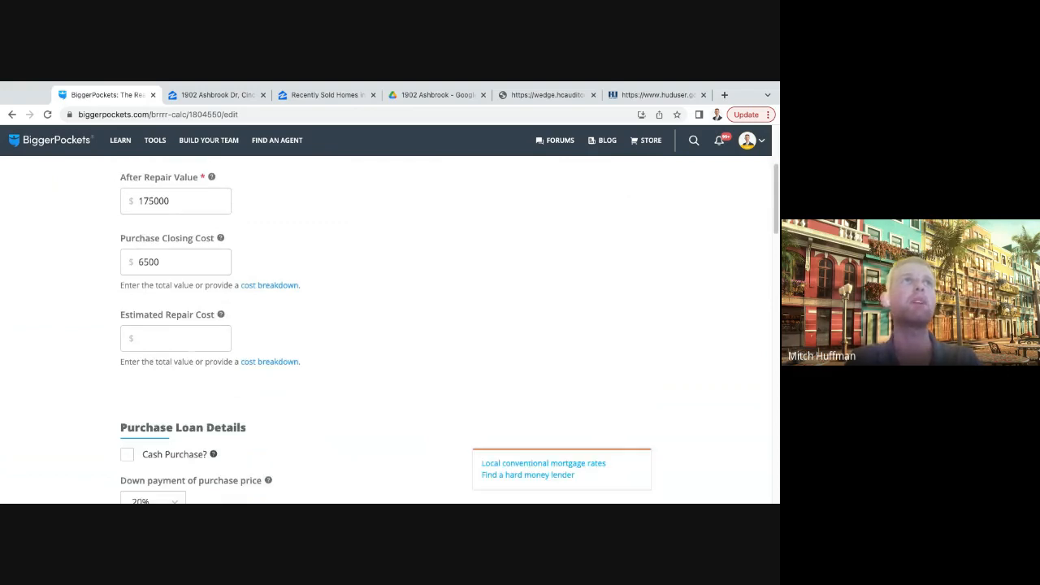
scroll(386, 329, down, 2)
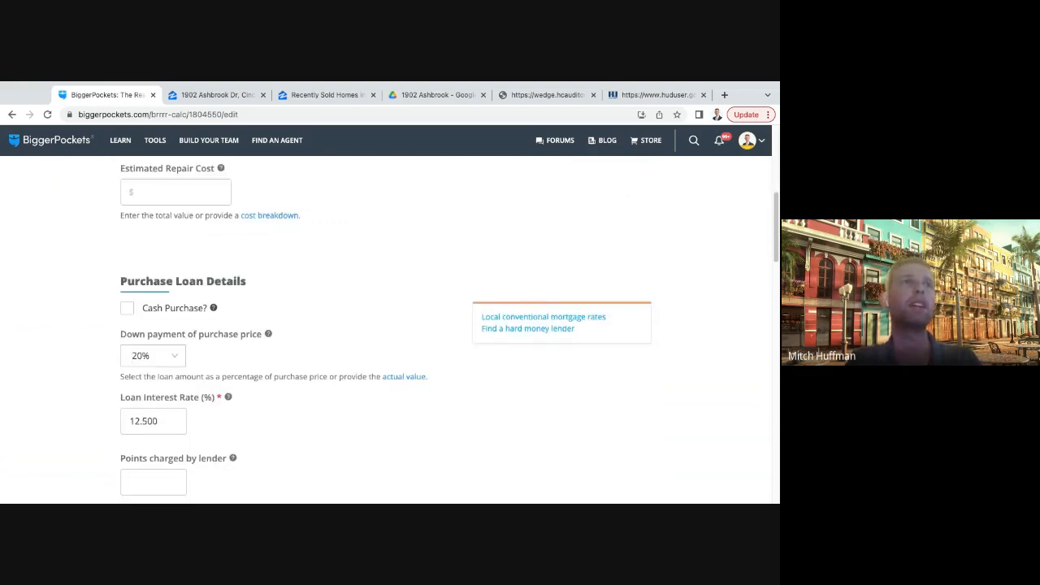
scroll(386, 329, down, 6)
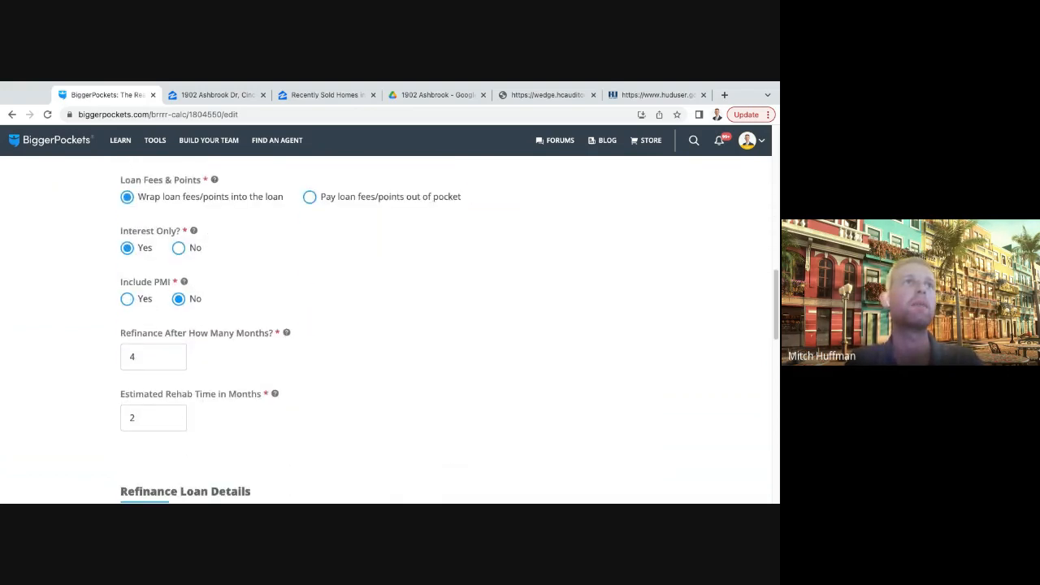
scroll(386, 329, down, 3)
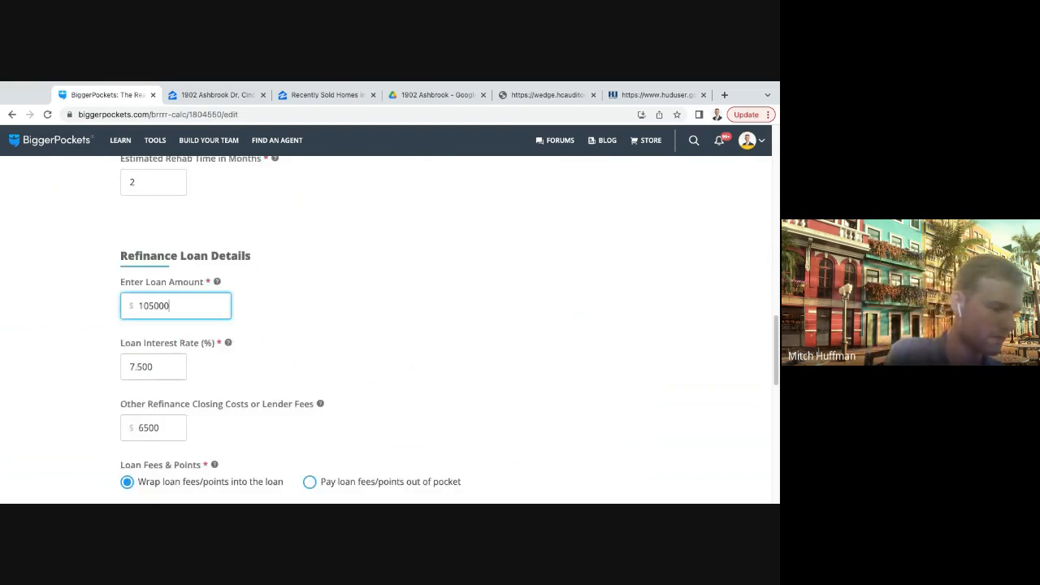
- Set the loan amount in the refinance loan details to $87,500 and recalculate the report results
drag(170, 306, 138, 307)
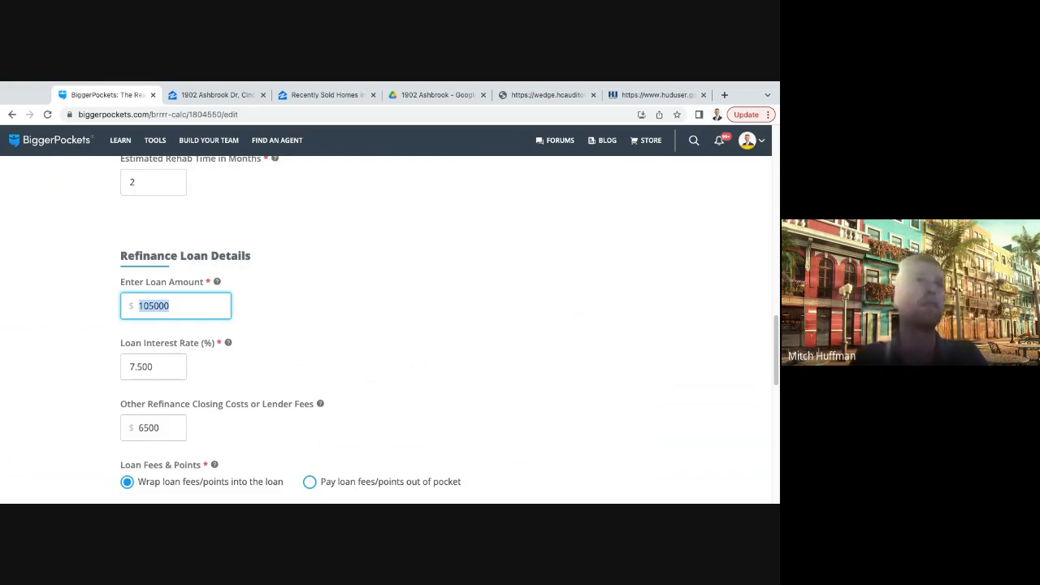
text(87500)
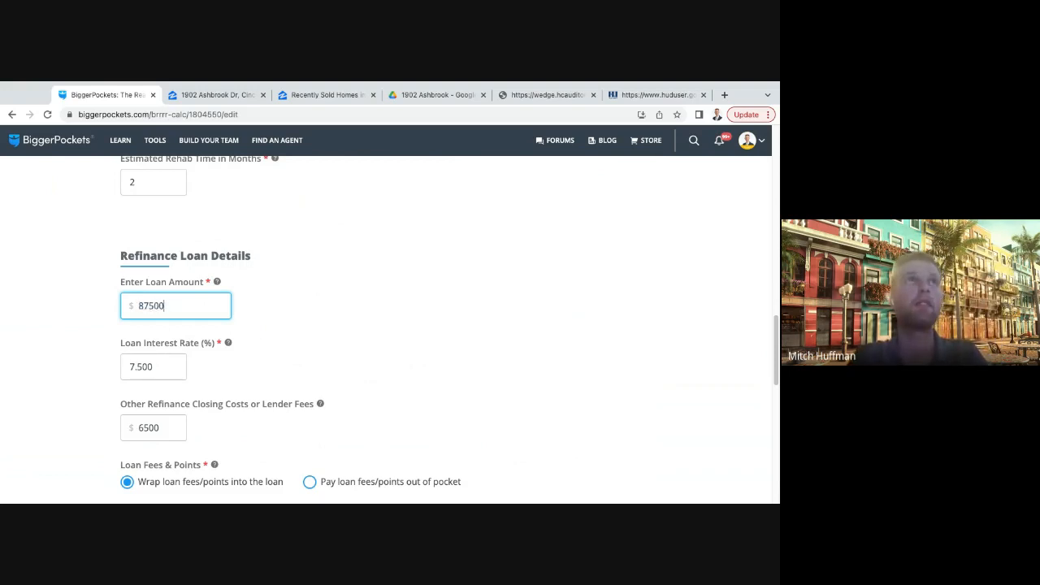
scroll(386, 325, down, 5)
click(615, 408)
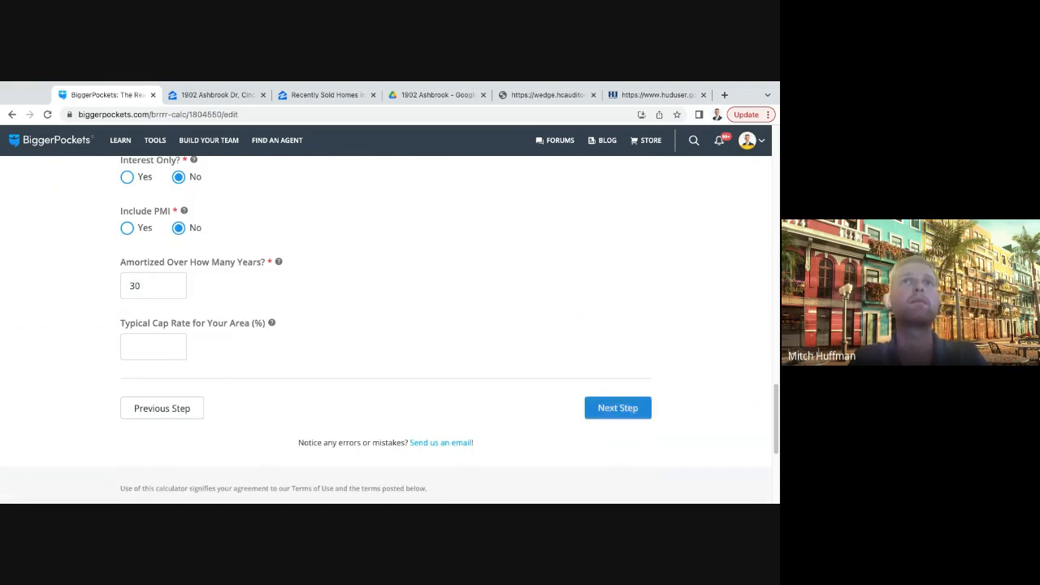
scroll(386, 326, down, 6)
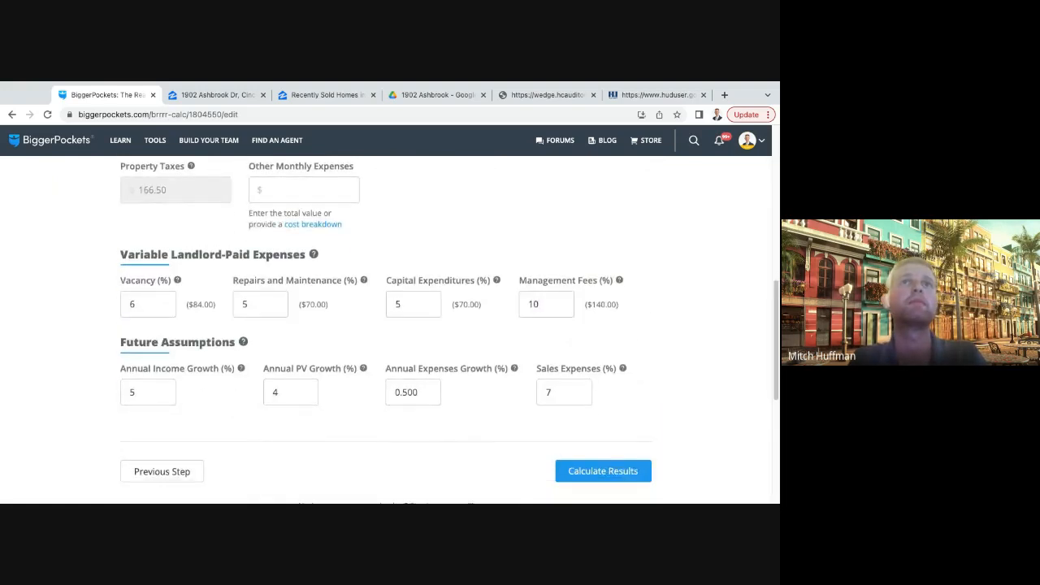
click(603, 393)
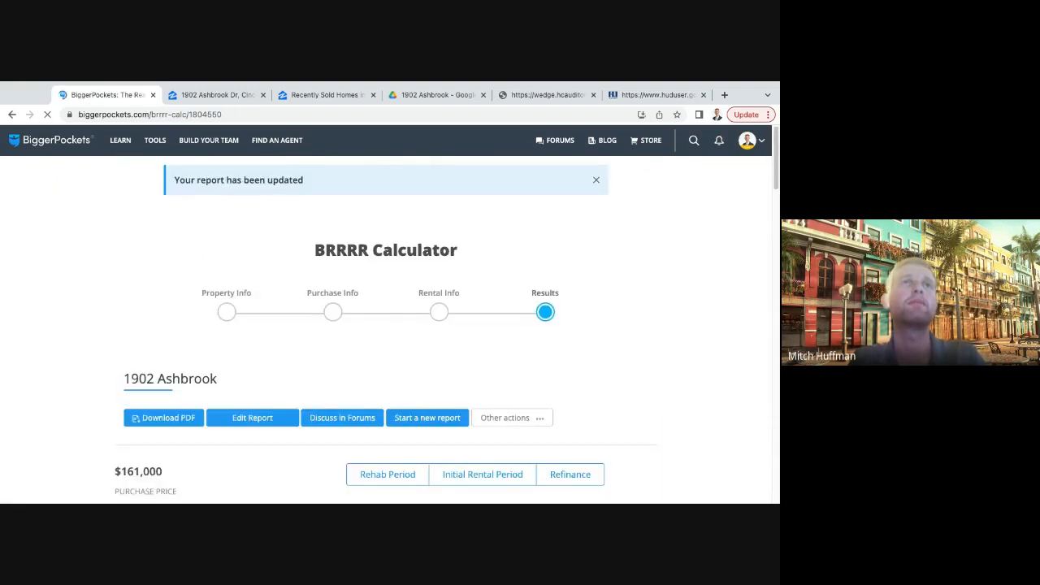
- Examine the recalculated refinance results for the monthly cash flow and the total cash invested
scroll(520, 358, down, 2)
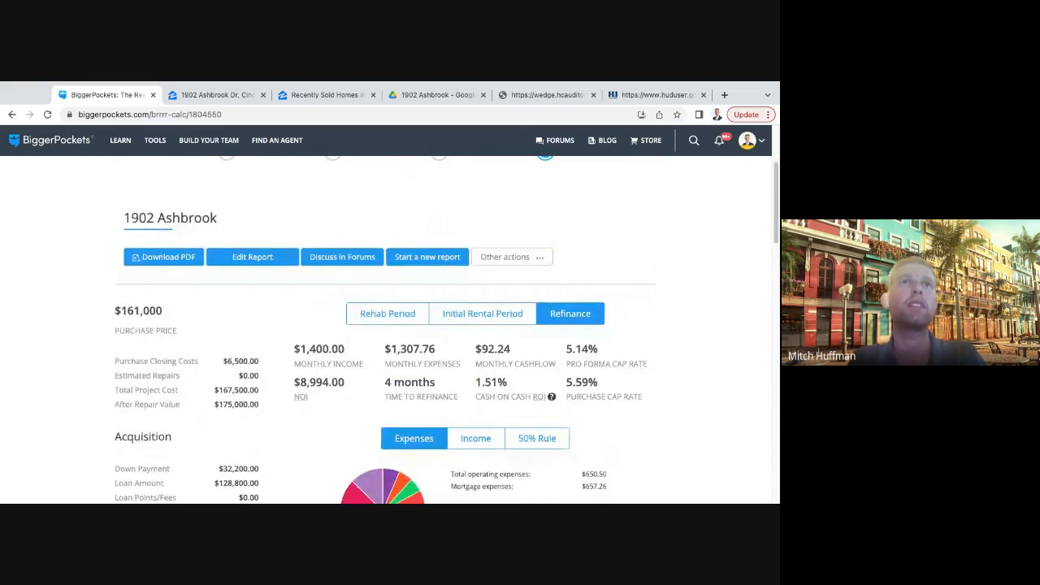
drag(512, 350, 386, 359)
click(474, 350)
scroll(473, 351, down, 1)
click(472, 351)
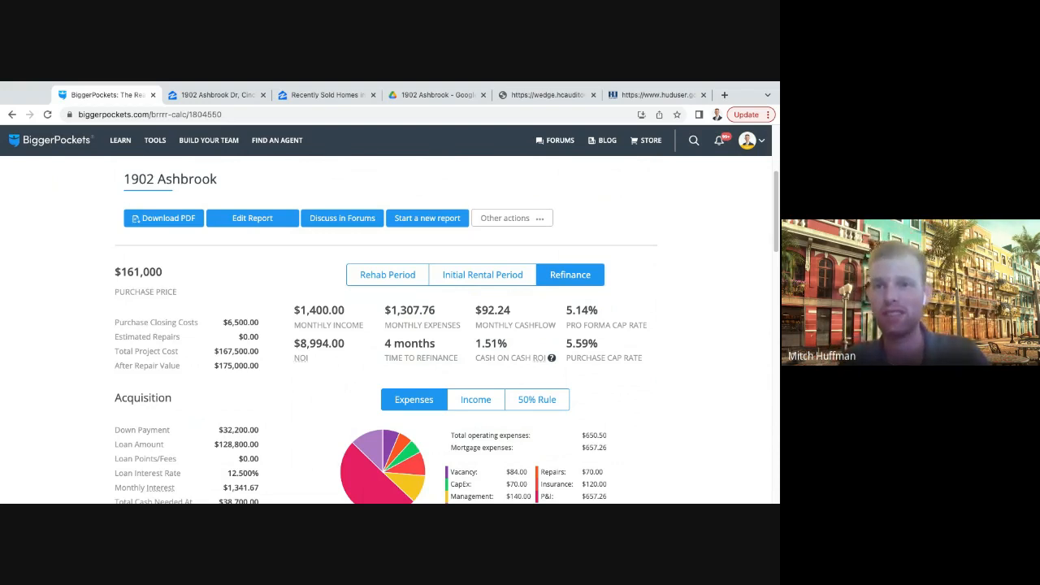
scroll(446, 333, down, 1)
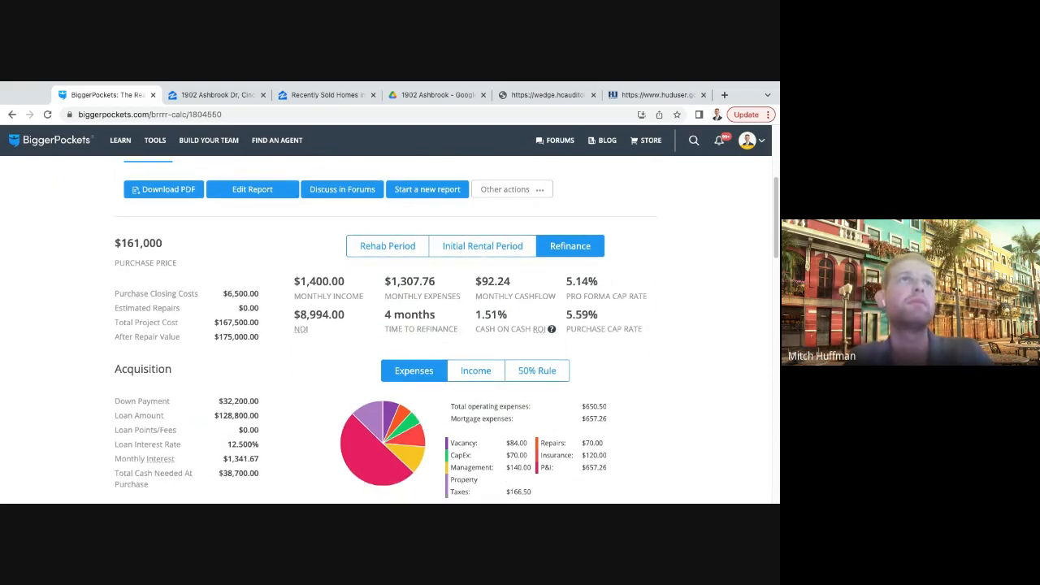
scroll(446, 332, down, 2)
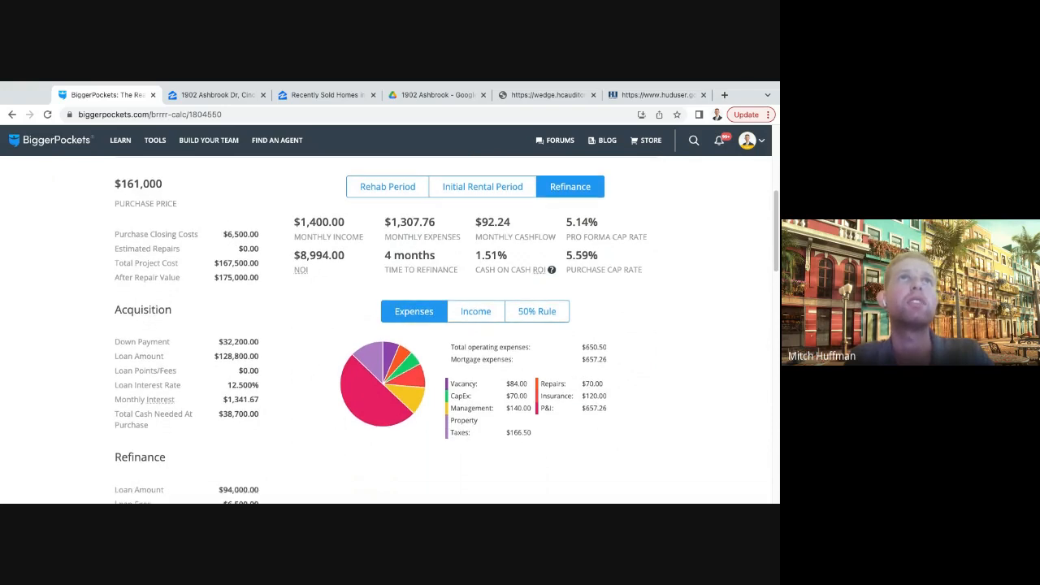
scroll(446, 332, down, 3)
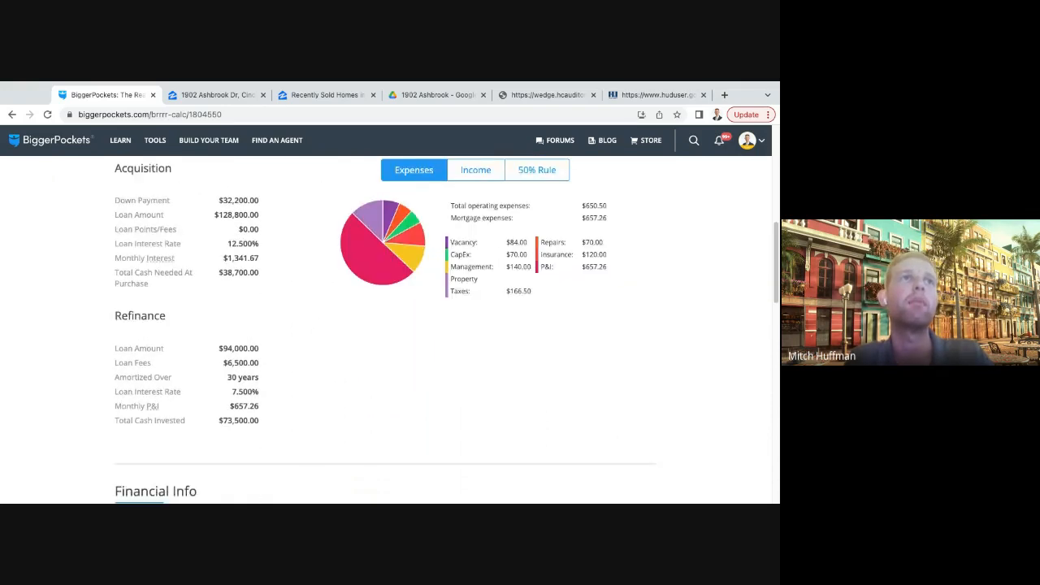
drag(259, 421, 219, 421)
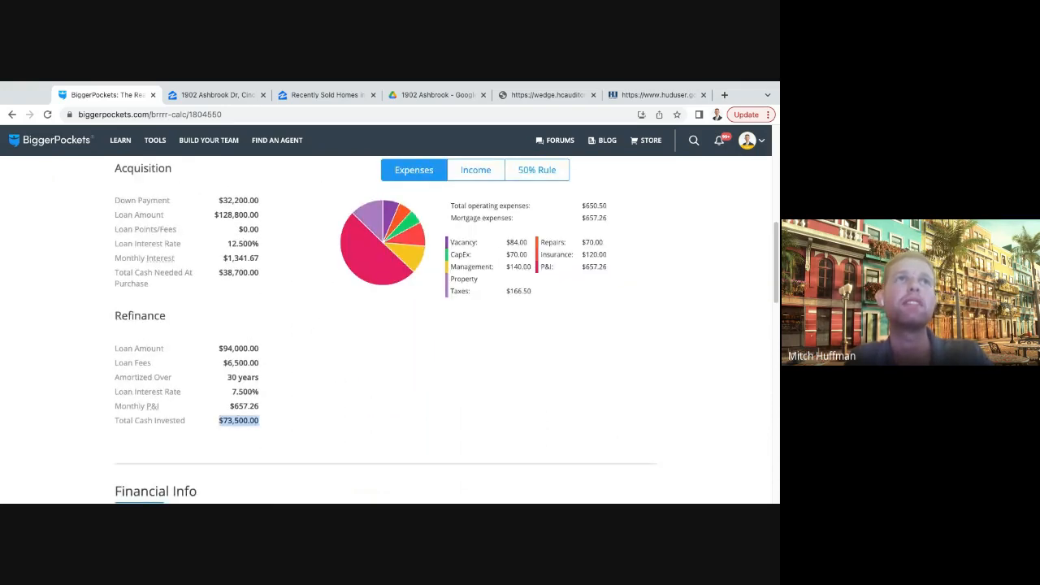
- Compare the purchase and refinance figures with the monthly cash flow, returns and expense breakdown in the report
scroll(447, 332, up, 3)
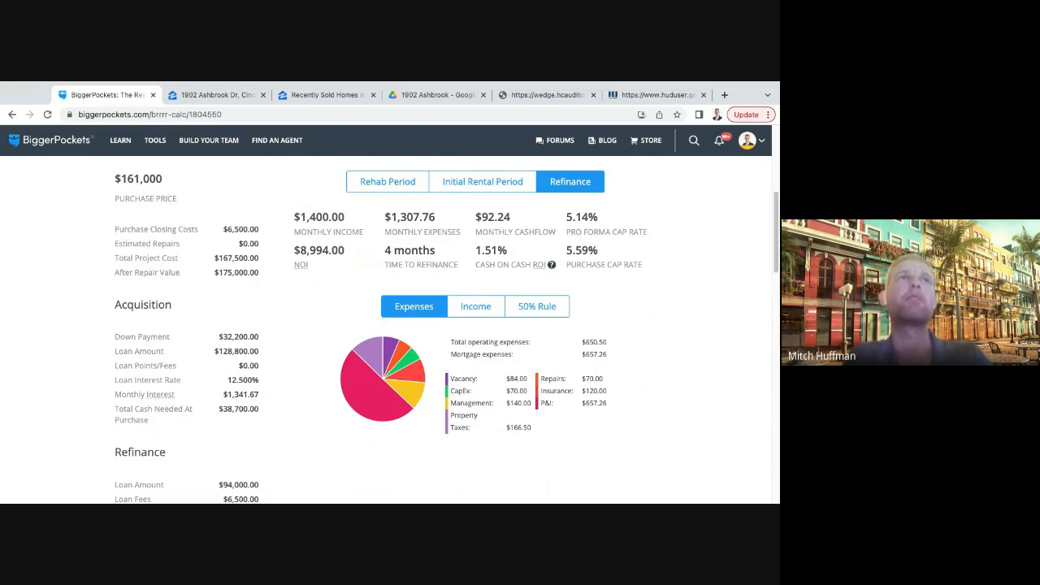
scroll(390, 325, down, 2)
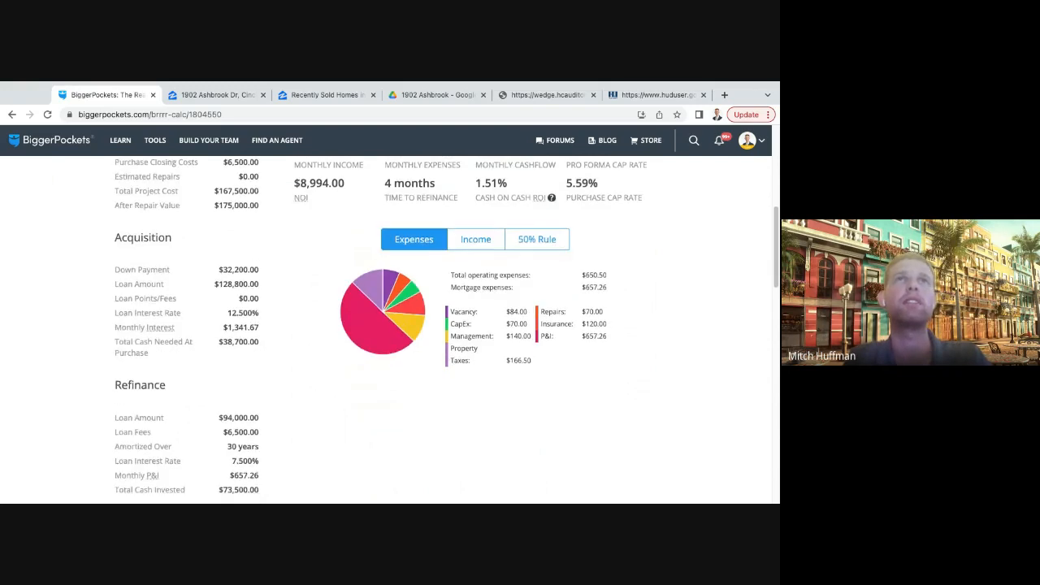
scroll(390, 326, down, 1)
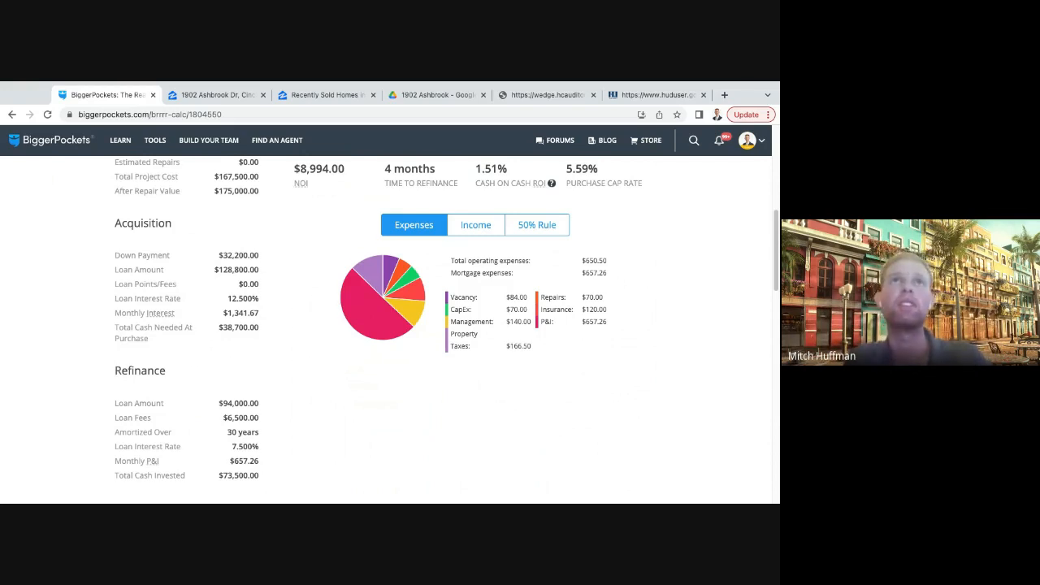
scroll(380, 327, up, 3)
scroll(381, 328, down, 2)
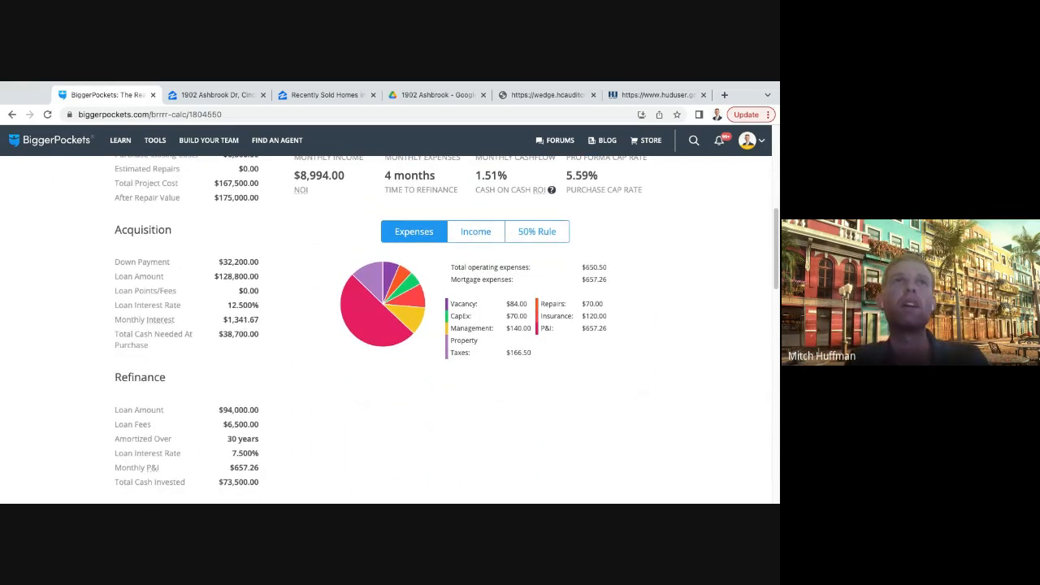
scroll(381, 327, up, 2)
scroll(381, 327, up, 5)
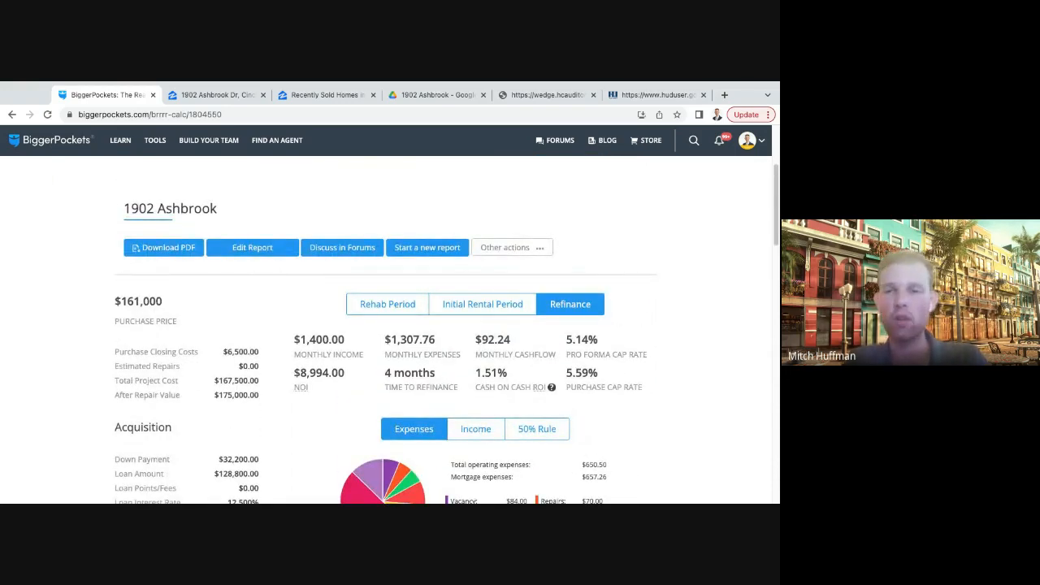
scroll(381, 327, down, 3)
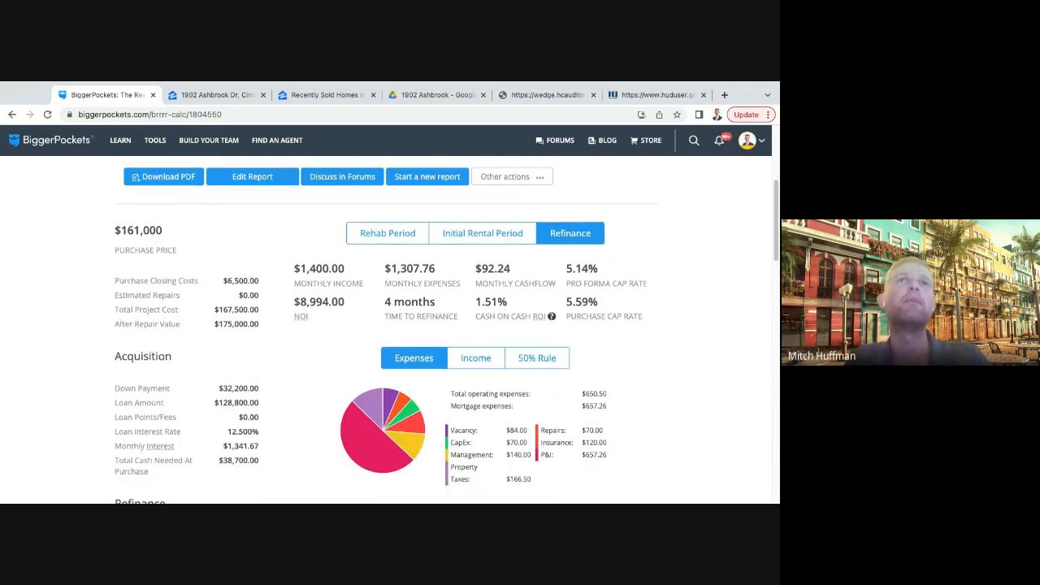
scroll(386, 349, down, 2)
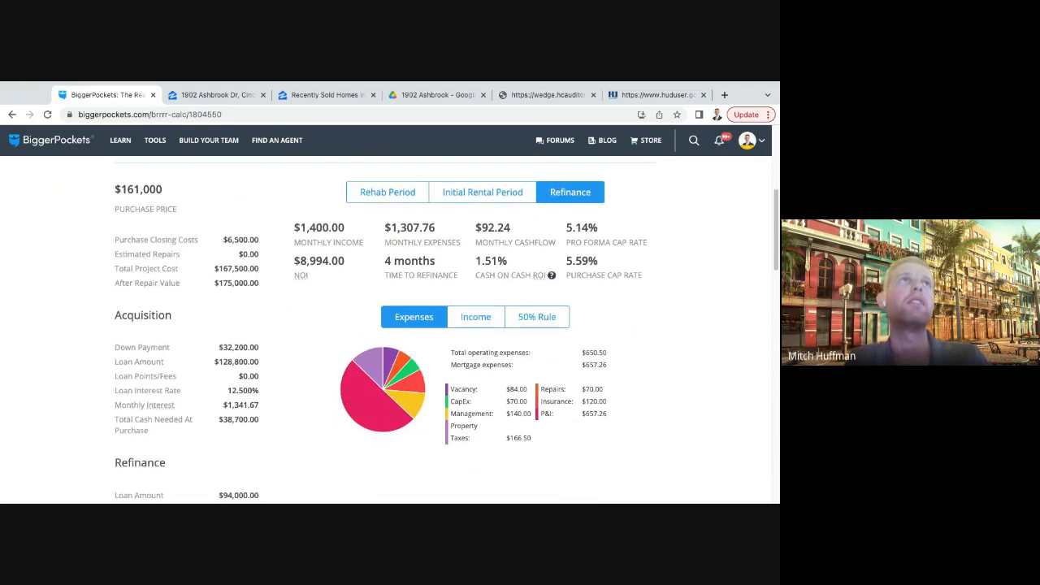
scroll(386, 366, down, 1)
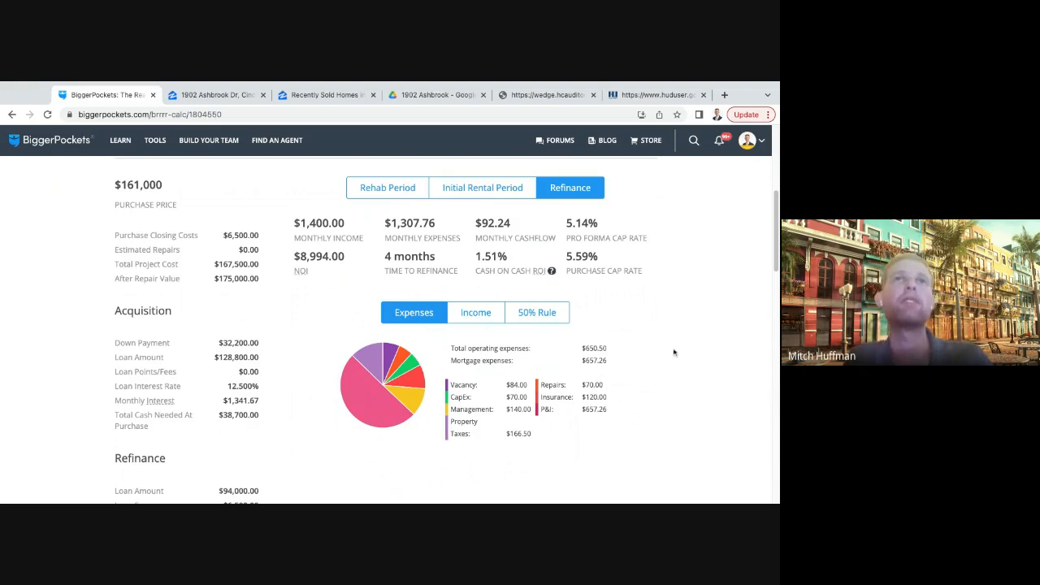
scroll(675, 352, down, 1)
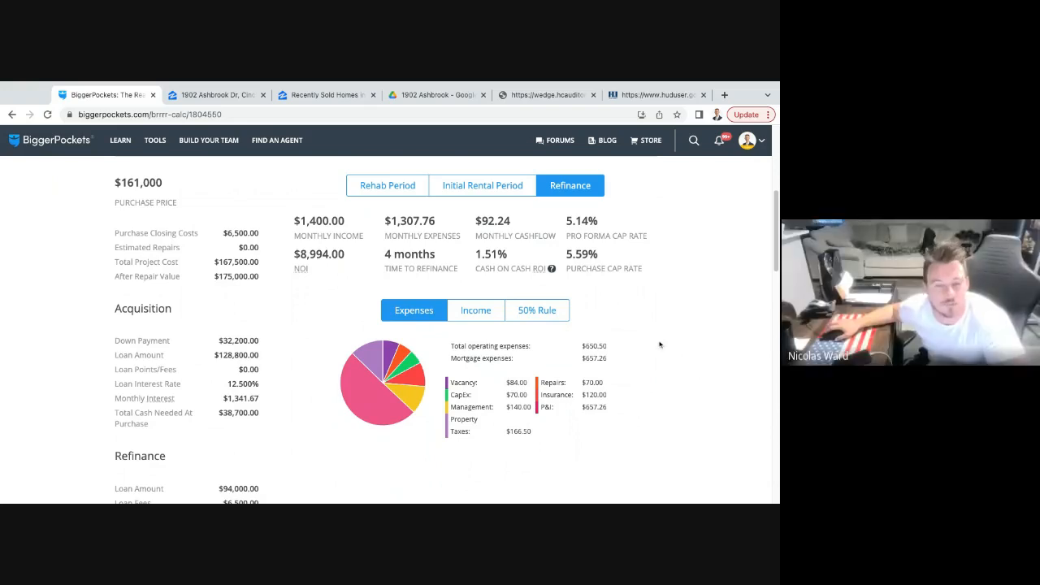
scroll(312, 304, up, 2)
scroll(317, 301, up, 2)
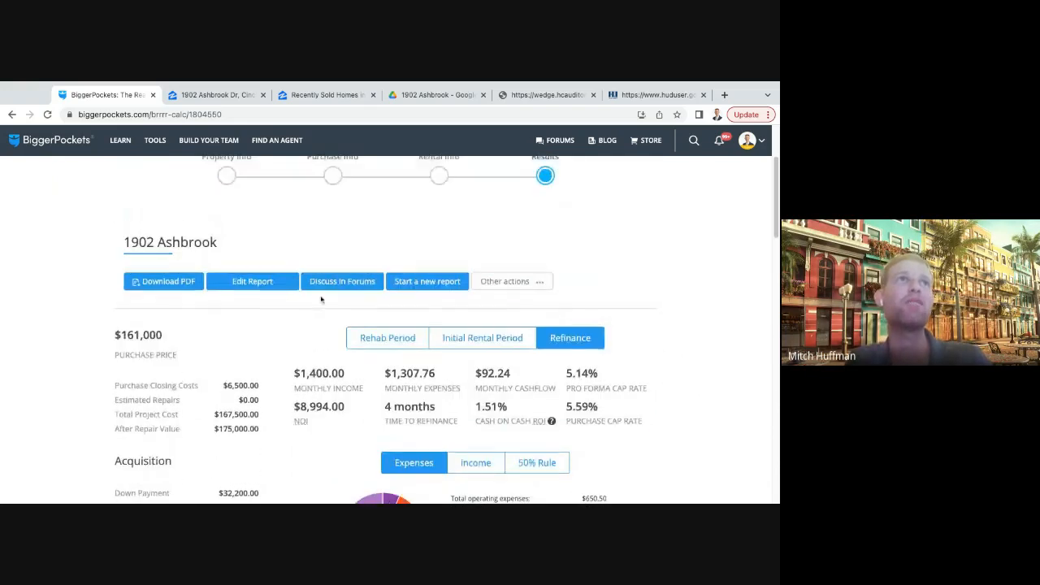
click(241, 281)
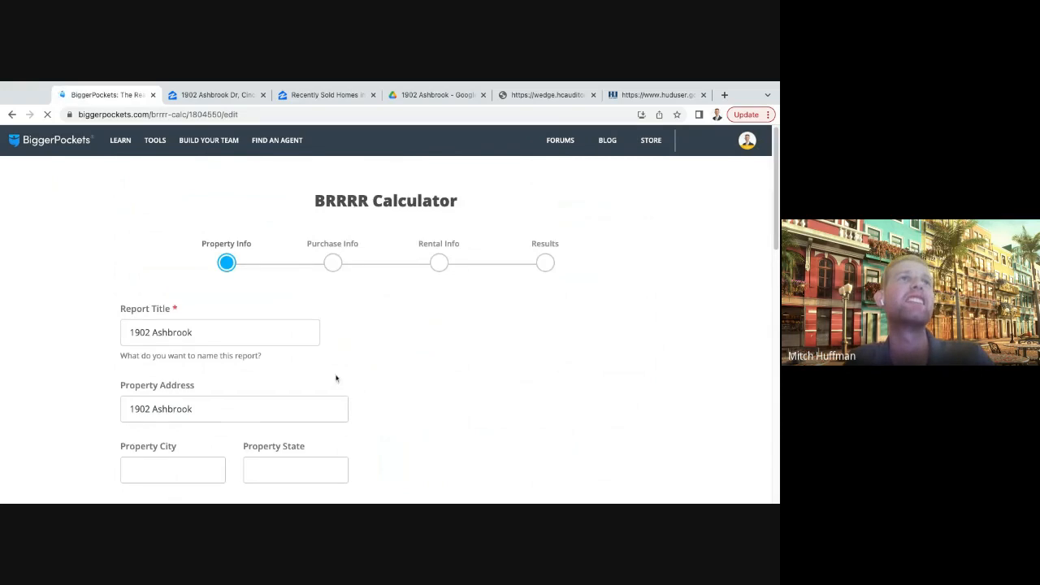
scroll(436, 371, down, 15)
click(618, 219)
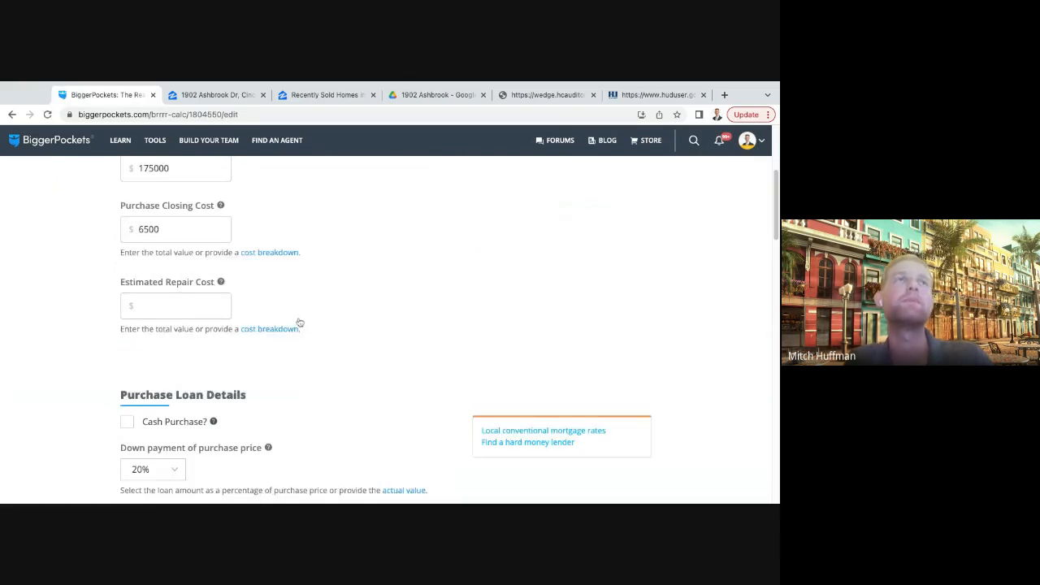
click(186, 287)
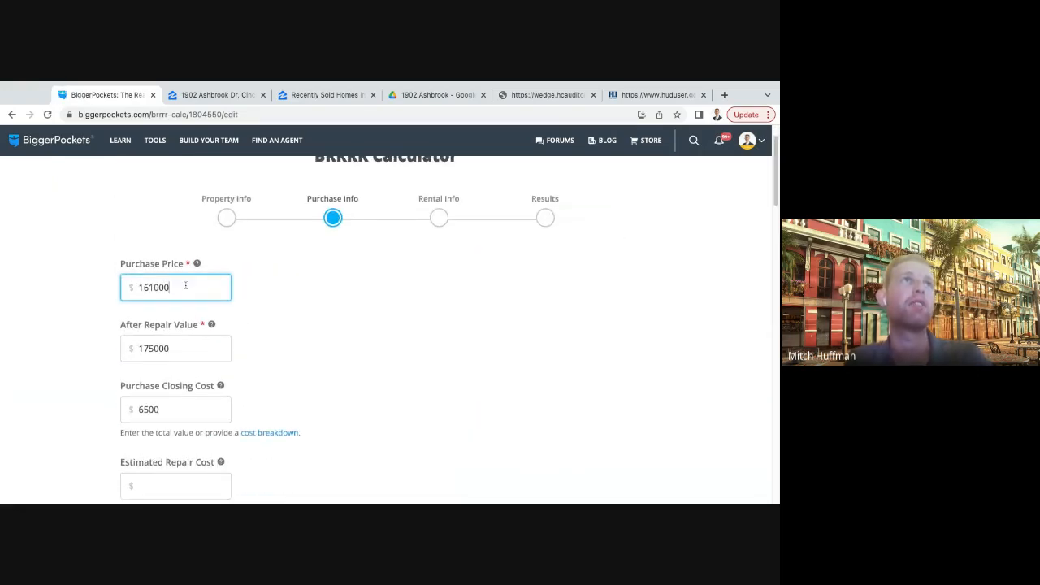
double_click(185, 286)
text(135000)
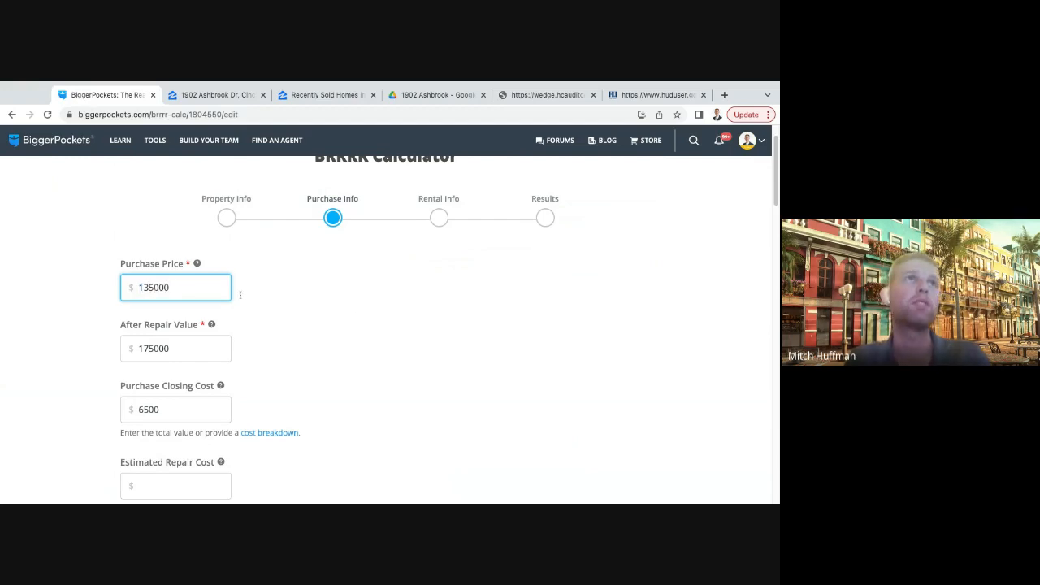
click(353, 314)
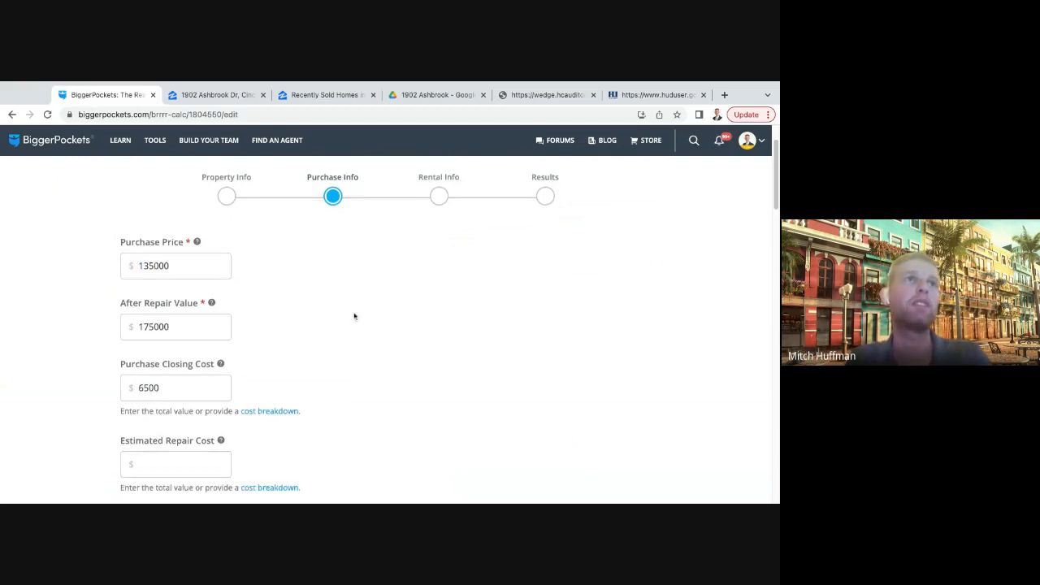
- Set the estimated repair cost in the purchase info to $26,000
scroll(353, 314, down, 3)
click(185, 316)
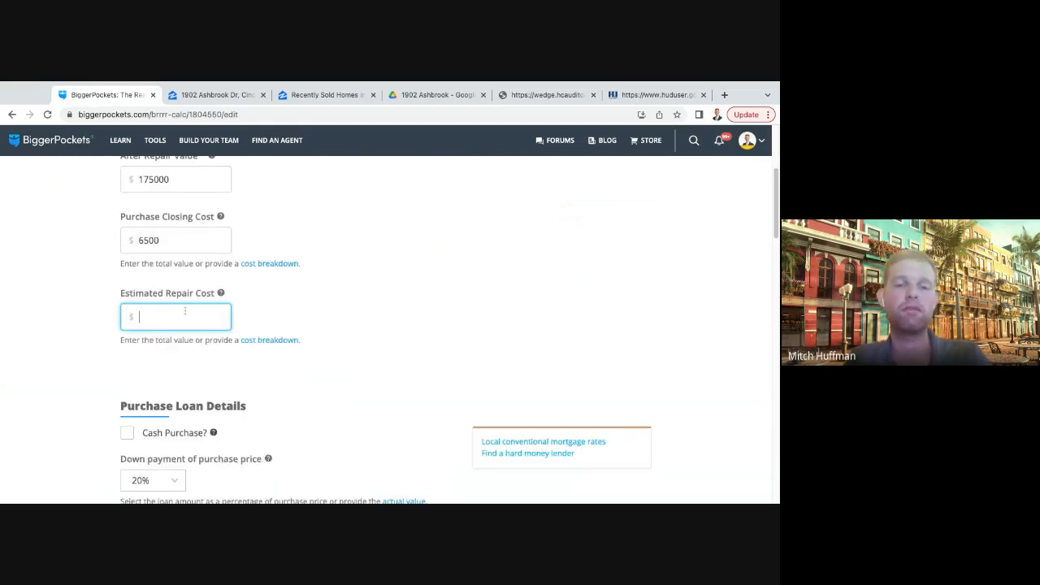
text(20)
key(BackSpace)
key(BackSpace)
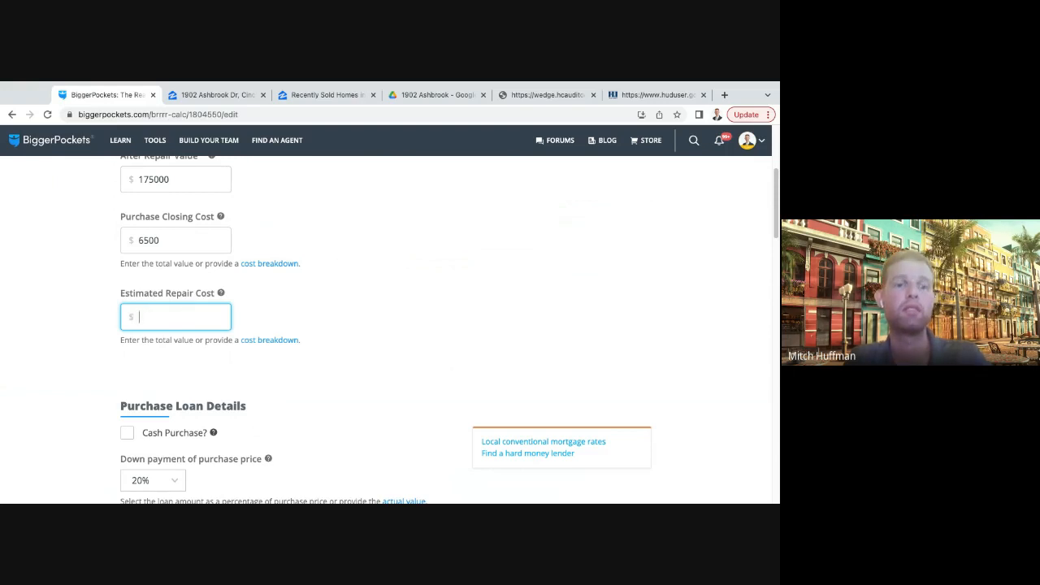
text(26000)
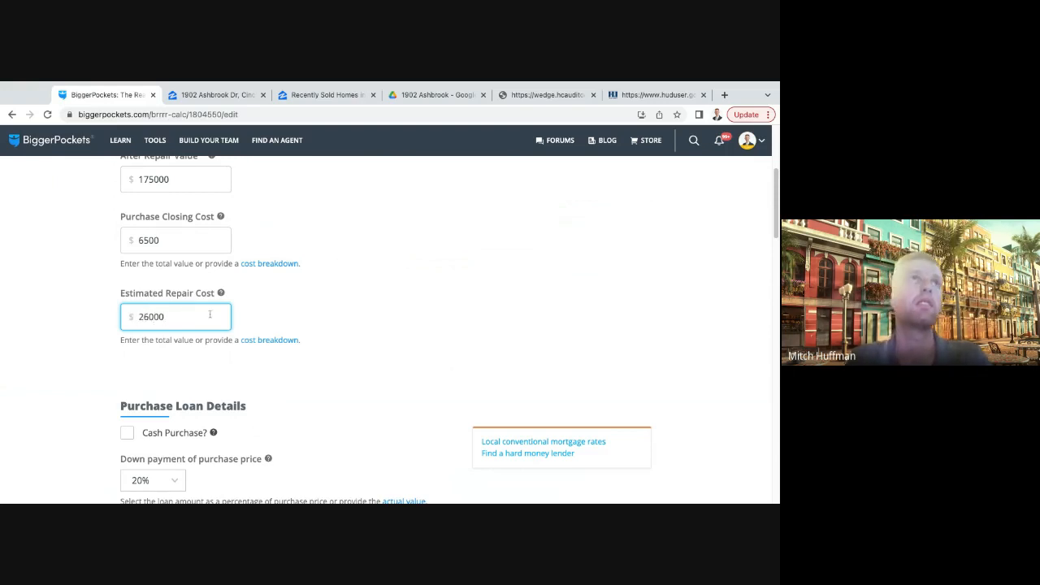
click(363, 321)
- Mark the deal as a cash purchase in the purchase loan details and review the refinance timing
scroll(362, 322, down, 2)
click(127, 369)
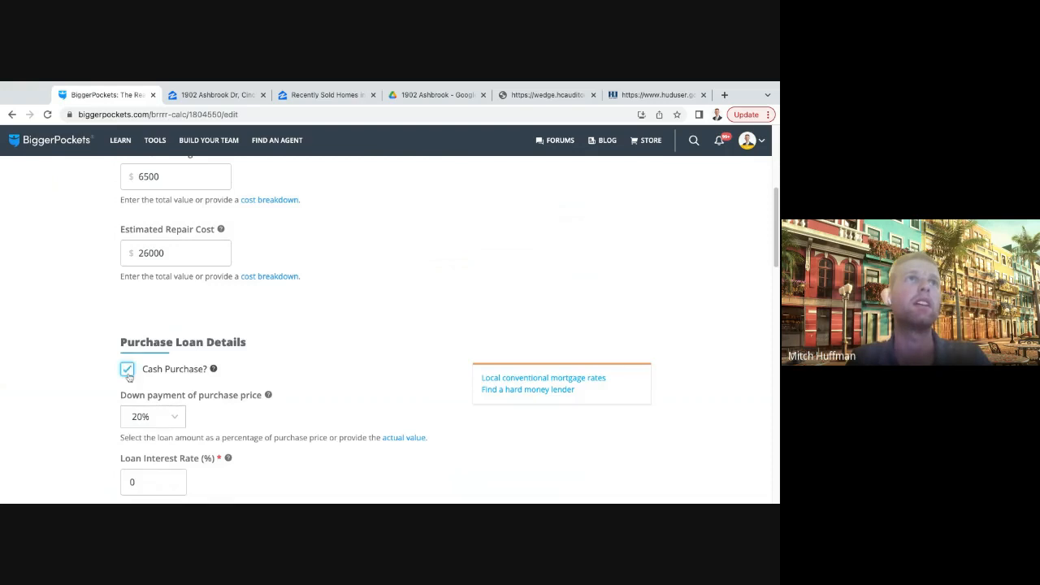
scroll(332, 343, down, 2)
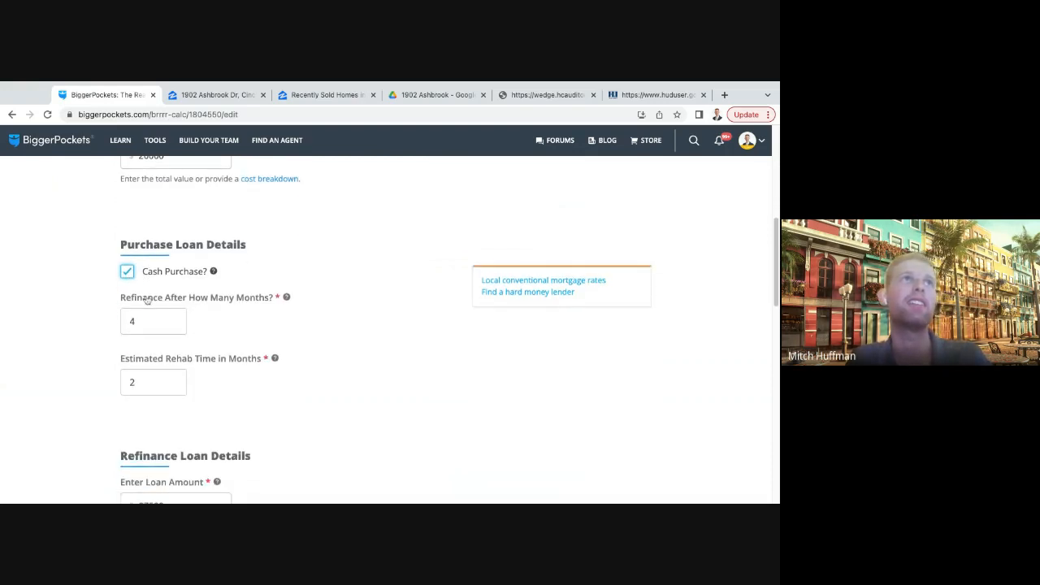
scroll(244, 321, down, 1)
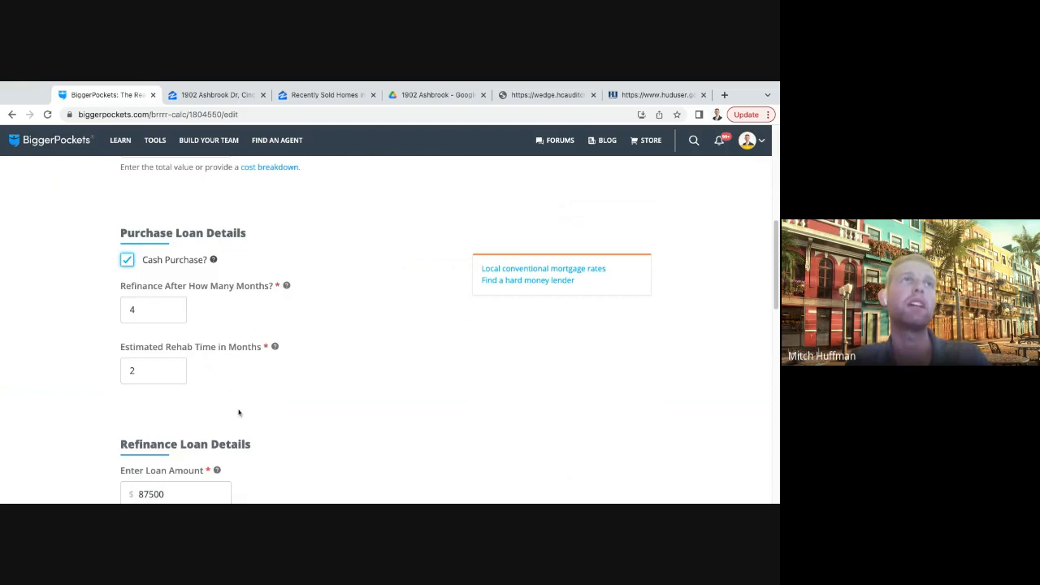
click(152, 307)
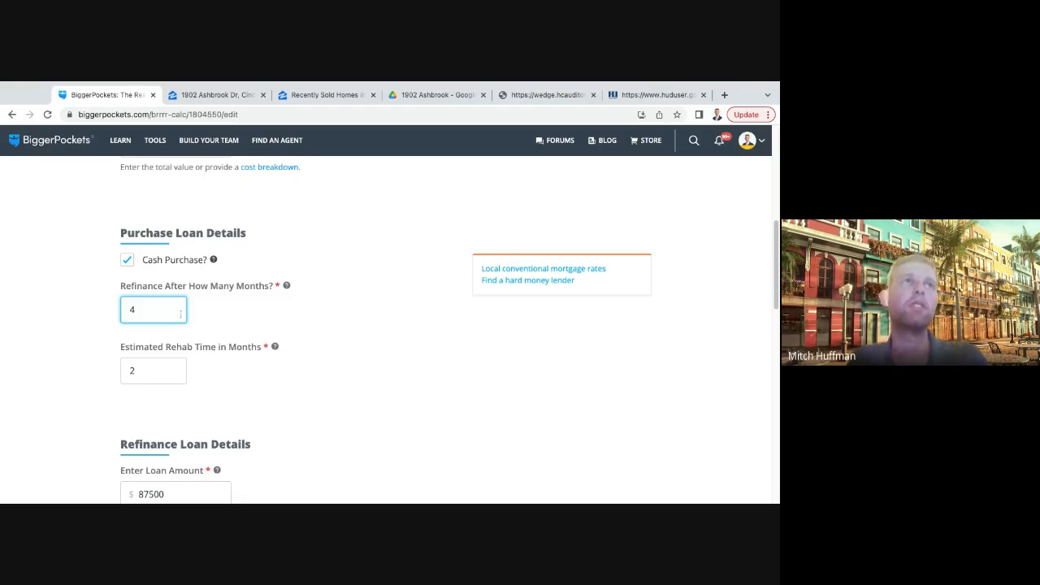
click(306, 328)
- Set the loan amount in the refinance loan details to $131,250
scroll(337, 388, down, 2)
scroll(241, 390, down, 3)
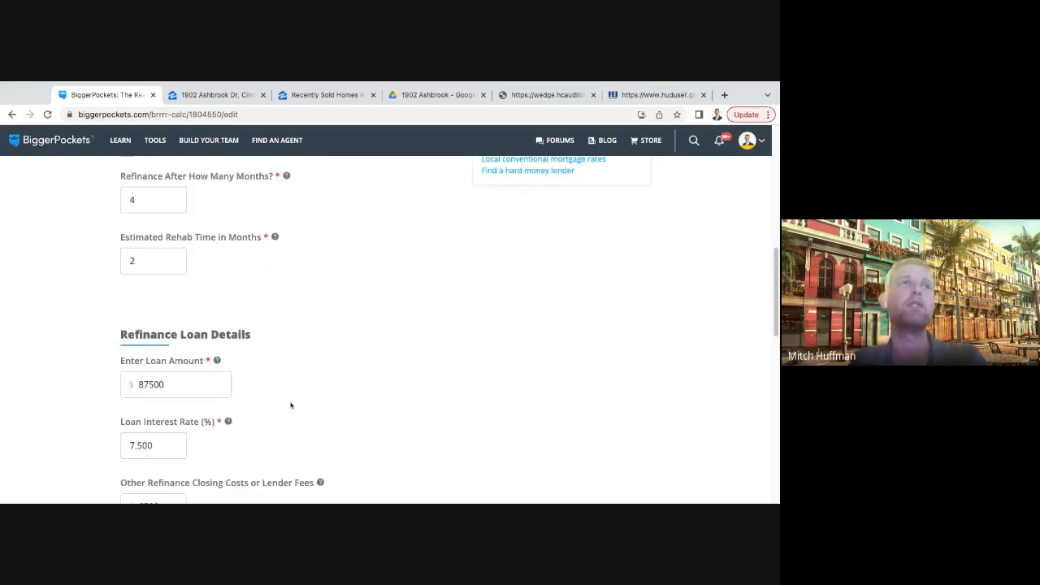
drag(143, 290, 174, 296)
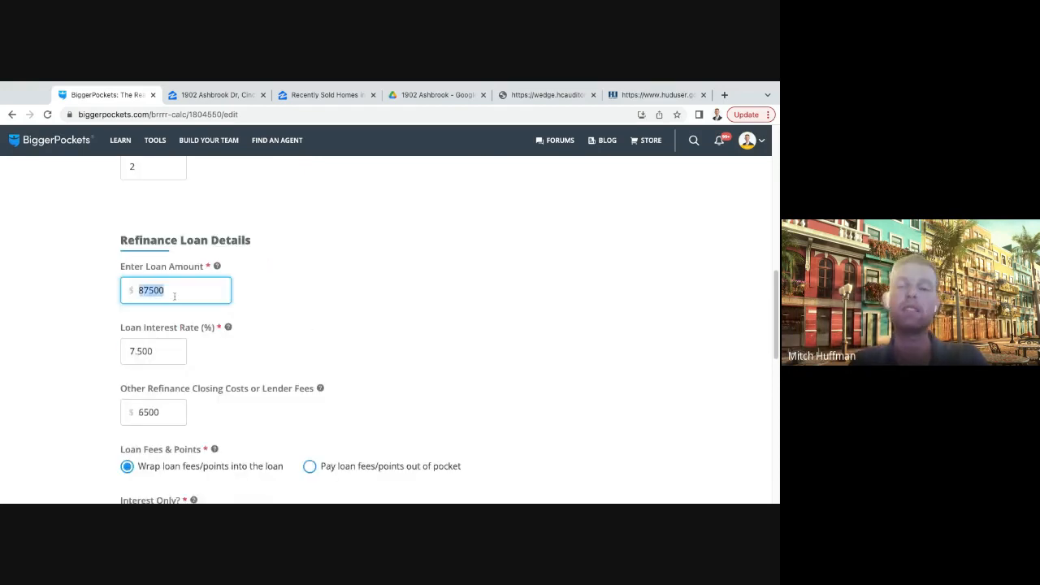
key(BackSpace)
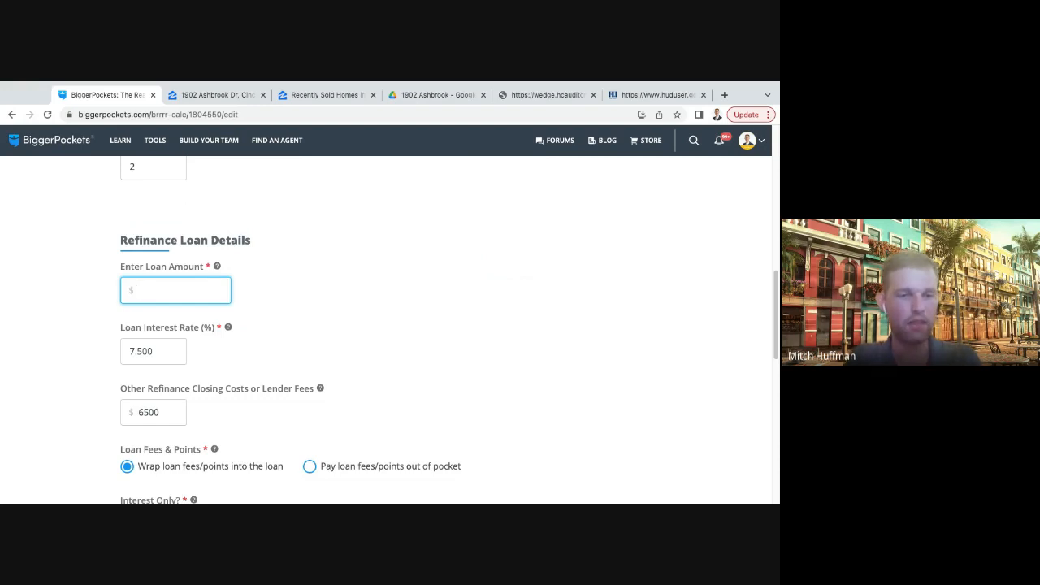
text(131250)
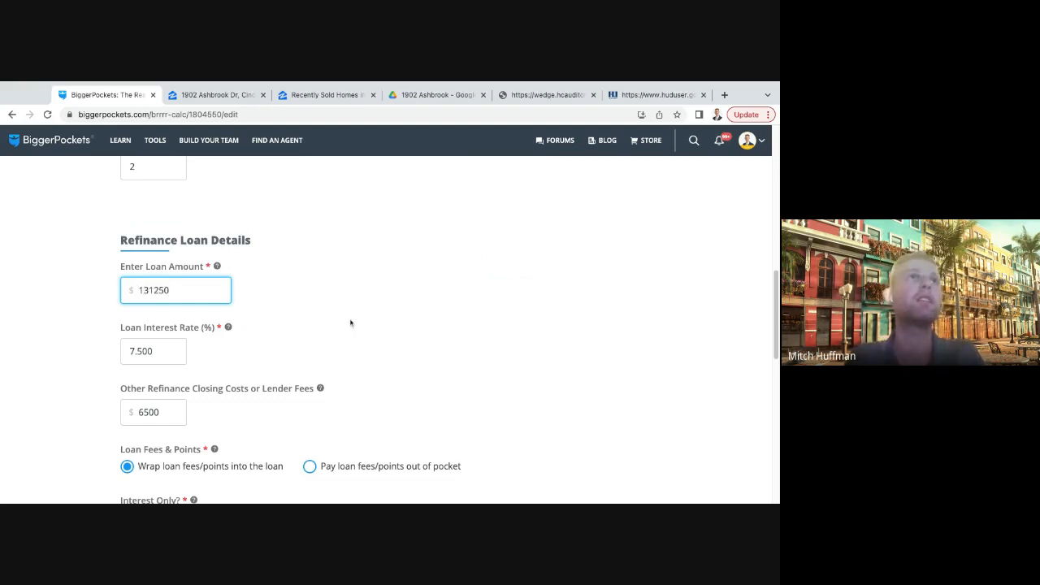
- Set the refinance loan's interest rate to 6.5%
key(Tab)
scroll(161, 337, down, 1)
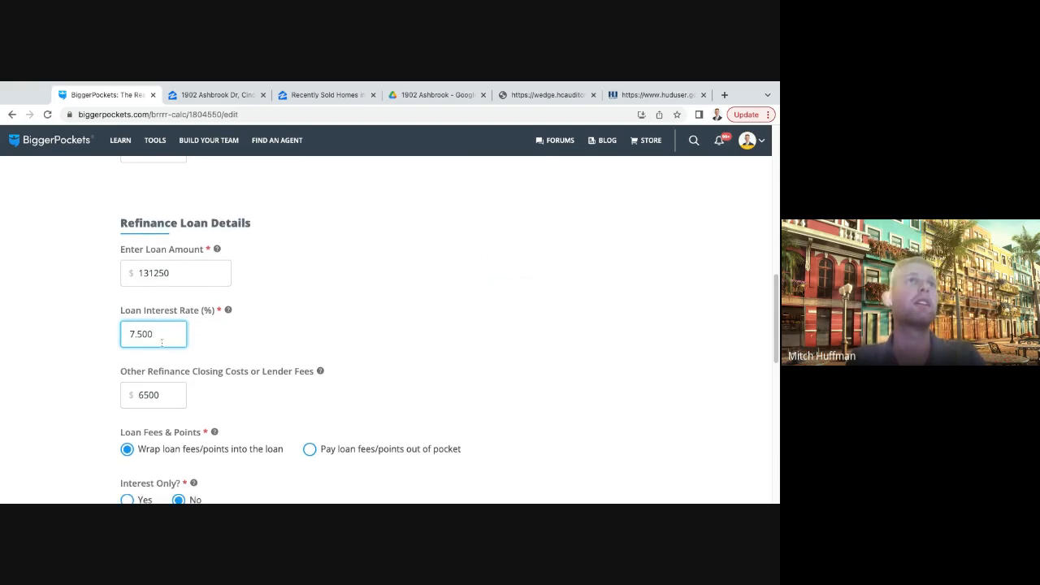
text(6.5)
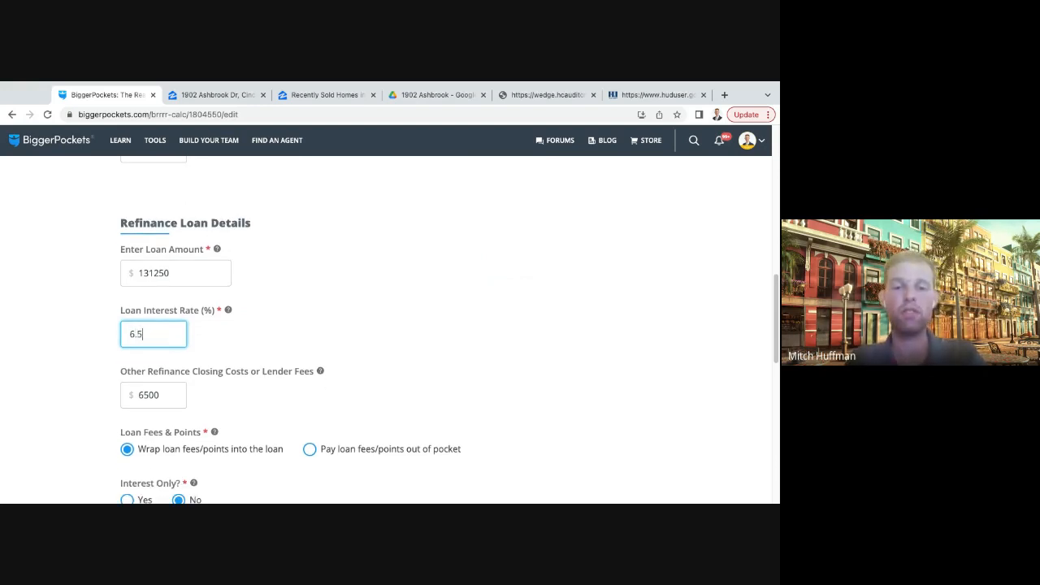
click(292, 345)
scroll(383, 290, down, 1)
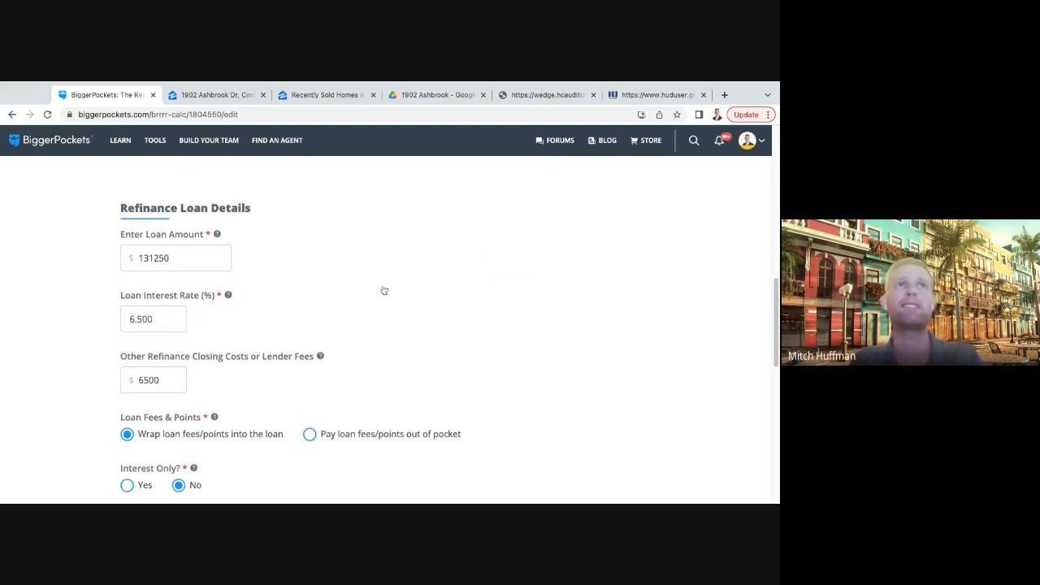
- Set the other refinance closing costs or lender fees to $4,500
scroll(385, 313, down, 3)
scroll(395, 299, up, 1)
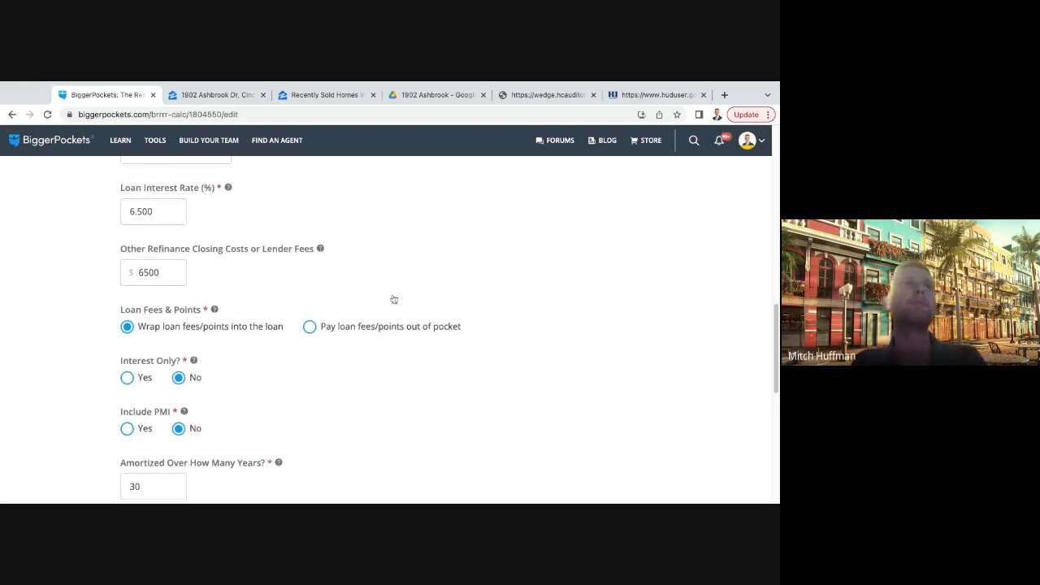
scroll(391, 295, up, 3)
scroll(392, 305, down, 1)
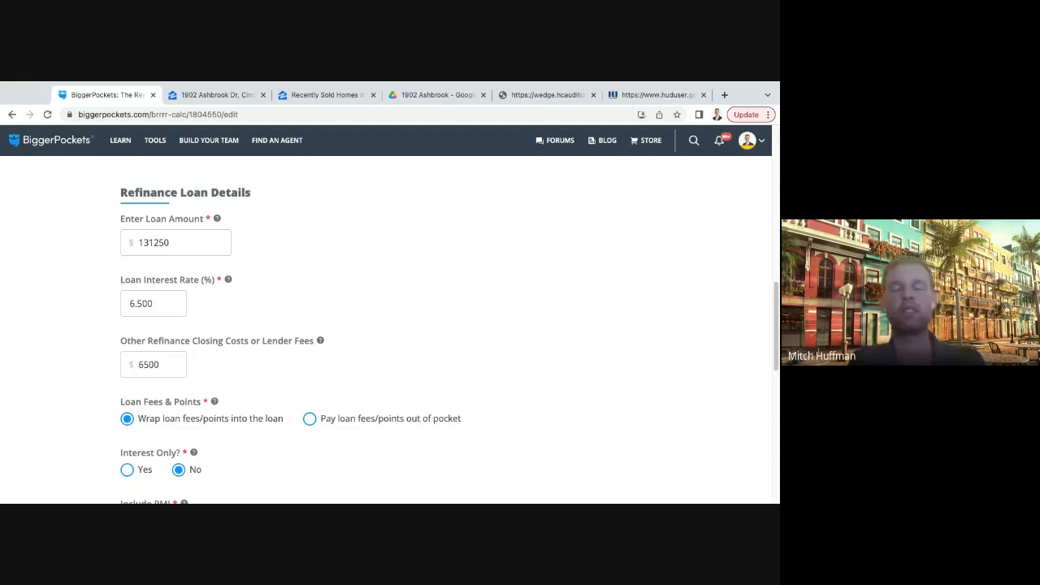
scroll(184, 355, down, 1)
double_click(171, 317)
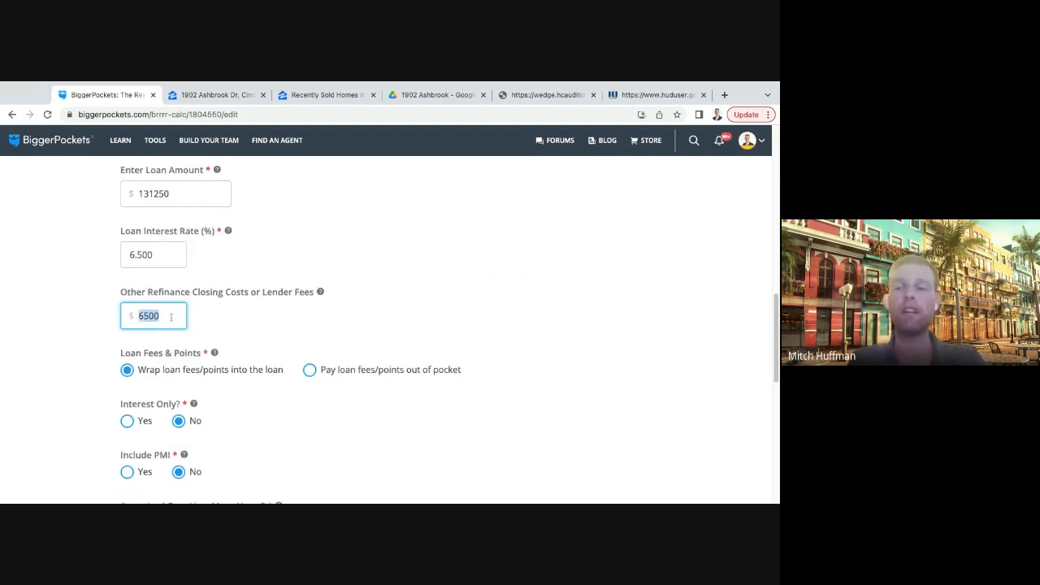
key(BackSpace)
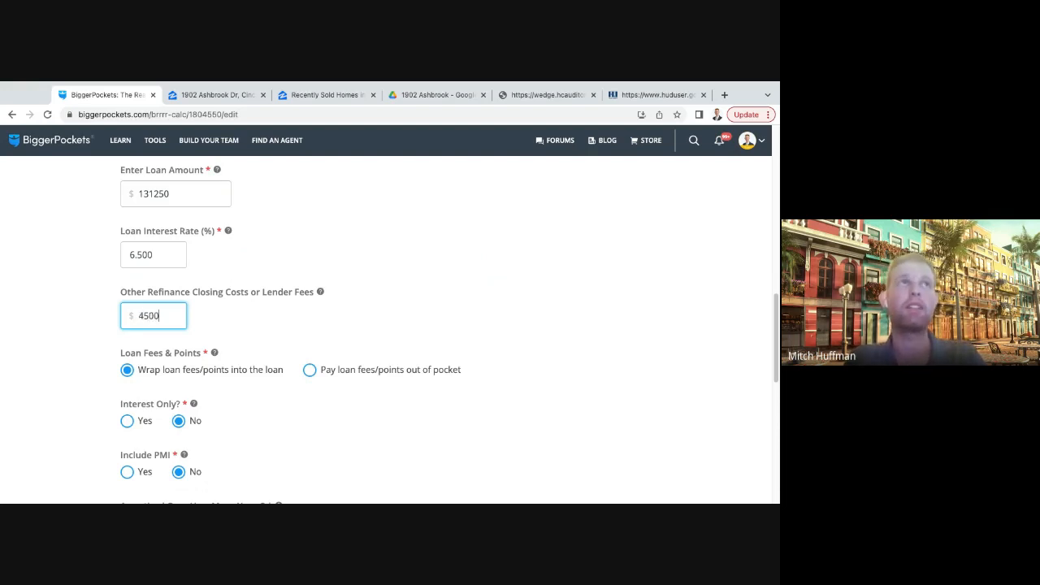
click(295, 339)
scroll(297, 335, down, 1)
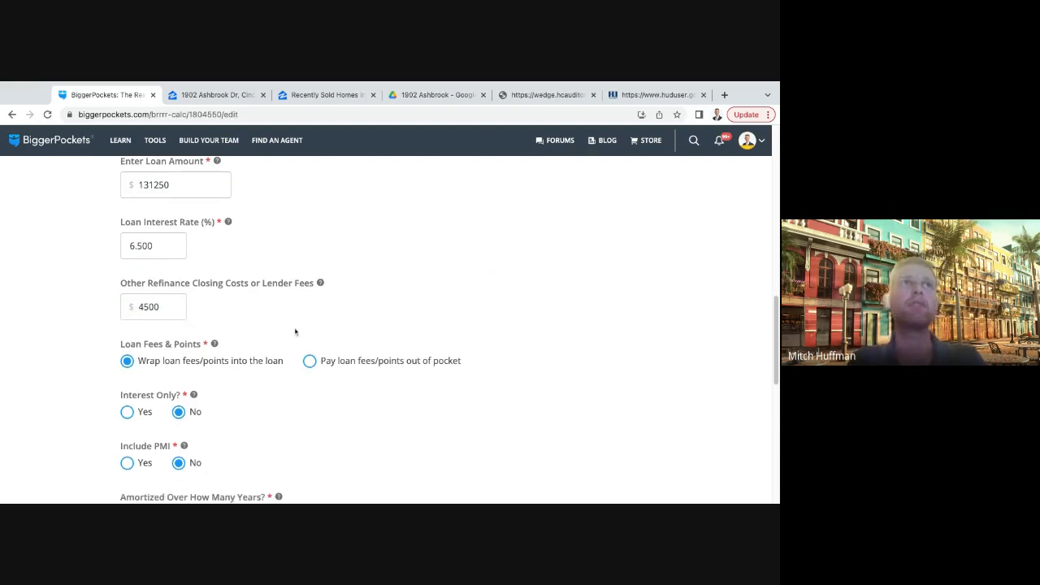
- Review the remaining refinance loan terms and proceed to the income and expenses section of the calculator
scroll(263, 320, down, 1)
scroll(297, 311, up, 1)
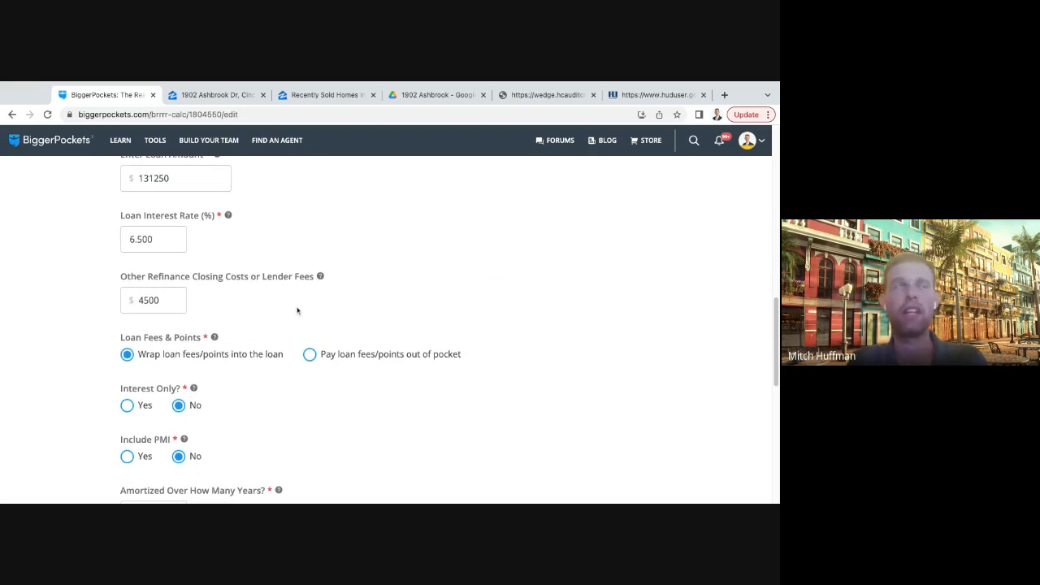
scroll(297, 311, down, 3)
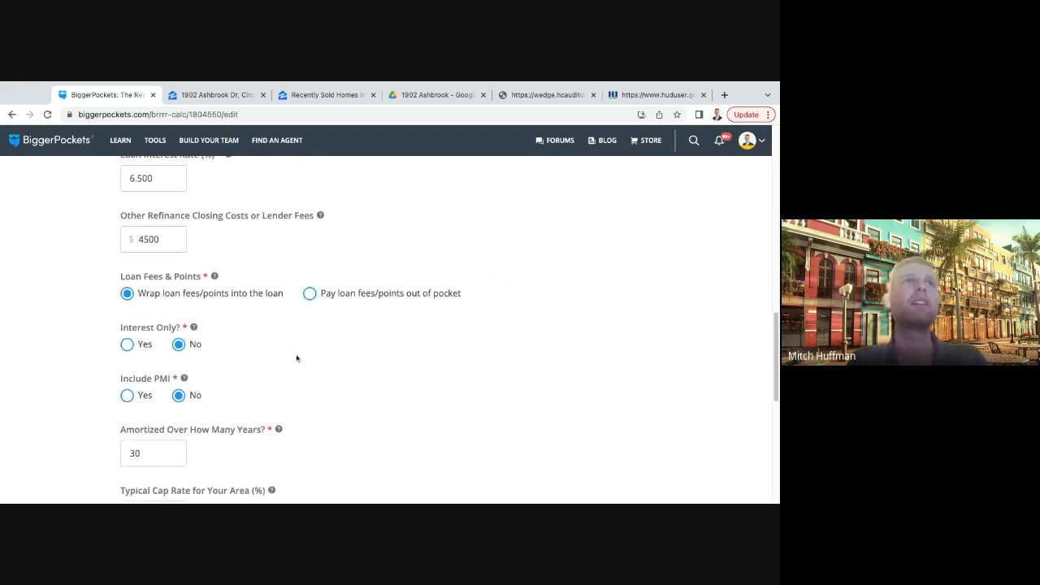
scroll(317, 350, down, 2)
scroll(329, 352, down, 3)
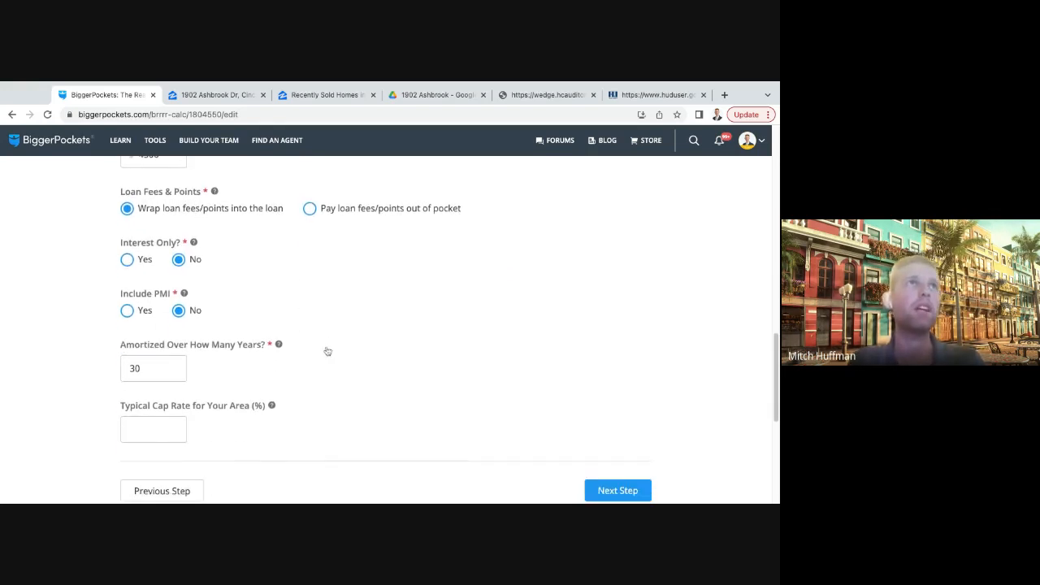
scroll(615, 402, down, 3)
click(617, 393)
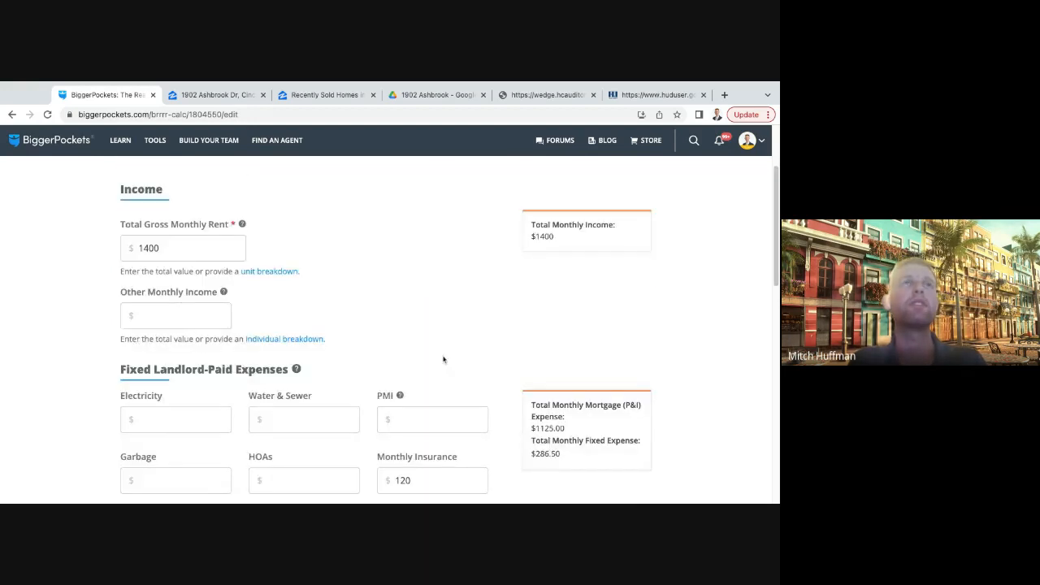
- Check the rent, fixed expenses and variable expenses, and calculate the report's results
scroll(365, 341, up, 1)
scroll(175, 303, down, 10)
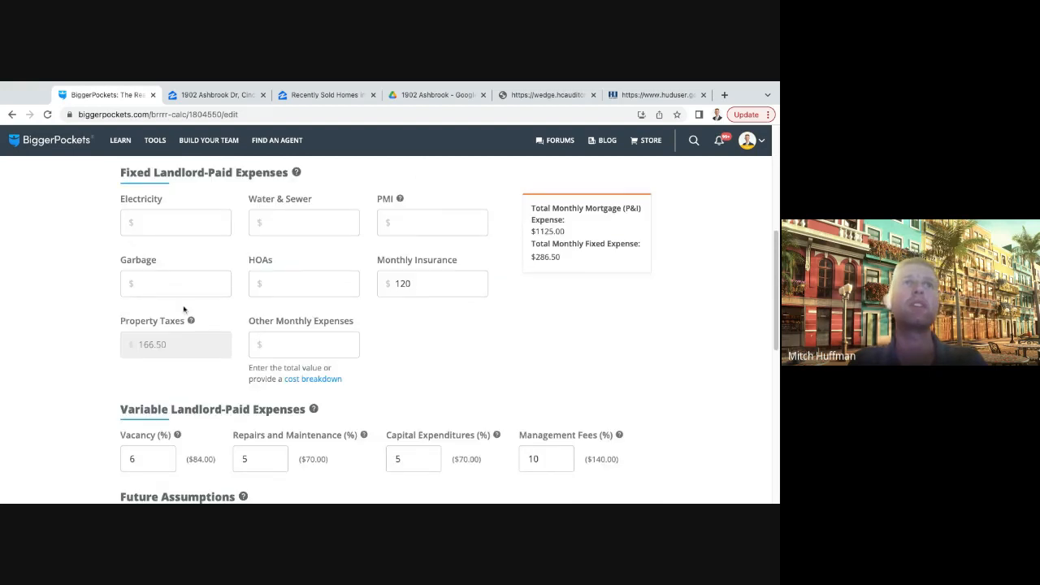
scroll(268, 309, up, 1)
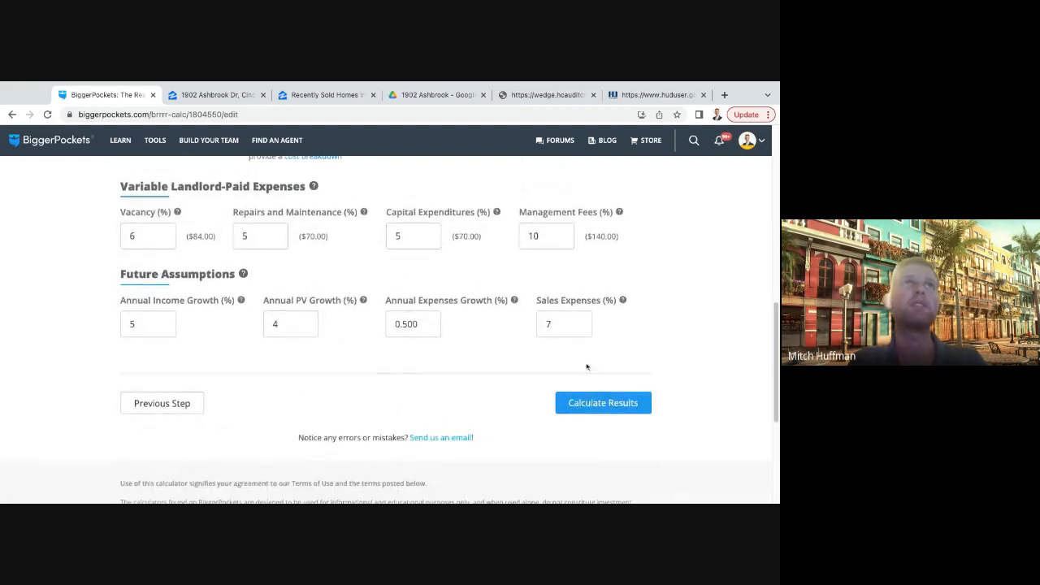
click(603, 403)
- Examine the monthly cash flow for the refinance period in the recalculated report
scroll(549, 321, down, 4)
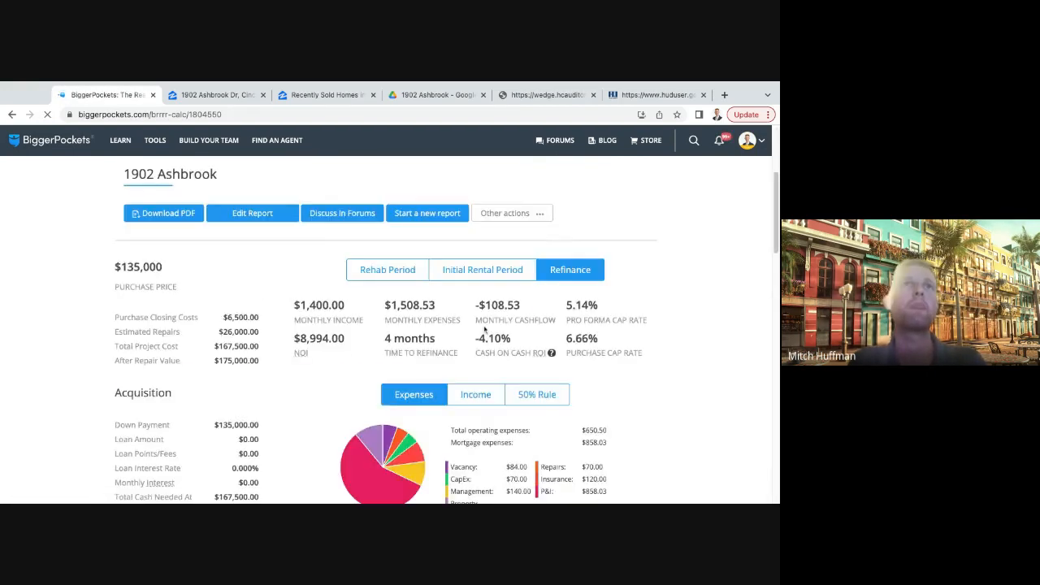
scroll(561, 317, down, 1)
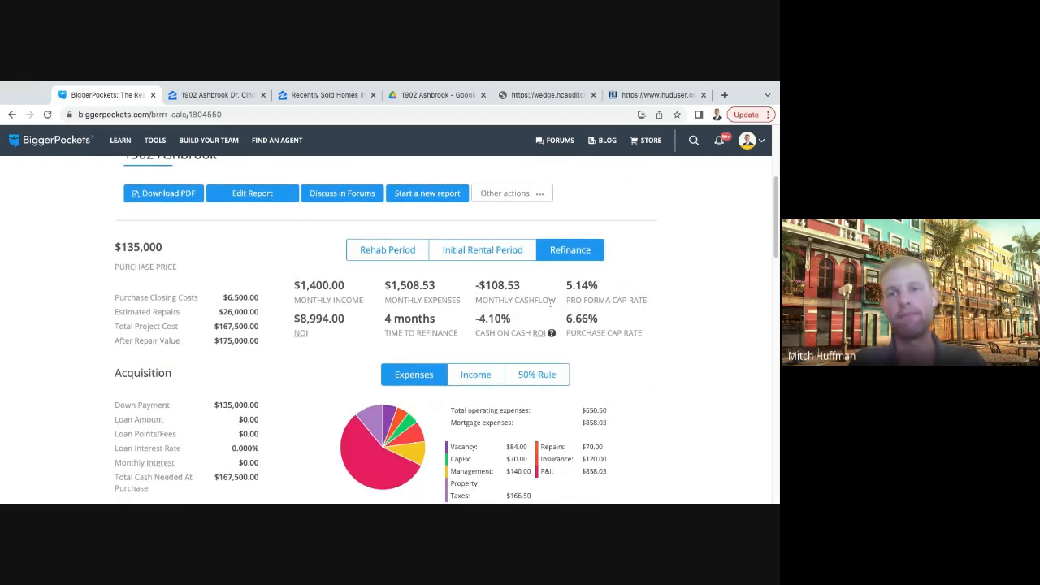
triple_click(531, 292)
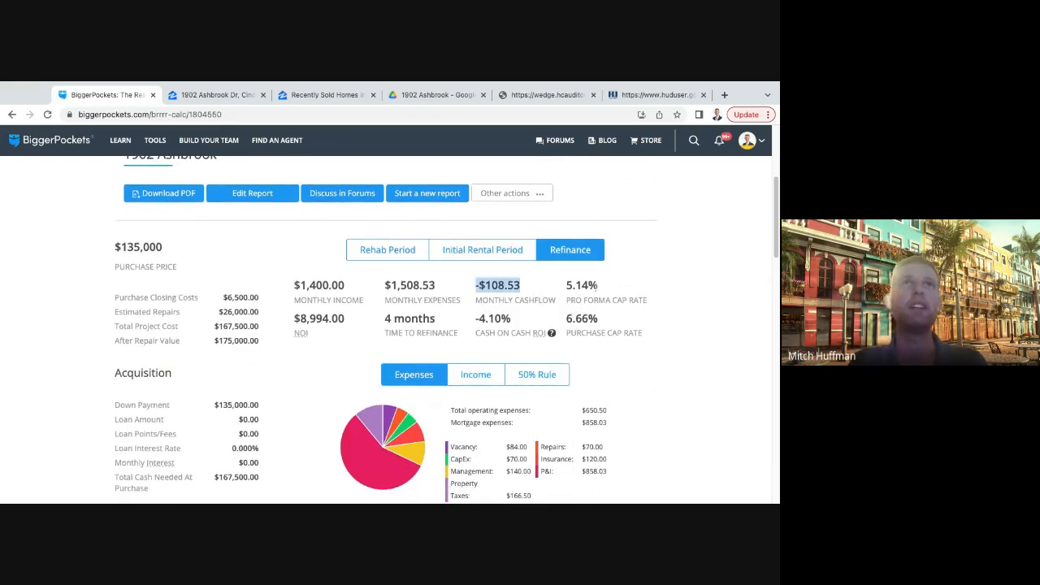
click(554, 288)
scroll(554, 288, down, 1)
drag(529, 279, 508, 278)
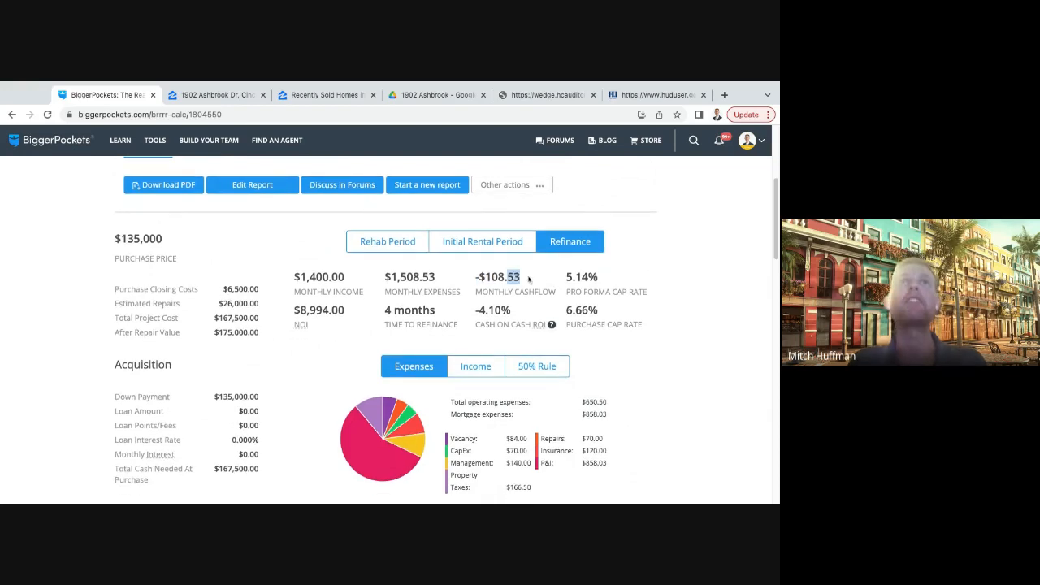
triple_click(529, 278)
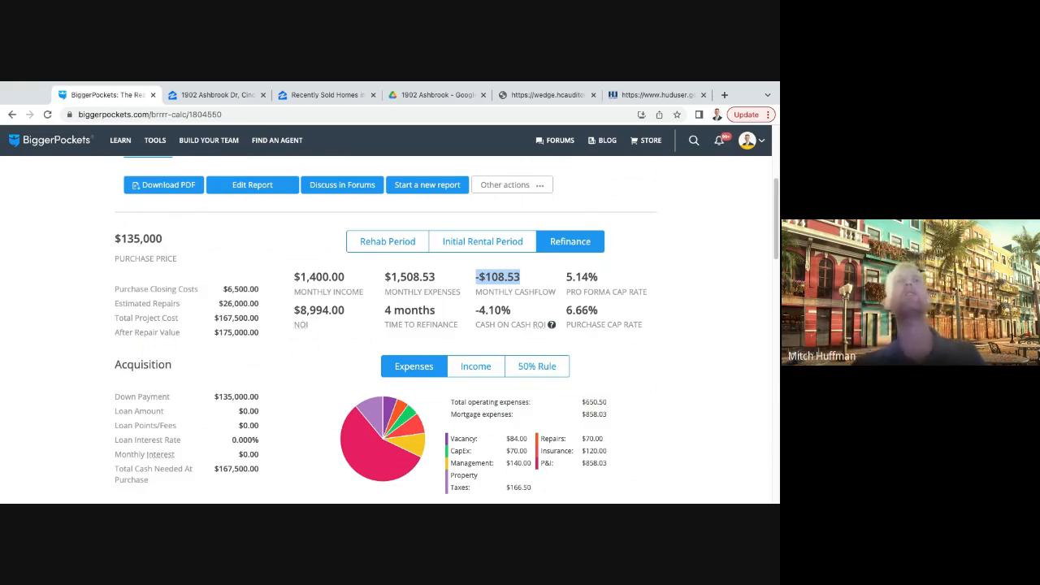
click(286, 382)
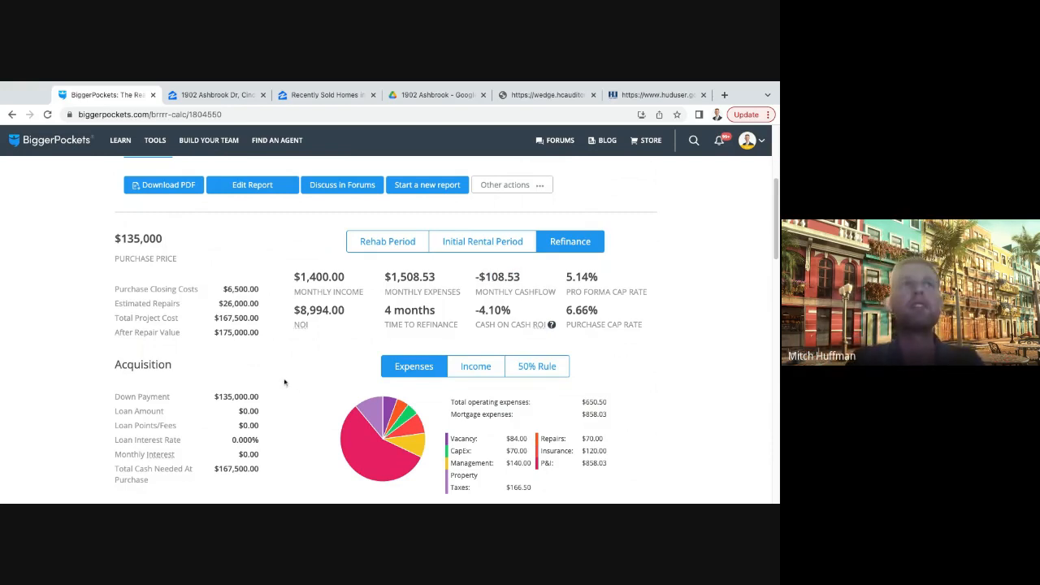
- Compare the total cash needed at purchase with the refinance loan figures and the total cash invested
scroll(285, 382, down, 1)
scroll(235, 378, down, 3)
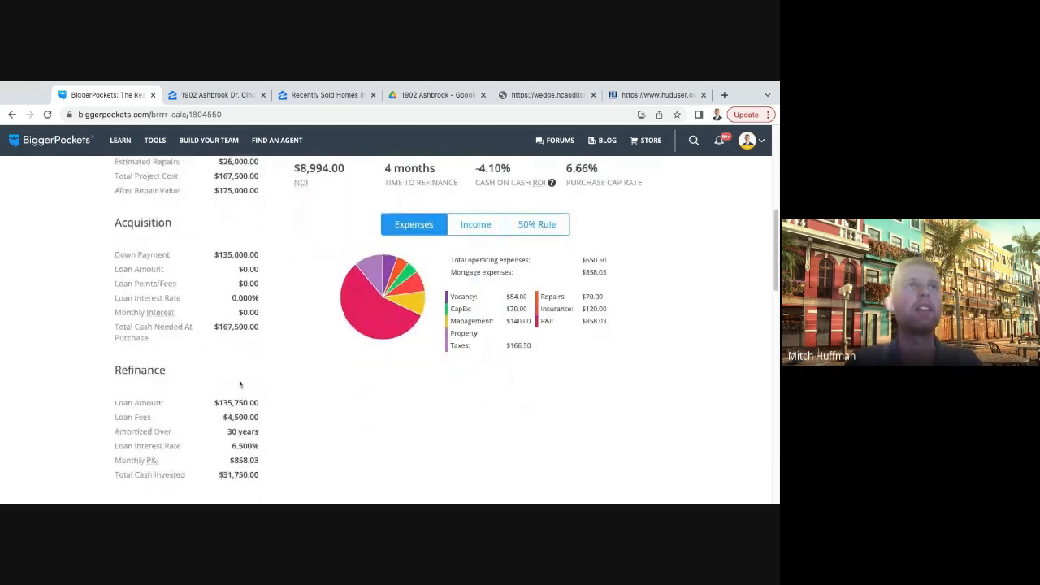
mouse_move(234, 441)
mouse_down()
mouse_move(267, 445)
mouse_move(218, 441)
mouse_up()
click(285, 422)
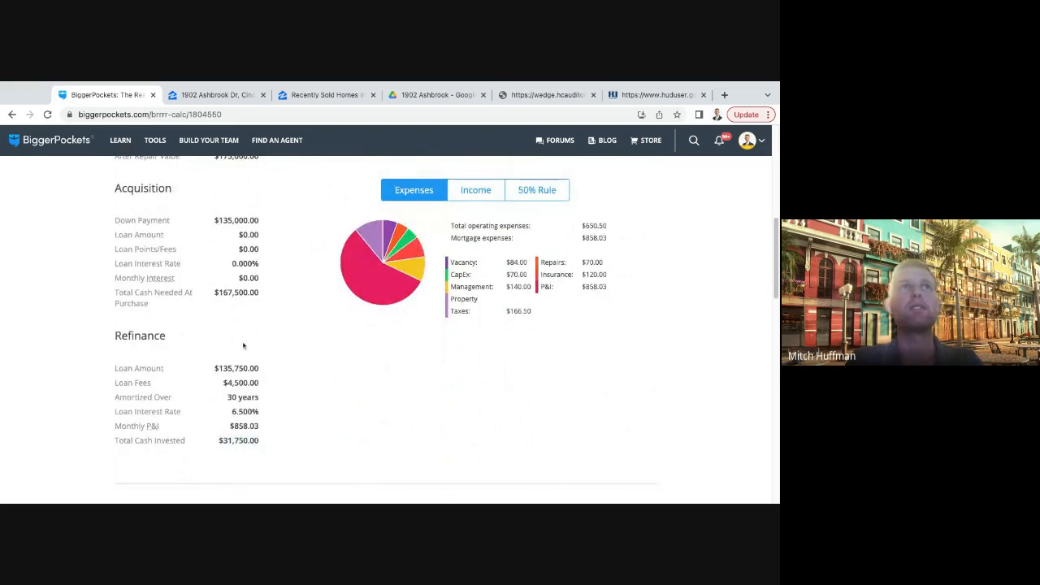
scroll(232, 319, up, 2)
scroll(232, 319, up, 1)
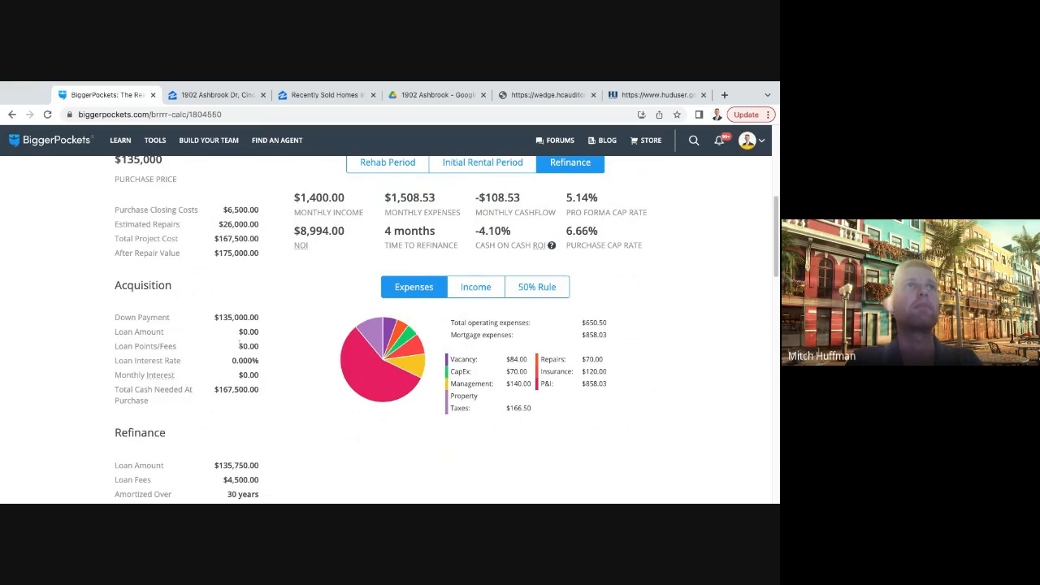
scroll(240, 345, down, 1)
drag(236, 312, 278, 388)
click(279, 388)
scroll(279, 388, down, 3)
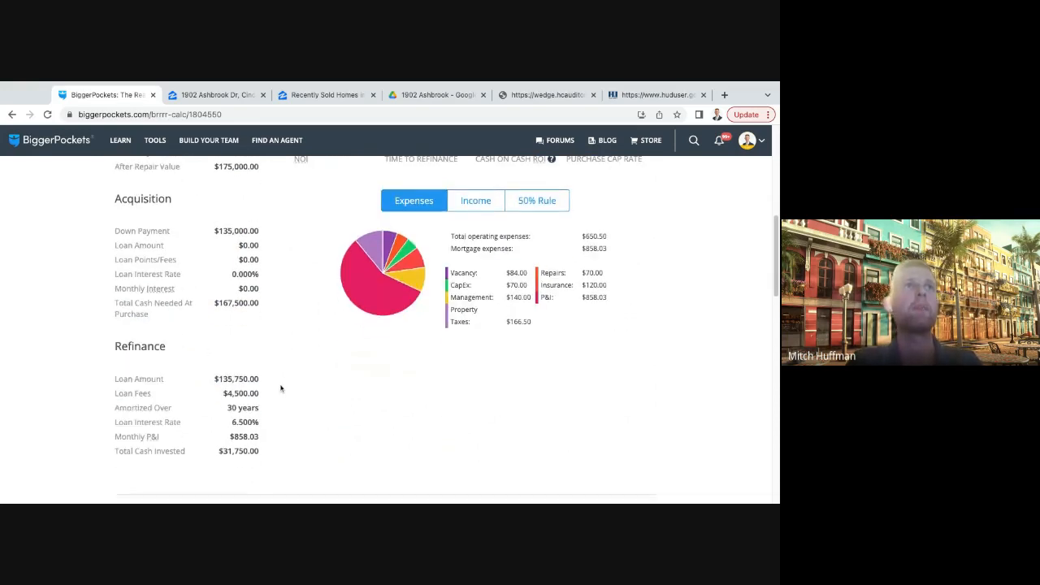
double_click(273, 453)
click(297, 453)
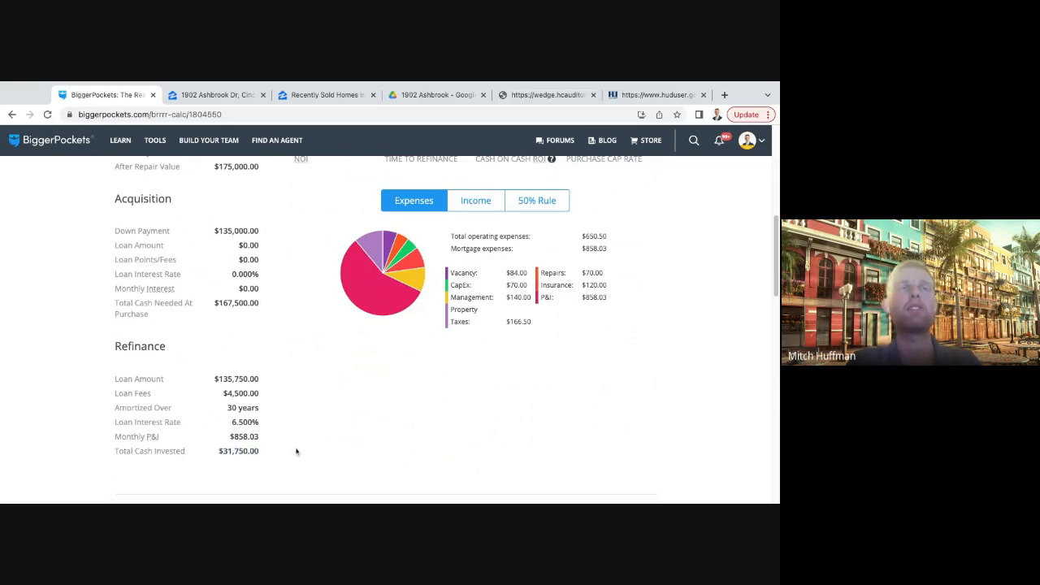
- Weigh the acquisition and refinance figures against the monthly income, expenses and cash flow in the report summary
scroll(291, 447, up, 1)
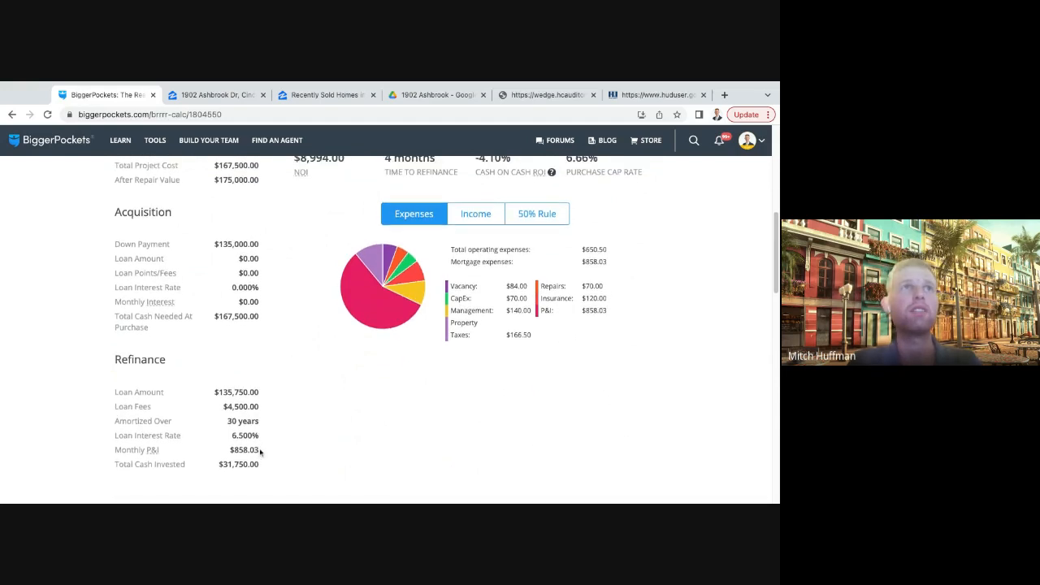
scroll(261, 452, up, 1)
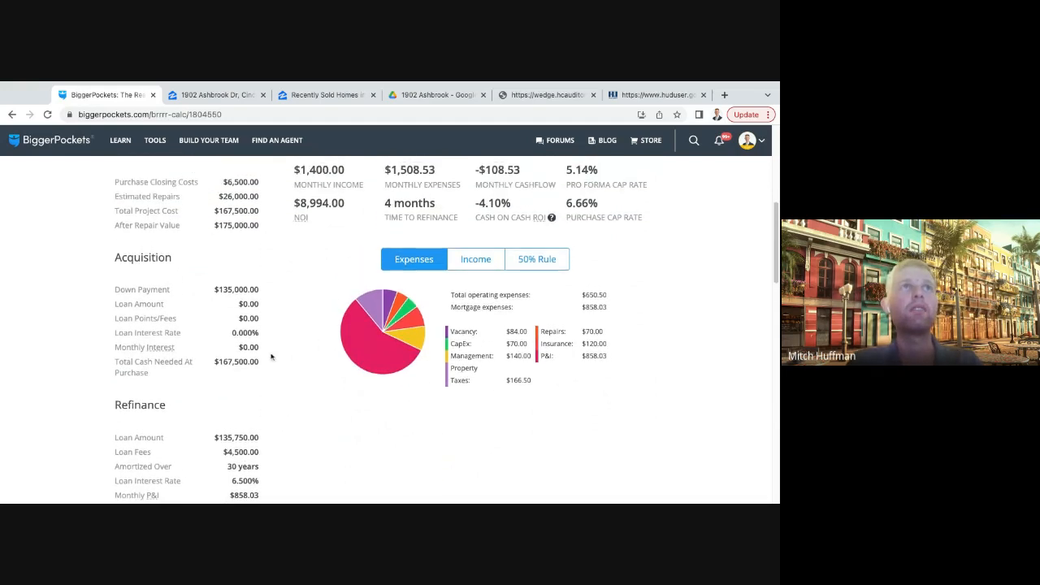
scroll(274, 358, up, 1)
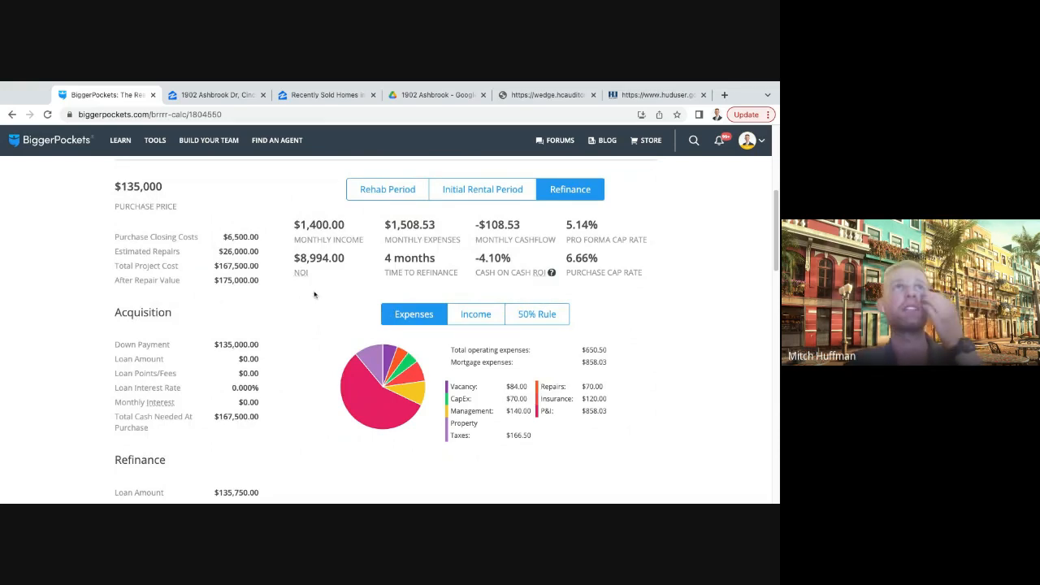
scroll(406, 273, up, 1)
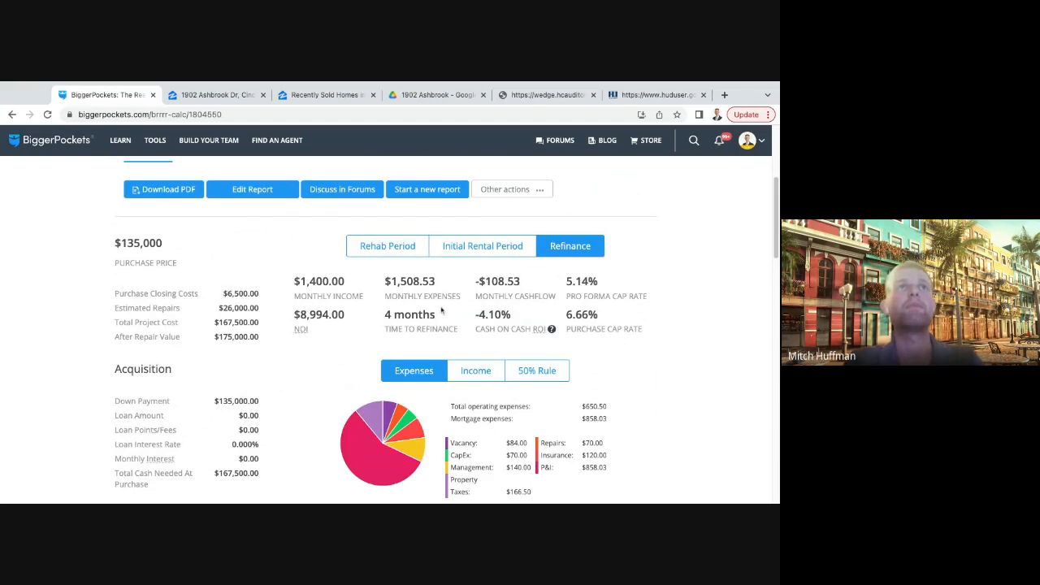
drag(463, 290, 465, 288)
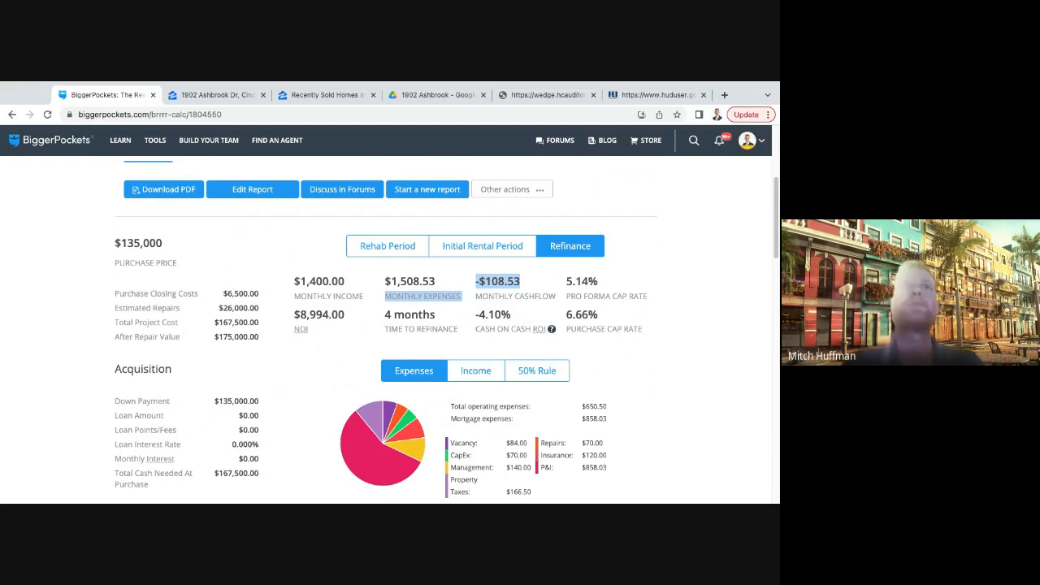
click(736, 315)
scroll(670, 317, down, 1)
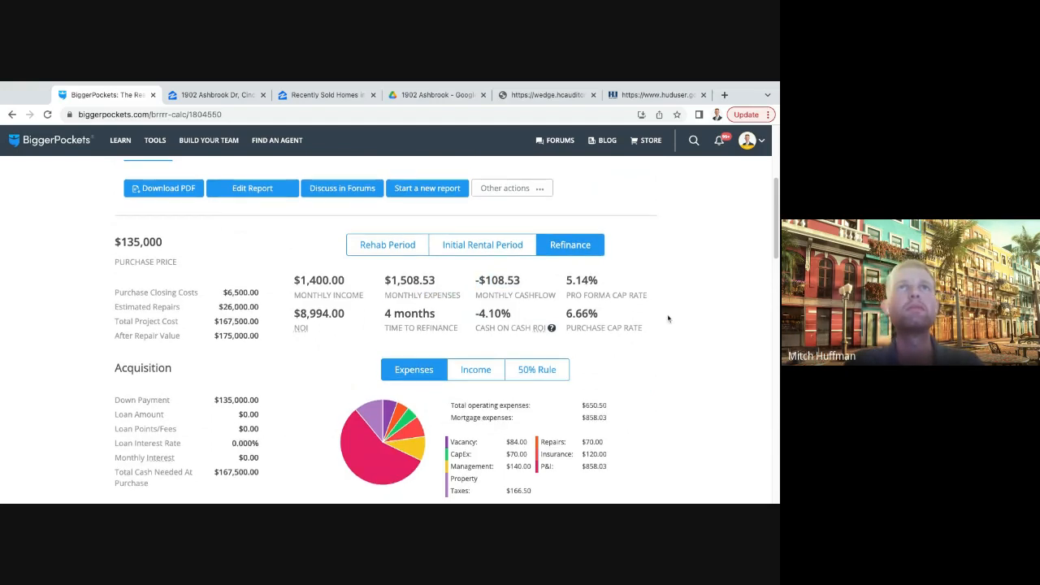
- Review the report's refinance figures and expense breakdown, focusing on the acquisition down payment, loan amount and loan fees
scroll(668, 319, down, 3)
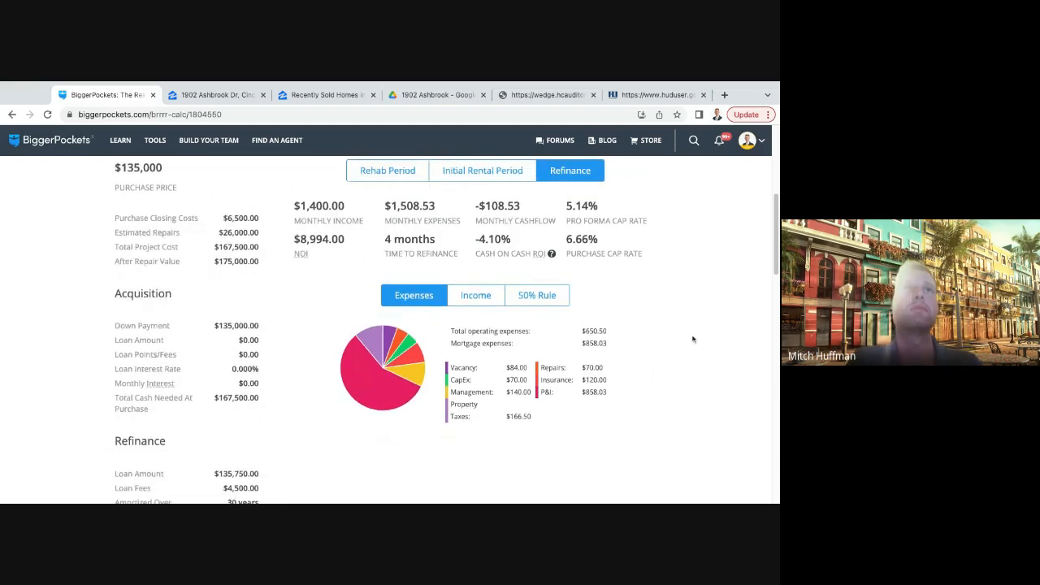
scroll(649, 341, down, 1)
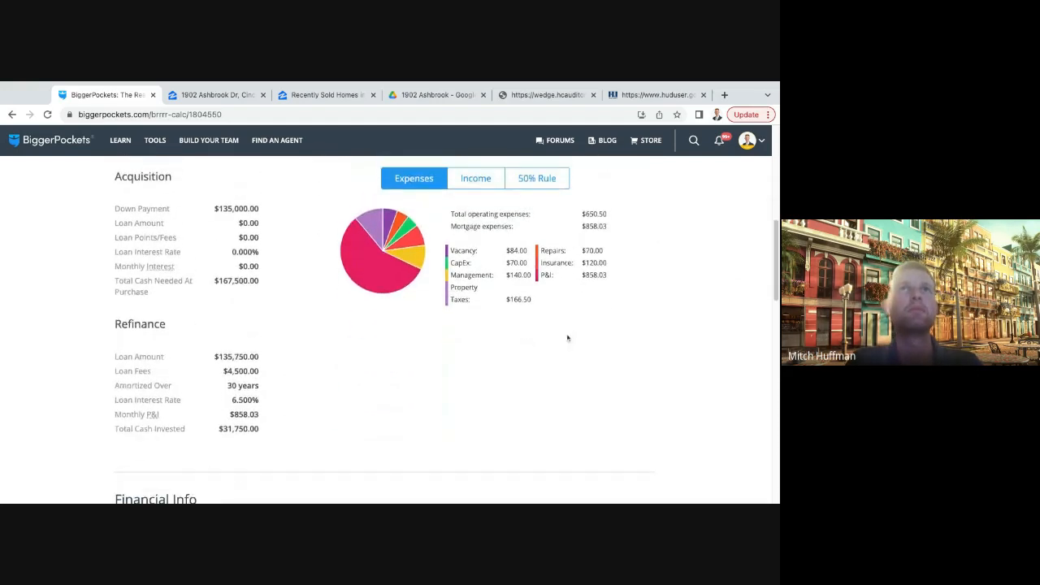
scroll(567, 338, up, 1)
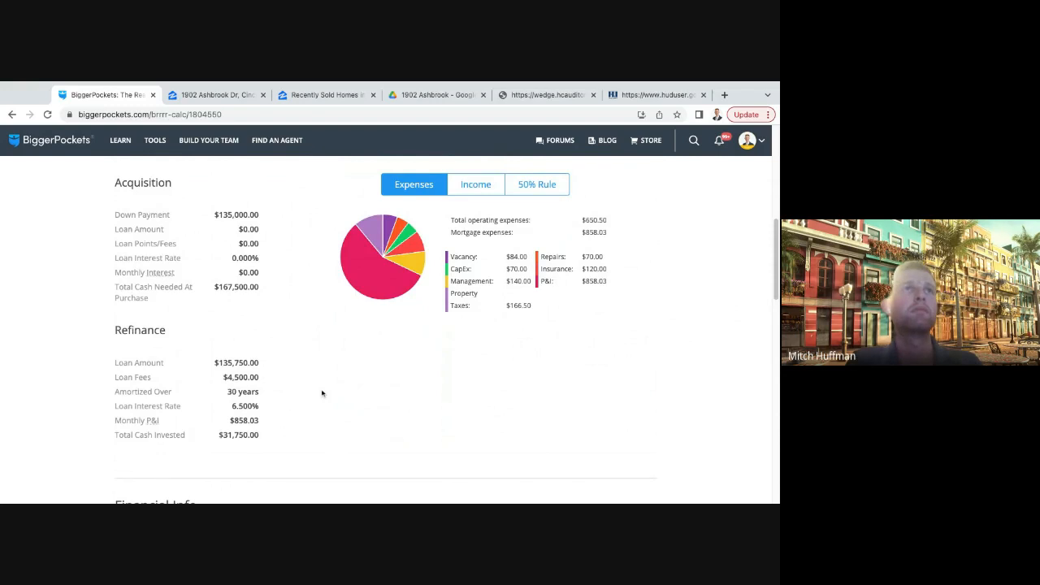
scroll(322, 393, up, 3)
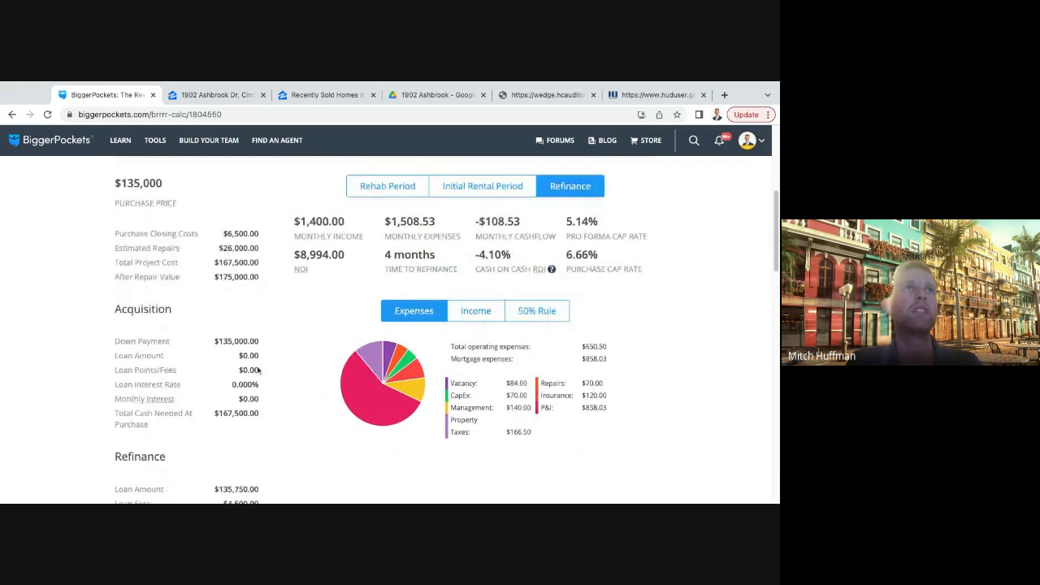
drag(217, 342, 267, 375)
click(287, 364)
click(252, 356)
click(275, 374)
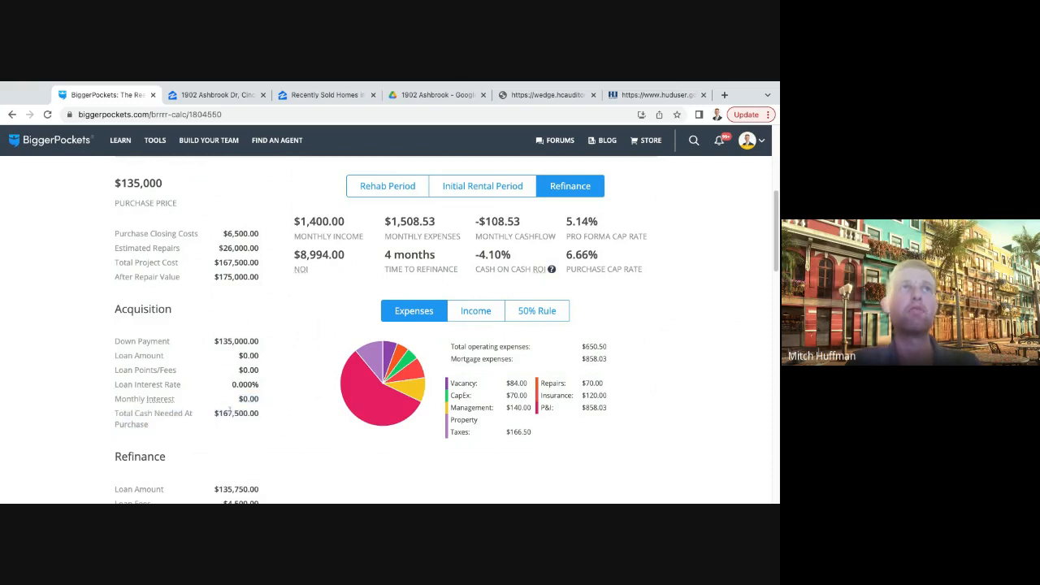
- Compare the total cash needed at purchase with the closing costs, estimated repairs and total project cost
scroll(204, 419, down, 1)
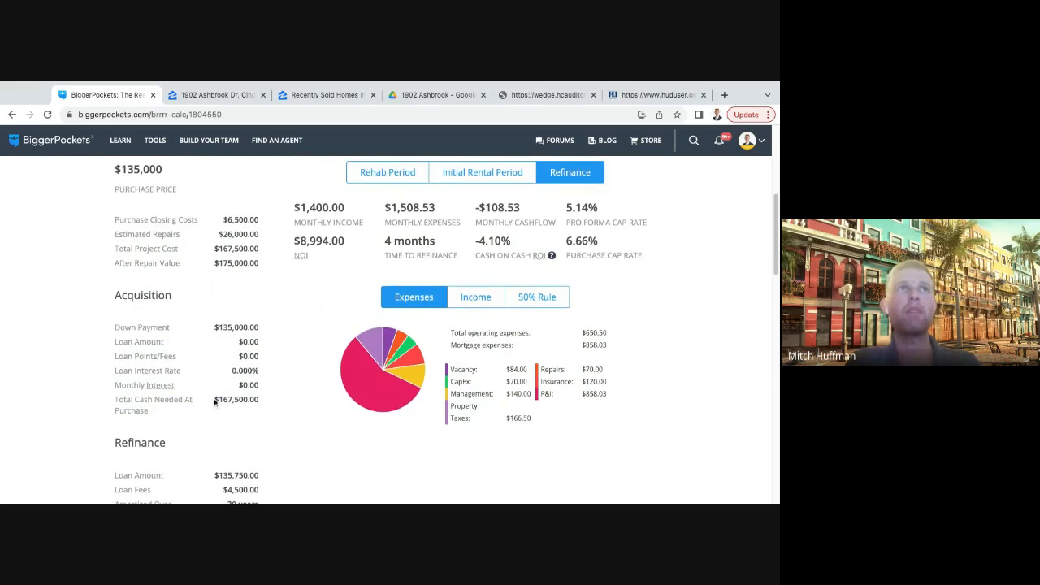
drag(214, 401, 259, 402)
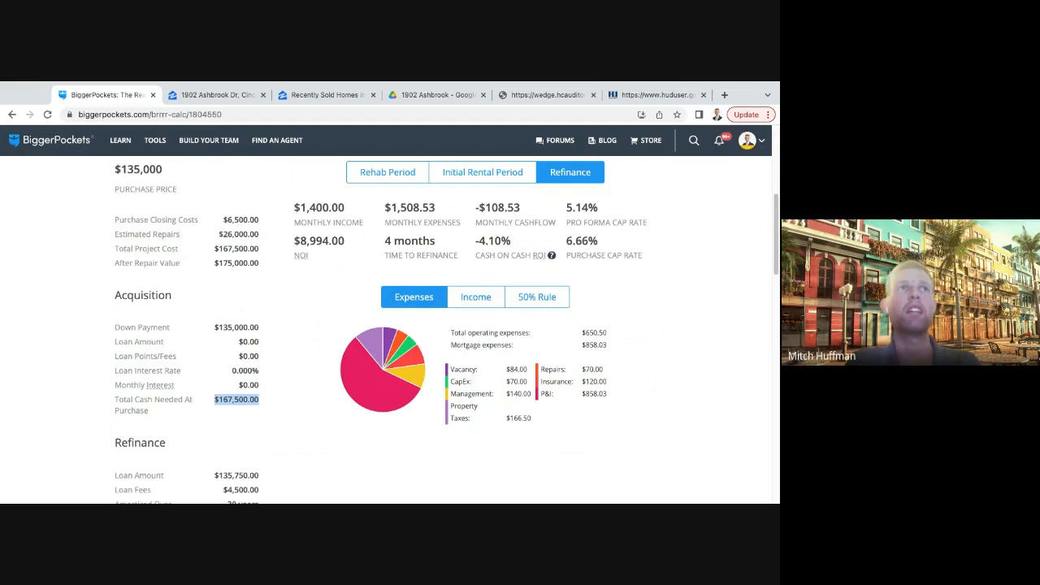
drag(224, 221, 278, 256)
click(218, 221)
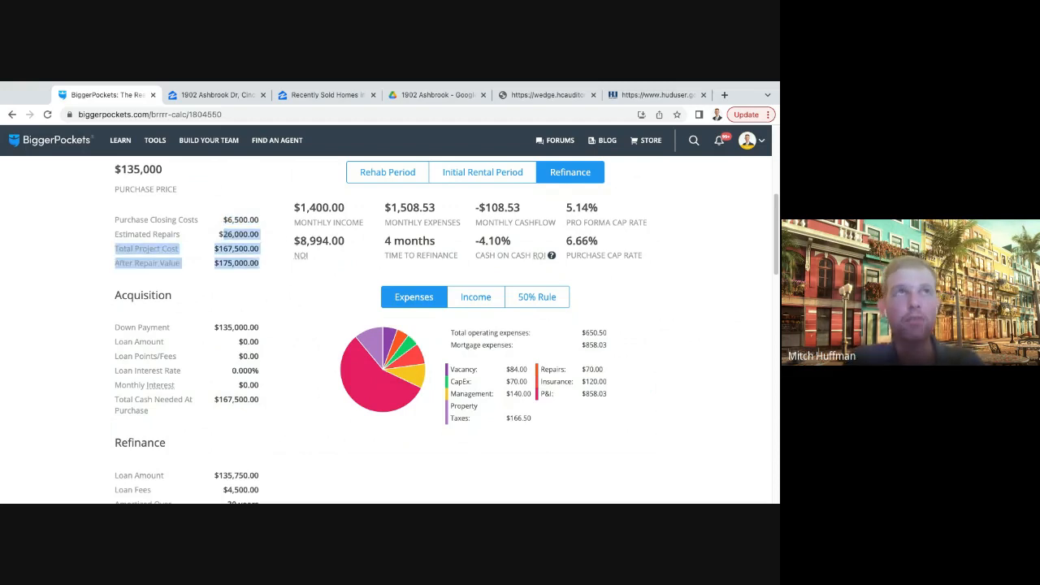
click(263, 288)
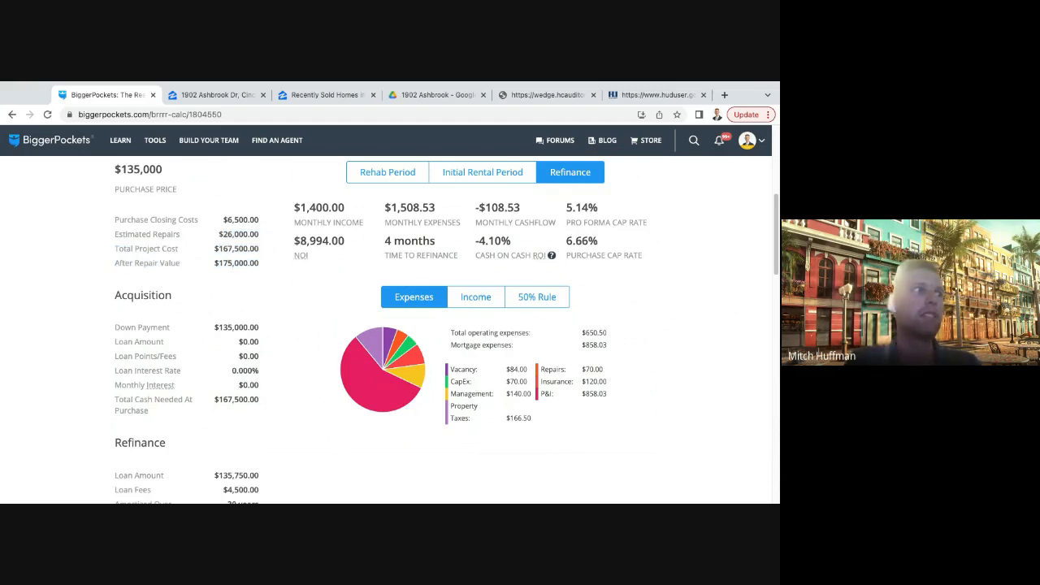
- Reopen the report for editing and set the purchase closing cost to $2,500 in the purchase information
scroll(277, 326, up, 3)
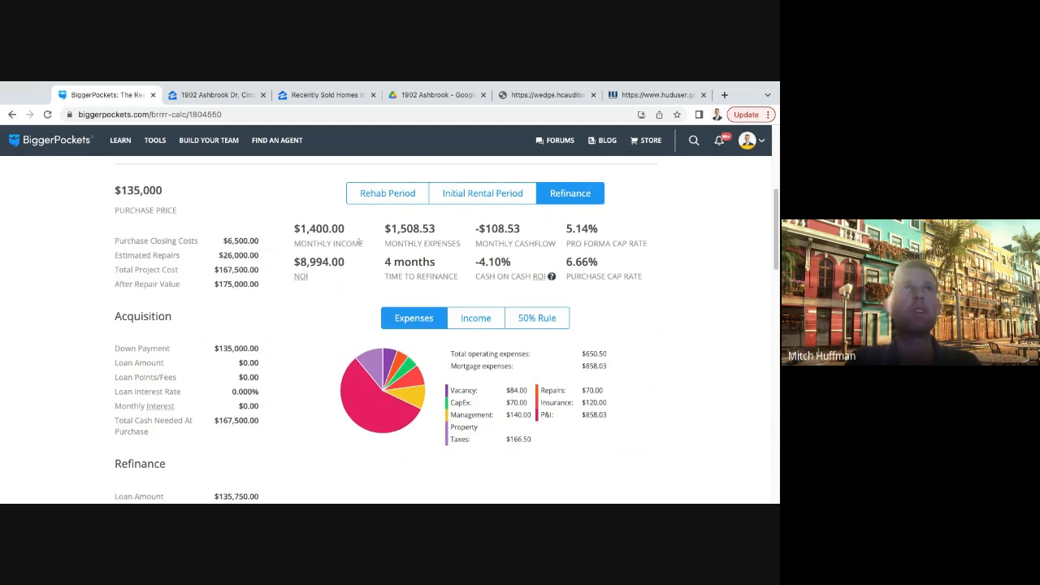
click(289, 364)
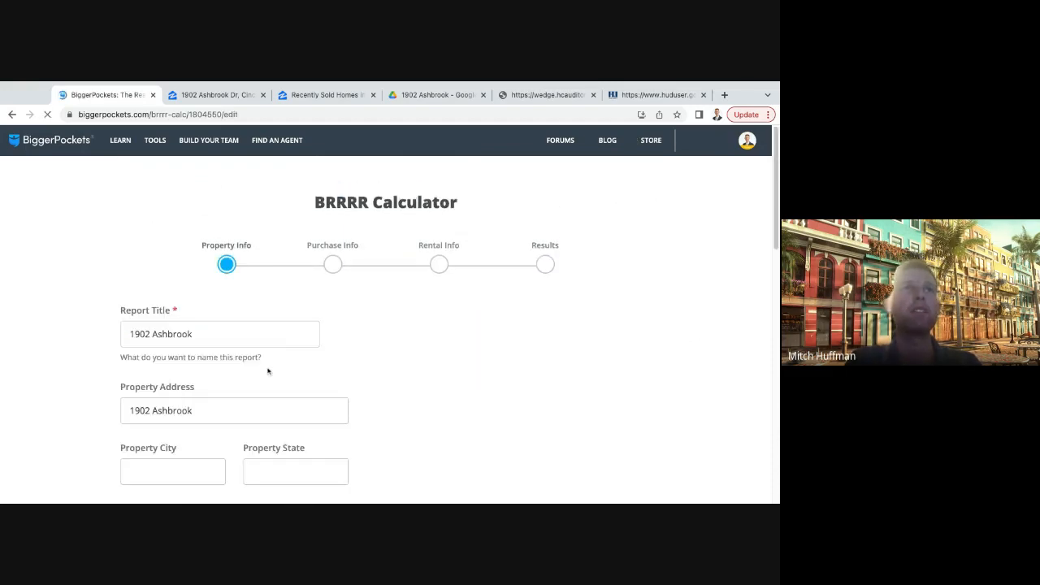
scroll(249, 377, down, 10)
click(616, 361)
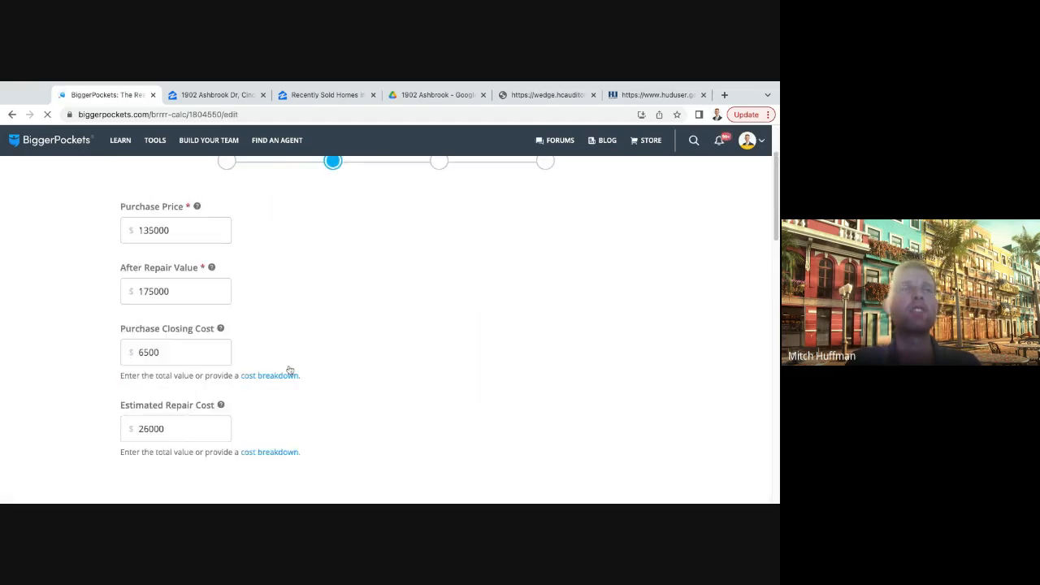
click(178, 388)
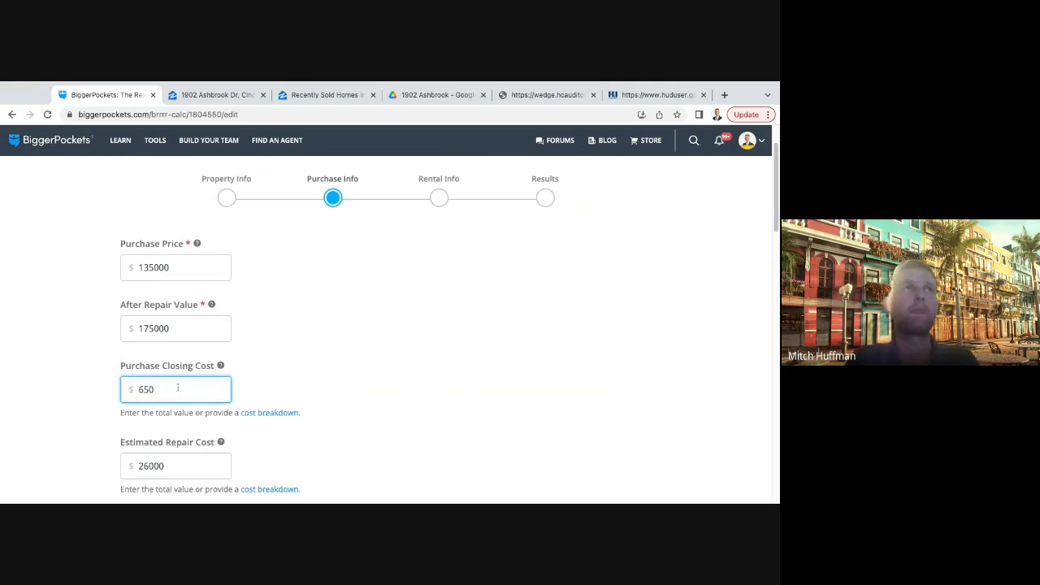
key(BackSpace)
key(BackSpace)
key(BackSpace)
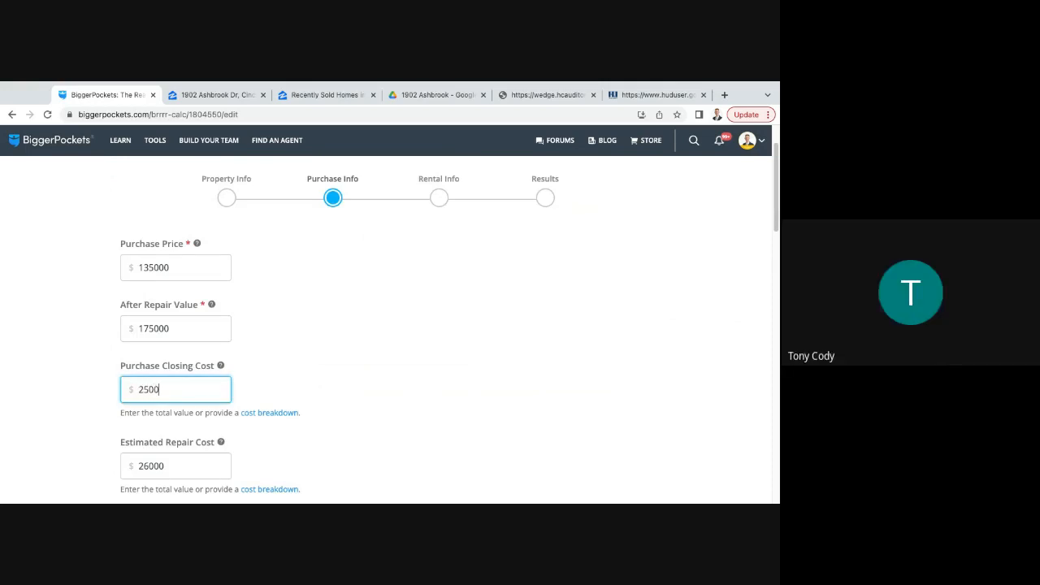
click(270, 395)
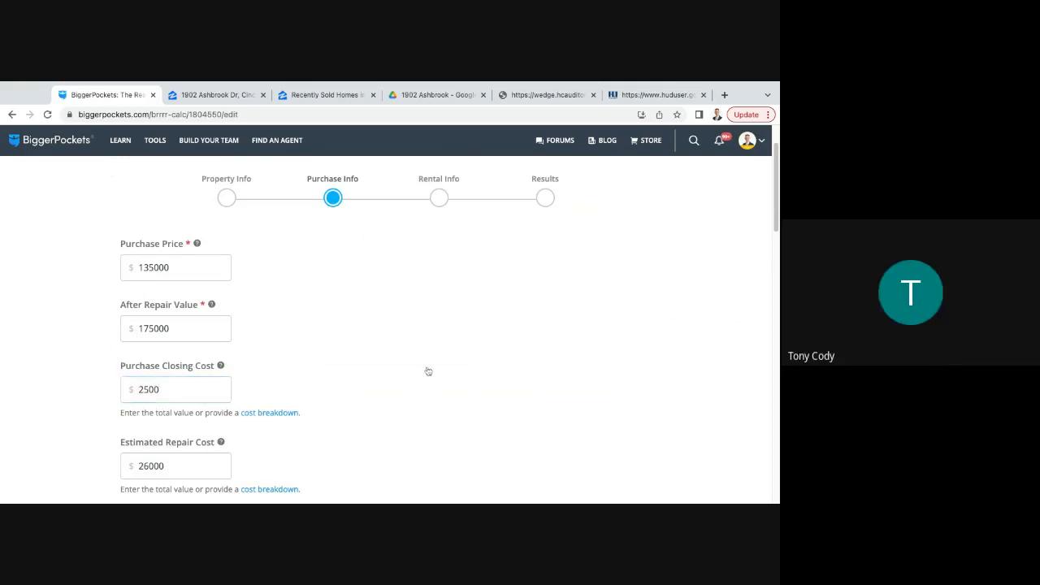
- Keep the remaining loan, rental and expense settings and recalculate the report's results
scroll(429, 370, down, 3)
scroll(455, 365, down, 15)
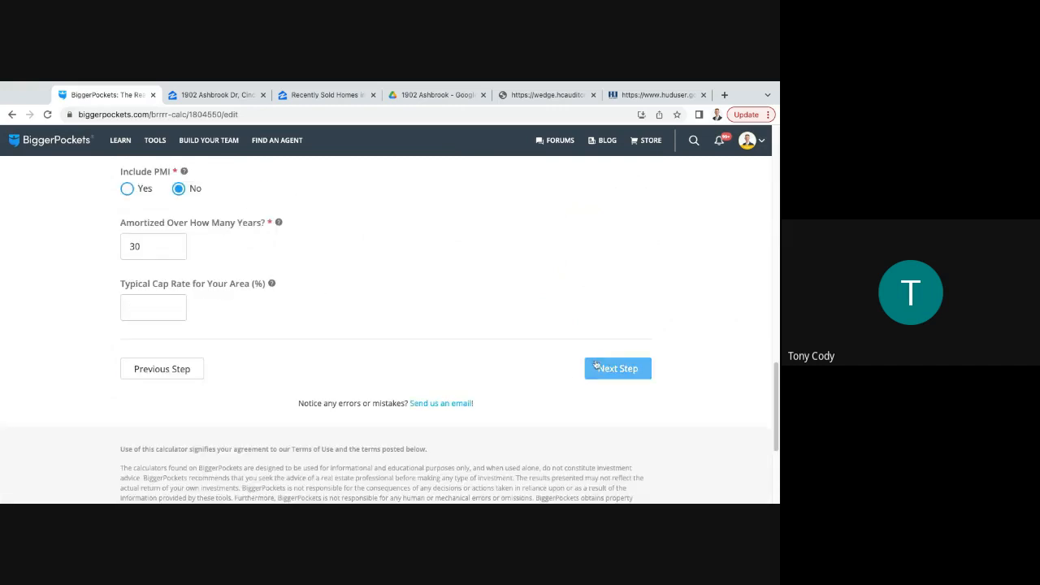
scroll(523, 385, down, 10)
scroll(541, 373, up, 3)
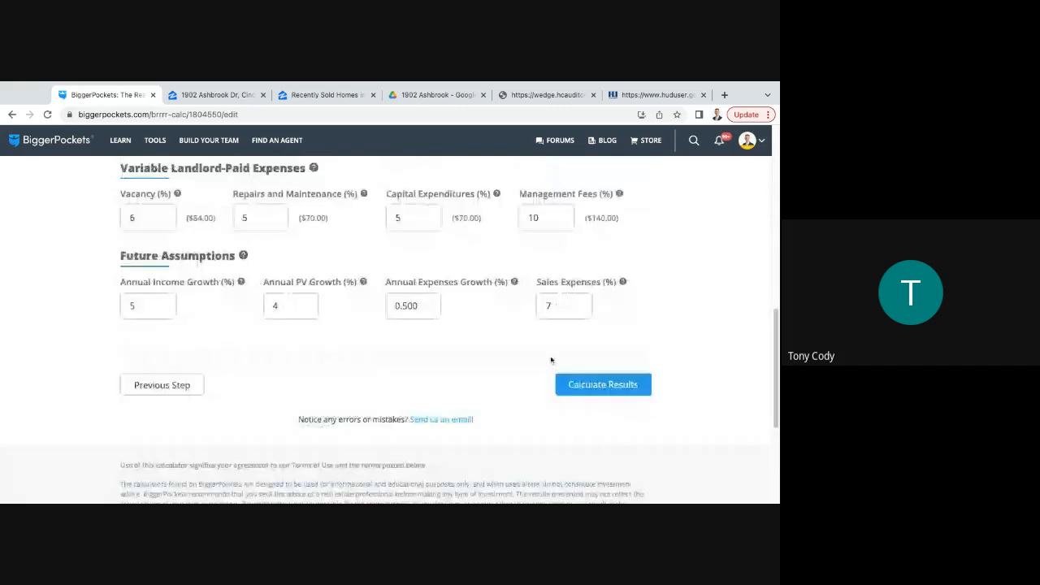
click(603, 385)
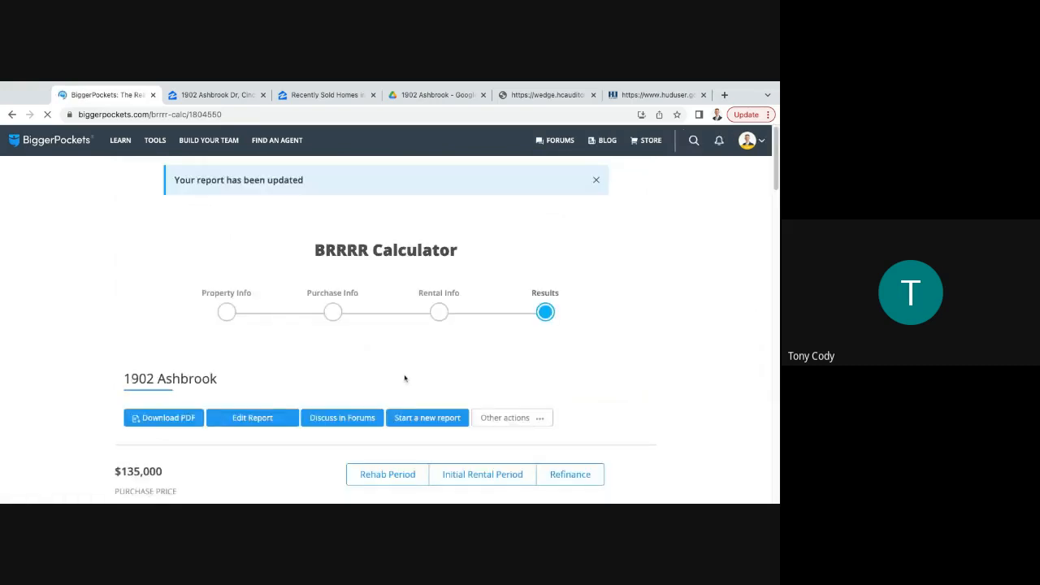
- Examine the recalculated report's monthly income against the estimated repairs, total project cost and after repair value
scroll(405, 379, down, 2)
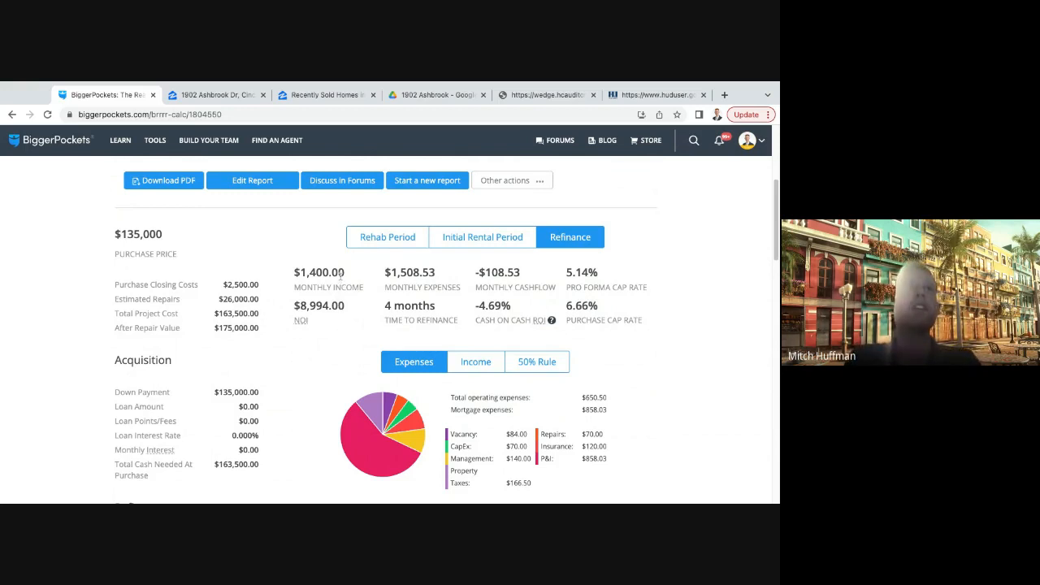
drag(345, 276, 291, 277)
click(317, 320)
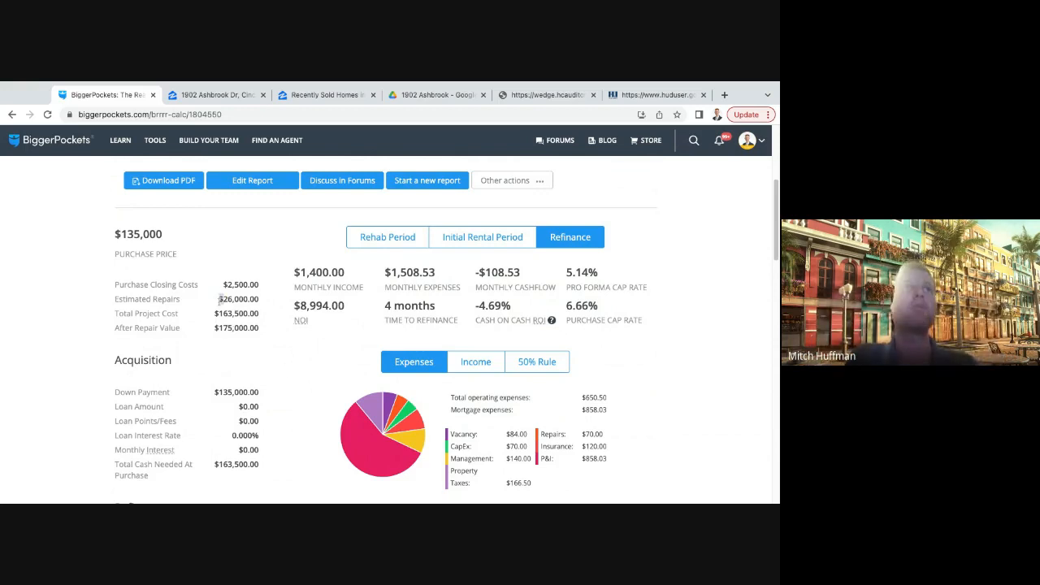
mouse_move(220, 299)
mouse_down()
mouse_move(265, 305)
mouse_move(218, 300)
mouse_up()
click(275, 314)
mouse_move(264, 330)
mouse_down()
mouse_move(215, 329)
mouse_move(260, 329)
mouse_up()
click(266, 330)
scroll(281, 317, up, 1)
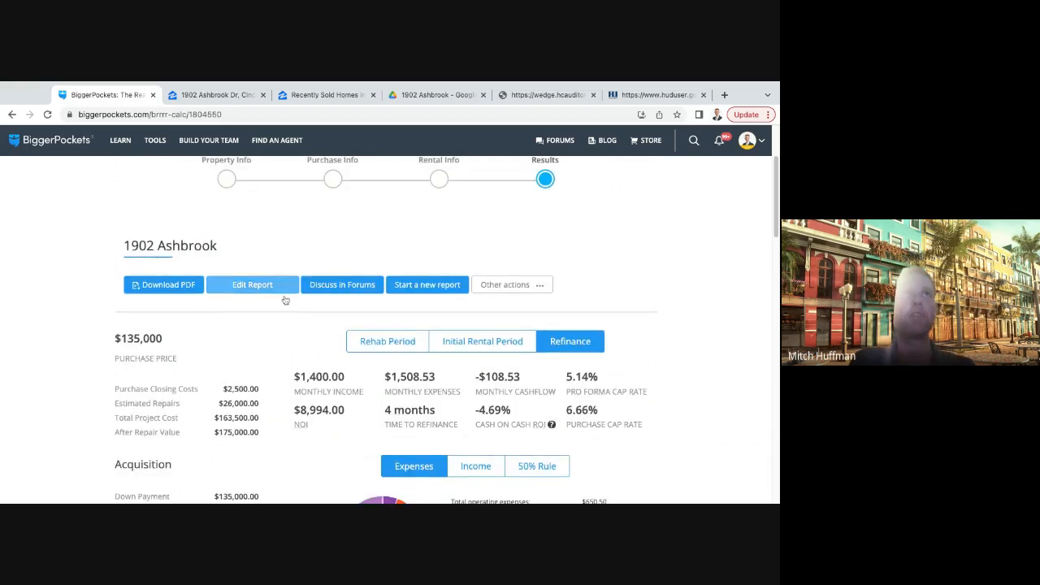
scroll(284, 407, down, 1)
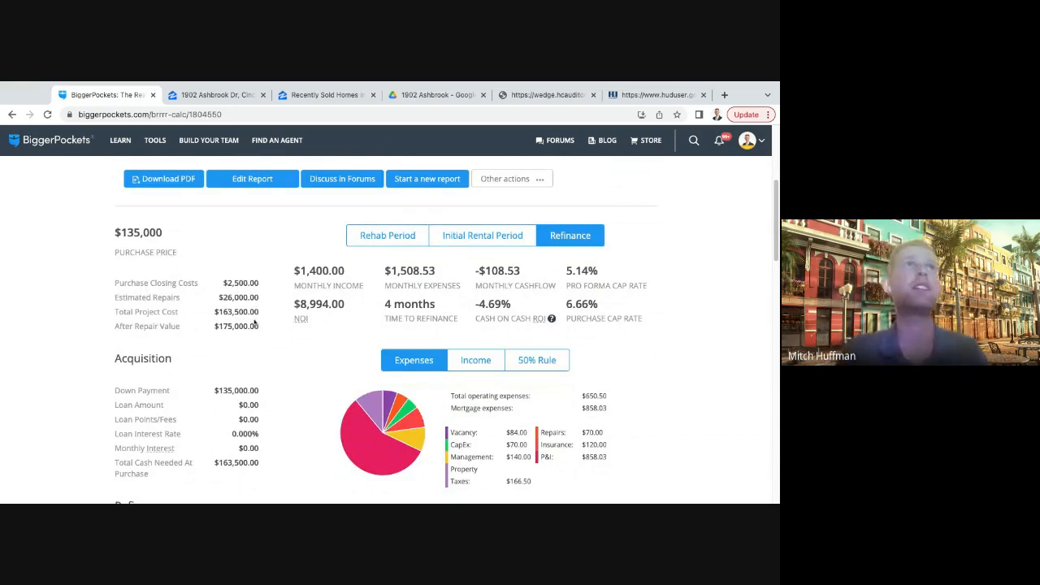
- Reopen the report for editing and set the purchase price to $124,800 in the purchase information
click(271, 186)
scroll(404, 318, down, 10)
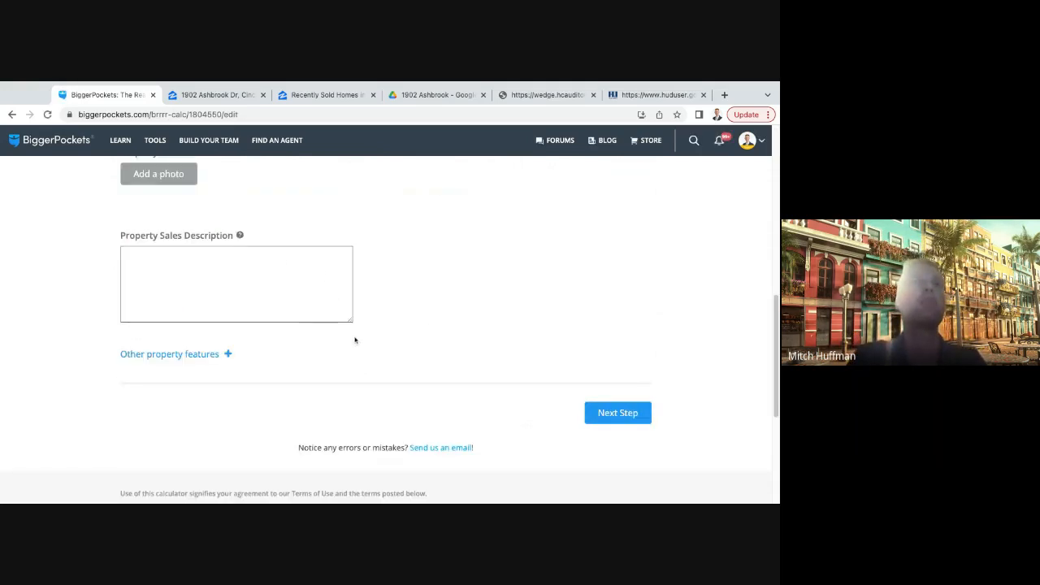
click(615, 430)
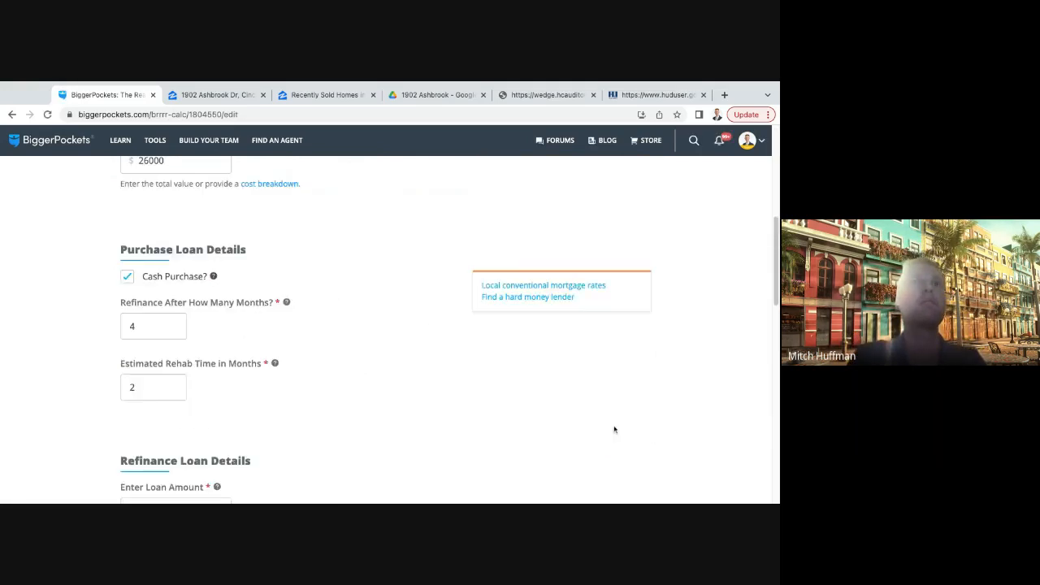
double_click(185, 271)
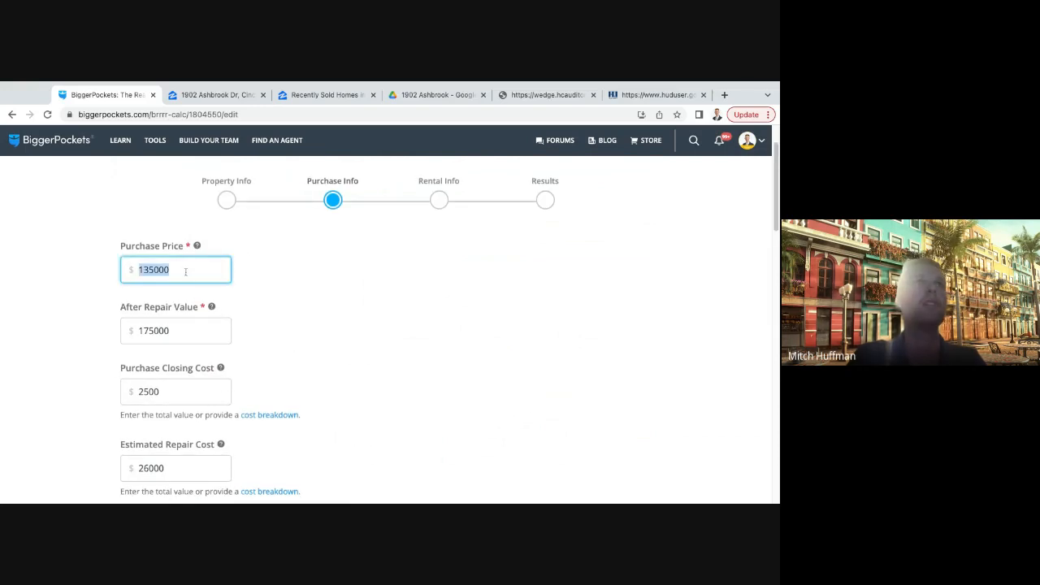
text(12)
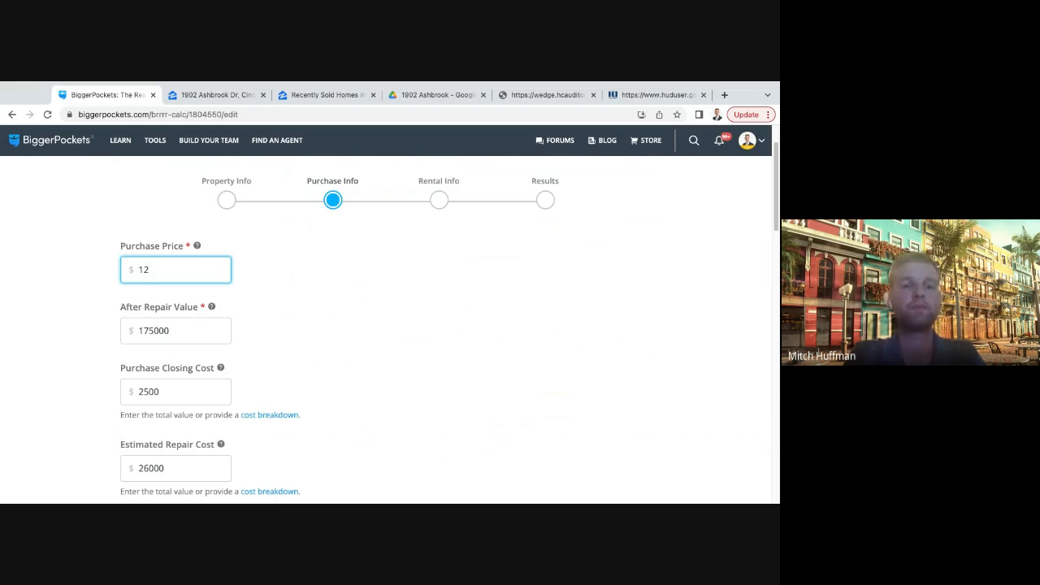
text(24800800)
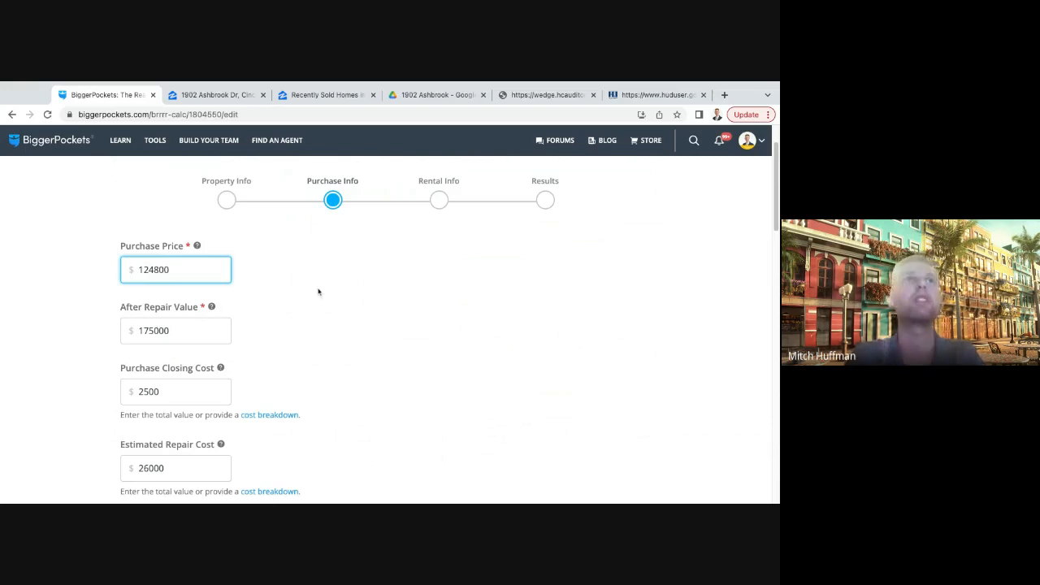
key(Tab)
- Set the property's after repair value to $150,000
scroll(349, 304, down, 1)
double_click(179, 293)
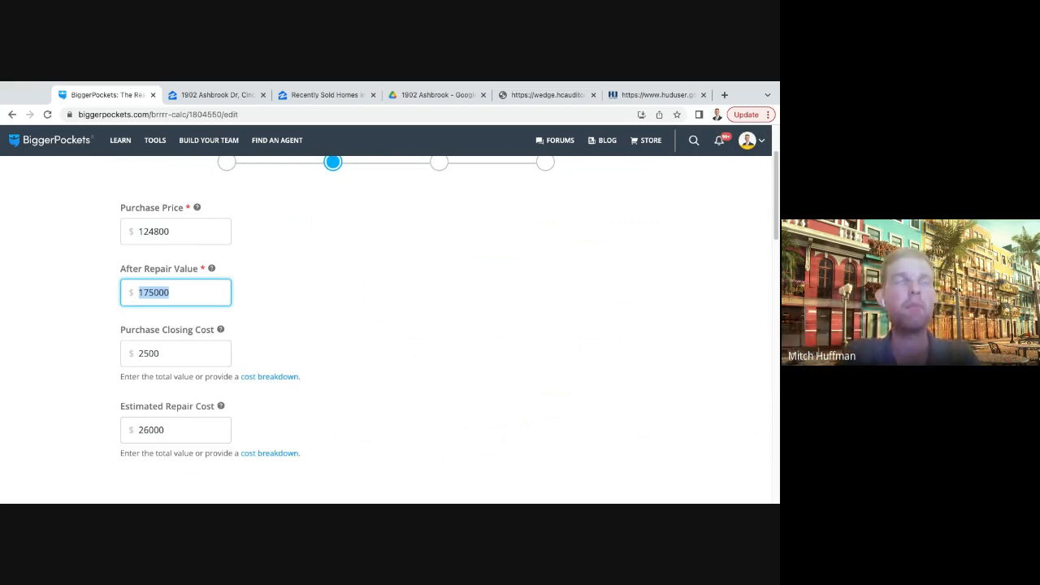
text(1)
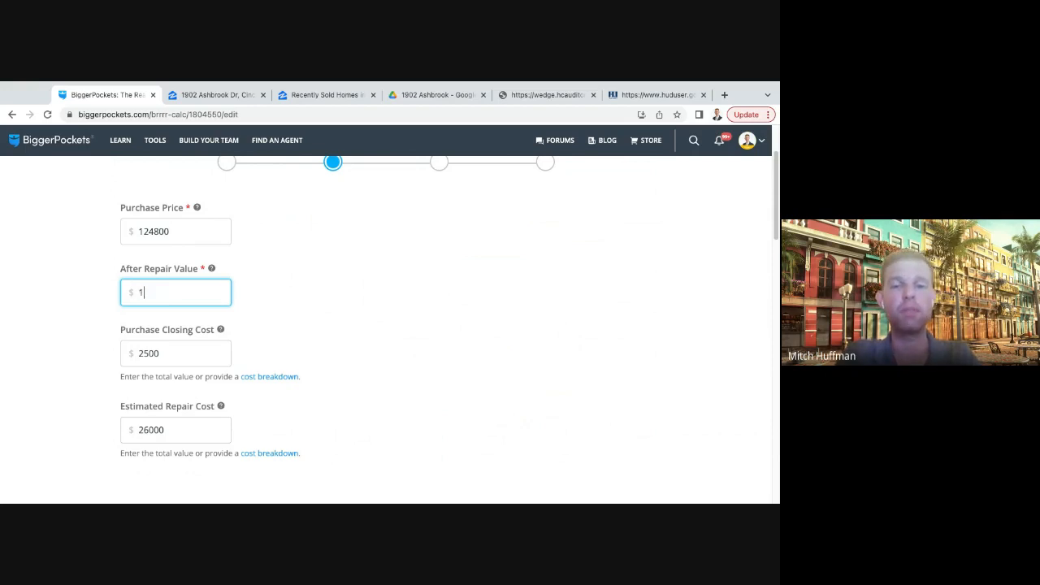
text(50000)
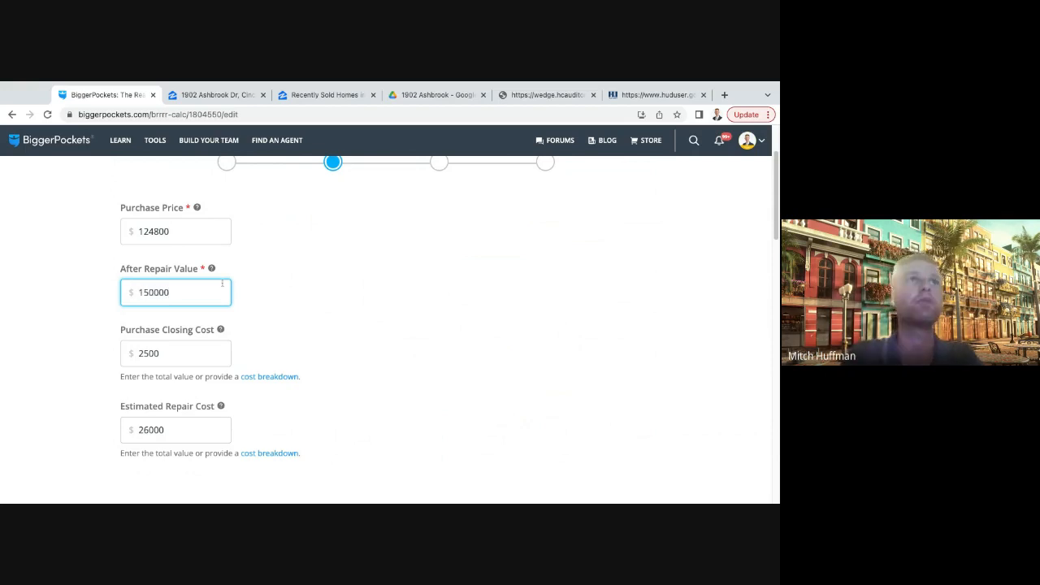
click(291, 294)
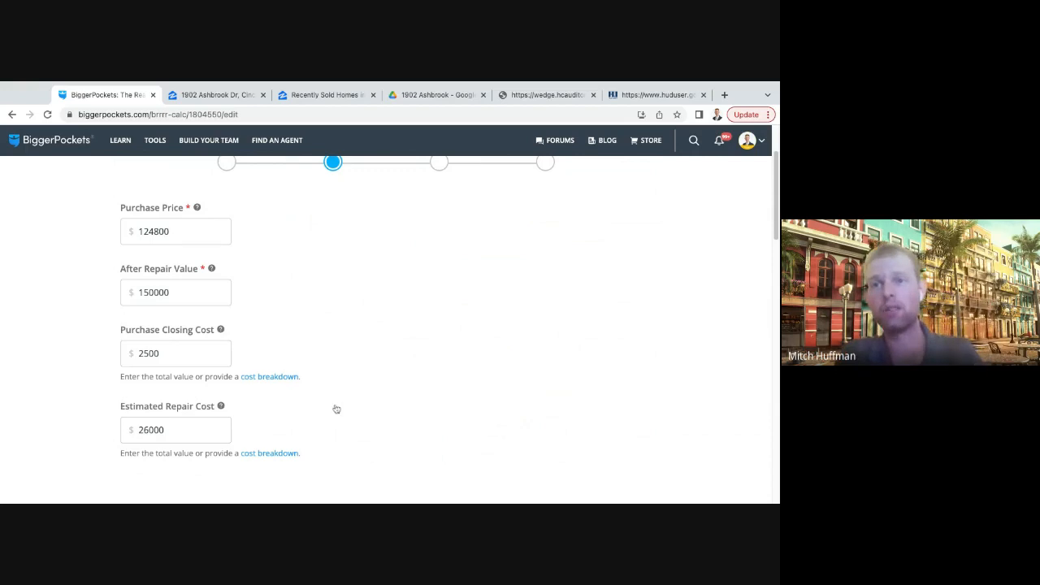
- Set the estimated repair cost to $15,000
scroll(337, 409, down, 1)
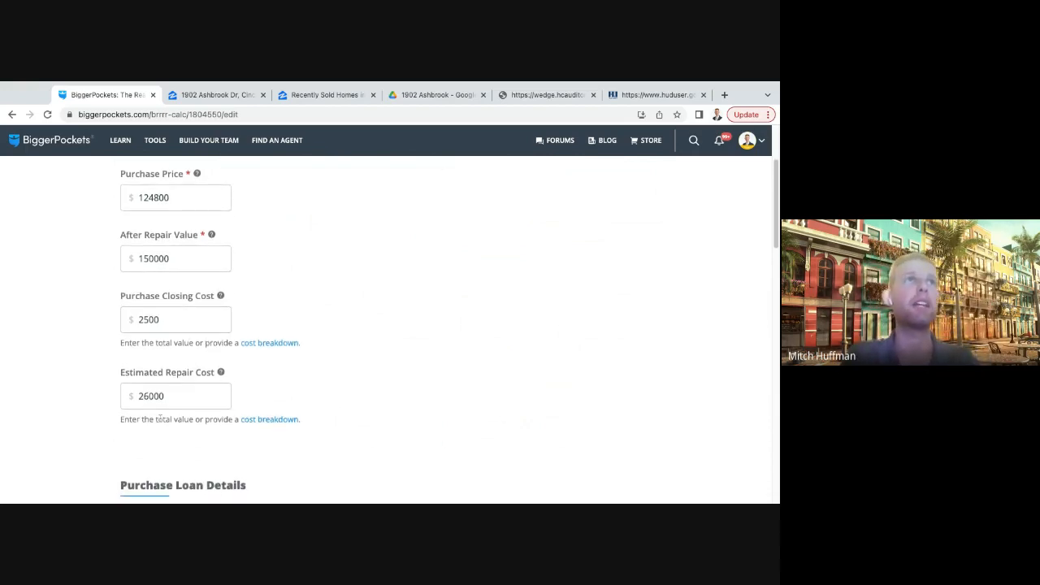
drag(152, 397, 181, 398)
key(ctrl+a)
key(BackSpace)
text(15)
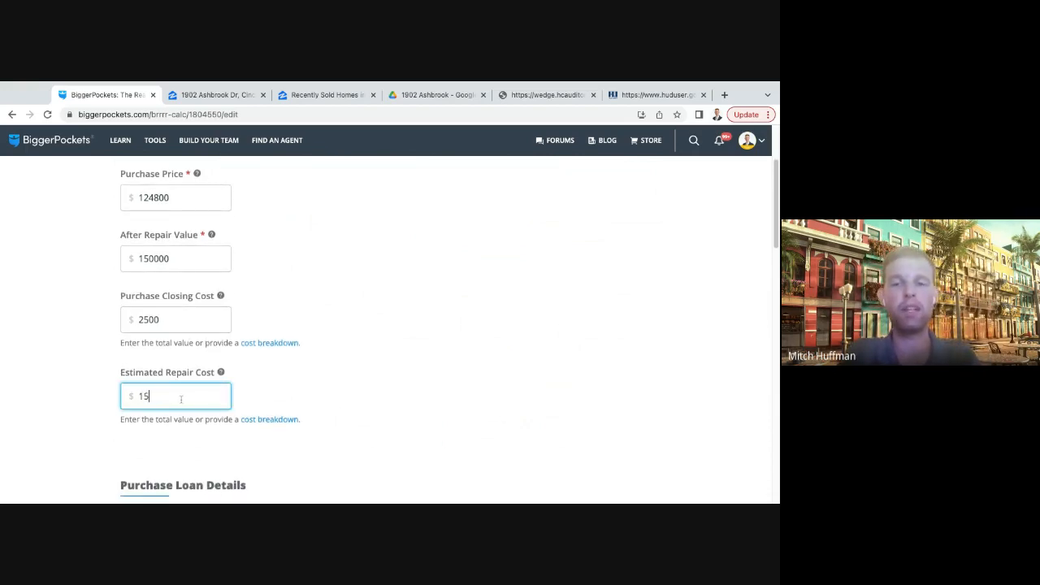
text(000-)
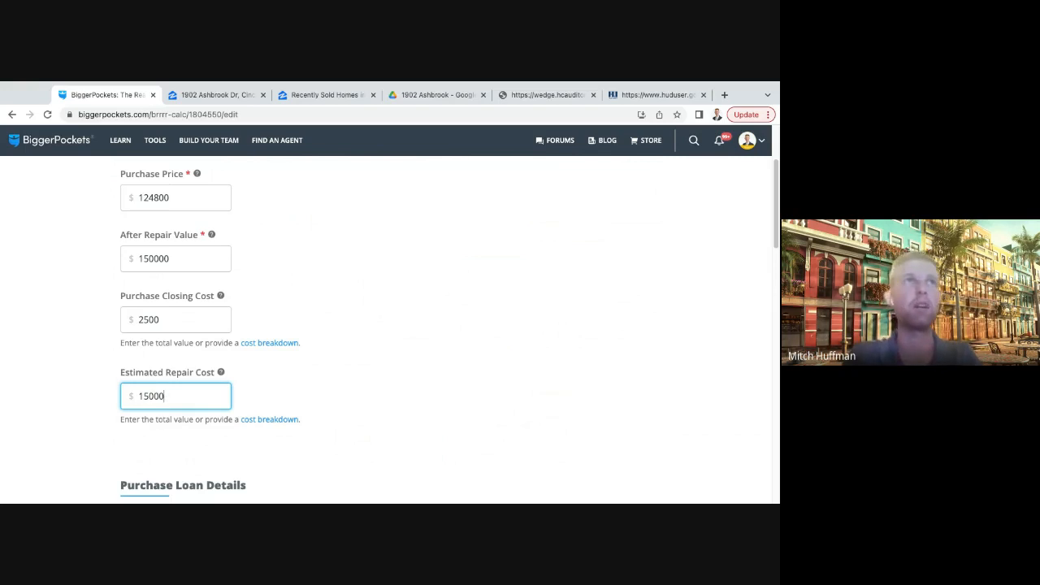
click(295, 395)
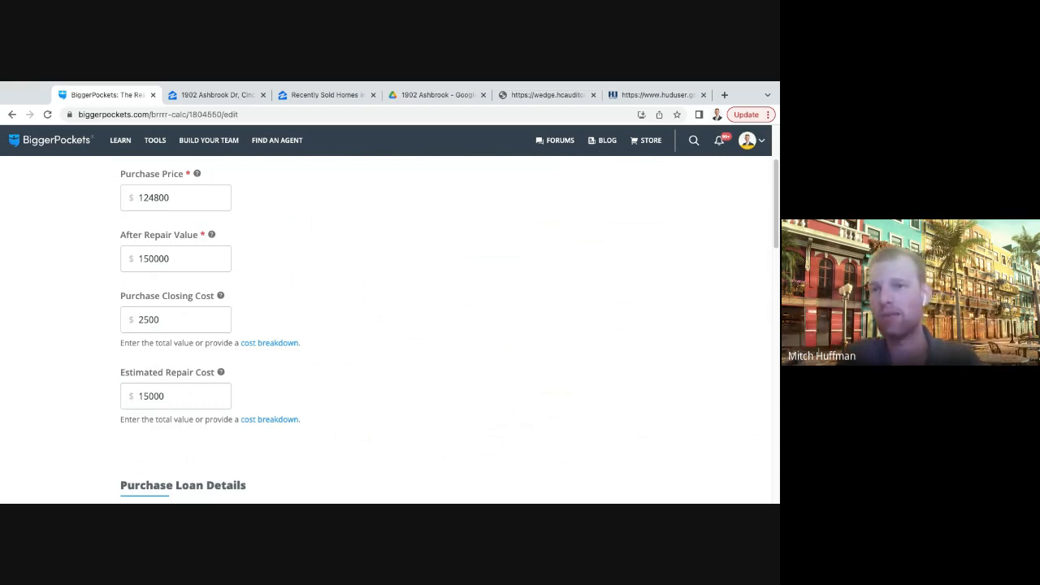
- Set the refinance loan amount to $112,500
scroll(276, 309, up, 1)
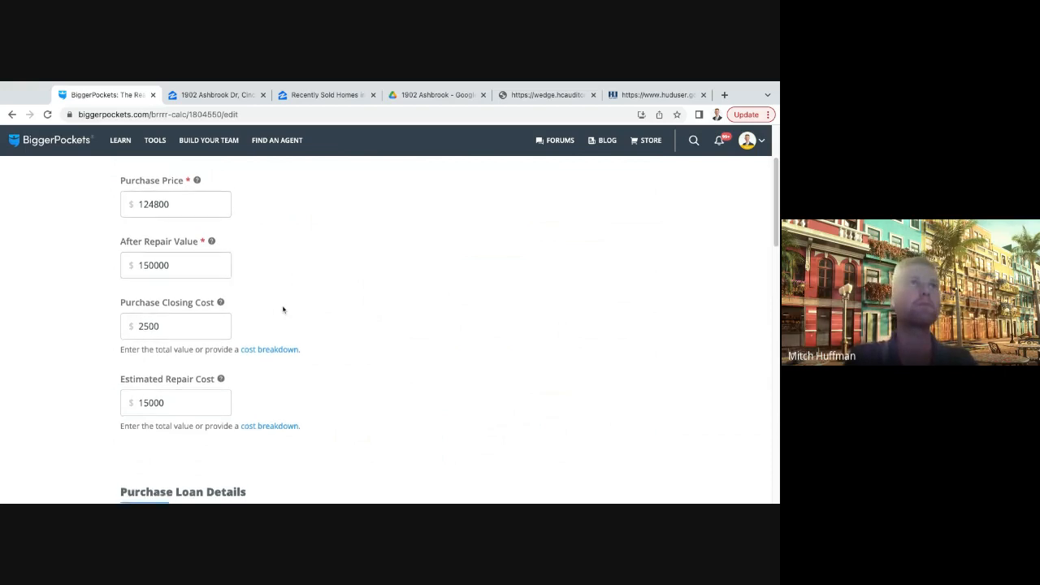
scroll(185, 274, down, 6)
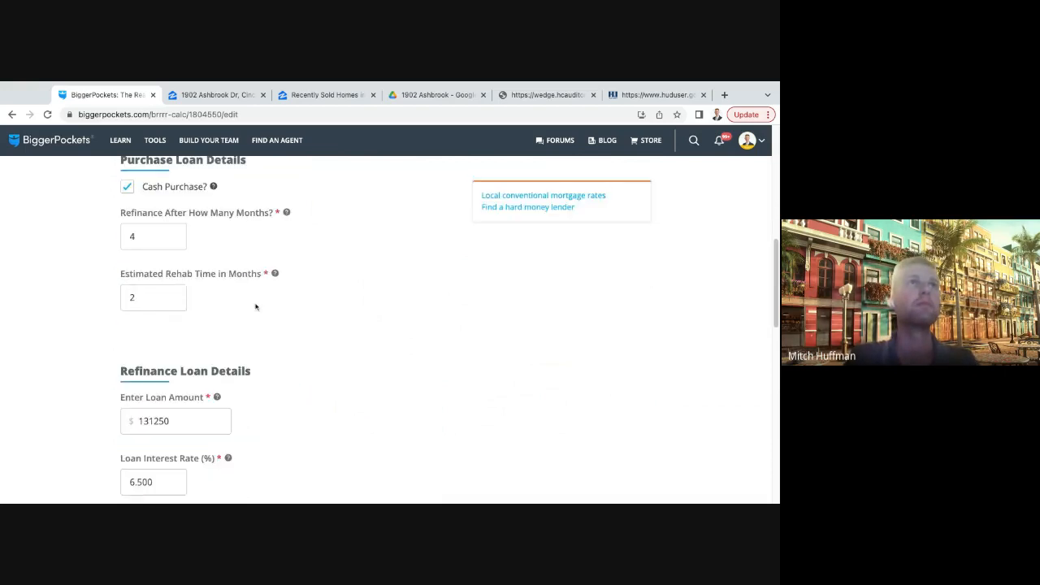
scroll(255, 307, down, 2)
drag(220, 250, 137, 250)
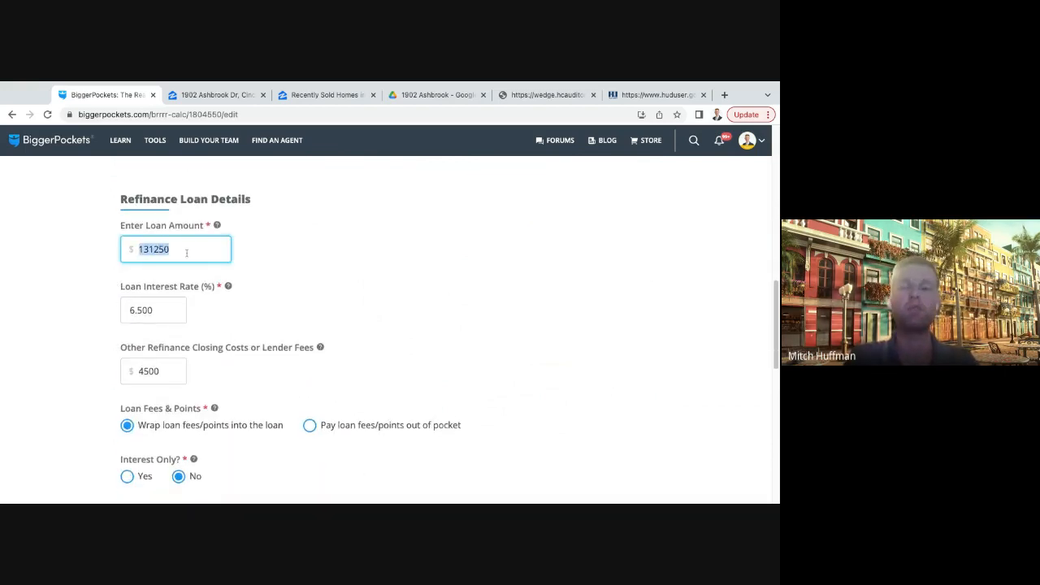
key(BackSpace)
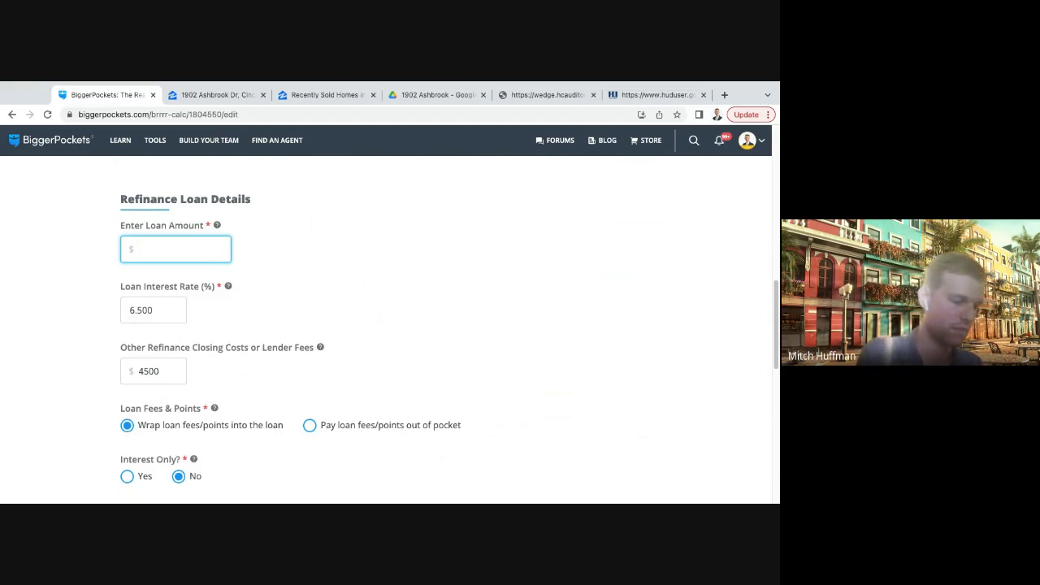
text(1)
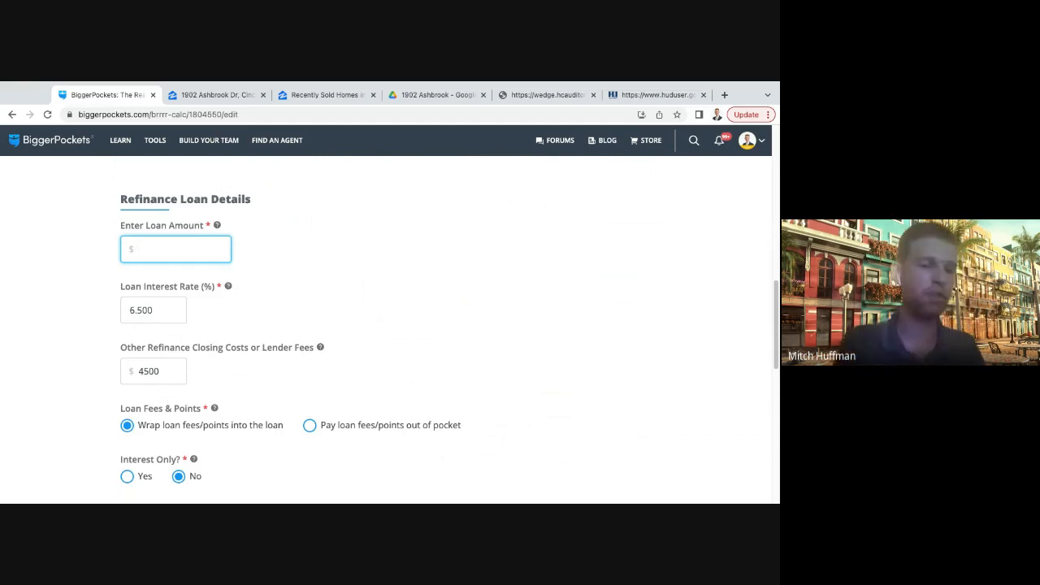
text(1)
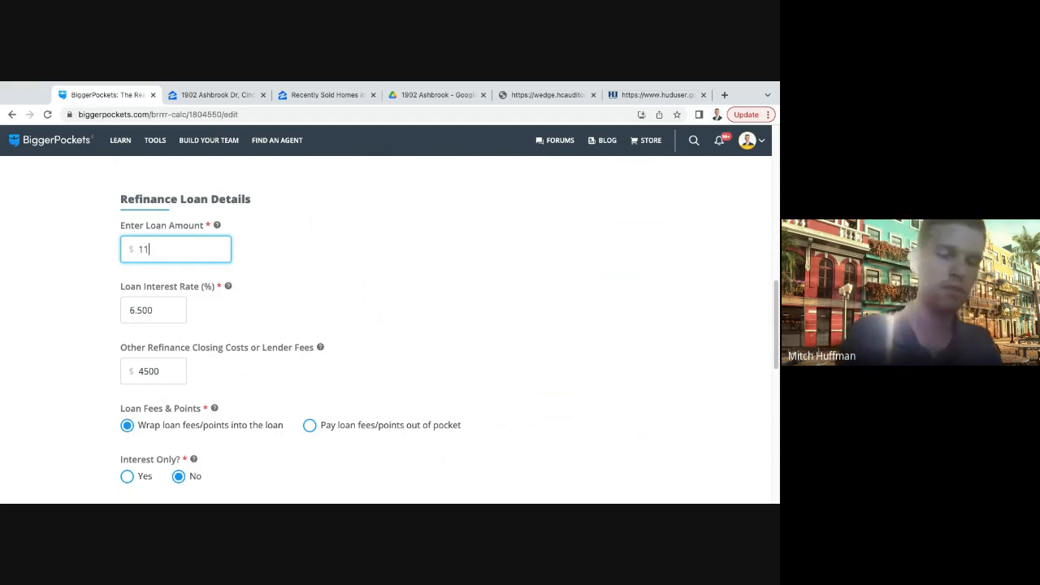
text(2500)
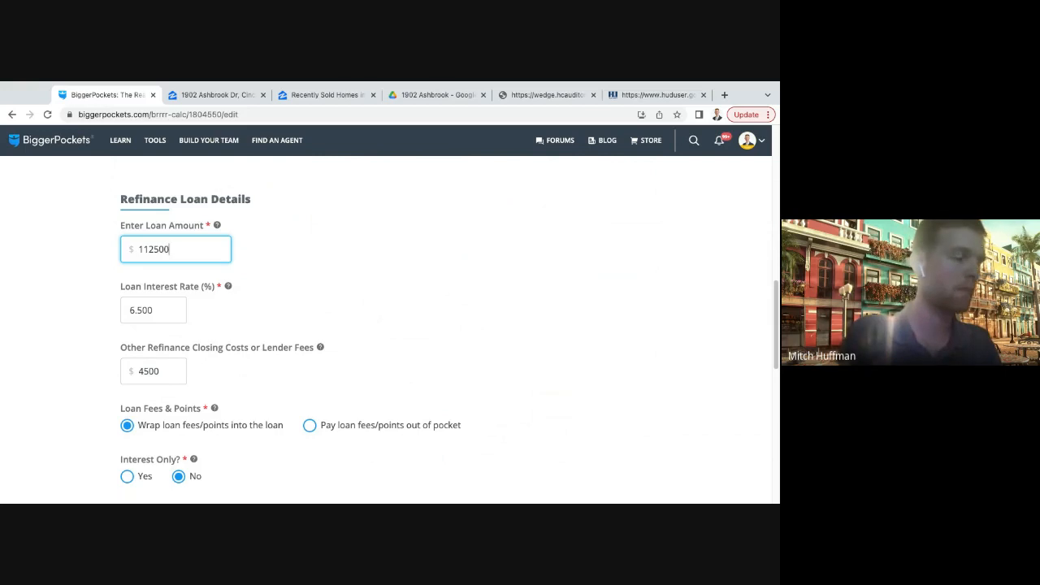
click(309, 279)
- Review the refinance interest rate, closing costs, loan fee handling, PMI and amortization settings
scroll(300, 291, down, 1)
scroll(300, 291, down, 1)
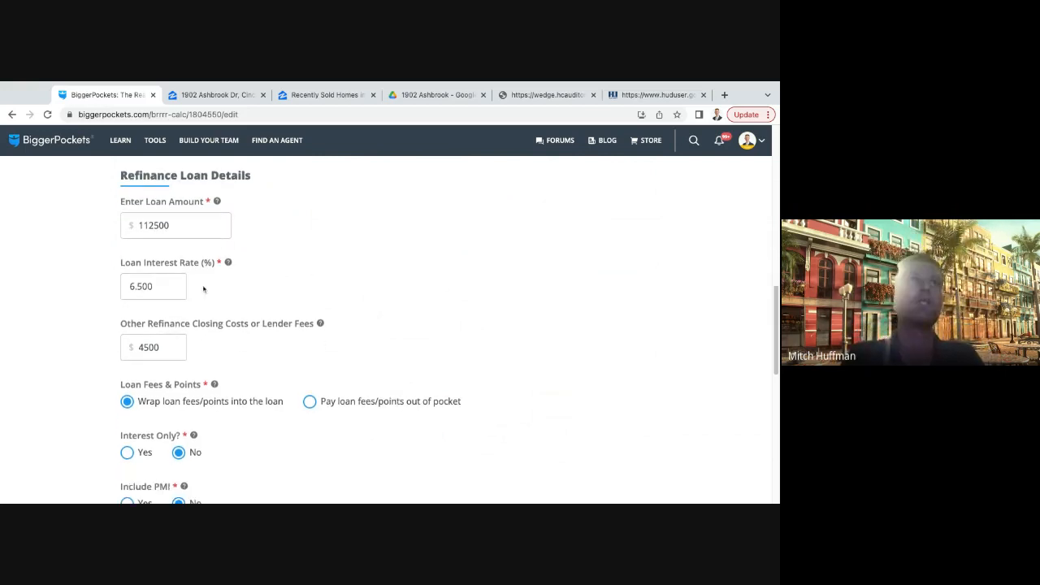
double_click(169, 286)
click(296, 289)
scroll(285, 289, down, 2)
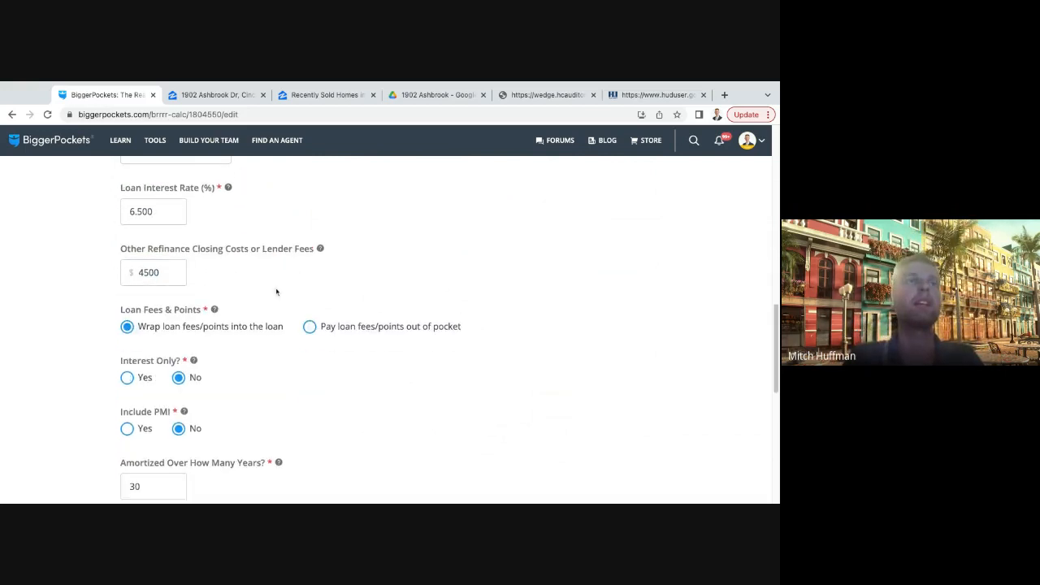
double_click(174, 274)
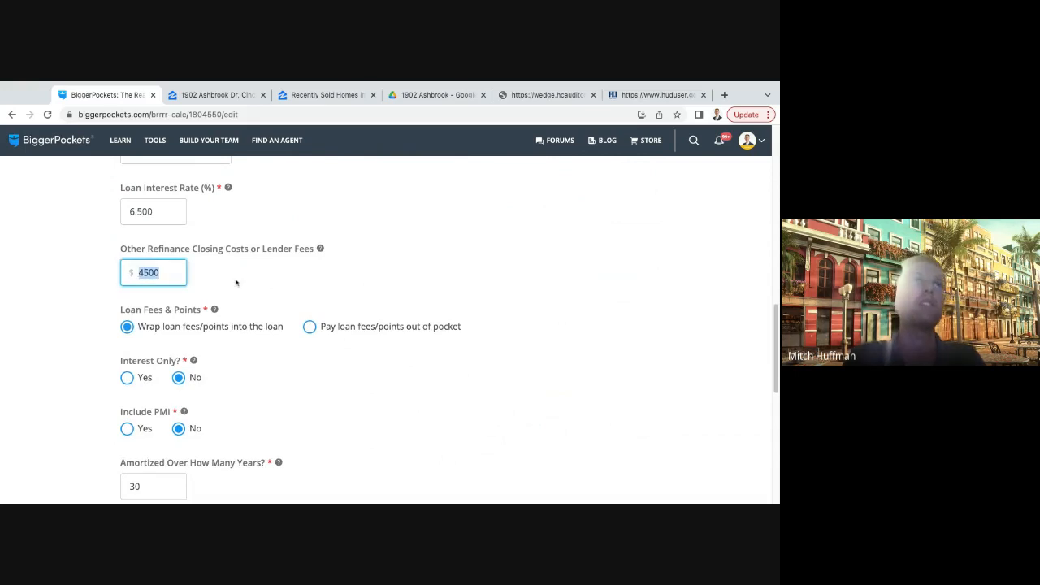
click(265, 285)
scroll(265, 286, down, 1)
scroll(304, 323, up, 2)
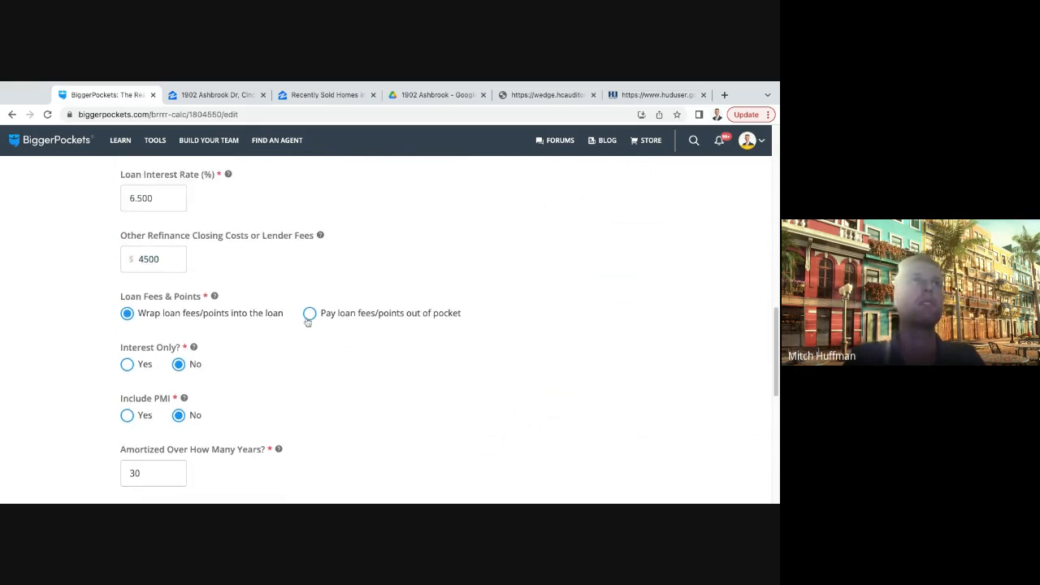
scroll(307, 322, down, 1)
scroll(306, 322, down, 4)
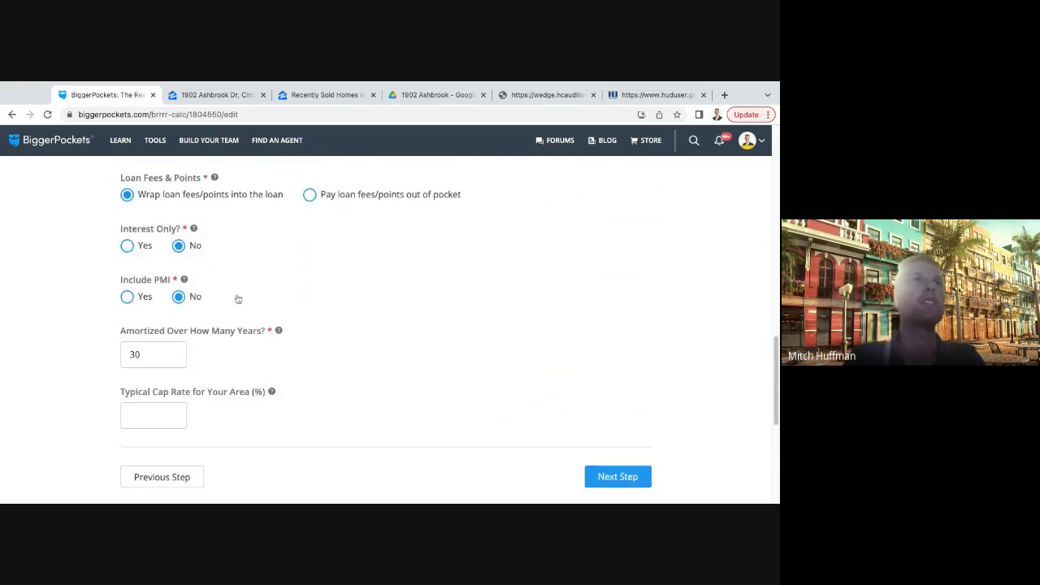
- Continue through the rental information with its current income and expense assumptions and calculate the results
click(618, 434)
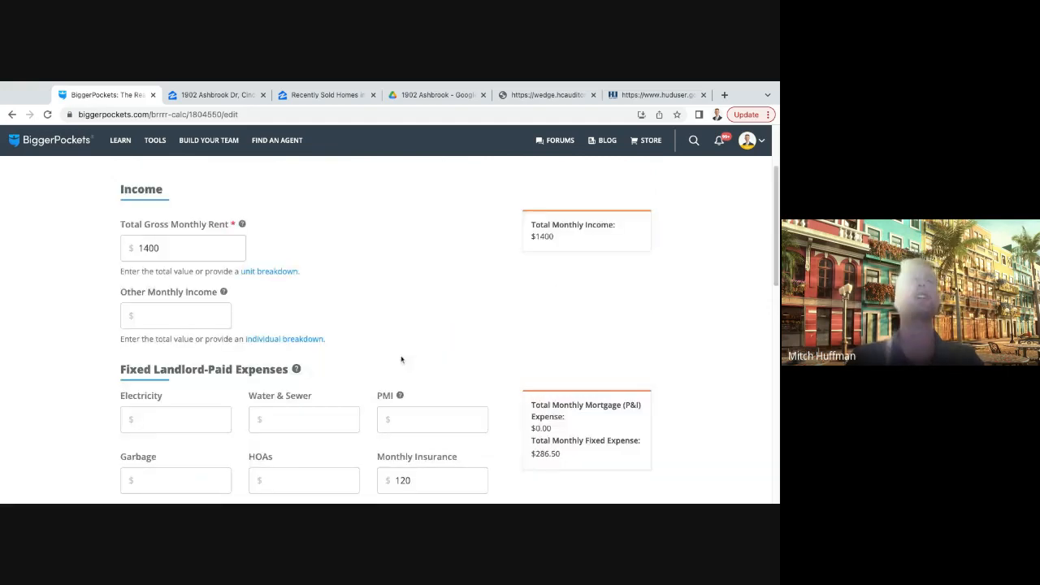
scroll(357, 345, down, 4)
scroll(423, 284, down, 9)
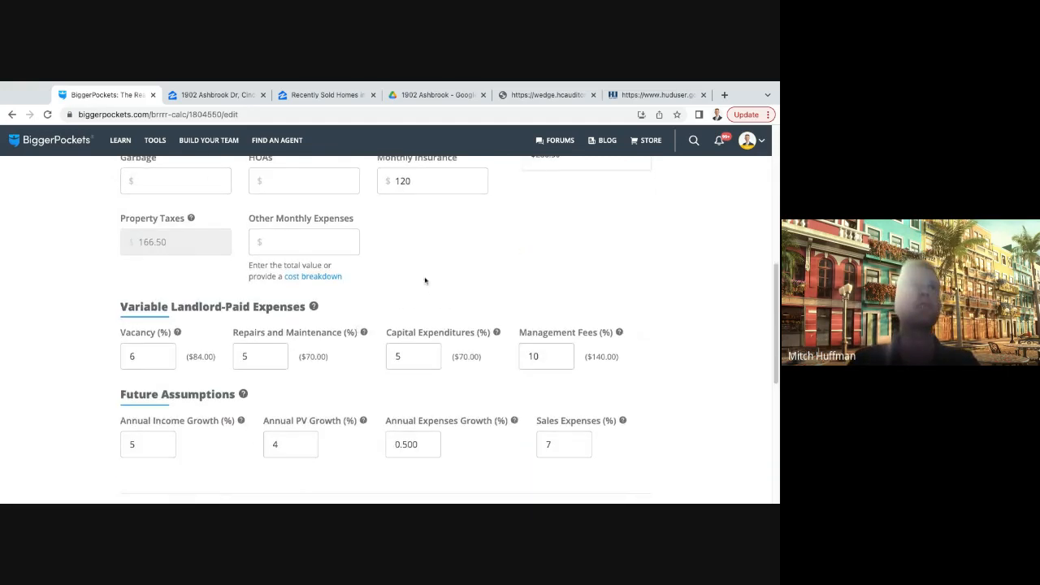
click(591, 341)
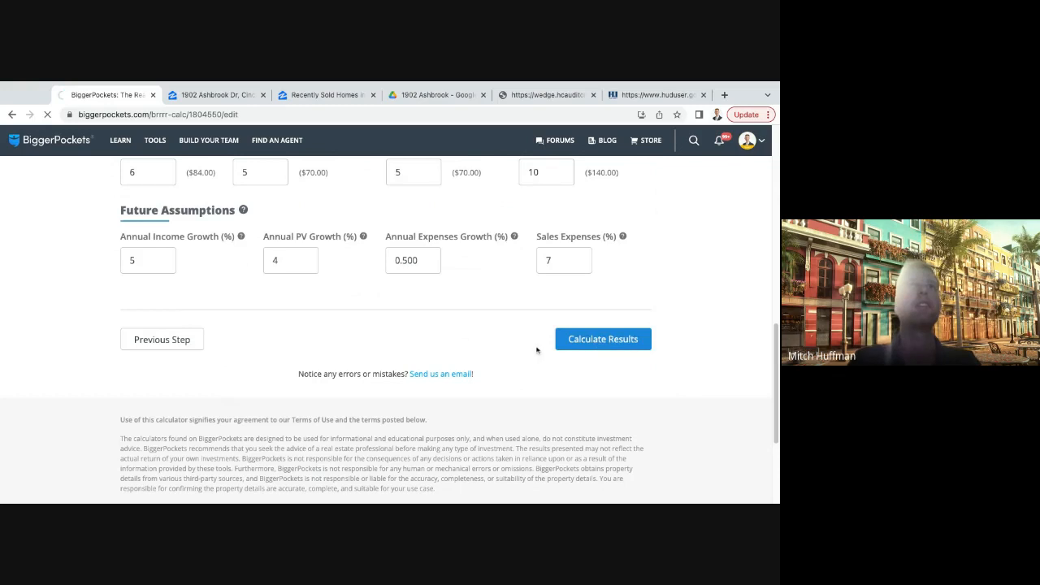
- Examine the report's refinance monthly cash flow against the estimated repairs and after repair value
scroll(488, 358, down, 5)
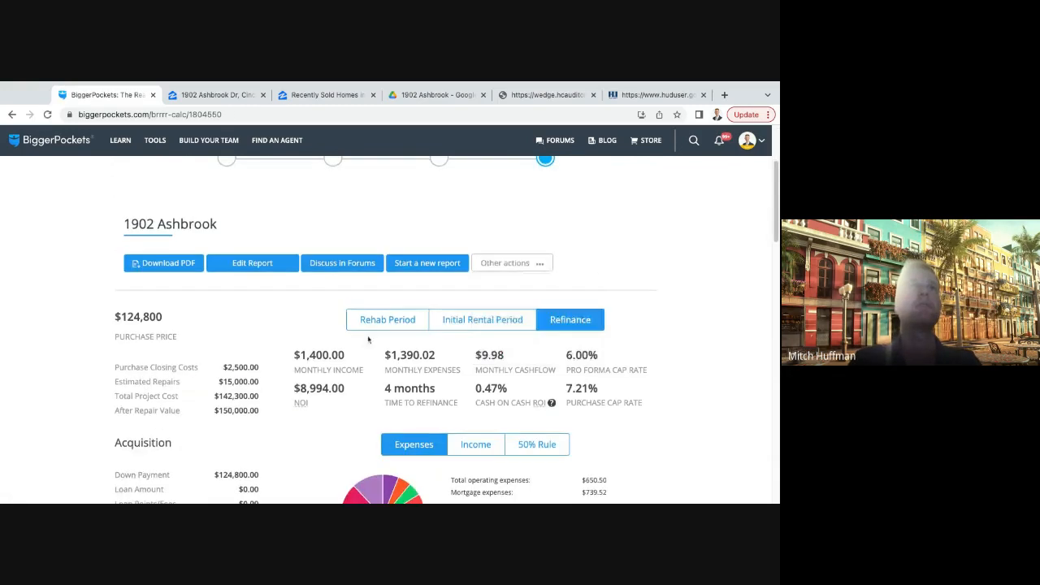
drag(523, 325, 462, 330)
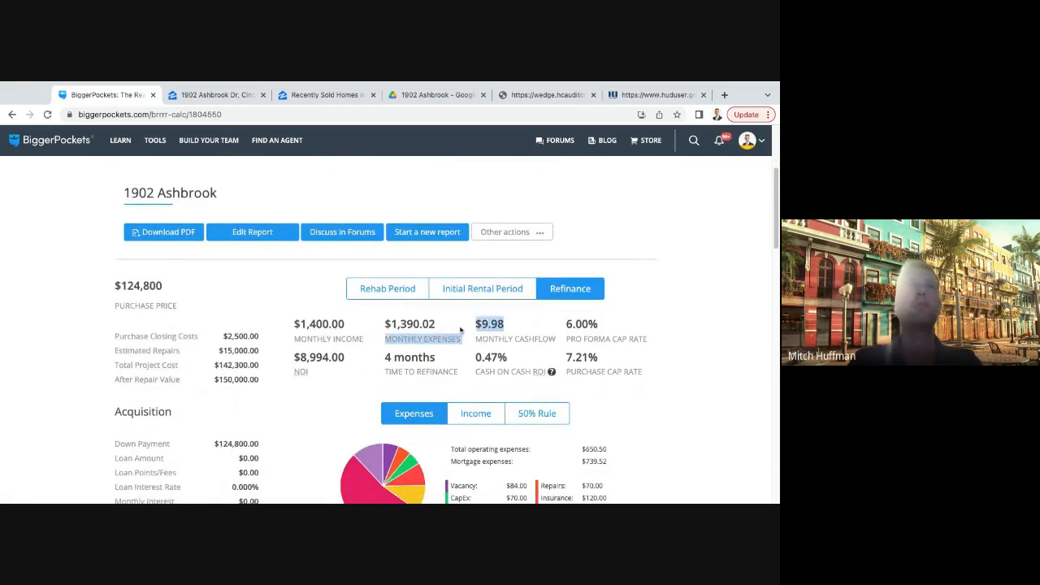
click(536, 330)
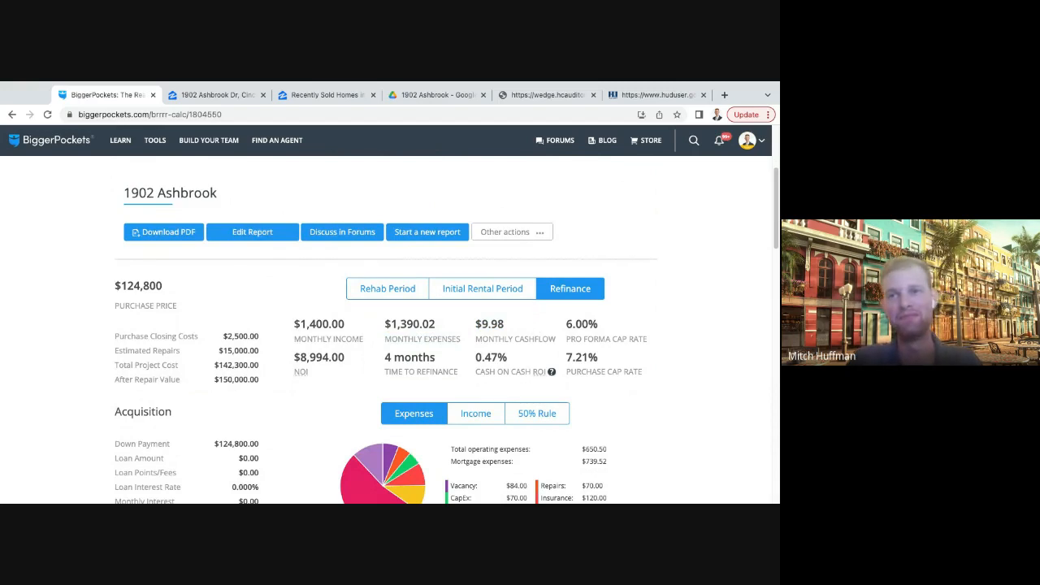
drag(264, 383, 213, 380)
click(277, 373)
scroll(277, 373, down, 1)
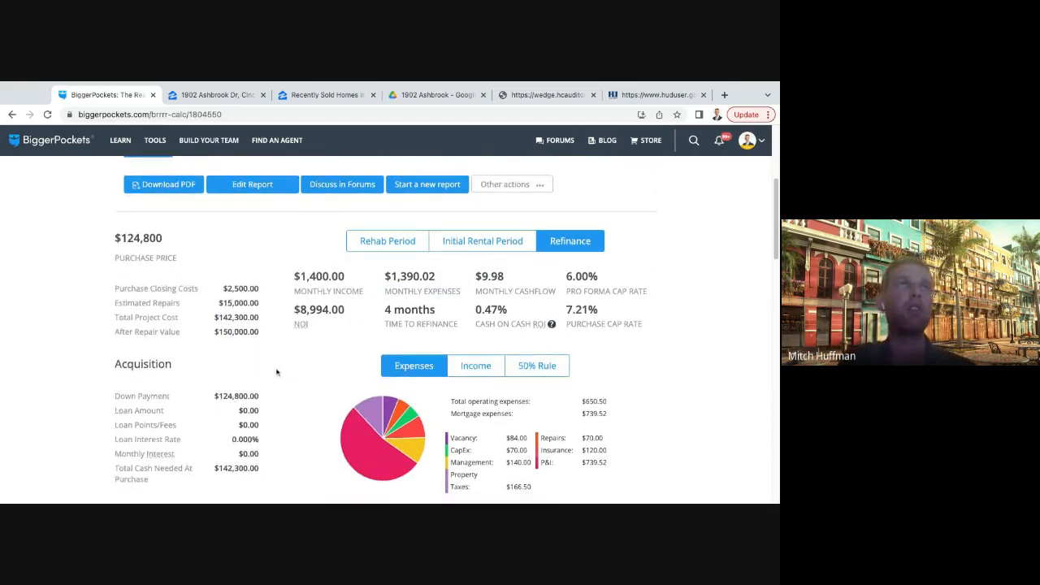
drag(257, 304, 218, 304)
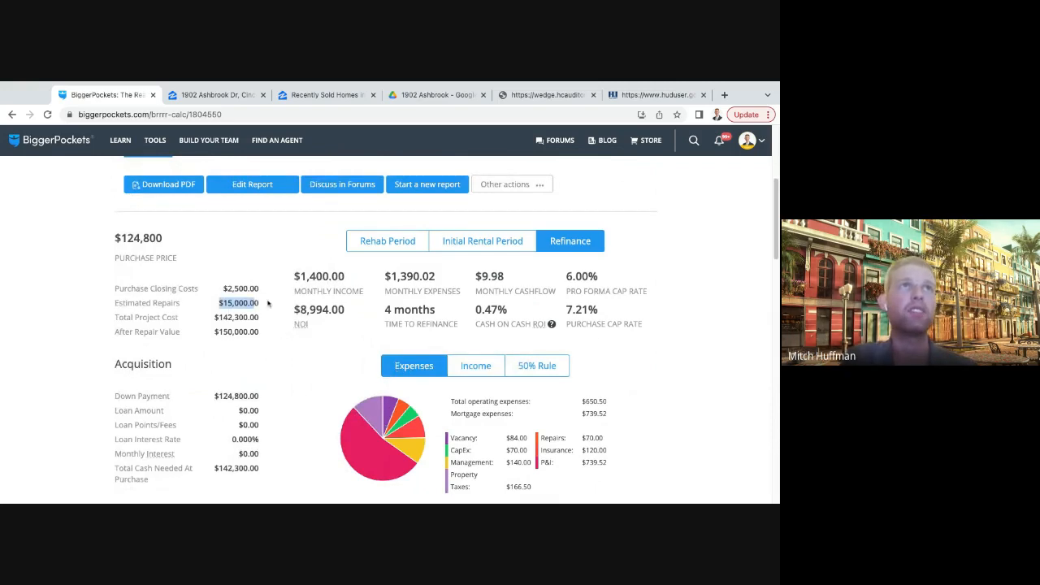
click(253, 302)
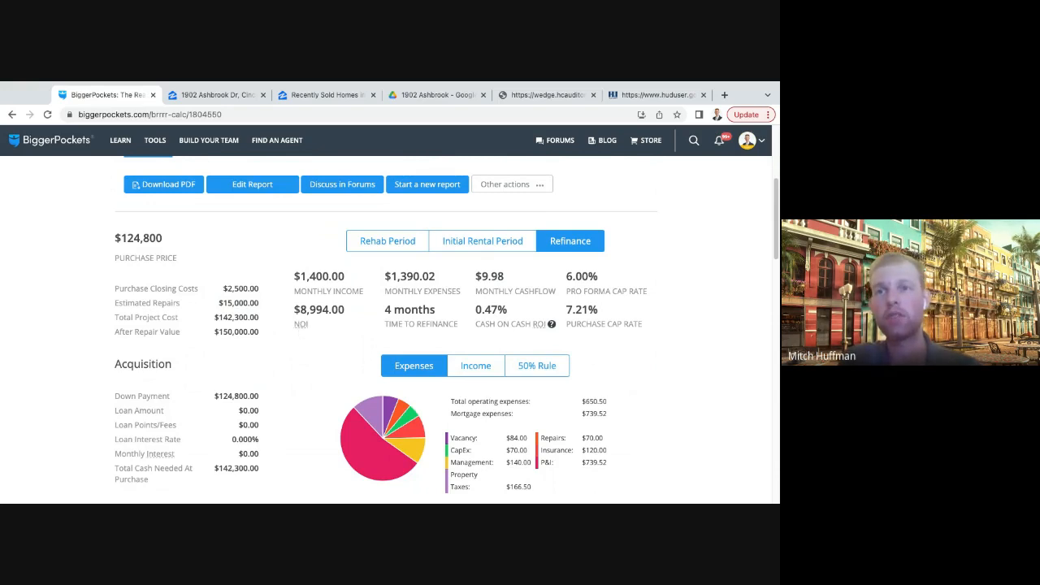
drag(258, 332, 215, 332)
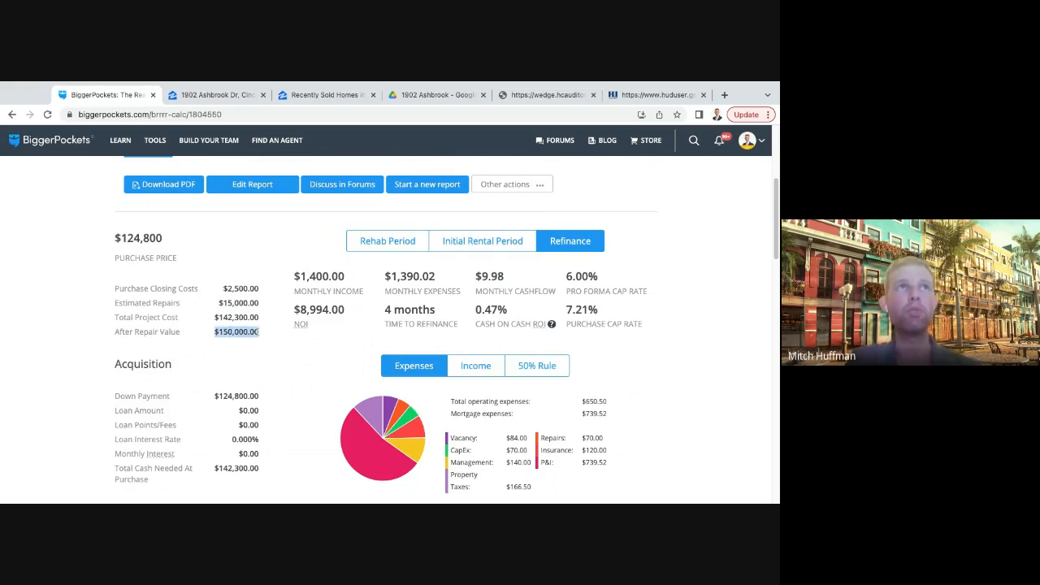
- Examine the report's monthly income, cash flow and expense breakdown for the refinance period
triple_click(293, 279)
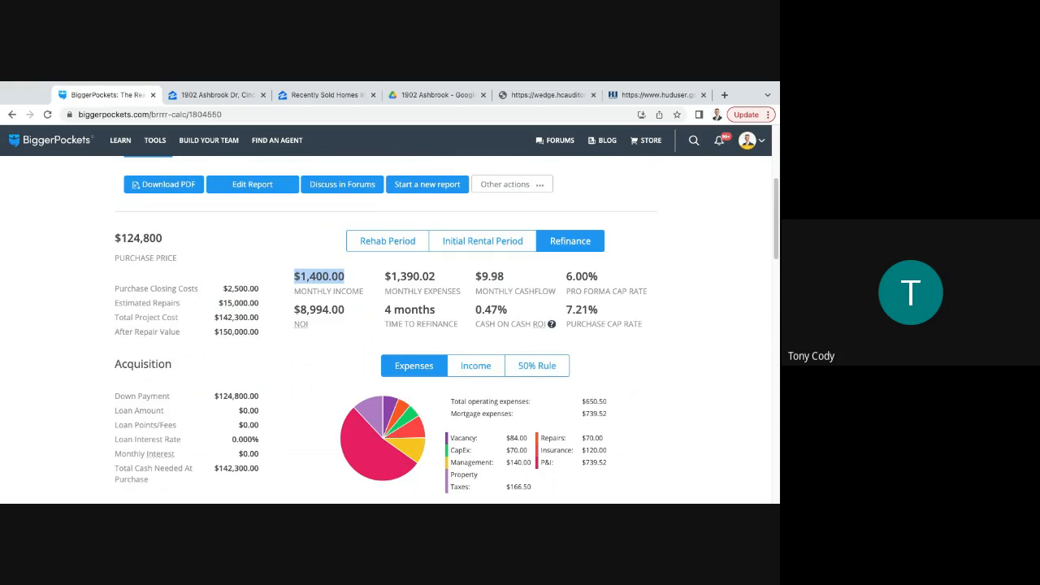
click(382, 292)
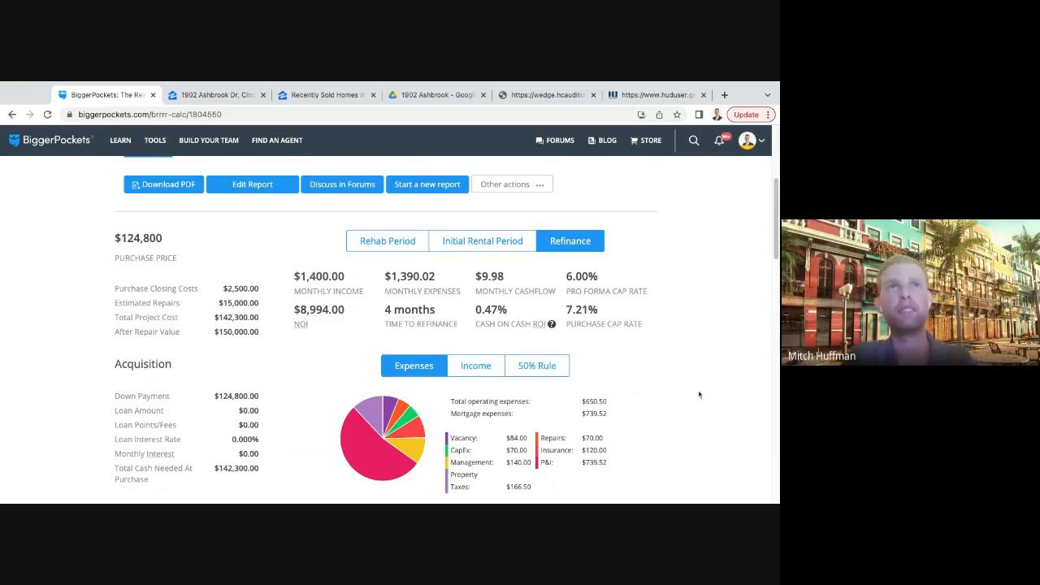
scroll(698, 395, down, 1)
scroll(295, 354, up, 1)
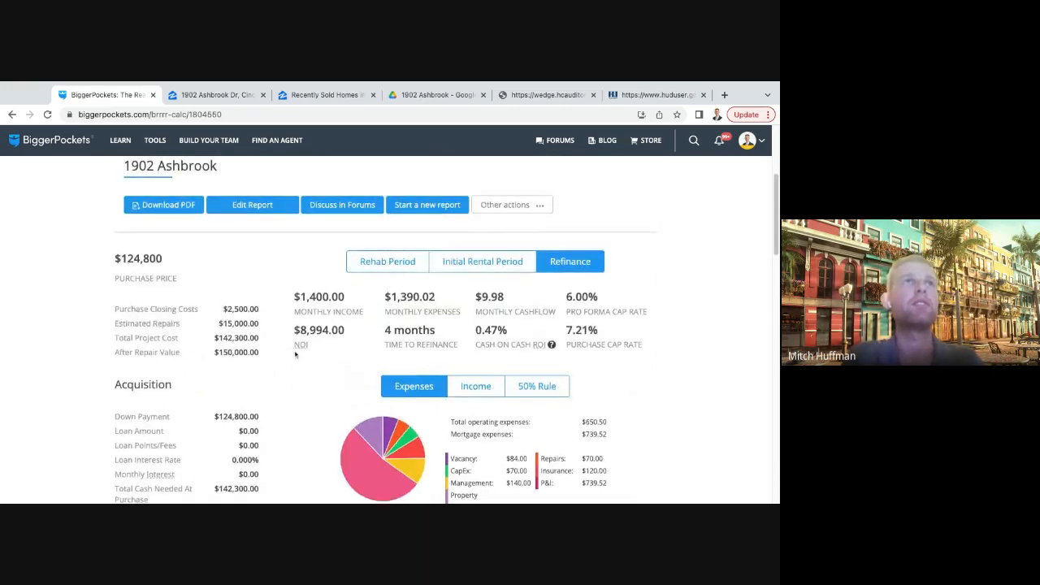
scroll(412, 291, down, 1)
mouse_move(488, 234)
mouse_down()
mouse_move(511, 240)
mouse_move(476, 241)
mouse_move(493, 235)
mouse_move(482, 235)
mouse_up()
click(499, 241)
click(521, 235)
scroll(488, 244, up, 1)
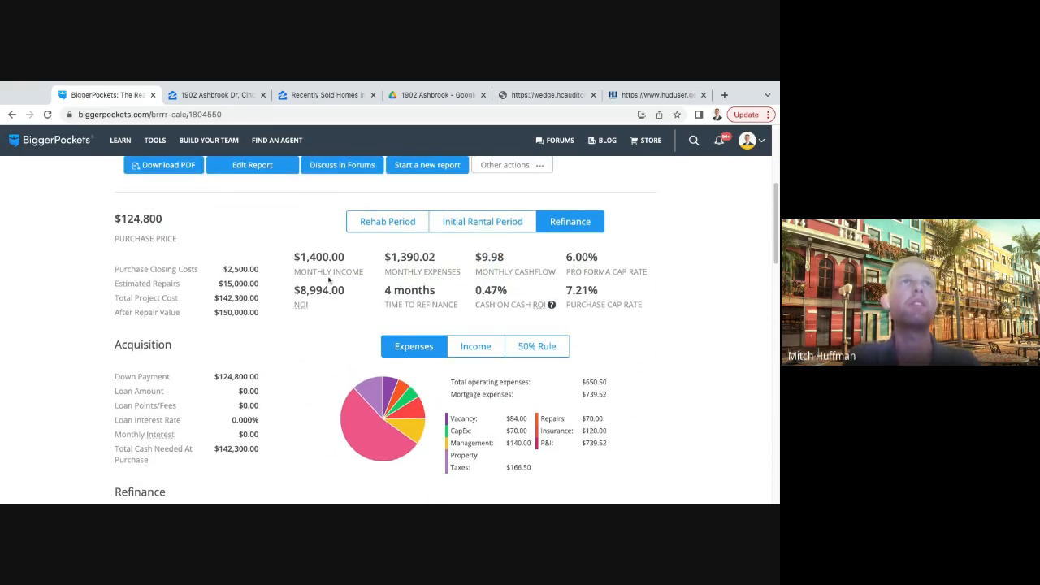
scroll(329, 280, up, 2)
click(254, 256)
scroll(401, 355, down, 4)
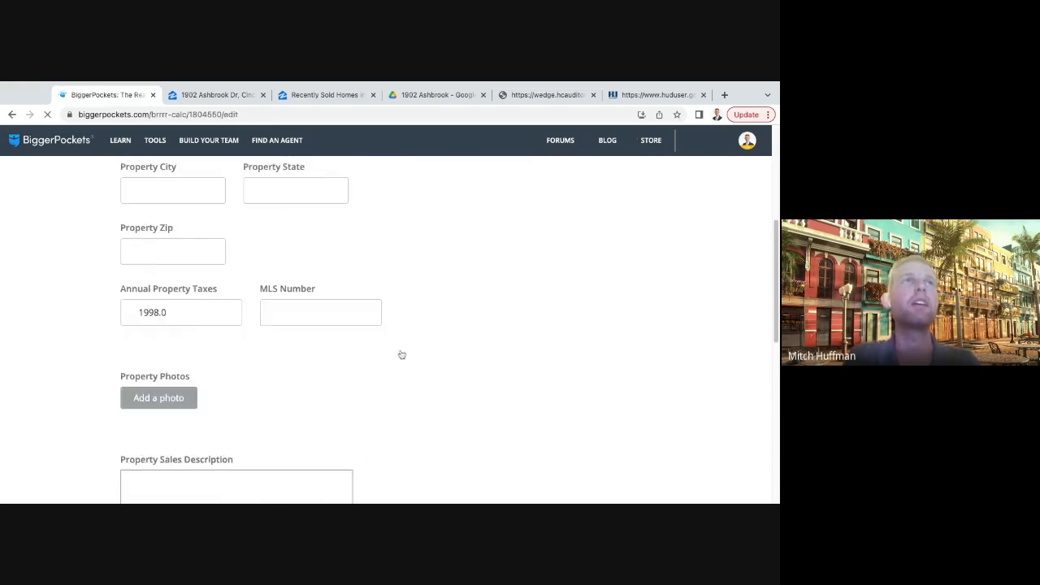
scroll(401, 355, down, 10)
click(618, 192)
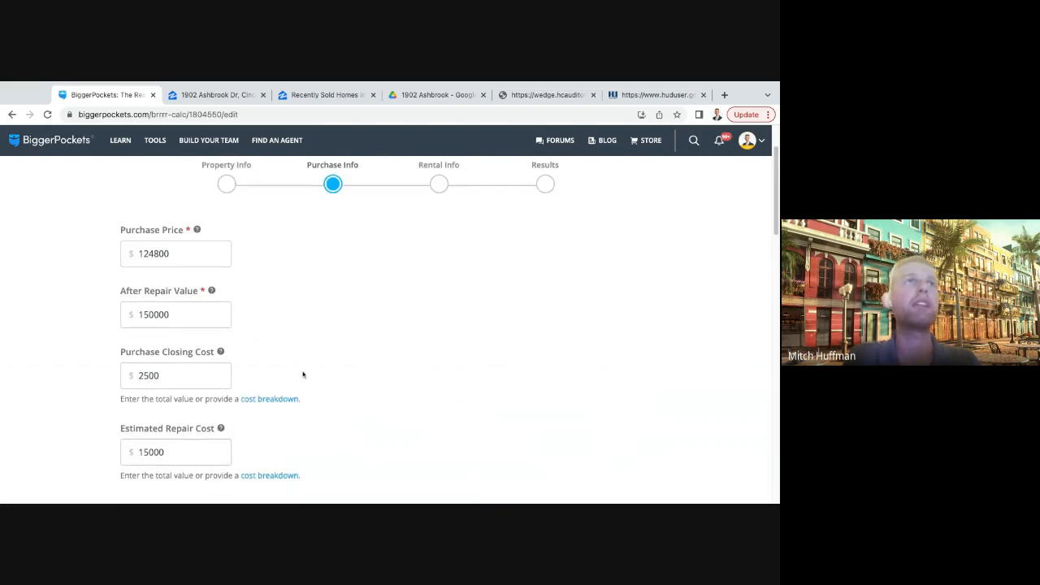
- Set the property's purchase price to $100,000
scroll(303, 375, up, 1)
click(185, 279)
key(shift+Left)
key(shift+Left)
key(shift+Left)
key(shift+Left)
key(shift+Left)
key(shift+Left)
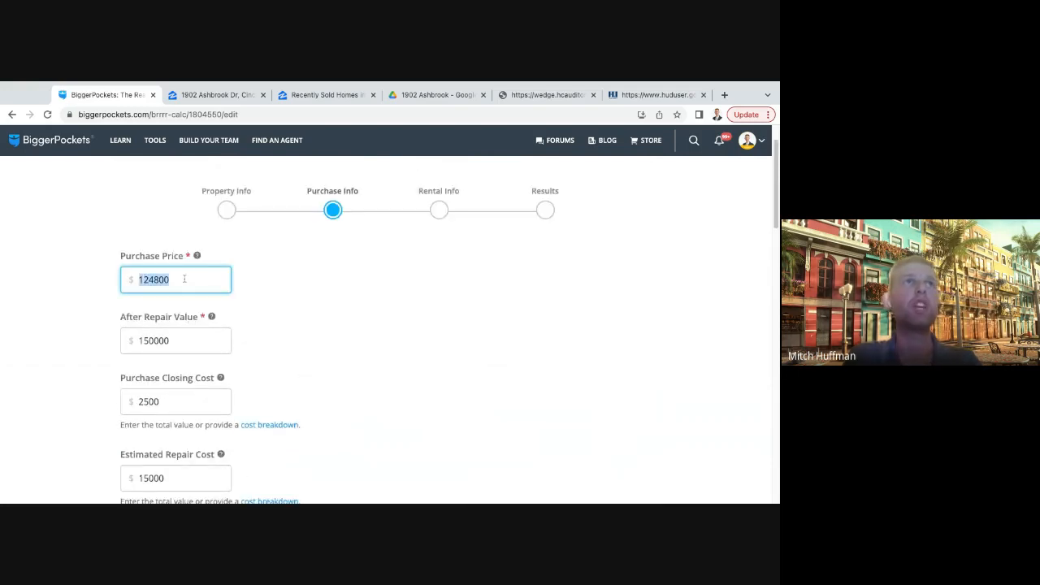
key(BackSpace)
text(100000)
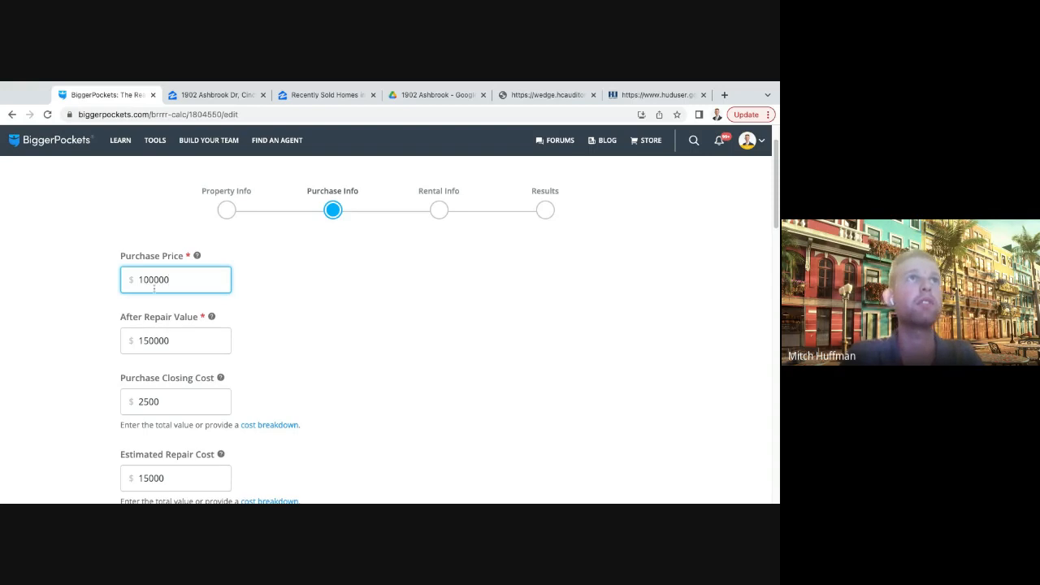
click(334, 290)
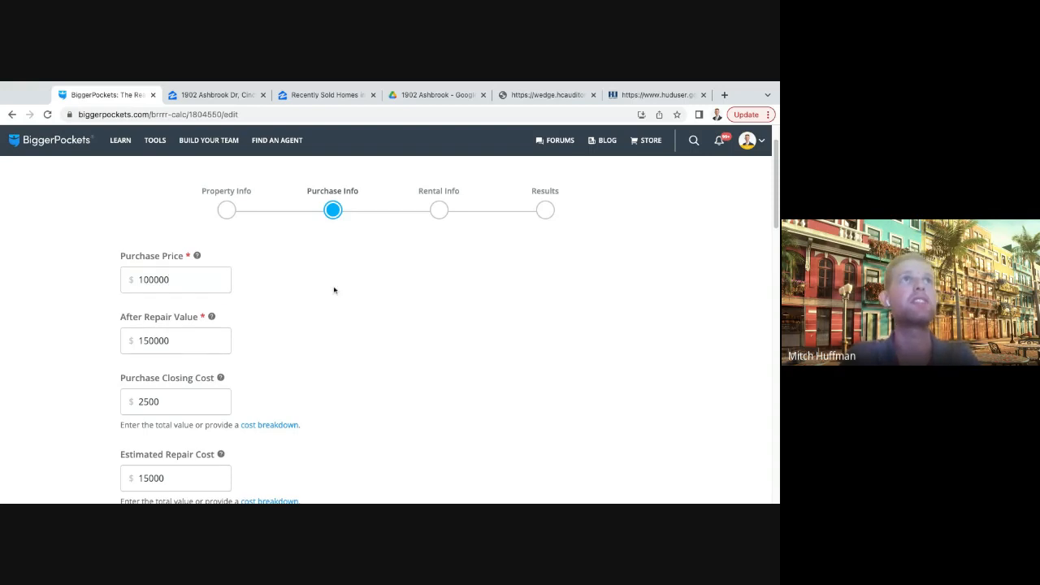
- Recalculate the report with the remaining loan and rental assumptions left as they are
scroll(334, 290, down, 3)
scroll(366, 349, down, 8)
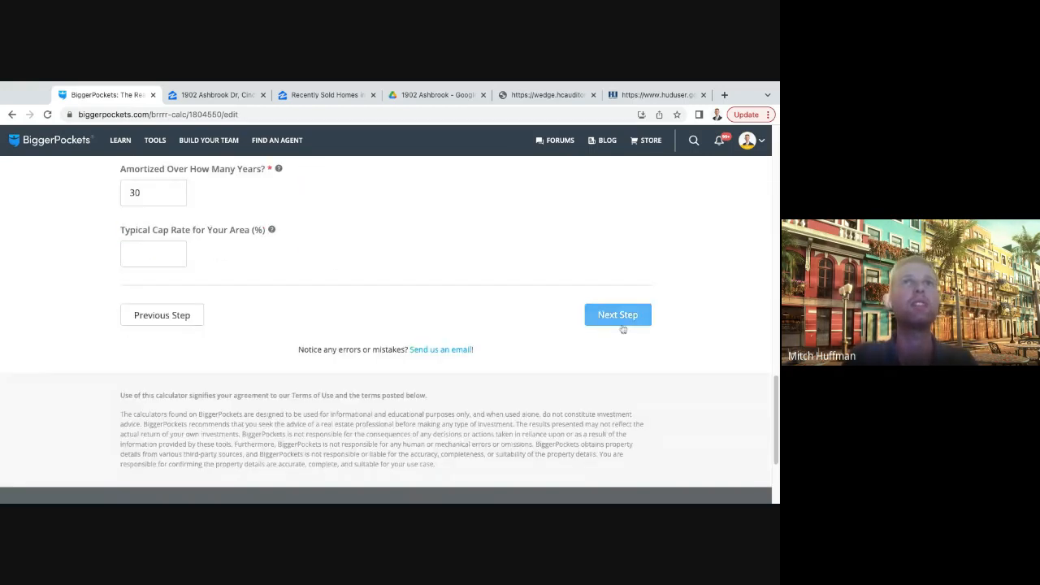
click(621, 320)
scroll(505, 342, down, 10)
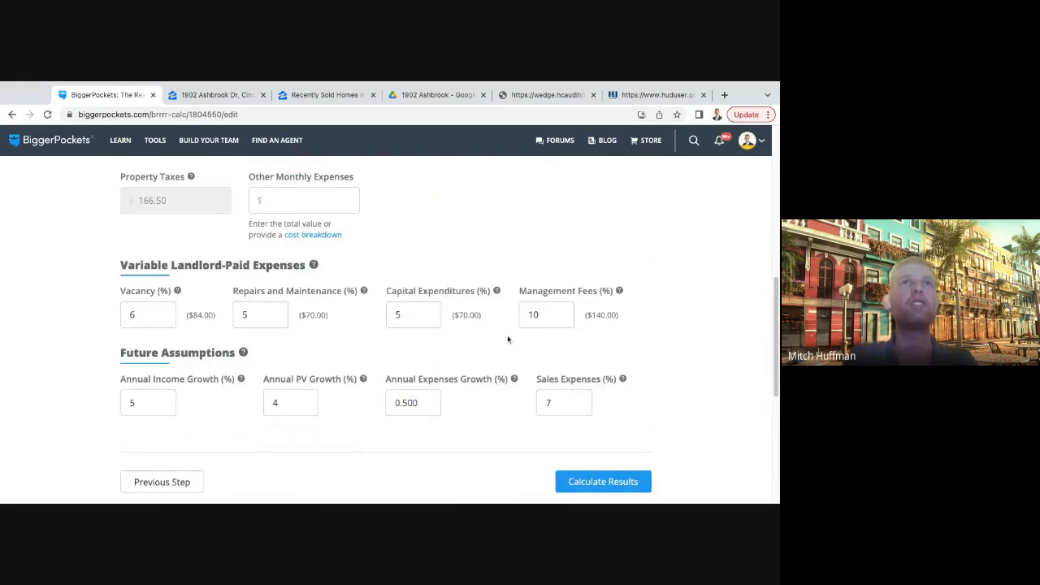
scroll(609, 235, up, 2)
click(609, 234)
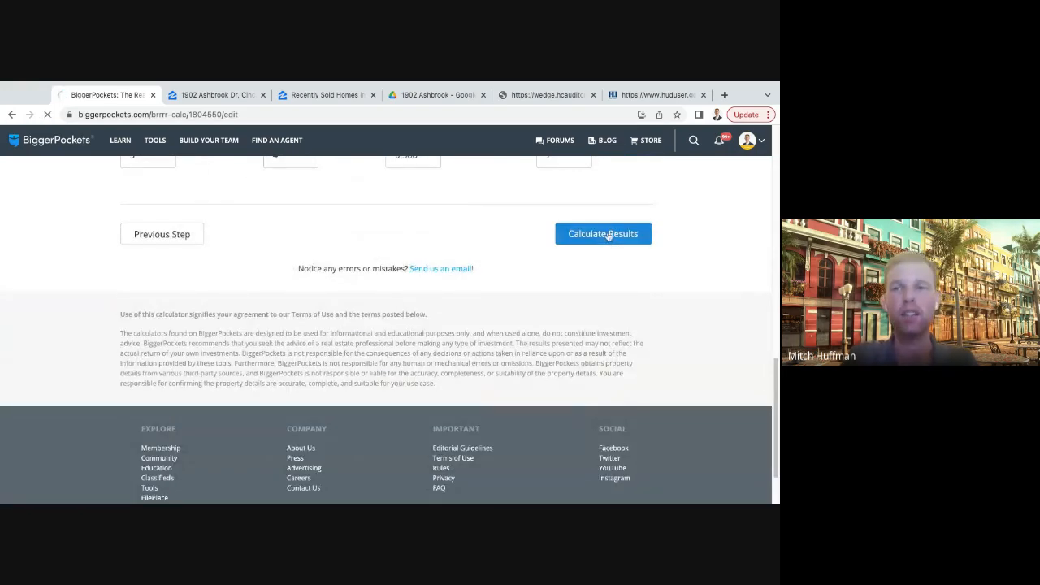
scroll(451, 324, down, 4)
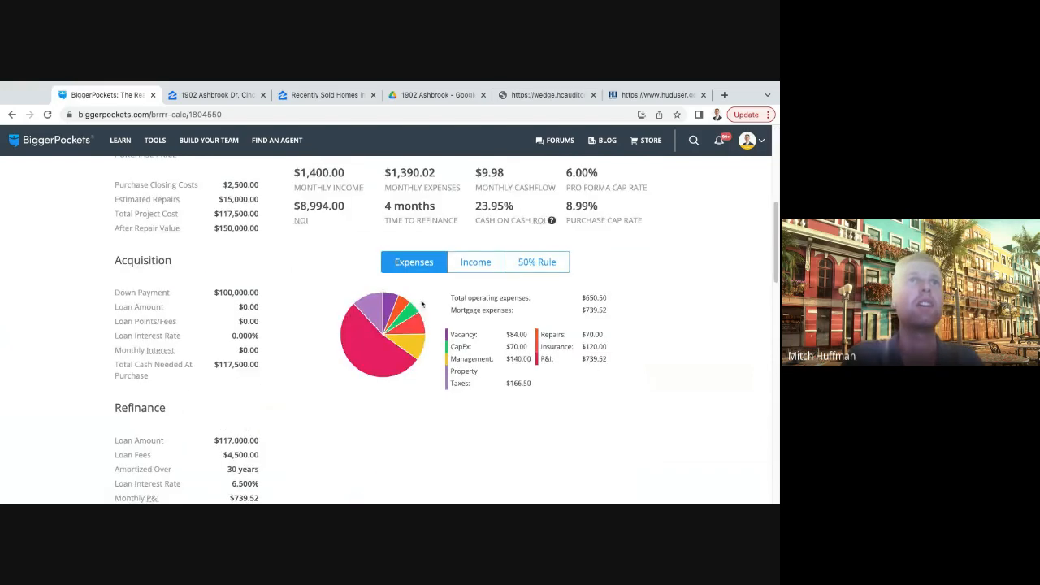
scroll(376, 294, up, 2)
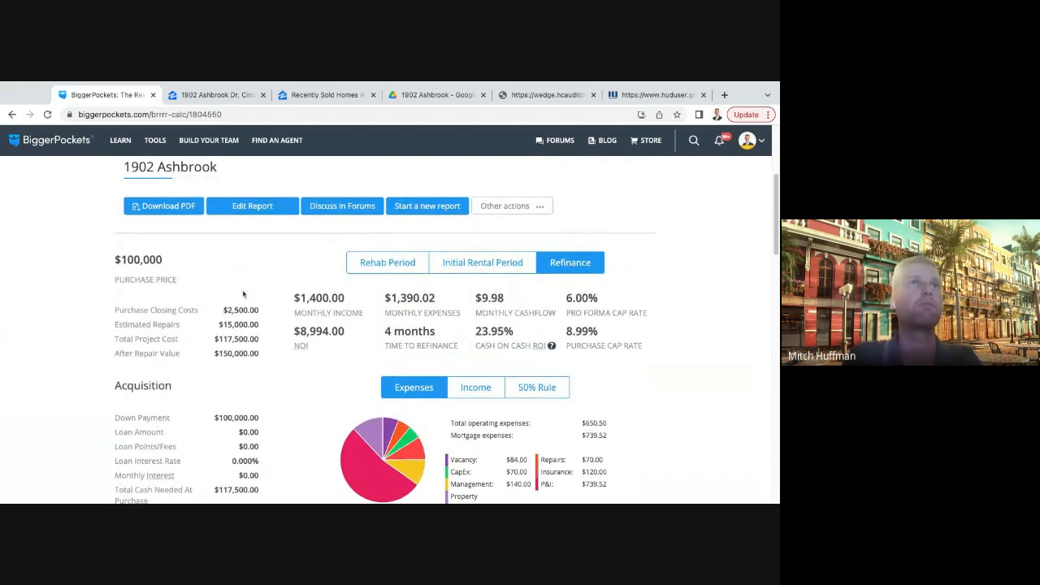
scroll(260, 298, up, 2)
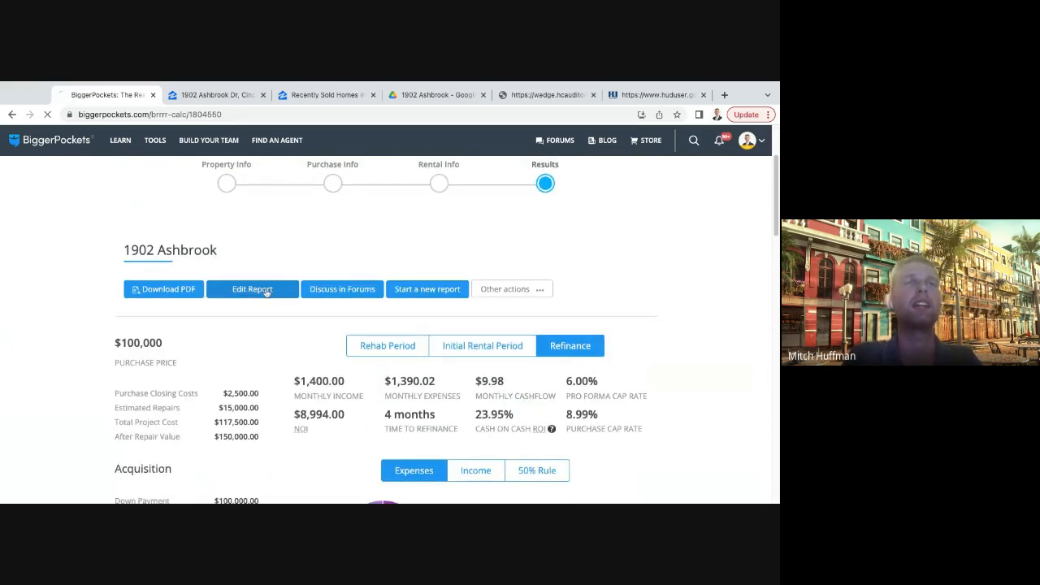
click(267, 290)
scroll(382, 362, down, 10)
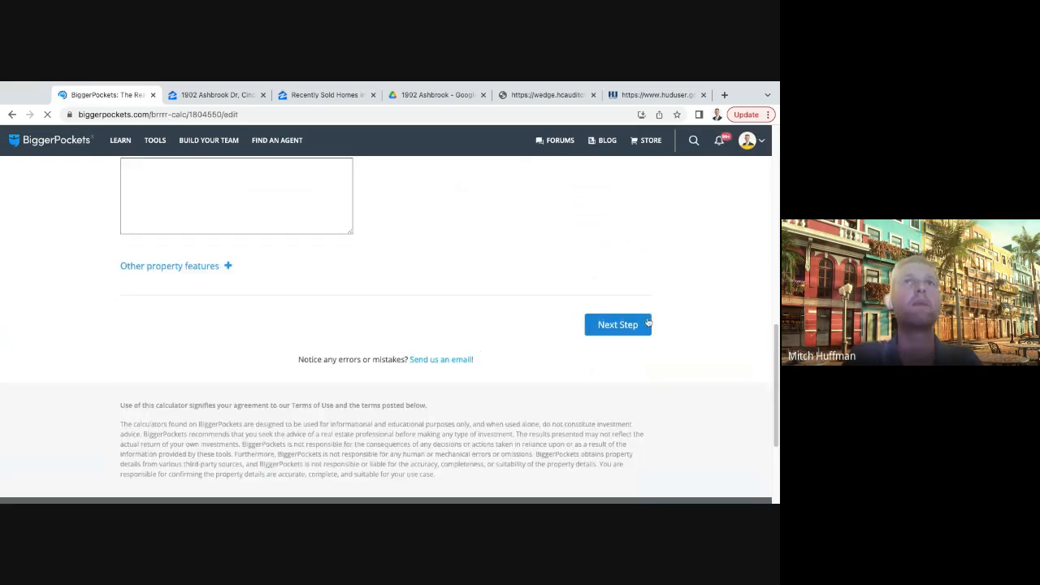
click(598, 325)
- Review the purchase price, after repair value, closing and repair costs, and the refinance loan amount, rate and fees
scroll(239, 306, down, 1)
scroll(241, 270, up, 1)
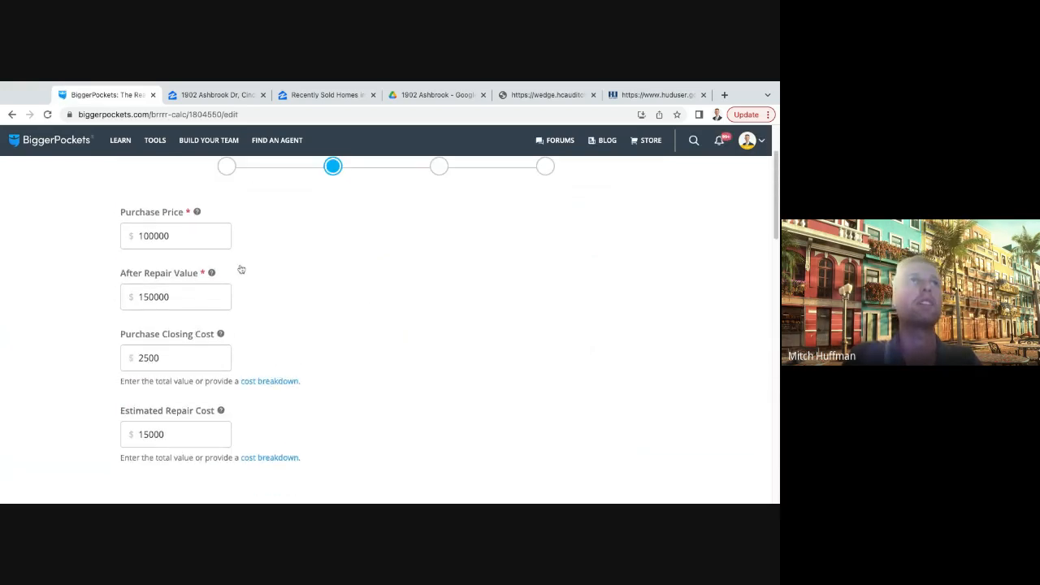
scroll(329, 306, down, 1)
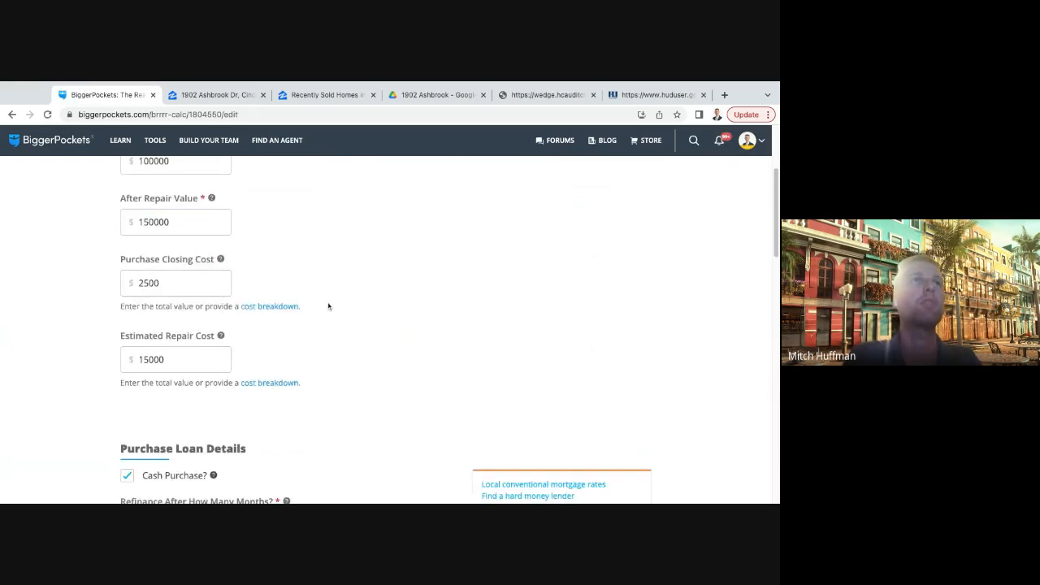
scroll(309, 290, down, 1)
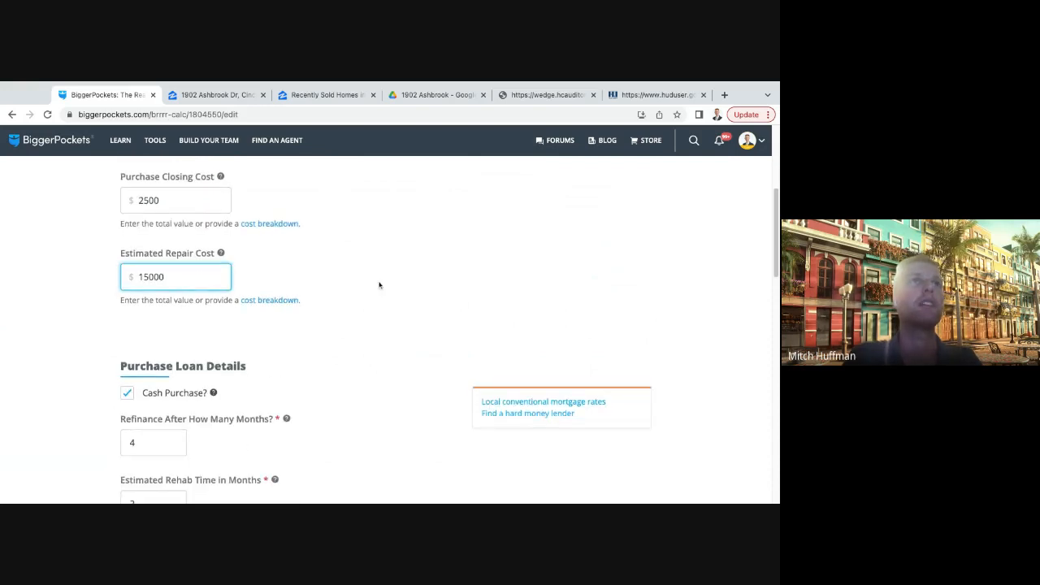
scroll(379, 285, down, 1)
scroll(379, 285, up, 2)
scroll(379, 285, down, 4)
scroll(298, 291, down, 2)
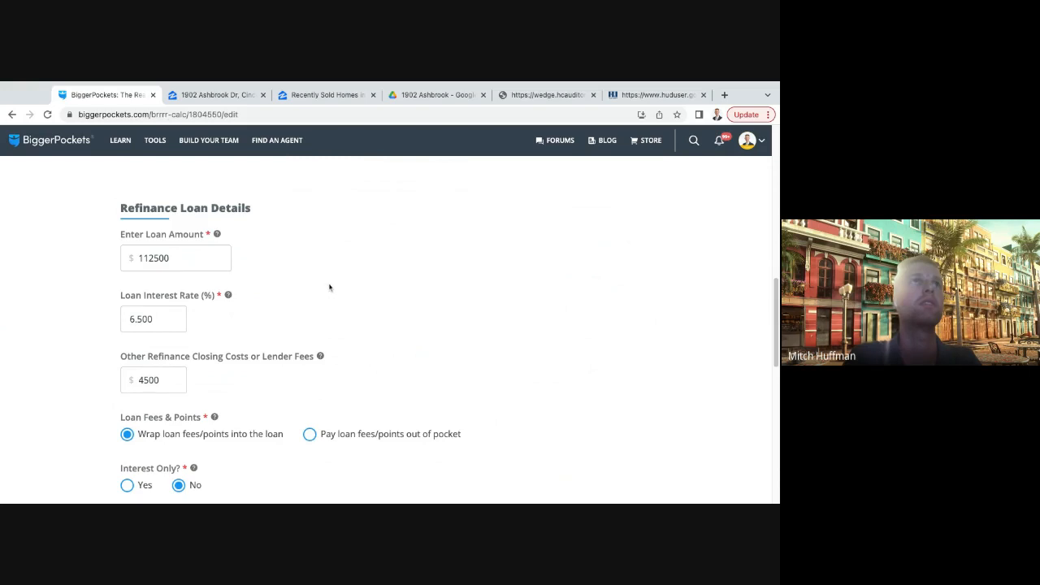
scroll(329, 287, down, 1)
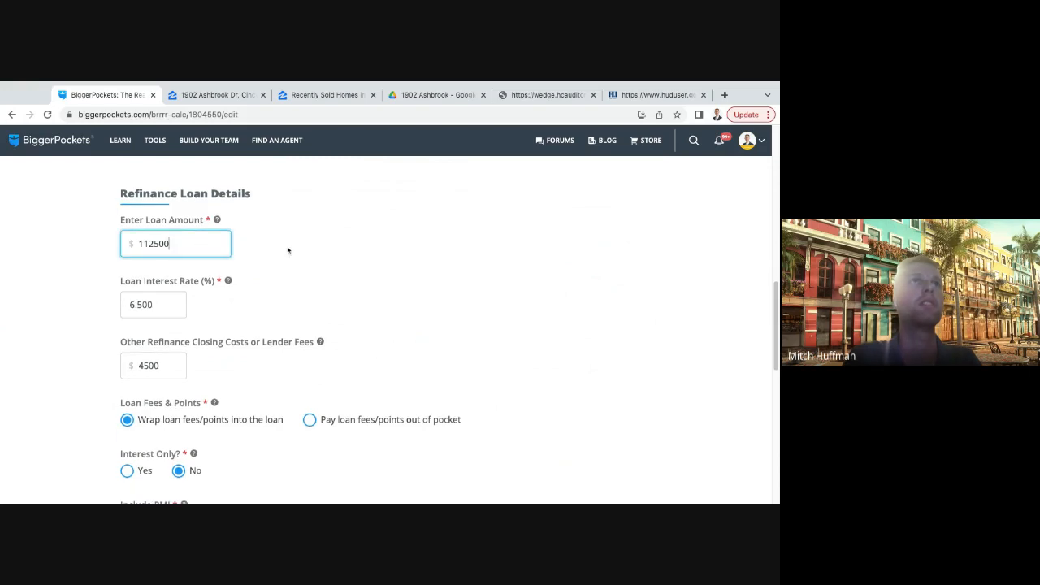
scroll(368, 252, down, 1)
scroll(370, 254, down, 1)
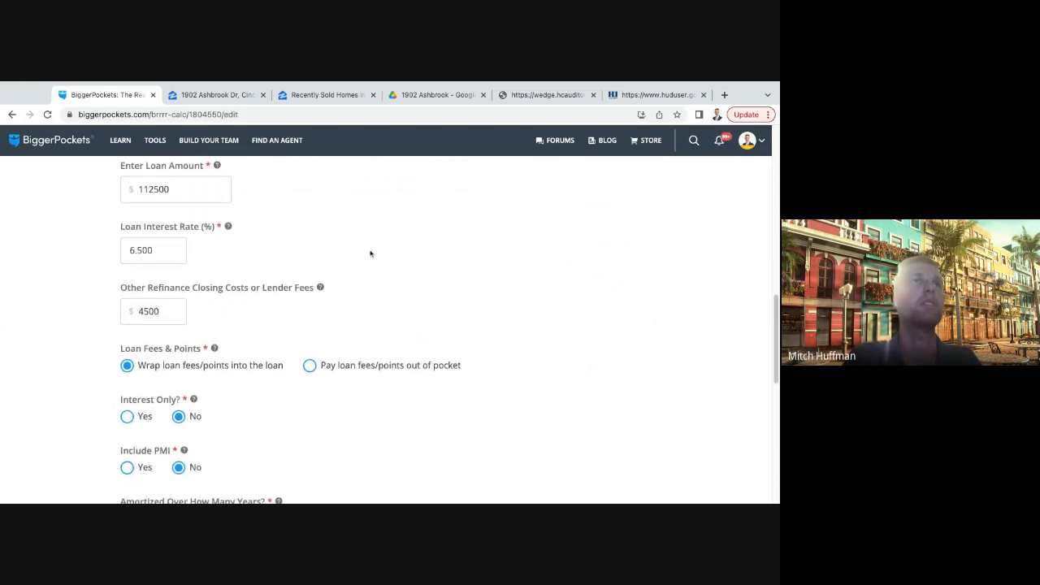
scroll(200, 262, down, 3)
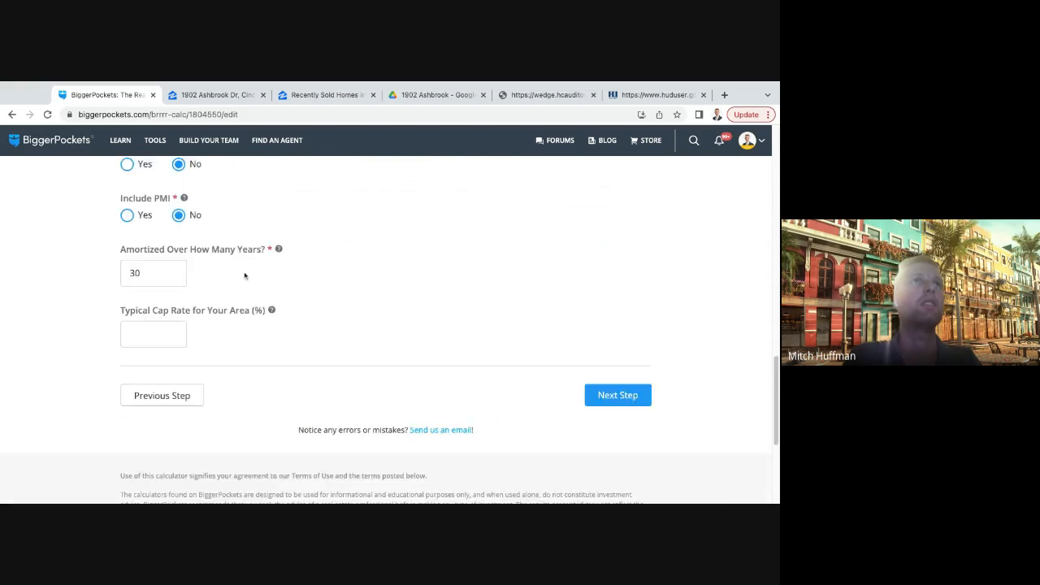
- Advance to the rental information and recalculate the report with its existing expense and growth assumptions
click(603, 392)
scroll(511, 360, down, 5)
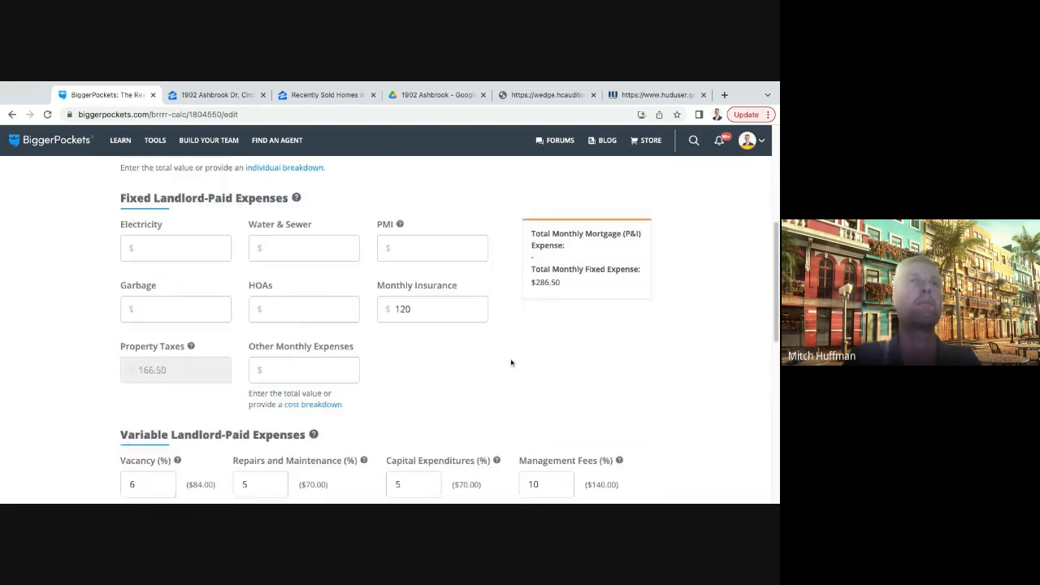
click(603, 428)
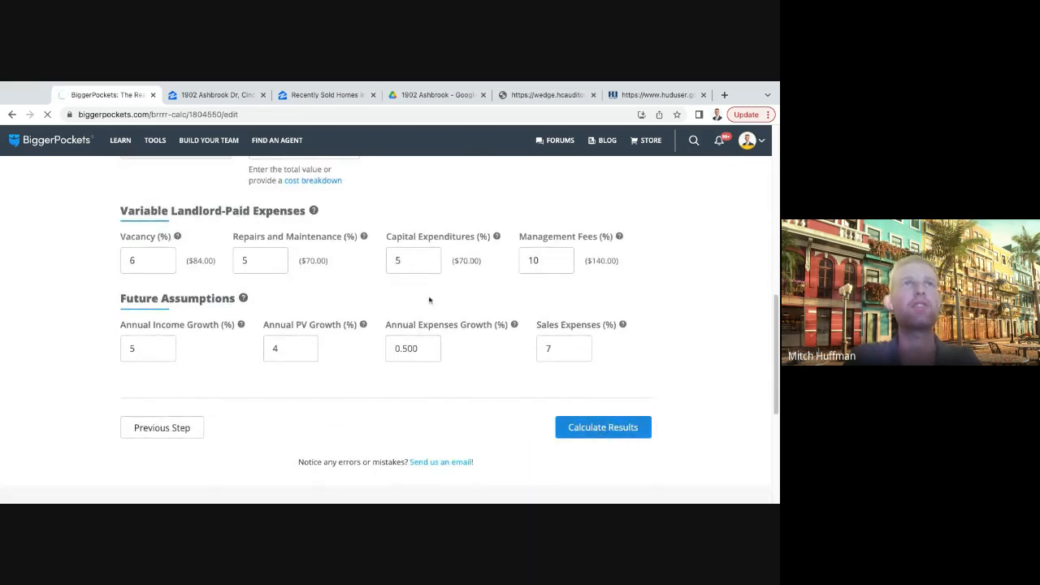
- Examine the recalculated refinance-period monthly cash flow and the total cash invested after refinancing
scroll(429, 360, down, 4)
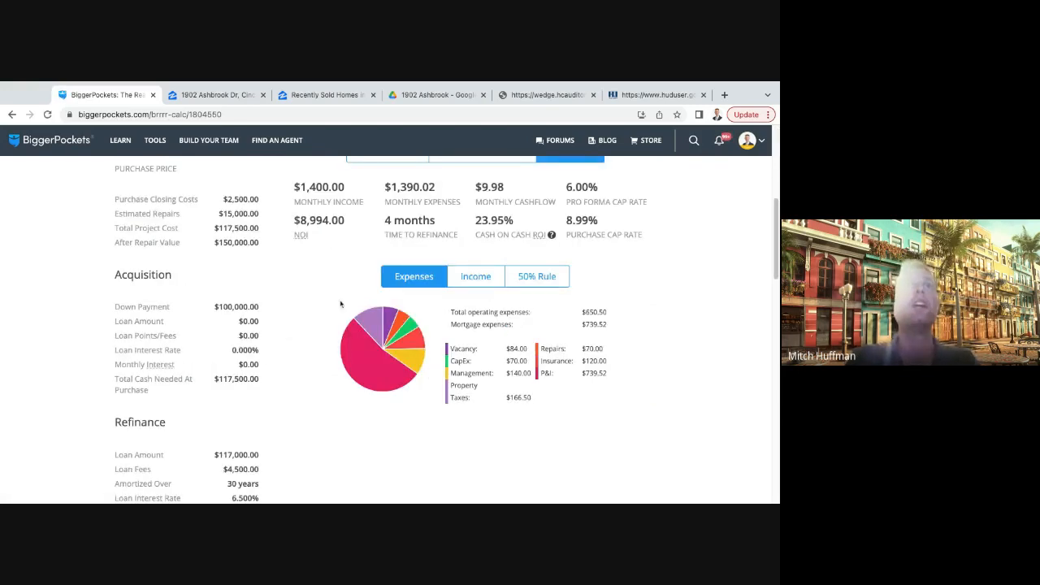
scroll(421, 273, up, 1)
triple_click(472, 266)
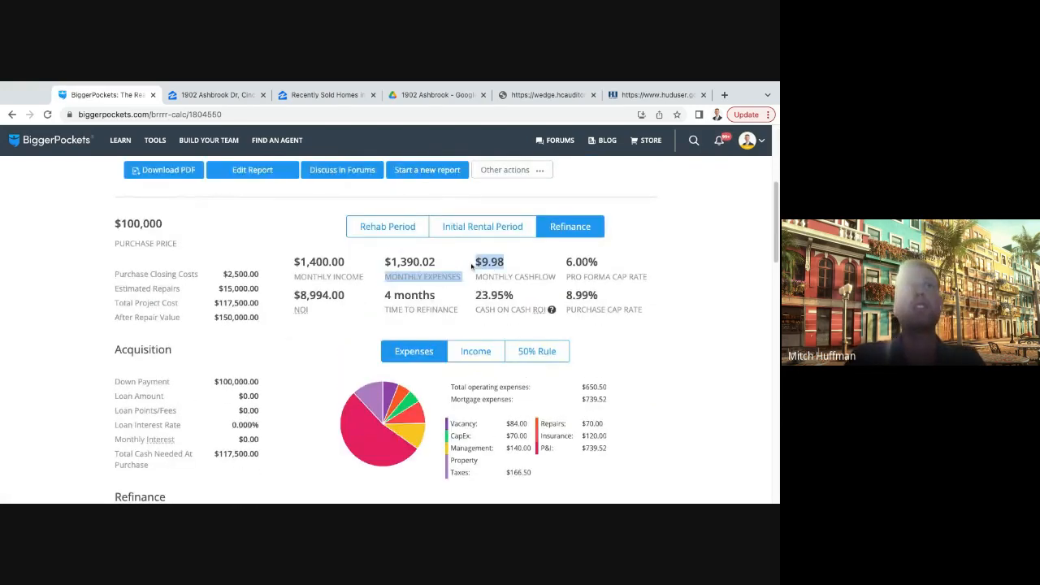
click(518, 272)
scroll(294, 324, down, 1)
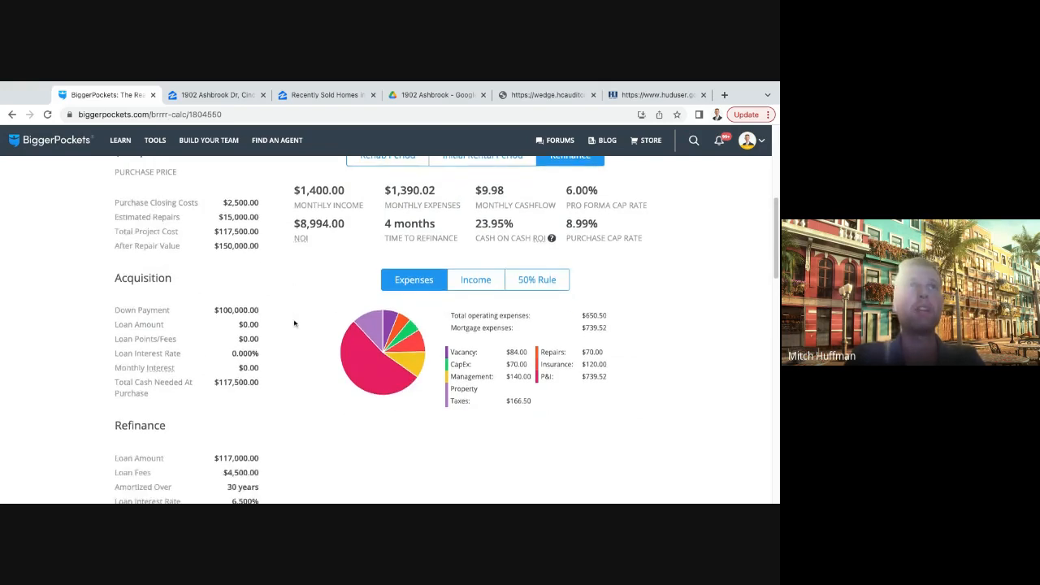
scroll(298, 323, down, 1)
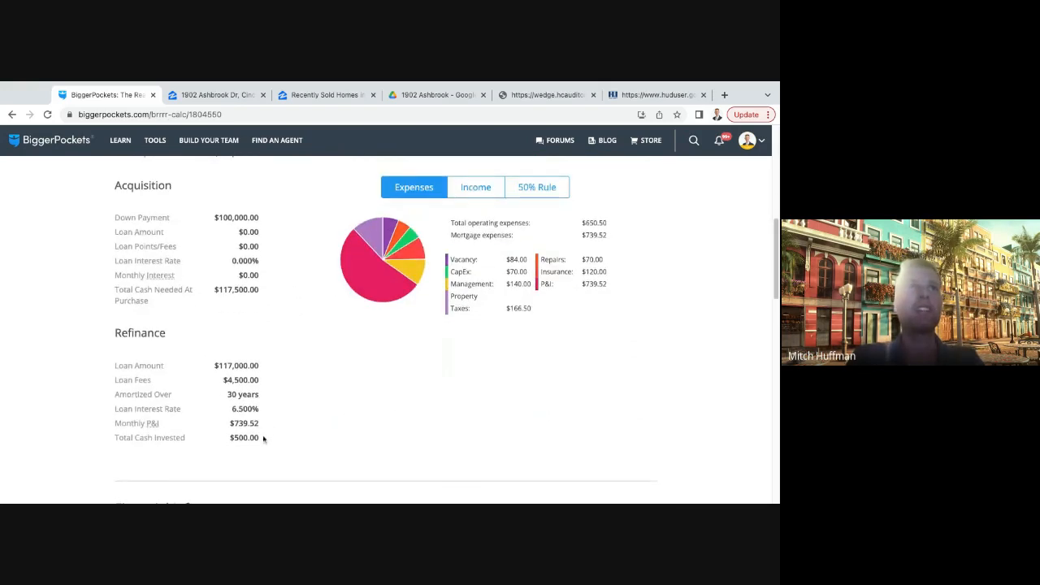
drag(263, 438, 224, 442)
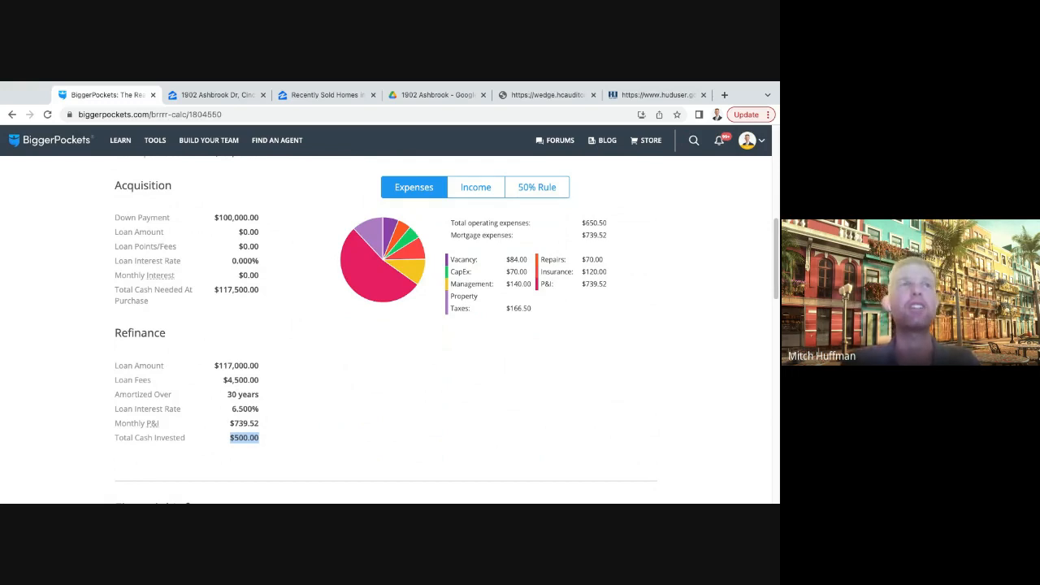
- Compare the cash on cash ROI with the monthly cash flow and the total cash invested in the refinance
scroll(436, 363, up, 2)
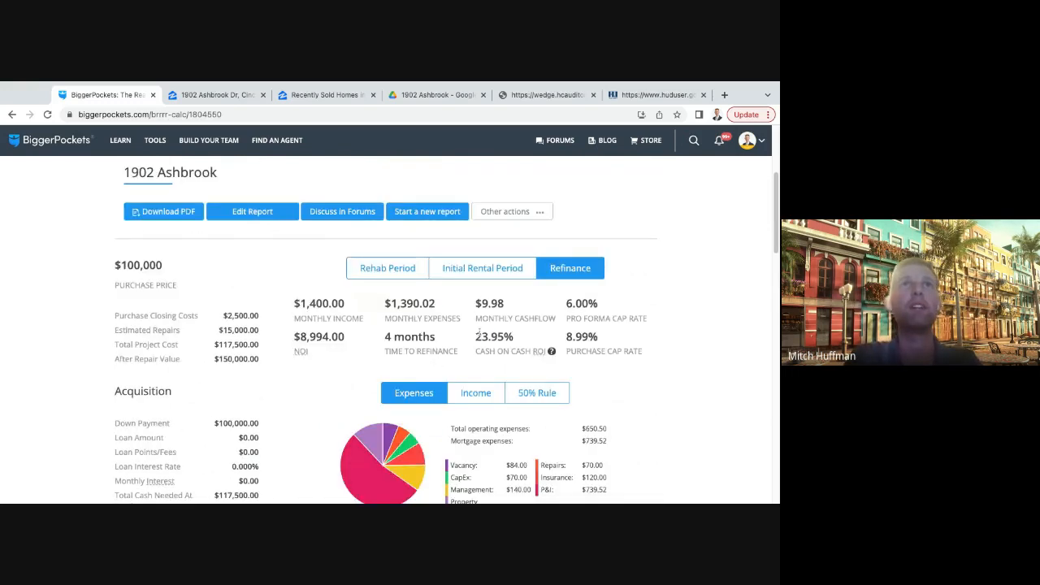
mouse_move(478, 334)
mouse_down()
mouse_move(522, 343)
mouse_move(474, 342)
mouse_up()
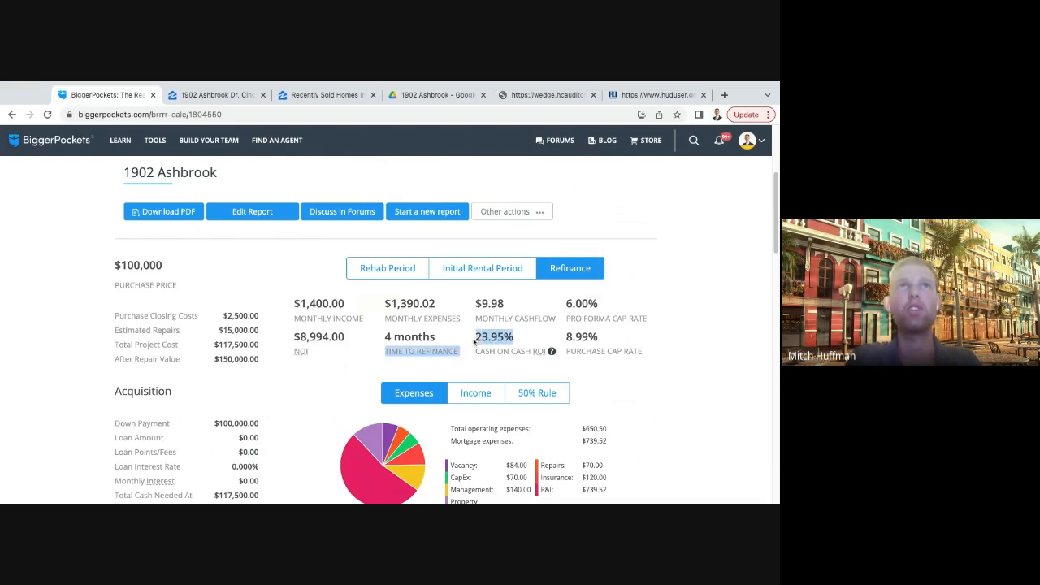
click(528, 337)
triple_click(516, 339)
click(514, 309)
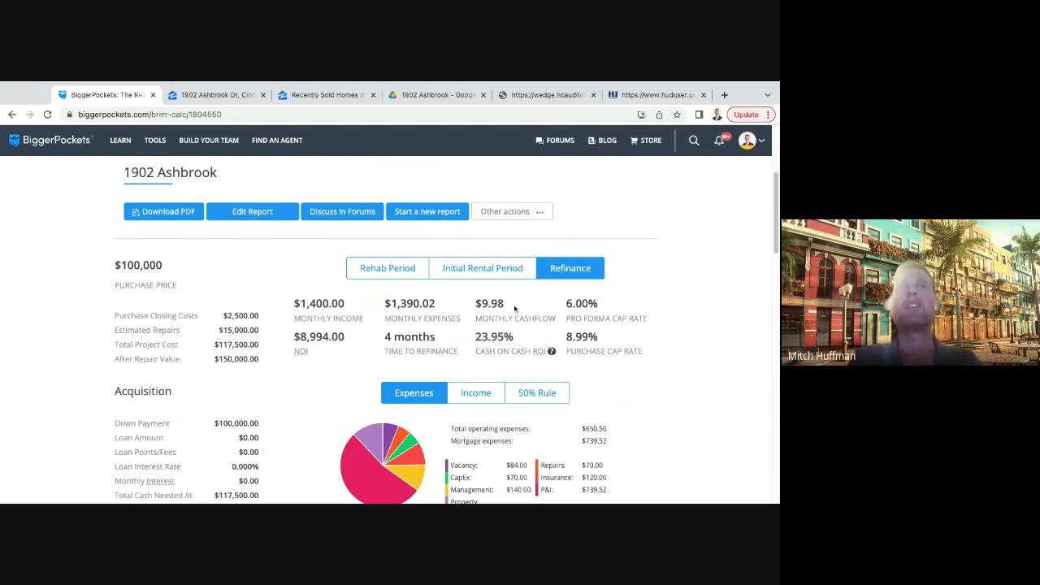
double_click(513, 306)
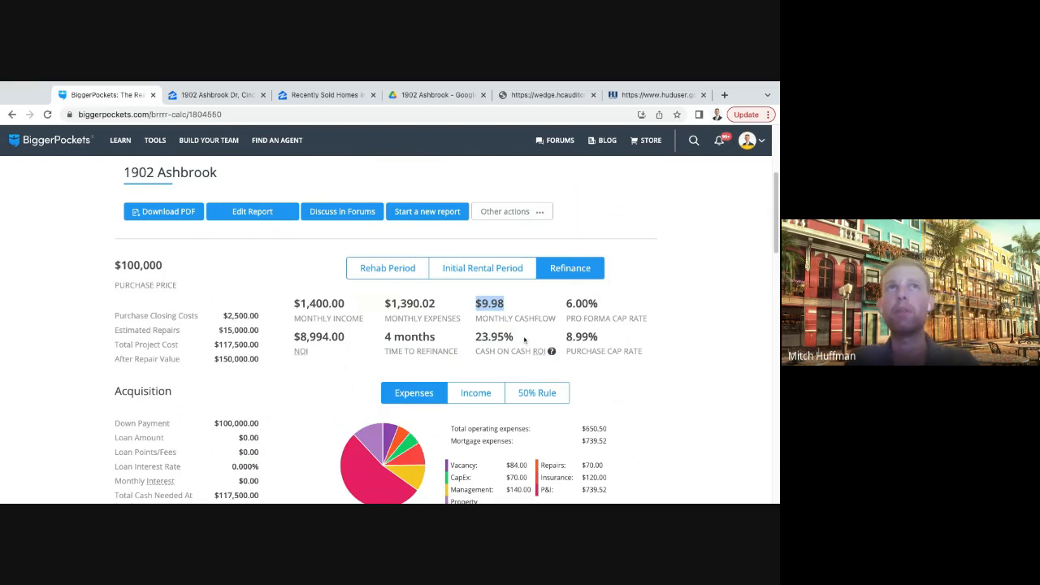
scroll(525, 341, down, 1)
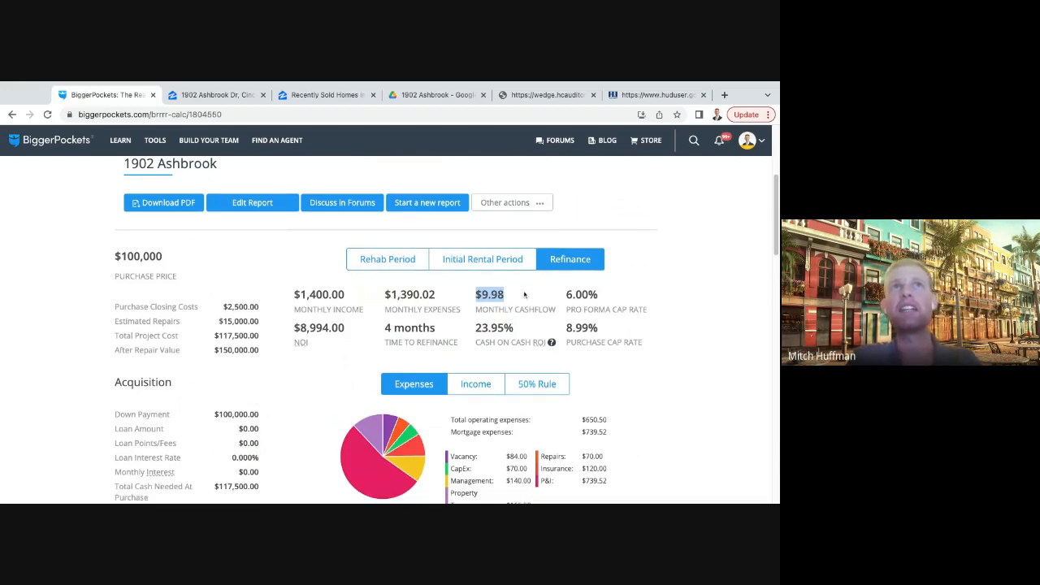
scroll(524, 295, down, 3)
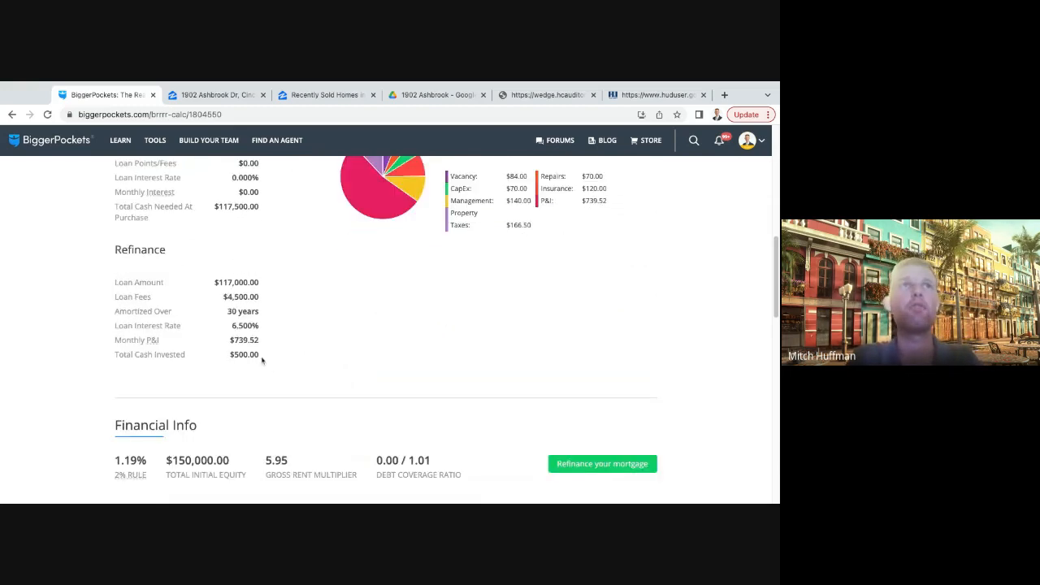
double_click(262, 360)
click(369, 352)
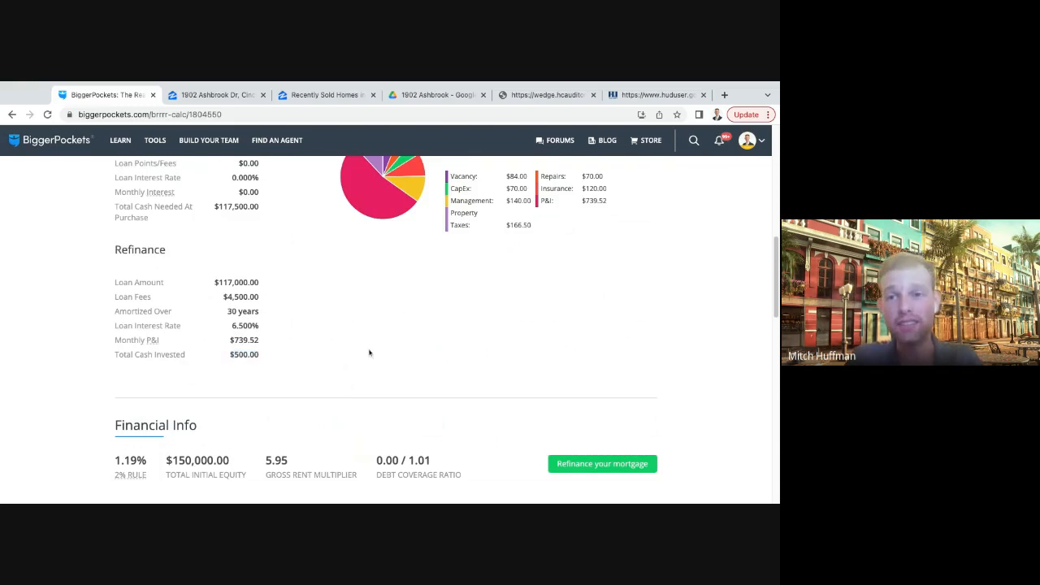
- Compare the property's after repair value with the refinance loan amount in the report
scroll(407, 353, up, 3)
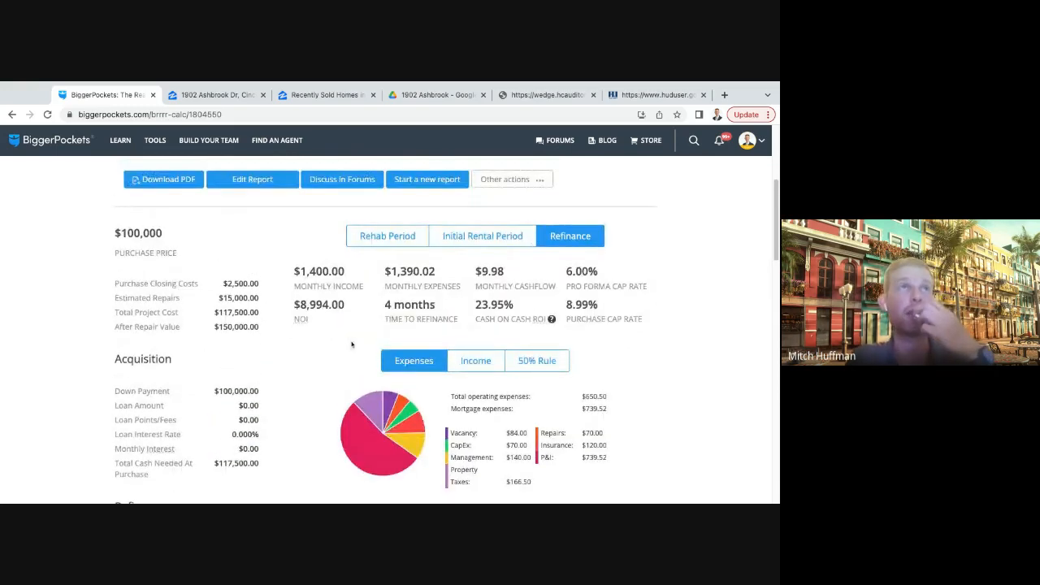
double_click(259, 327)
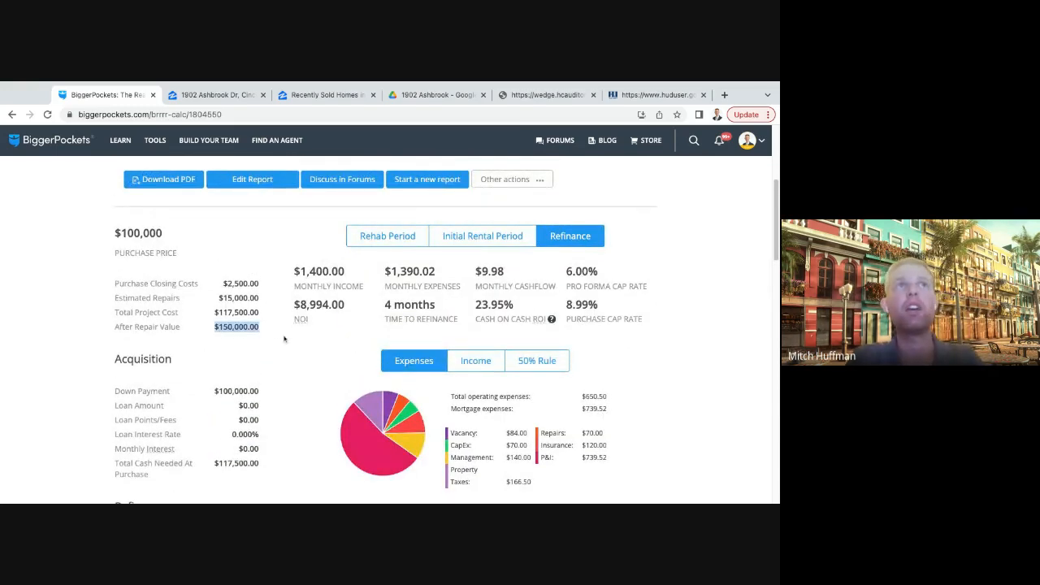
click(284, 339)
scroll(274, 359, down, 3)
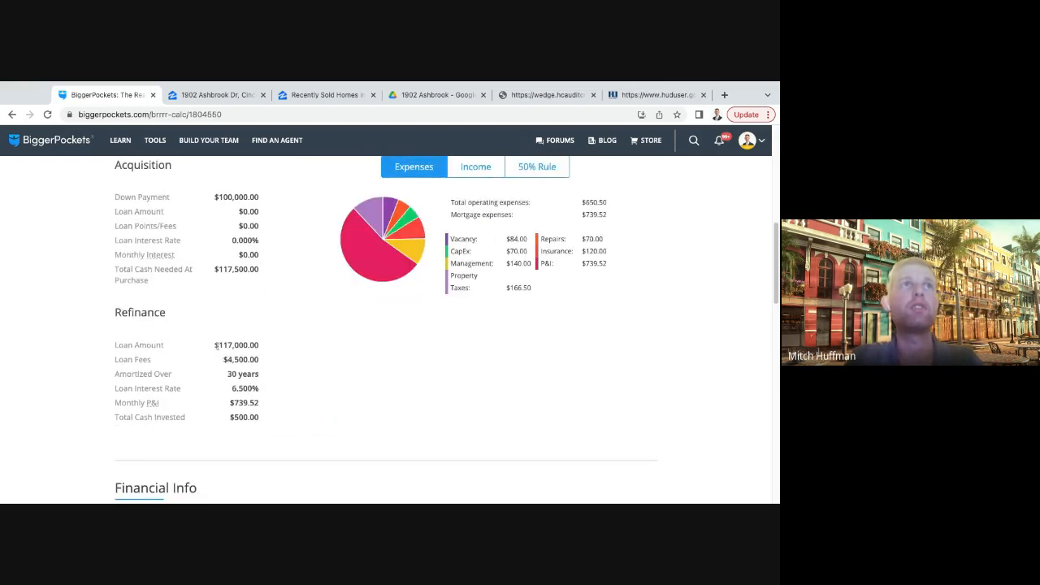
drag(216, 345, 265, 348)
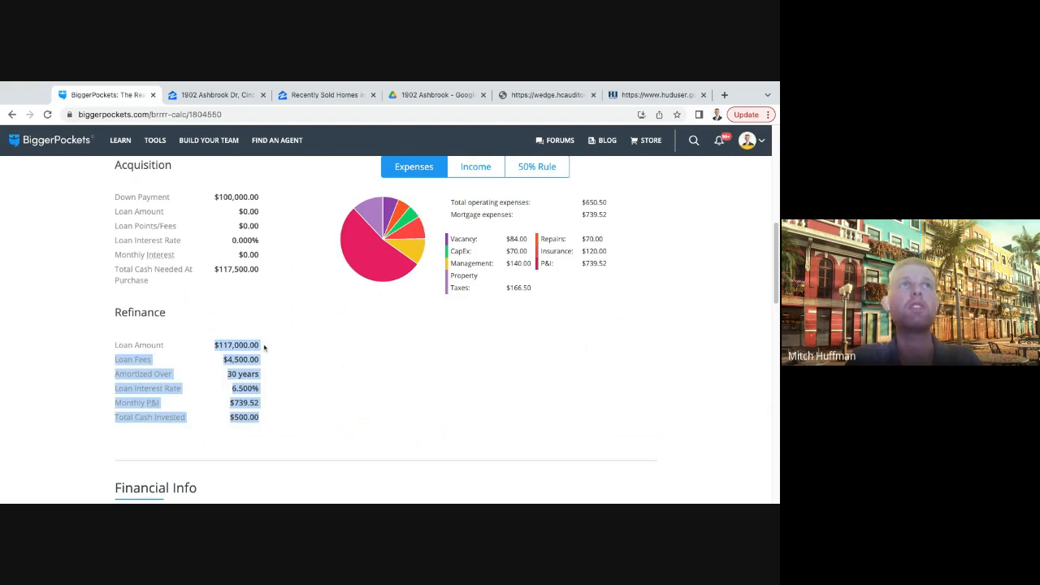
click(313, 354)
- Open the calculated report for editing again and continue to the purchase information
scroll(366, 372, up, 2)
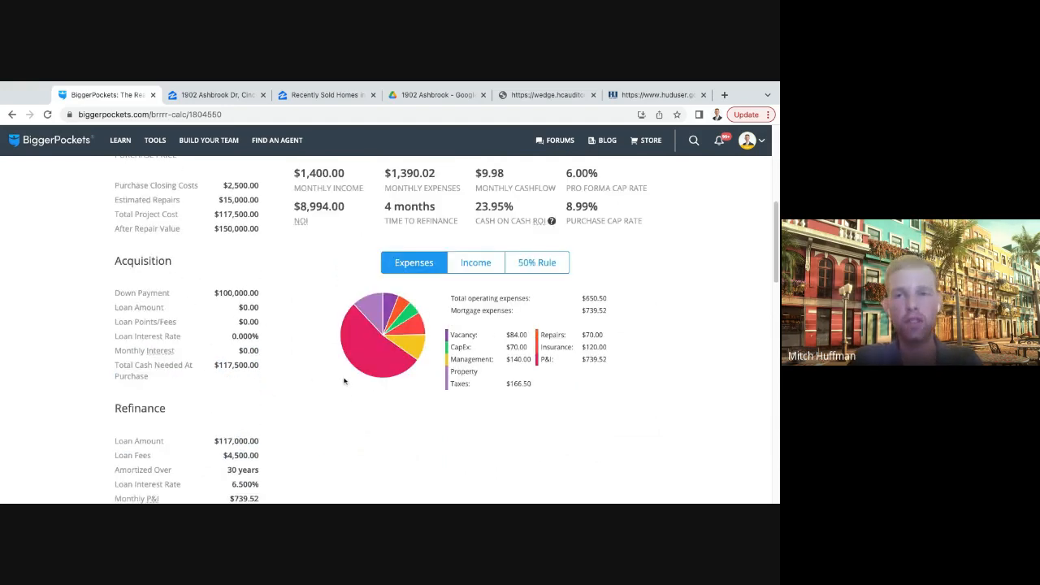
scroll(340, 384, up, 5)
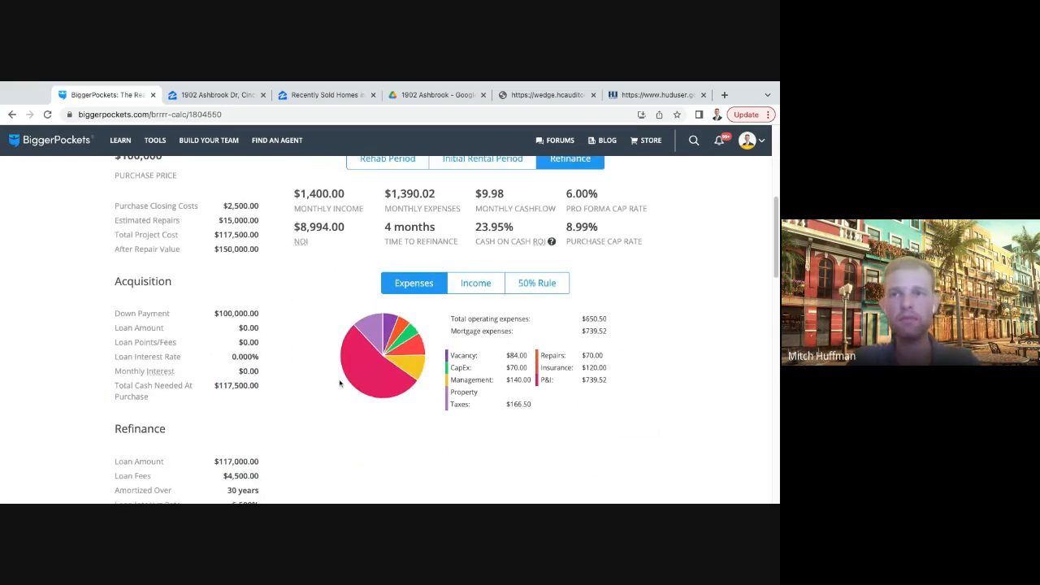
scroll(340, 383, up, 1)
scroll(256, 369, down, 2)
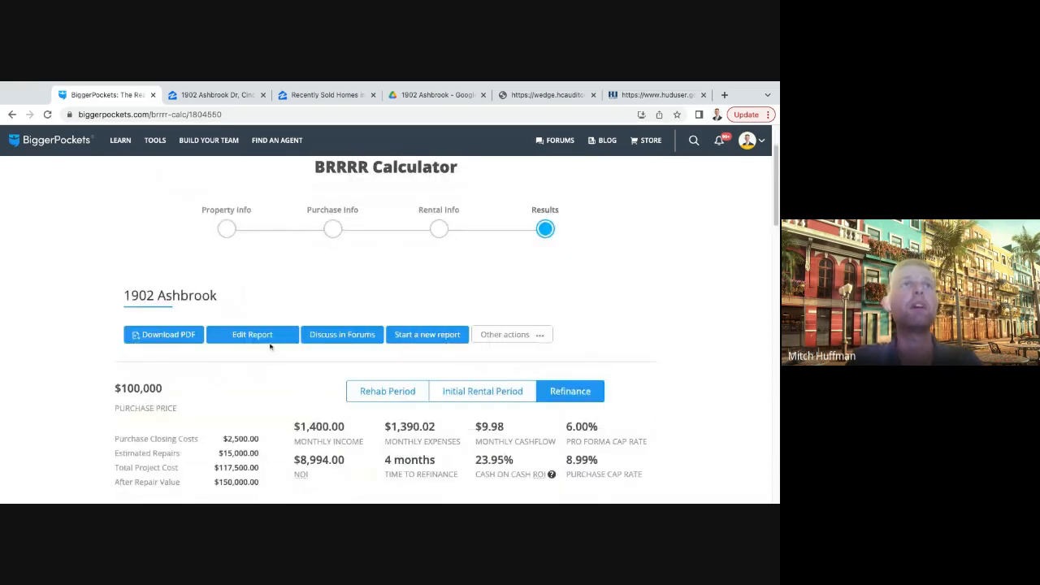
click(265, 340)
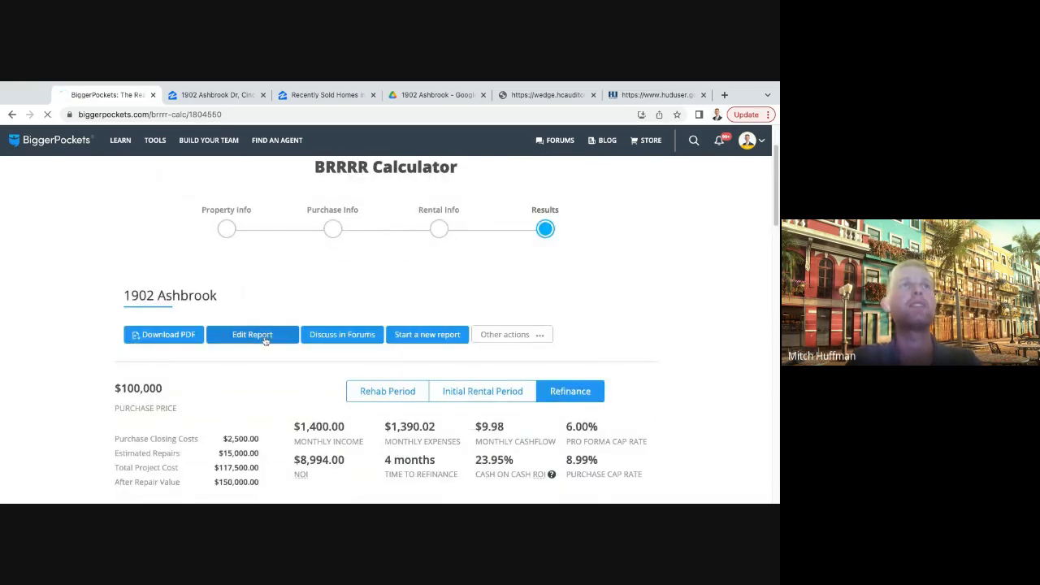
scroll(420, 350, down, 10)
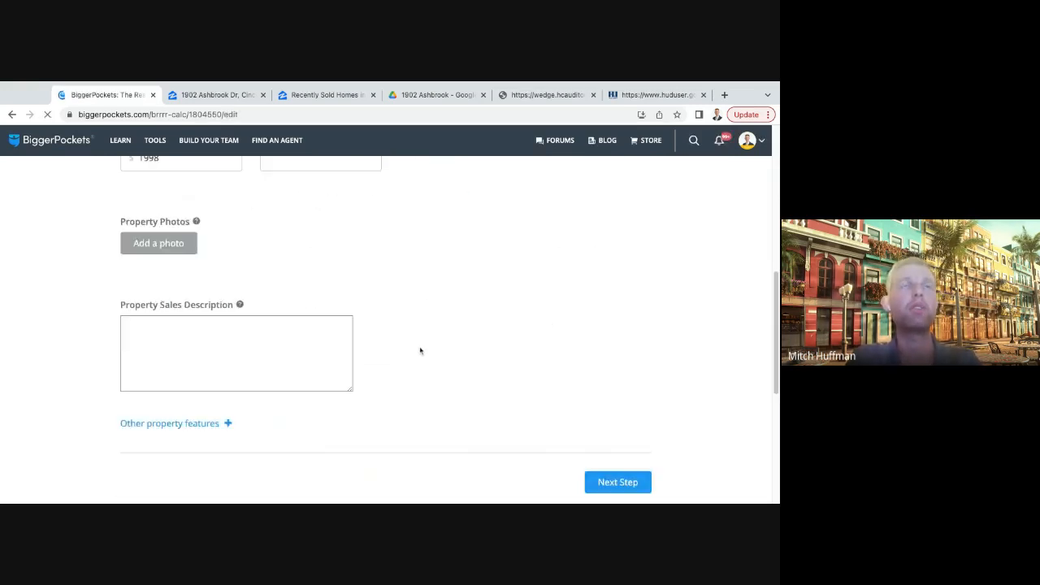
scroll(648, 304, down, 4)
scroll(643, 307, up, 3)
click(618, 392)
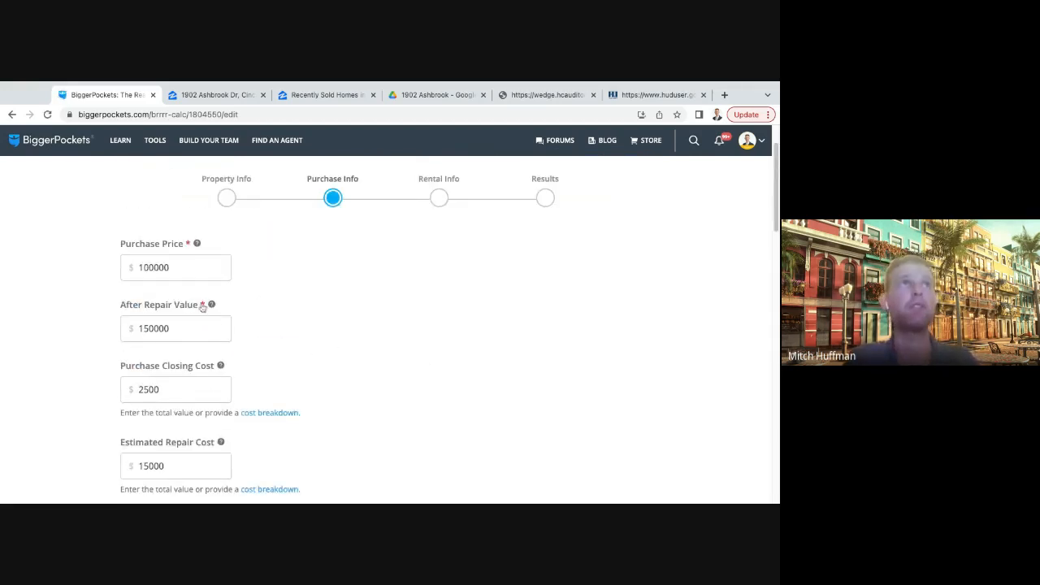
- Set both the purchase price and the after repair value to 124800
click(194, 274)
double_click(194, 274)
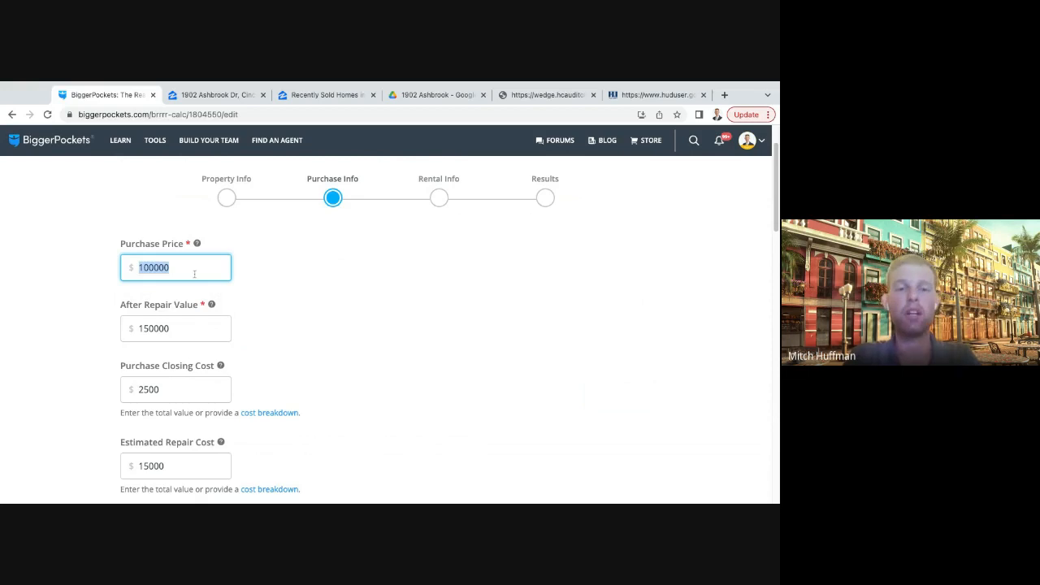
text(124)
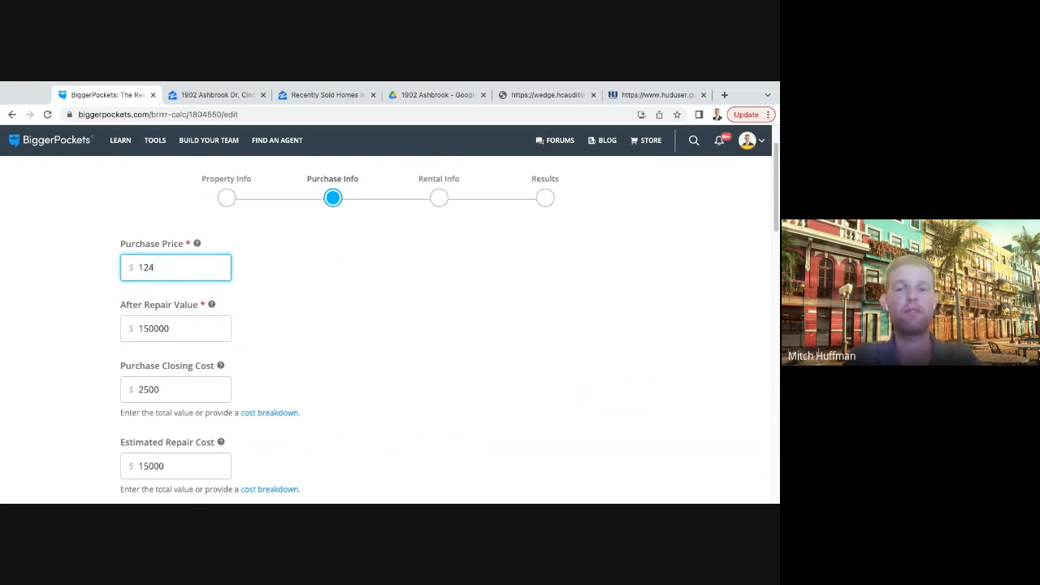
text(800)
double_click(179, 330)
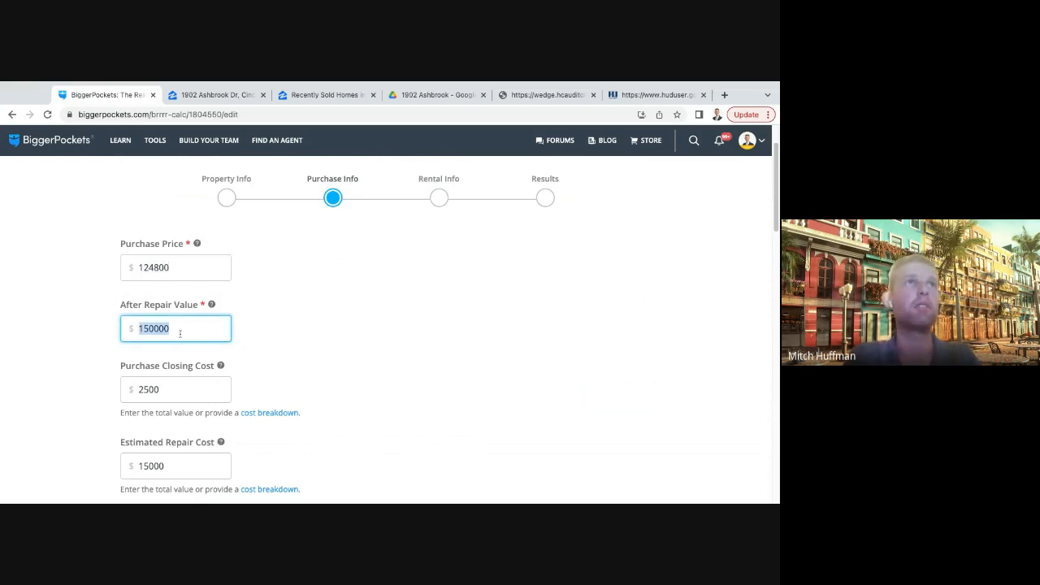
text(124800)
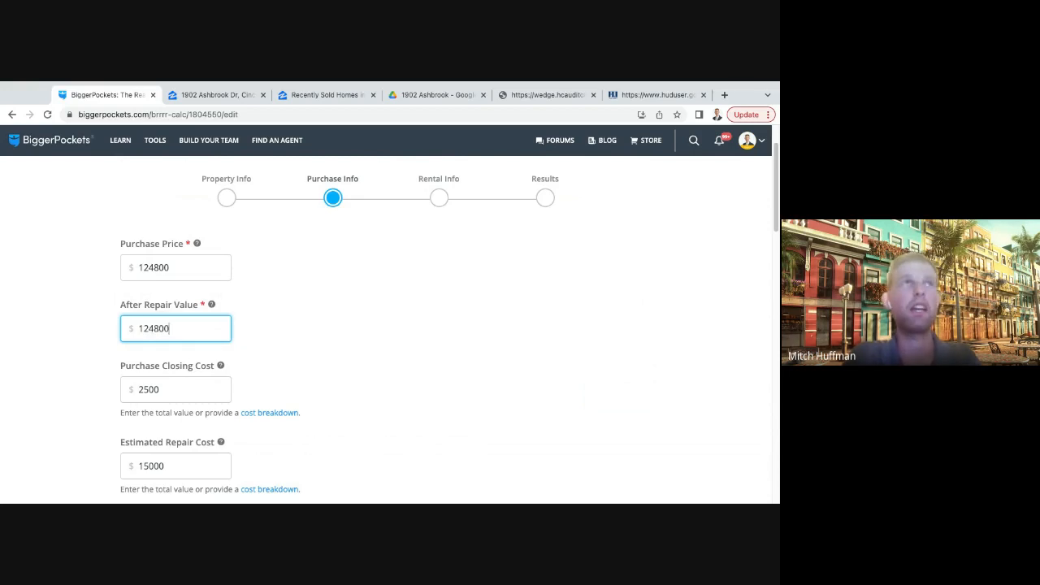
key(Tab)
- Set the estimated repair cost to 10000 in the purchase information
scroll(336, 369, down, 2)
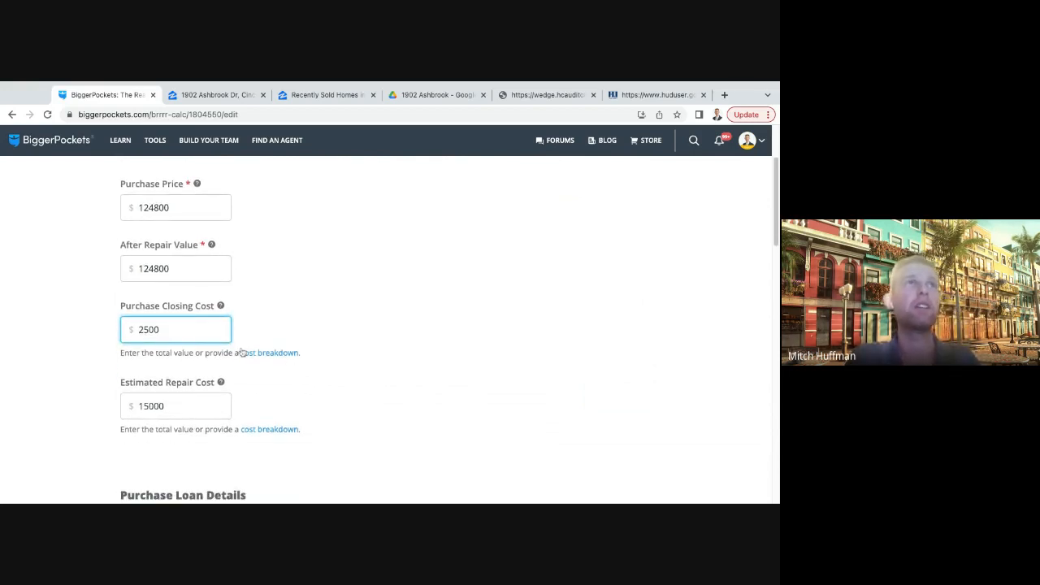
scroll(302, 366, down, 1)
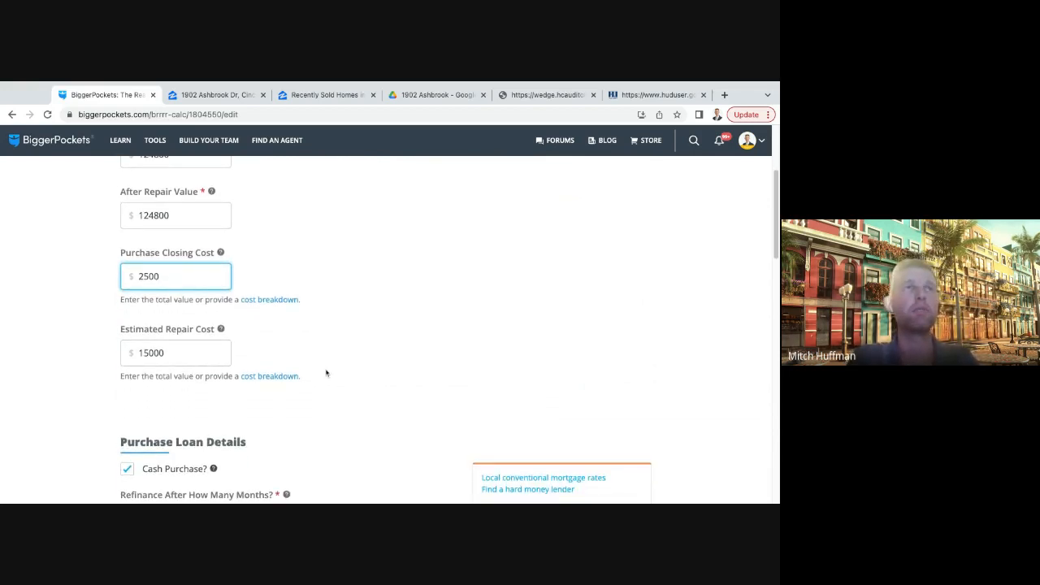
scroll(326, 373, down, 1)
scroll(167, 329, down, 1)
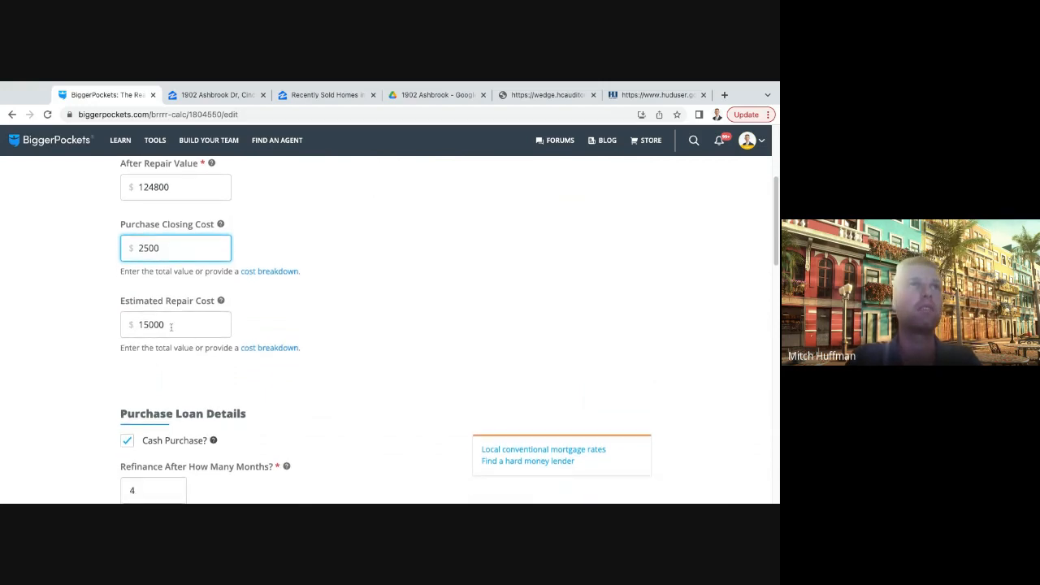
double_click(165, 324)
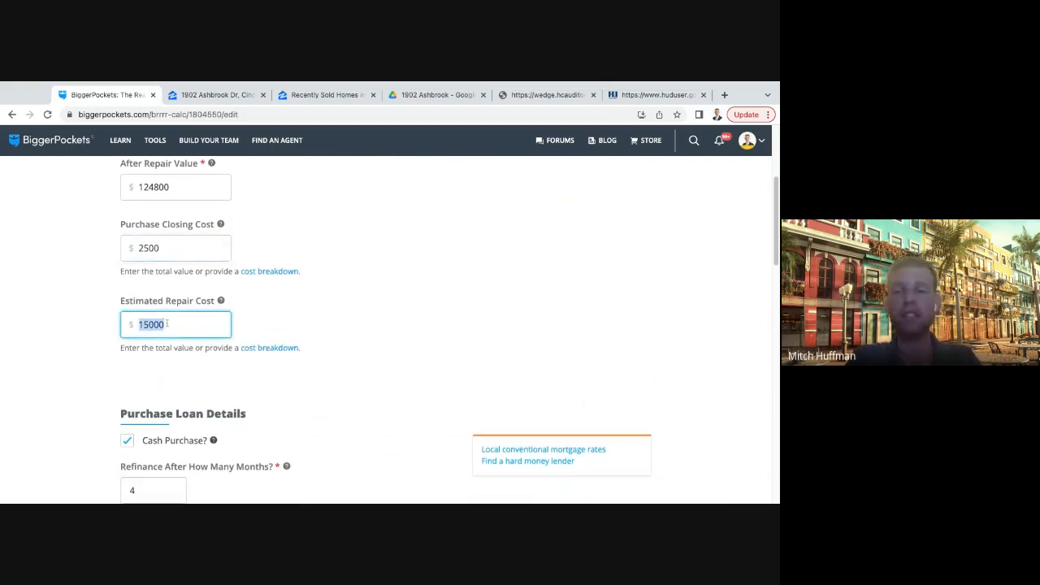
key(BackSpace)
key(BackSpace)
scroll(455, 334, down, 1)
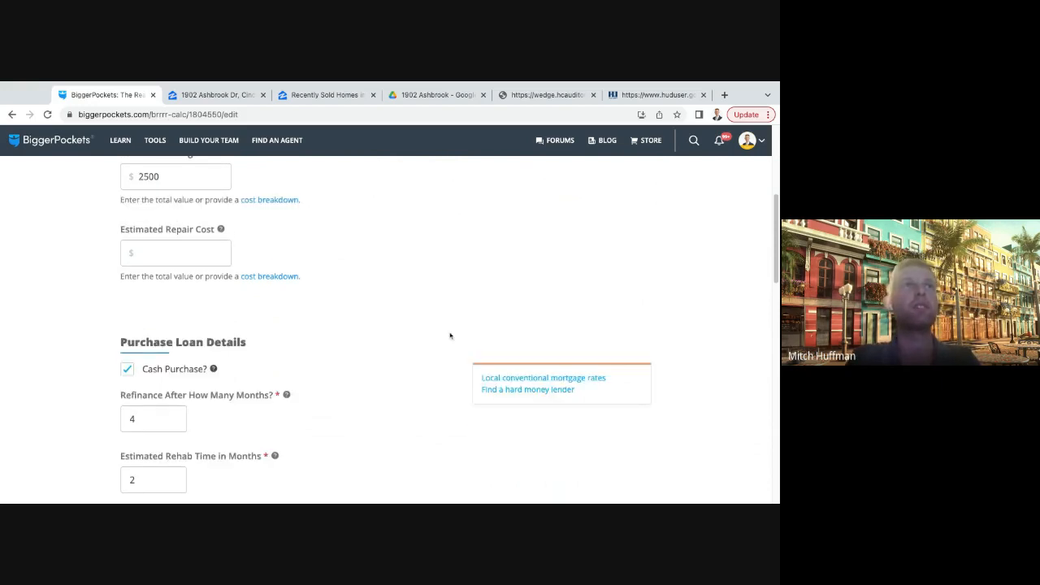
scroll(451, 334, up, 1)
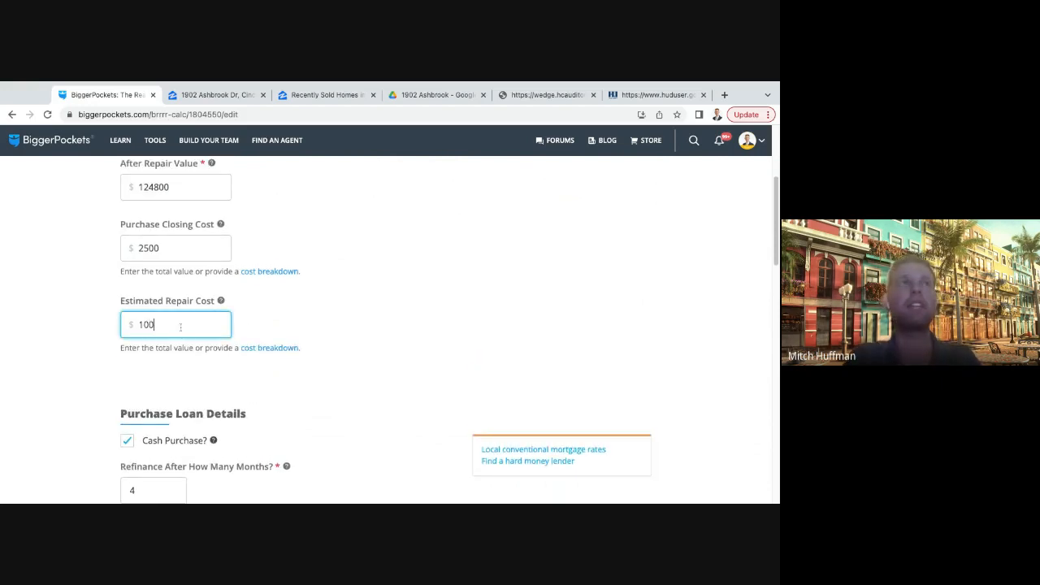
click(420, 333)
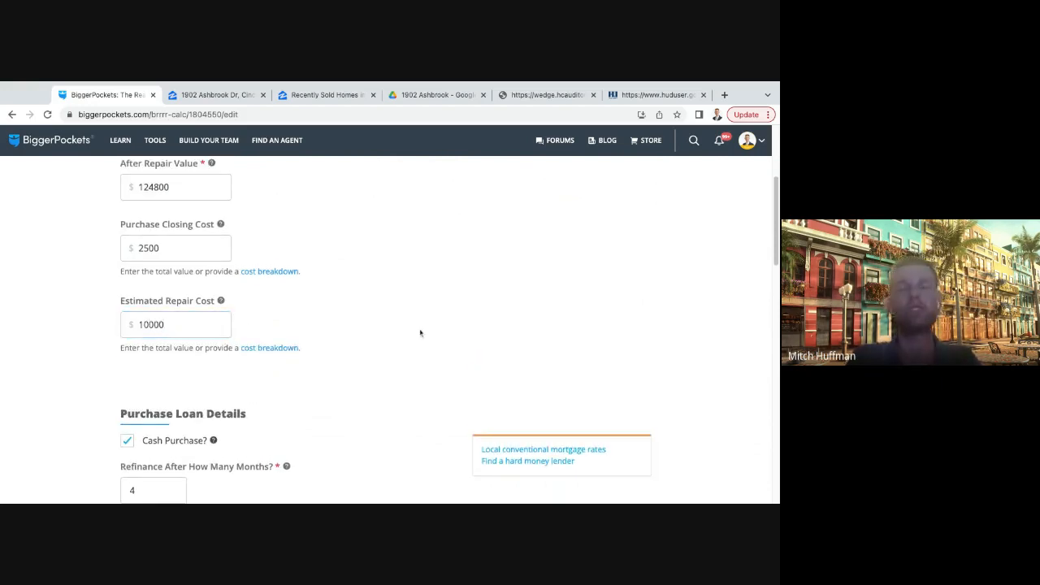
- Set the refinance loan amount to 93600
scroll(420, 330, down, 3)
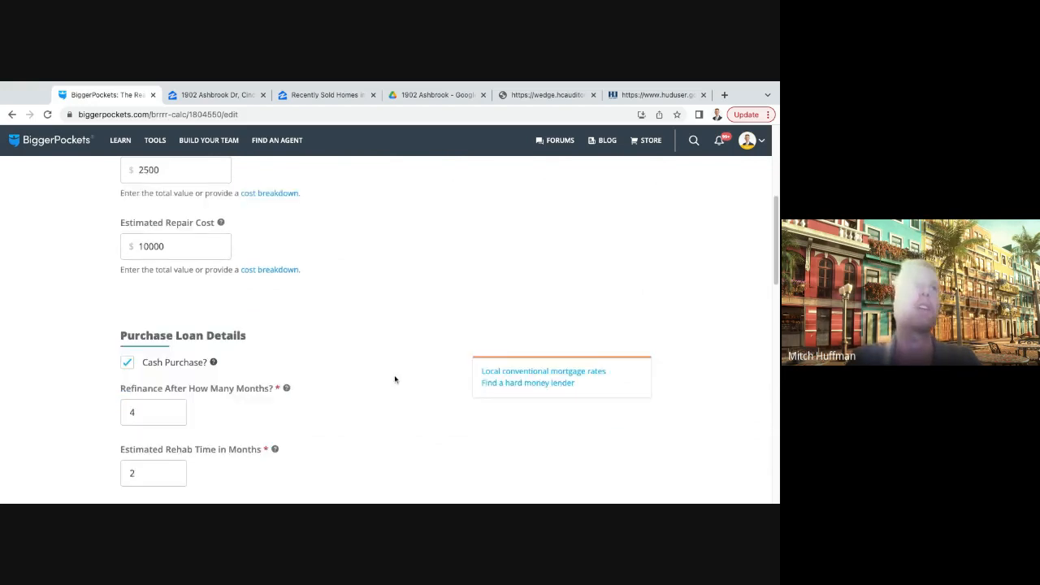
scroll(269, 362, down, 1)
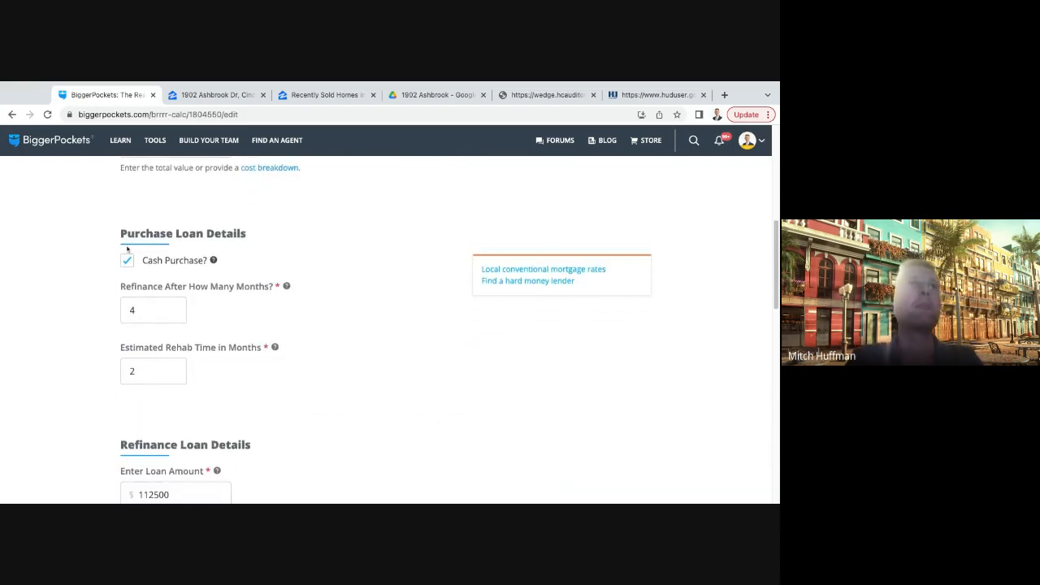
scroll(268, 325, down, 3)
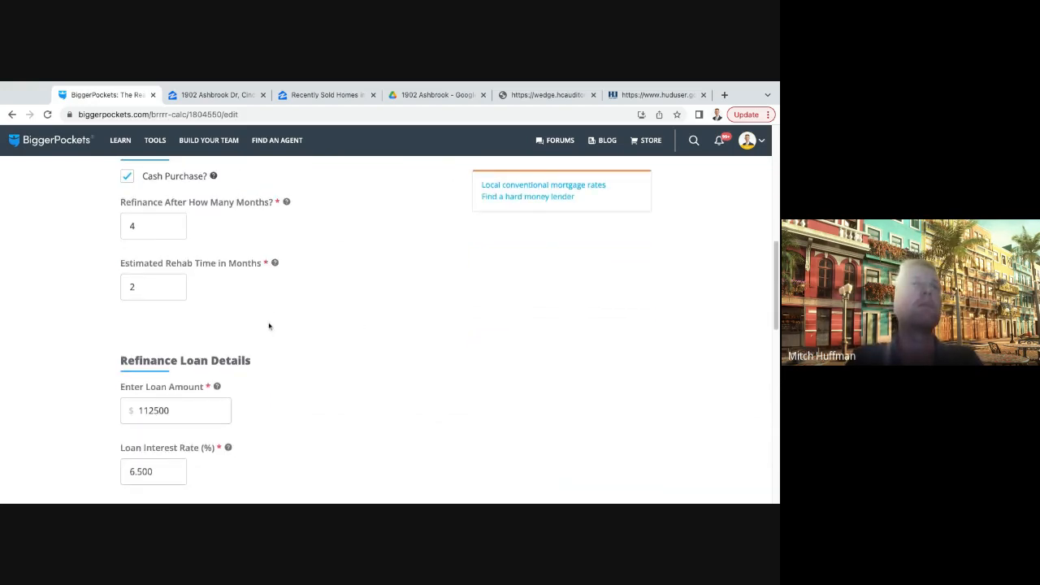
scroll(336, 323, down, 2)
double_click(180, 263)
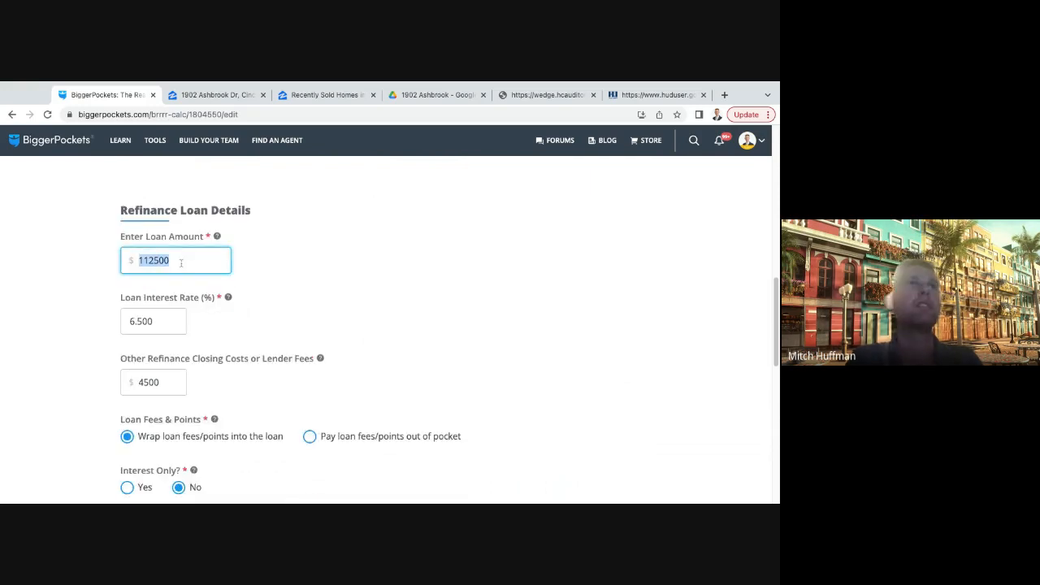
scroll(273, 281, up, 2)
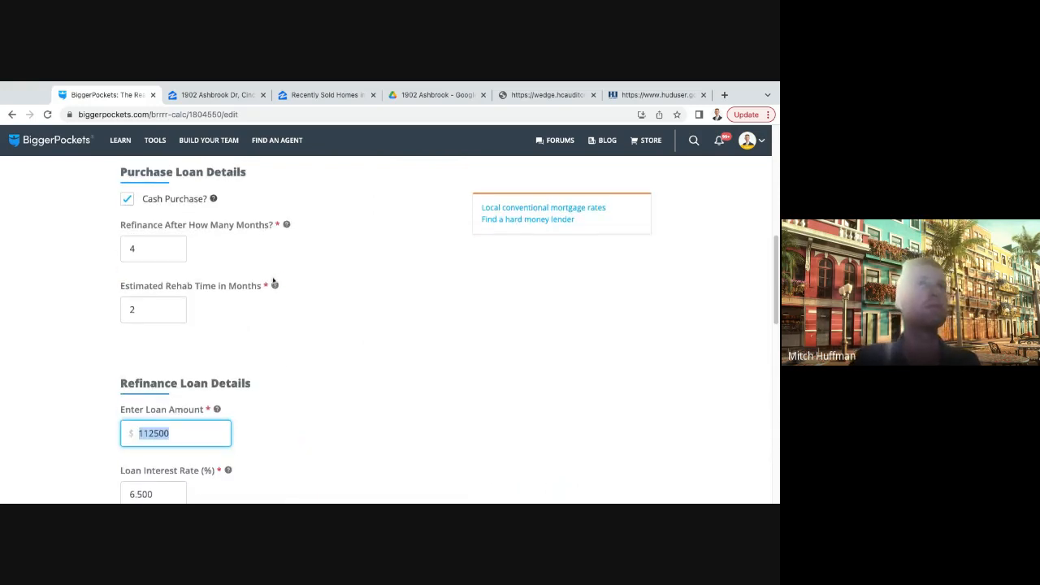
scroll(307, 294, down, 2)
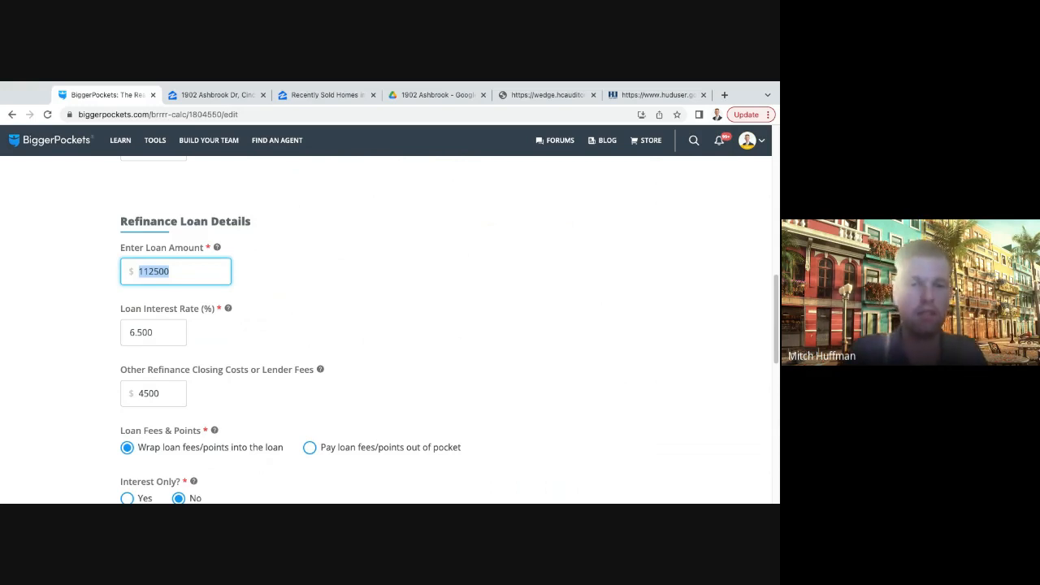
text(93600)
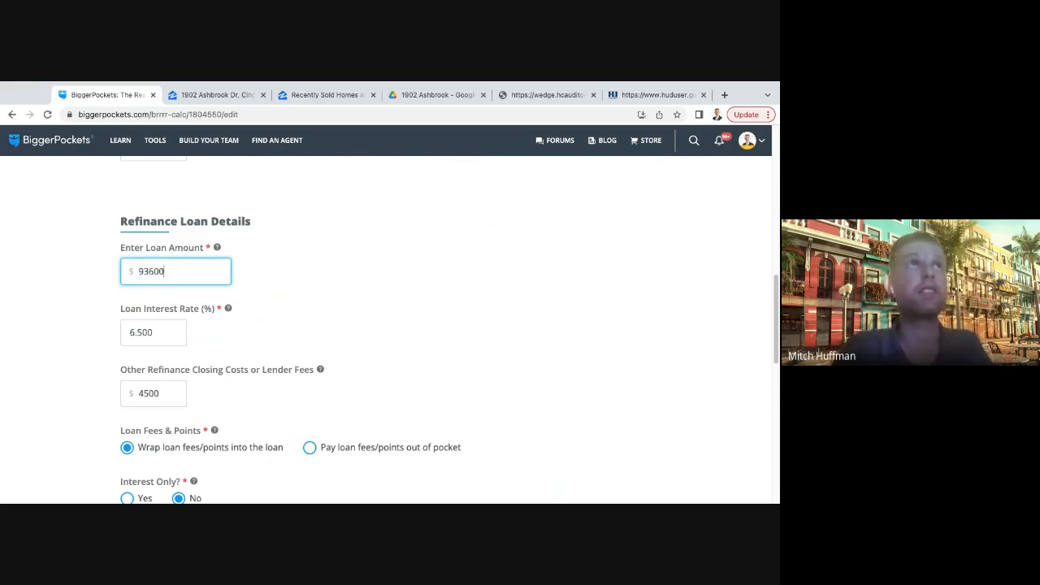
click(341, 301)
- Continue to the rental information and calculate the report's results with the existing rent and expense assumptions
scroll(310, 293, down, 2)
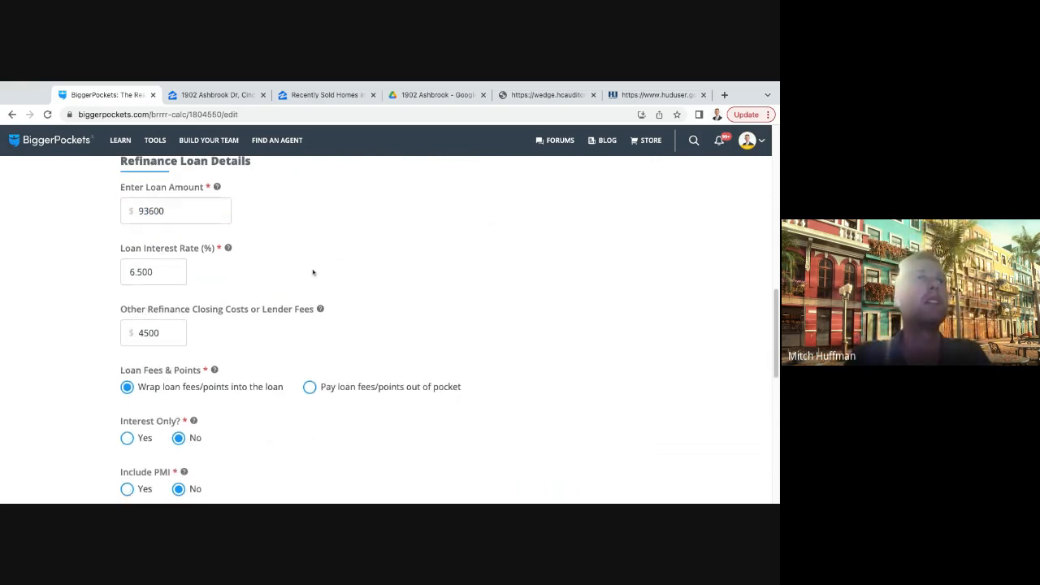
scroll(284, 288, down, 1)
scroll(244, 309, down, 1)
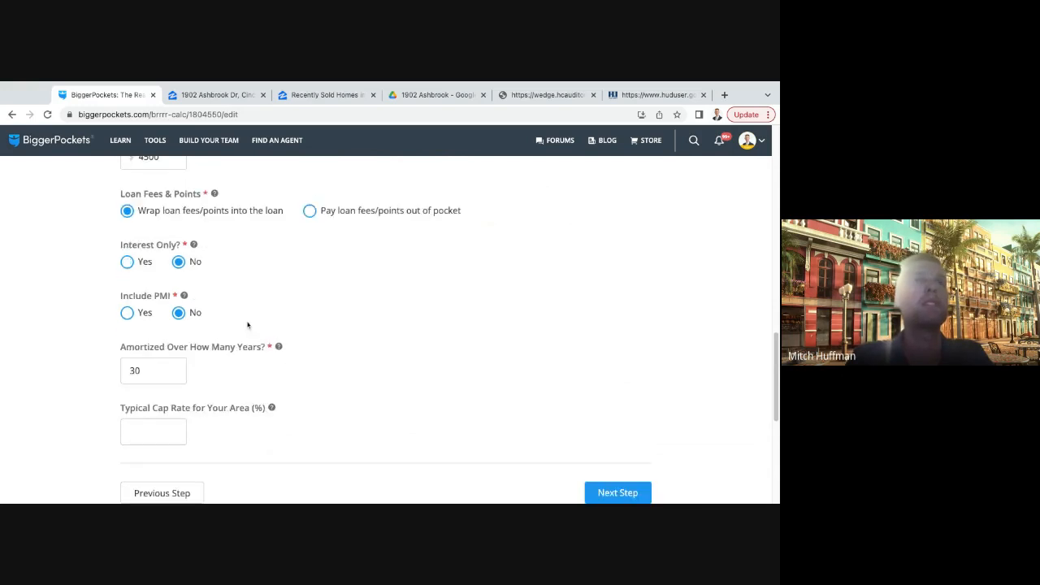
scroll(242, 321, down, 1)
click(611, 422)
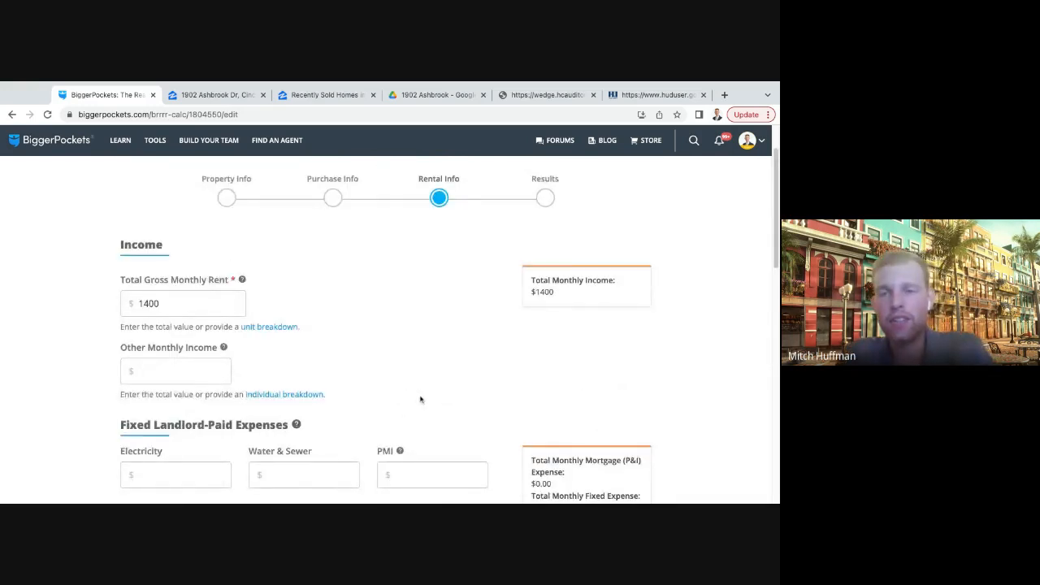
scroll(387, 332, down, 1)
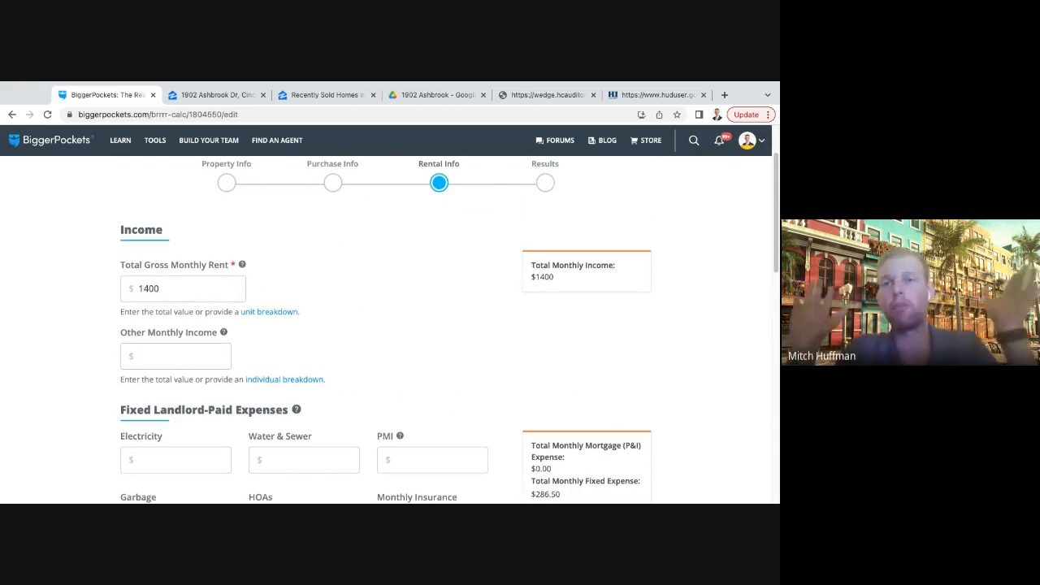
scroll(446, 379, down, 1)
scroll(447, 379, down, 10)
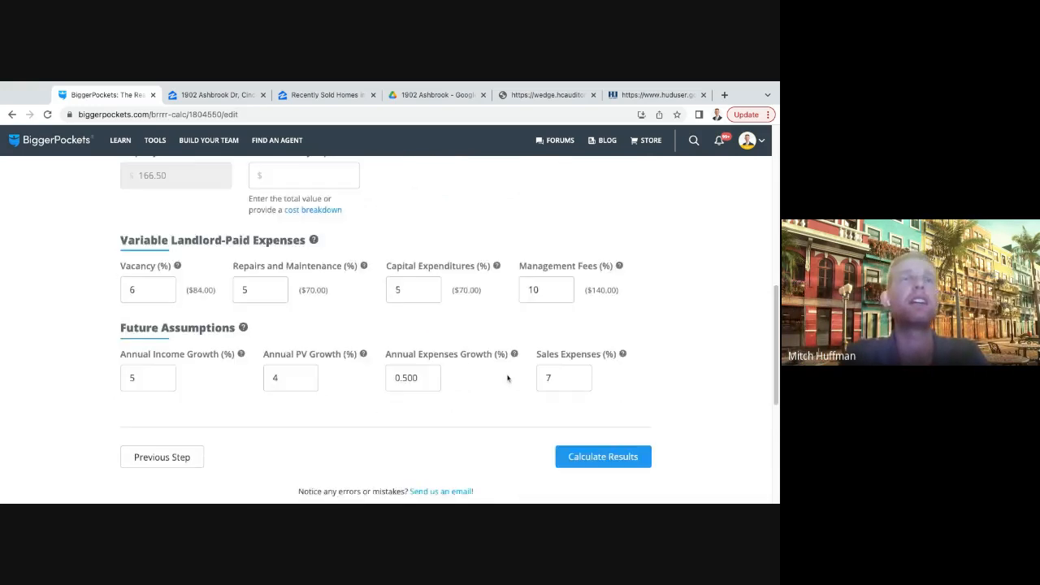
click(612, 338)
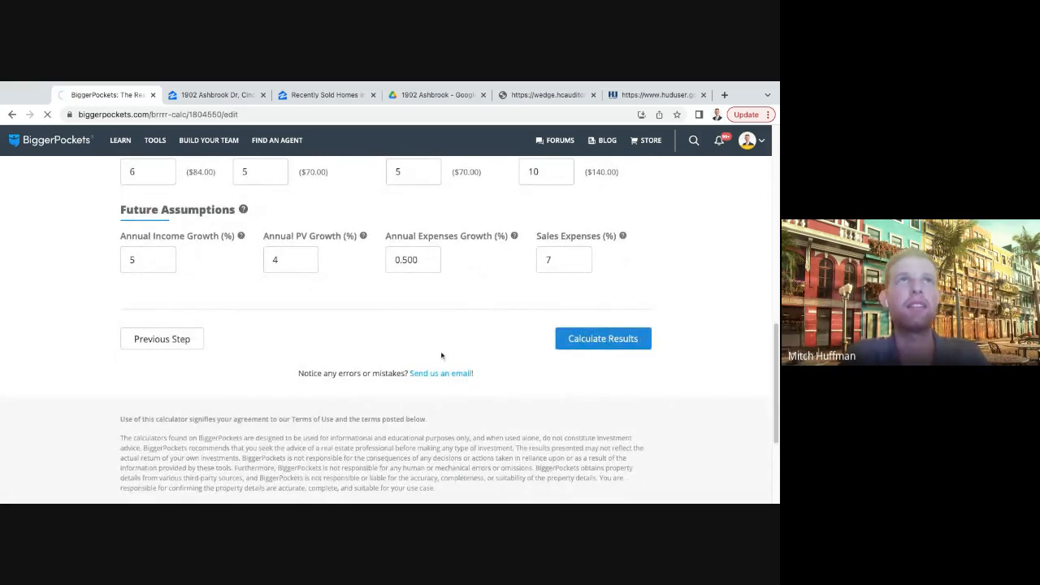
- Examine the refinance-period monthly cash flow in the recalculated report
scroll(358, 347, down, 3)
scroll(358, 347, down, 2)
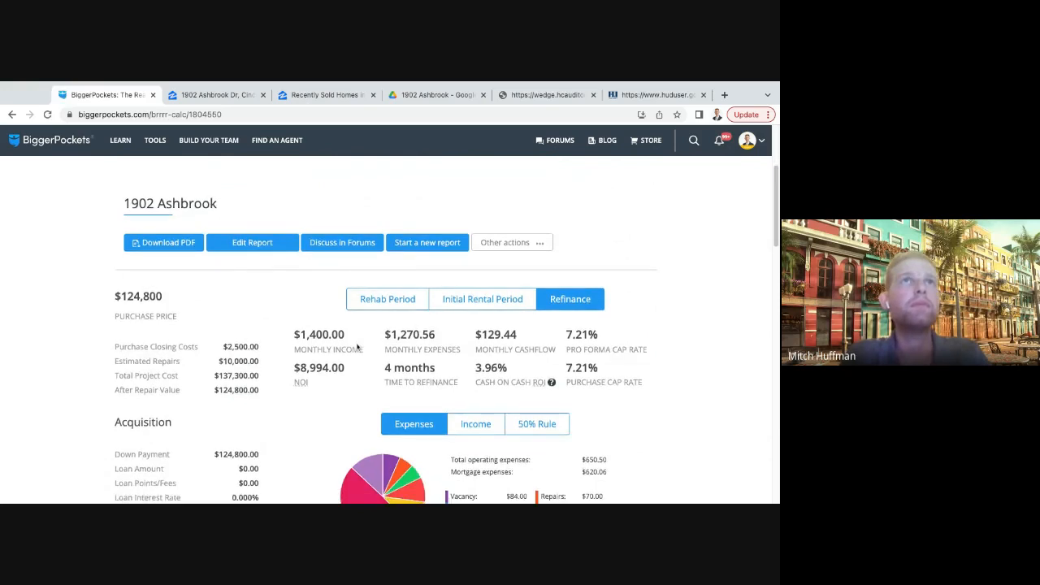
drag(529, 257, 471, 256)
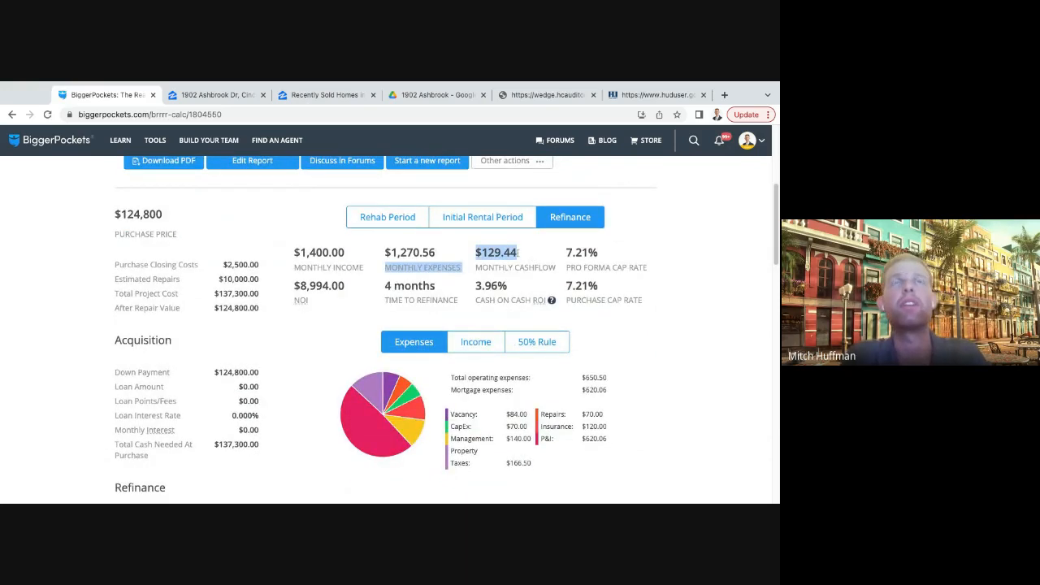
click(542, 254)
scroll(298, 349, down, 2)
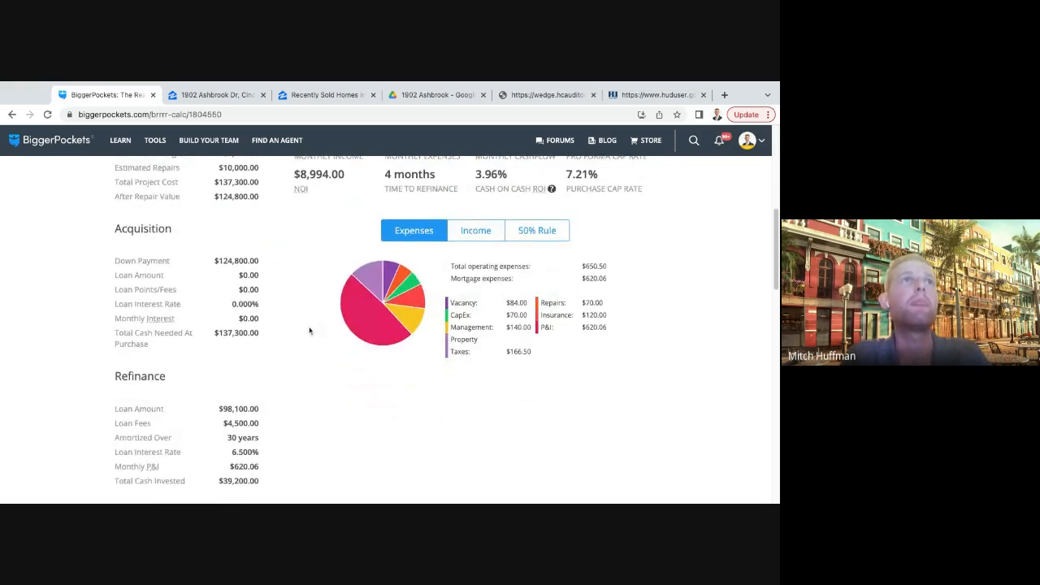
- Compare the acquisition down payment and project costs with the total cash invested after refinancing
scroll(308, 331, down, 1)
scroll(309, 330, up, 2)
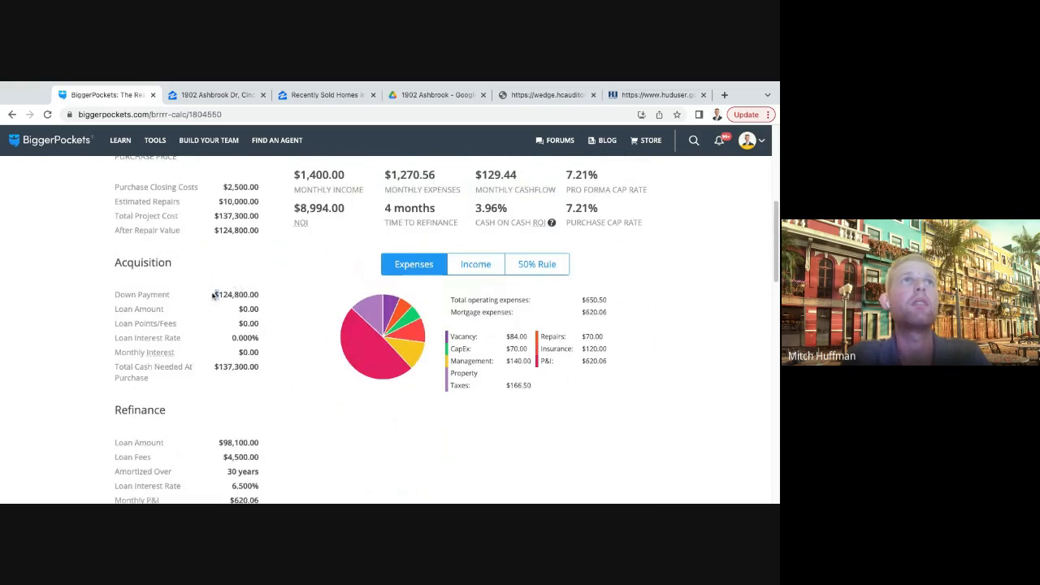
drag(262, 297, 262, 297)
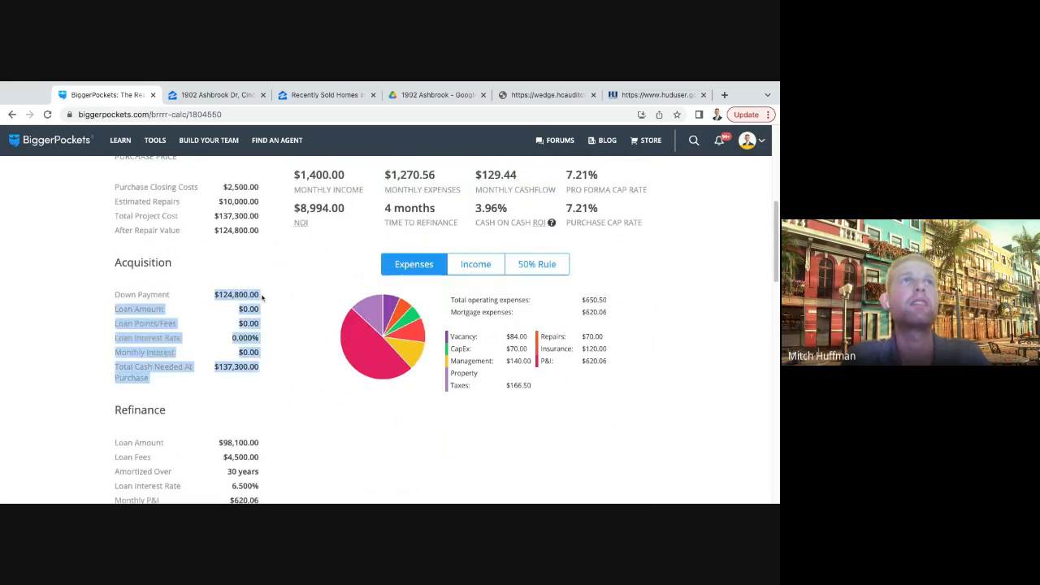
click(276, 296)
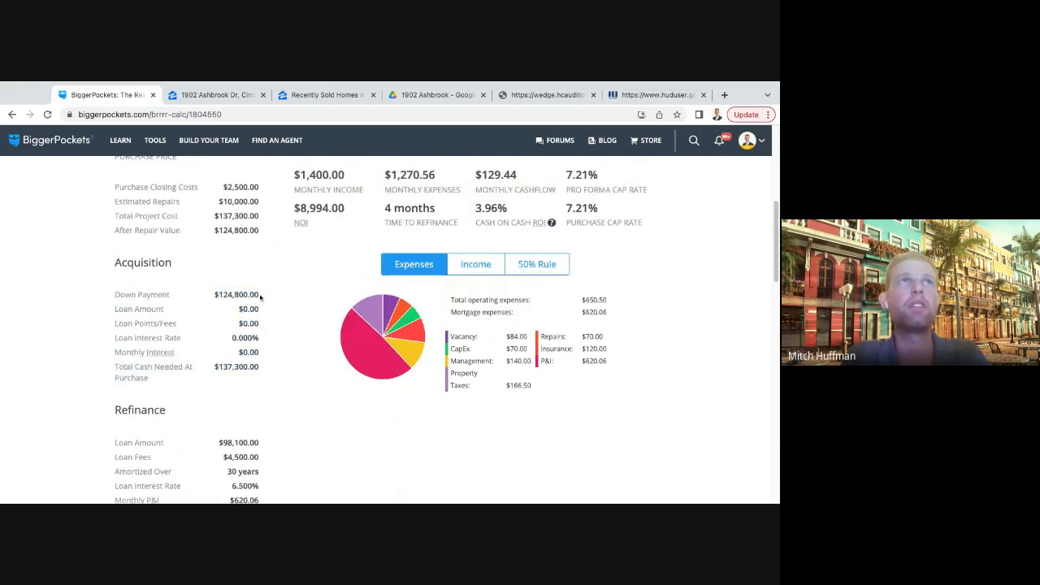
drag(260, 297, 295, 299)
click(295, 299)
scroll(295, 302, down, 2)
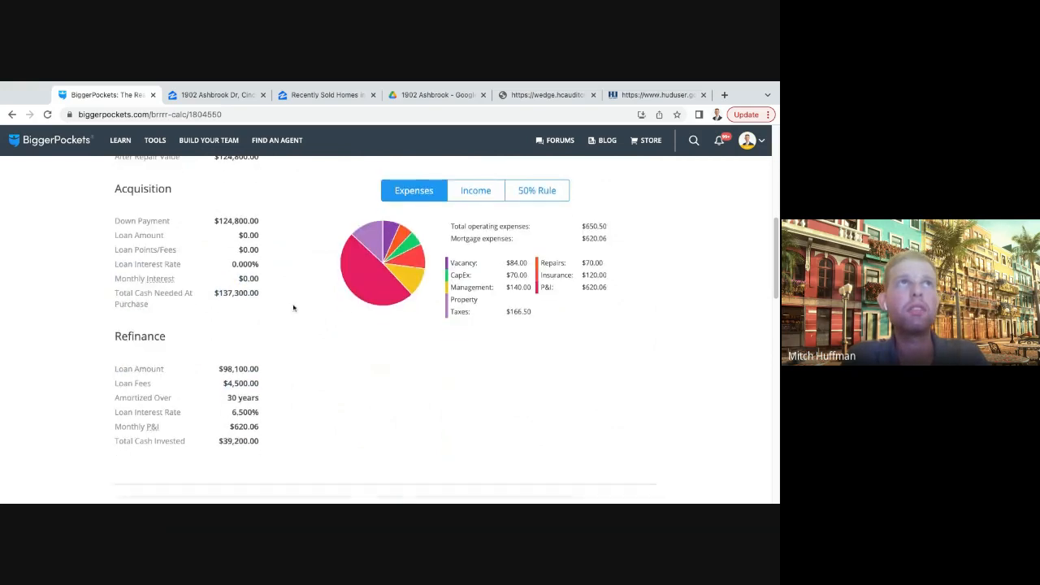
scroll(231, 292, up, 3)
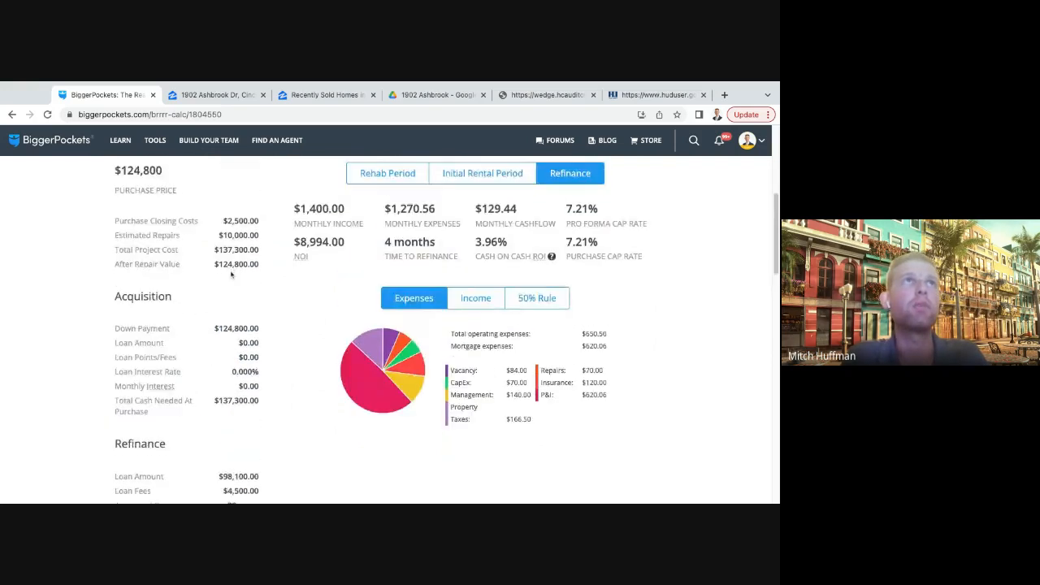
scroll(231, 275, up, 1)
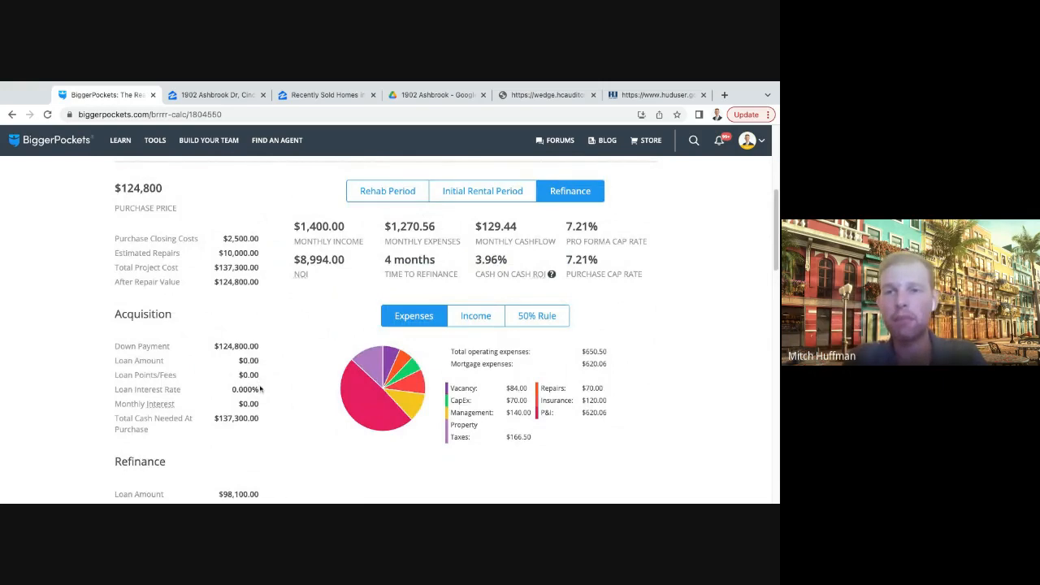
scroll(261, 393, down, 5)
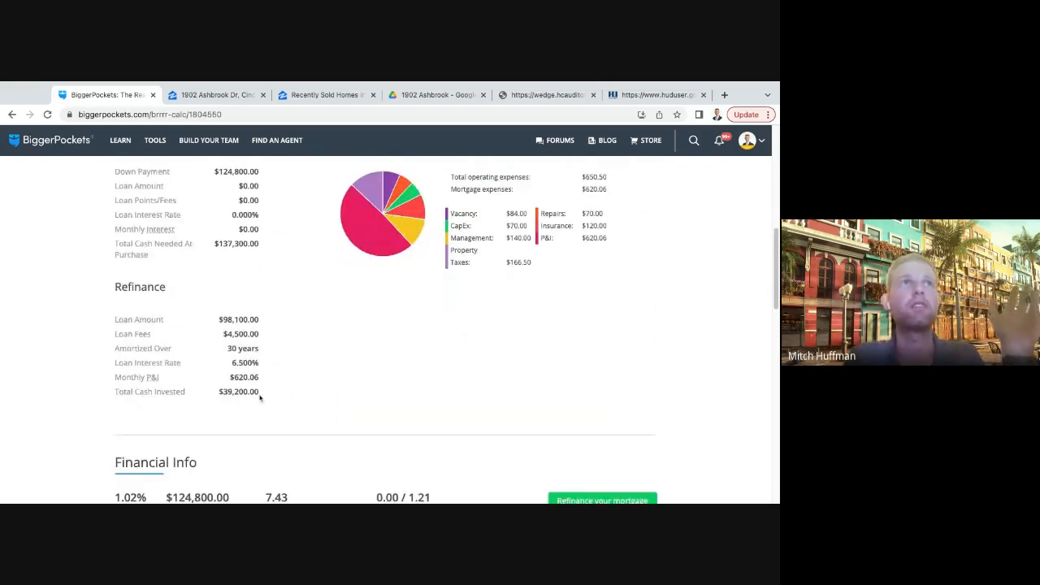
drag(258, 388, 330, 391)
click(366, 391)
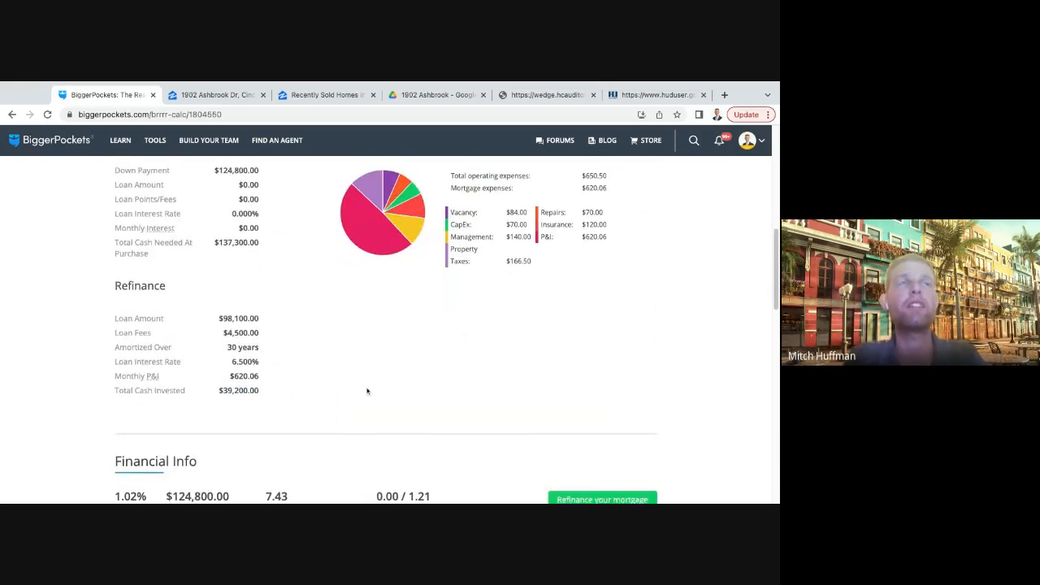
- Examine the cash on cash ROI among the report's refinance-period results
scroll(366, 390, up, 2)
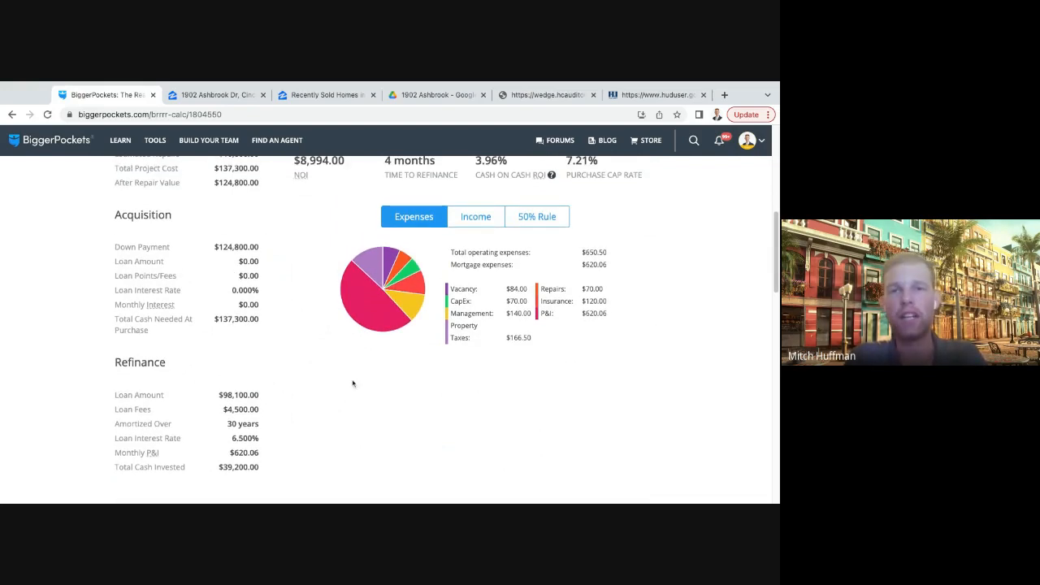
scroll(358, 386, up, 3)
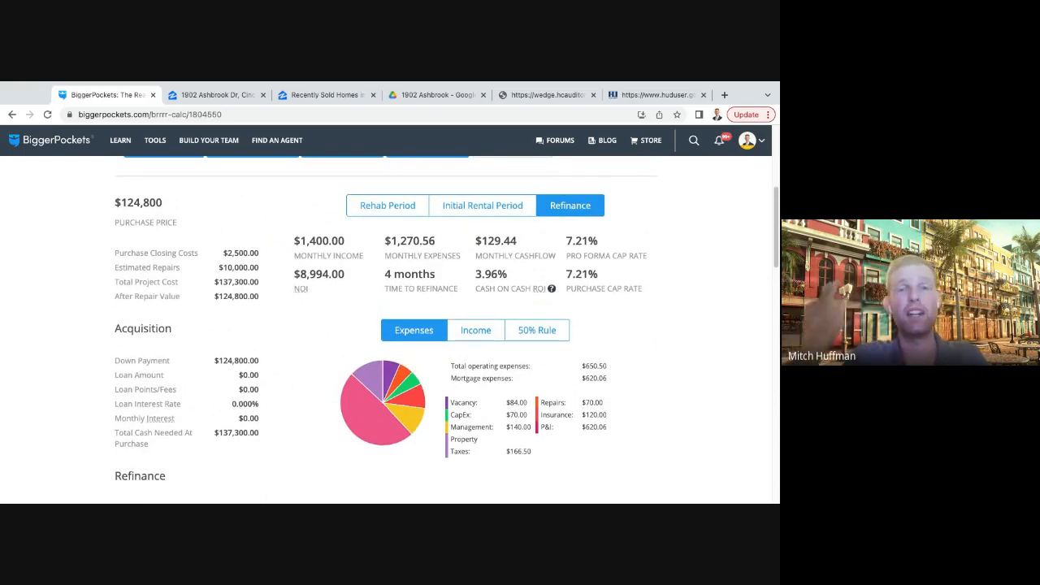
double_click(478, 275)
click(533, 276)
drag(514, 275, 474, 279)
click(500, 271)
click(536, 281)
- Compare the refinance loan figures and total cash invested with the refinance-period returns
scroll(464, 292, down, 1)
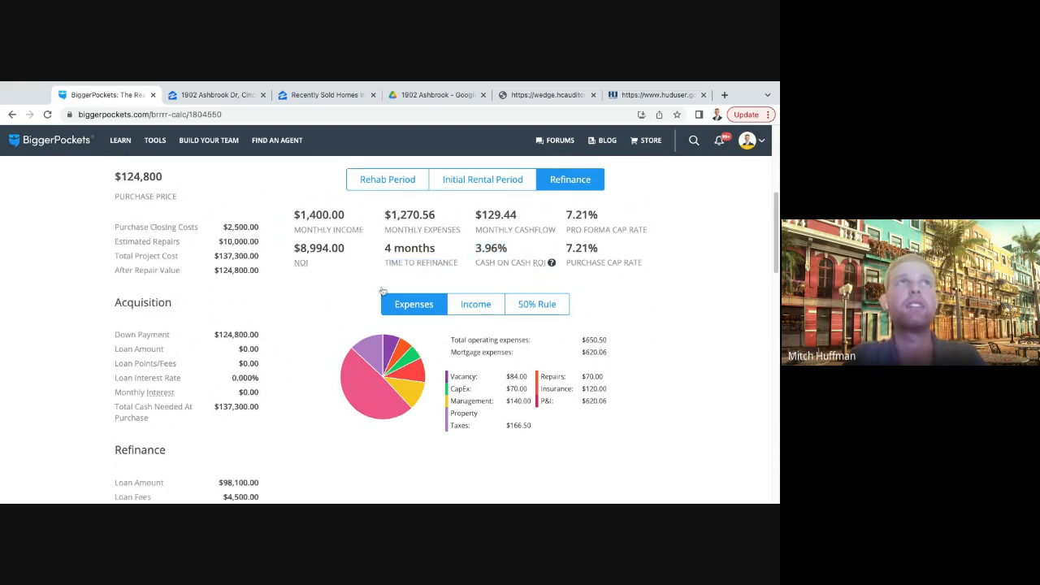
scroll(382, 291, down, 2)
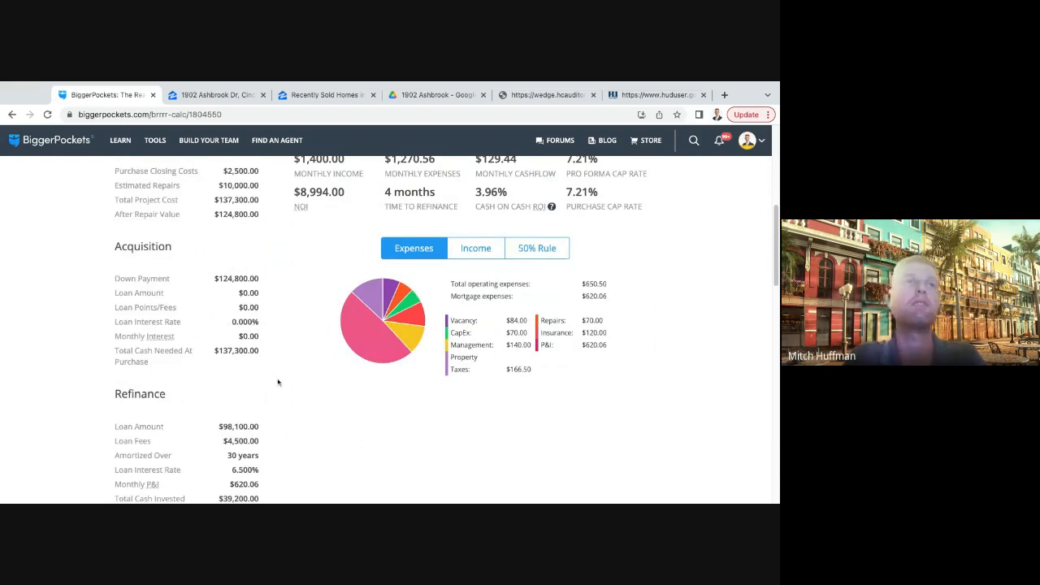
scroll(279, 383, down, 1)
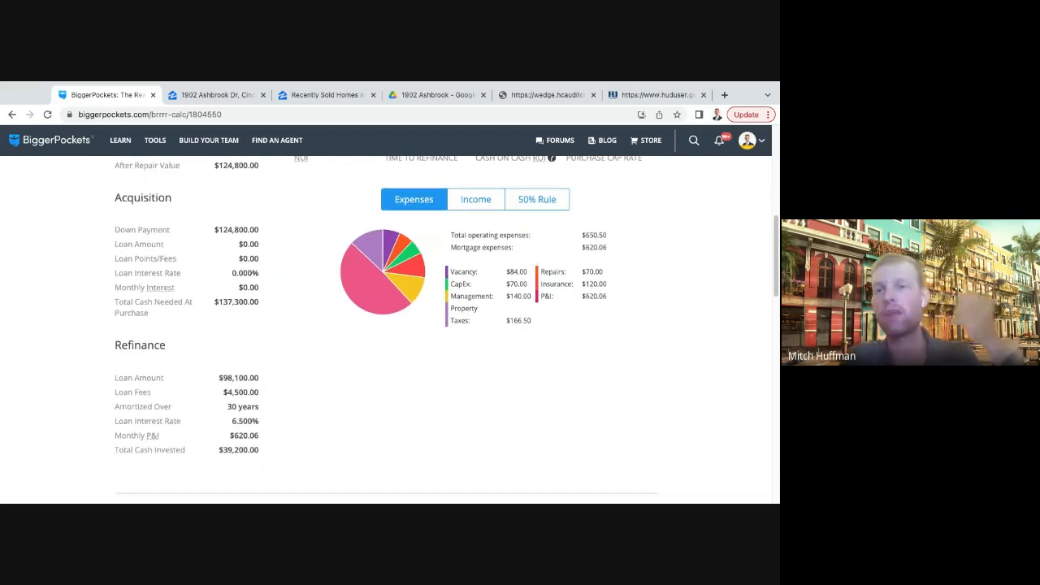
scroll(332, 381, up, 1)
scroll(333, 381, up, 2)
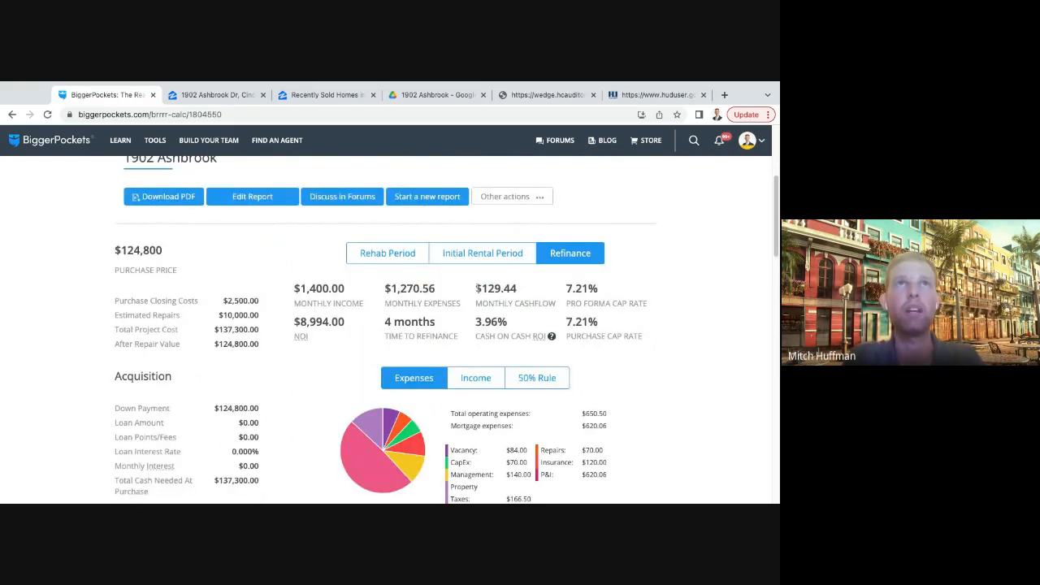
scroll(312, 376, down, 3)
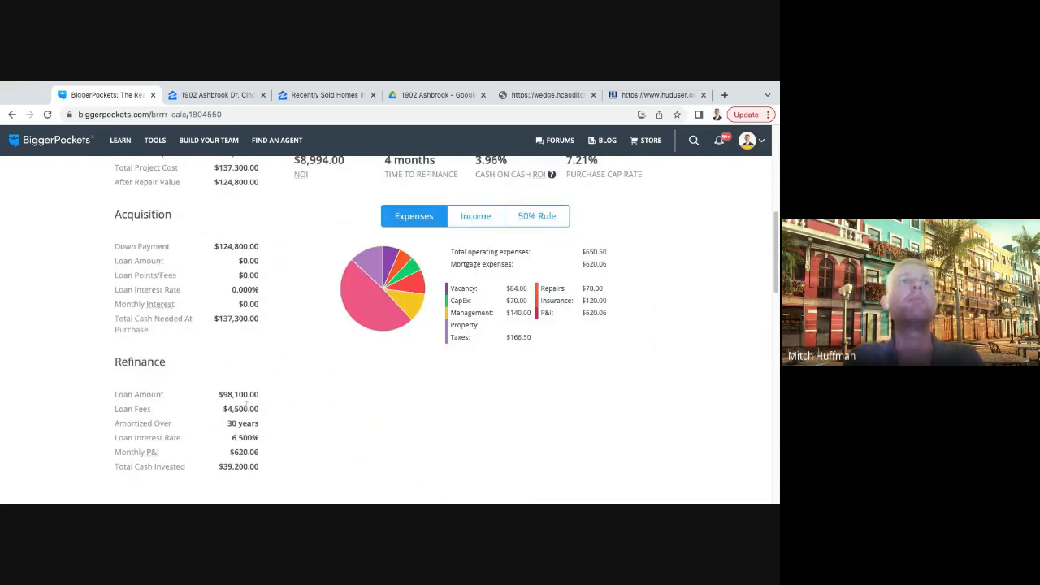
scroll(300, 377, up, 2)
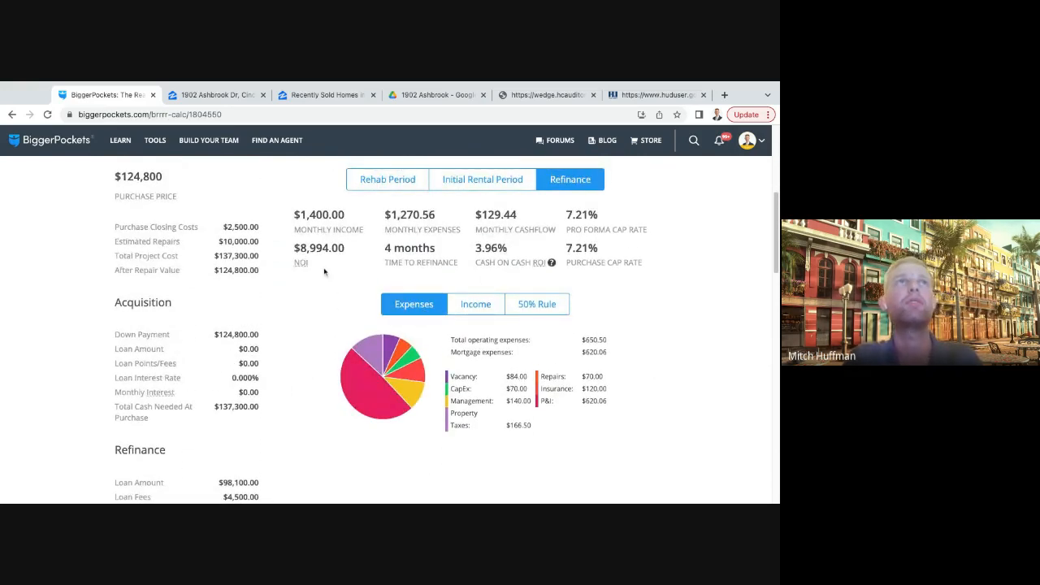
- Compare the property's monthly income with its after repair value in the refinance-period report
drag(296, 215, 345, 216)
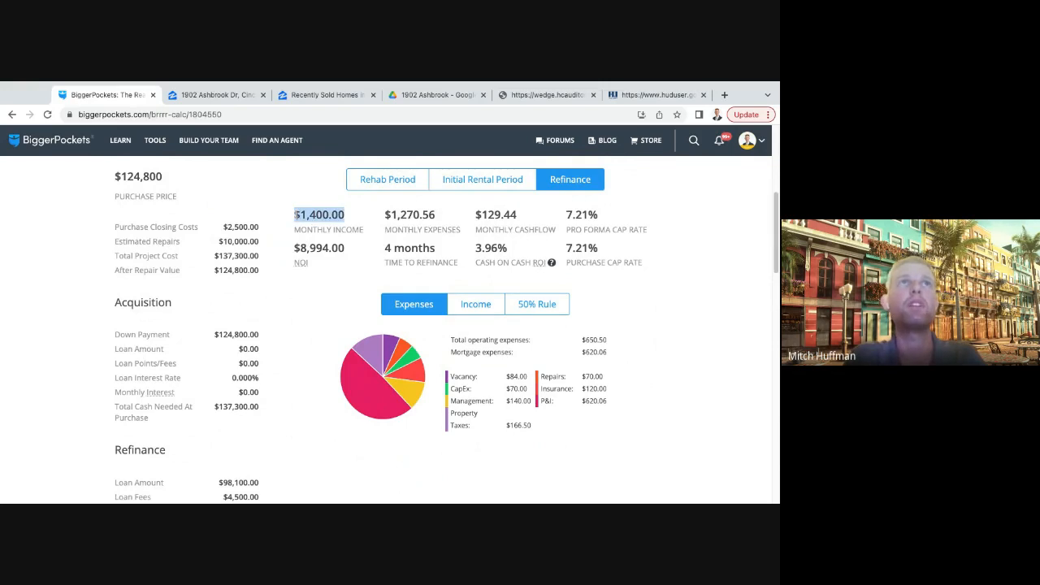
scroll(303, 299, down, 2)
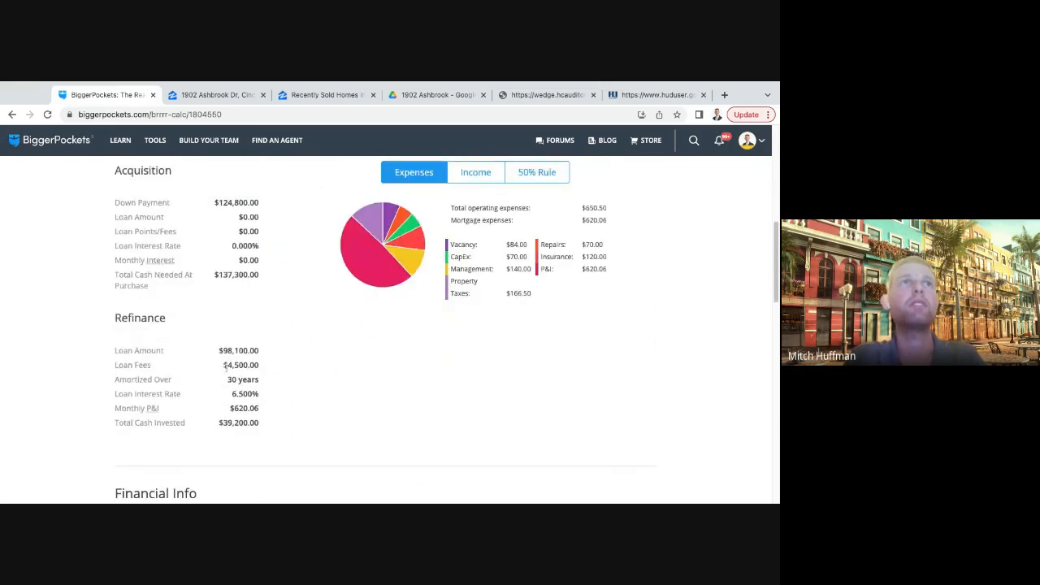
scroll(219, 347, up, 1)
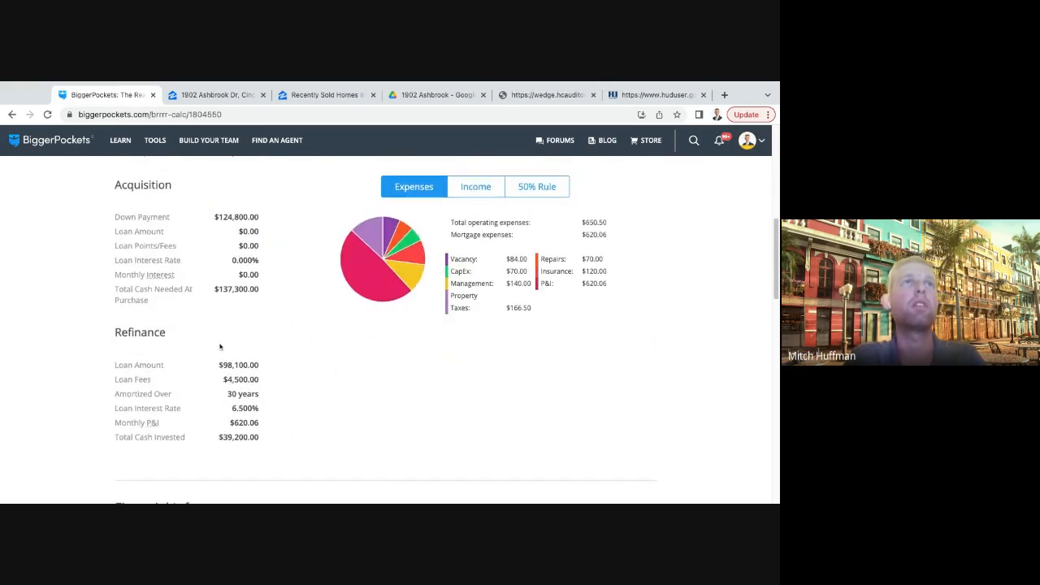
scroll(223, 329, up, 1)
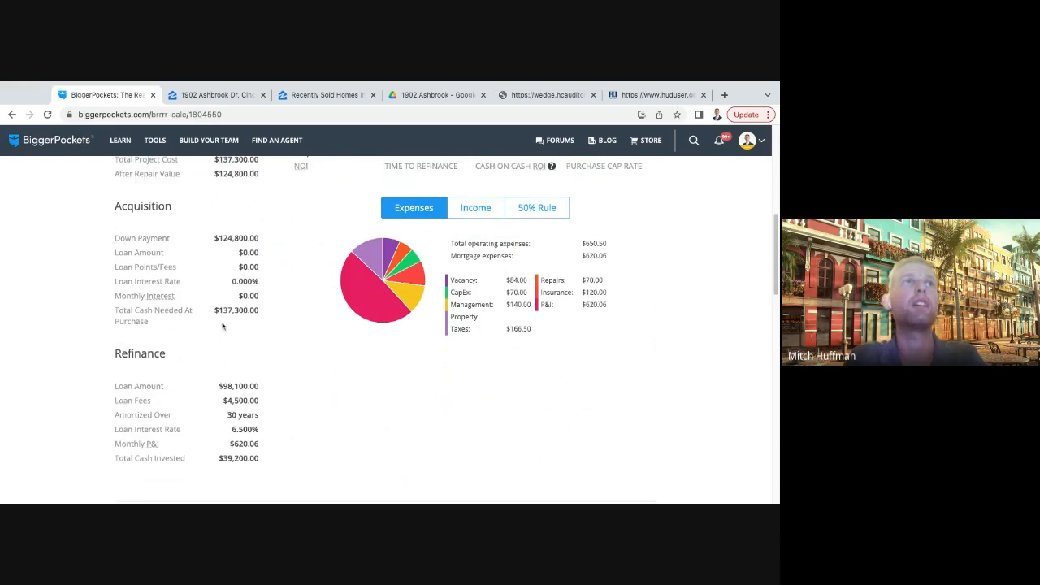
scroll(216, 314, up, 3)
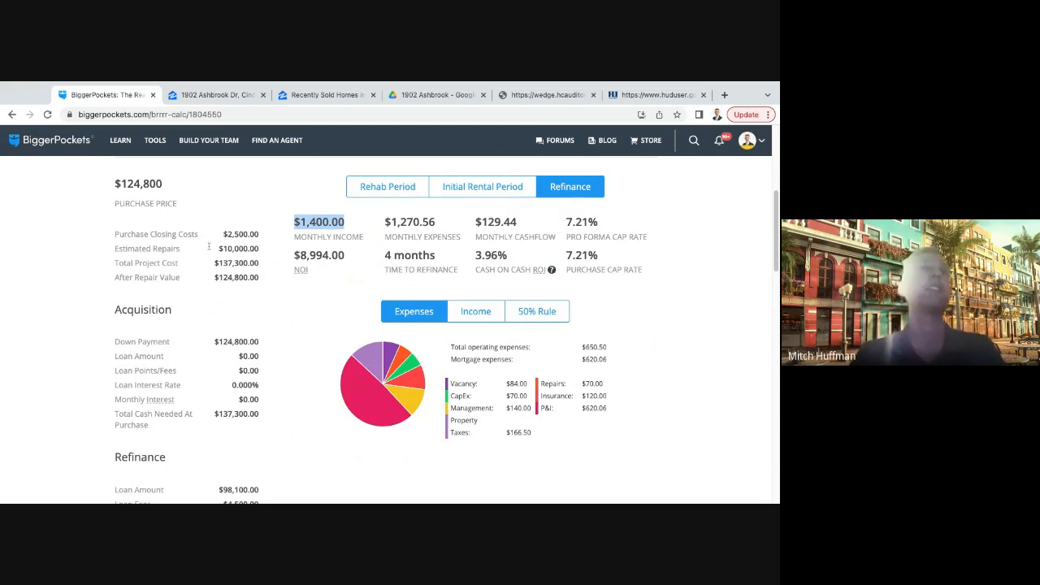
click(291, 227)
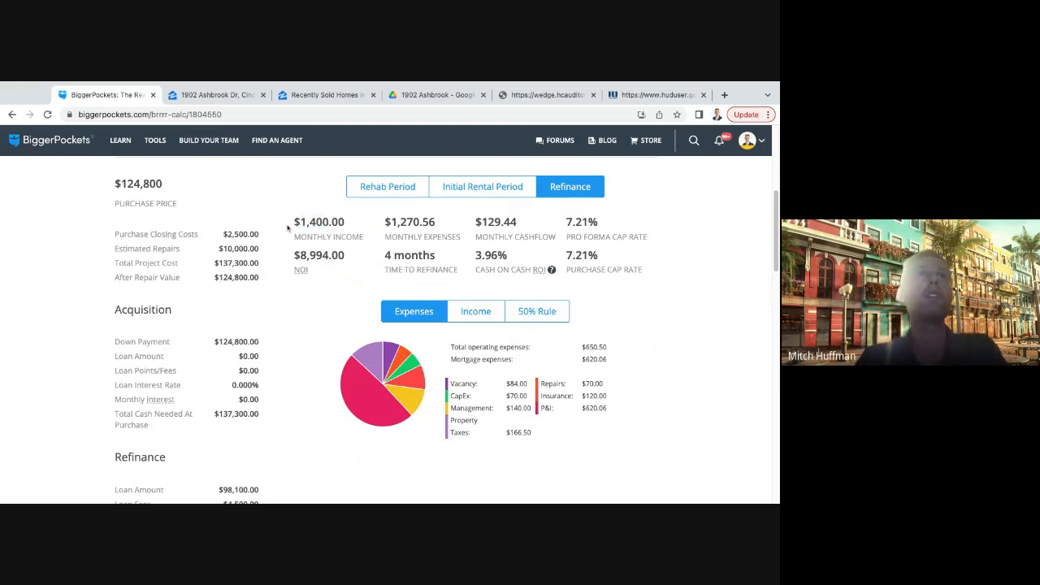
triple_click(288, 227)
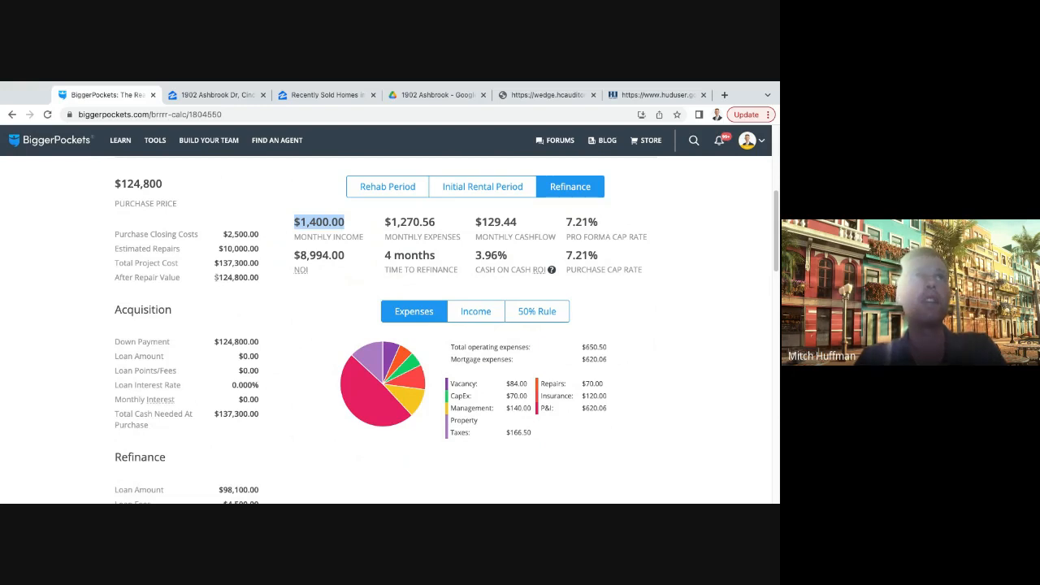
drag(215, 278, 258, 278)
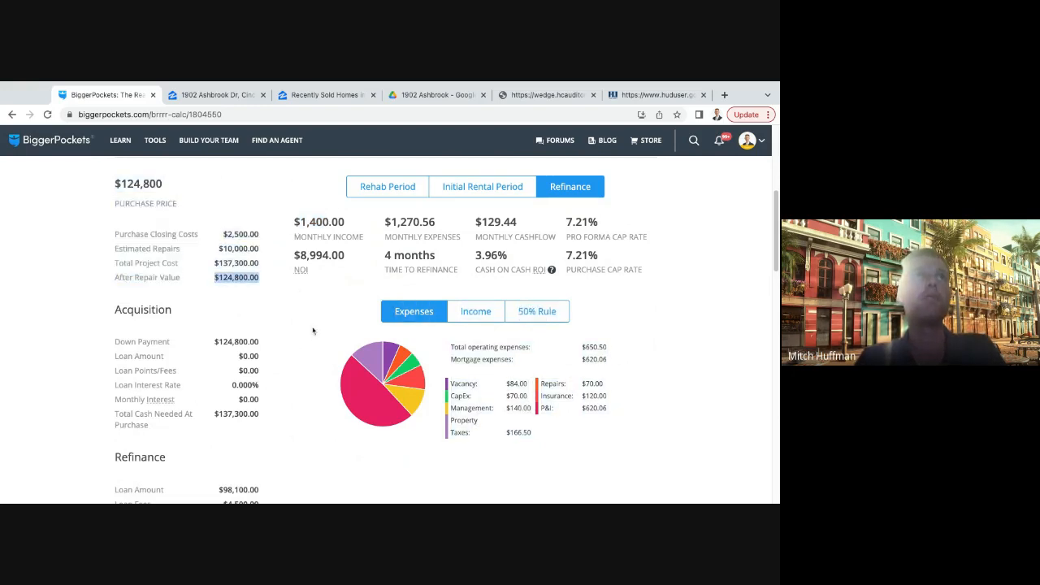
- Check the property's 2% rule percentage in the report's Financial Info section
scroll(313, 331, down, 5)
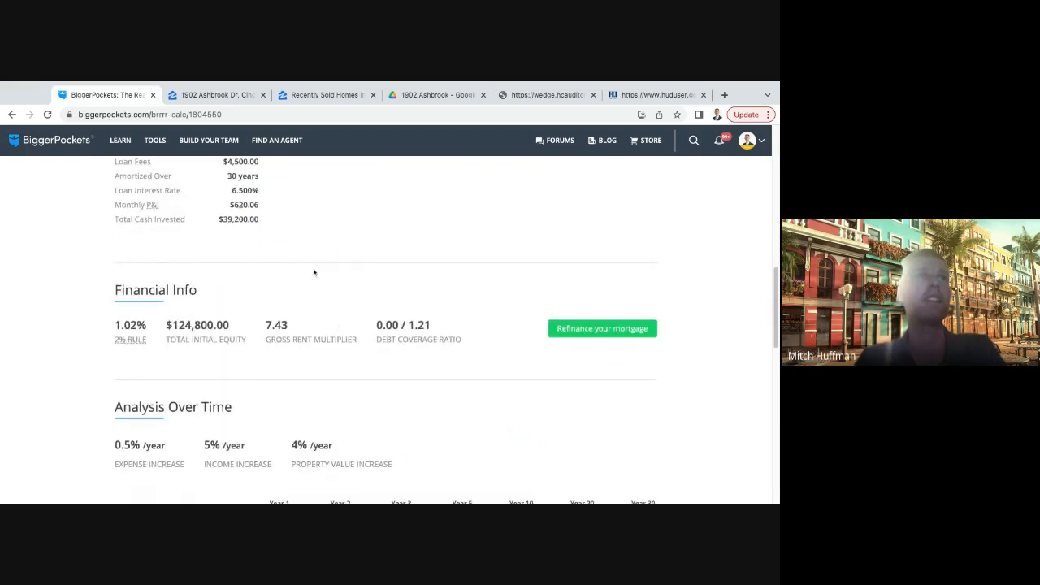
scroll(314, 272, down, 2)
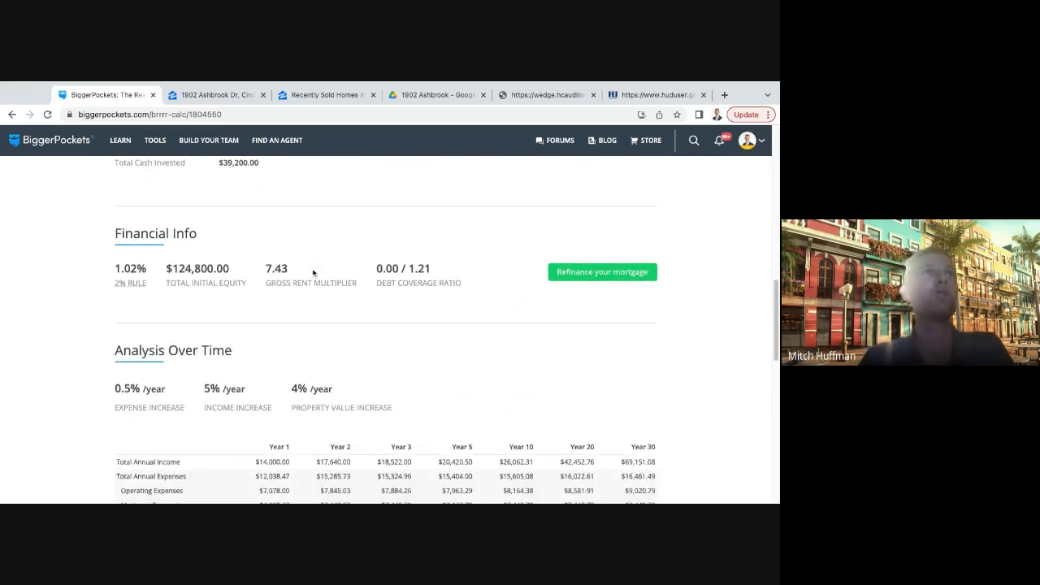
scroll(313, 274, down, 2)
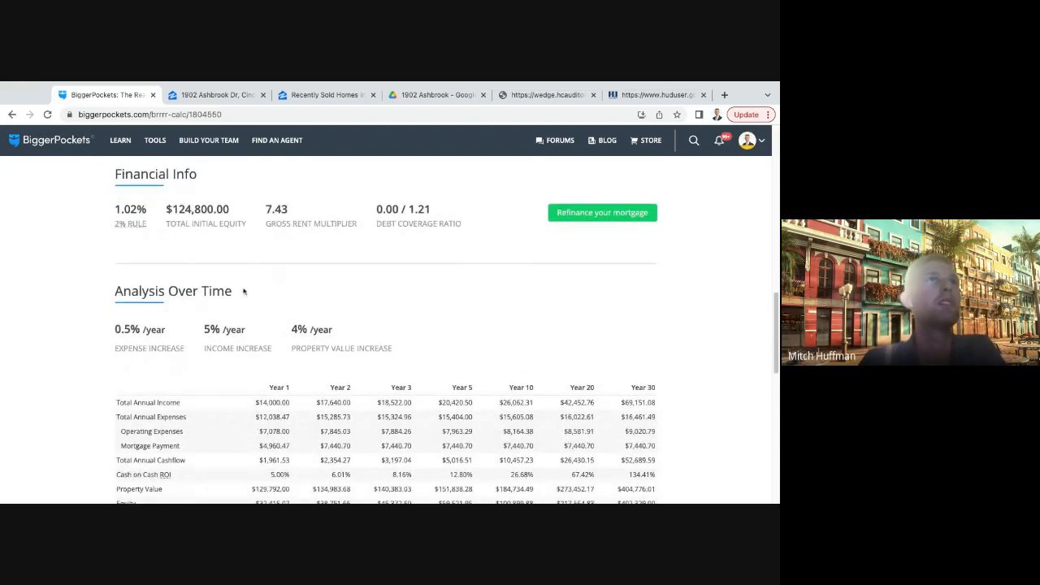
triple_click(113, 209)
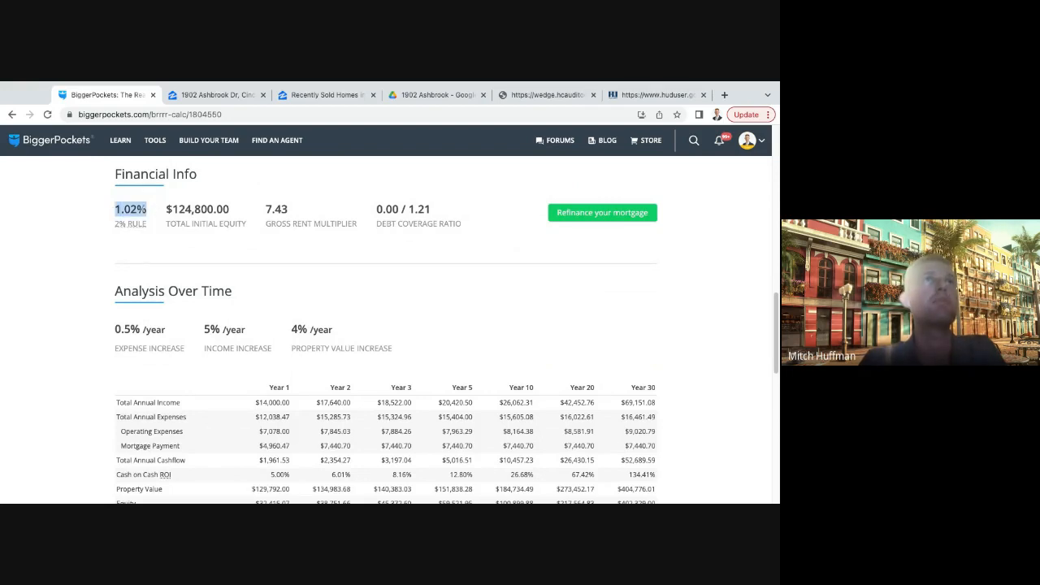
scroll(274, 290, down, 1)
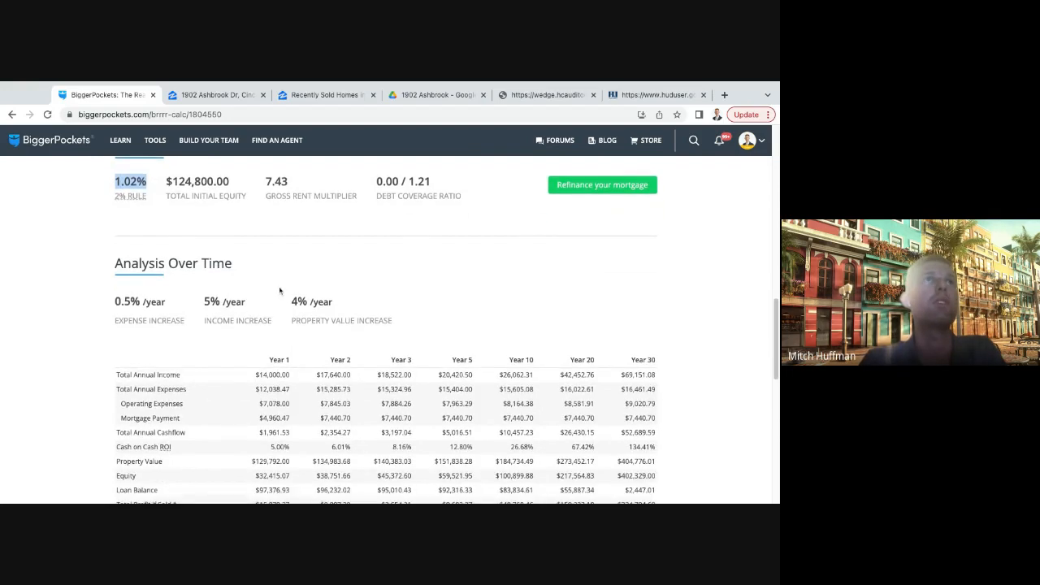
click(320, 260)
- Review the Analysis Over Time projections and the income, cash flow, loan balance and equity charts
scroll(320, 262, down, 2)
scroll(320, 263, down, 10)
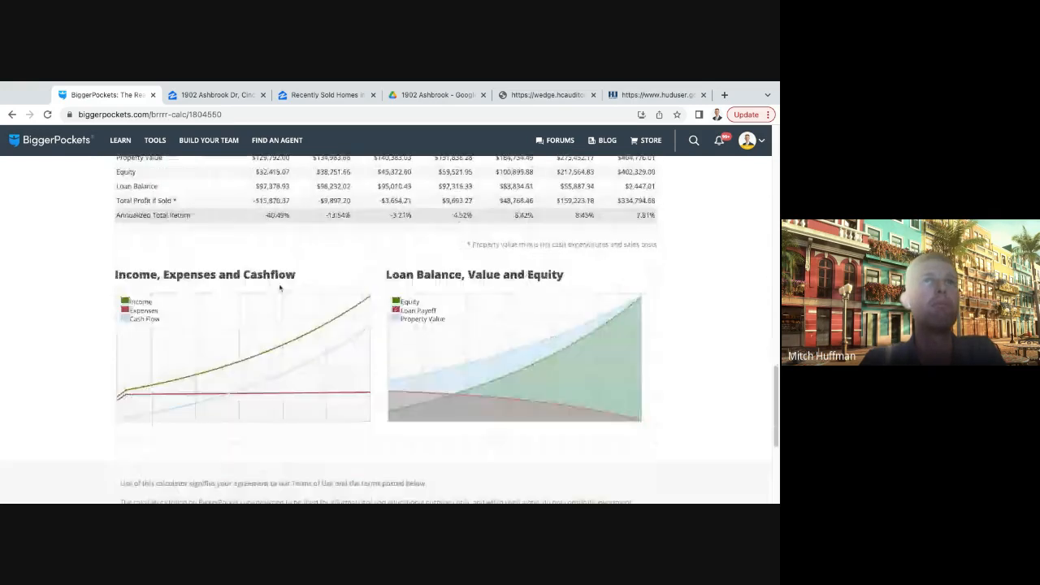
scroll(279, 288, up, 4)
scroll(280, 287, up, 5)
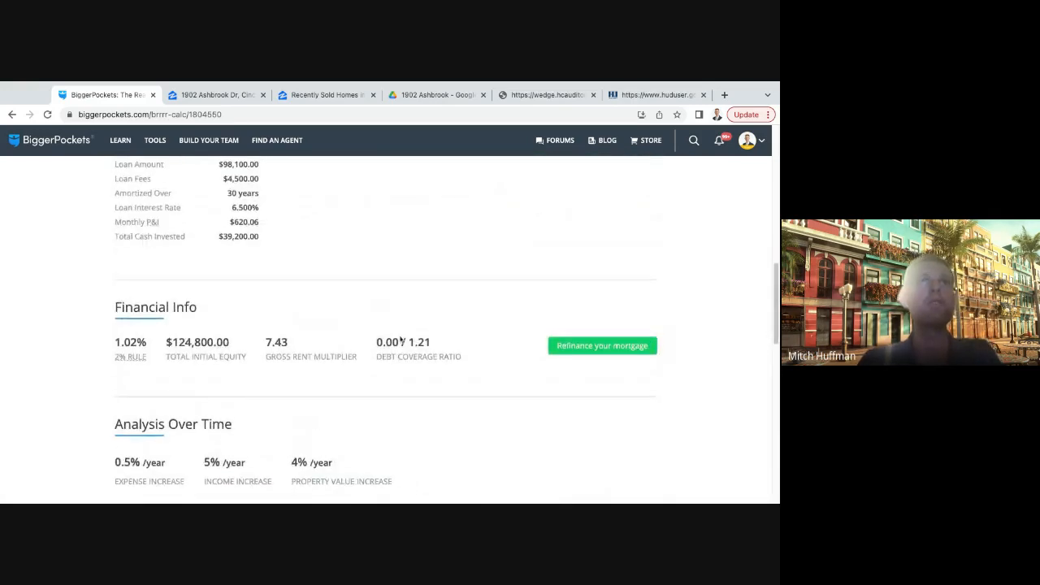
scroll(366, 301, down, 3)
scroll(290, 299, up, 1)
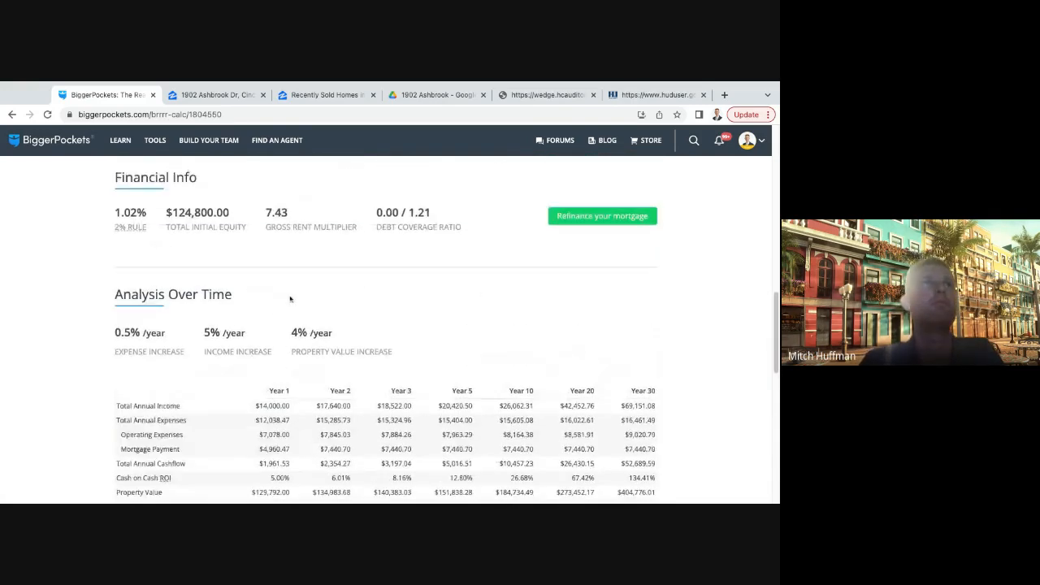
scroll(384, 281, up, 1)
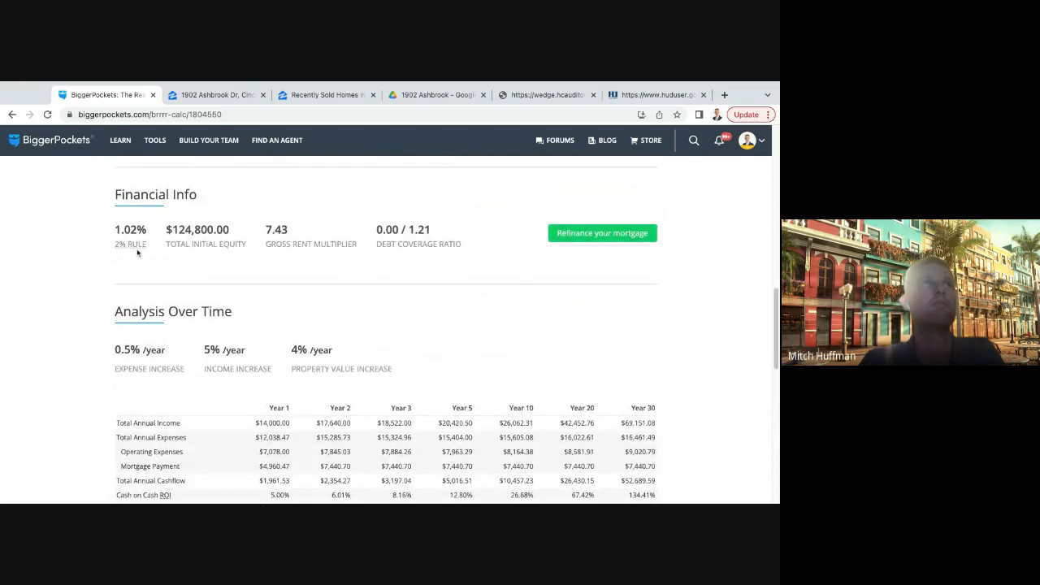
scroll(260, 236, up, 3)
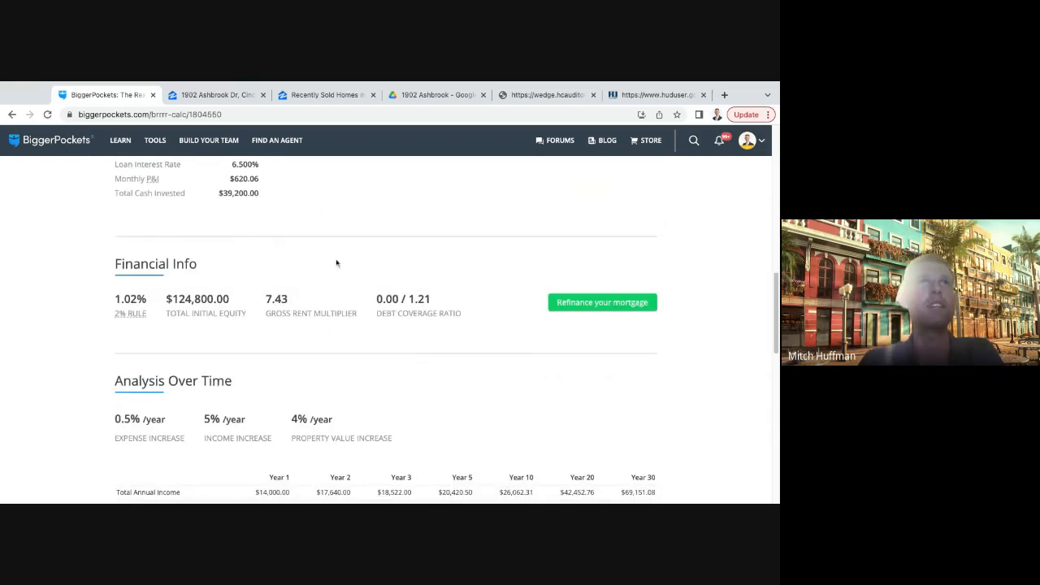
- Examine the post-refinance debt coverage ratio in the Financial Info section
drag(372, 334, 401, 335)
click(413, 339)
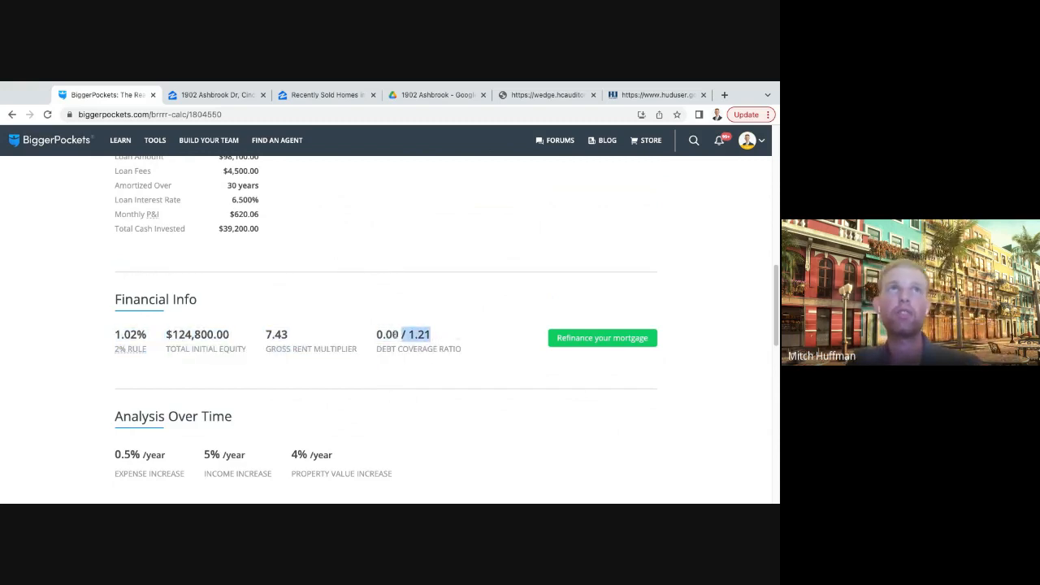
click(471, 339)
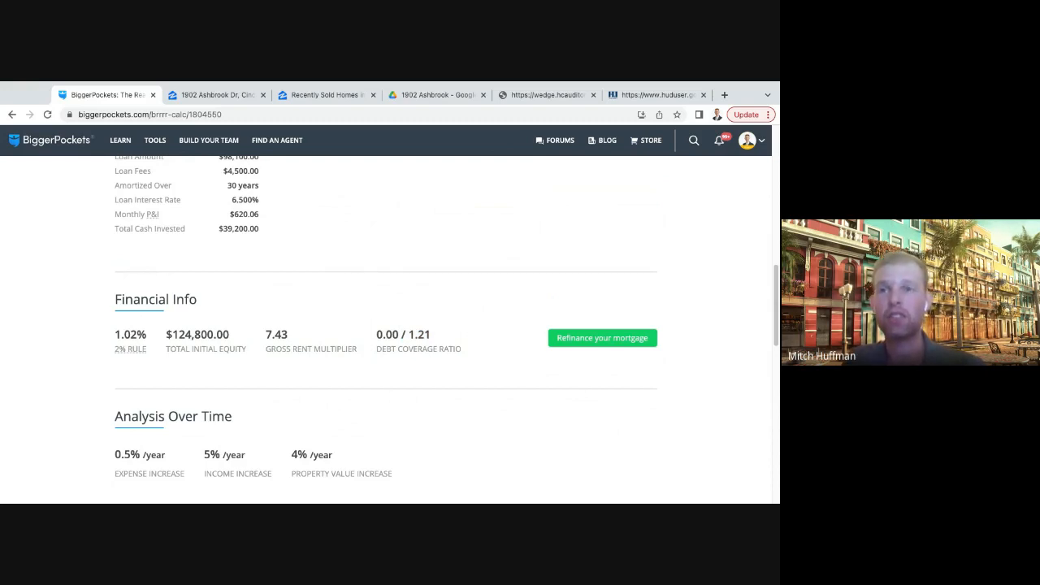
drag(441, 338, 409, 336)
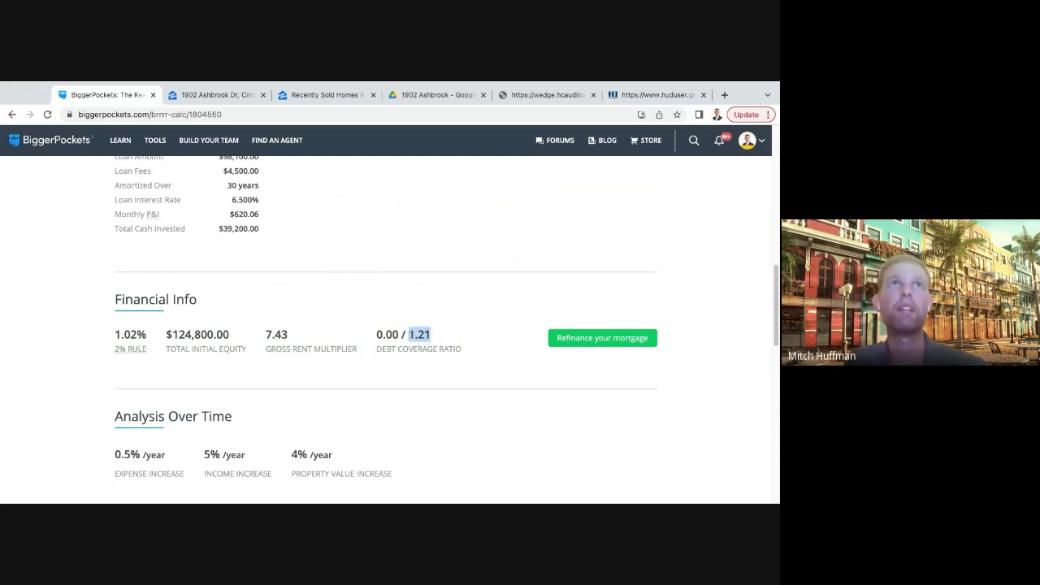
click(441, 327)
scroll(440, 326, up, 3)
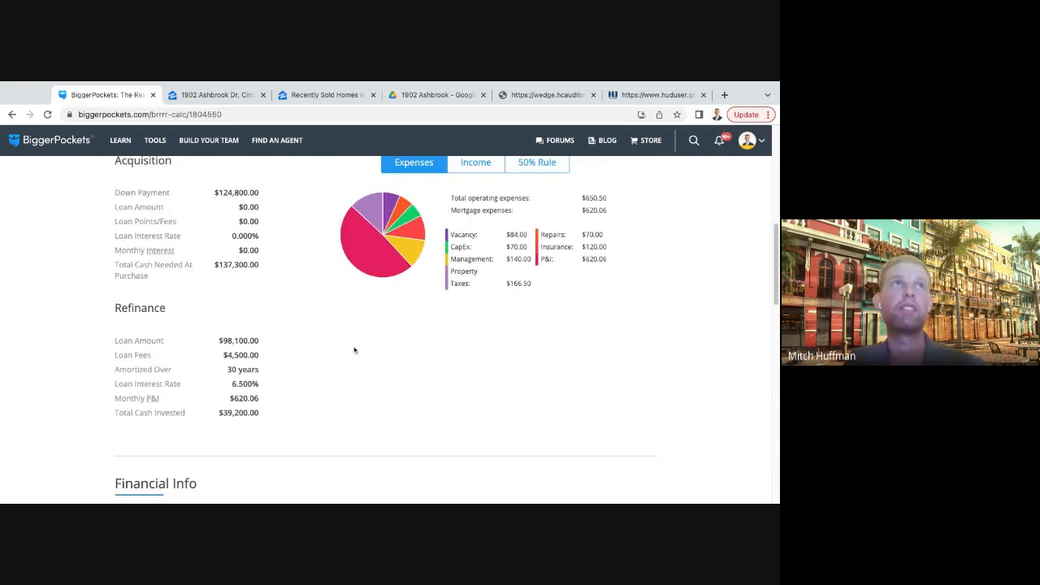
scroll(354, 351, down, 2)
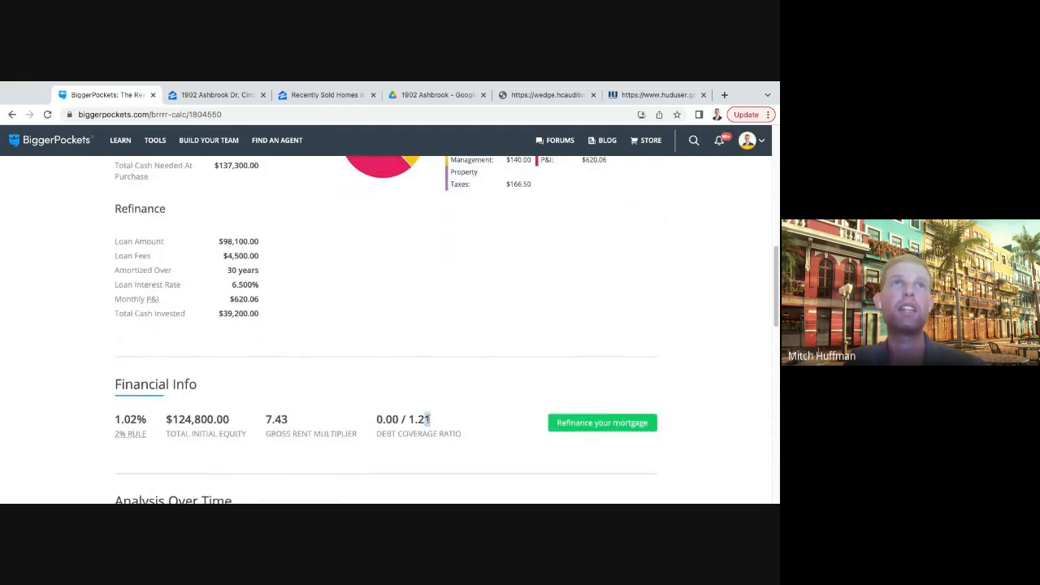
double_click(423, 418)
- Compare the monthly P&I expense and rental income with the debt coverage ratio
scroll(438, 361, up, 1)
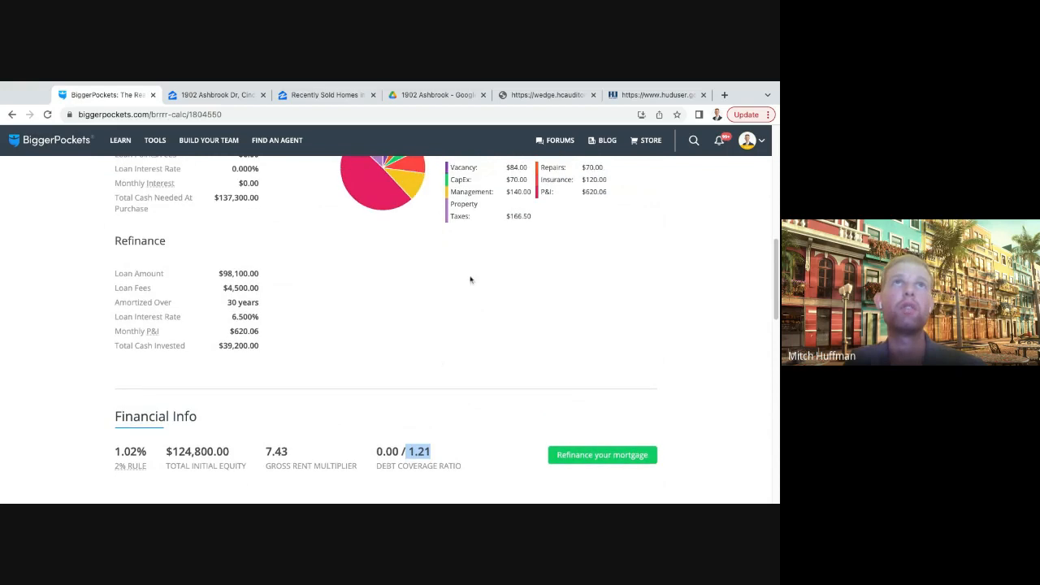
drag(611, 193, 582, 192)
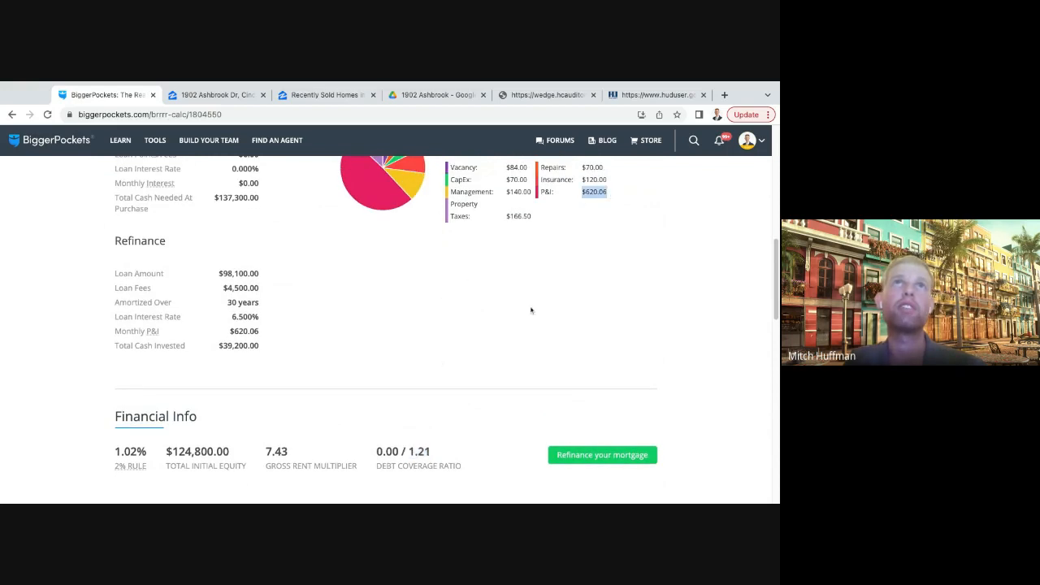
click(532, 311)
drag(437, 454, 400, 452)
scroll(284, 259, up, 3)
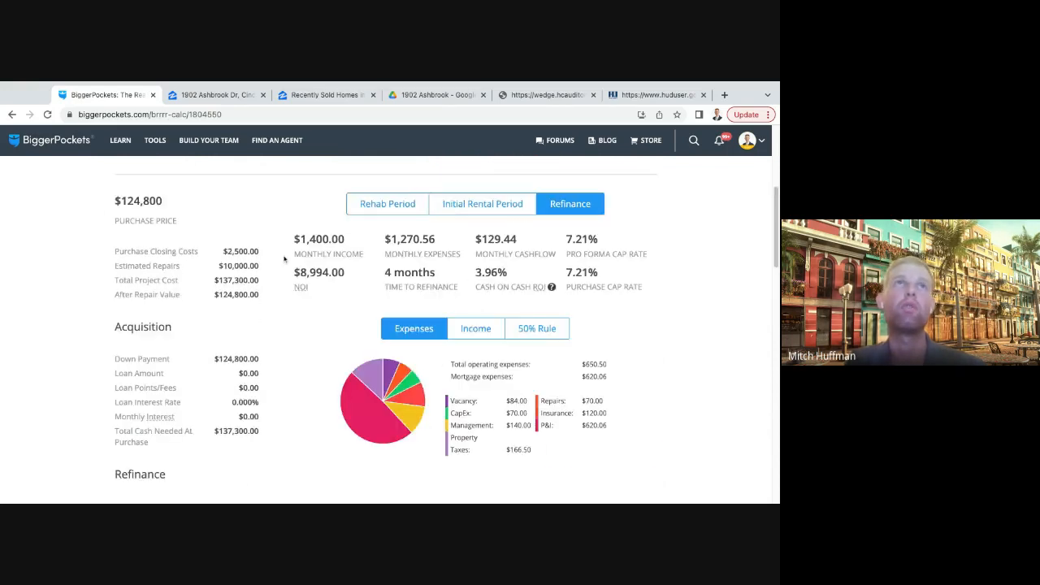
scroll(319, 259, down, 4)
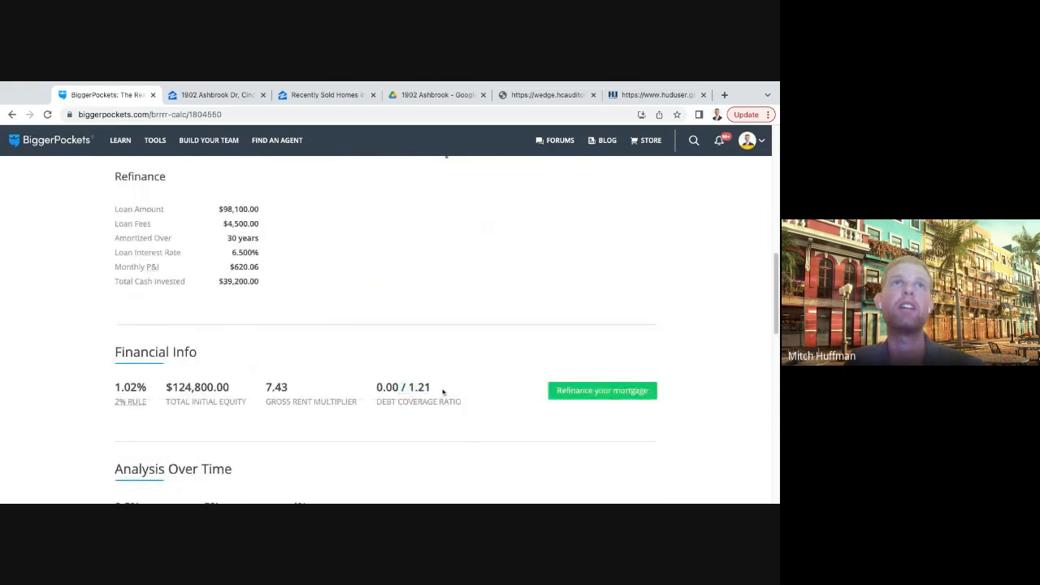
- Check the post-refinance debt coverage ratio against the monthly income, operating expenses and mortgage expenses in the report
drag(410, 388, 431, 387)
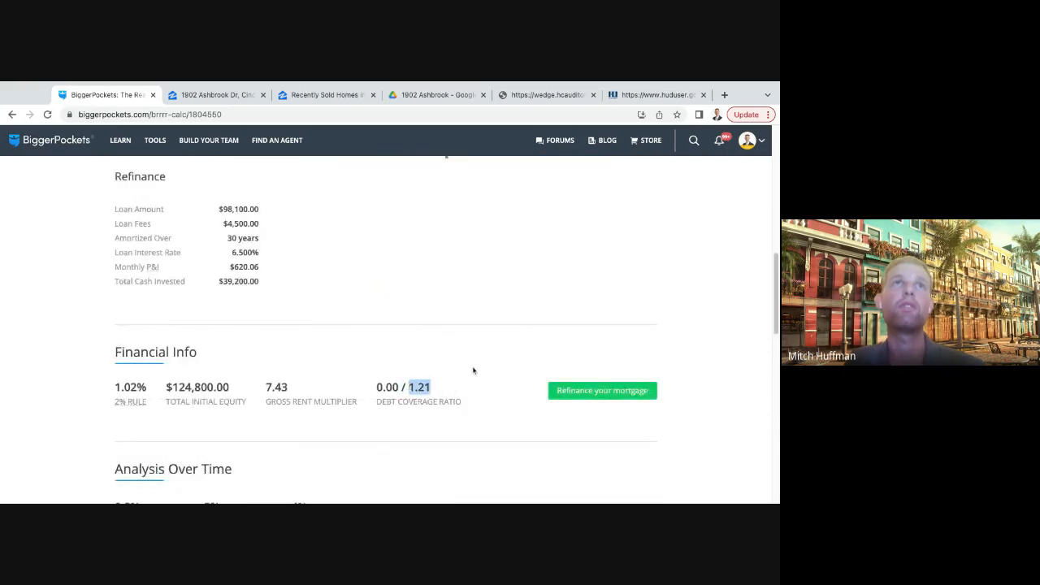
scroll(473, 370, up, 4)
scroll(606, 423, down, 1)
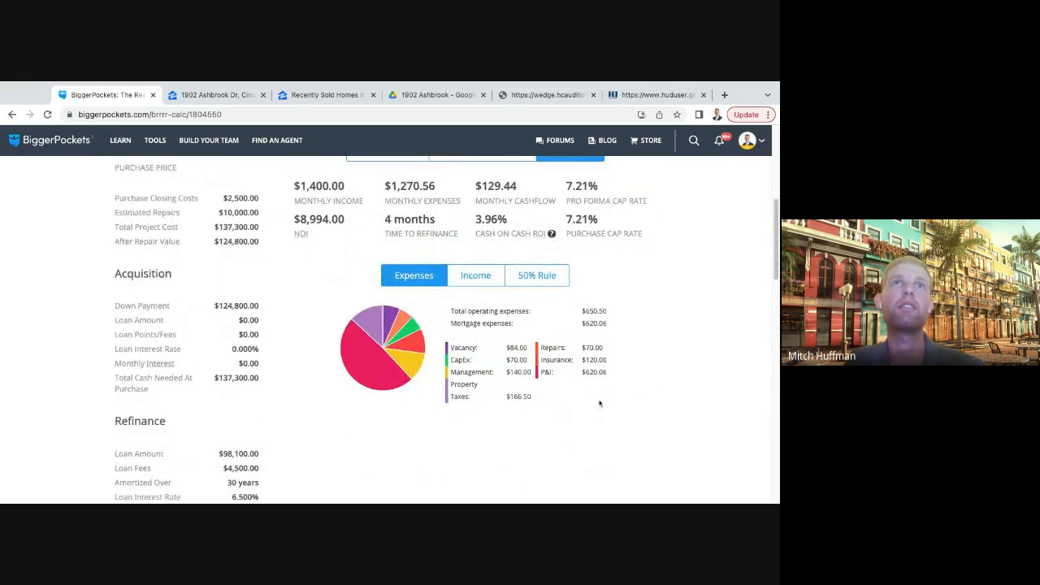
scroll(594, 381, down, 1)
scroll(542, 362, down, 1)
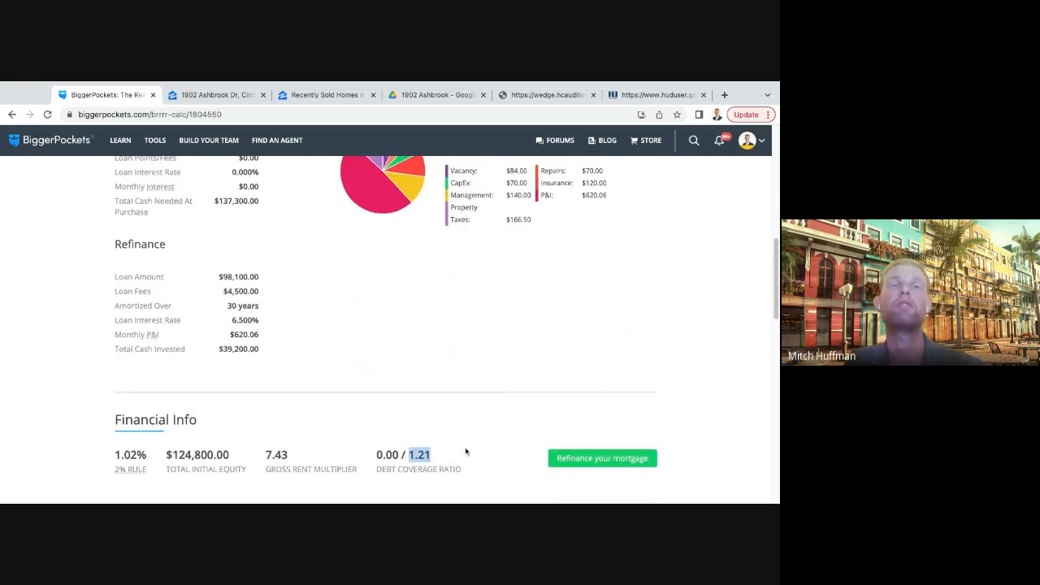
scroll(429, 420, up, 2)
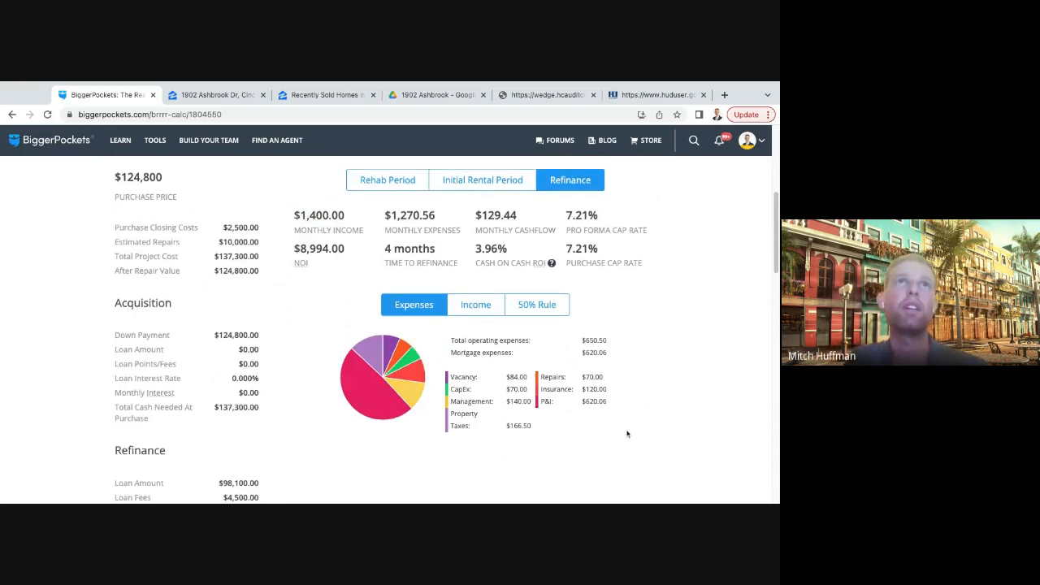
scroll(484, 390, down, 2)
scroll(484, 389, down, 3)
scroll(488, 284, up, 3)
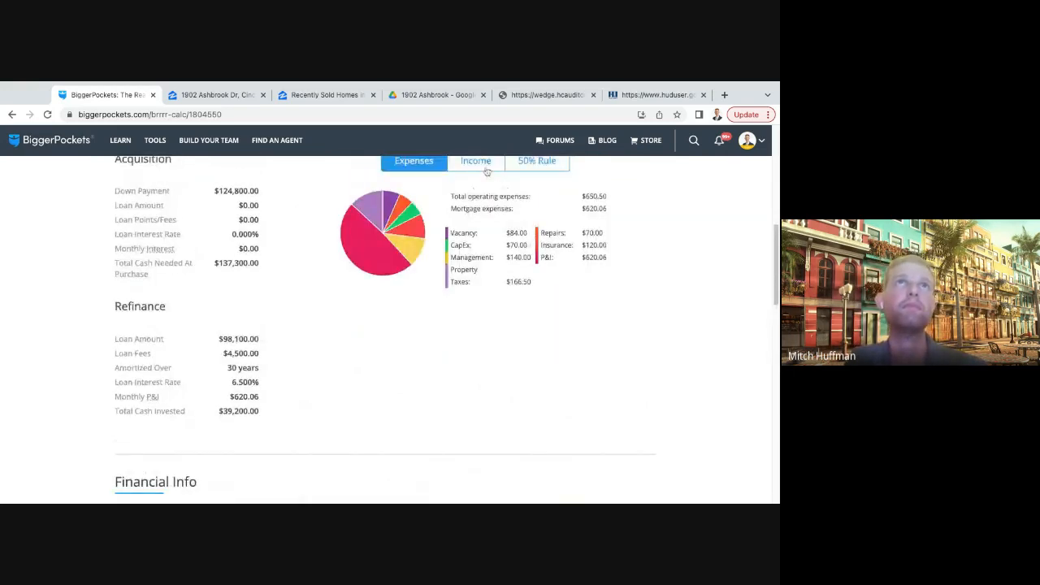
- View the refinance phase's income and 50% Rule breakdowns and return to the expenses breakdown
click(478, 162)
click(521, 170)
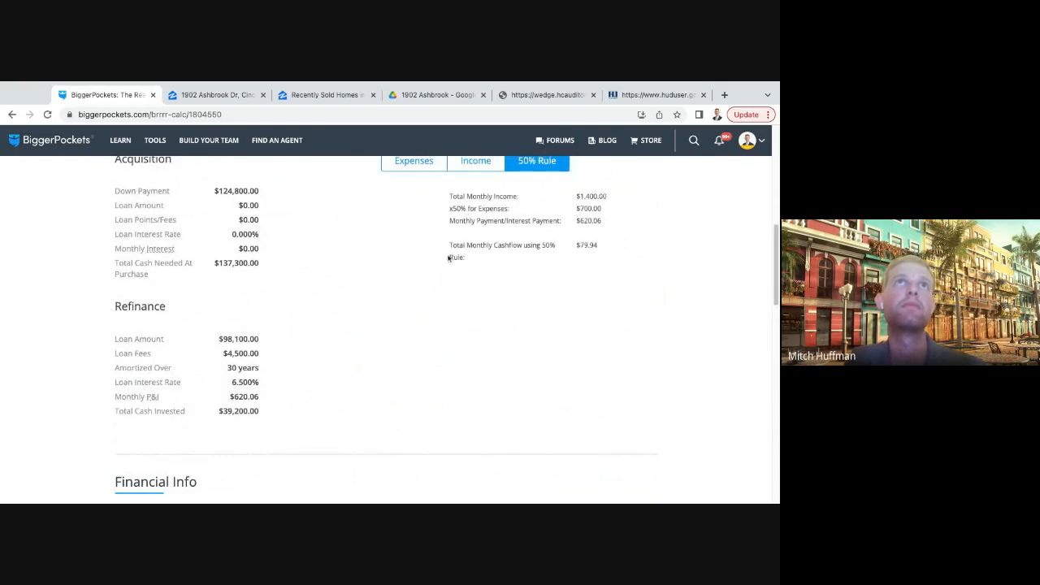
scroll(446, 257, up, 1)
click(417, 230)
scroll(426, 327, down, 2)
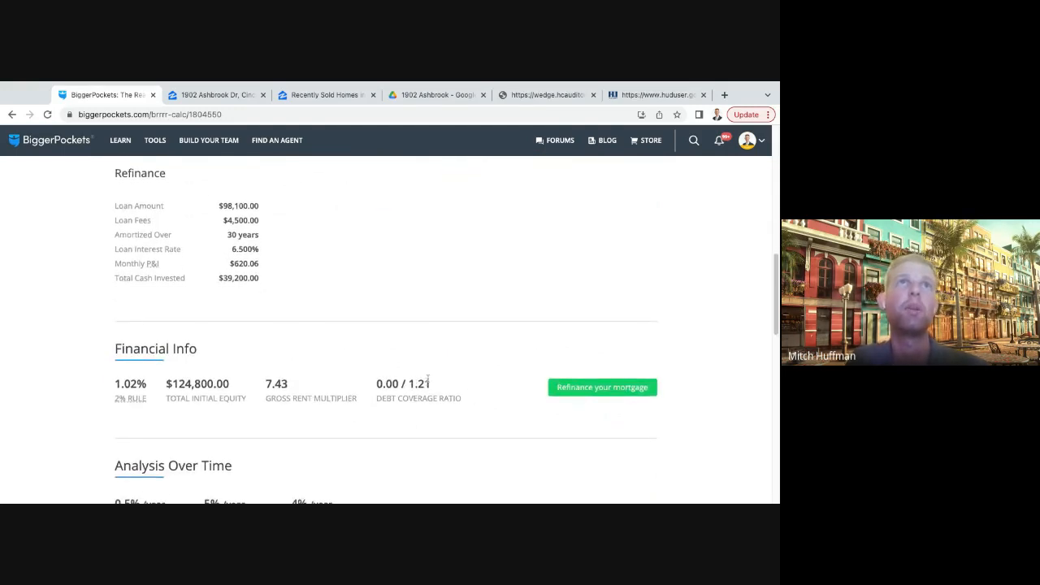
- Compare the refinance-phase monthly income with the property's after repair value
scroll(350, 249, up, 3)
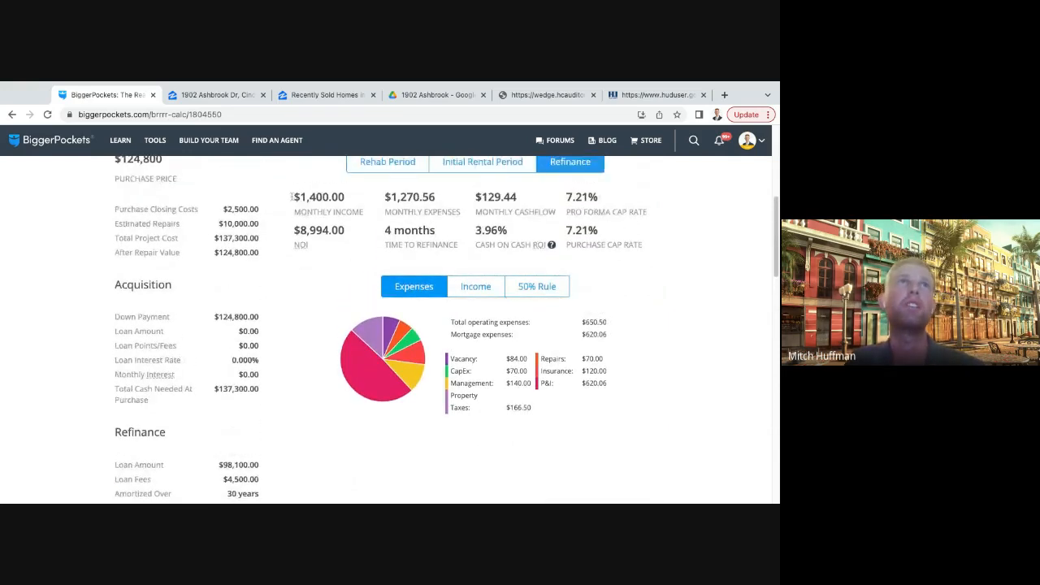
double_click(291, 196)
double_click(205, 256)
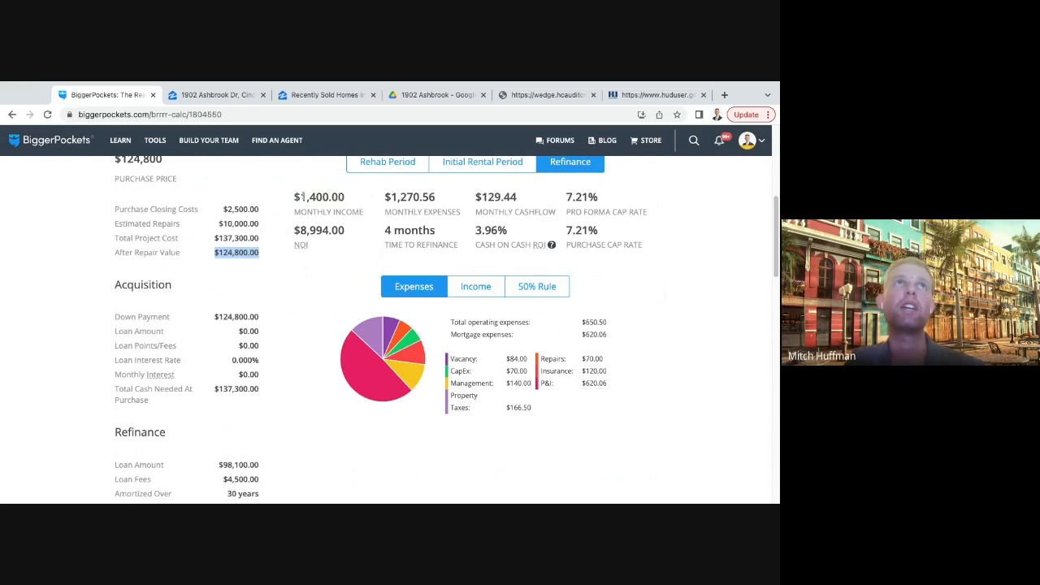
drag(302, 197, 345, 198)
drag(260, 254, 211, 258)
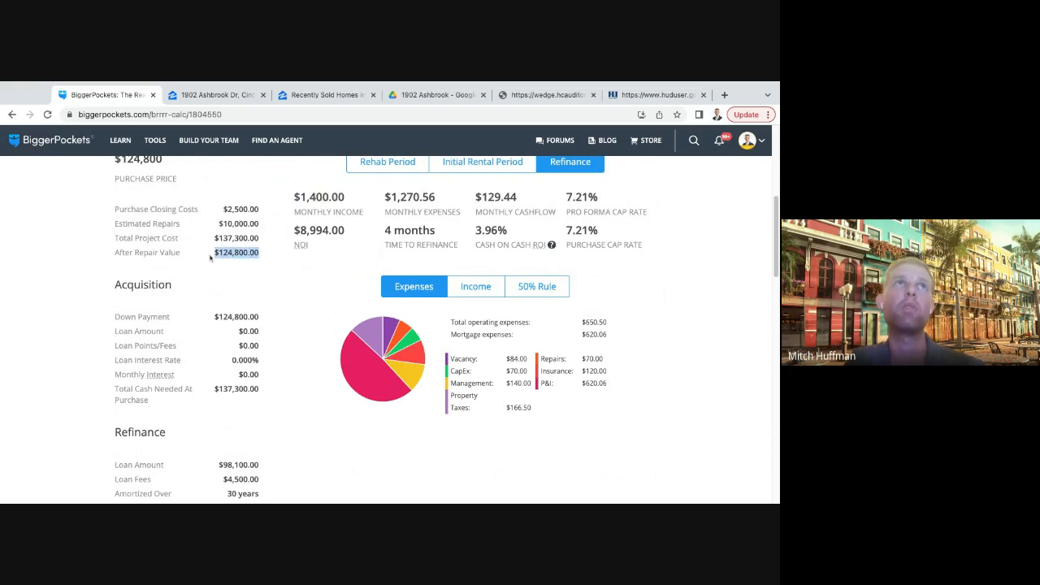
- Compare the monthly cashflow after refinancing with the total cash invested
drag(471, 197, 516, 196)
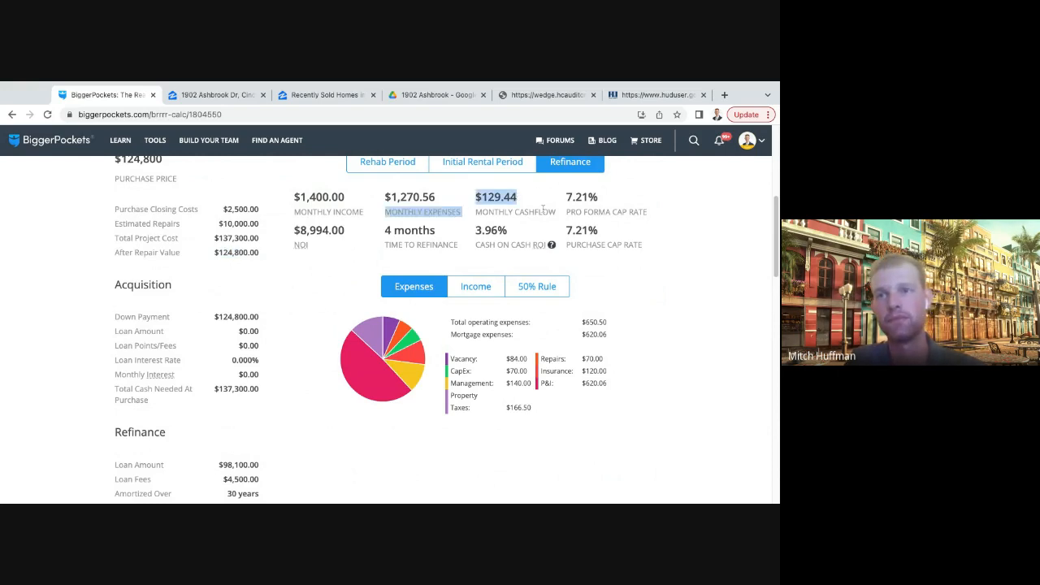
scroll(413, 310, down, 3)
drag(260, 393, 219, 392)
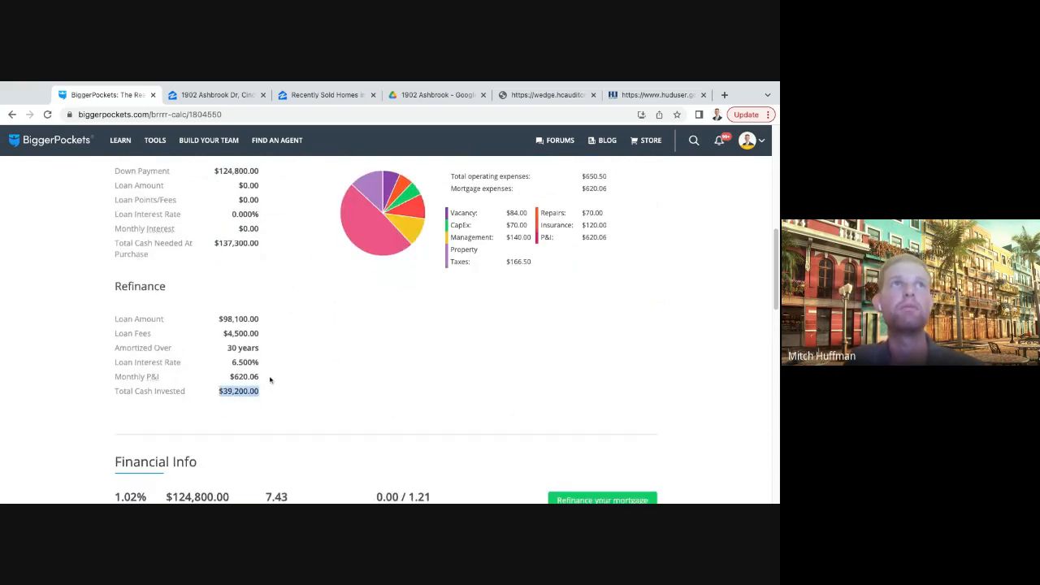
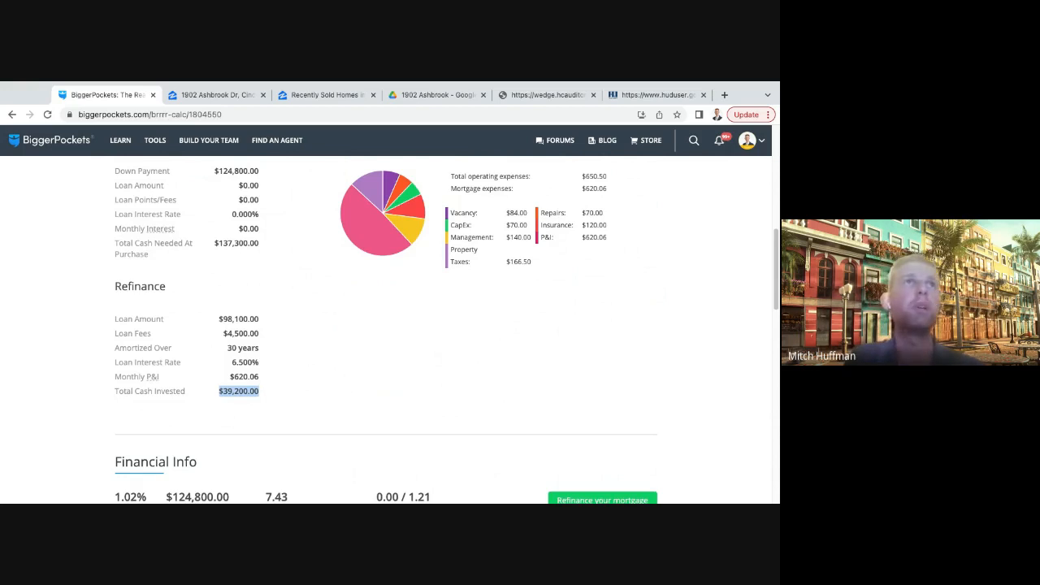
- Start a new report in the Rental Property calculator
click(353, 367)
scroll(353, 367, up, 10)
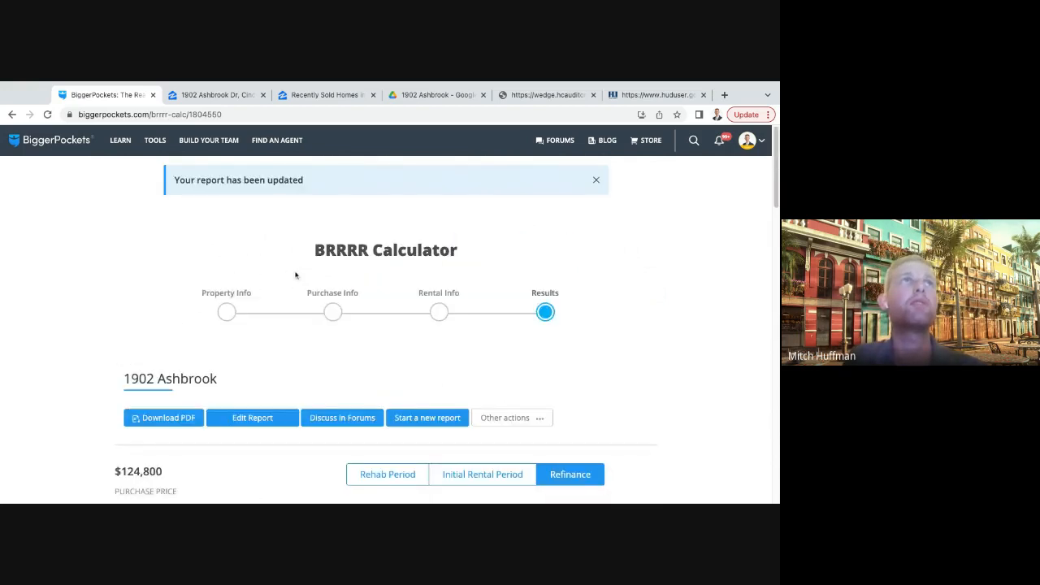
mouse_move(160, 140)
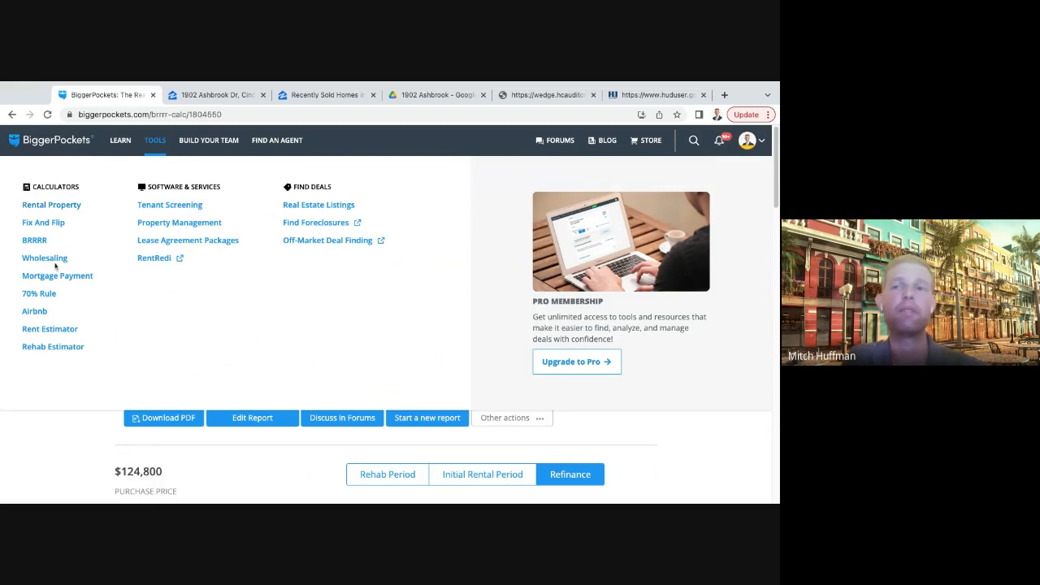
click(47, 209)
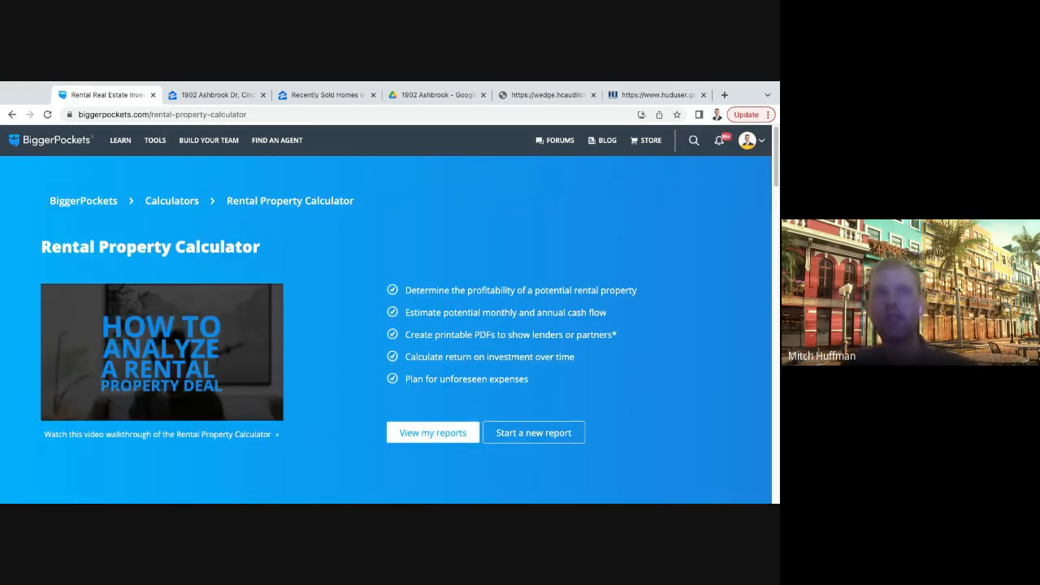
click(567, 441)
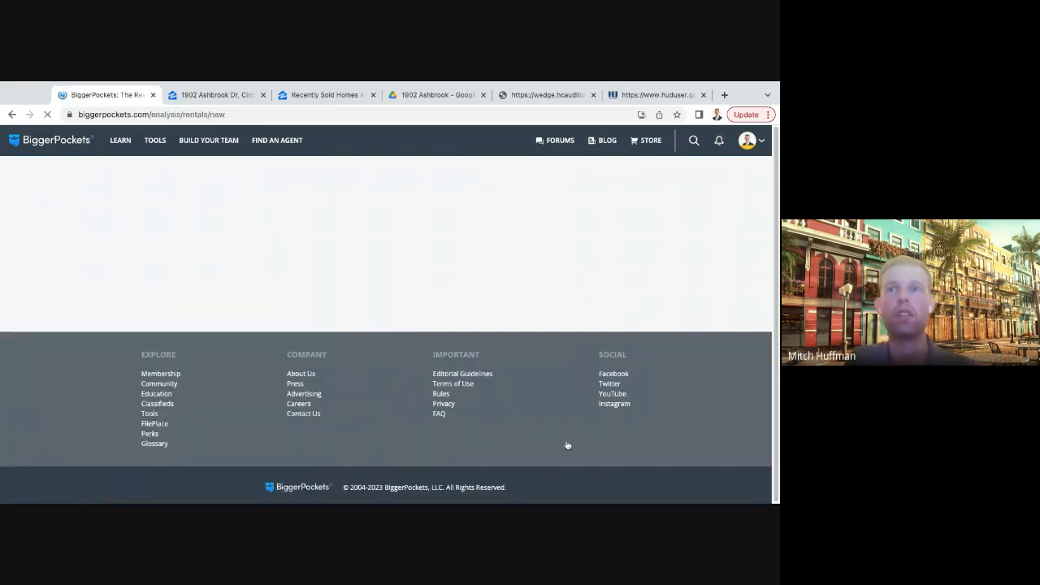
- Enter the property's street address and accept the matching suggestion to fill in city, state and zip code
click(369, 333)
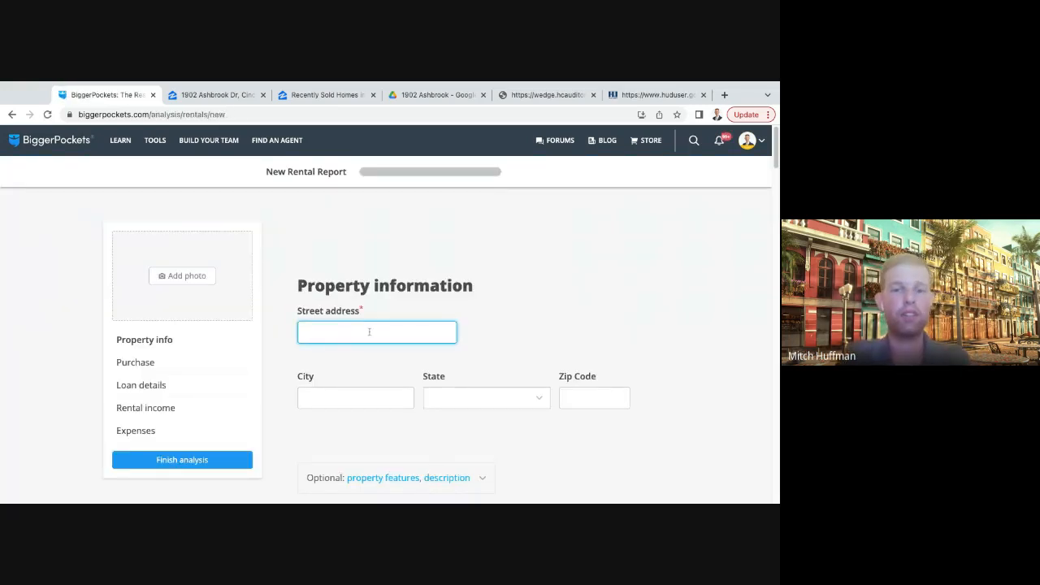
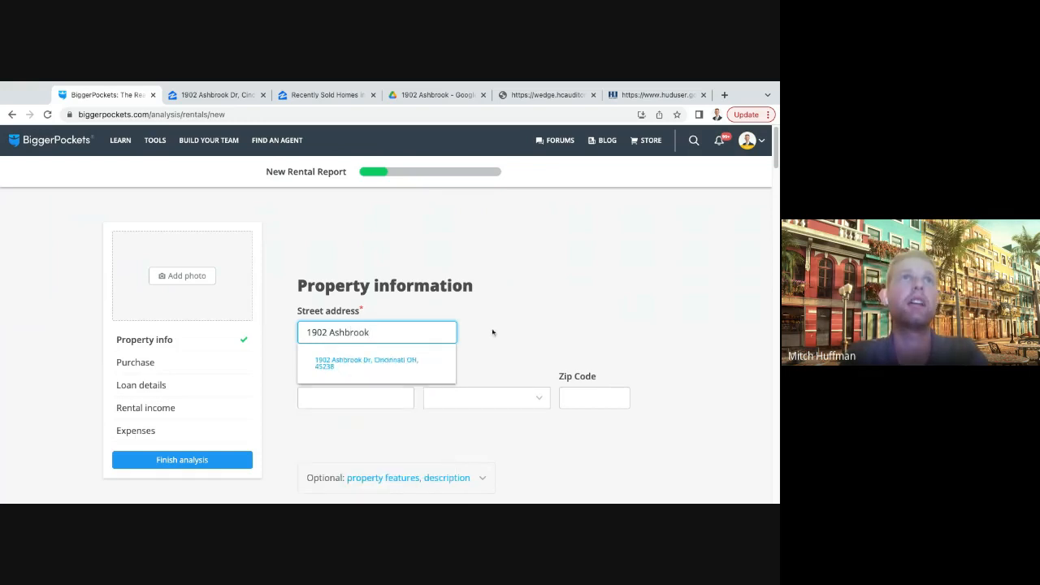
click(413, 362)
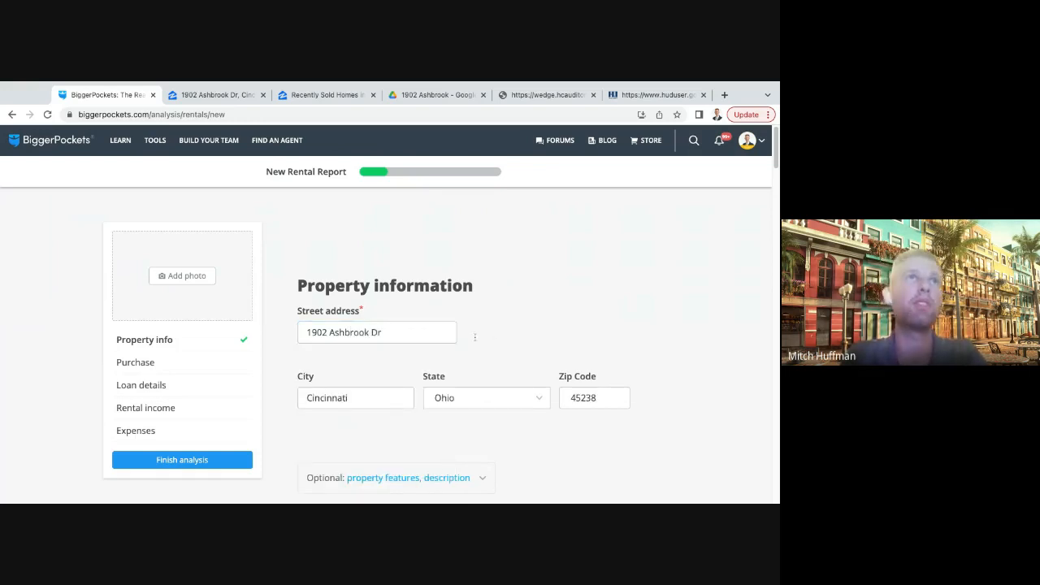
scroll(634, 267, up, 3)
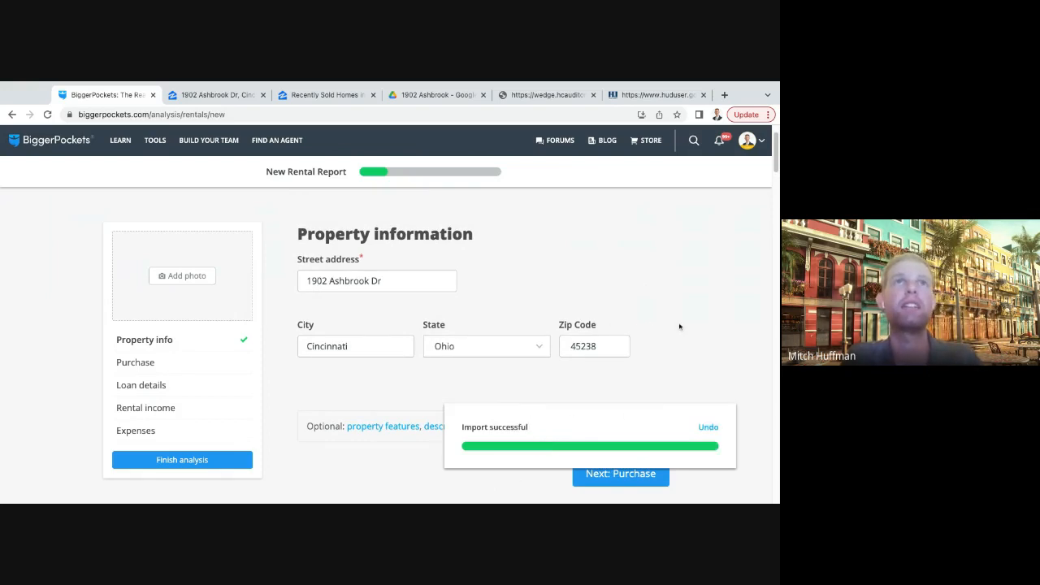
- Set the purchase price to $124800 in the report's purchase section
scroll(679, 326, down, 4)
scroll(388, 325, down, 2)
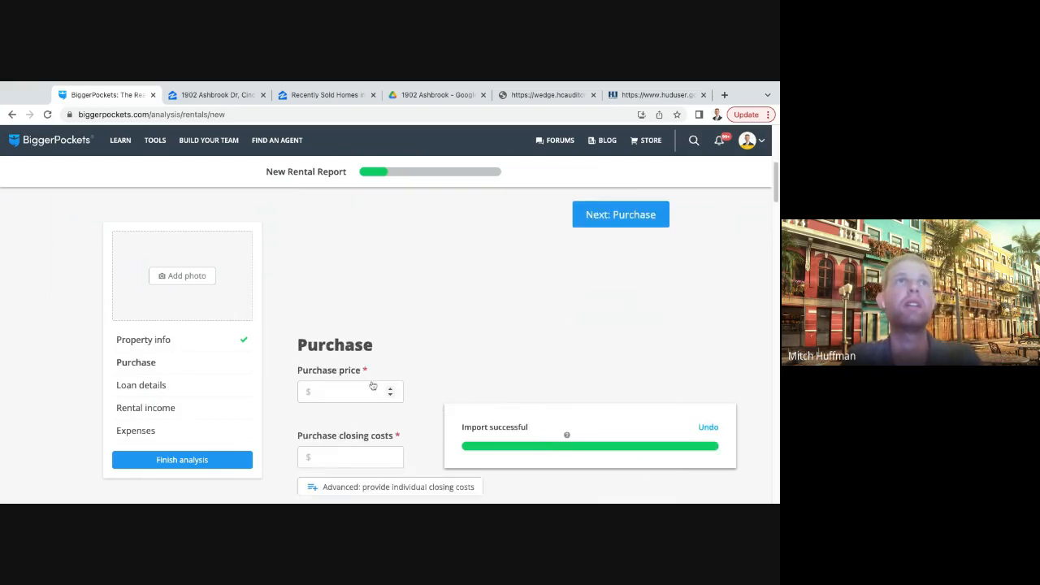
click(367, 392)
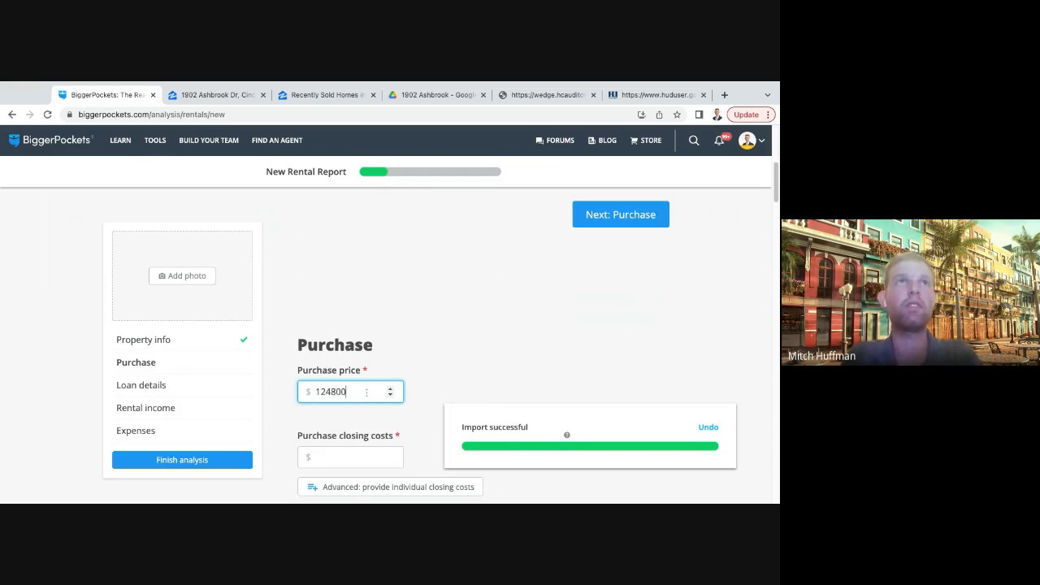
click(543, 326)
- Set the purchase closing costs to $4500 and continue to the loan details
scroll(457, 344, down, 2)
click(349, 389)
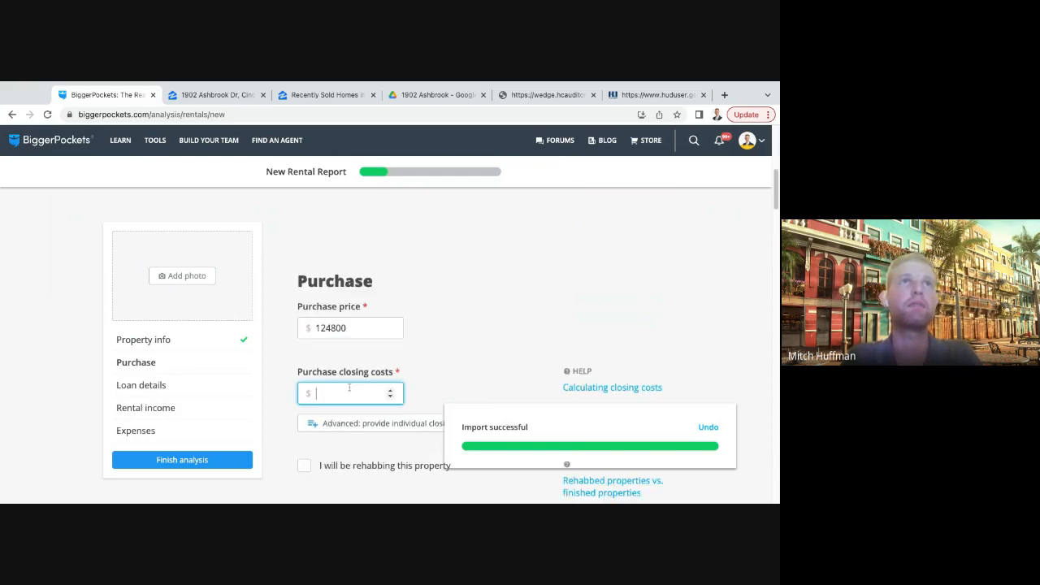
text(-3)
scroll(338, 351, down, 1)
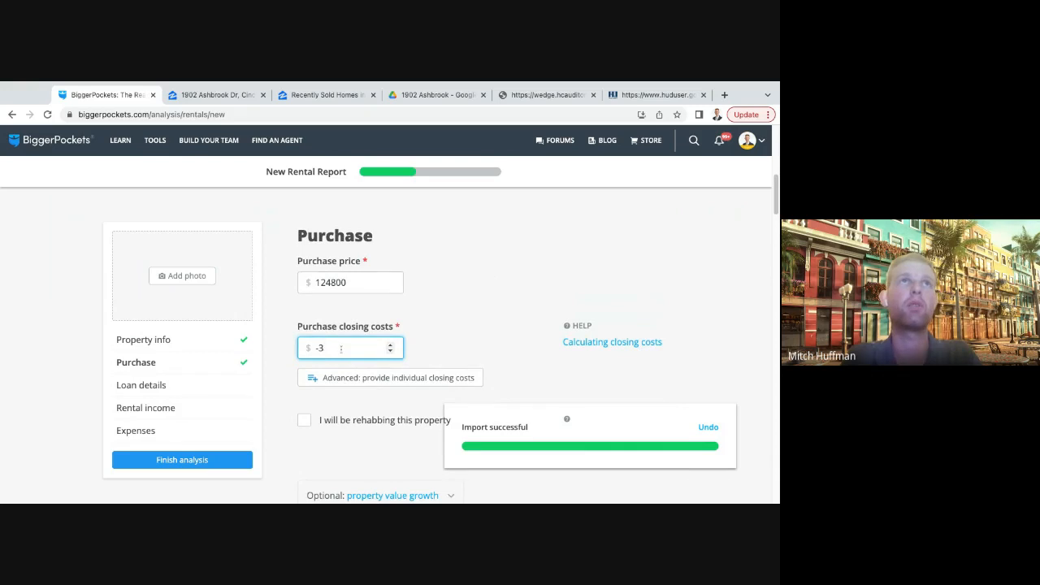
key(BackSpace)
key(BackSpace)
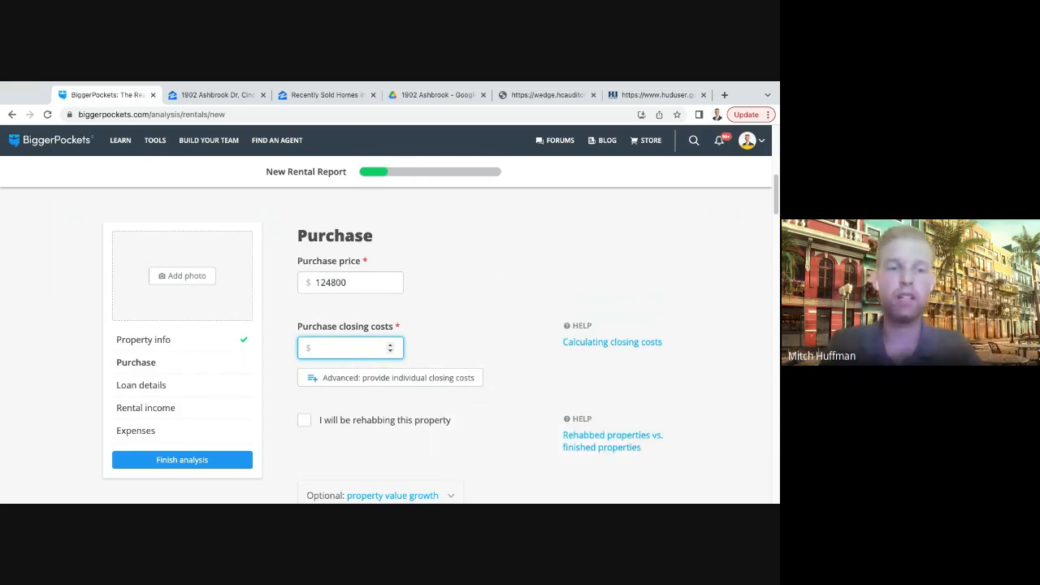
text(45000)
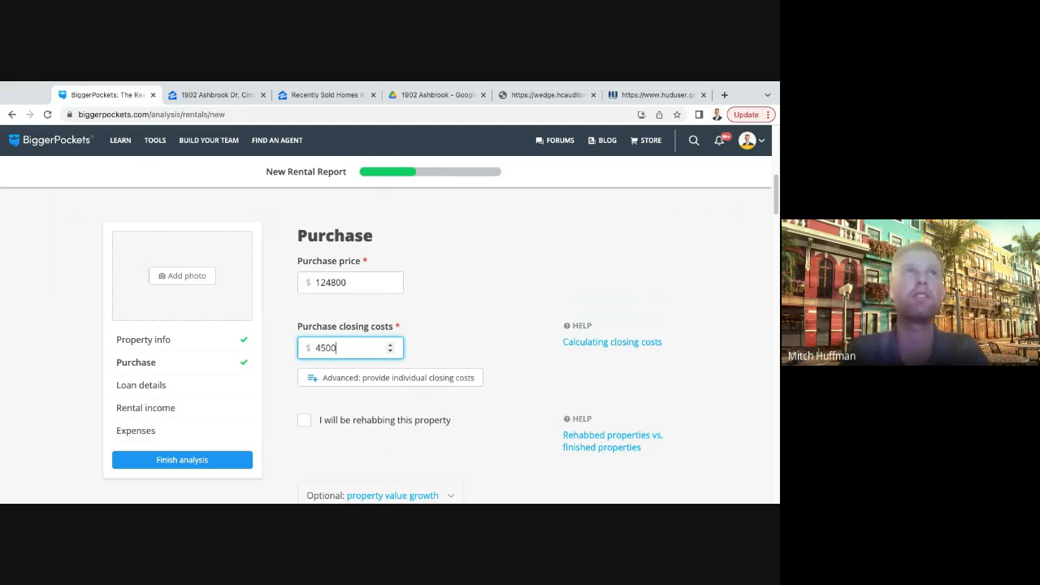
scroll(446, 337, down, 1)
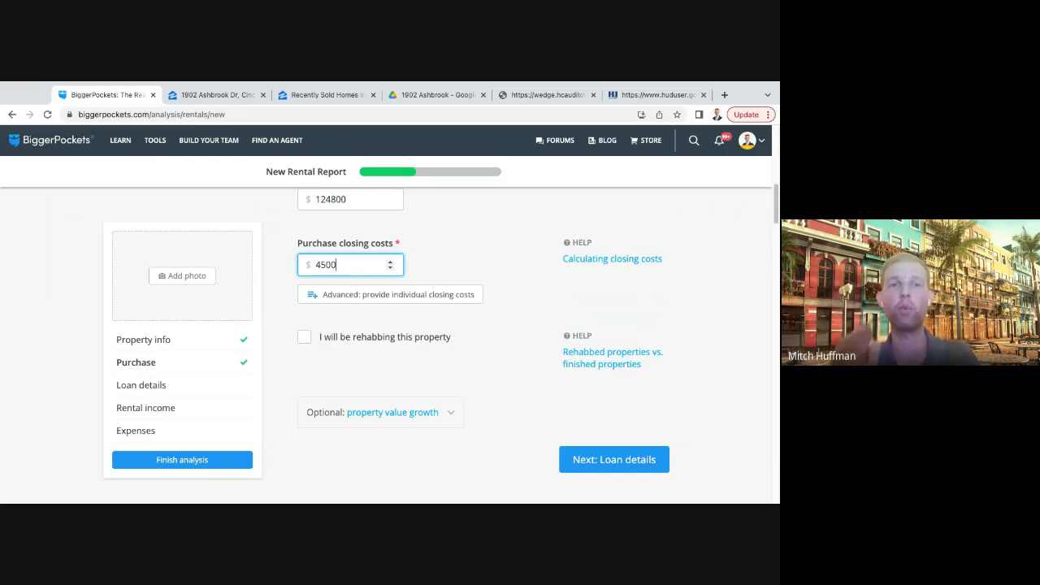
click(534, 368)
scroll(493, 365, down, 1)
click(606, 431)
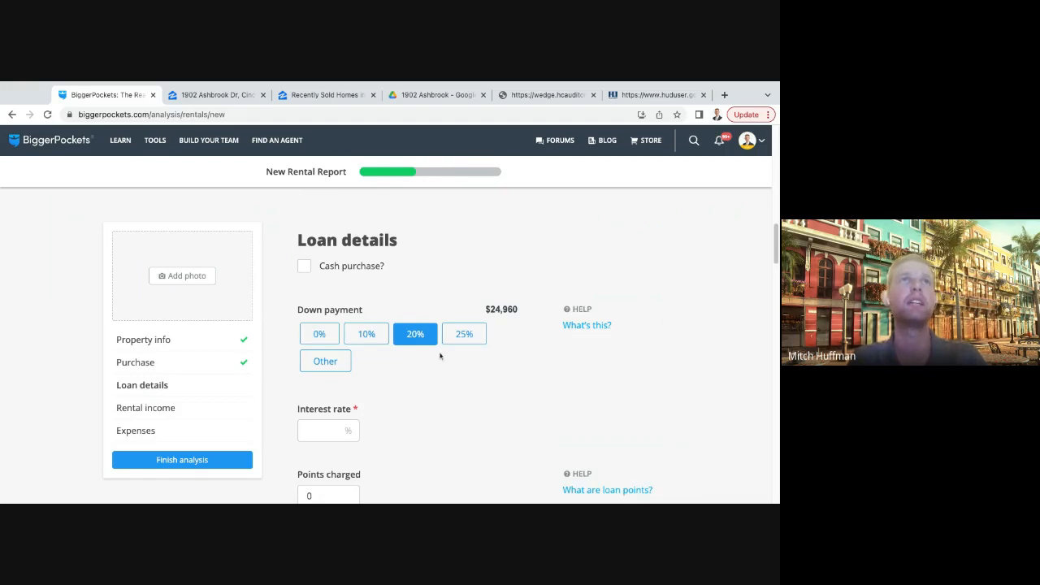
- Compare the 25% and 20% down payment options, ending on 20%
click(469, 338)
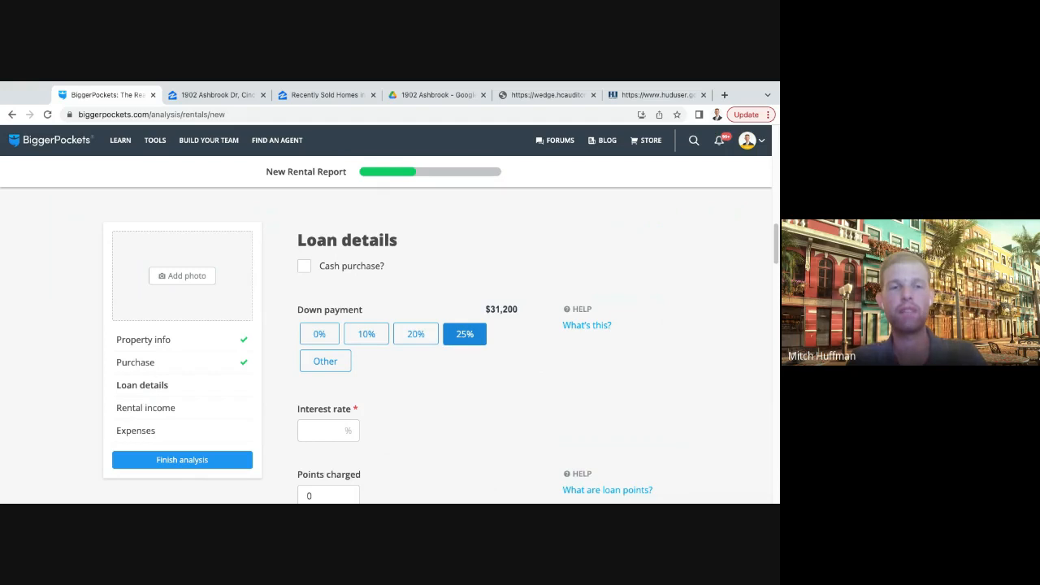
click(428, 345)
click(478, 337)
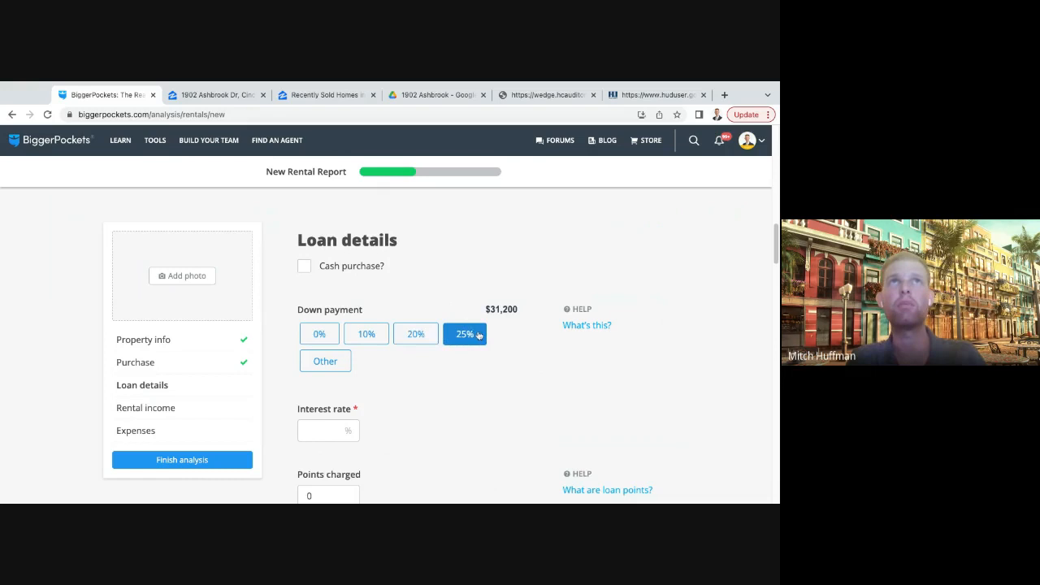
click(433, 341)
- Set the loan's interest rate to 6.5%
scroll(435, 307, down, 1)
scroll(434, 306, down, 1)
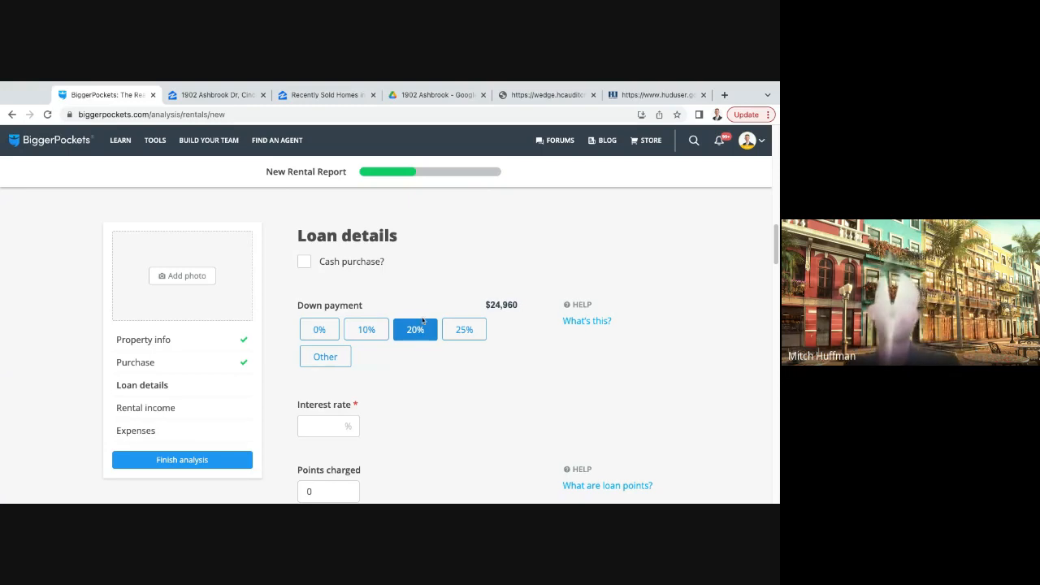
scroll(424, 321, down, 5)
click(334, 255)
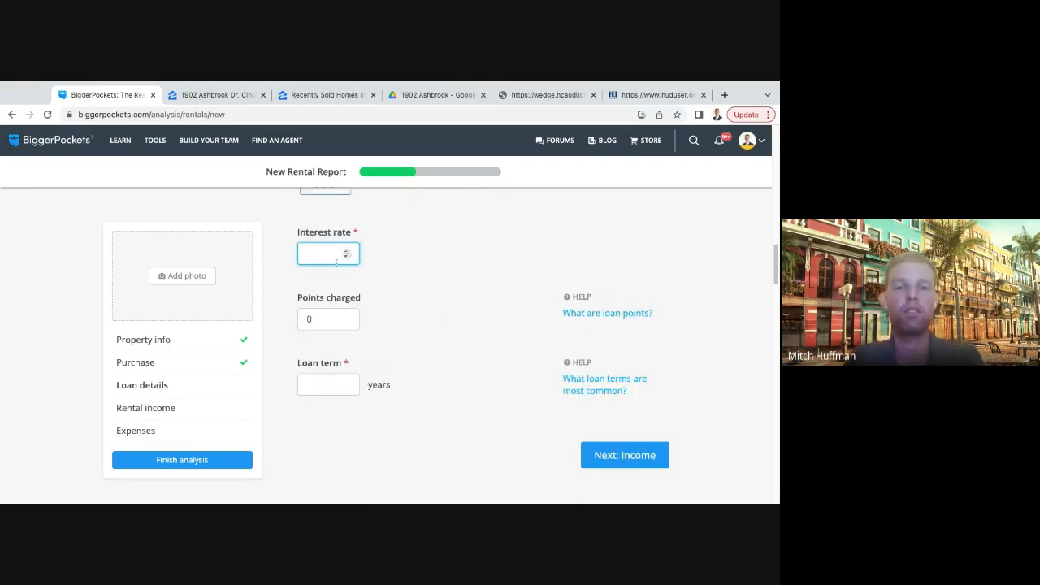
text(6.5)
click(439, 302)
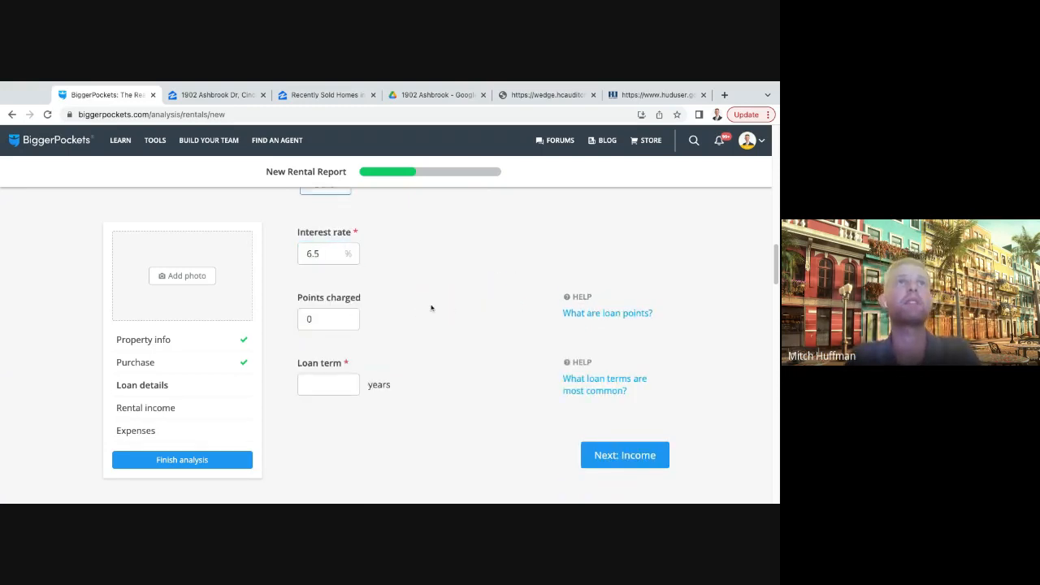
- Set the loan term to 30 years and continue to the rental income section
scroll(386, 297, down, 1)
scroll(387, 297, down, 2)
click(334, 311)
text(30)
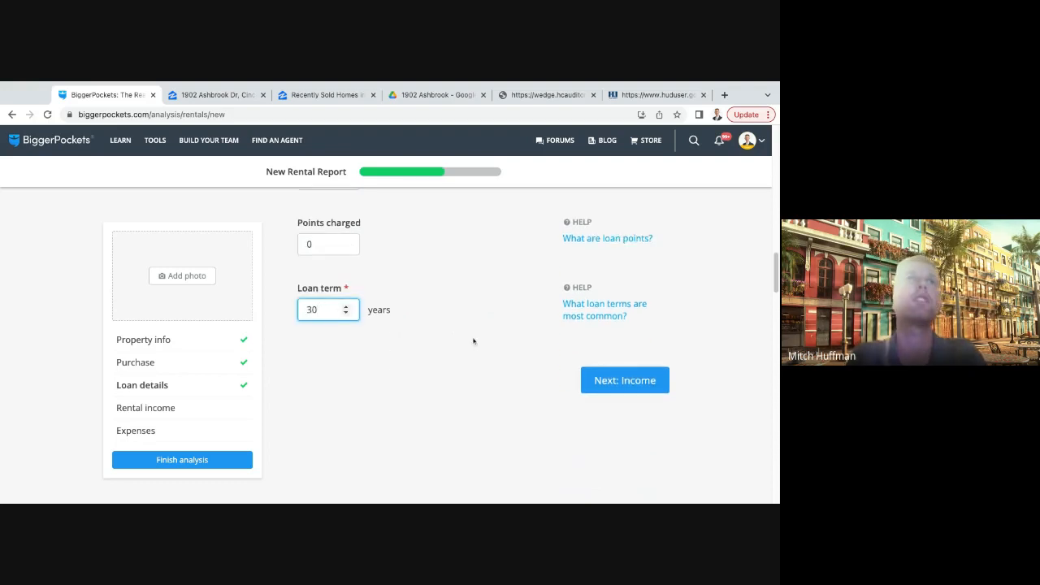
click(474, 342)
scroll(481, 342, up, 1)
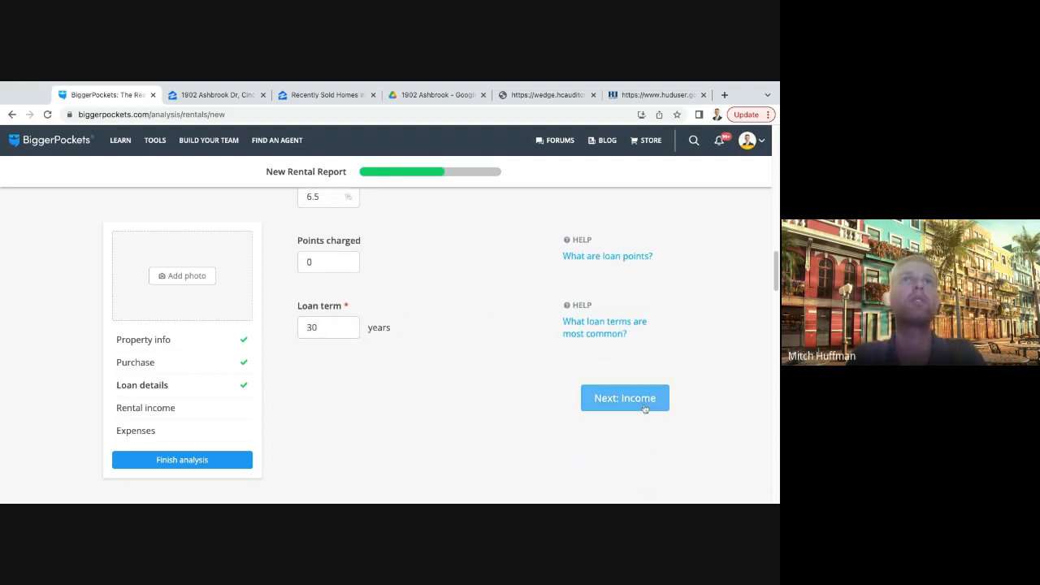
click(620, 398)
- Review the entered loan details and examine the median rent estimate for this property
scroll(458, 304, up, 4)
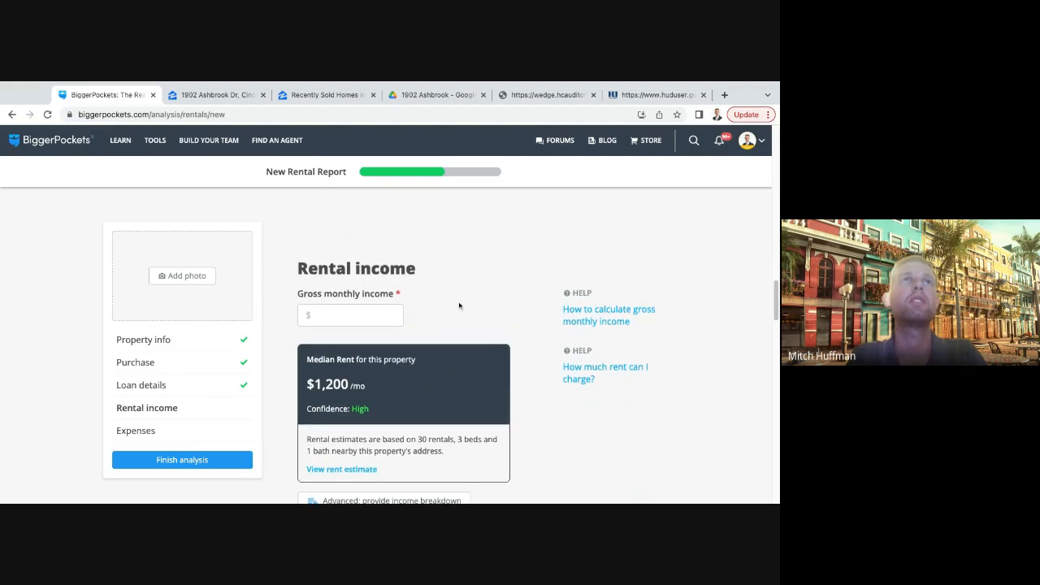
scroll(319, 236, up, 2)
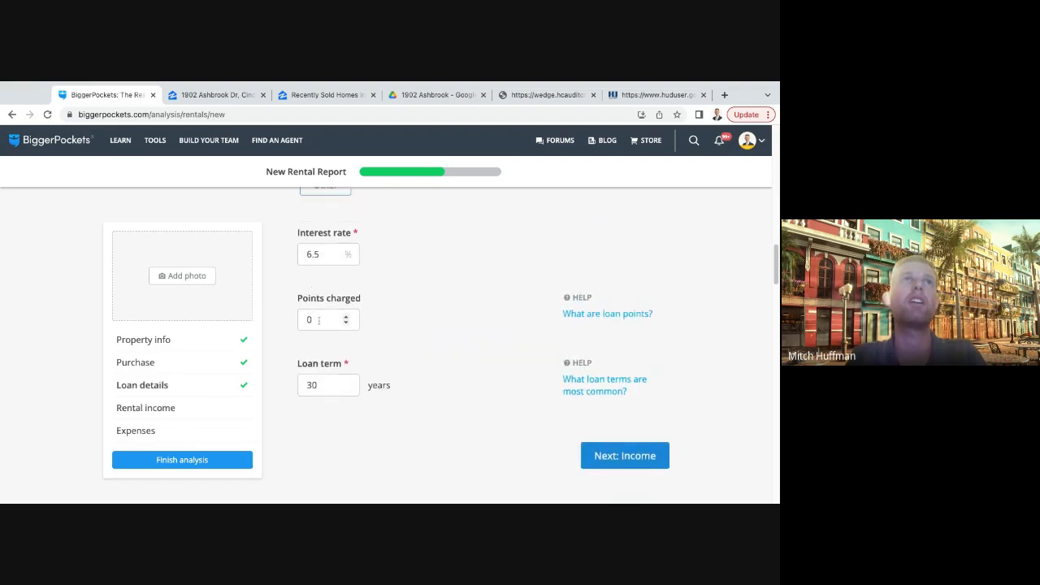
scroll(420, 316, down, 4)
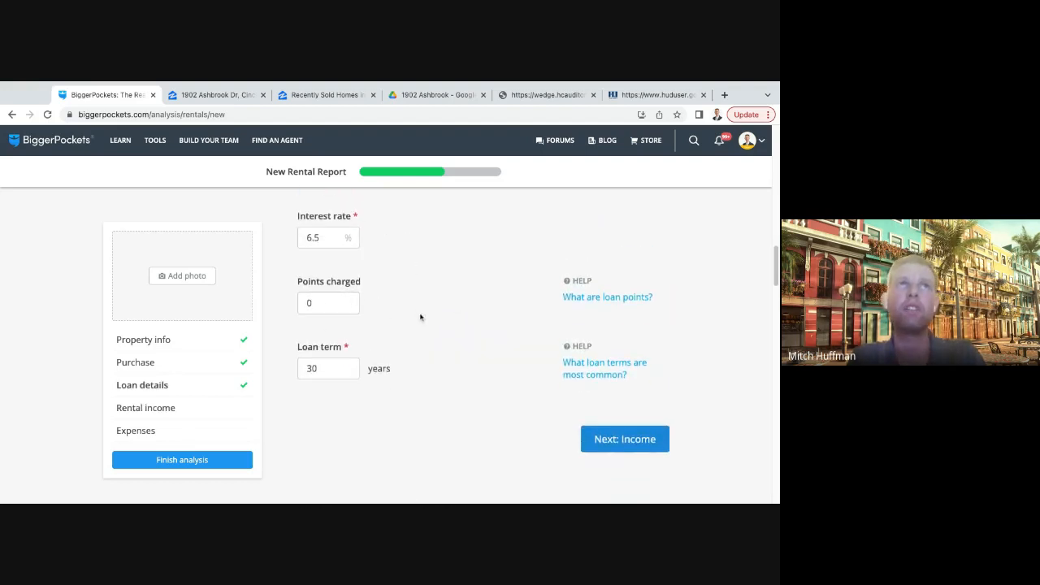
scroll(424, 323, down, 1)
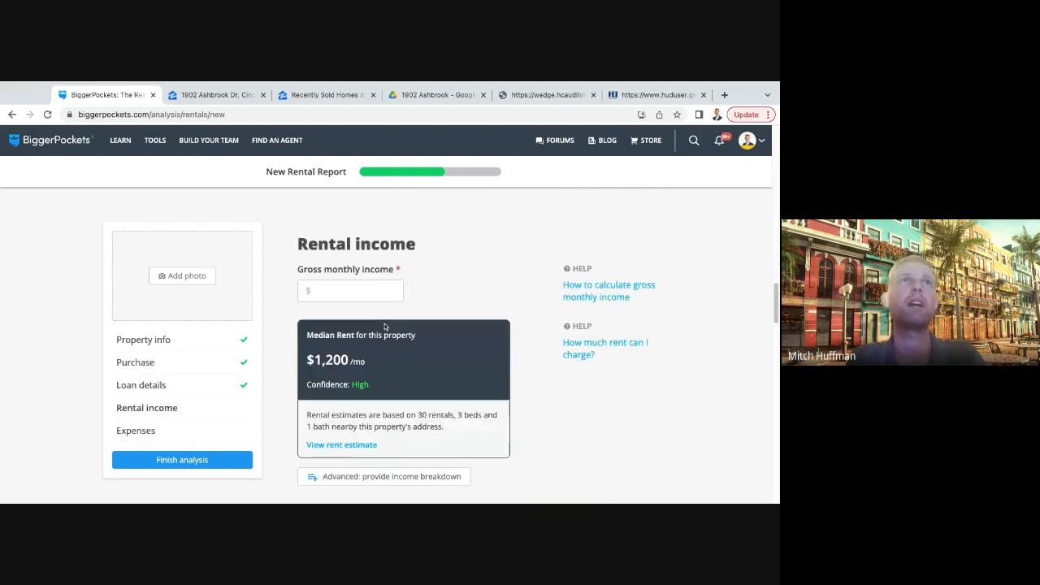
click(344, 291)
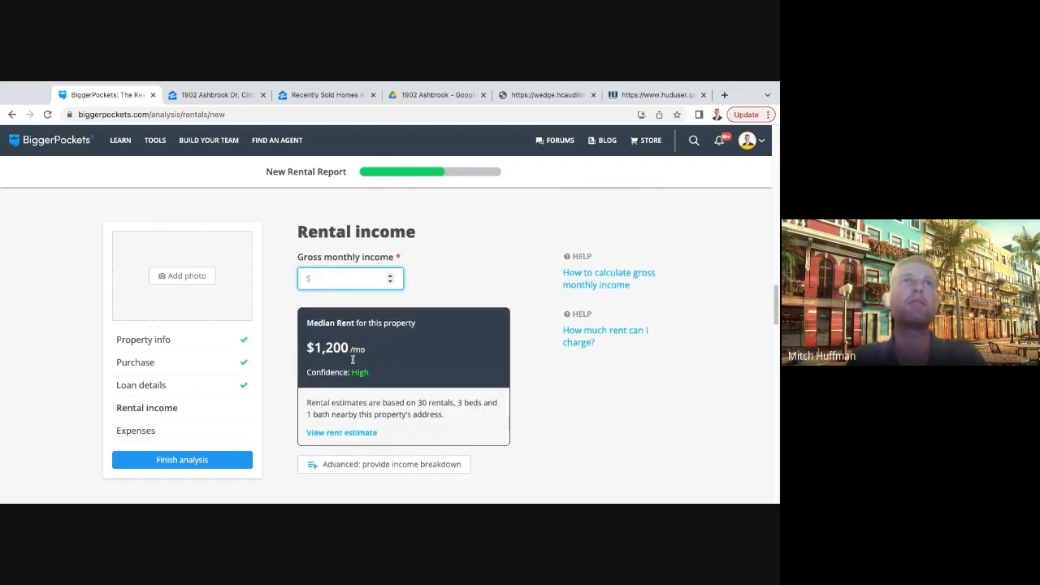
scroll(325, 325, down, 1)
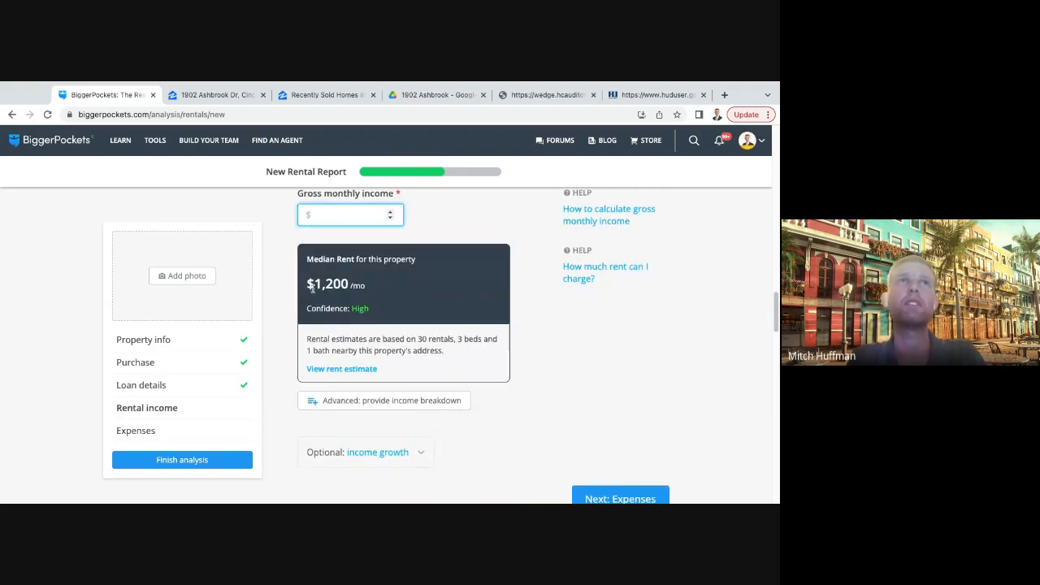
click(376, 312)
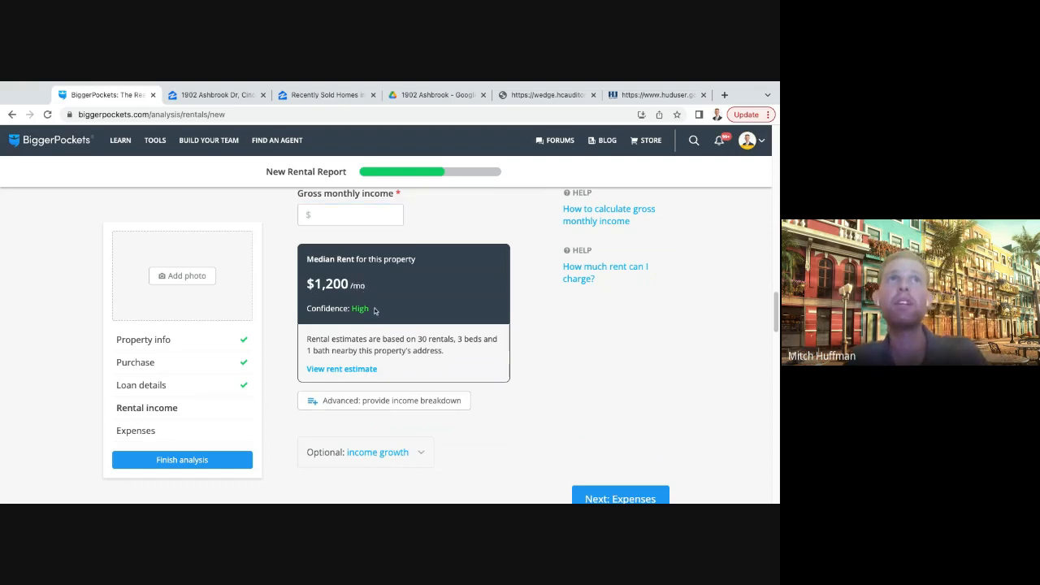
double_click(377, 313)
double_click(309, 286)
drag(311, 284, 385, 293)
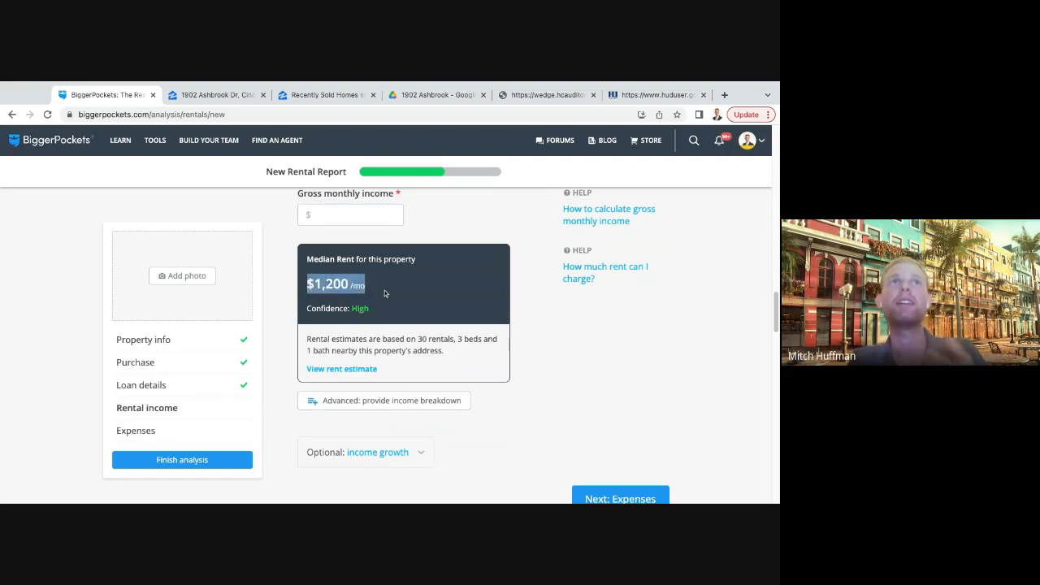
click(385, 293)
- Set the gross monthly income to $1400 and continue to the expenses section
click(341, 211)
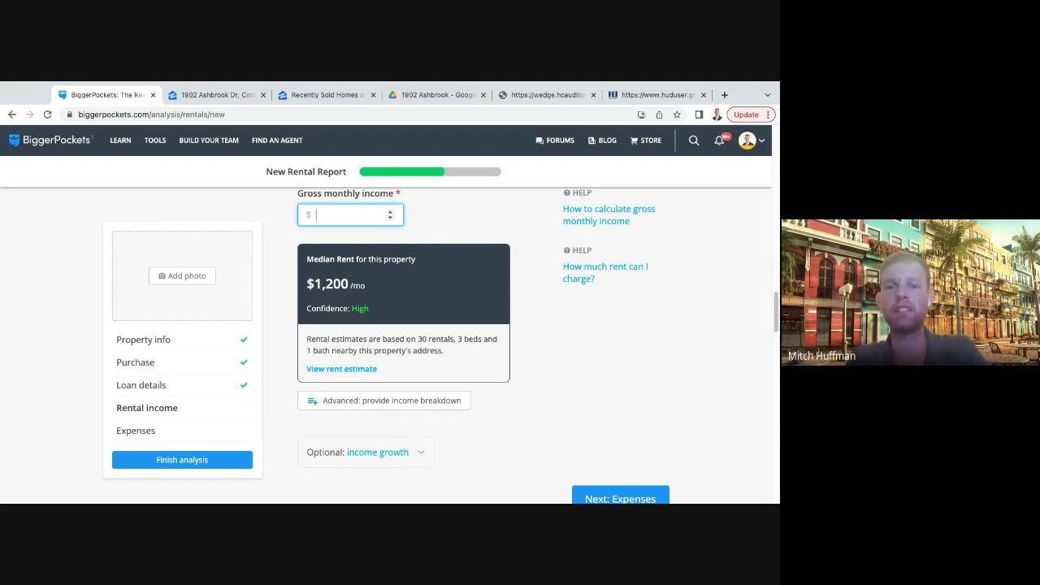
text(1400)
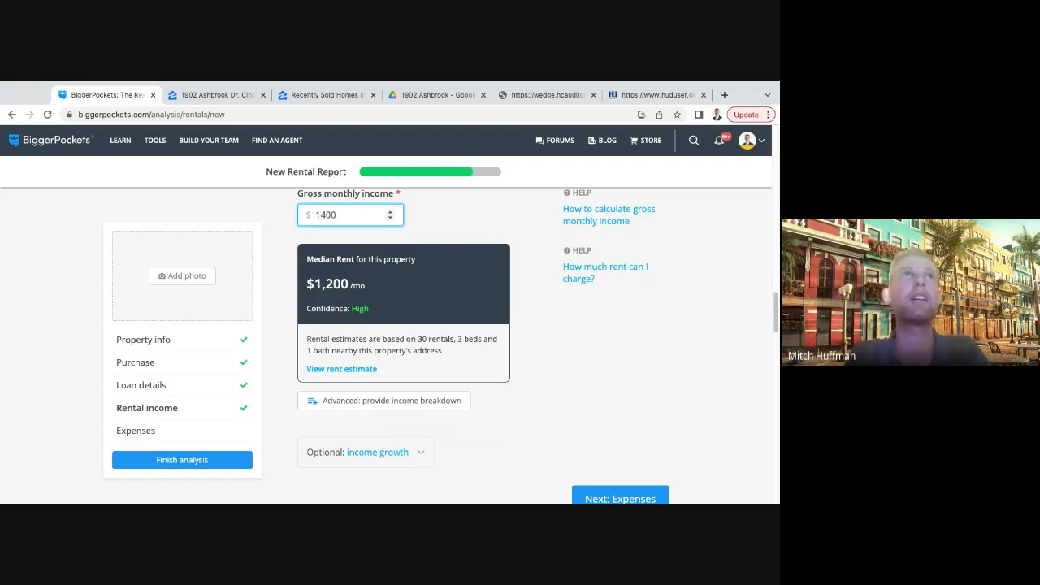
click(427, 224)
scroll(525, 277, down, 1)
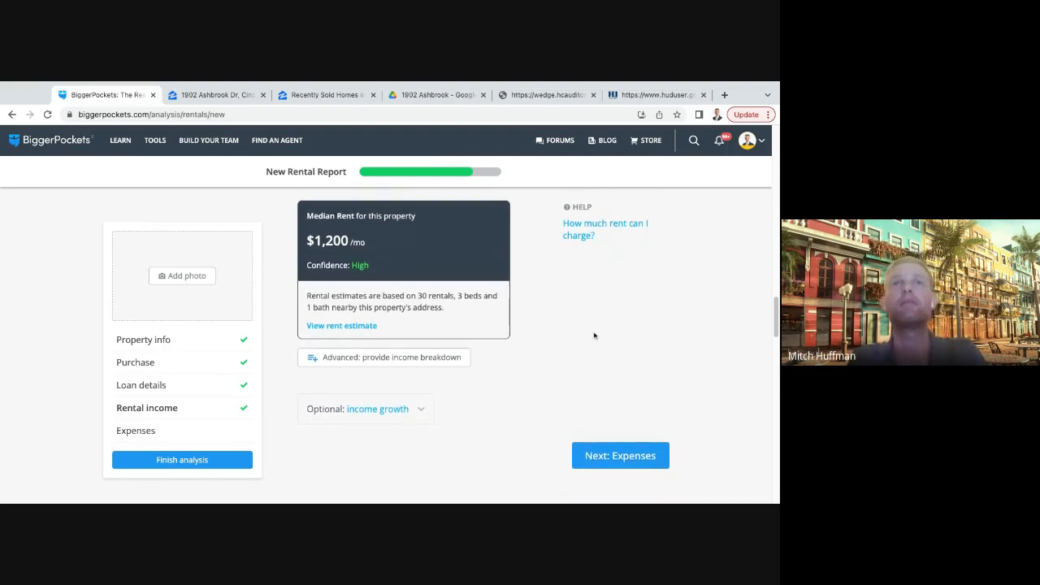
click(619, 460)
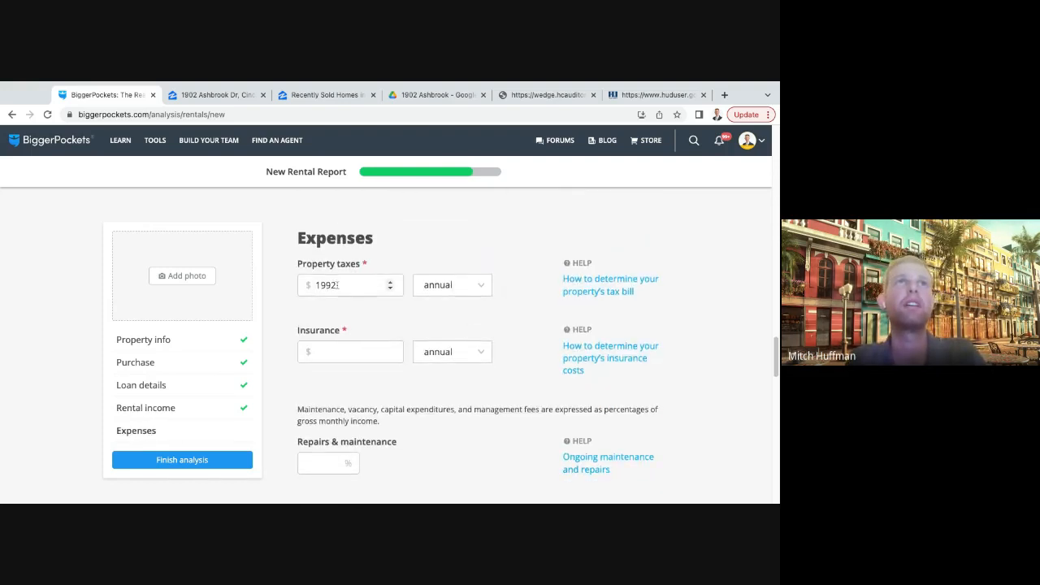
- Check the entered property taxes against the total tax on the Hamilton County Auditor page, and return to the rental report
double_click(341, 287)
click(418, 262)
click(546, 95)
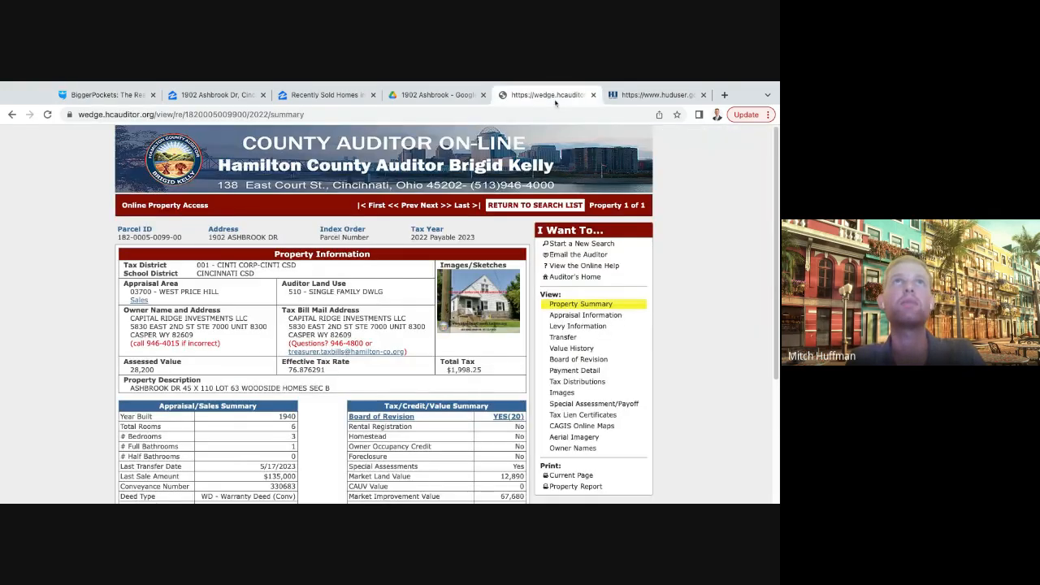
double_click(483, 372)
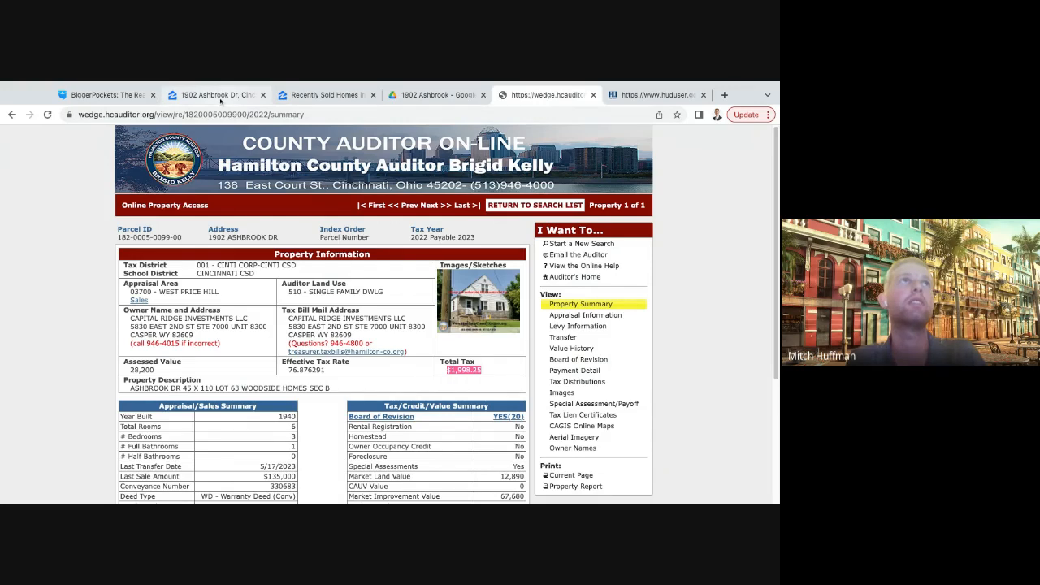
click(136, 99)
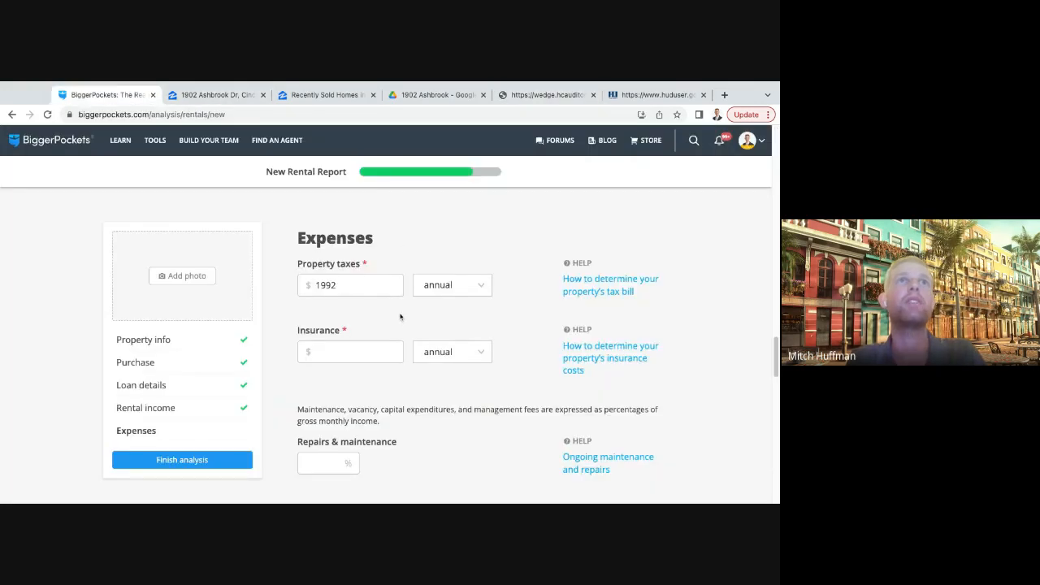
- Set the property's insurance expense to $120 with a monthly period
scroll(374, 321, down, 1)
click(349, 328)
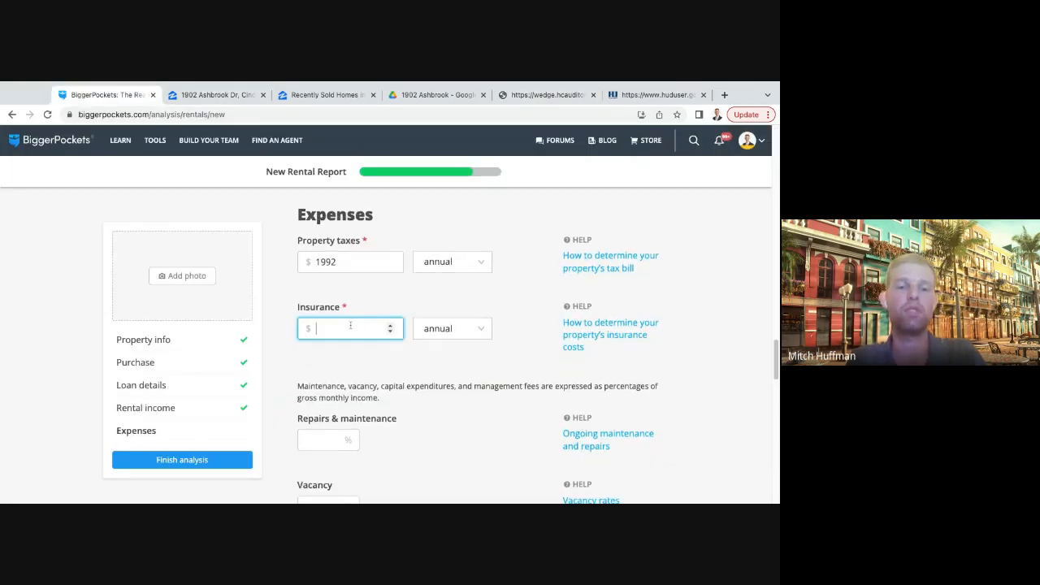
text(1500)
click(473, 334)
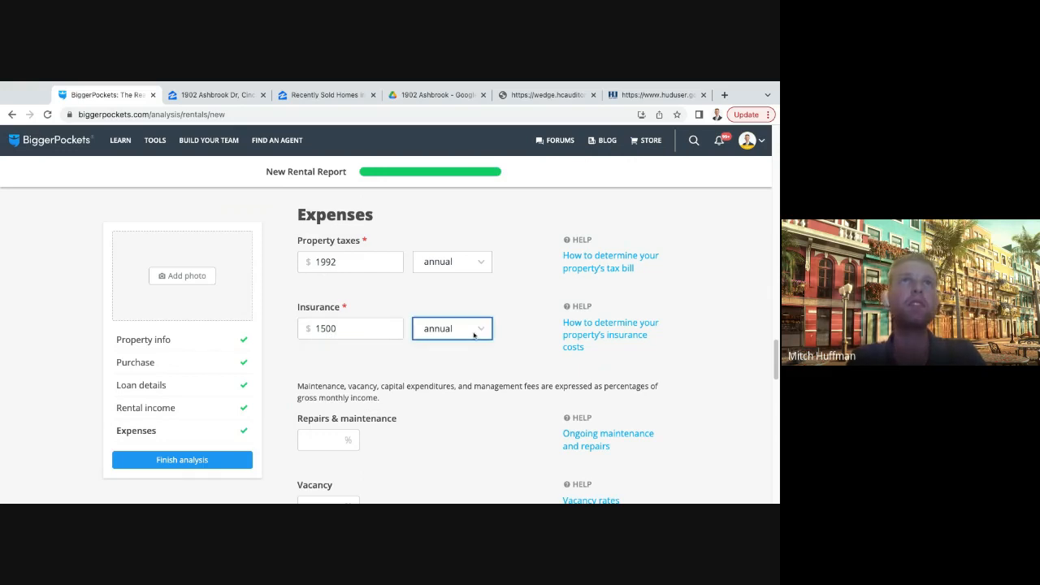
click(473, 341)
click(338, 329)
double_click(339, 328)
text(1)
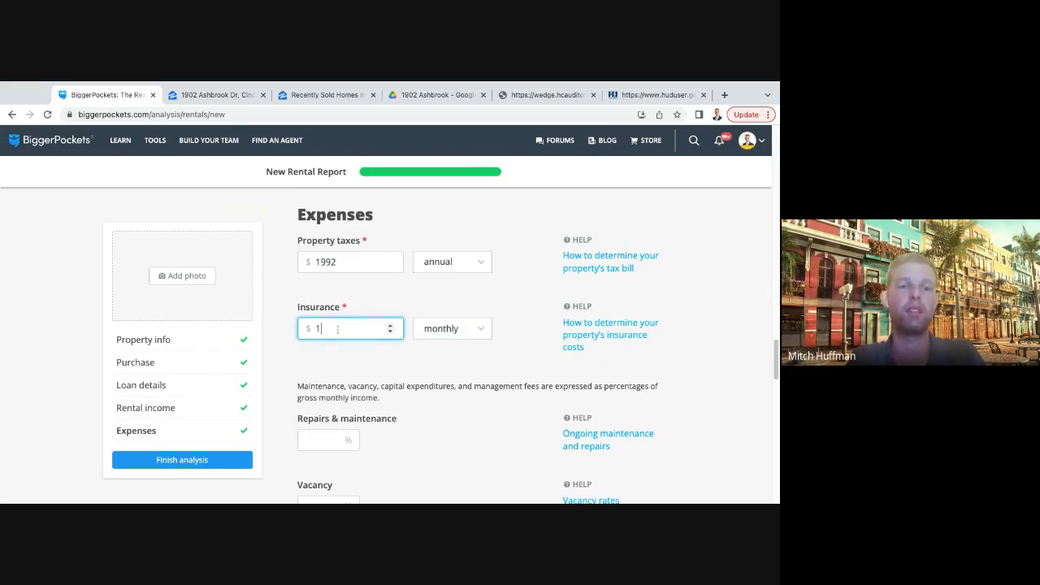
text(20)
click(441, 355)
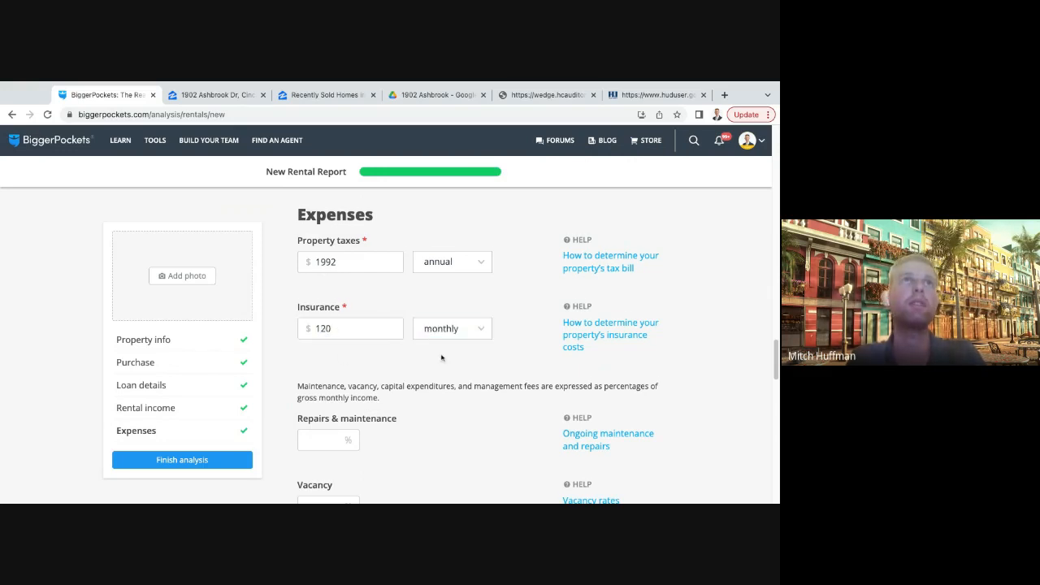
- Set repairs and maintenance to 5% and vacancy to 6% of the gross monthly income
scroll(395, 349, down, 1)
click(328, 345)
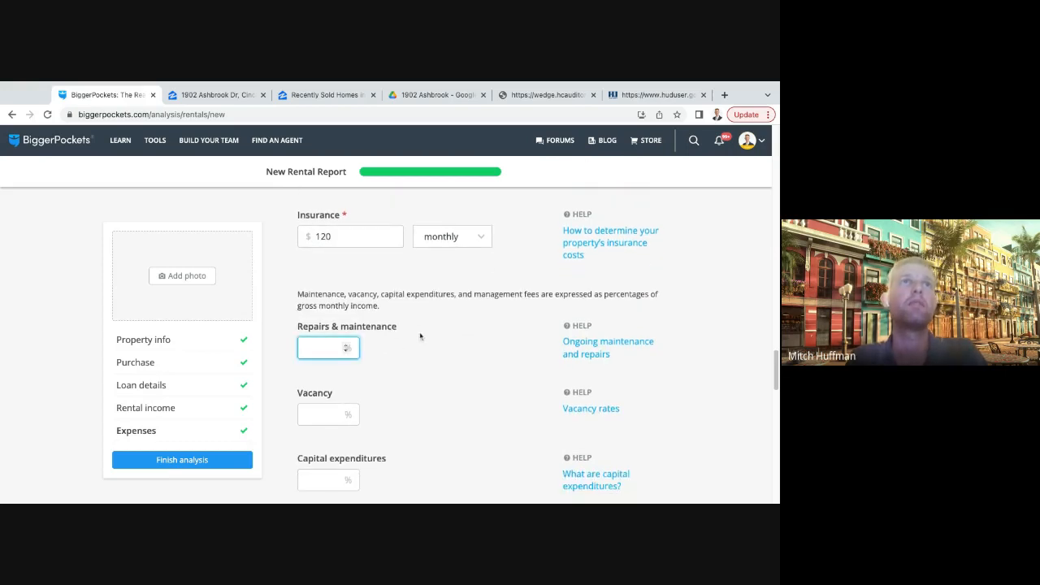
scroll(421, 333, down, 1)
text(5)
click(323, 398)
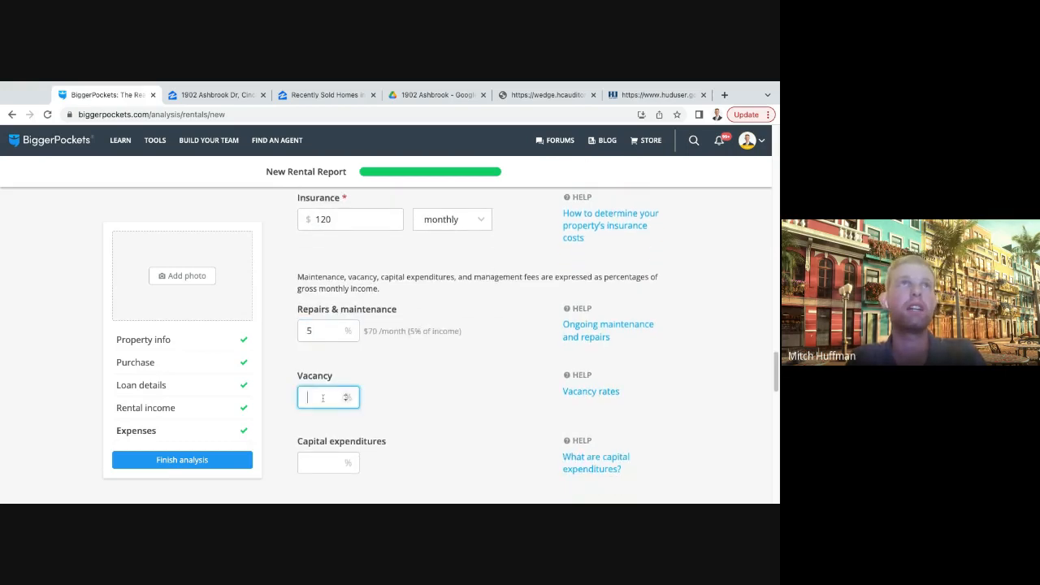
text(5)
key(BackSpace)
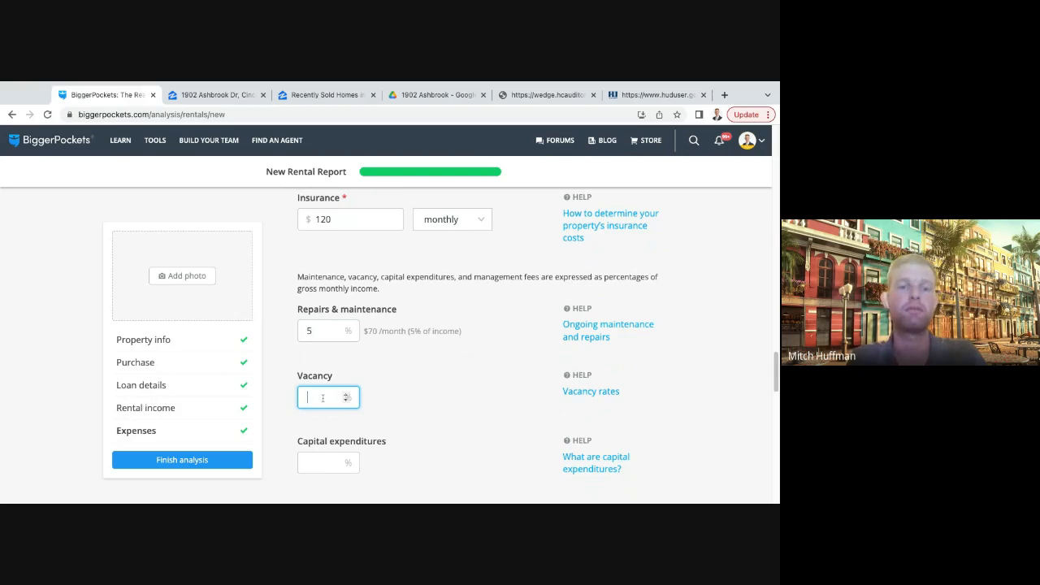
text(6)
click(458, 416)
- Set capital expenditures to 5% and management fees to 10% of the gross monthly income
scroll(458, 417, down, 1)
click(321, 399)
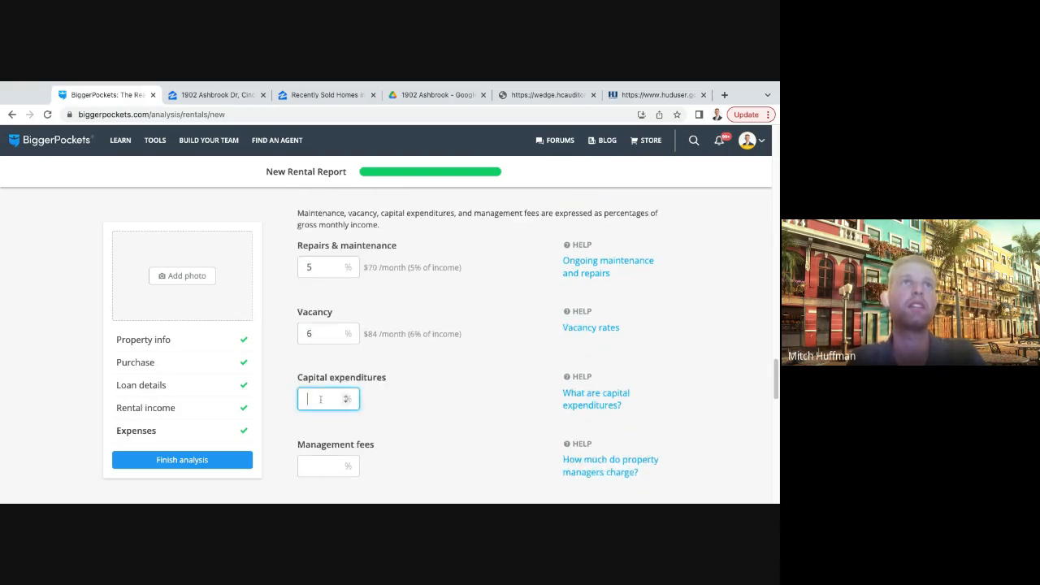
text(5)
click(425, 412)
scroll(425, 411, down, 1)
click(328, 374)
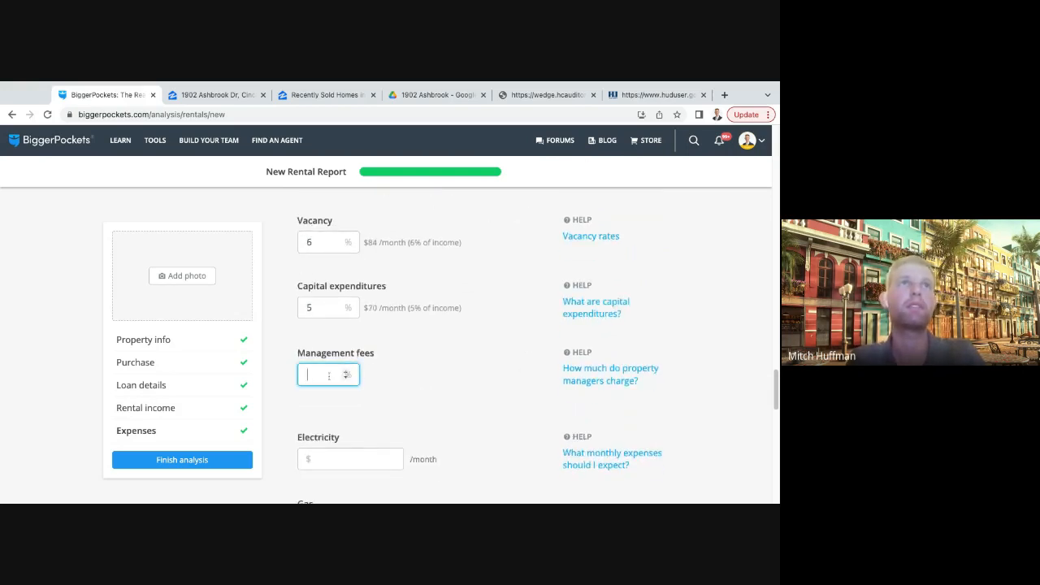
text(10)
click(555, 464)
- Leave the utilities, HOA fees, garbage and other expenses blank and finish the analysis
scroll(452, 411, down, 5)
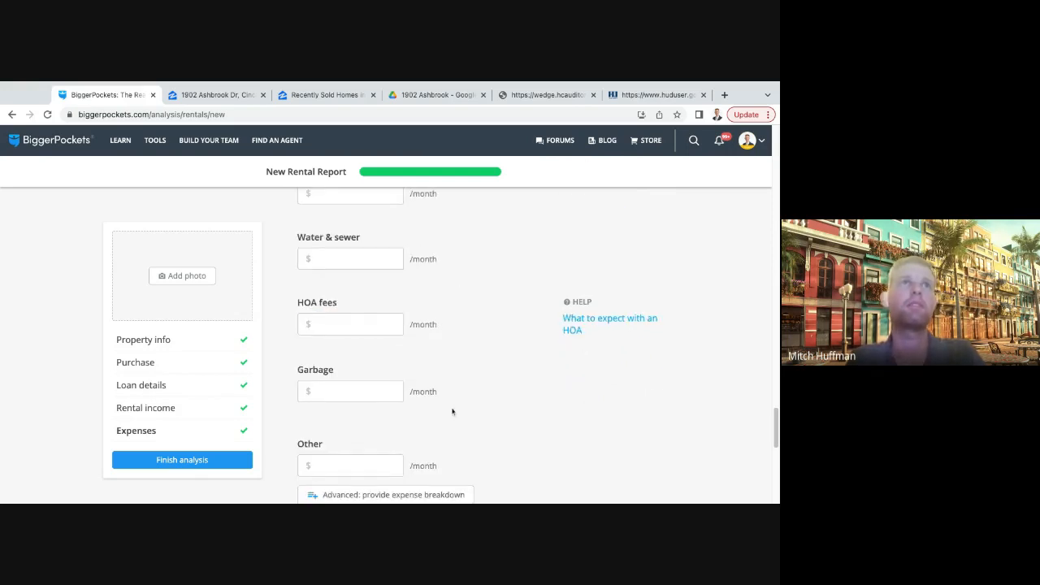
click(505, 339)
scroll(508, 339, up, 1)
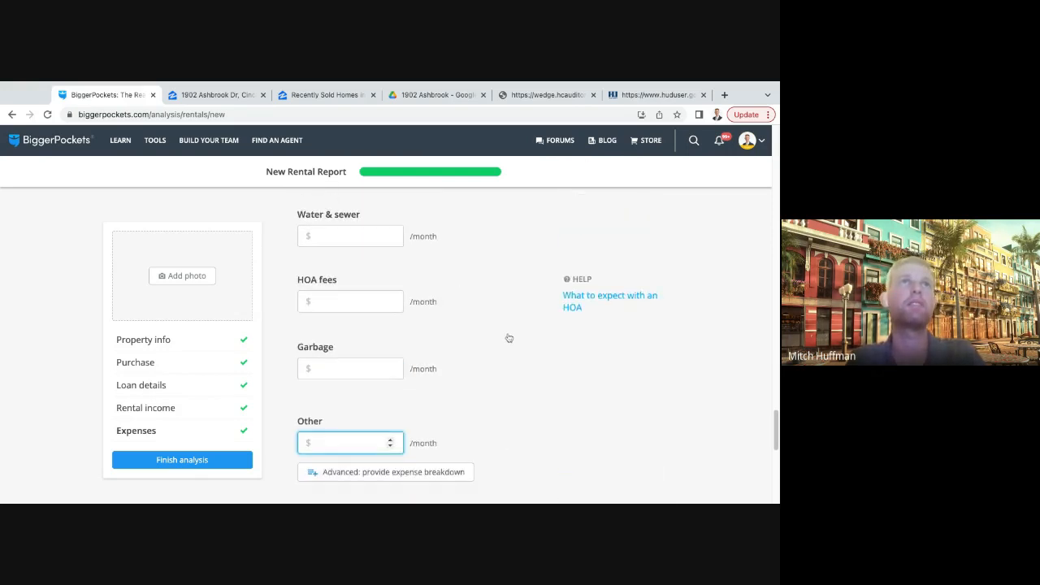
scroll(508, 339, down, 2)
click(660, 446)
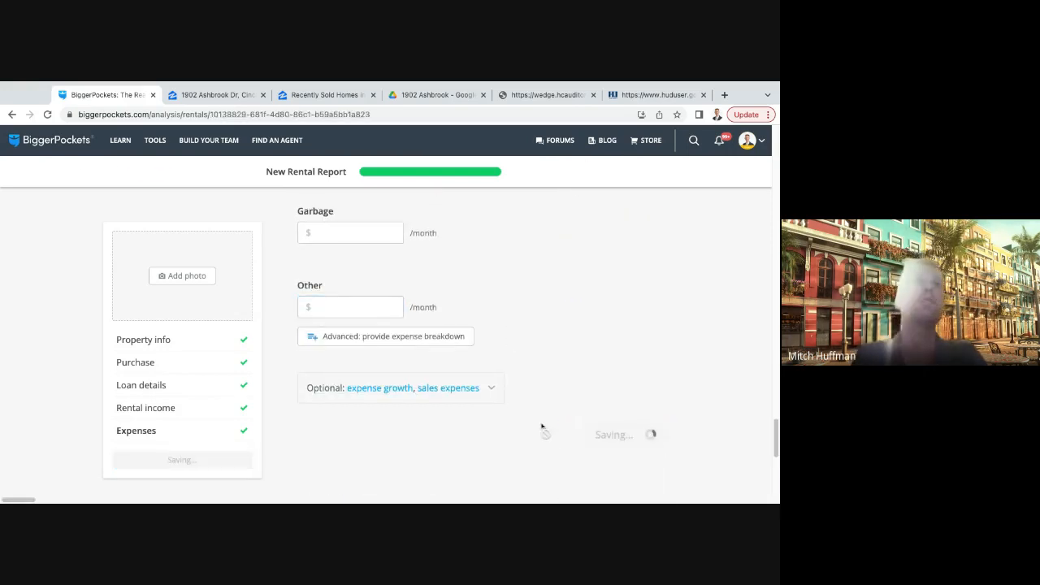
- Examine the monthly cash flow and cash-on-cash ROI in the finished rental report
scroll(390, 325, up, 15)
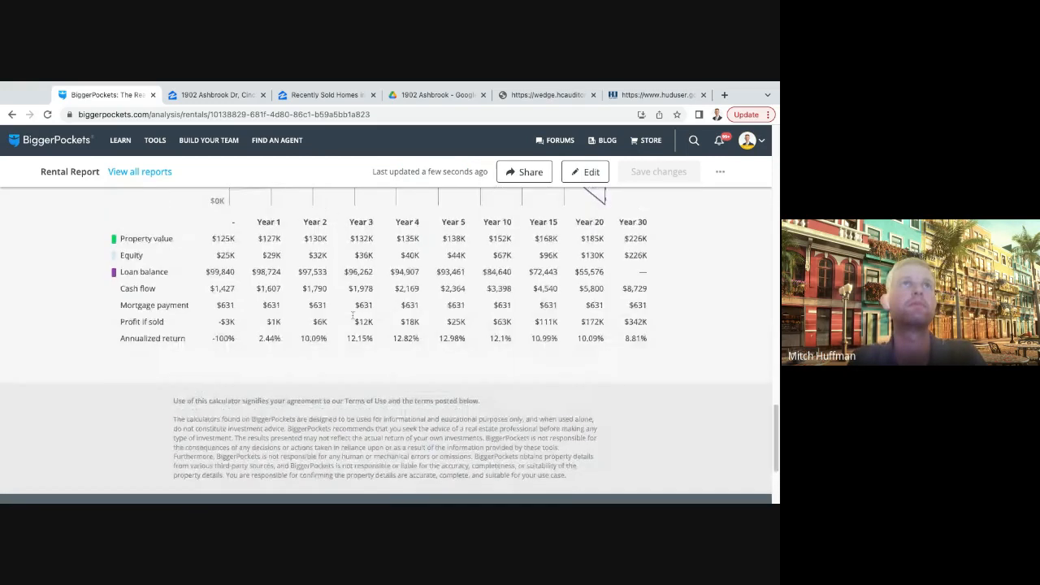
scroll(390, 325, down, 1)
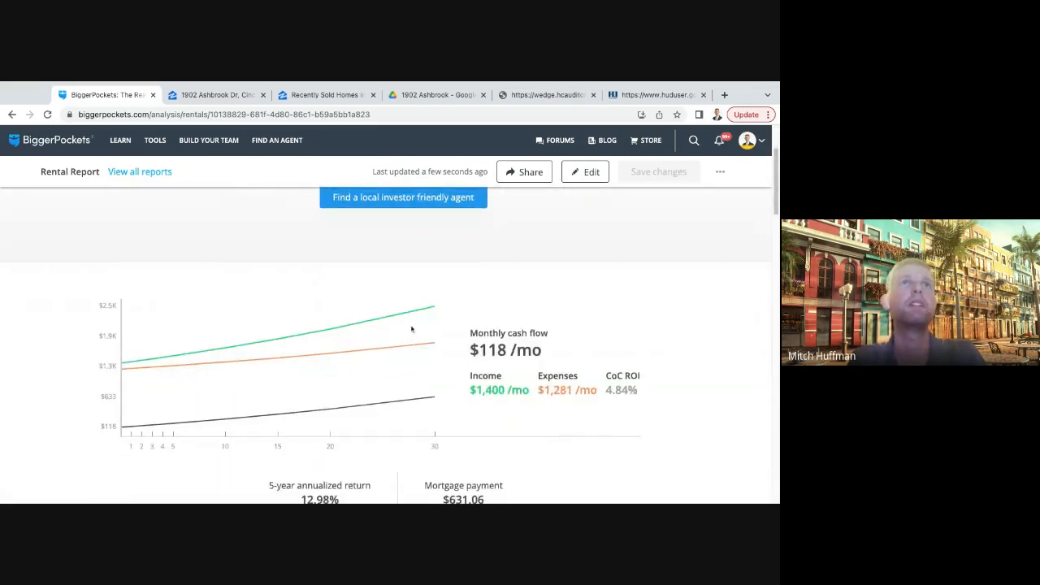
triple_click(468, 352)
scroll(606, 342, down, 1)
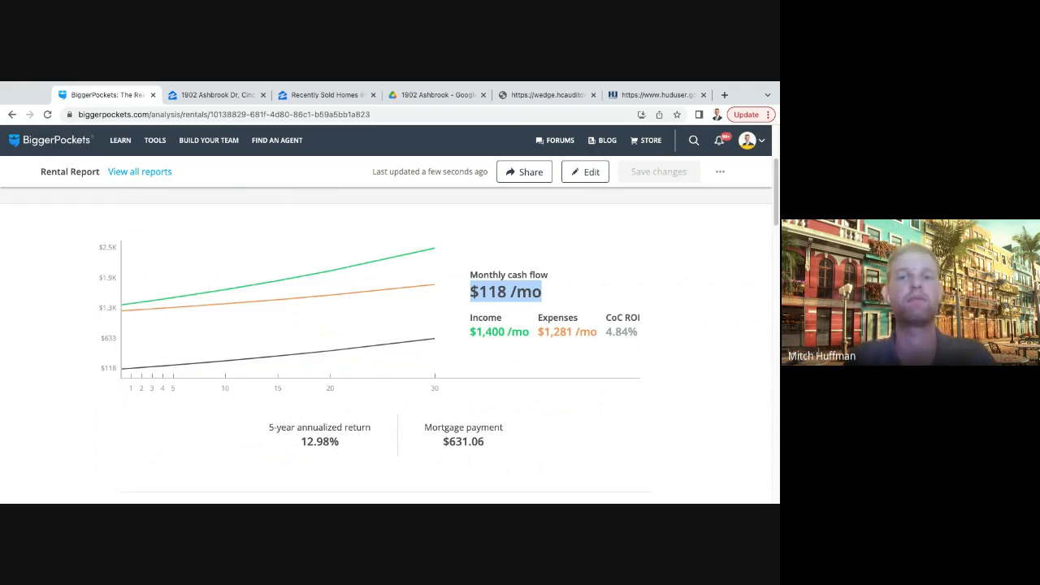
drag(613, 305, 639, 334)
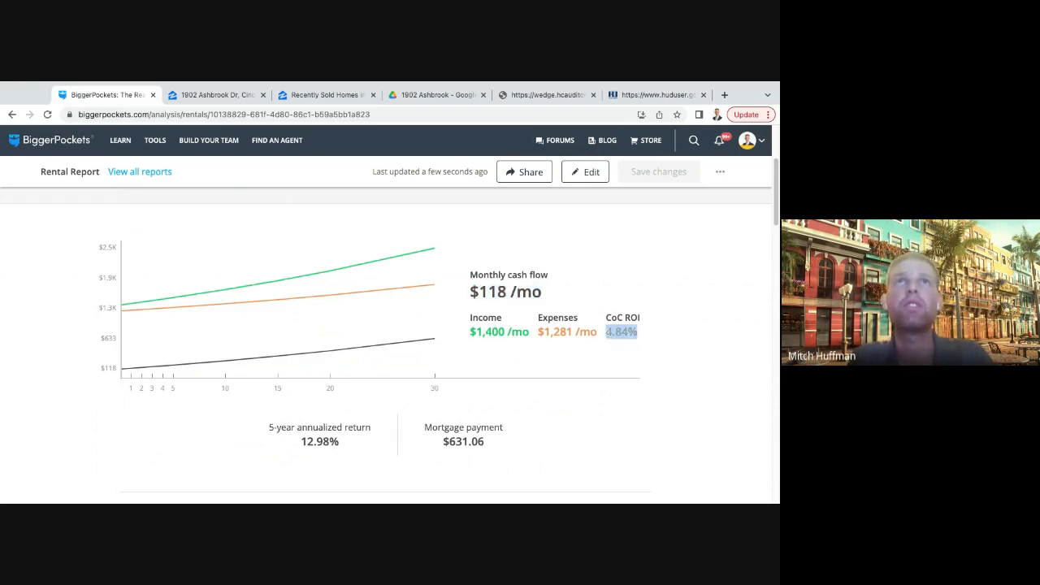
click(657, 335)
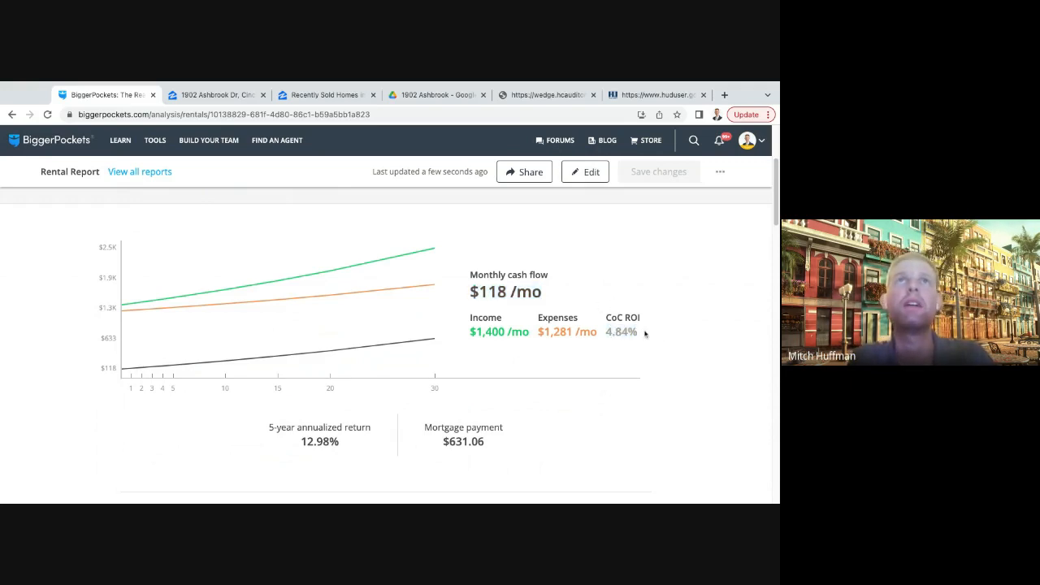
double_click(644, 333)
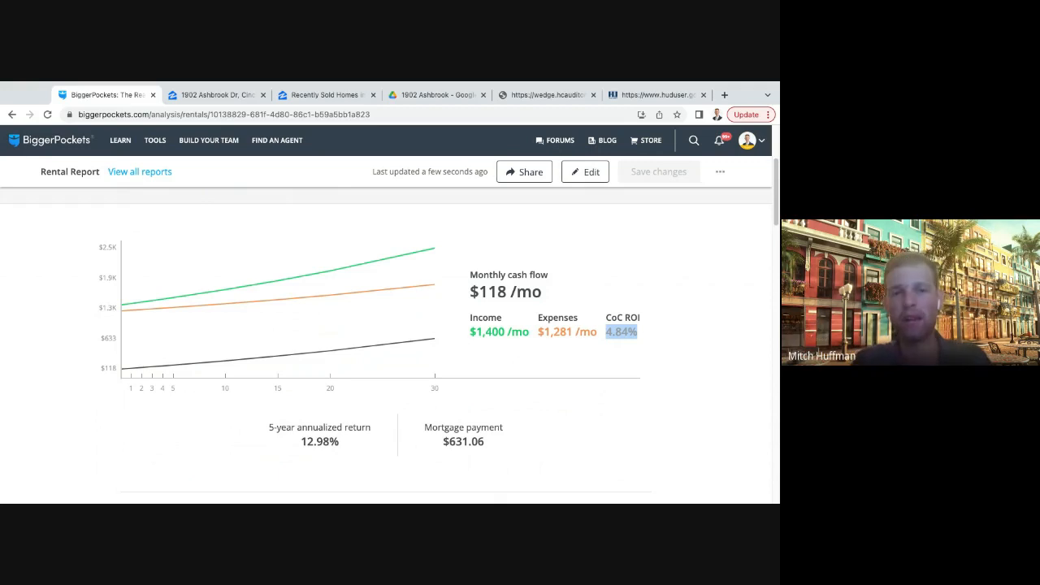
click(624, 366)
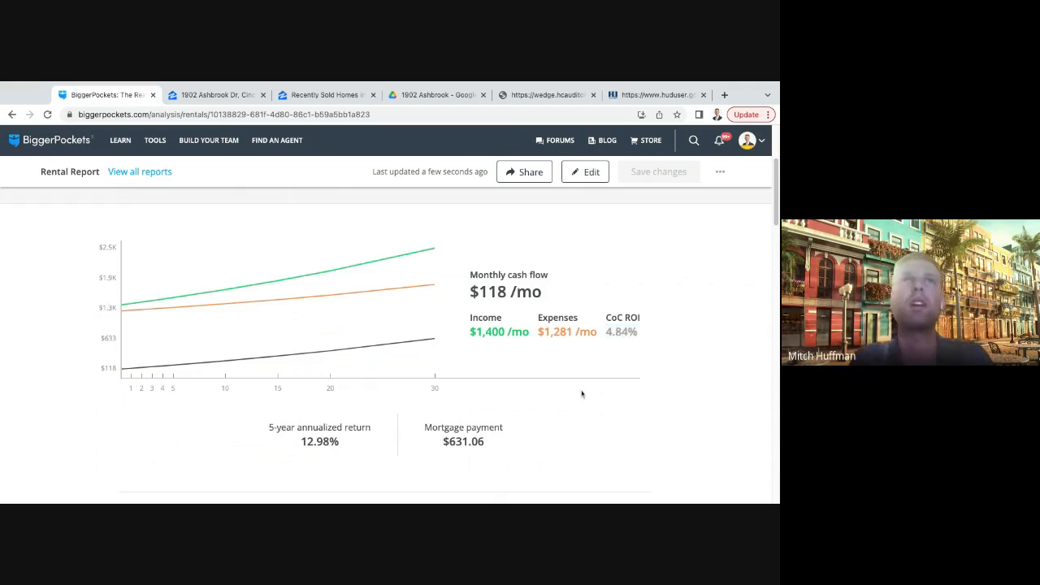
- Review the report's rental income, expenses and loan details summary, and recheck the monthly cash flow figure
scroll(541, 351, down, 1)
scroll(540, 351, down, 2)
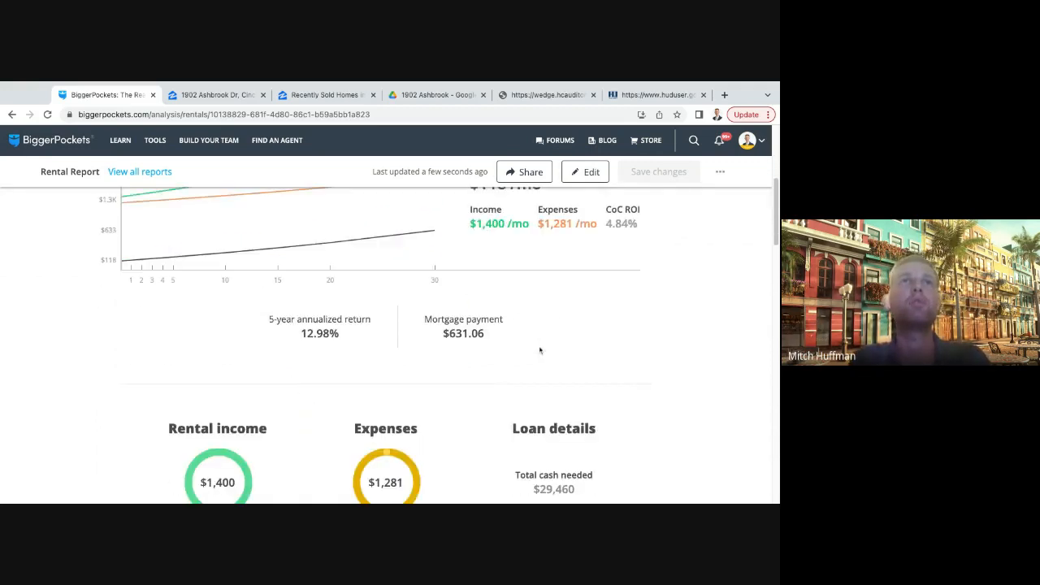
scroll(508, 409, down, 3)
scroll(508, 409, down, 1)
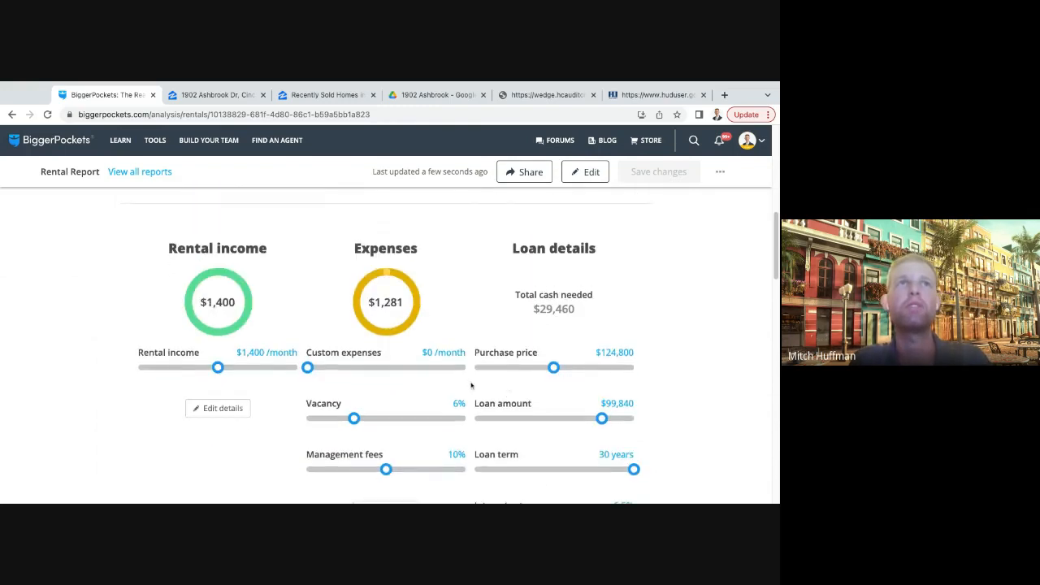
scroll(489, 310, up, 3)
scroll(489, 310, up, 1)
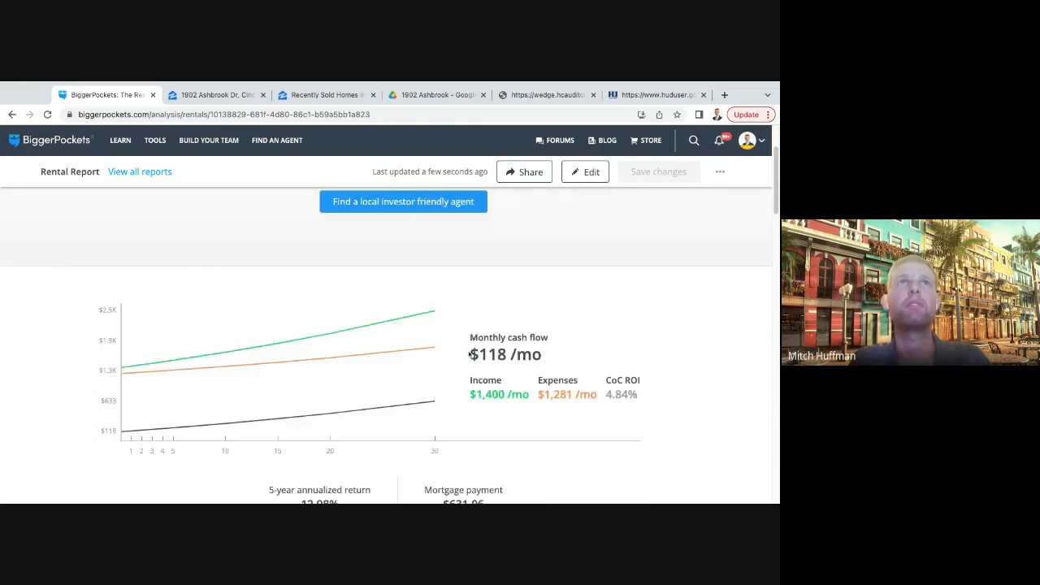
drag(469, 355, 544, 355)
scroll(585, 356, down, 1)
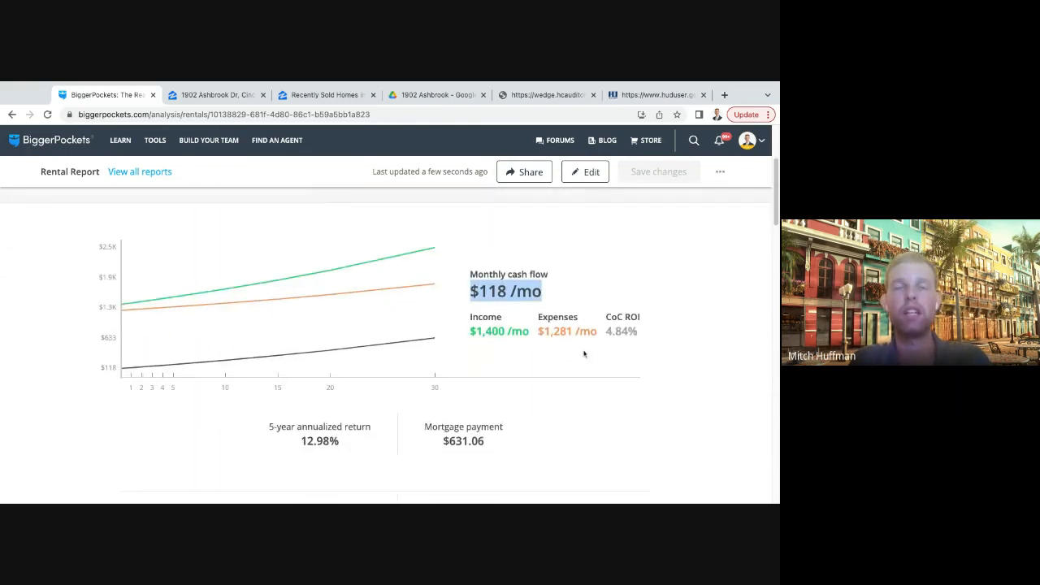
drag(468, 295, 544, 295)
scroll(569, 294, down, 1)
scroll(569, 294, down, 1)
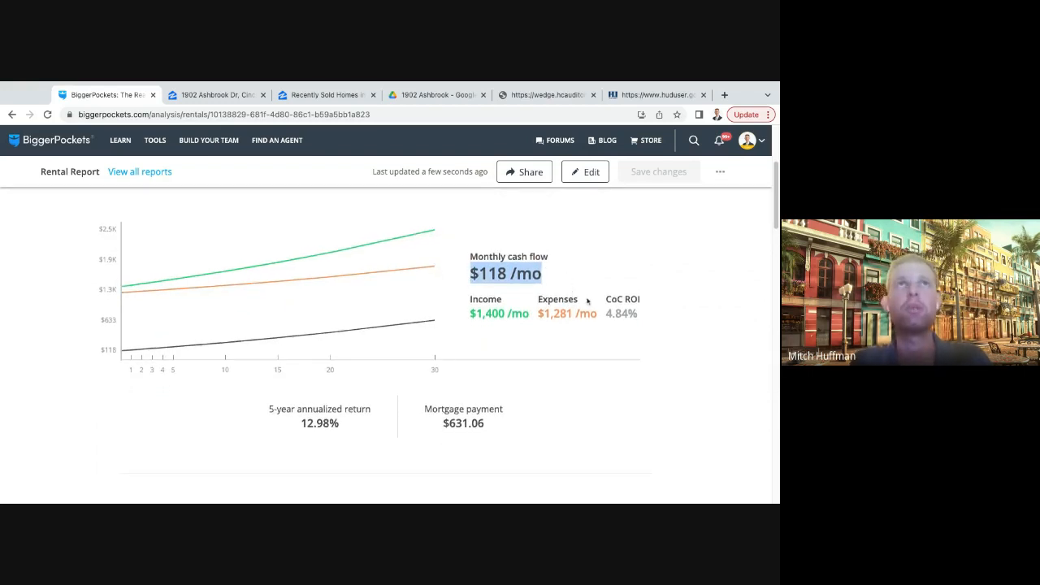
- Examine the adjustable loan and expense settings, monthly expense breakdown, returns and 50% rule, ending at the report's property heading
scroll(480, 390, down, 2)
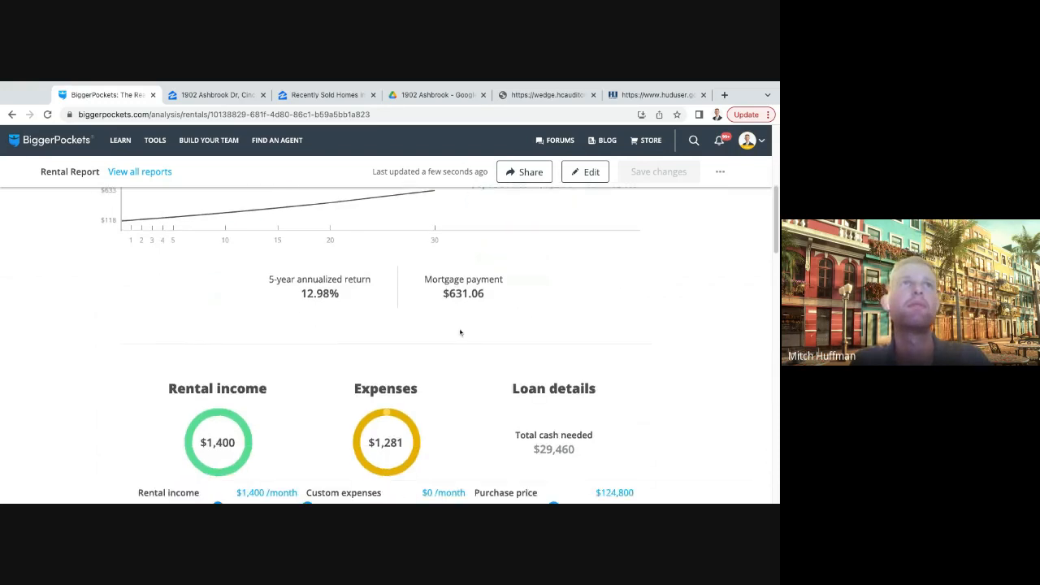
scroll(404, 323, down, 1)
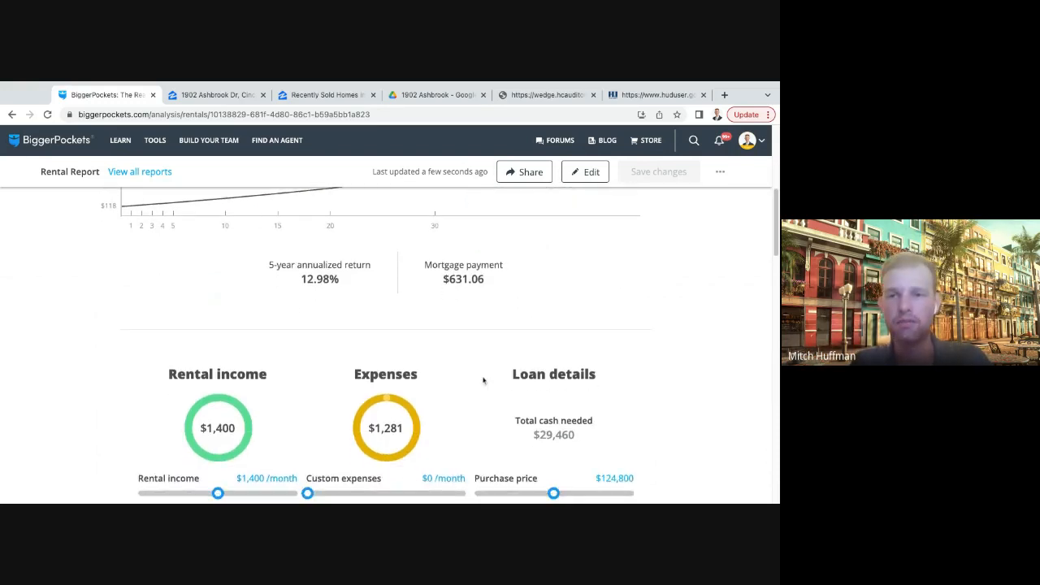
scroll(483, 380, down, 4)
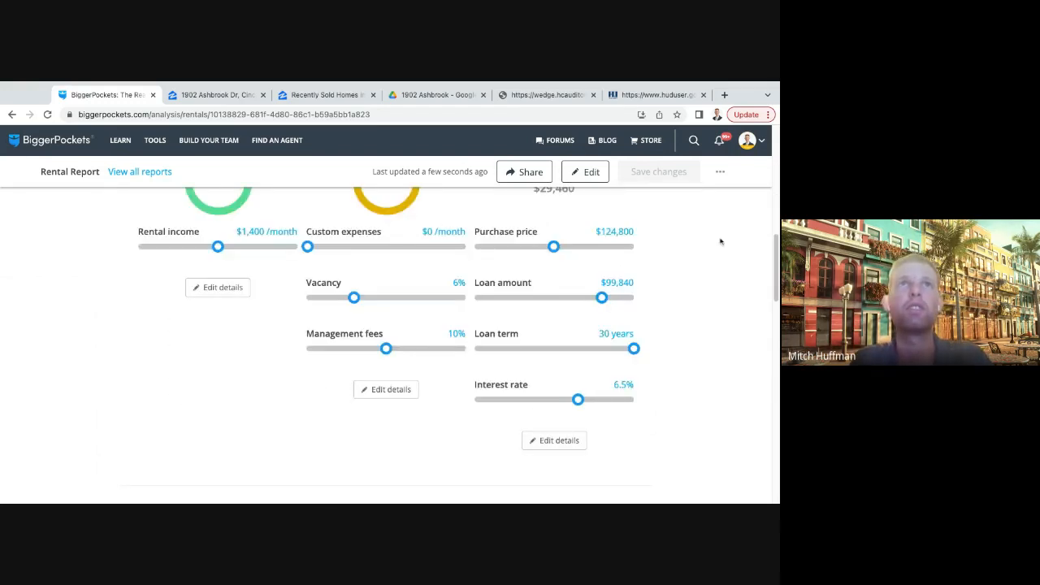
scroll(669, 307, down, 6)
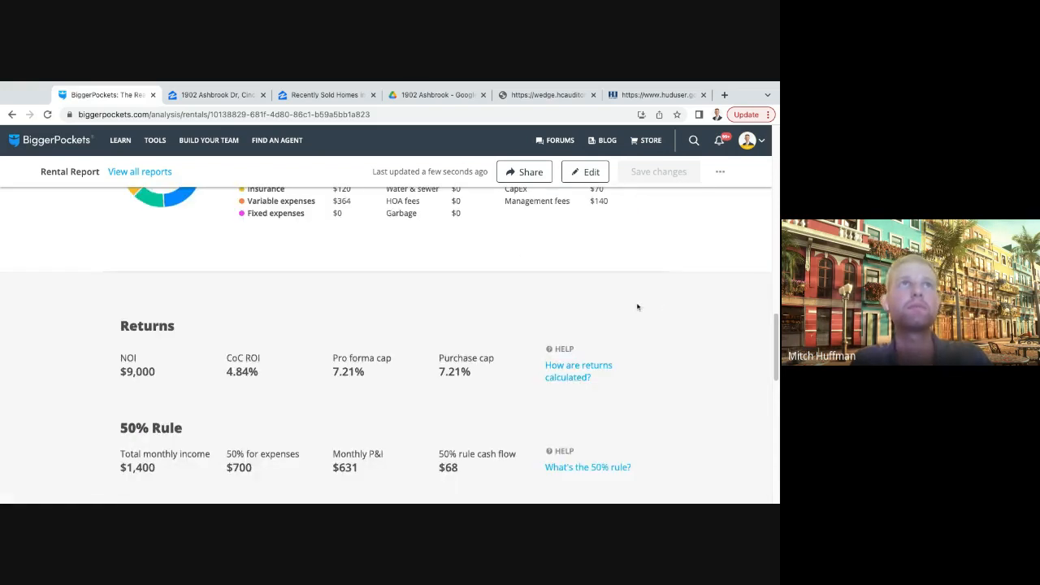
scroll(636, 309, up, 2)
scroll(635, 309, up, 1)
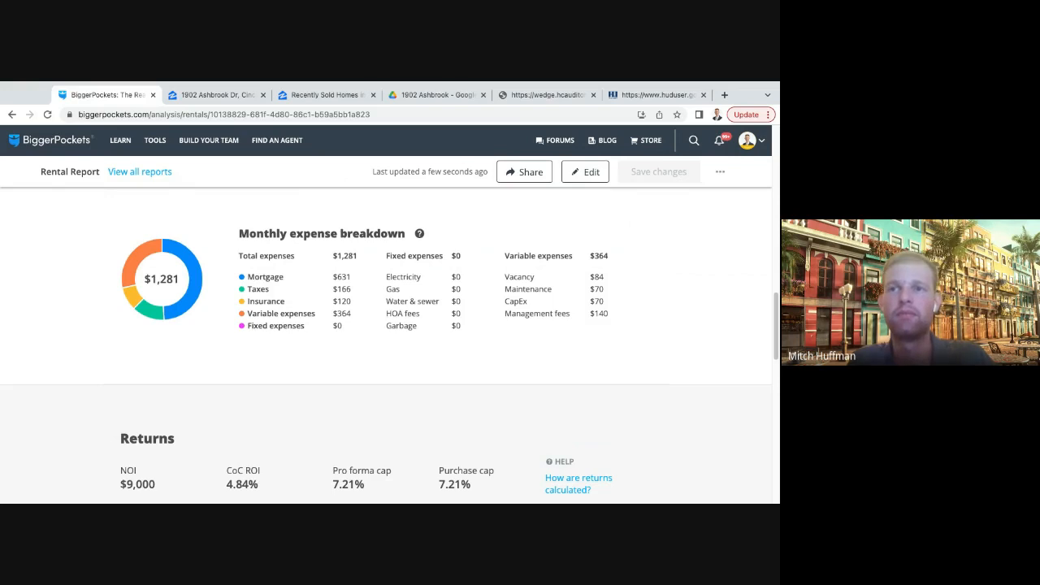
scroll(402, 355, up, 3)
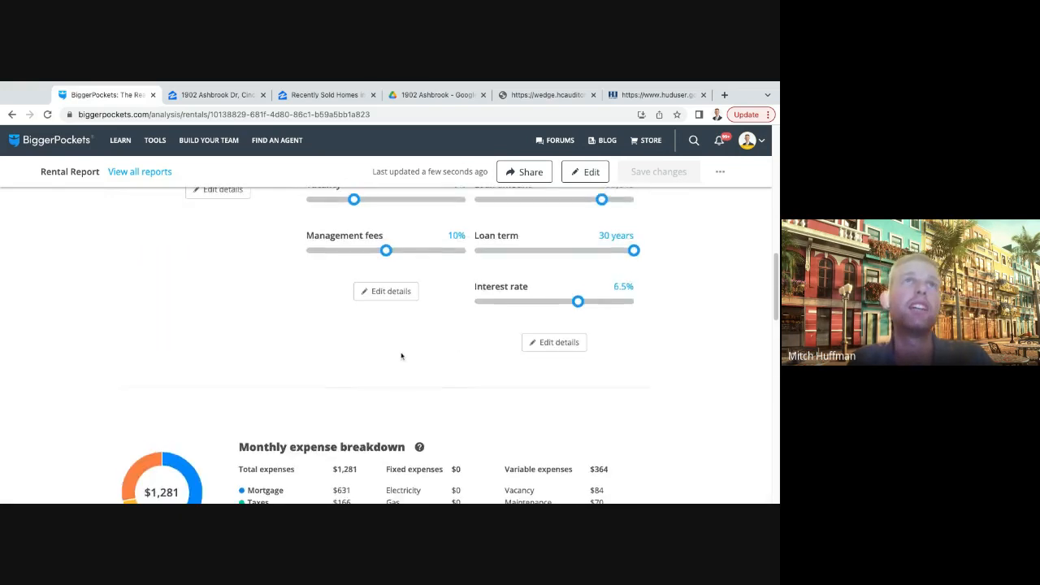
scroll(401, 355, up, 10)
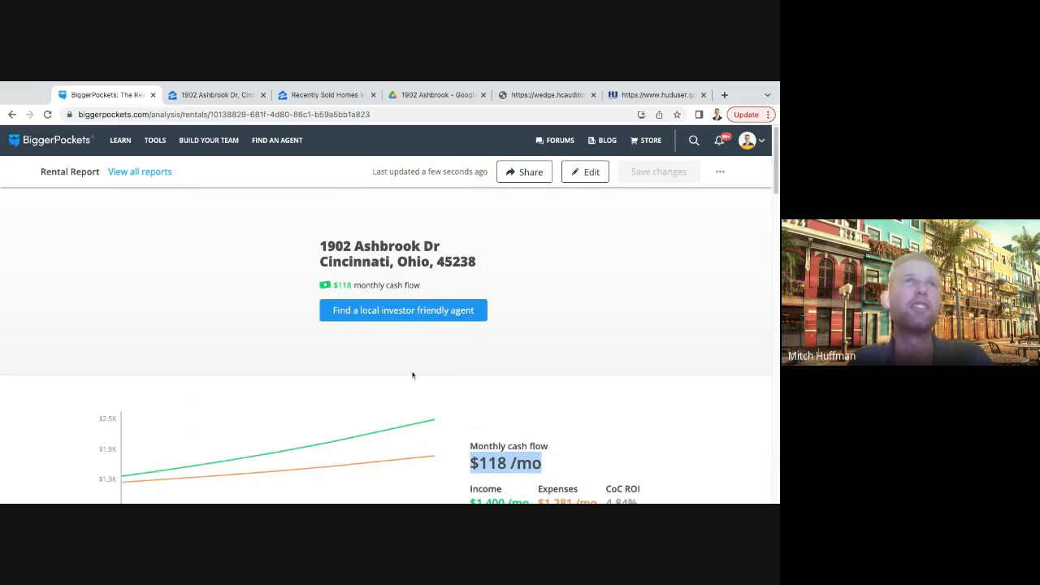
scroll(413, 366, down, 3)
scroll(420, 325, up, 3)
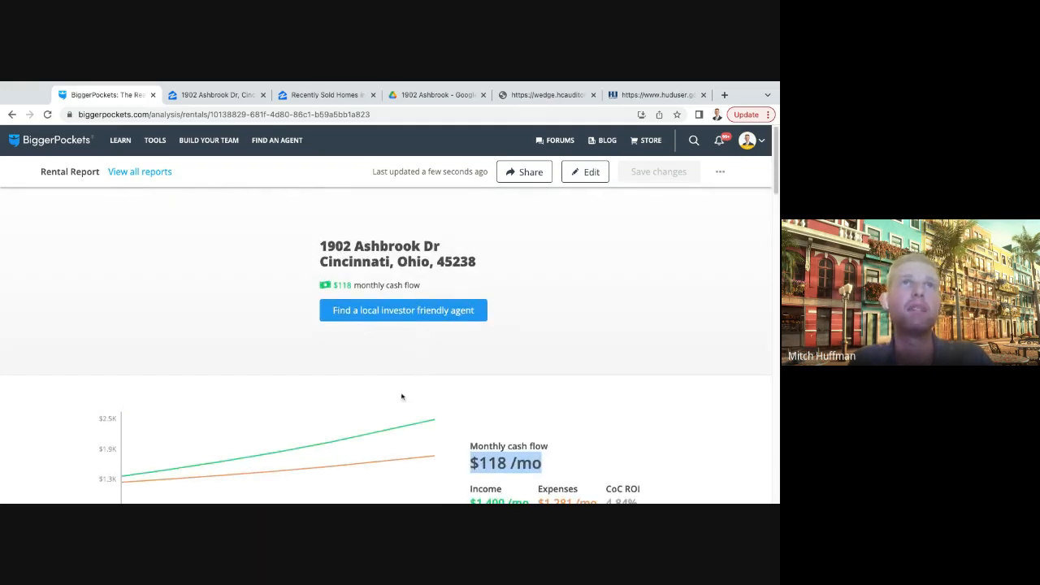
- Start a new fix and flip report with the House Flipping Investing Calculator
scroll(404, 396, down, 1)
scroll(402, 386, up, 1)
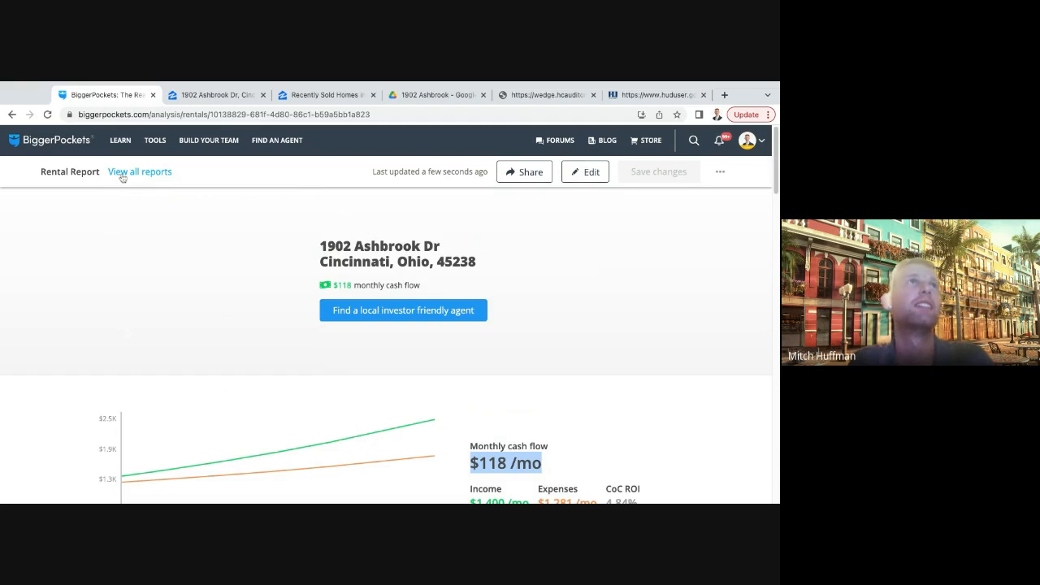
mouse_move(154, 141)
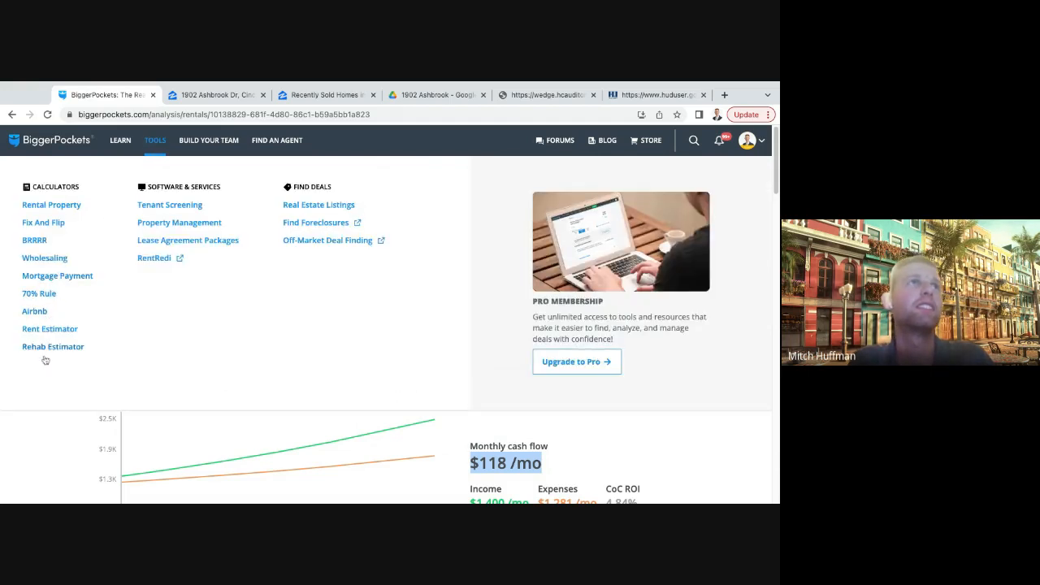
click(45, 223)
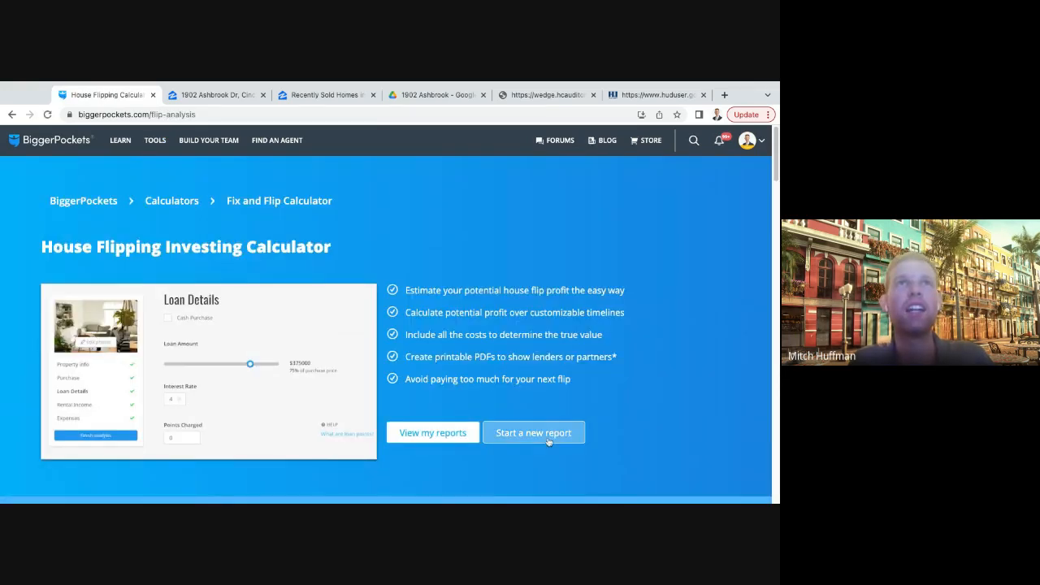
click(550, 433)
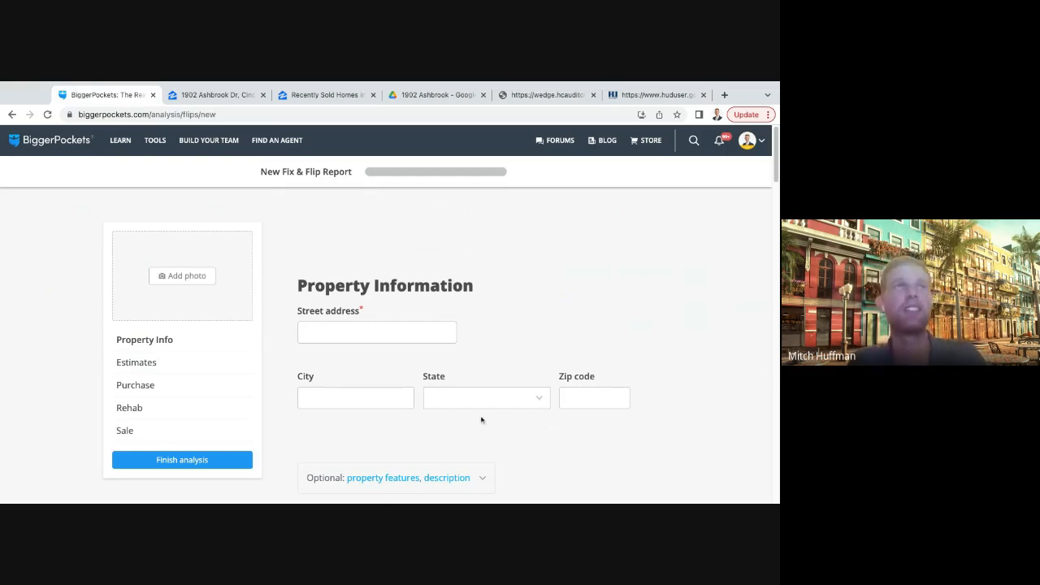
- Fill in the property's street address using the matching Cincinnati, Ohio suggestion, and continue to the estimates
click(378, 272)
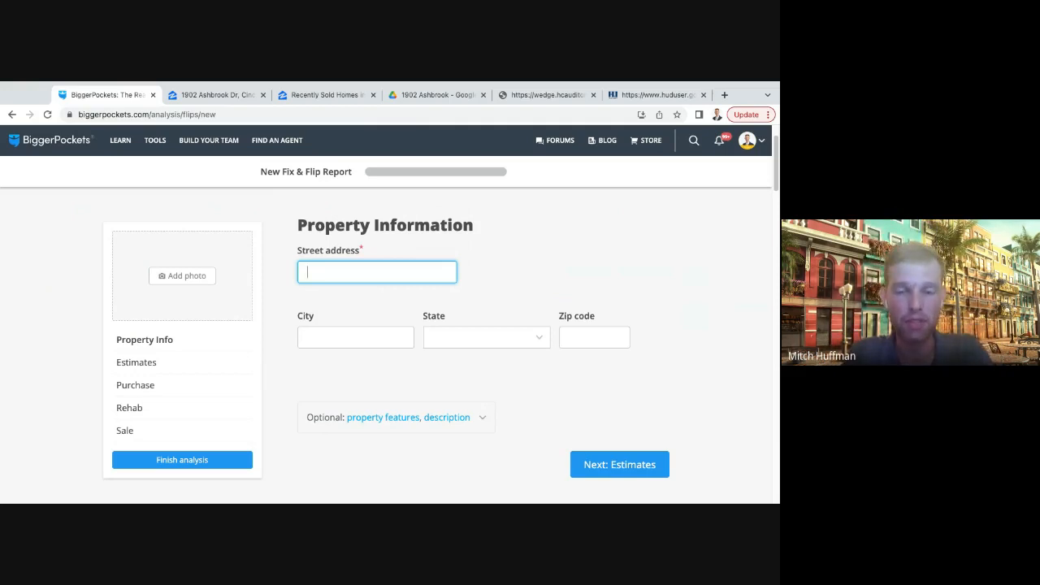
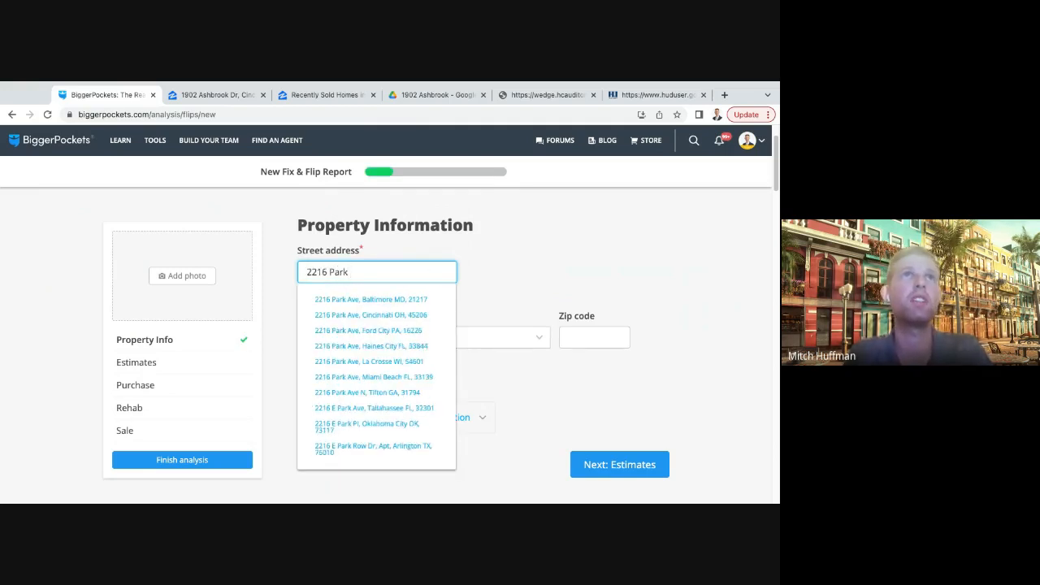
click(434, 316)
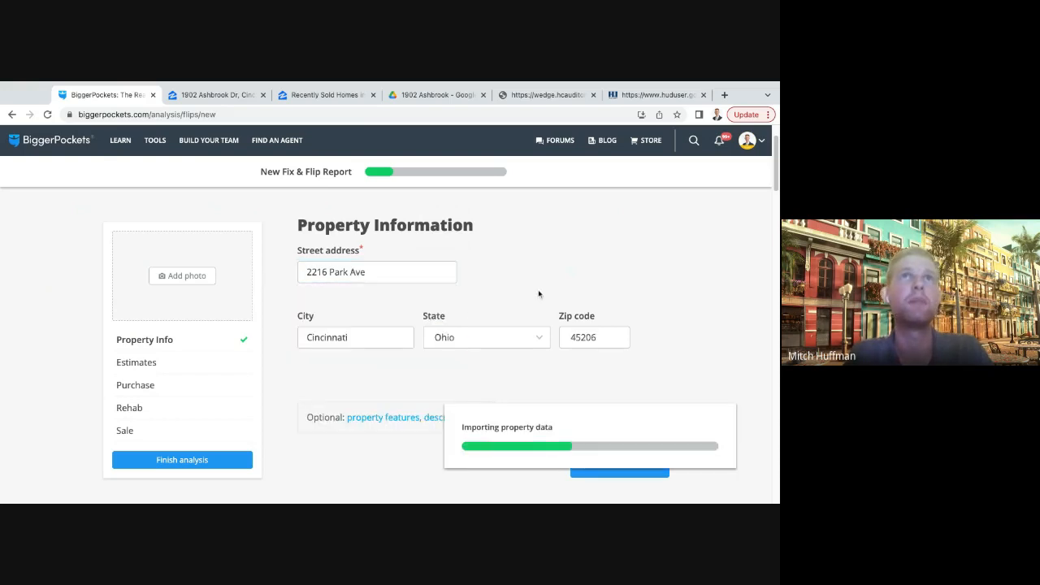
scroll(643, 289, down, 2)
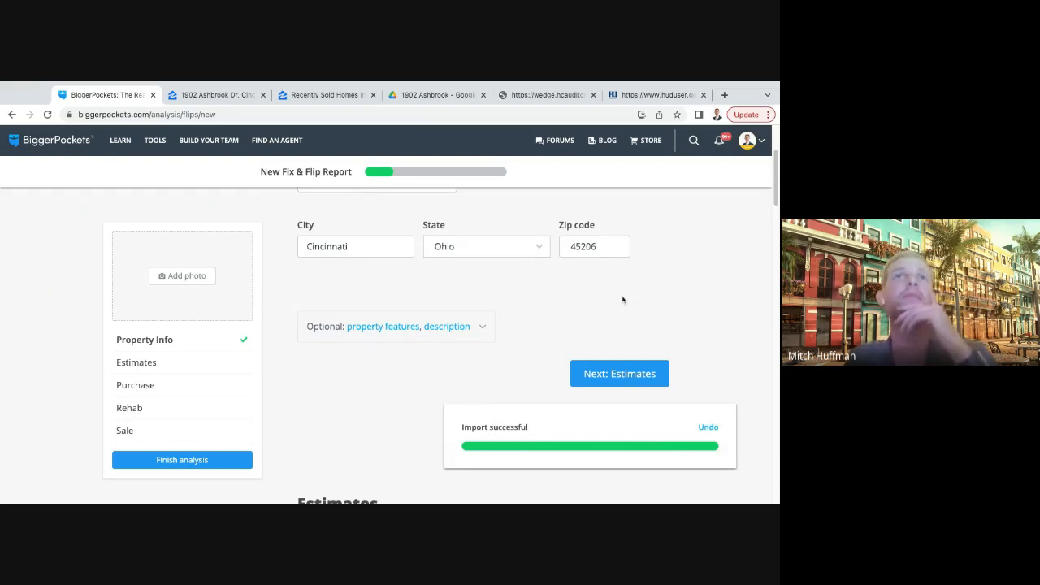
scroll(625, 305, up, 2)
scroll(636, 311, down, 2)
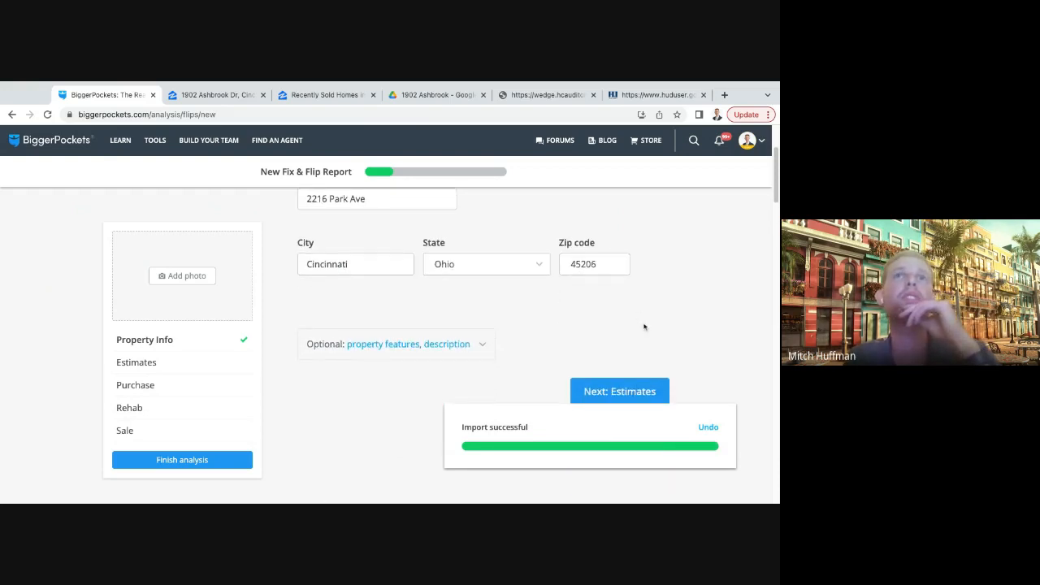
click(646, 368)
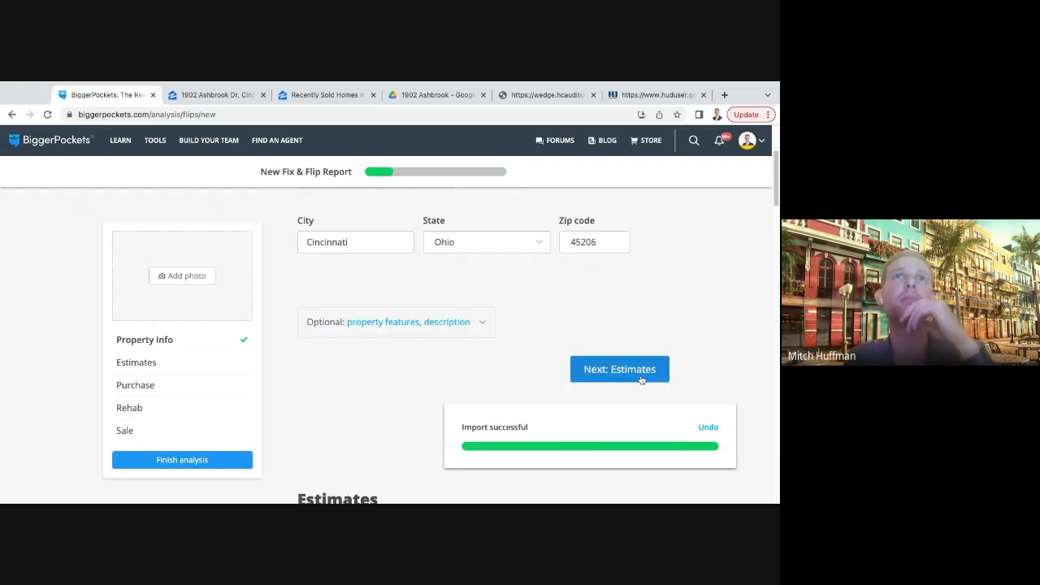
- Set the after repair value to $475,000 and the desired profit to $50,000, continuing to the purchase costs
click(363, 286)
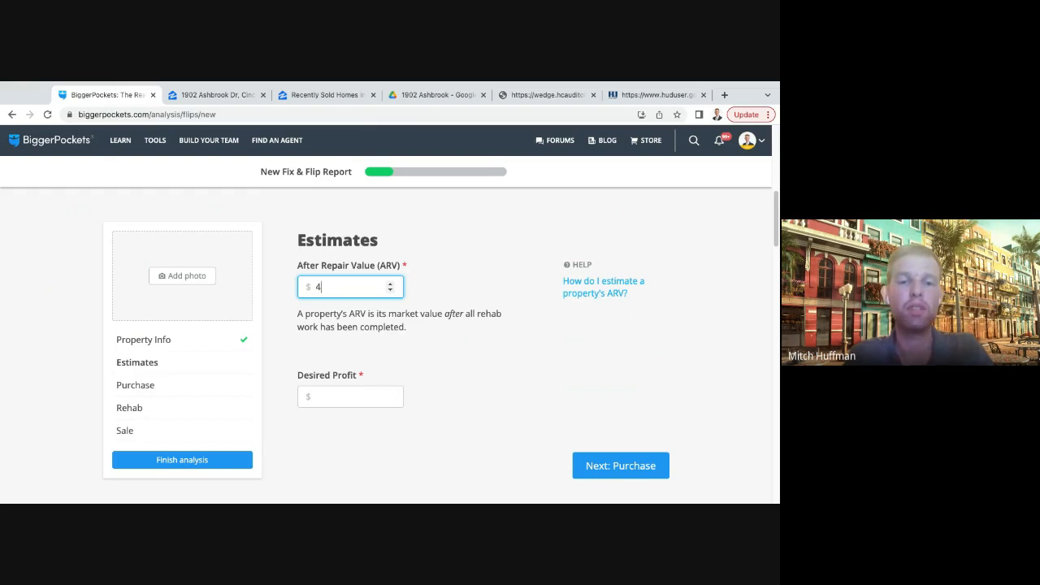
text(000)
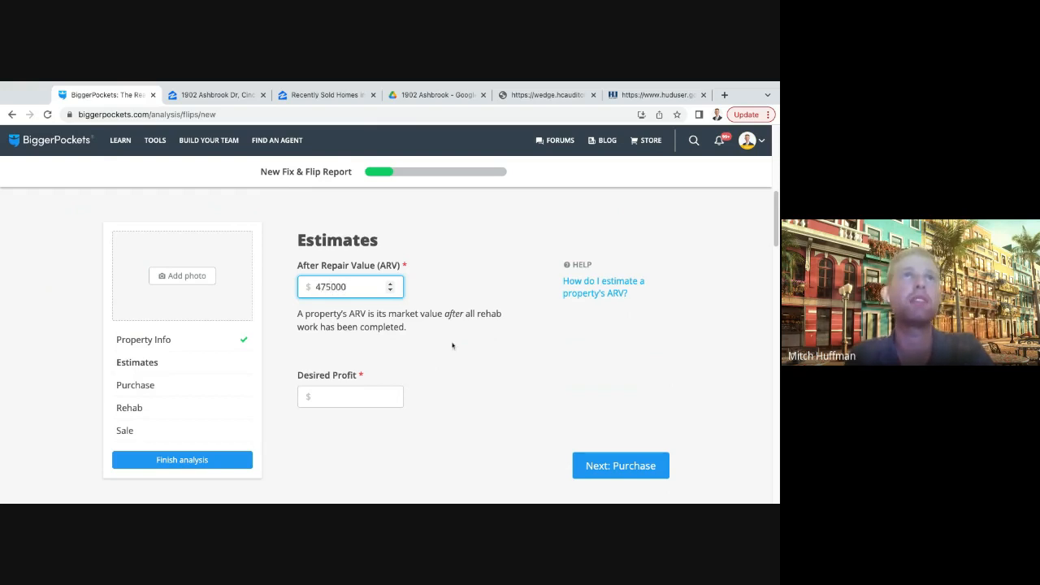
scroll(463, 345, down, 2)
scroll(321, 273, up, 1)
click(331, 309)
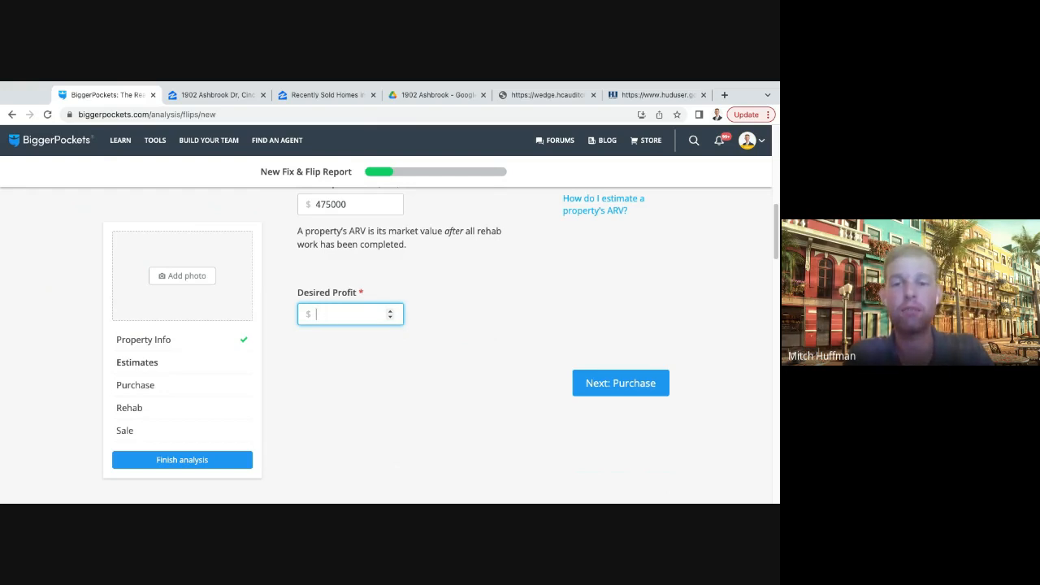
text(50000)
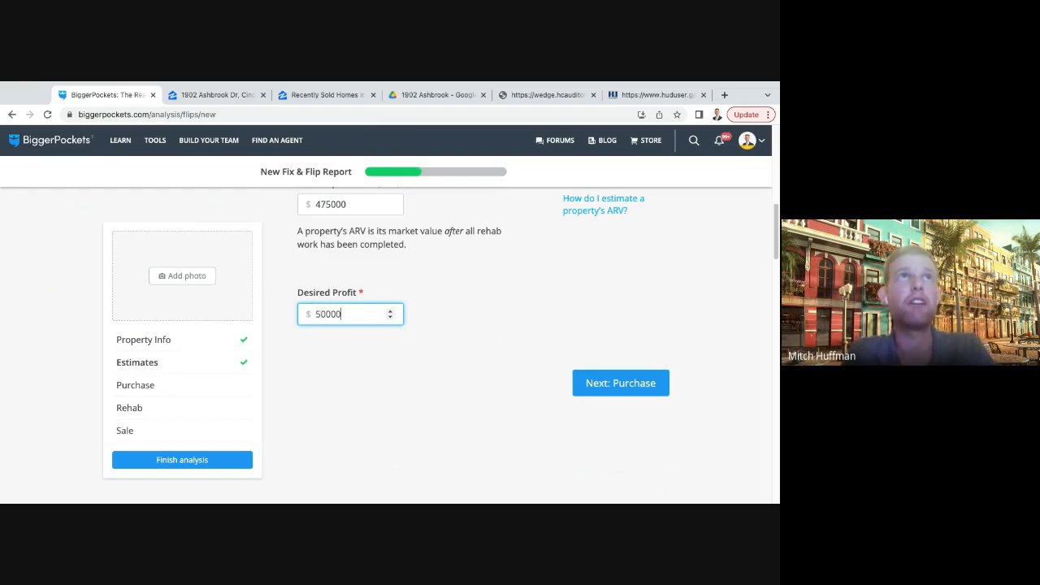
click(455, 305)
scroll(447, 309, down, 1)
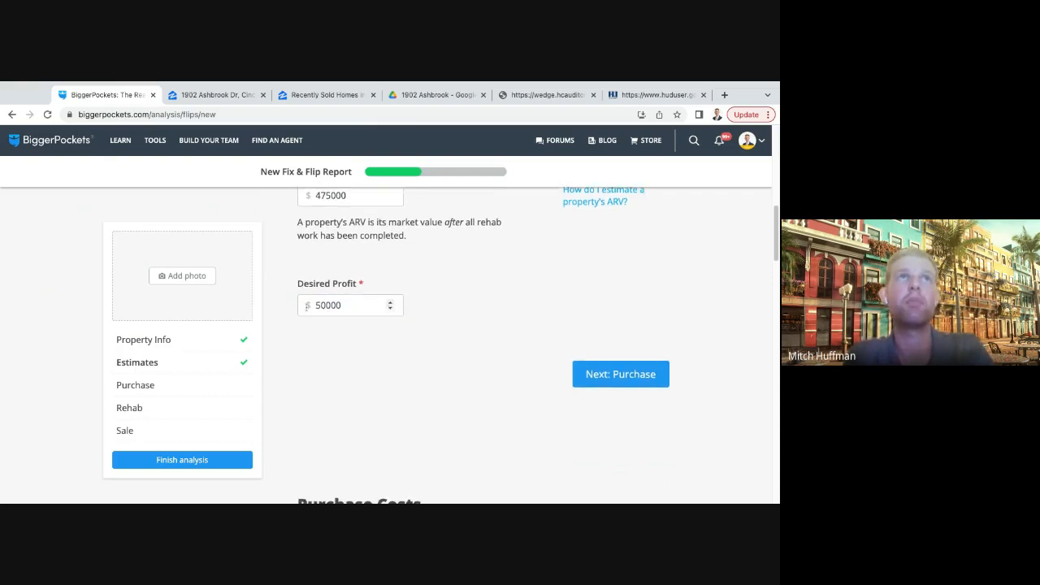
scroll(456, 311, down, 1)
scroll(456, 310, up, 1)
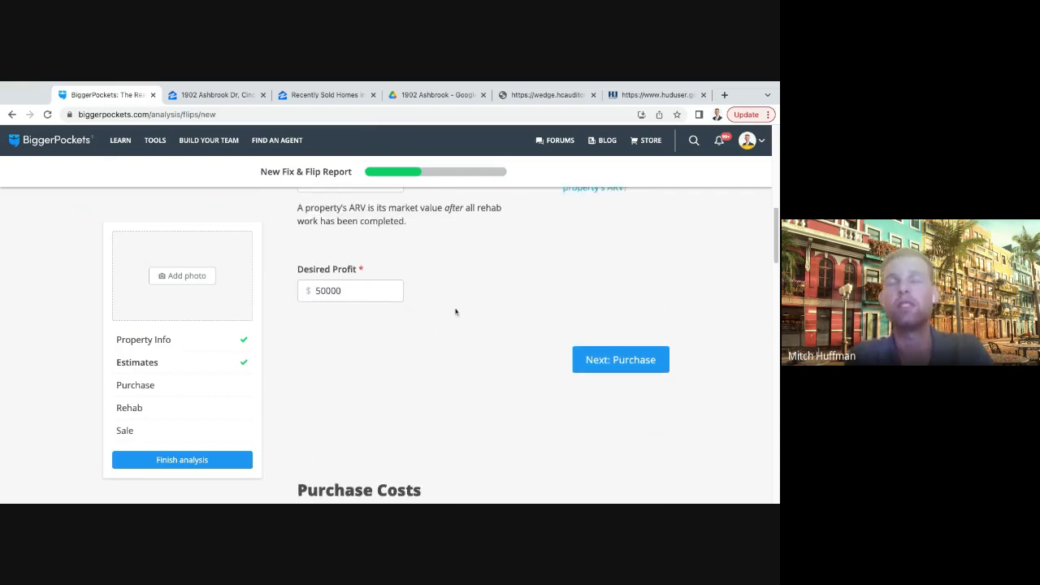
click(626, 389)
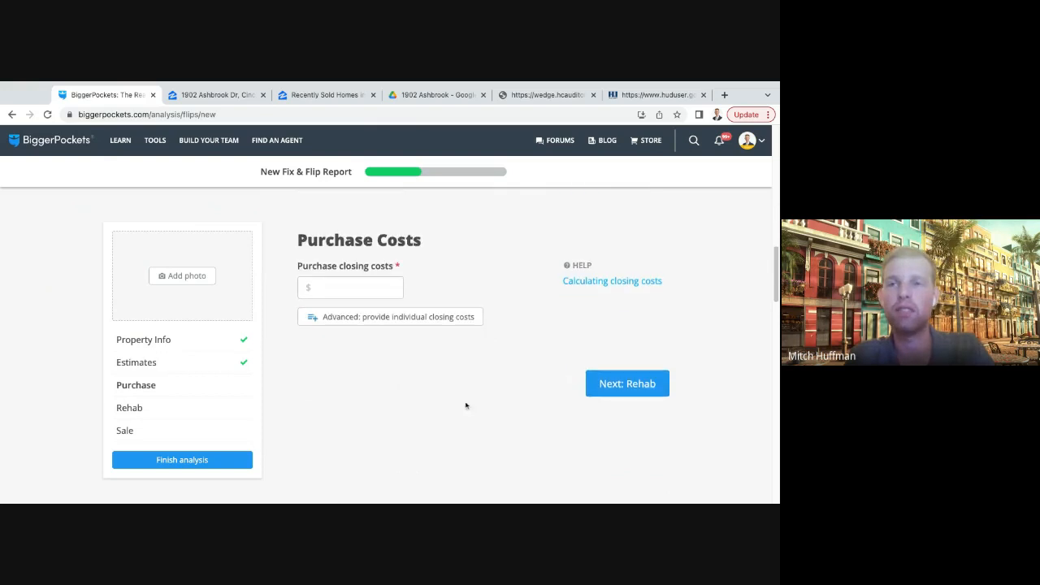
- Set the purchase closing costs to $6,500 as a single total
scroll(330, 271, up, 3)
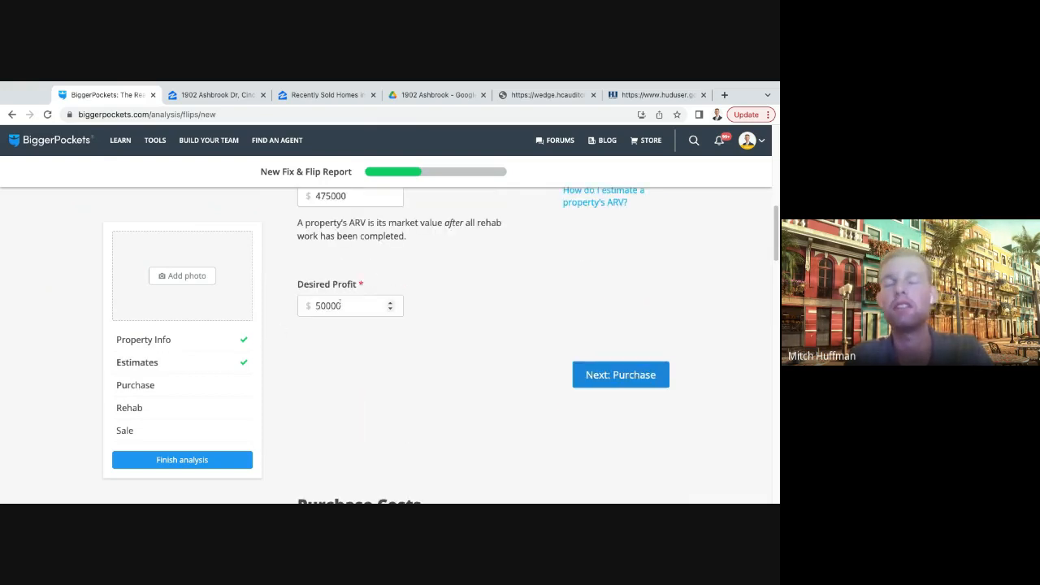
scroll(378, 372, down, 4)
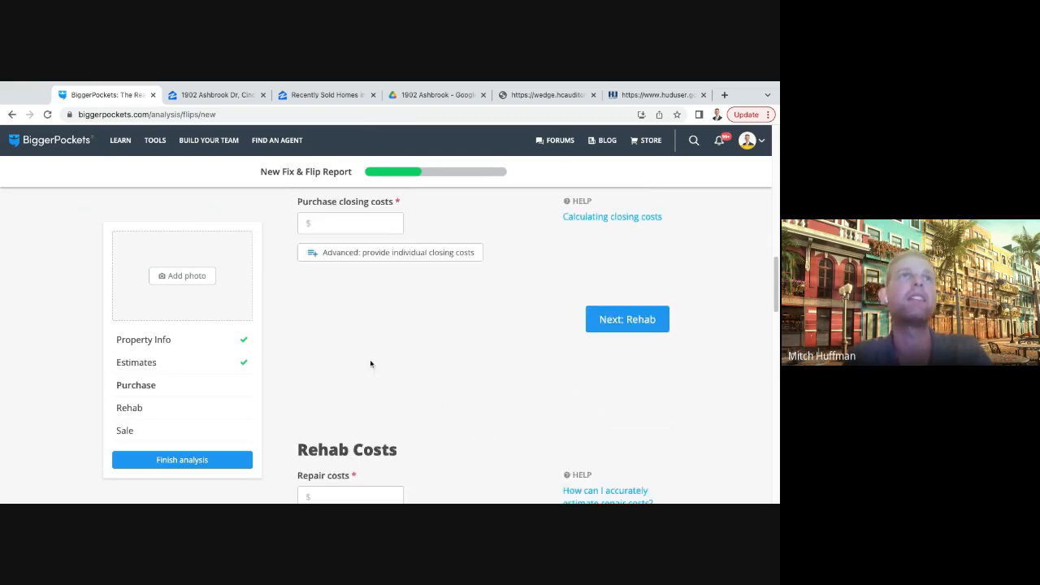
scroll(342, 349, up, 1)
click(348, 330)
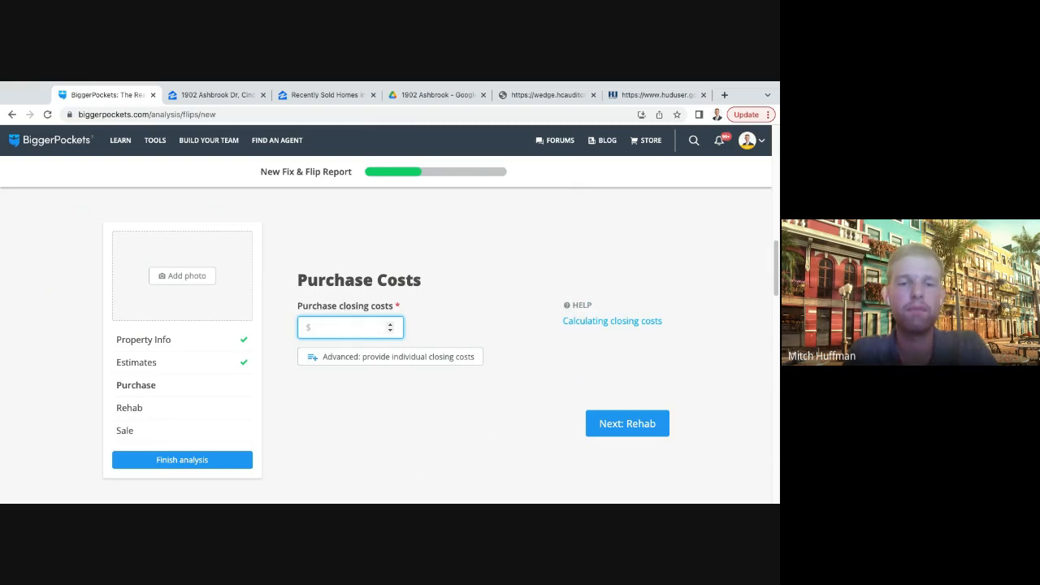
text(6500)
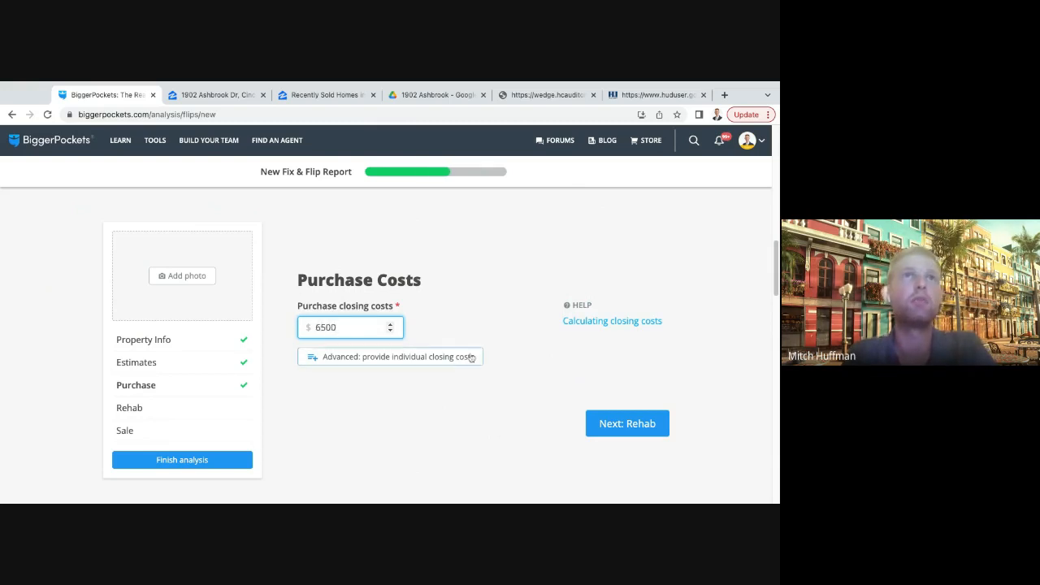
click(520, 358)
- Set the total repair costs for the rehab to $90,000
scroll(536, 361, down, 1)
scroll(536, 361, down, 2)
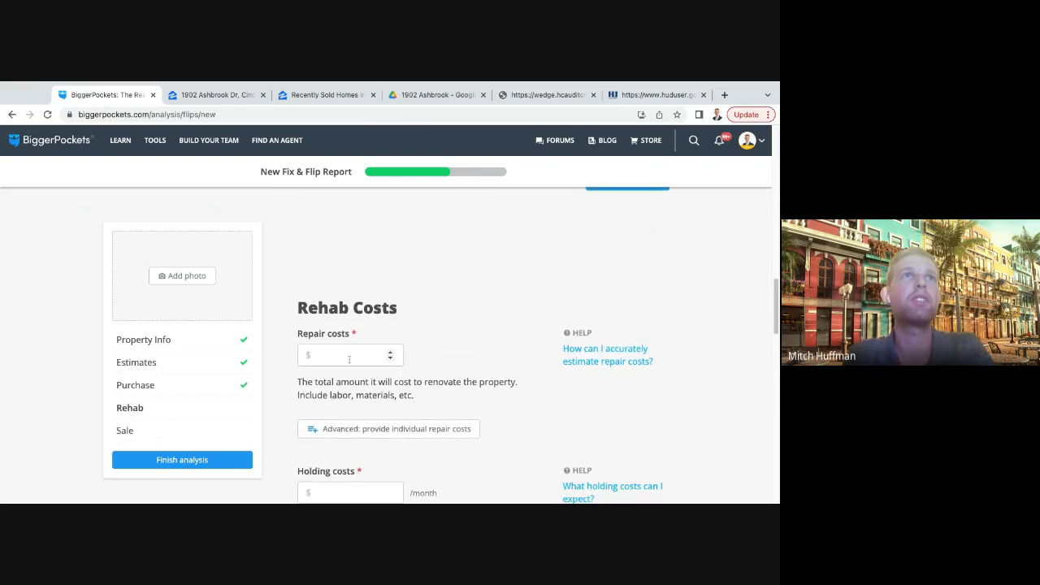
click(350, 352)
text(9000)
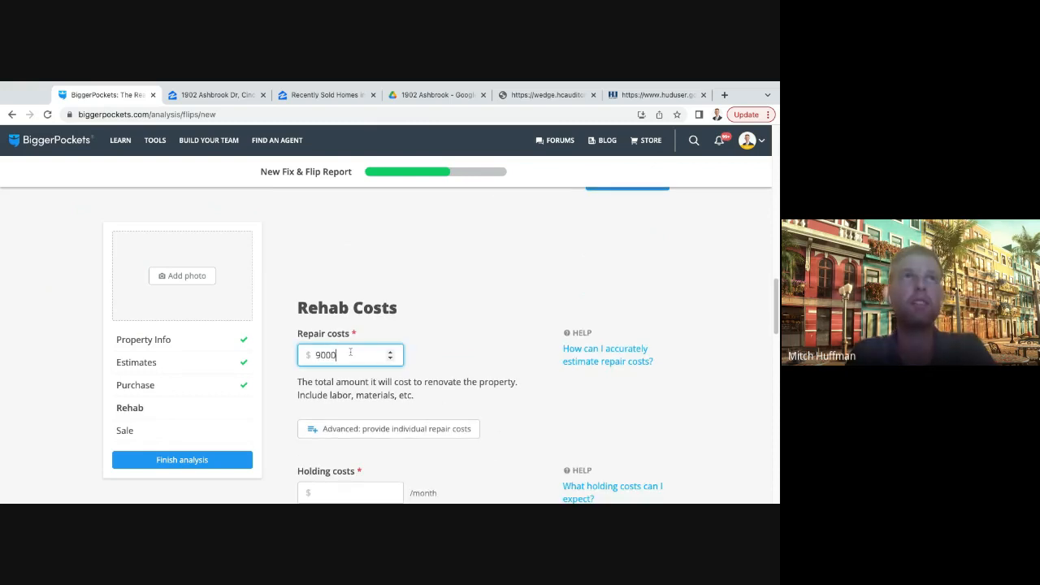
text(0)
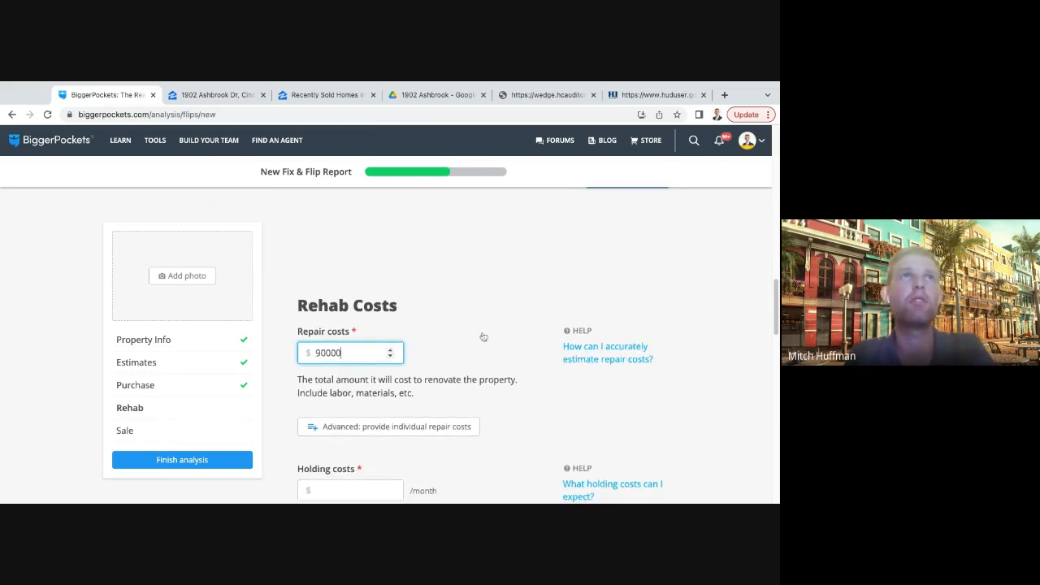
scroll(468, 298, down, 1)
click(487, 301)
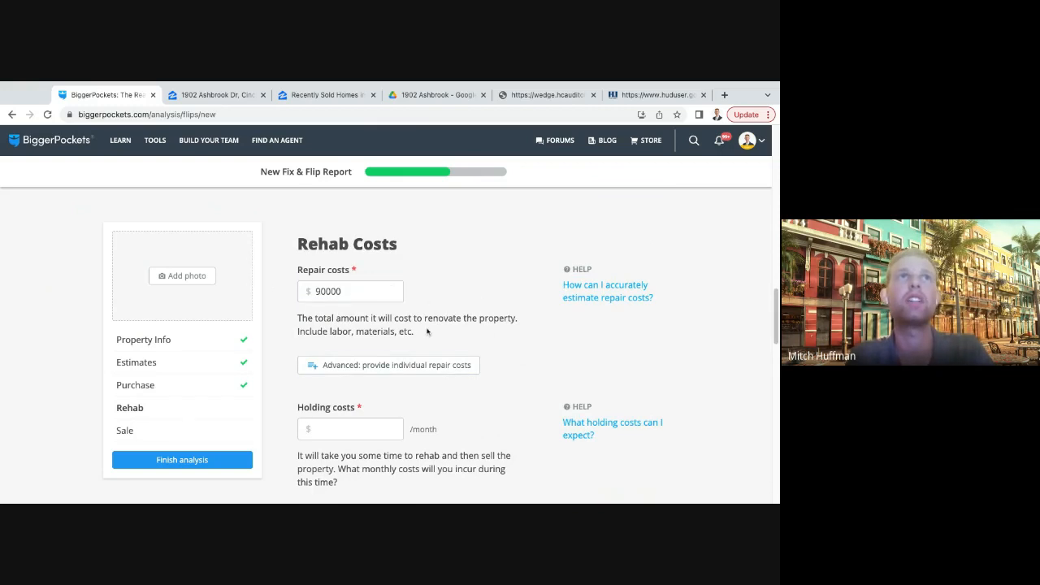
- Set the holding costs during the rehab to $1,800 per month
scroll(427, 331, down, 2)
click(341, 365)
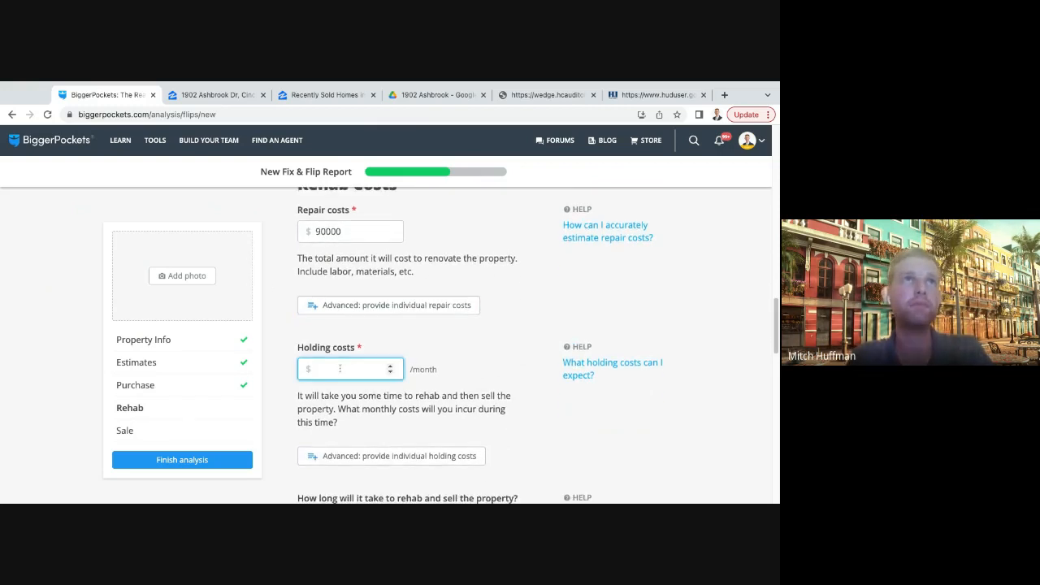
text(1800)
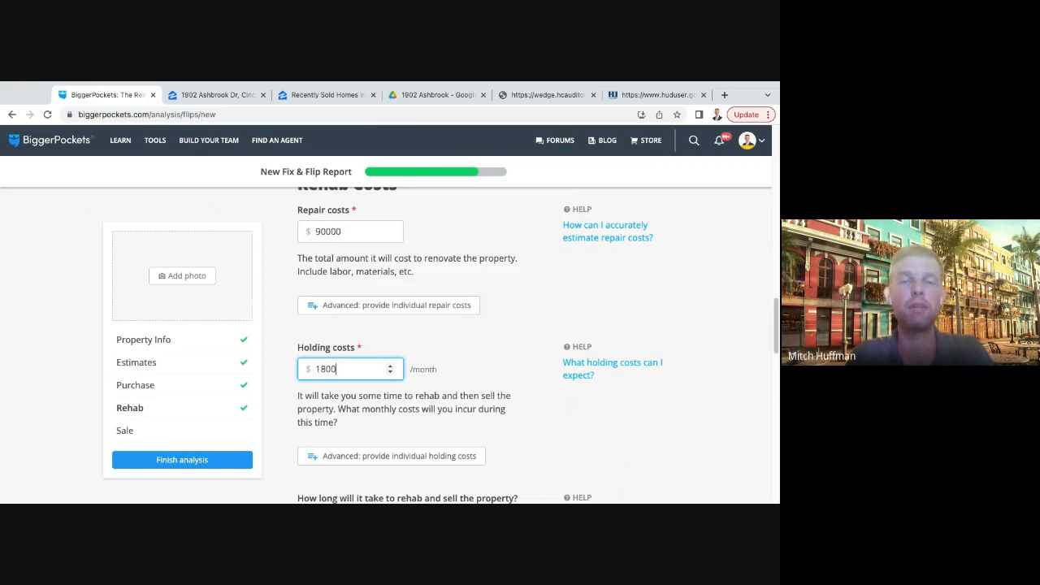
click(489, 378)
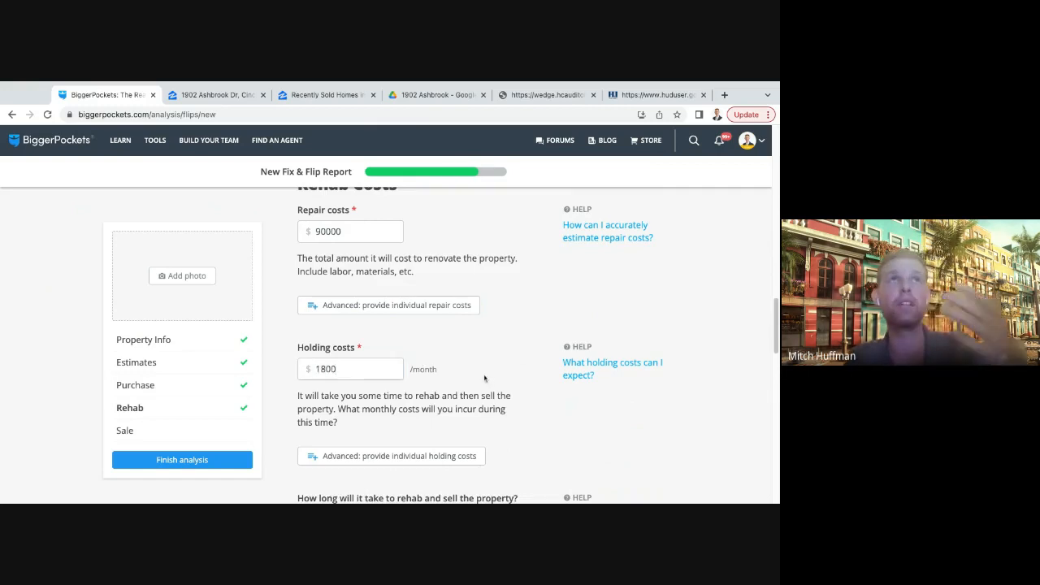
- Keep the time to rehab and sell the property at 8 weeks and move on to the sale costs
scroll(486, 380, down, 1)
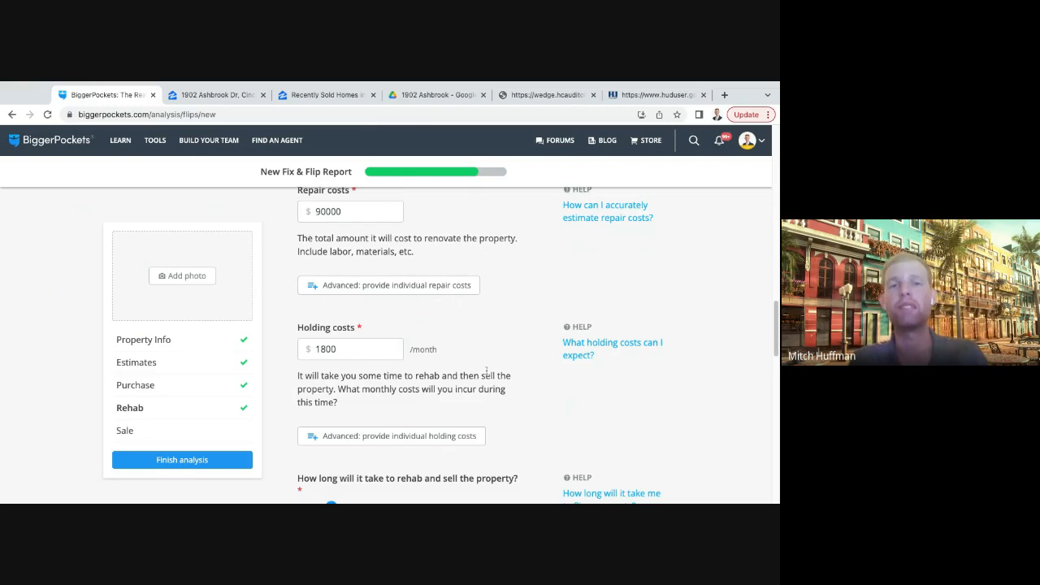
scroll(484, 373, down, 4)
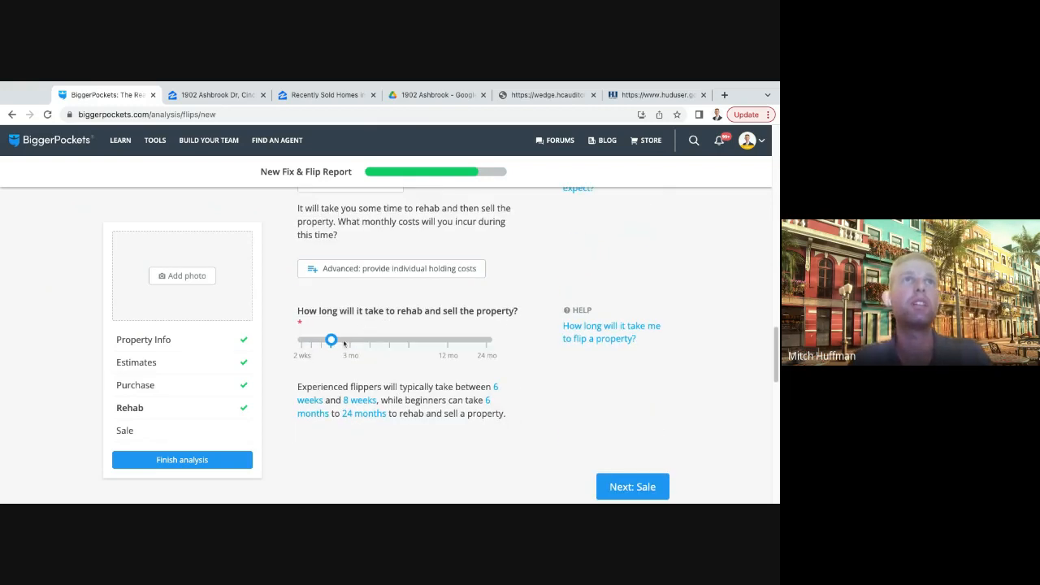
mouse_move(331, 342)
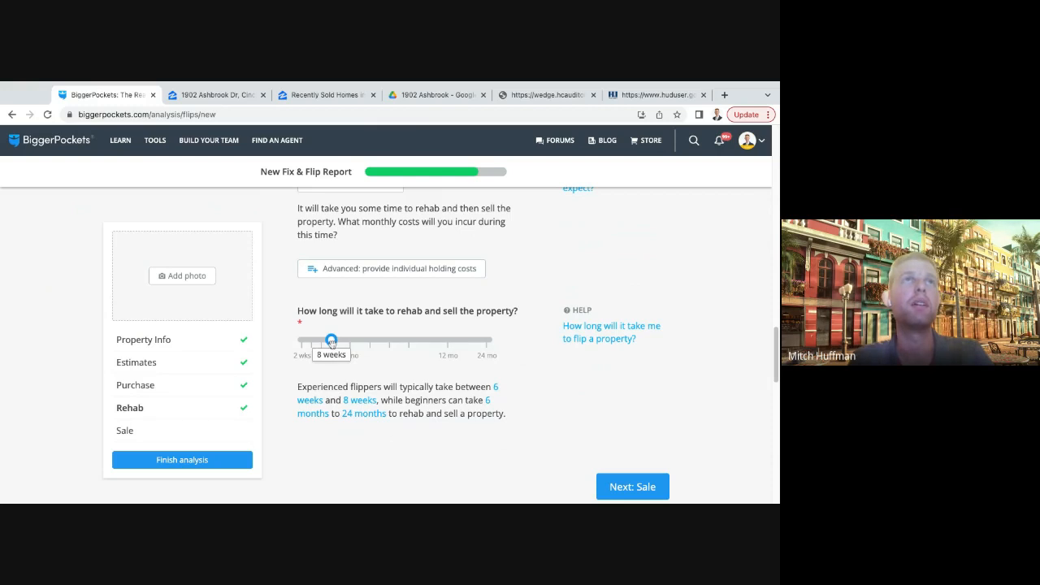
mouse_move(331, 342)
mouse_down()
mouse_move(322, 342)
mouse_move(330, 342)
mouse_up()
scroll(528, 363, down, 3)
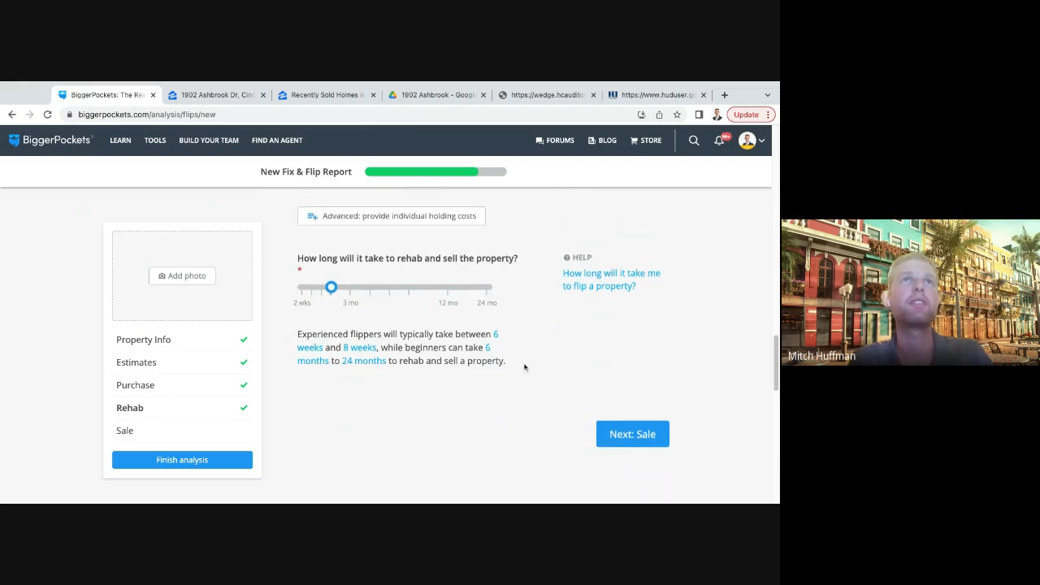
scroll(574, 360, down, 5)
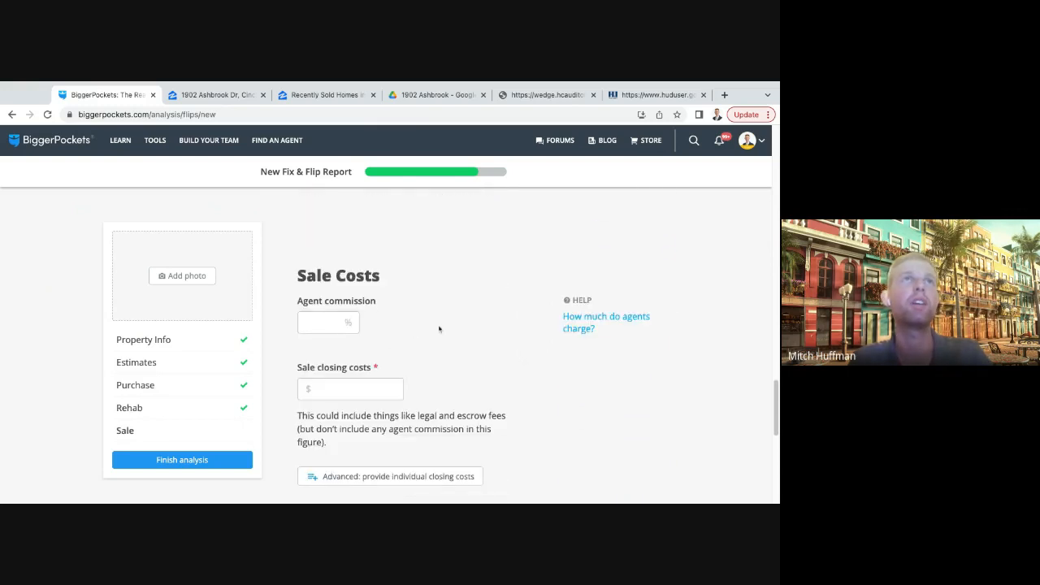
scroll(439, 328, down, 1)
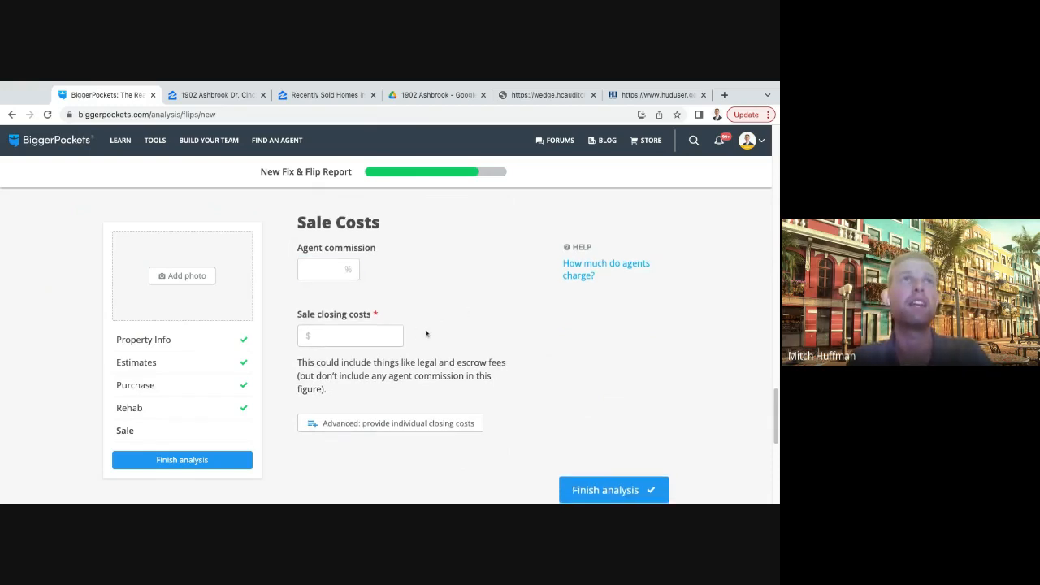
- Set the agent commission in the sale costs to 3%
scroll(406, 329, down, 1)
click(352, 321)
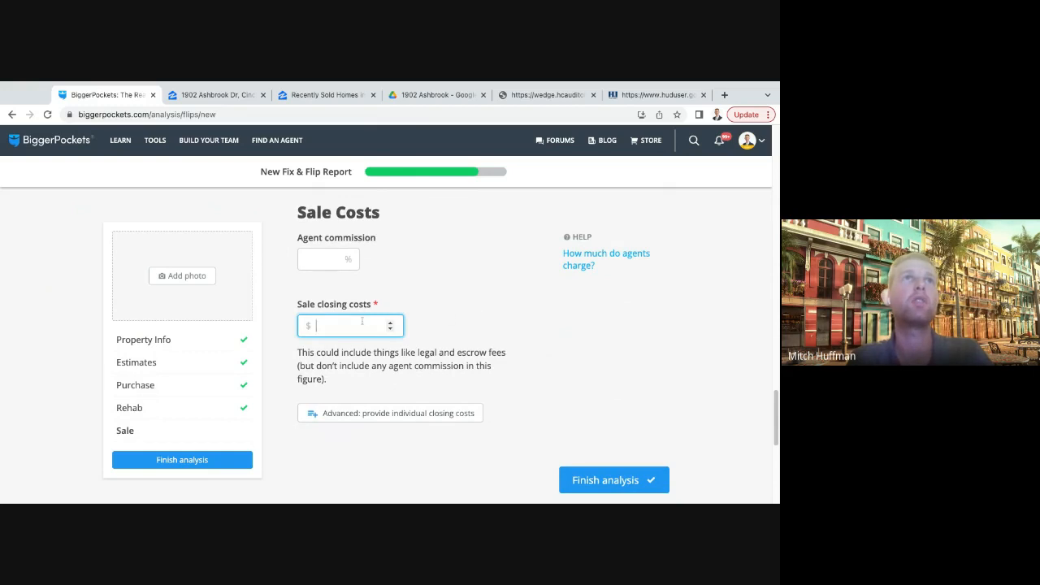
click(324, 260)
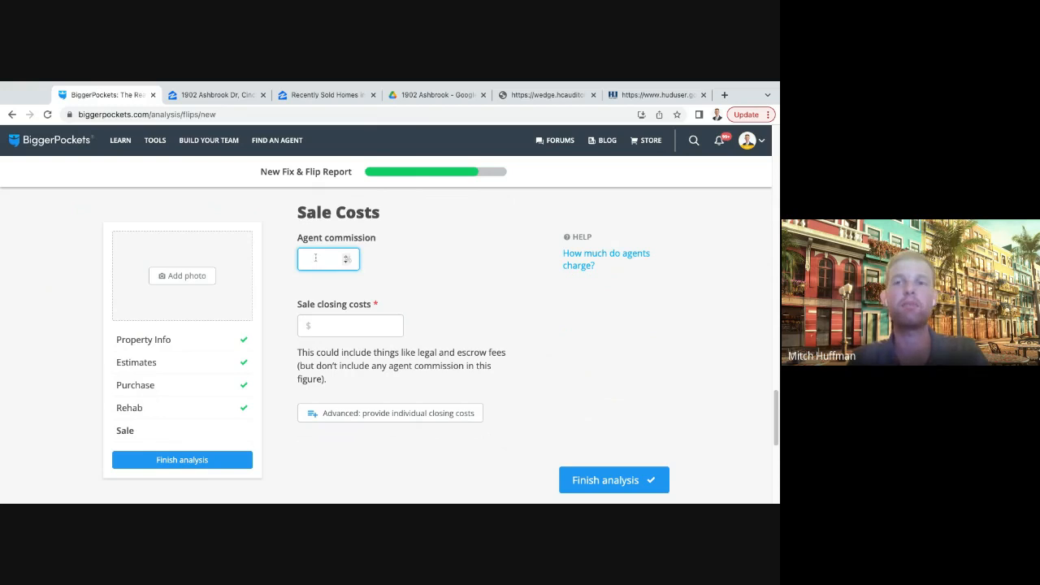
click(392, 274)
scroll(411, 275, down, 1)
- Set the sale closing costs to $4,750 and finish the fix and flip analysis
click(344, 289)
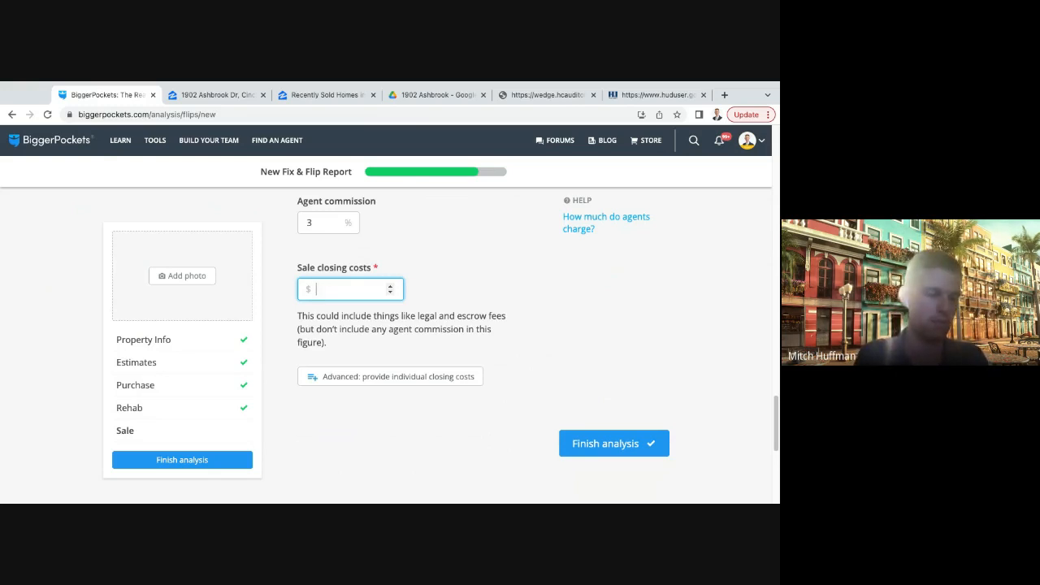
text(47)
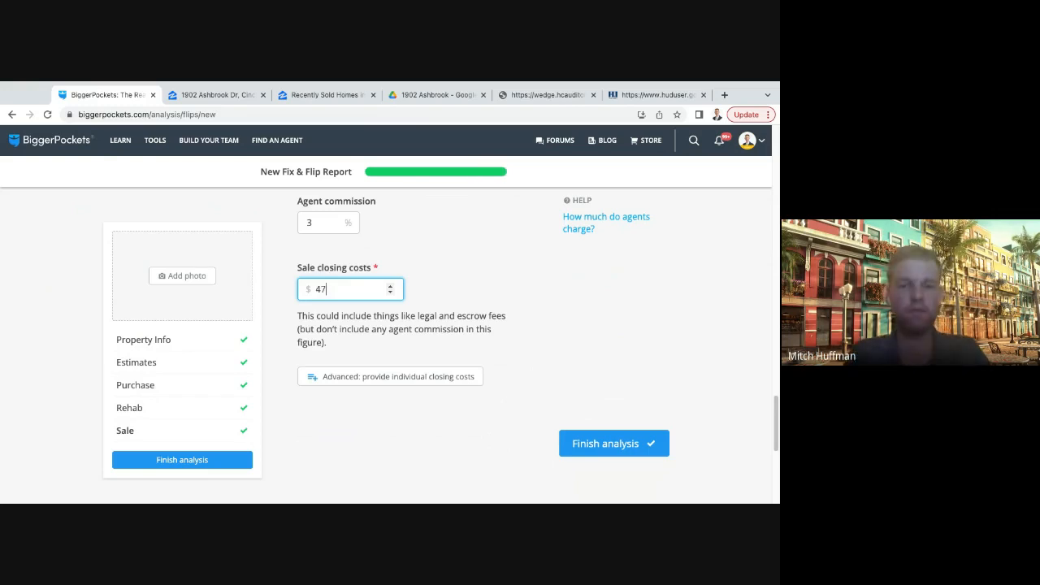
text(50)
scroll(504, 277, down, 1)
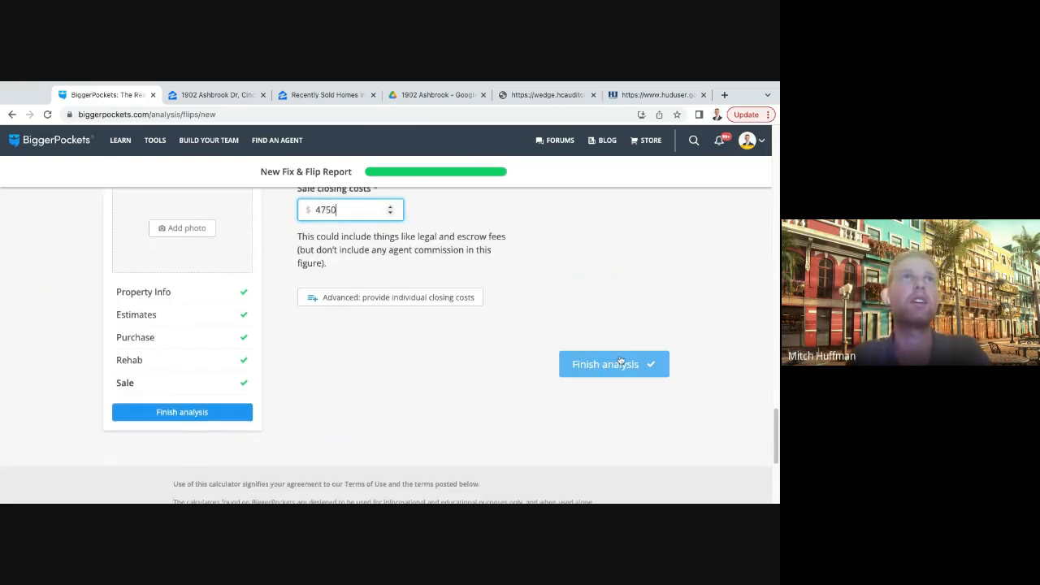
click(620, 374)
- Review the maximum allowable offer and the profit by holding time chart in the finished fix and flip report
scroll(445, 348, up, 10)
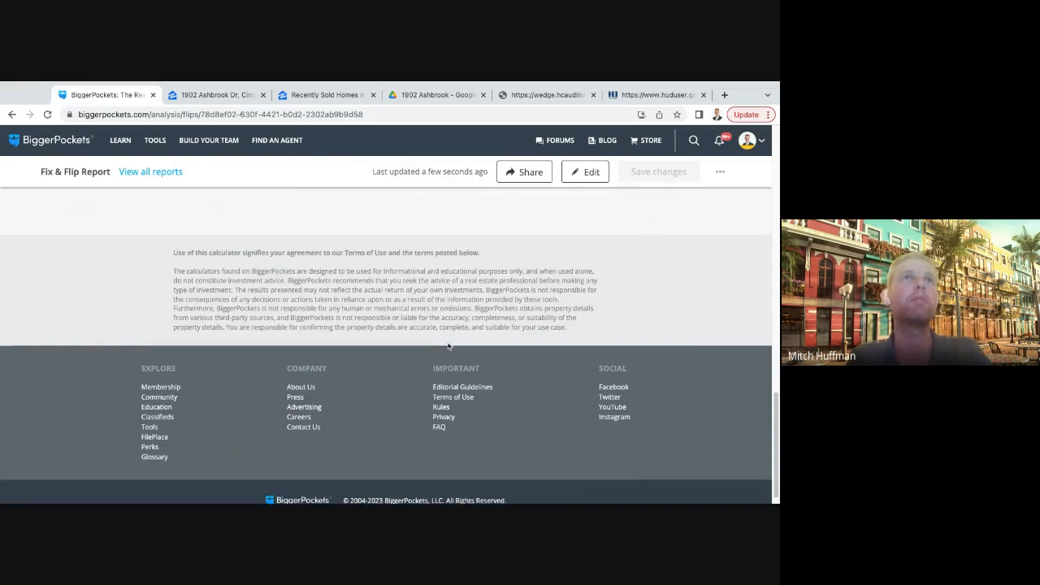
scroll(448, 346, up, 5)
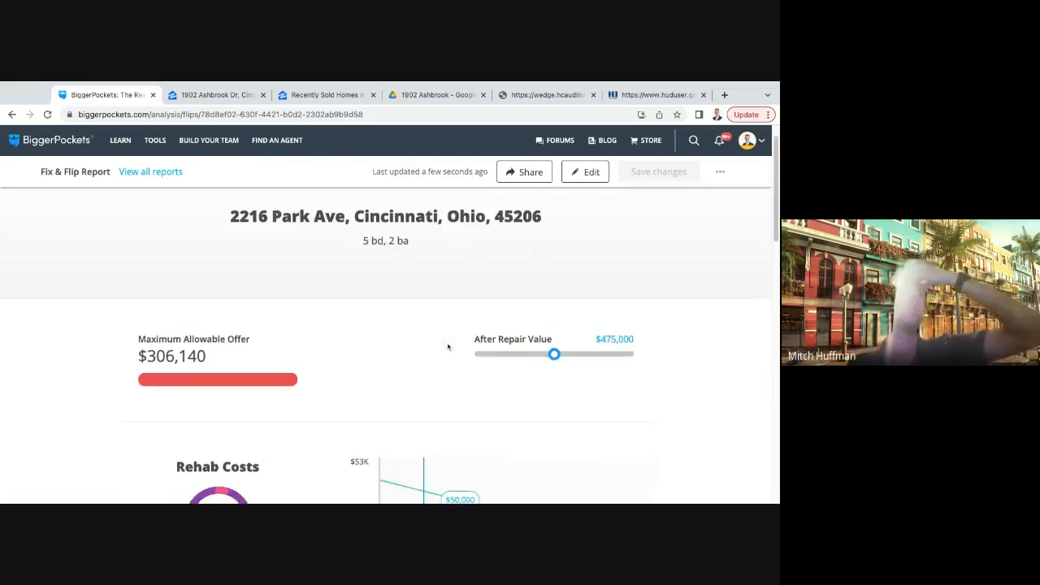
scroll(291, 347, down, 1)
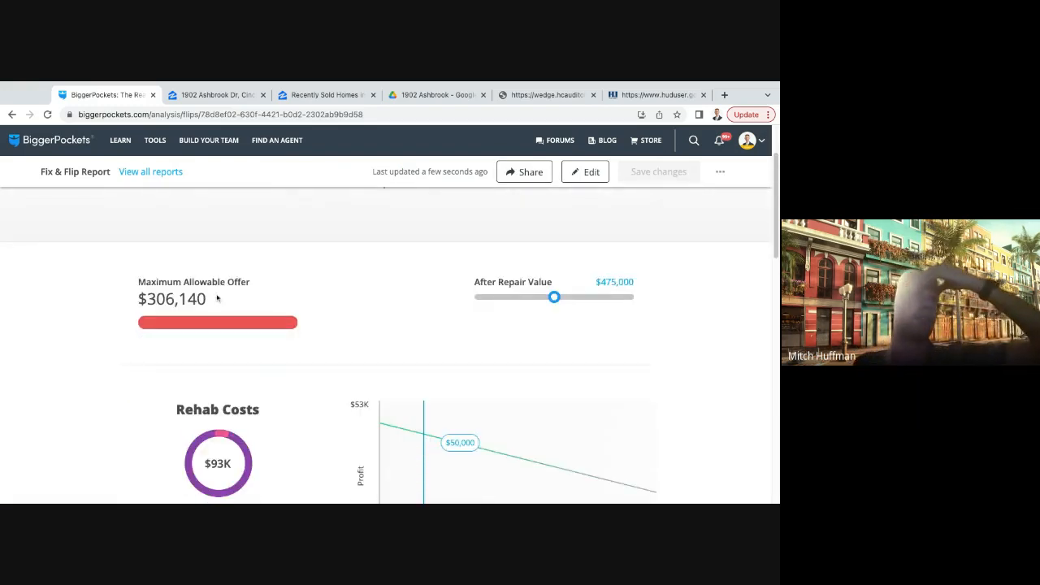
mouse_move(145, 282)
mouse_down()
mouse_move(261, 282)
mouse_move(136, 290)
mouse_up()
click(261, 282)
click(255, 307)
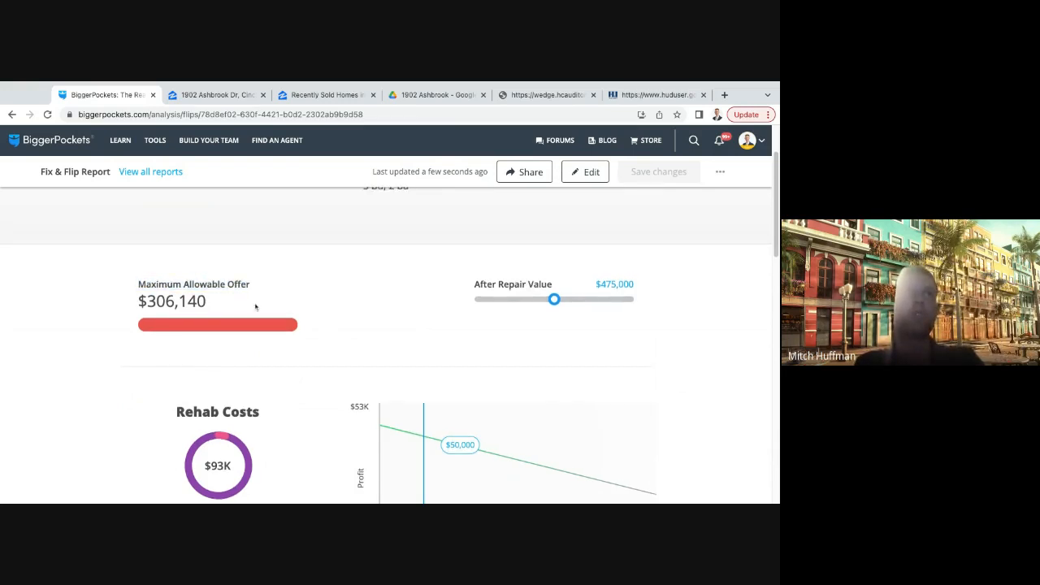
drag(209, 302, 137, 283)
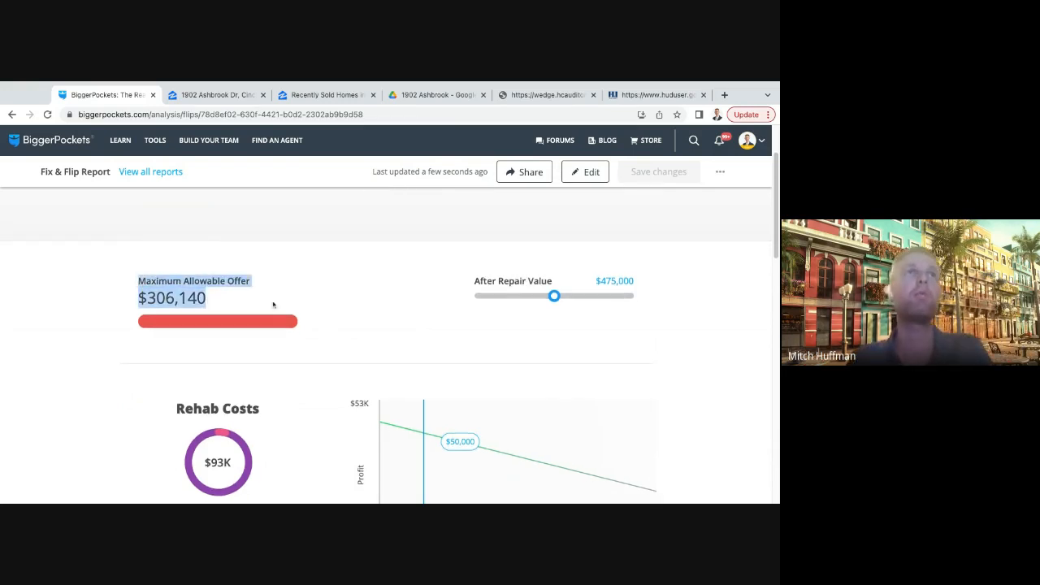
scroll(387, 294, down, 1)
scroll(387, 294, down, 1)
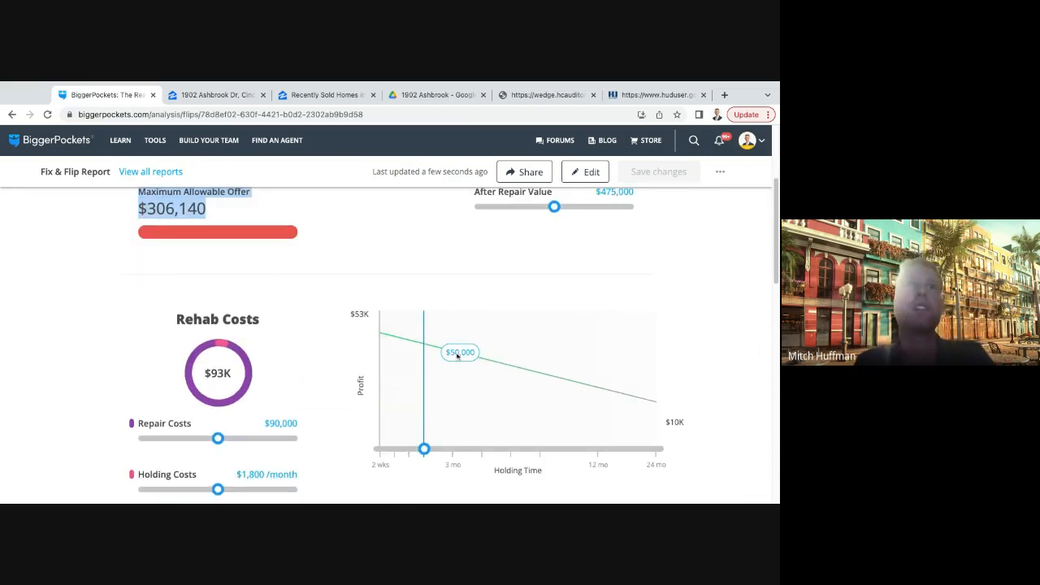
- Highlight the maximum allowable offer again and examine the repair and holding costs in the rehab section
scroll(400, 344, up, 1)
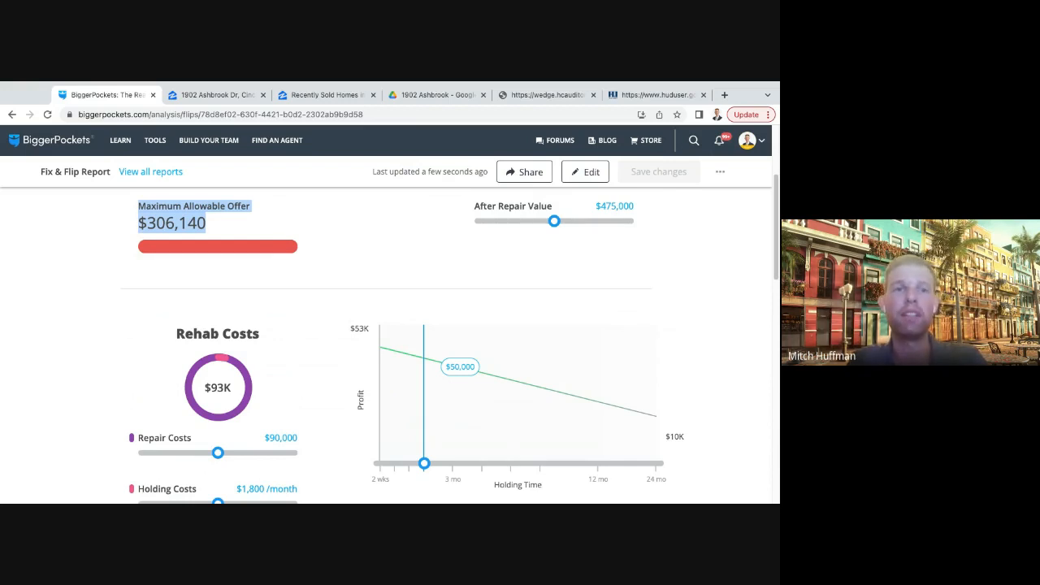
drag(214, 225, 122, 206)
click(284, 205)
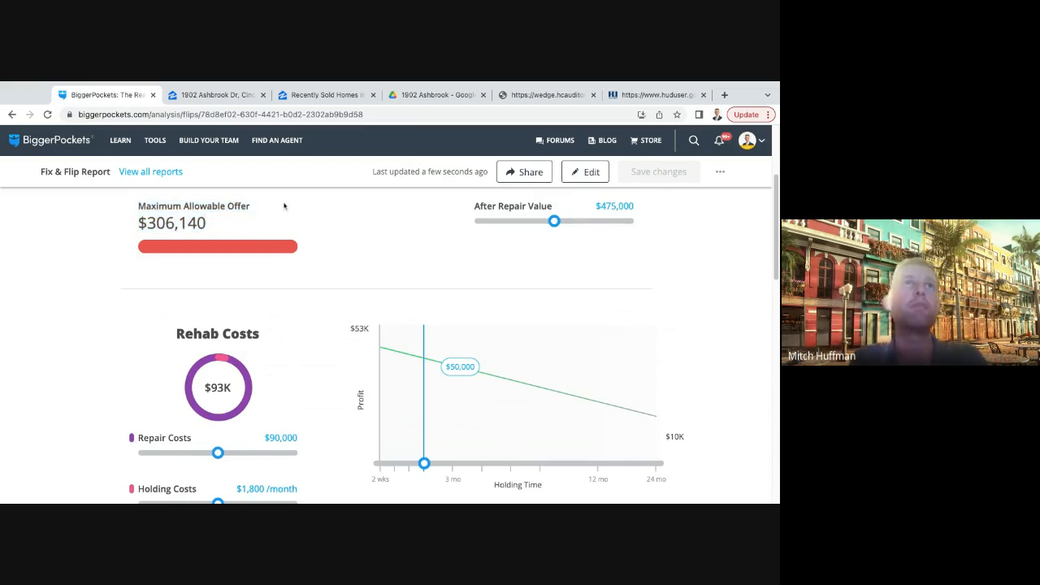
triple_click(230, 225)
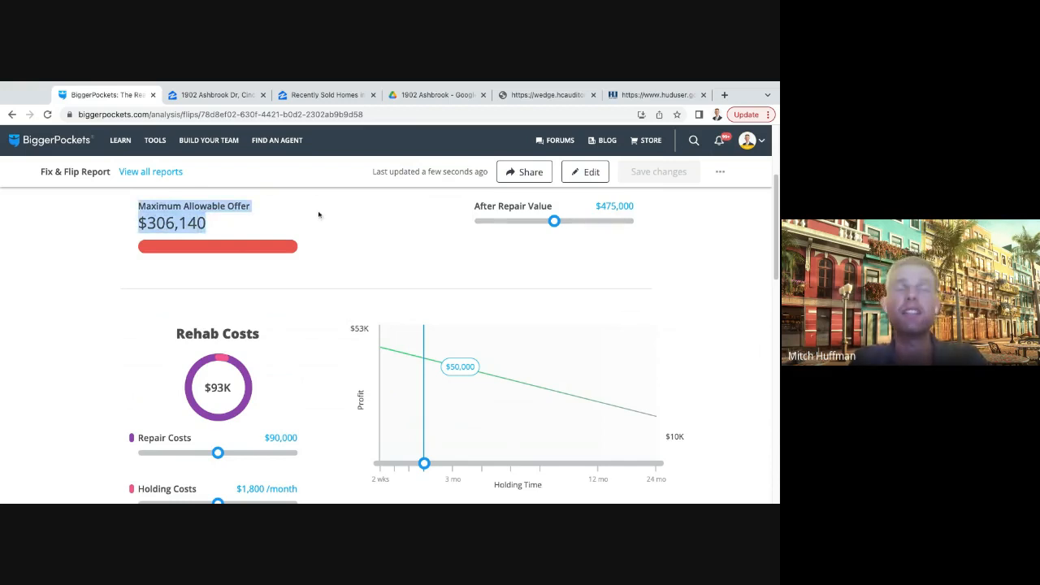
triple_click(225, 225)
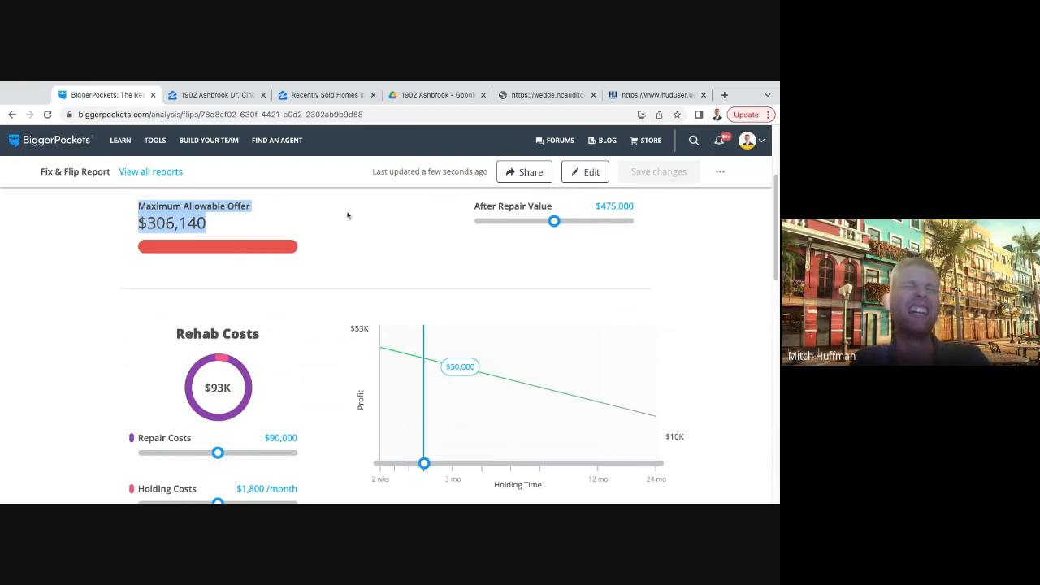
click(295, 221)
scroll(331, 225, down, 1)
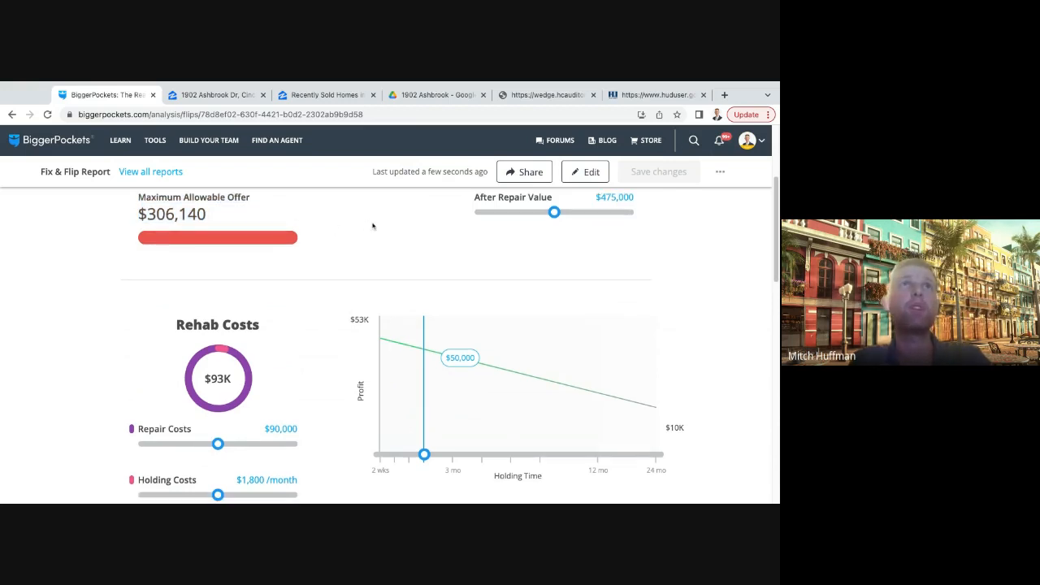
triple_click(230, 218)
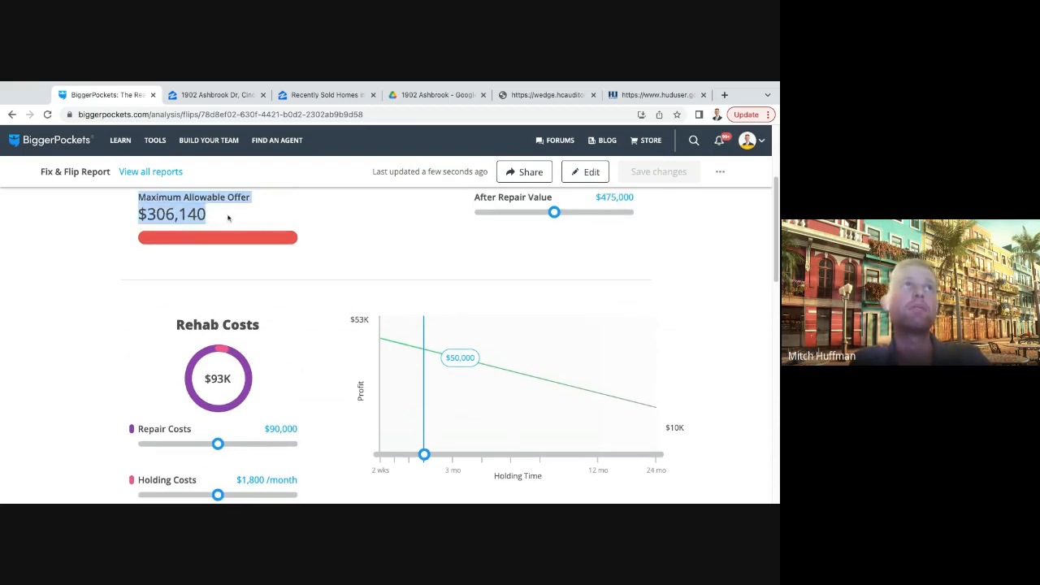
click(374, 222)
scroll(374, 225, down, 2)
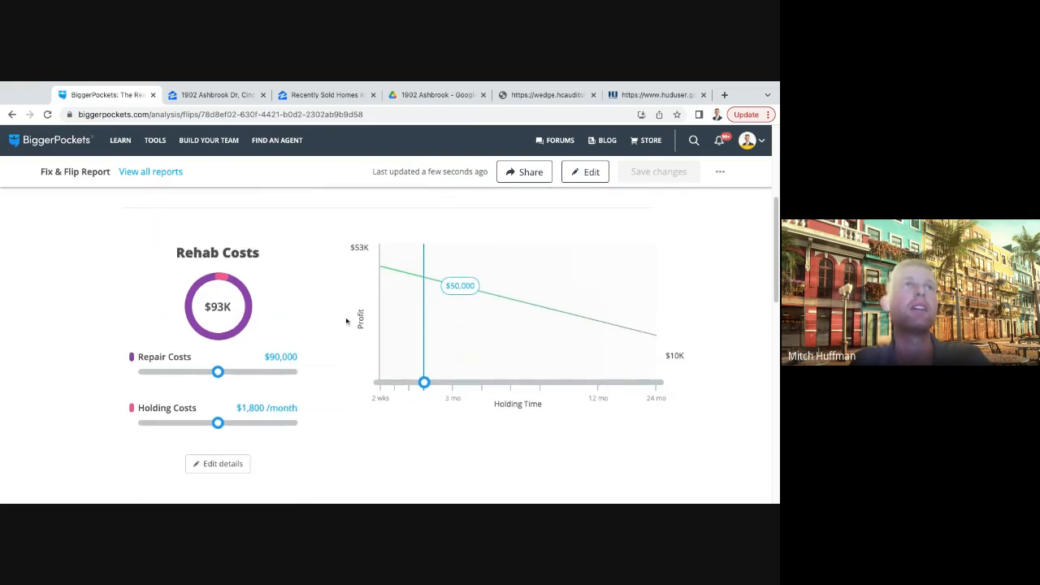
scroll(337, 328, down, 1)
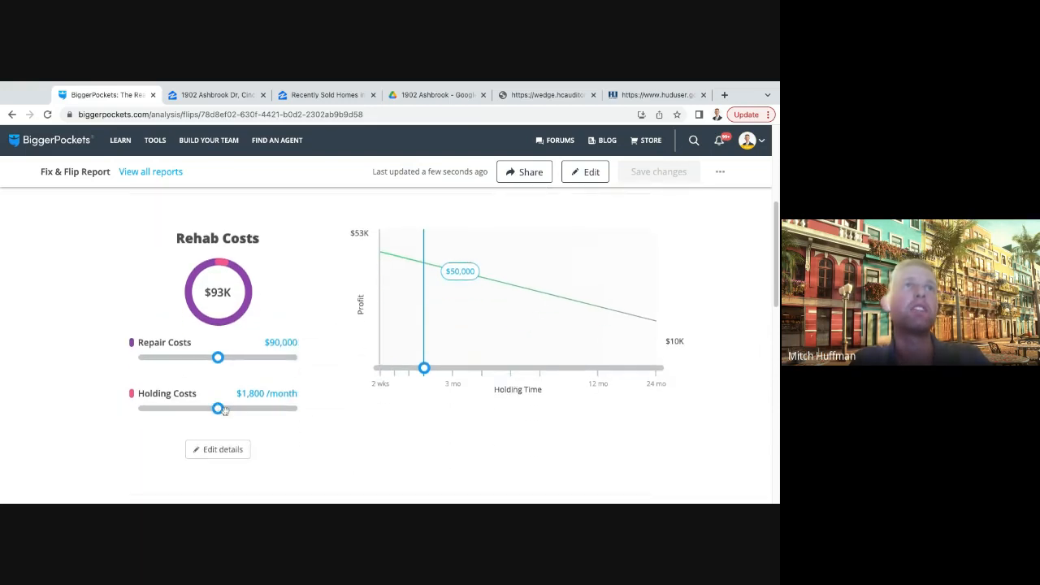
- Raise the after repair value to $500,200 and highlight the recalculated maximum allowable offer
scroll(336, 329, up, 4)
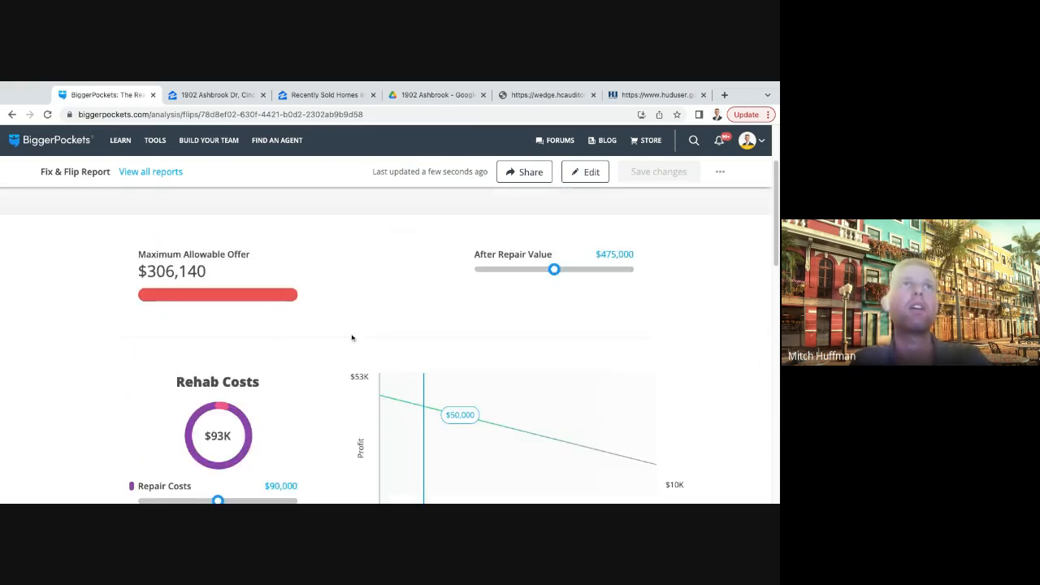
scroll(374, 339, up, 1)
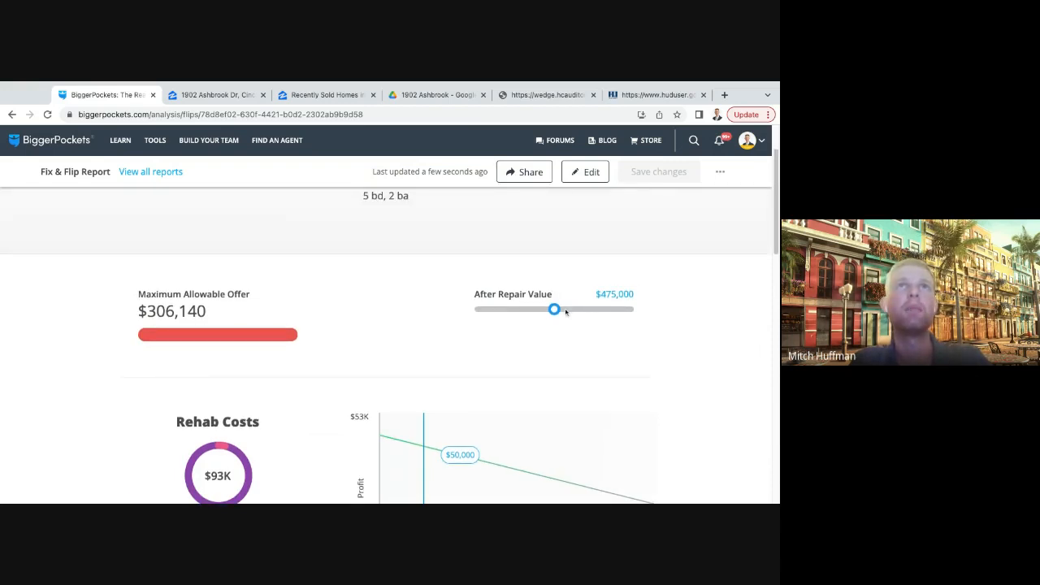
mouse_move(555, 310)
drag(554, 310, 571, 309)
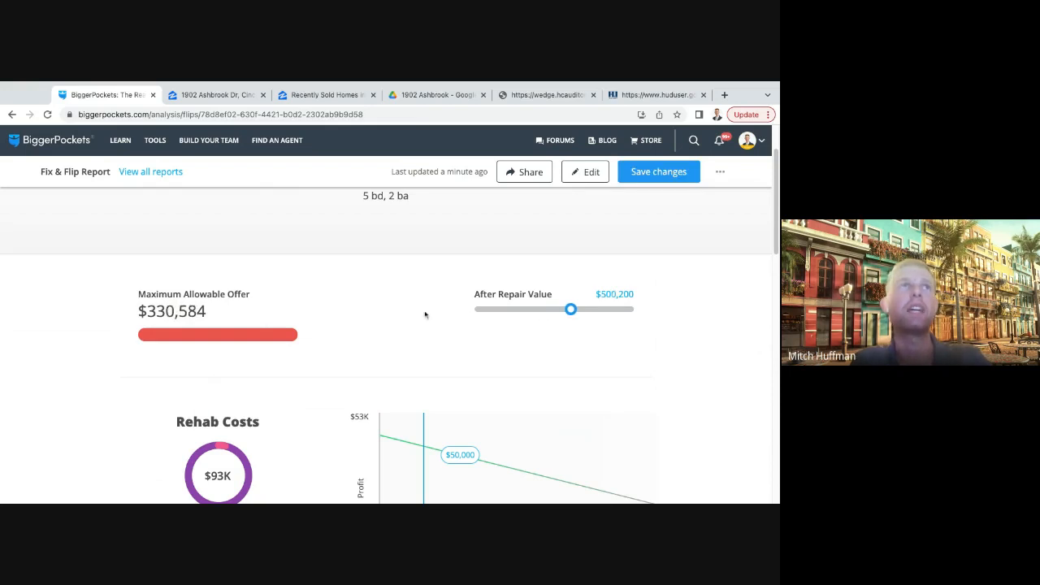
drag(218, 313, 161, 307)
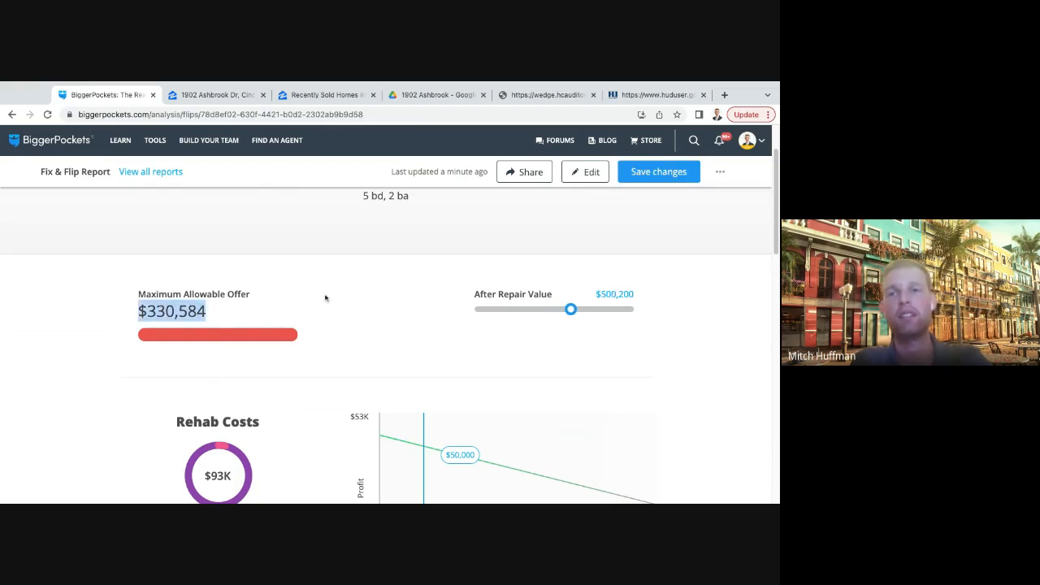
- Lower the after repair value to $475,200 and check the property's bedroom and bathroom count
drag(571, 309, 554, 309)
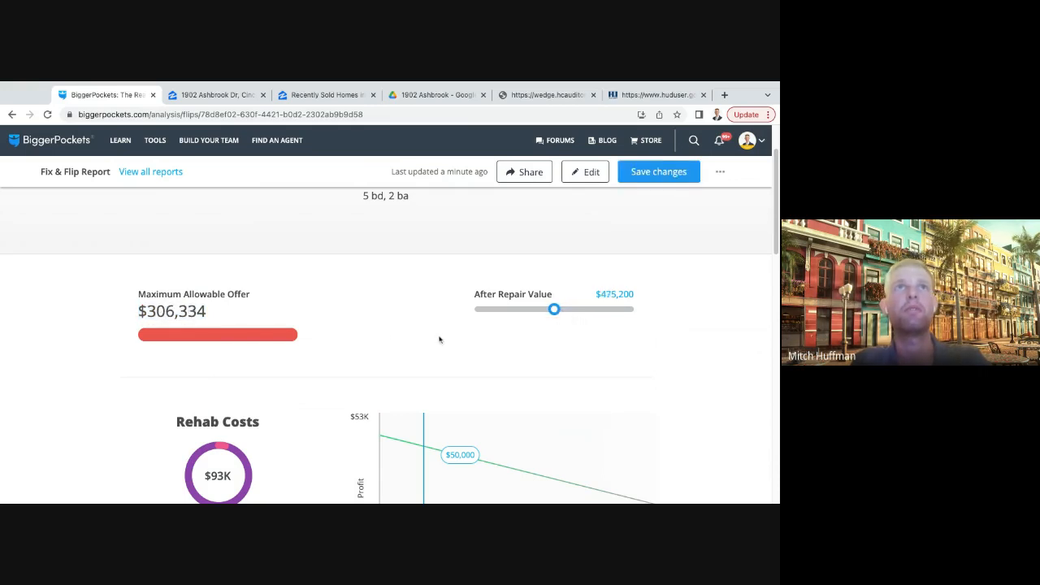
scroll(387, 339, up, 1)
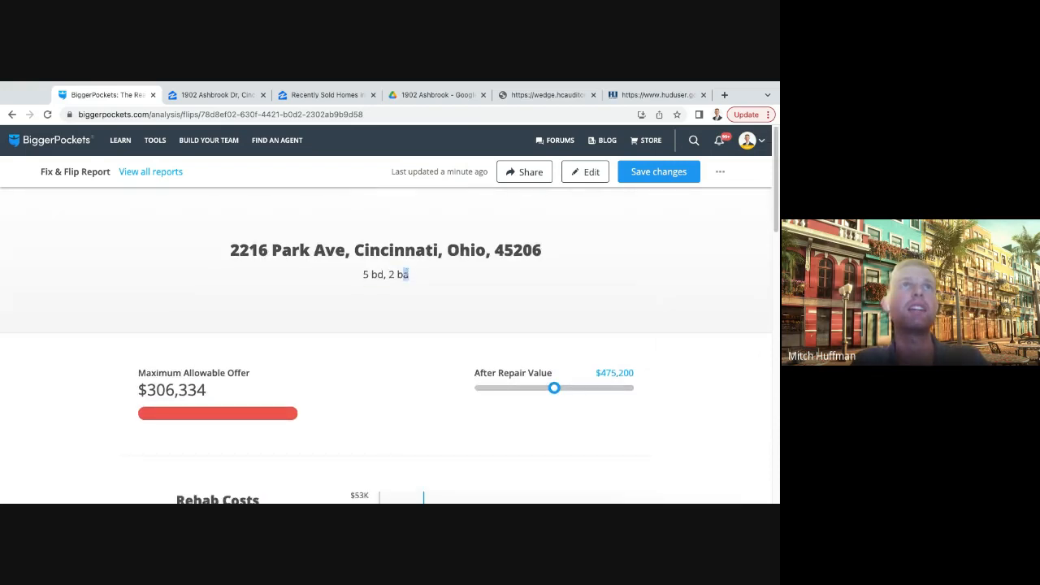
drag(354, 275, 403, 309)
click(376, 373)
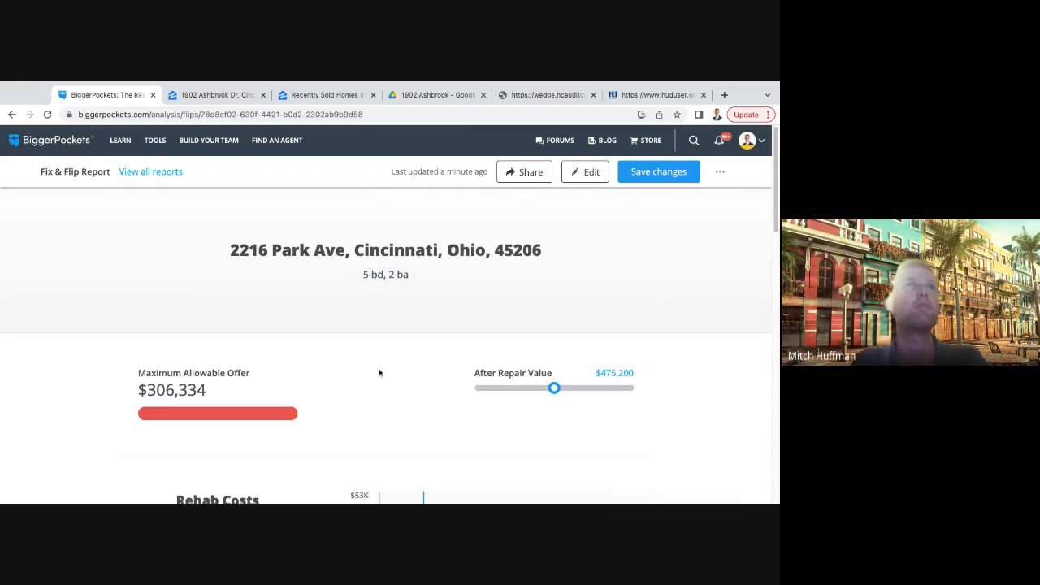
- Extend the holding time on the profit chart in stages up to 2 years
scroll(379, 367, down, 3)
mouse_move(424, 374)
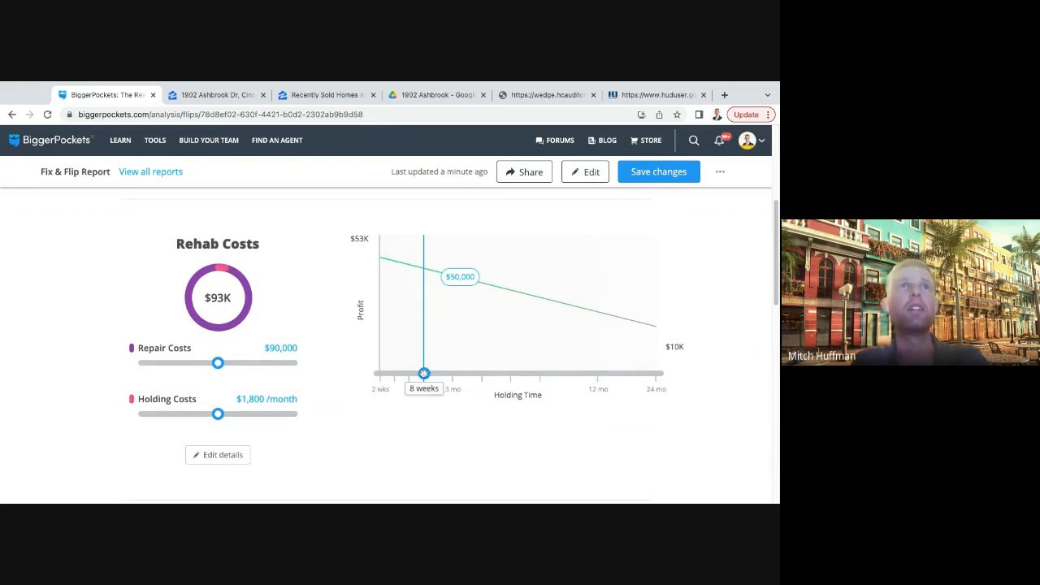
drag(424, 374, 453, 374)
key(Right)
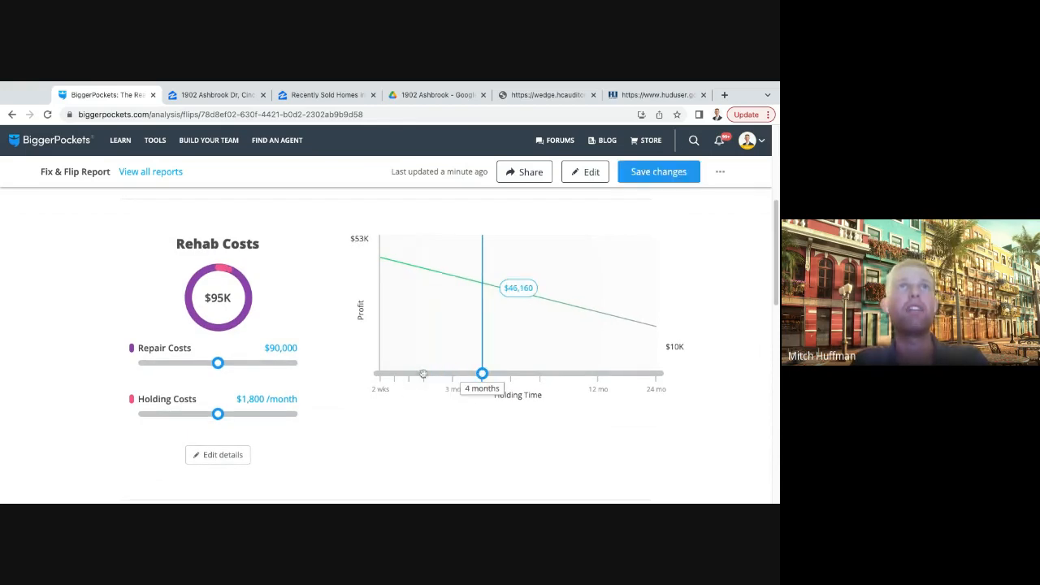
key(Right)
key(Right)
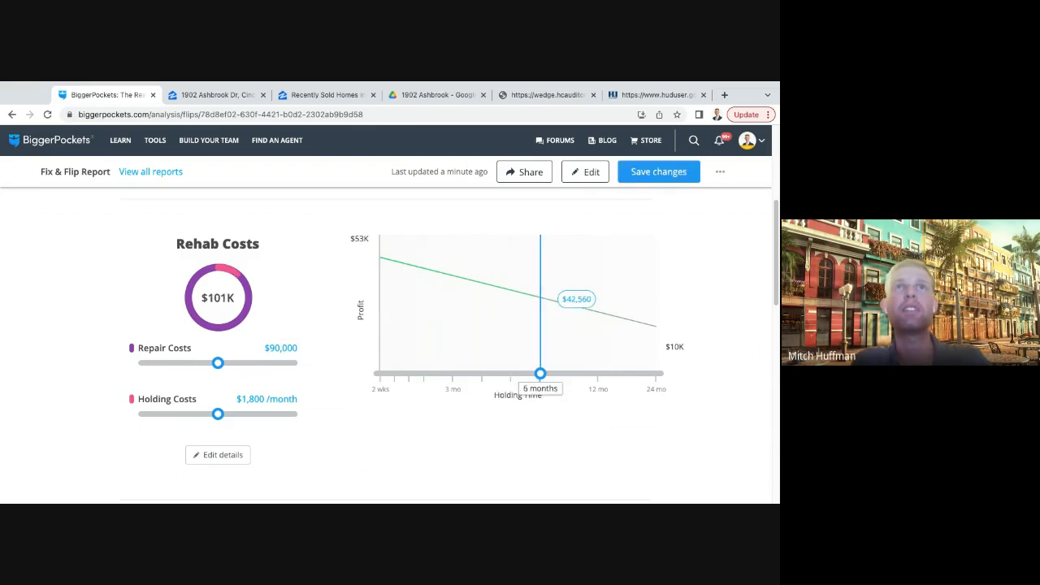
key(Right)
key(Right)
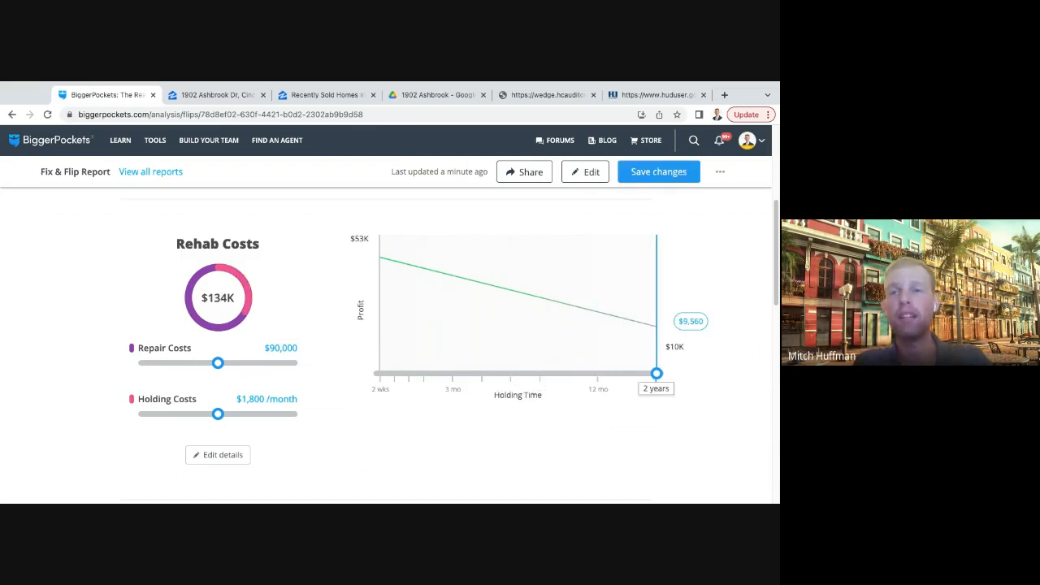
- Shorten the holding time on the profit chart to 4 weeks and return it to 8 weeks
key(Left)
key(Left)
key(Left)
key(Left)
key(Left)
key(Left)
key(Left)
key(Left)
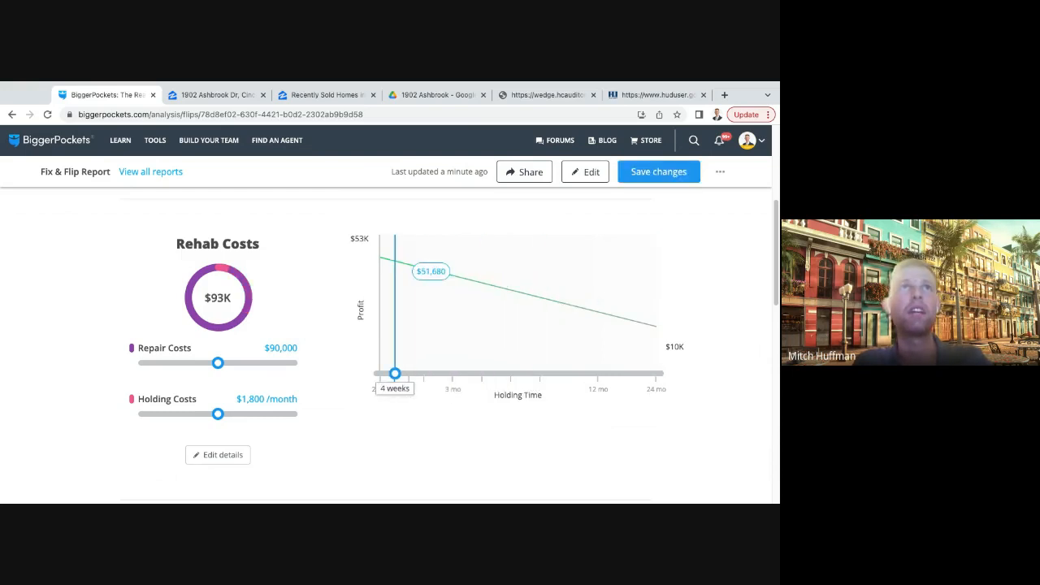
drag(395, 374, 425, 374)
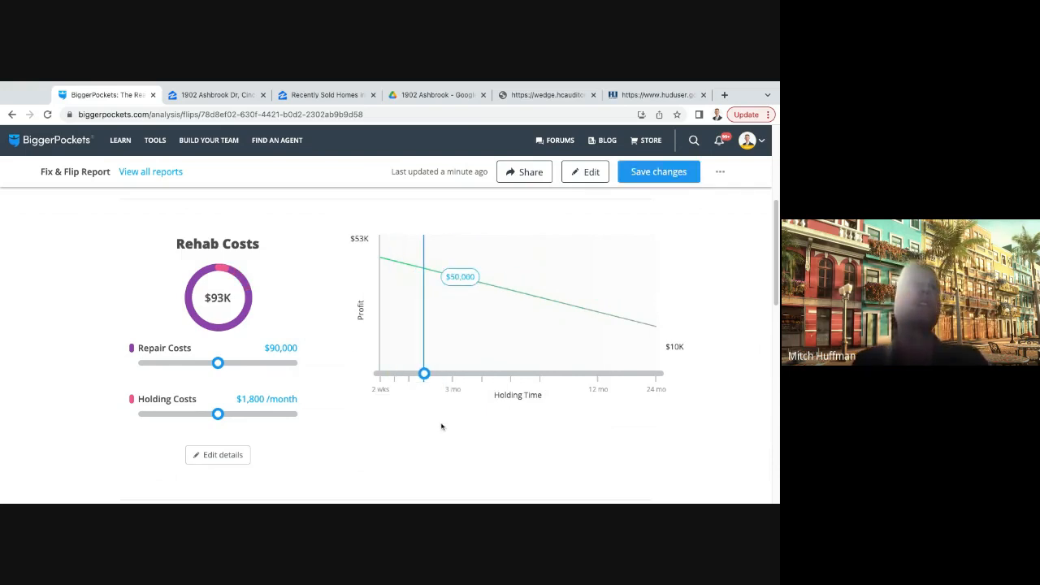
- Highlight the total rehab costs and compare them with the maximum allowable offer
drag(197, 301, 337, 312)
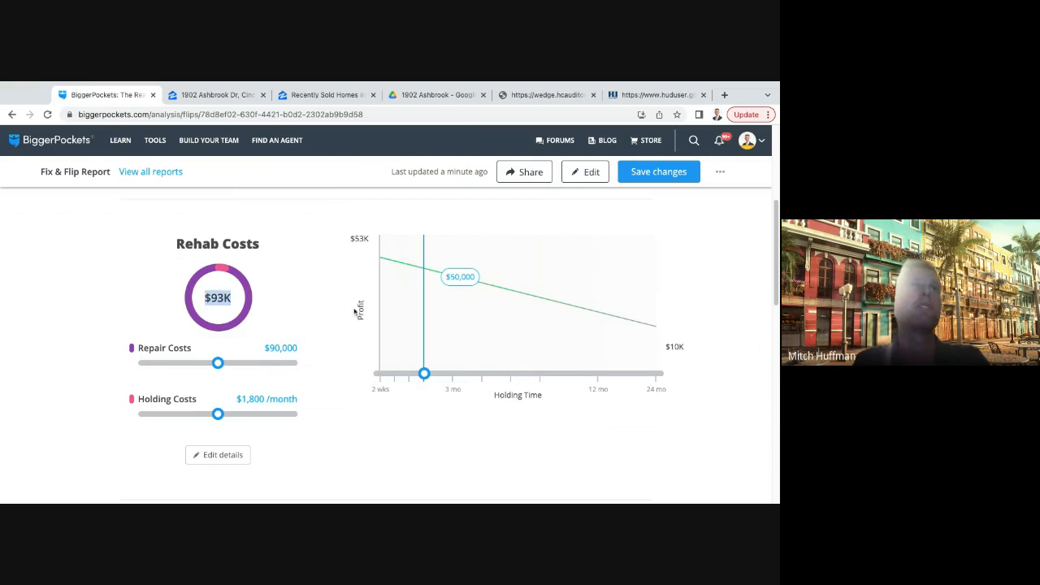
click(322, 317)
scroll(323, 325, up, 1)
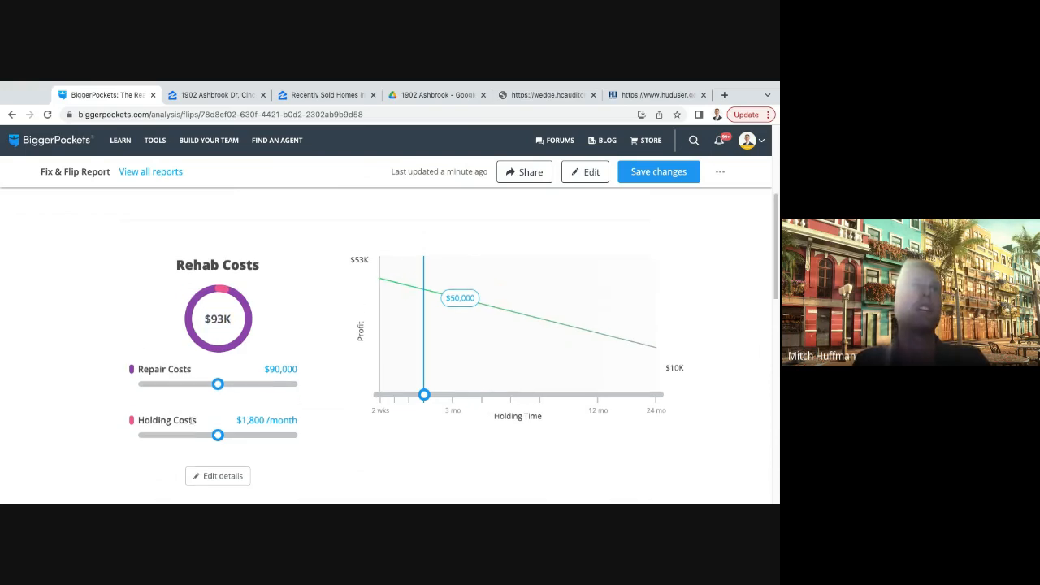
drag(211, 322, 244, 320)
click(315, 304)
scroll(334, 325, up, 3)
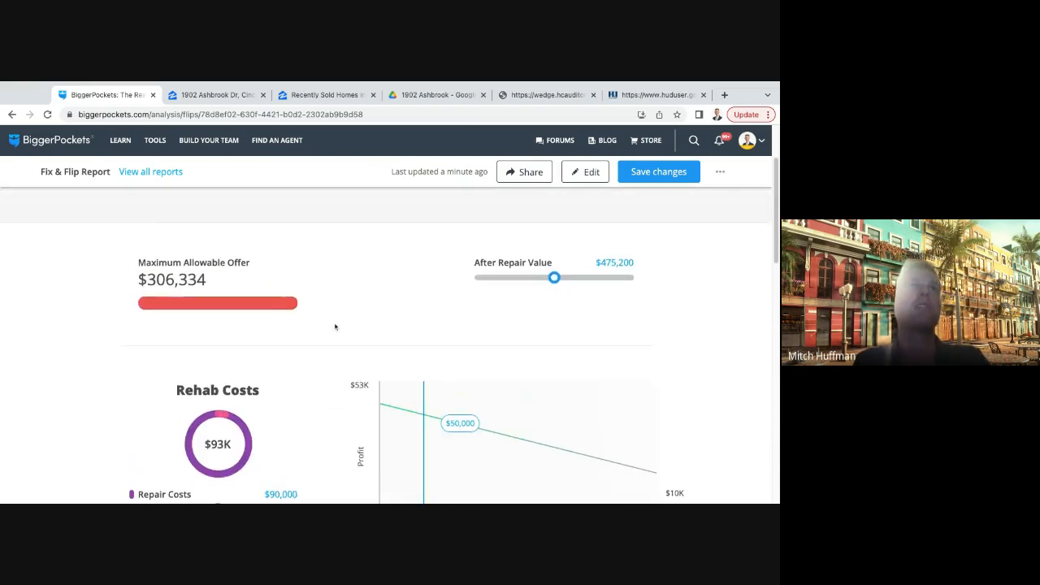
- Review the fix and flip report's maximum allowable offer, after repair value, rehab costs and profit chart
scroll(223, 351, down, 1)
drag(211, 313, 133, 319)
click(226, 321)
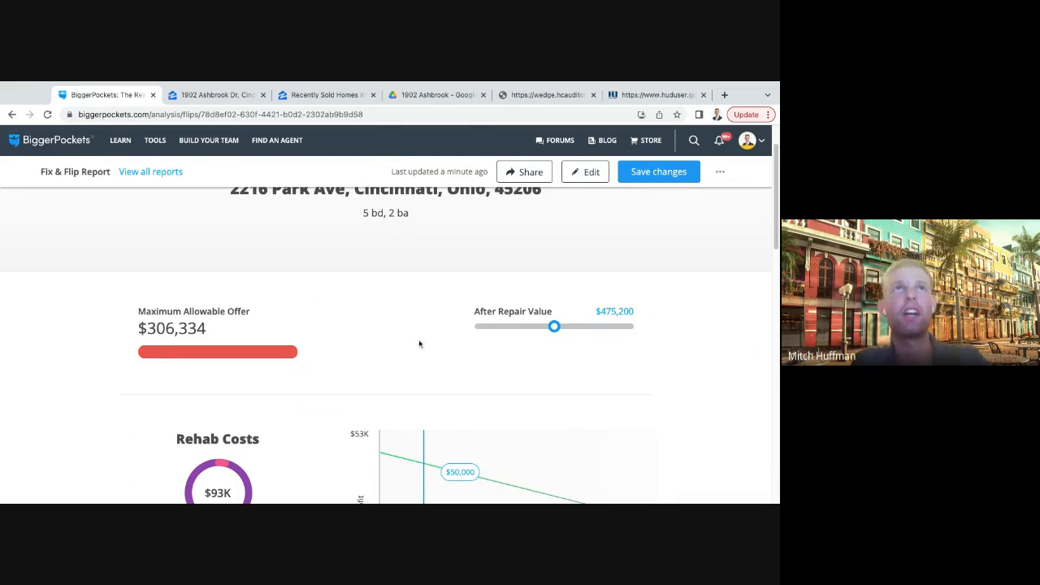
scroll(387, 332, up, 2)
scroll(410, 349, down, 5)
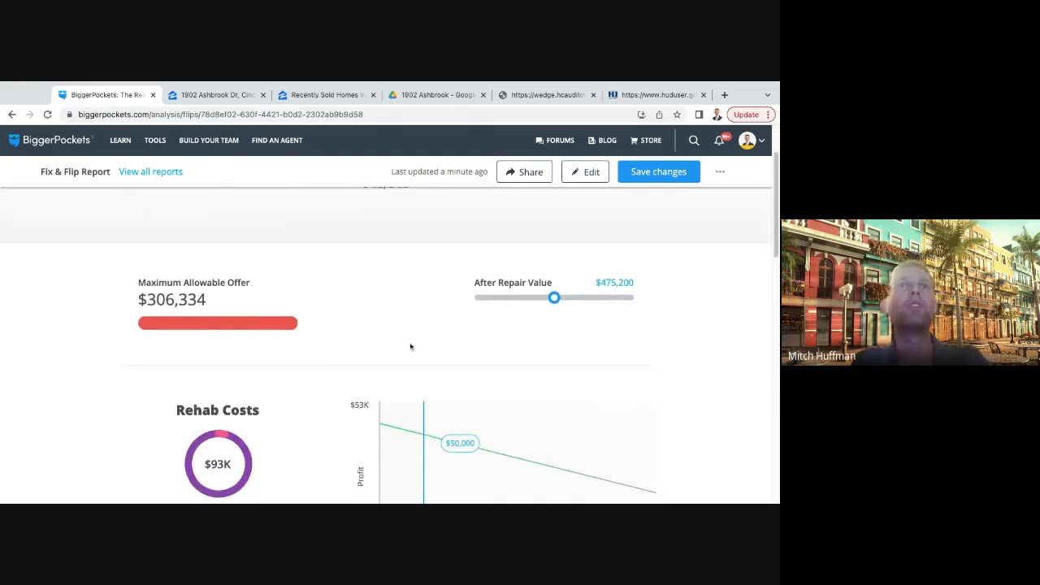
scroll(414, 282, down, 3)
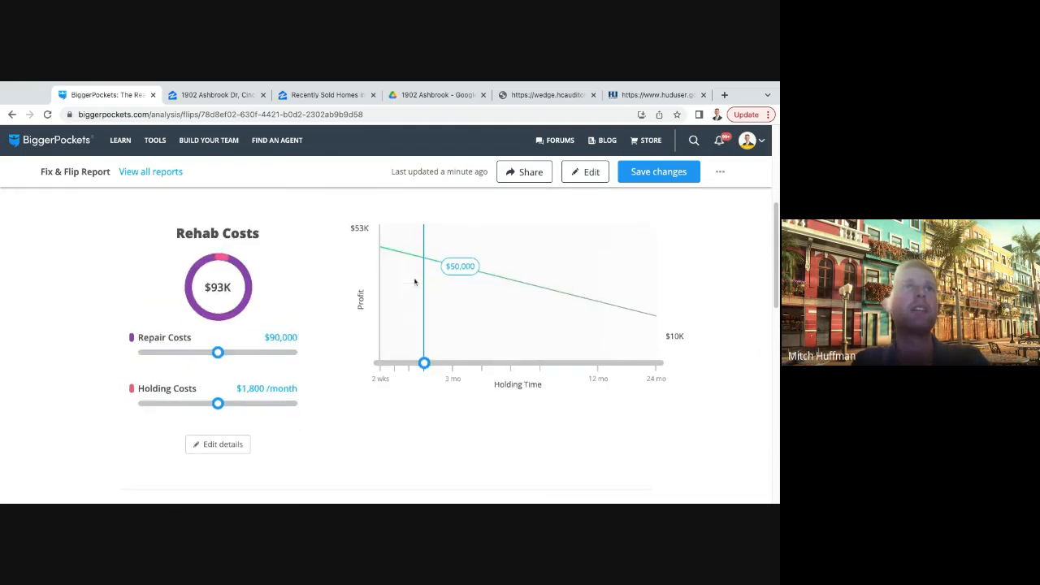
scroll(382, 398, up, 6)
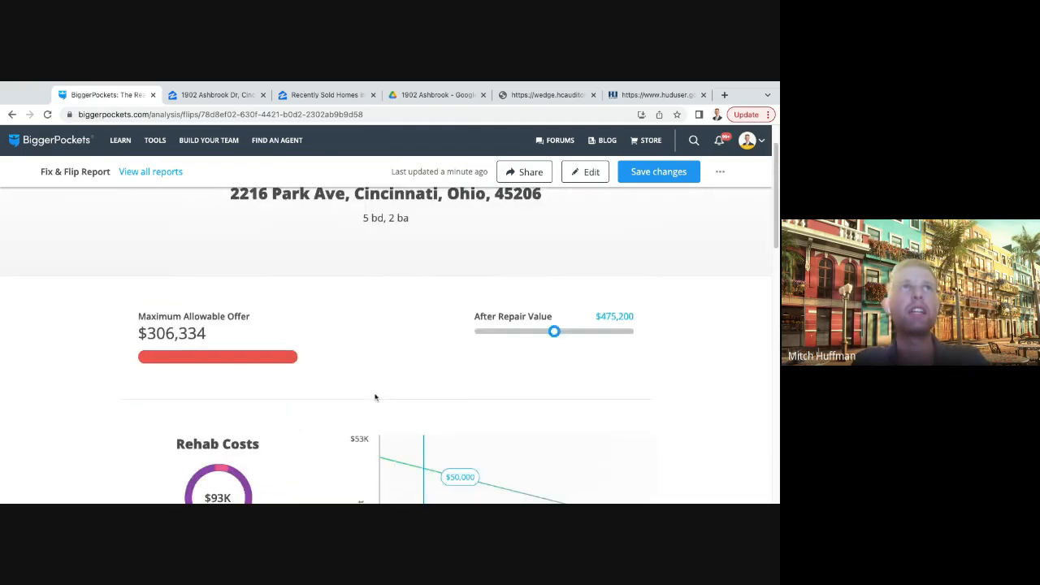
scroll(373, 397, down, 1)
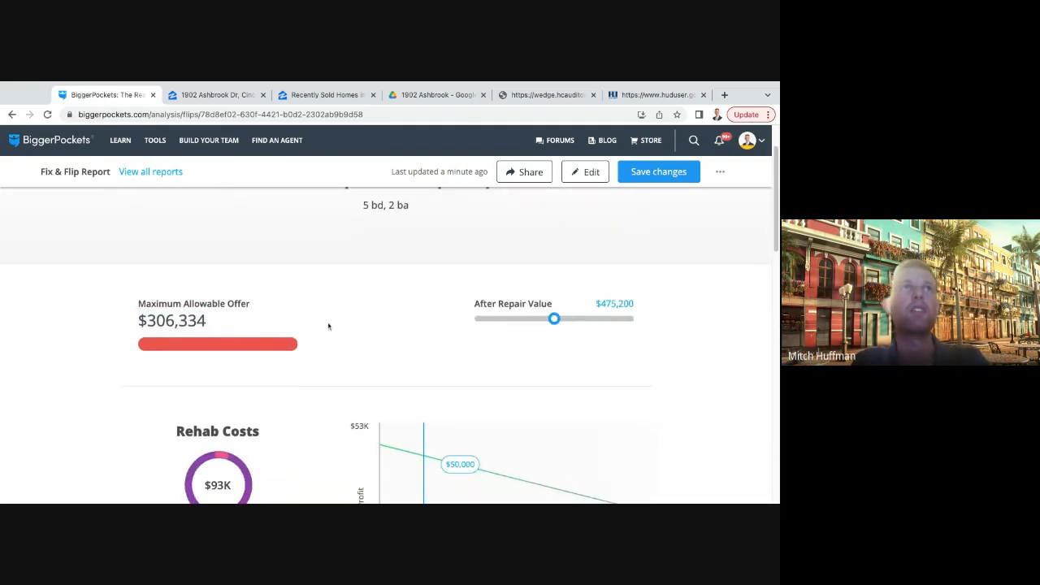
scroll(382, 337, up, 2)
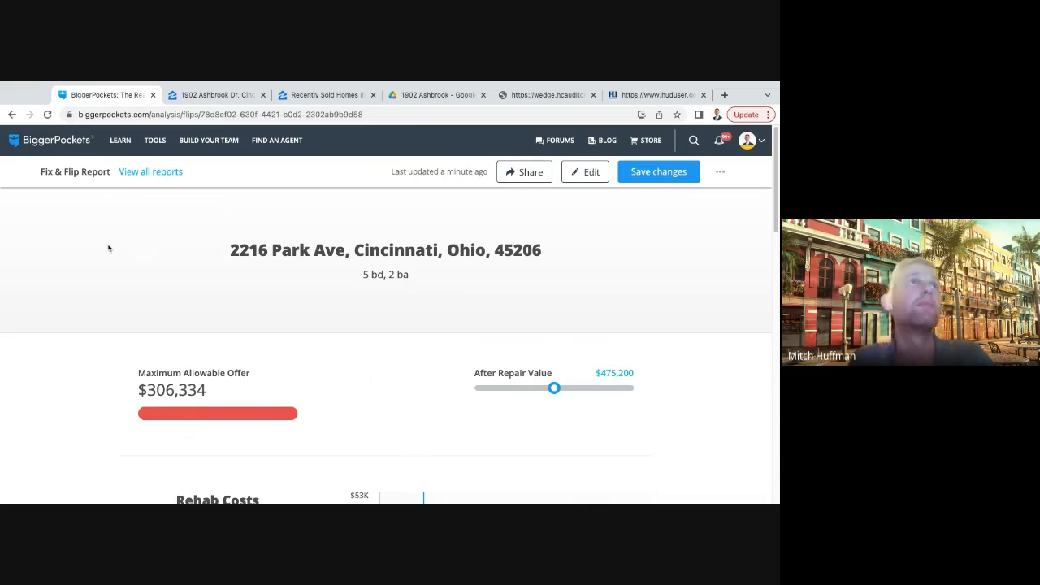
- Open the Airbnb calculator and enter the property's street address
mouse_move(155, 142)
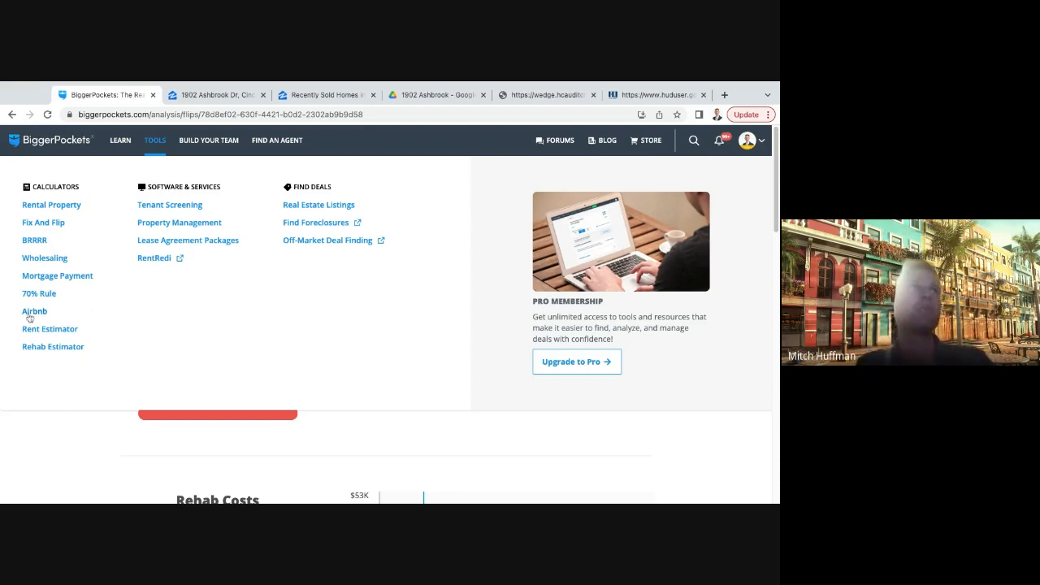
click(33, 313)
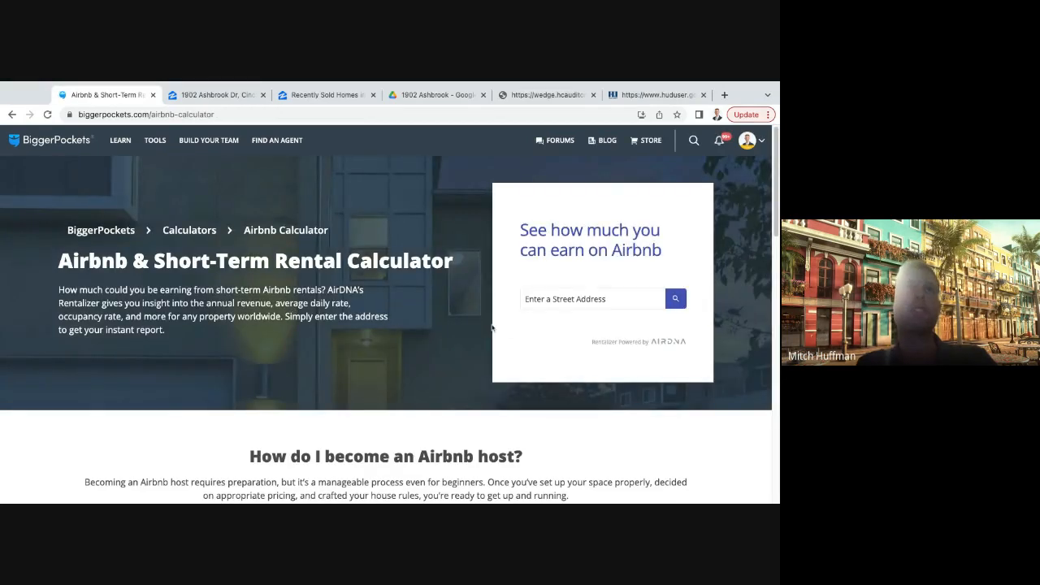
scroll(575, 298, down, 1)
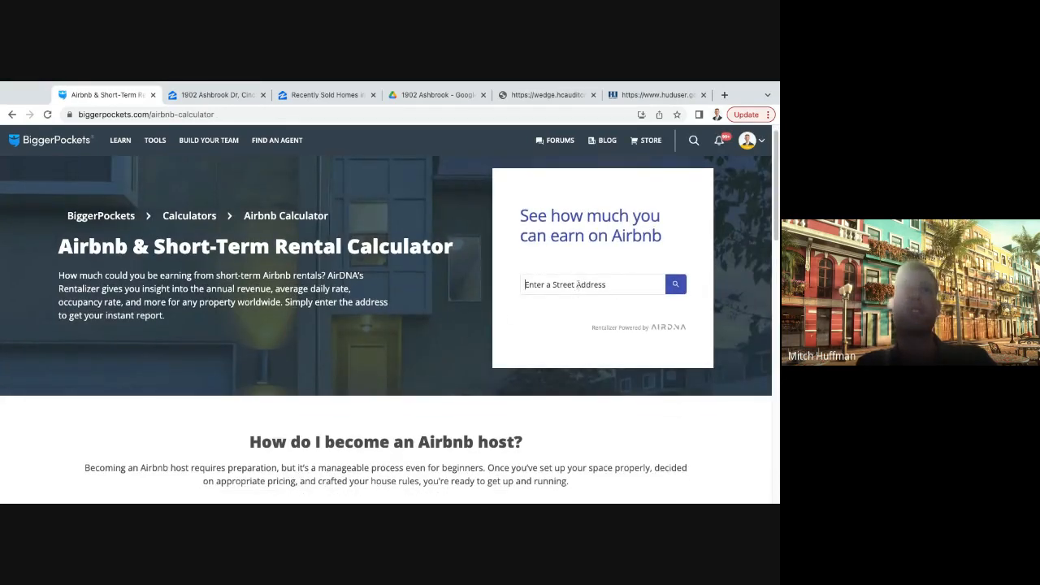
click(577, 285)
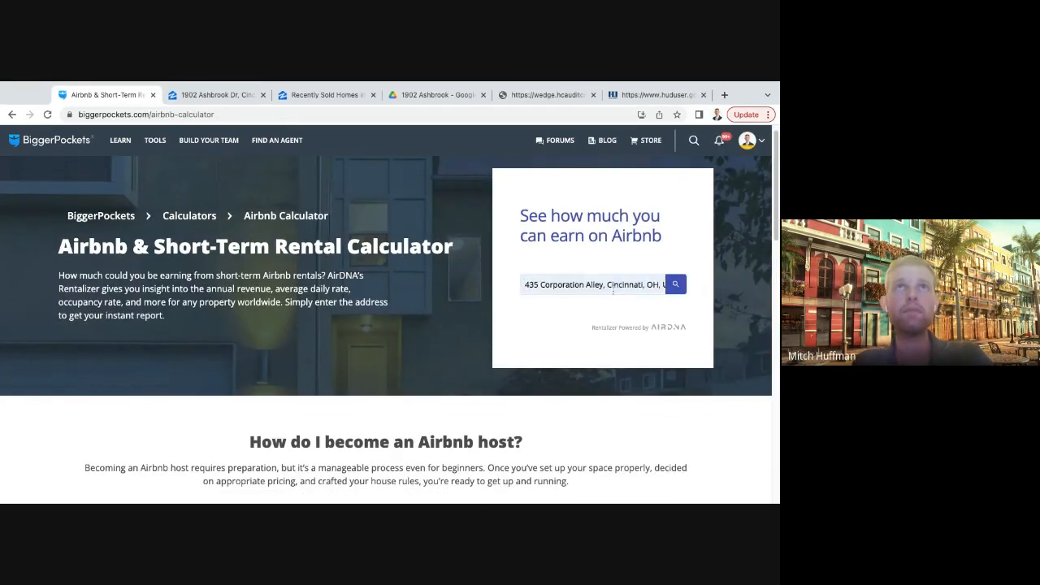
- Submit the entered address to bring up the property details for the short-term rental estimate
click(677, 285)
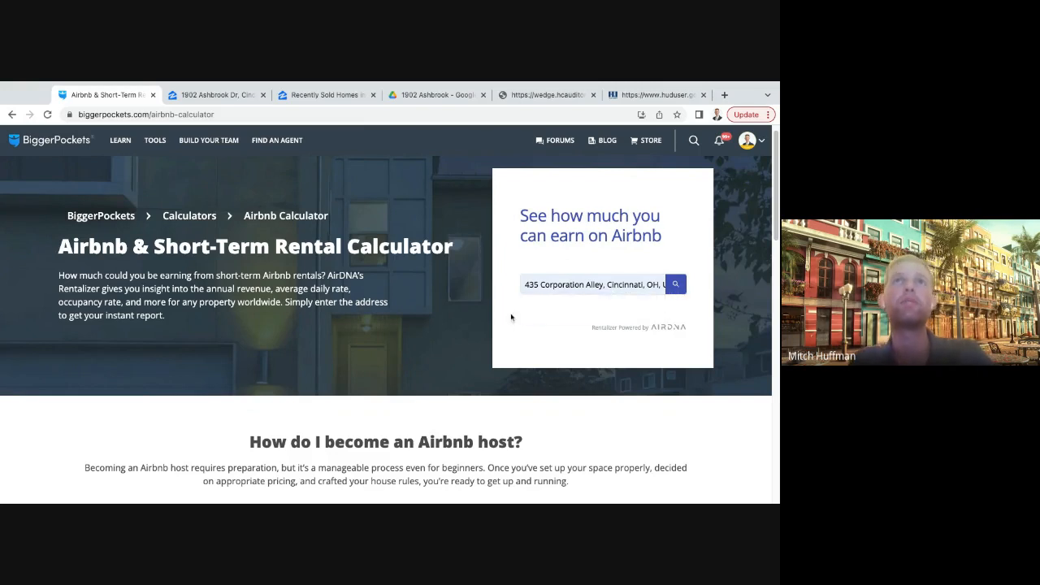
scroll(600, 323, down, 1)
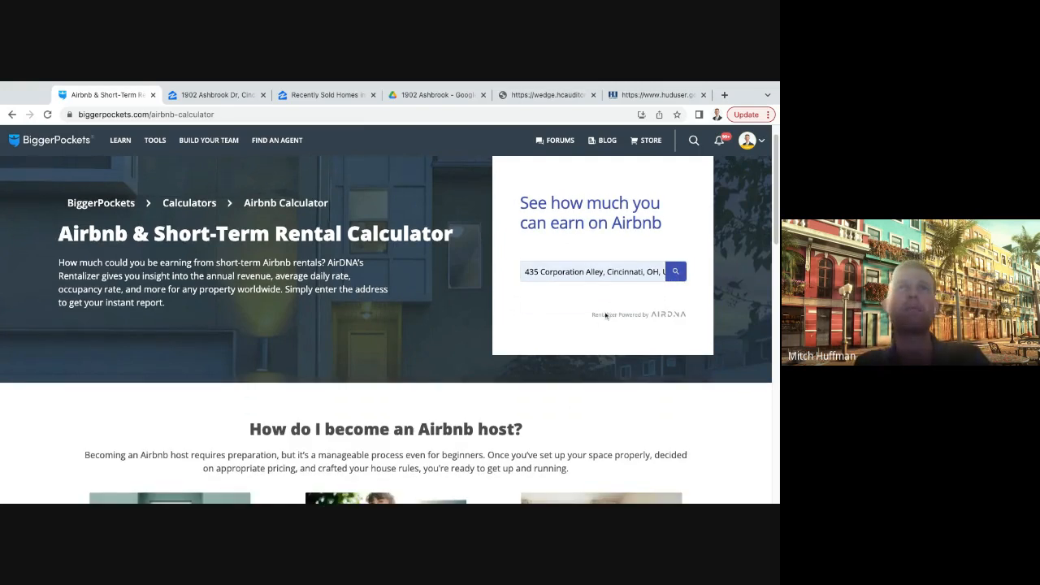
scroll(608, 317, up, 1)
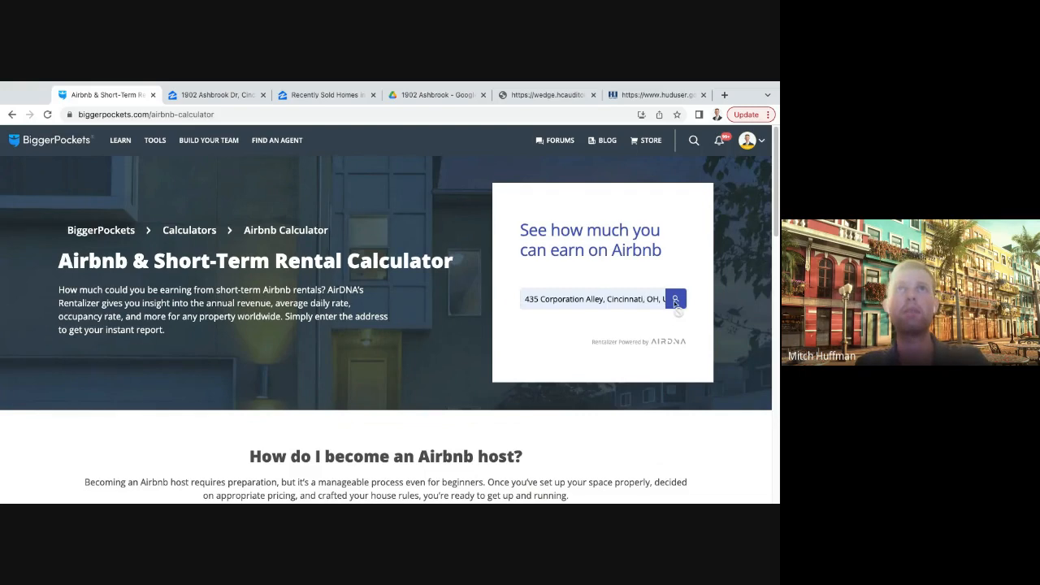
scroll(566, 348, down, 3)
scroll(566, 349, down, 1)
scroll(567, 345, up, 3)
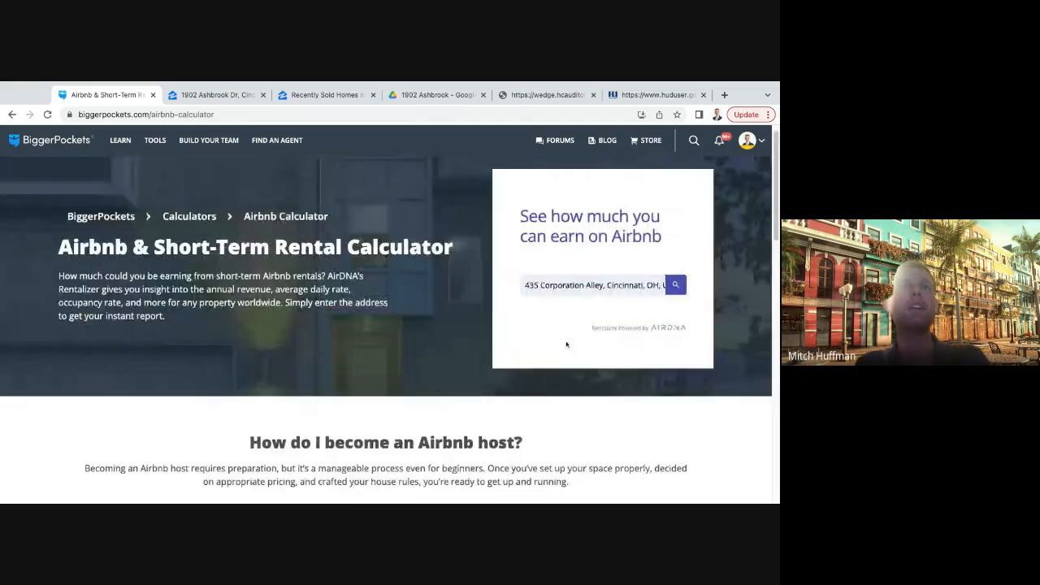
click(621, 300)
click(610, 323)
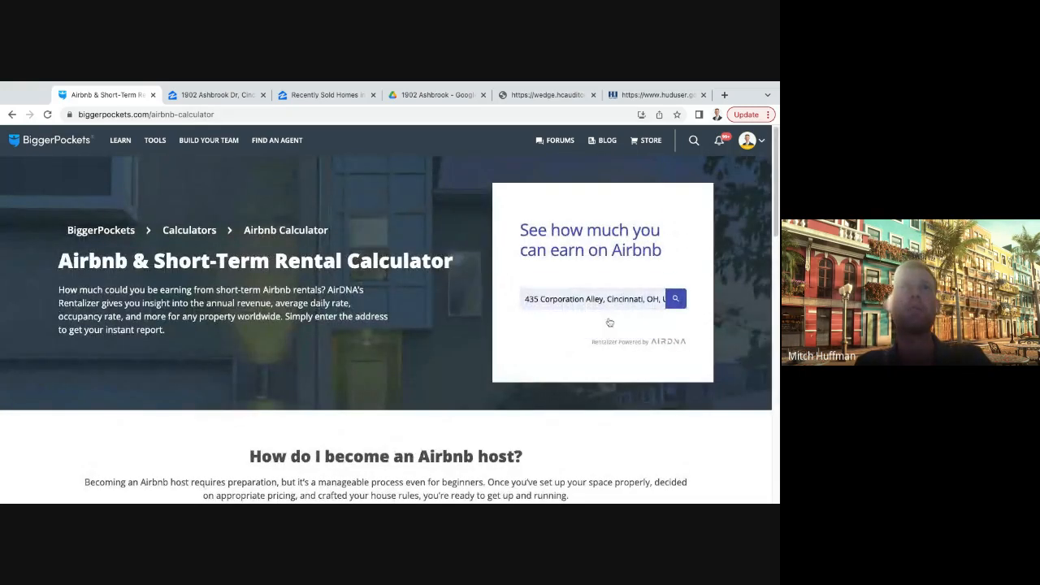
click(681, 300)
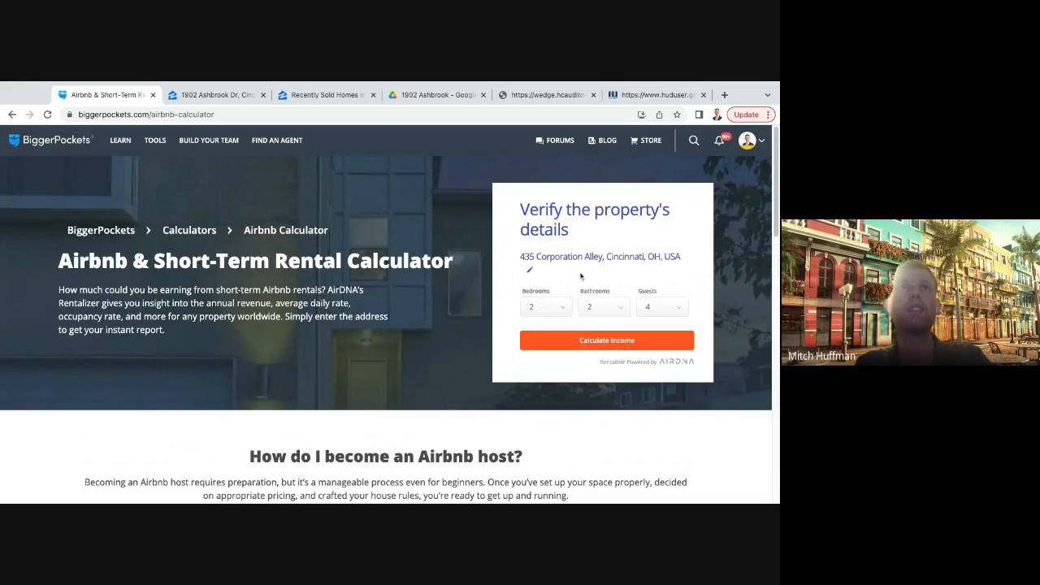
- Set the property to Studio with 1 bathroom, keep 4 guests, and calculate the Airbnb income
click(554, 310)
click(543, 324)
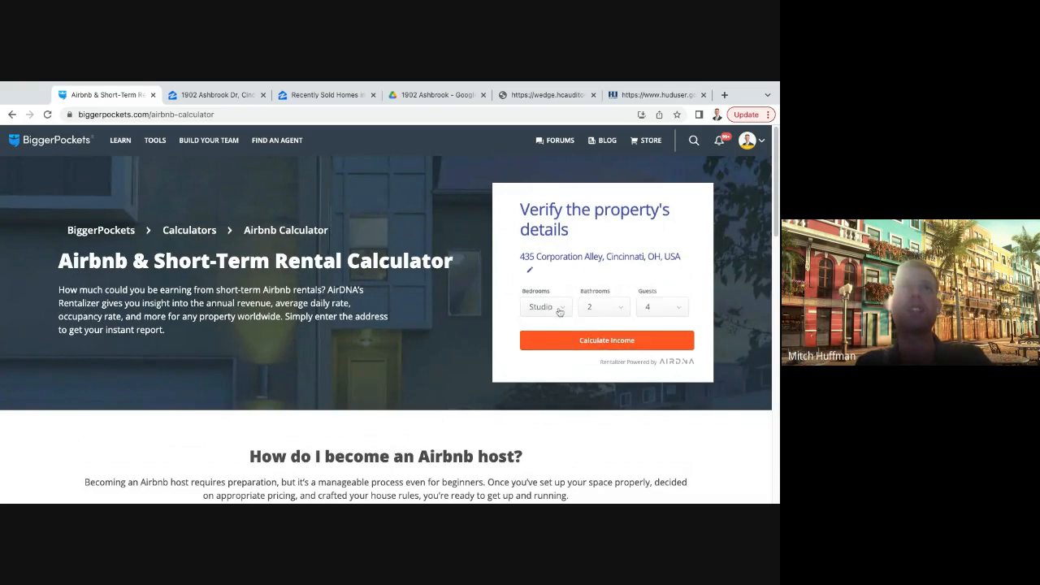
click(605, 308)
click(591, 325)
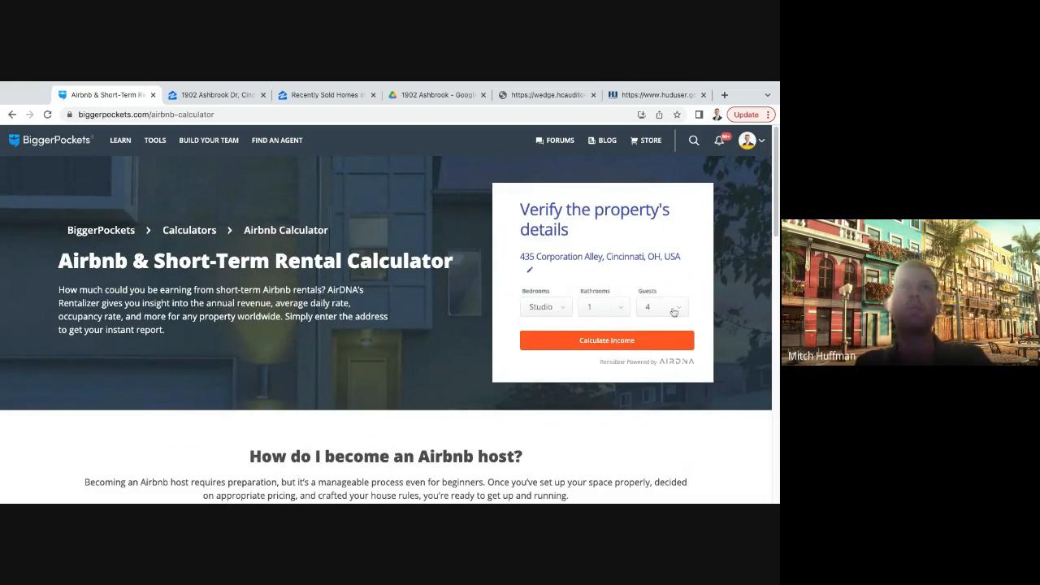
click(672, 310)
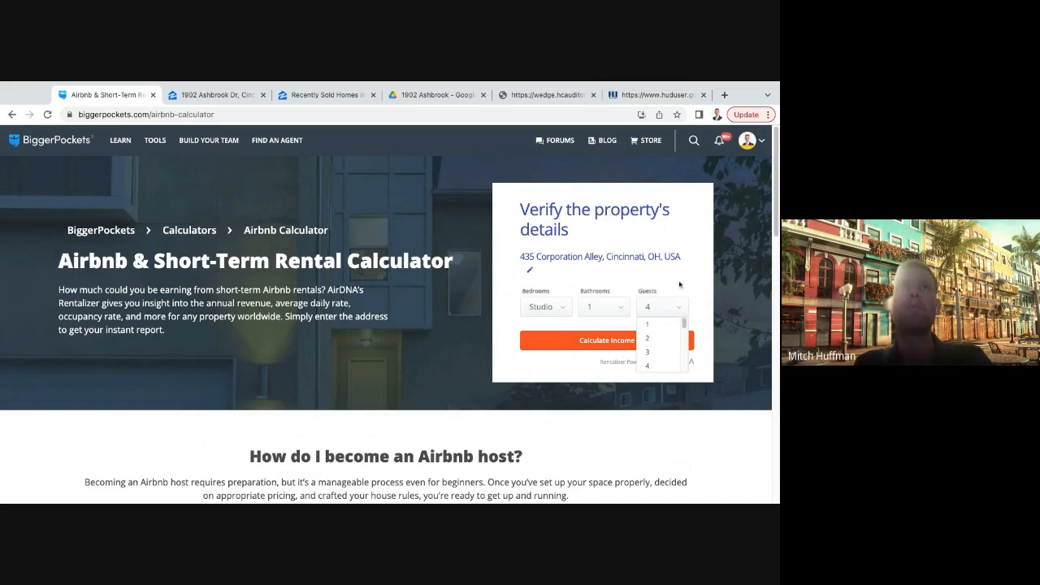
click(681, 274)
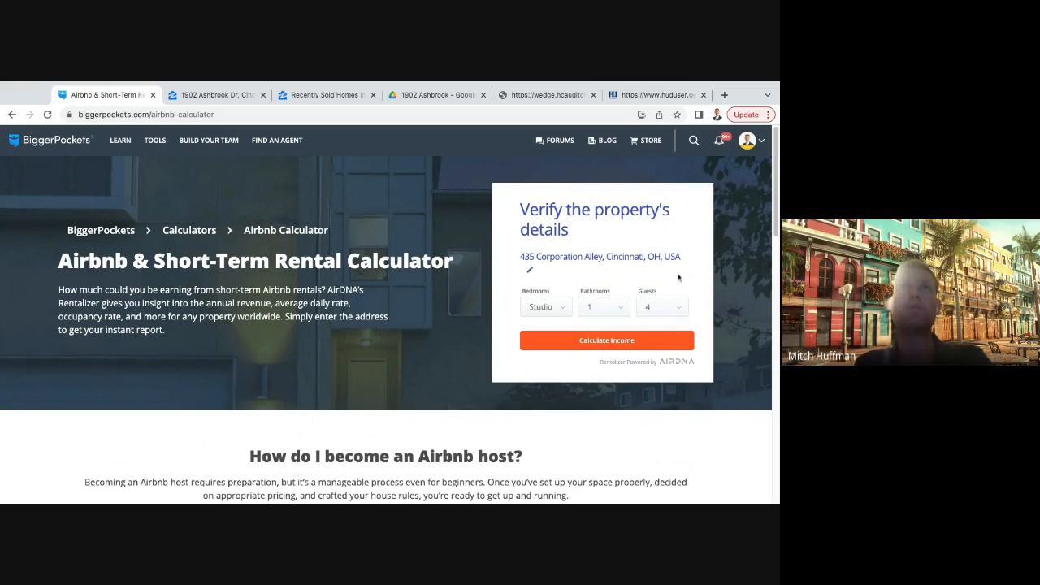
click(631, 347)
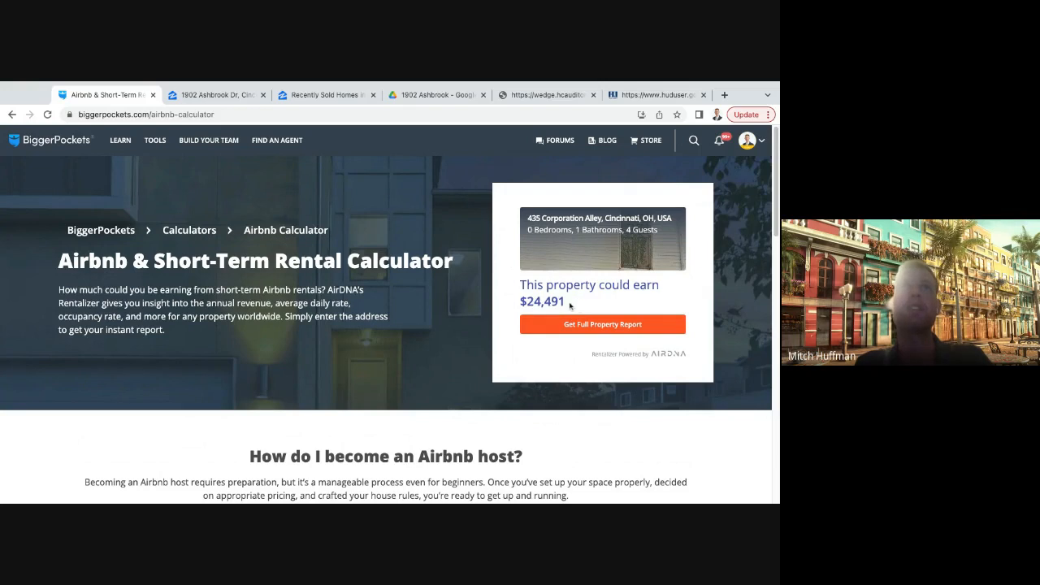
- Highlight the property's estimated earnings and open the full property report on AirDNA
drag(570, 303, 570, 303)
triple_click(570, 304)
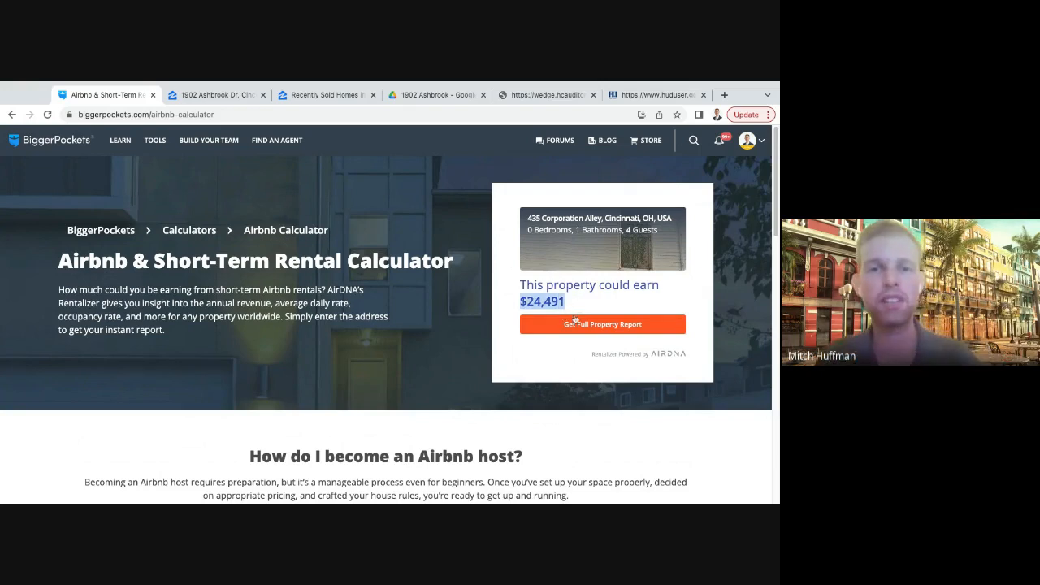
click(622, 324)
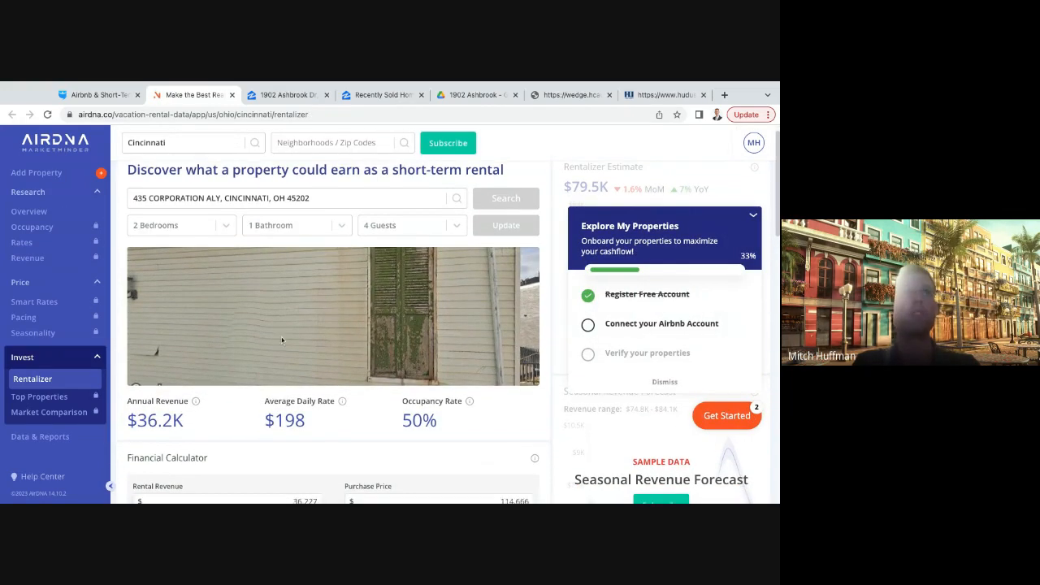
- Highlight and check the occupancy rate, annual revenue and average daily rate in the property report
scroll(320, 323, down, 1)
scroll(319, 324, down, 1)
drag(412, 390, 437, 391)
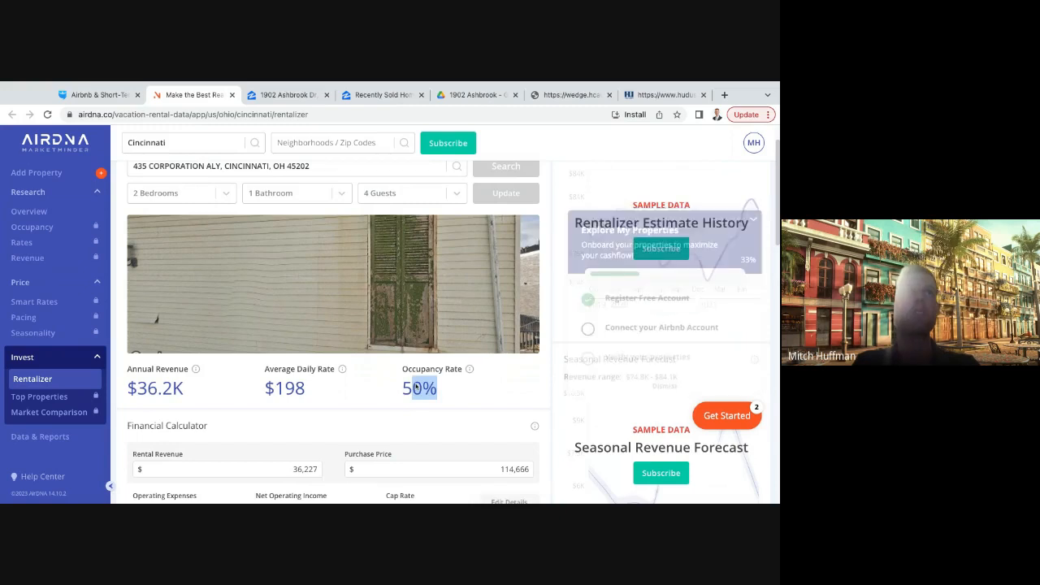
click(432, 391)
triple_click(192, 387)
click(338, 391)
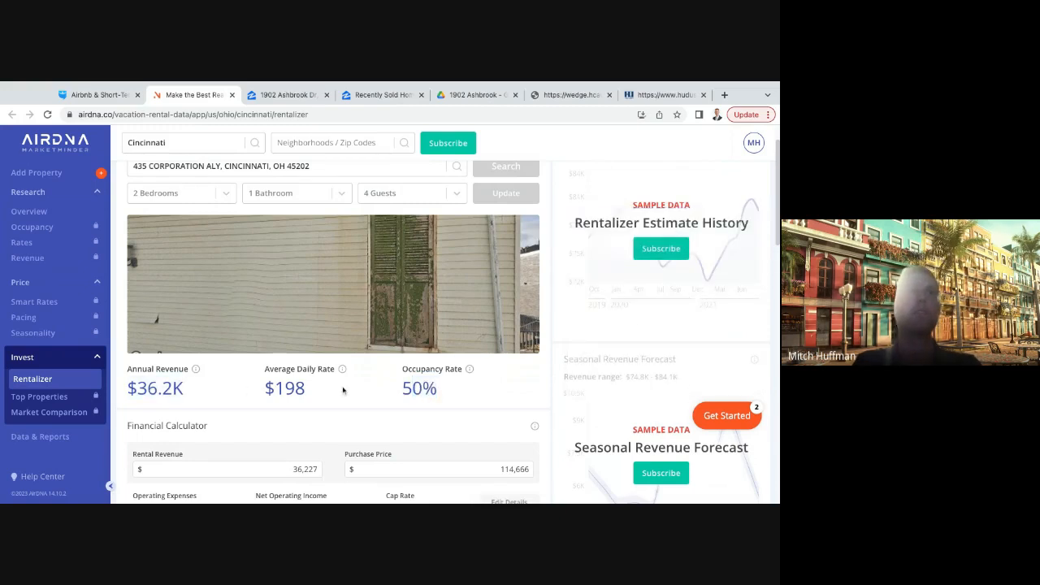
triple_click(317, 393)
click(349, 391)
- Examine the report's financial calculator and comparison properties, and close the AirDNA report
scroll(329, 370, down, 2)
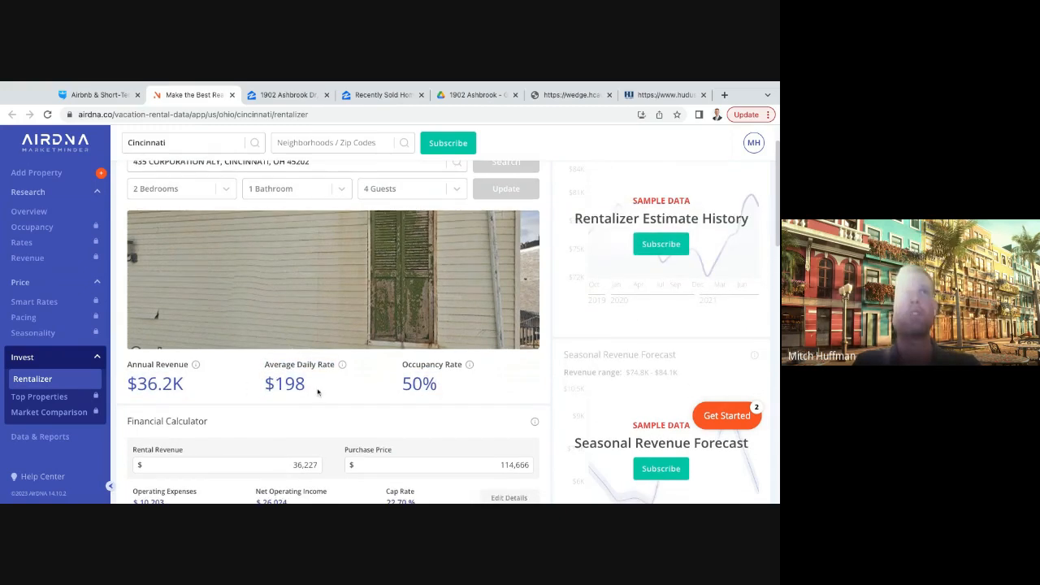
scroll(329, 369, down, 4)
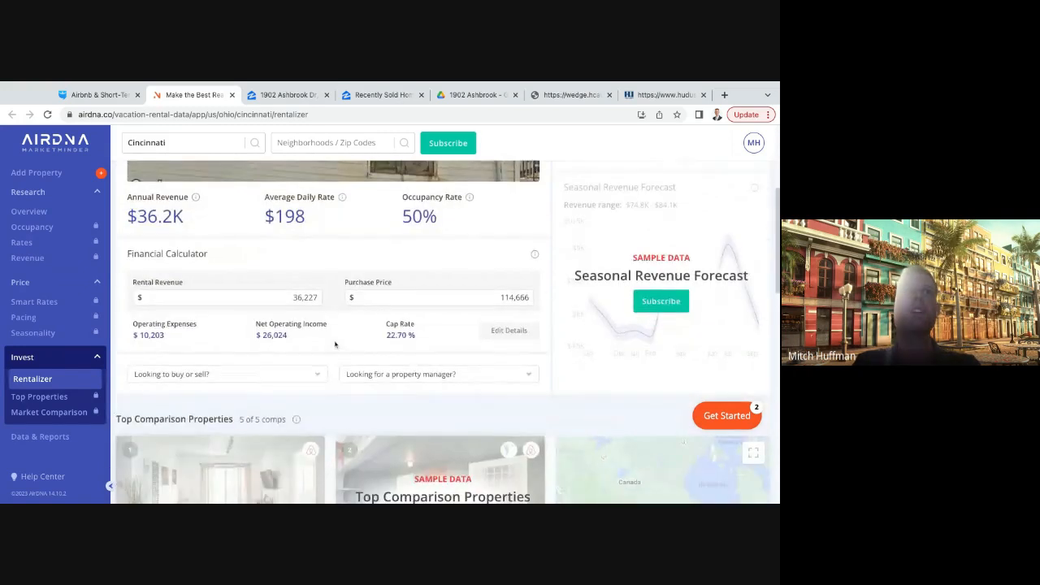
scroll(334, 347, up, 5)
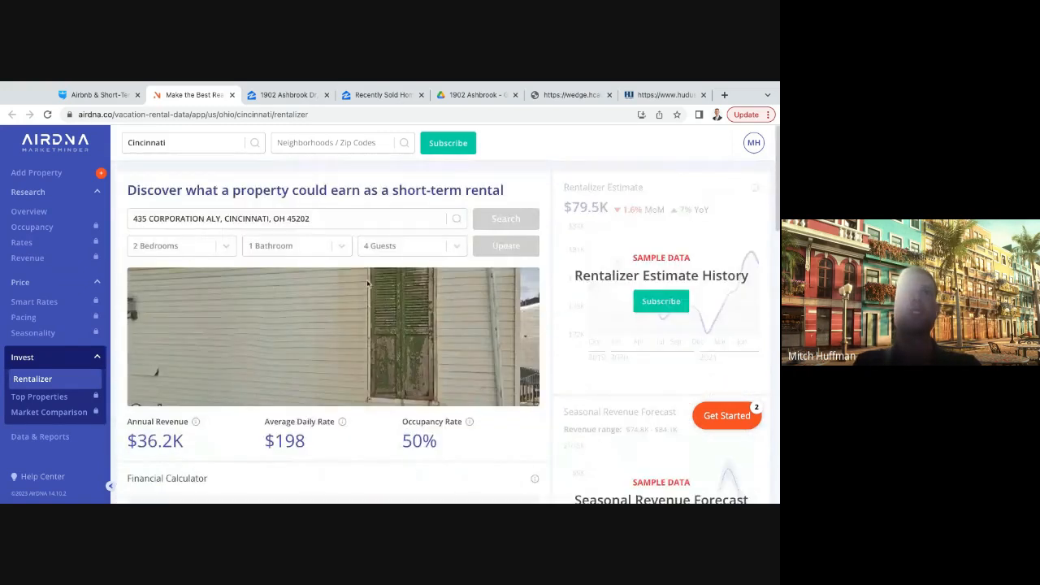
scroll(470, 363, down, 9)
scroll(470, 363, down, 3)
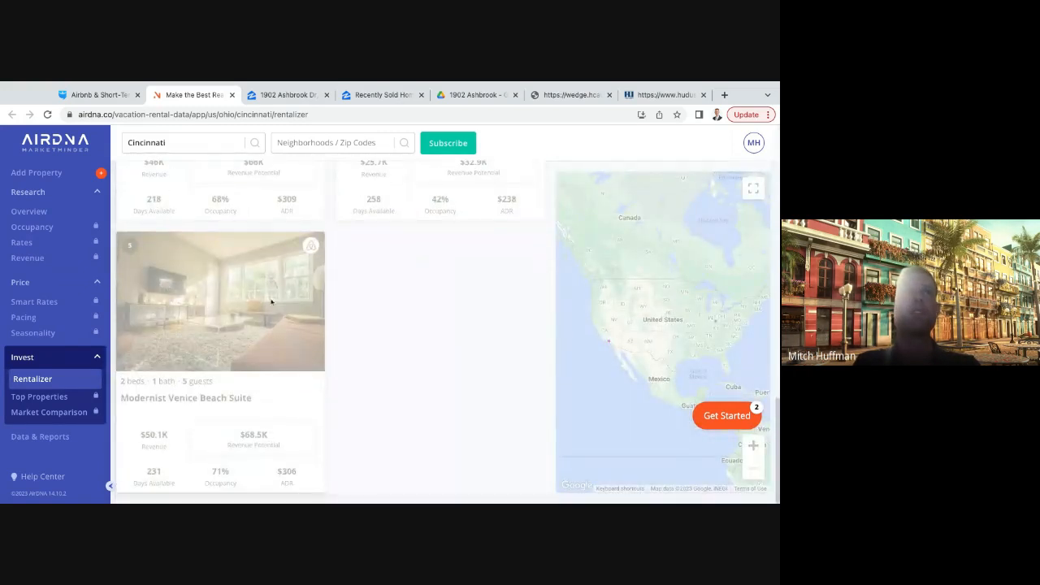
scroll(272, 301, up, 12)
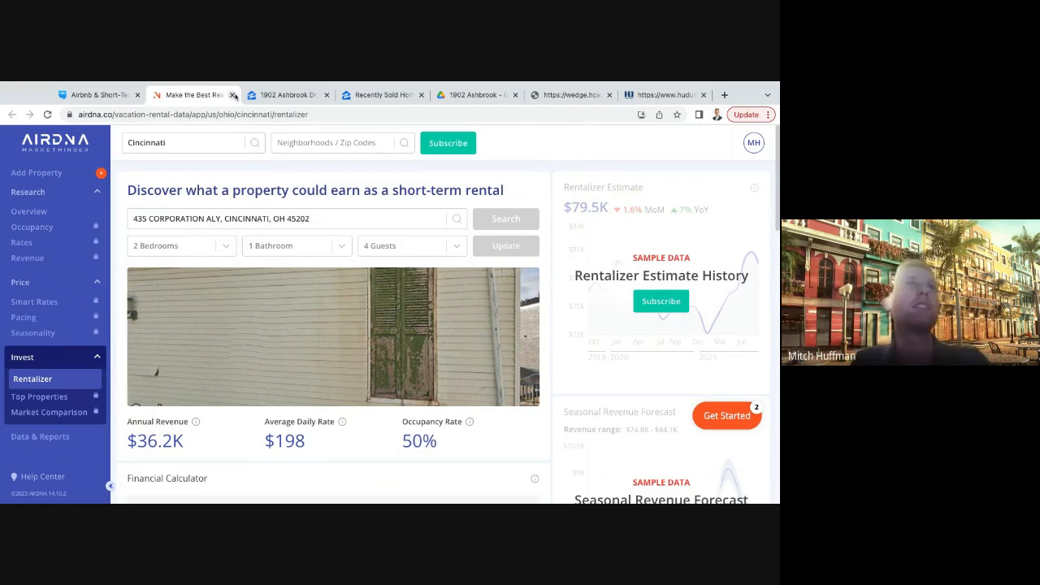
click(234, 95)
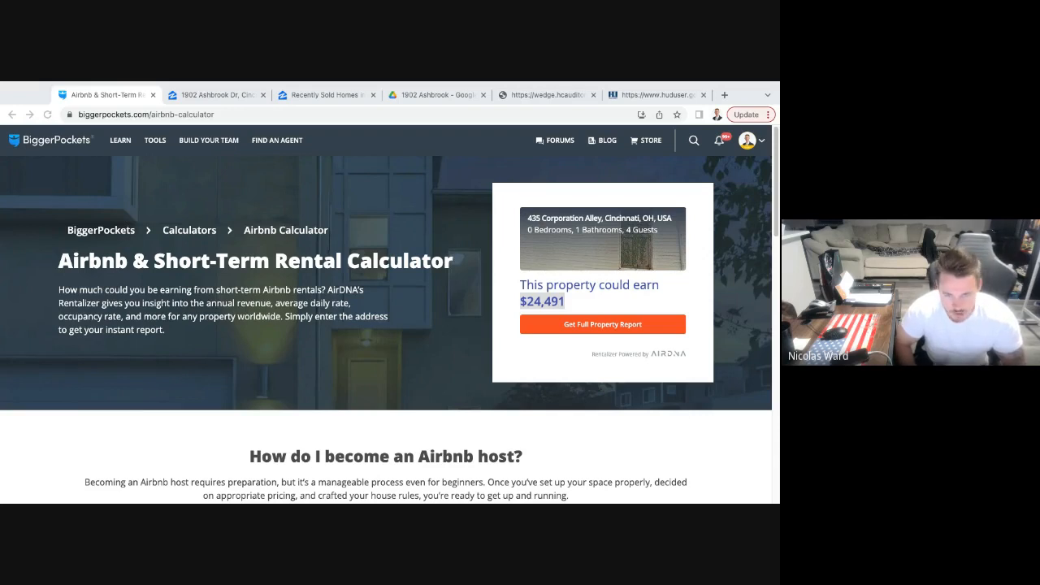
- Open the previous reports of the BRRRR calculator and browse the list of analyzed properties
click(159, 144)
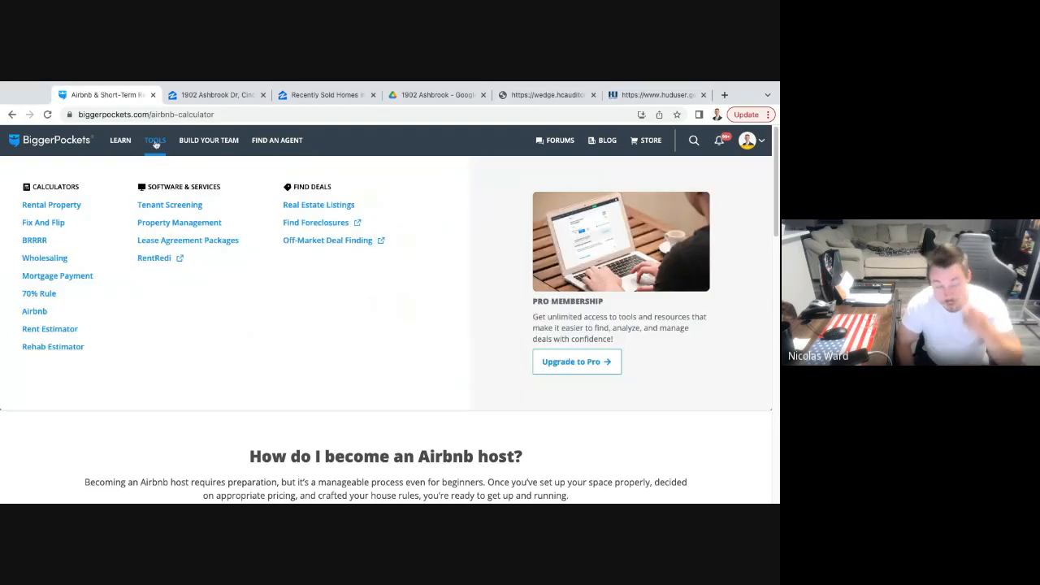
click(45, 244)
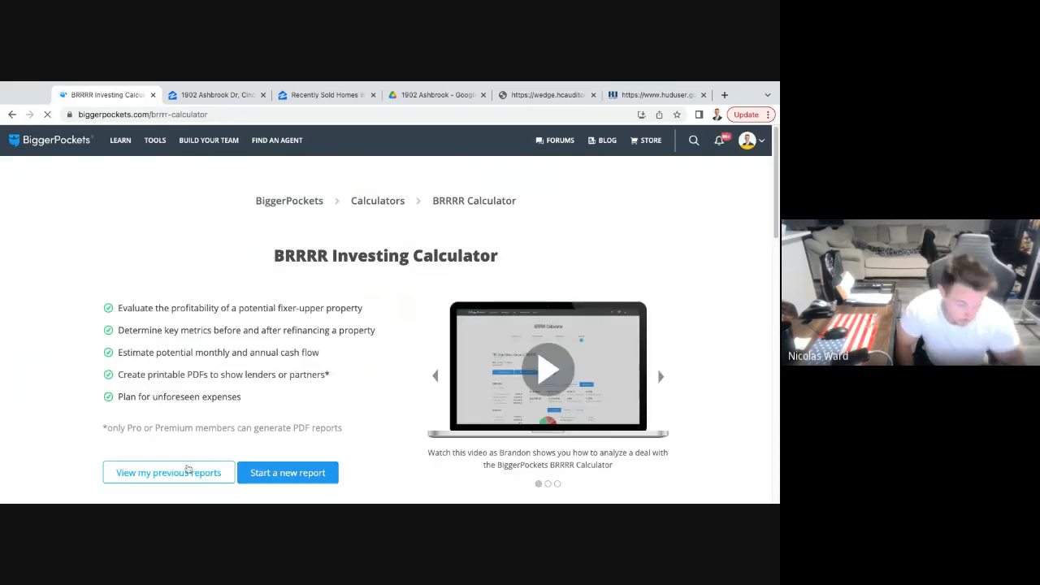
click(187, 469)
scroll(415, 333, down, 2)
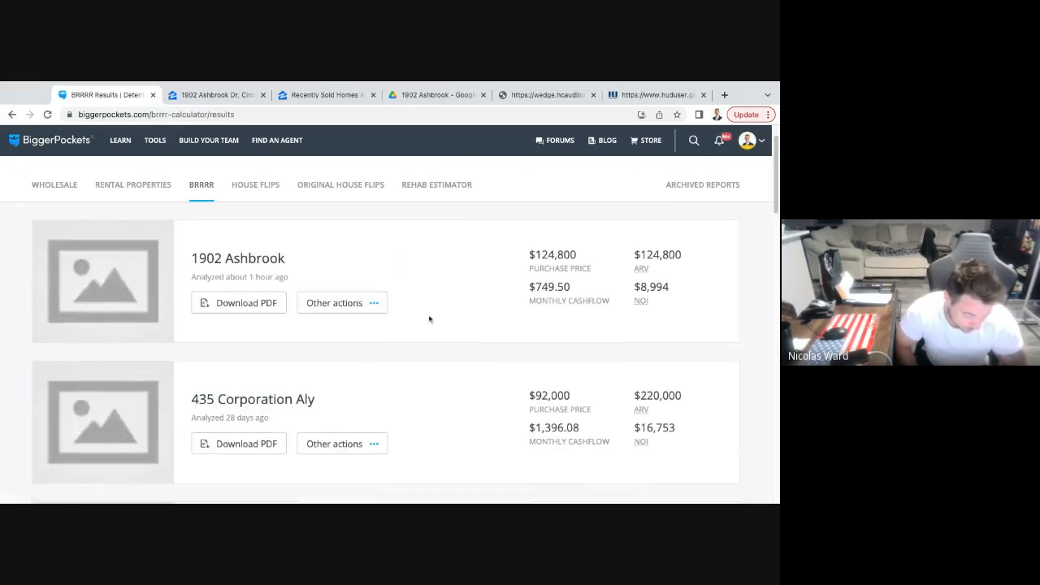
scroll(430, 319, down, 4)
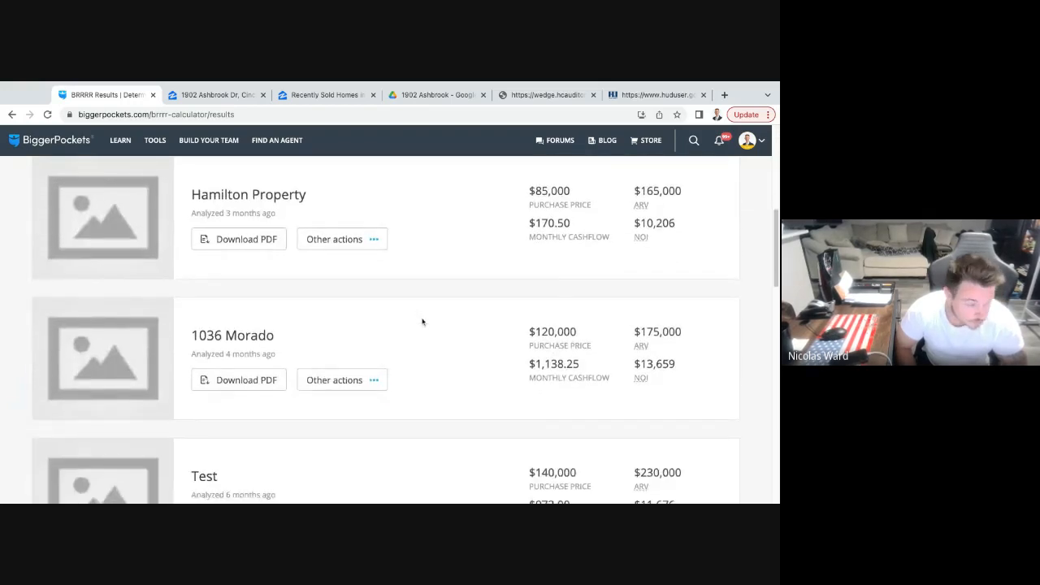
- Look through the saved BRRRR reports and compare each property's purchase price, ARV, monthly cashflow and NOI
scroll(422, 322, down, 6)
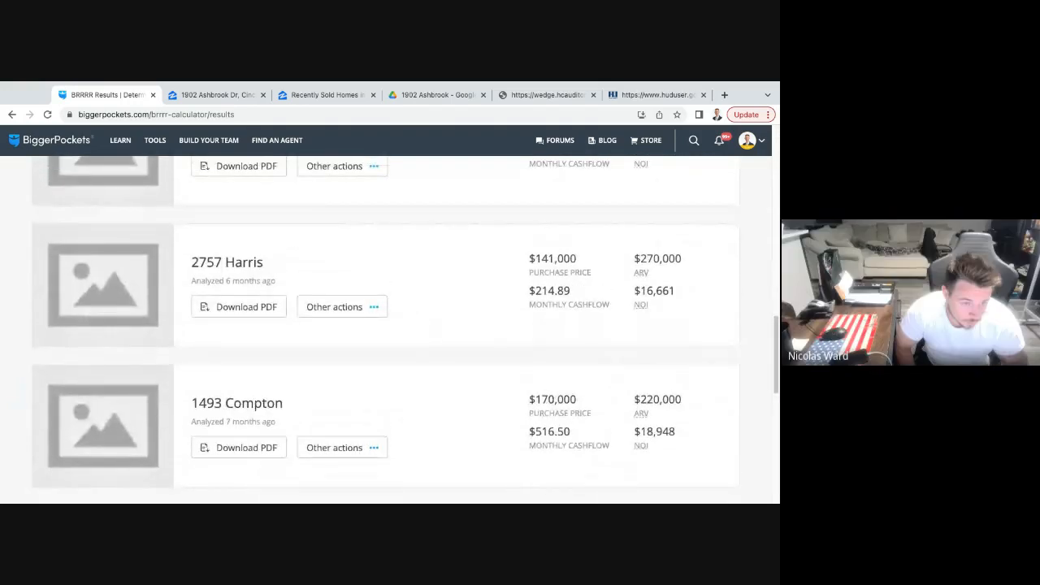
scroll(471, 287, up, 1)
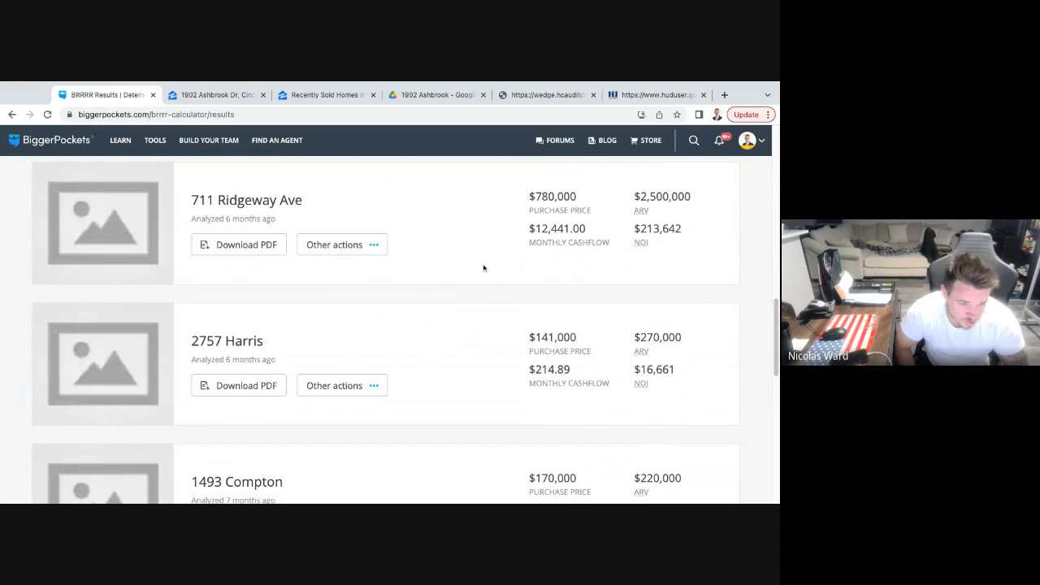
scroll(481, 274, down, 1)
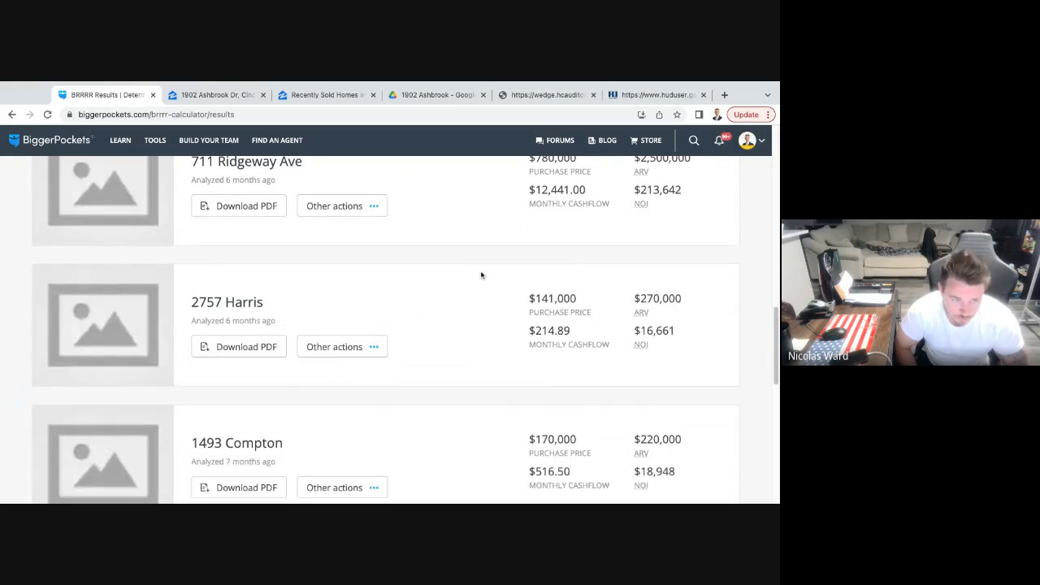
scroll(480, 275, up, 1)
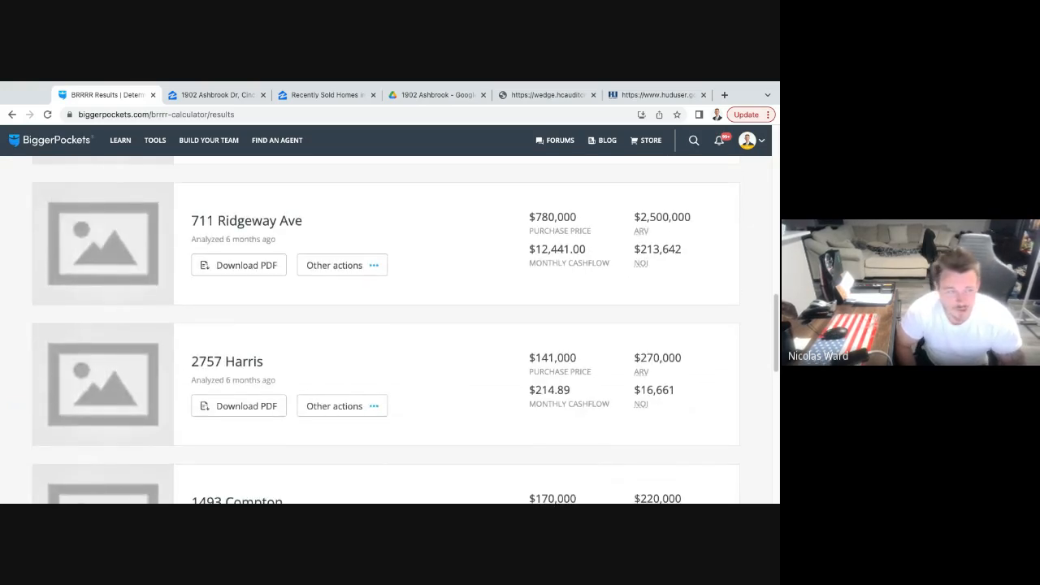
scroll(481, 325, down, 2)
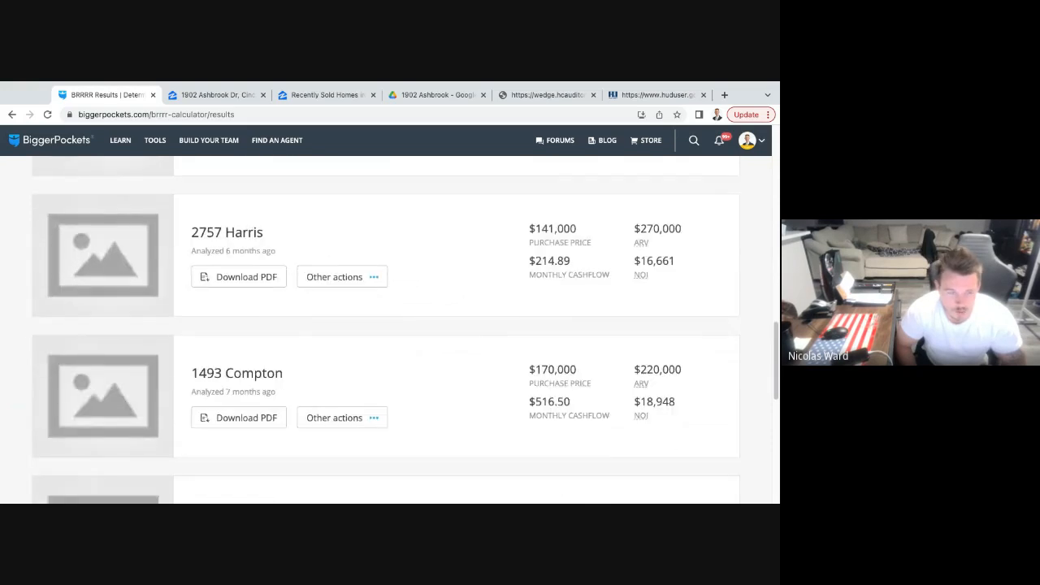
scroll(390, 326, down, 5)
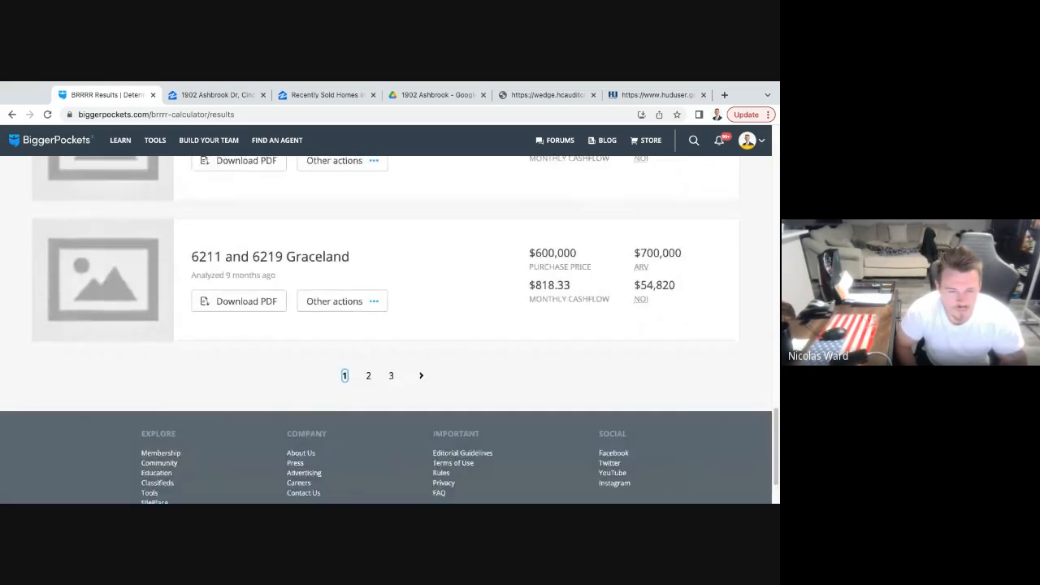
scroll(390, 326, up, 12)
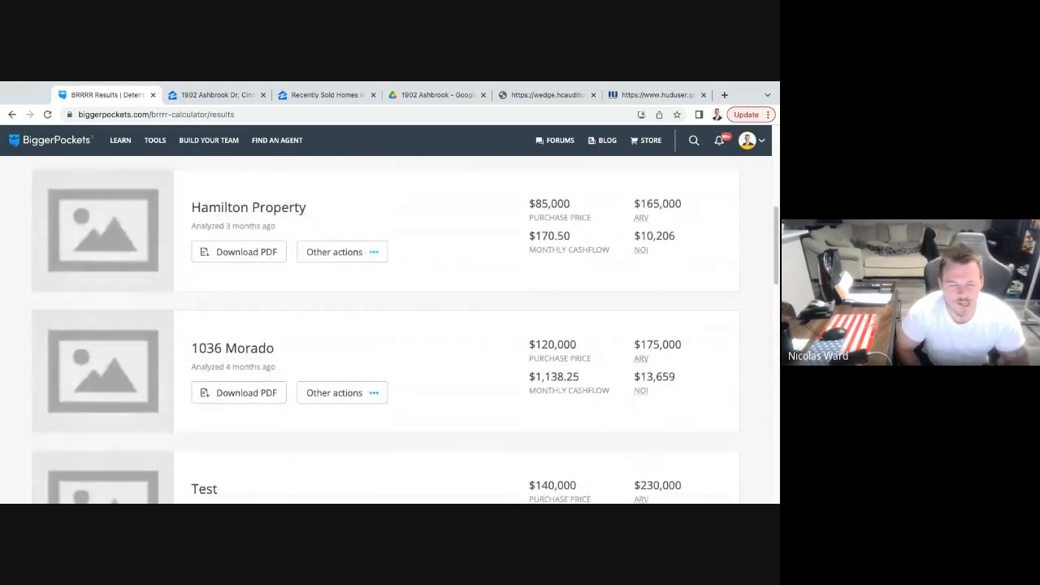
scroll(474, 339, up, 3)
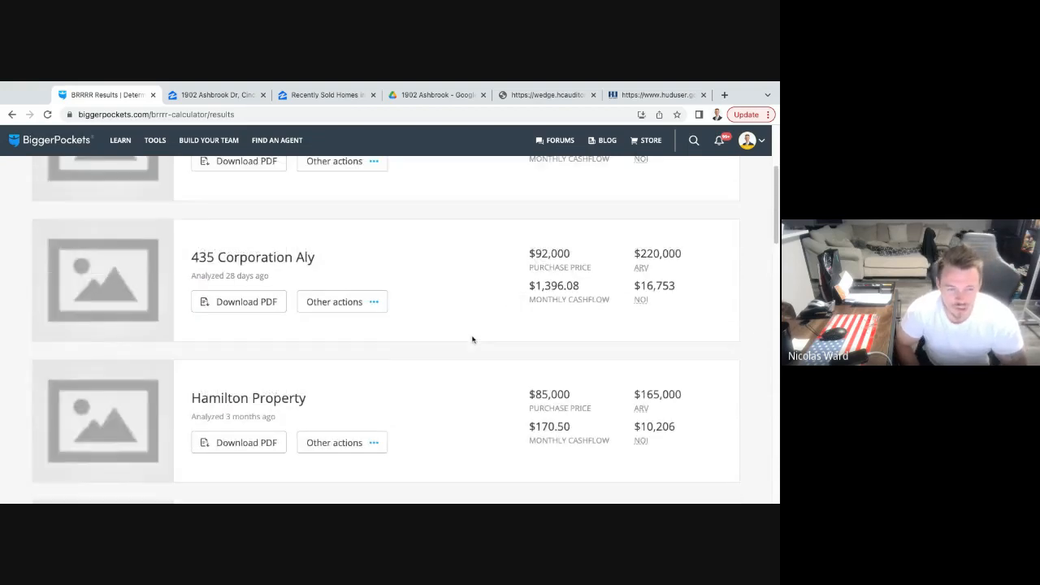
scroll(473, 340, up, 1)
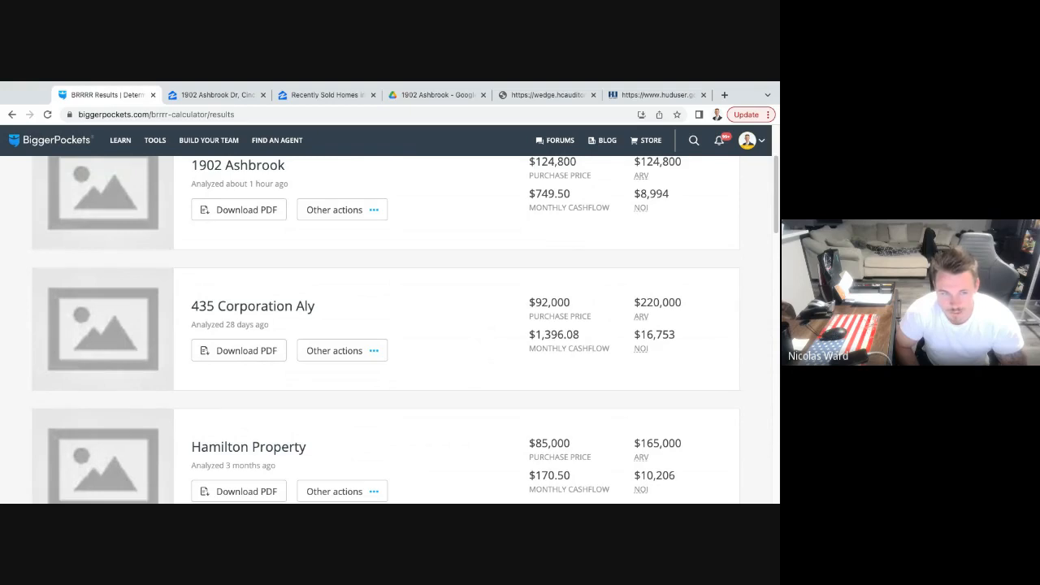
scroll(386, 330, up, 3)
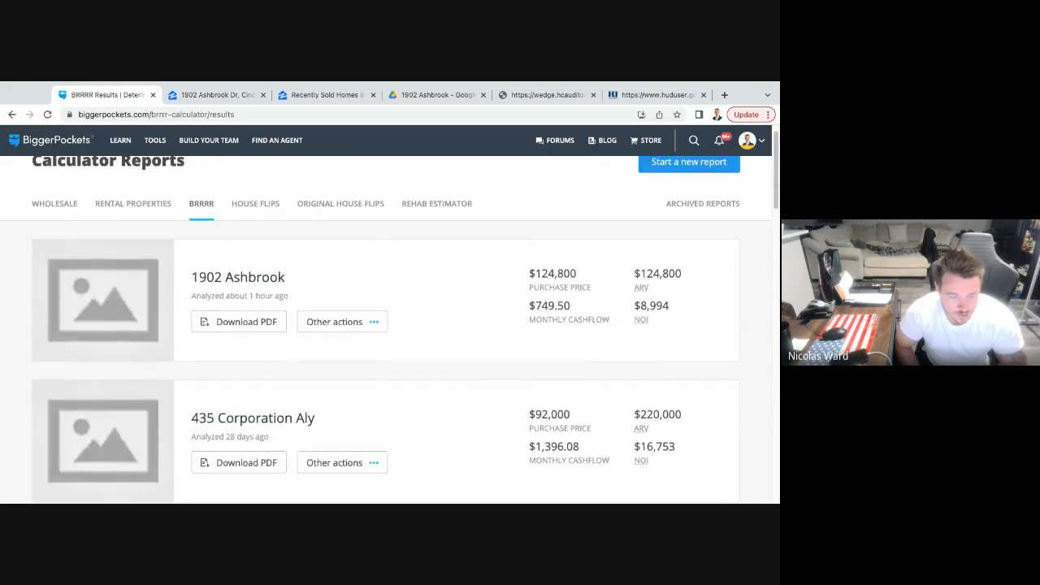
- Highlight the ARV of the Ashbrook property in the BRRRR report list to compare it with the purchase price
scroll(471, 315, down, 1)
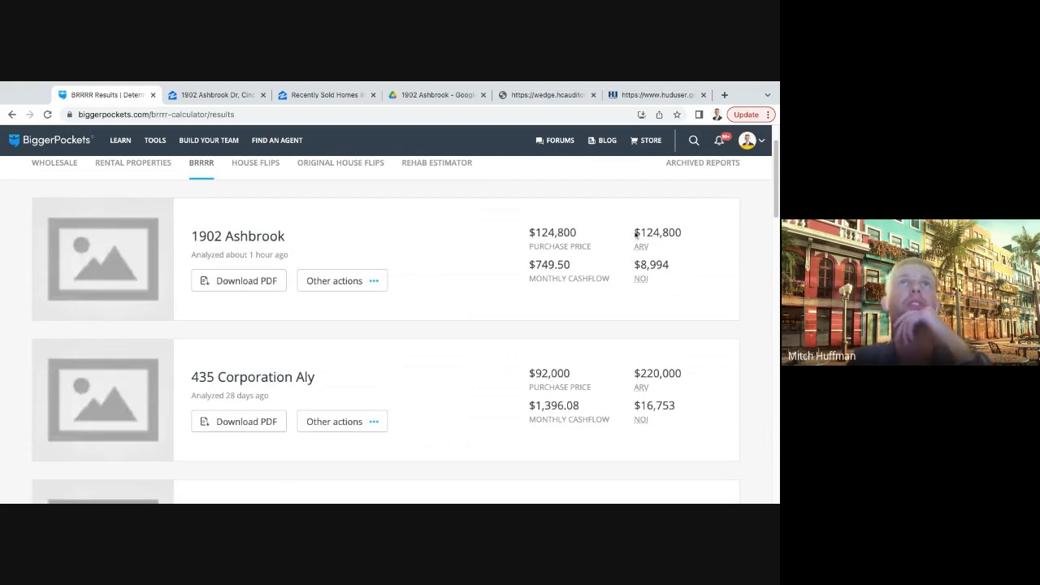
drag(631, 235, 687, 235)
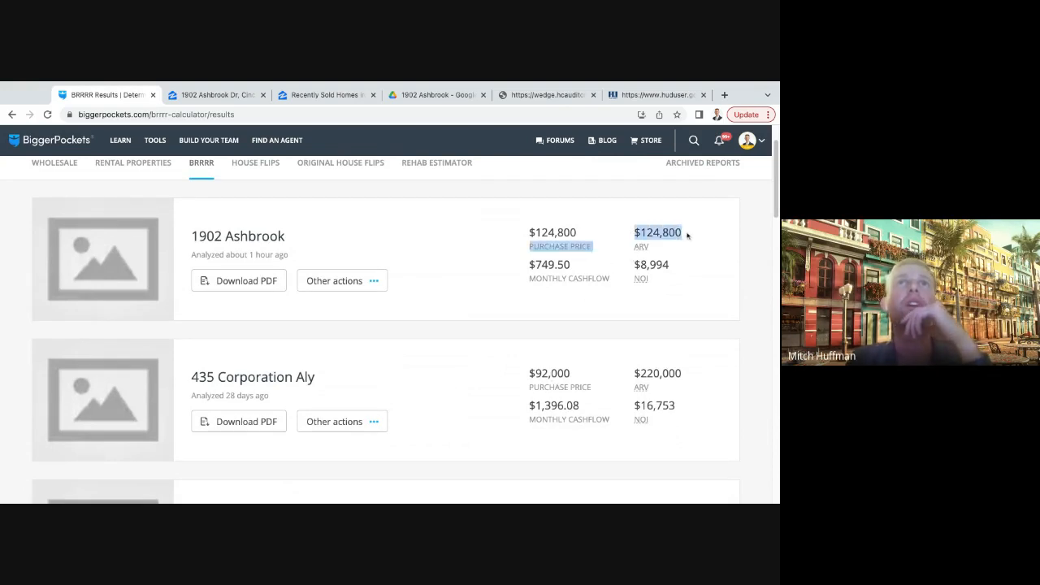
click(687, 238)
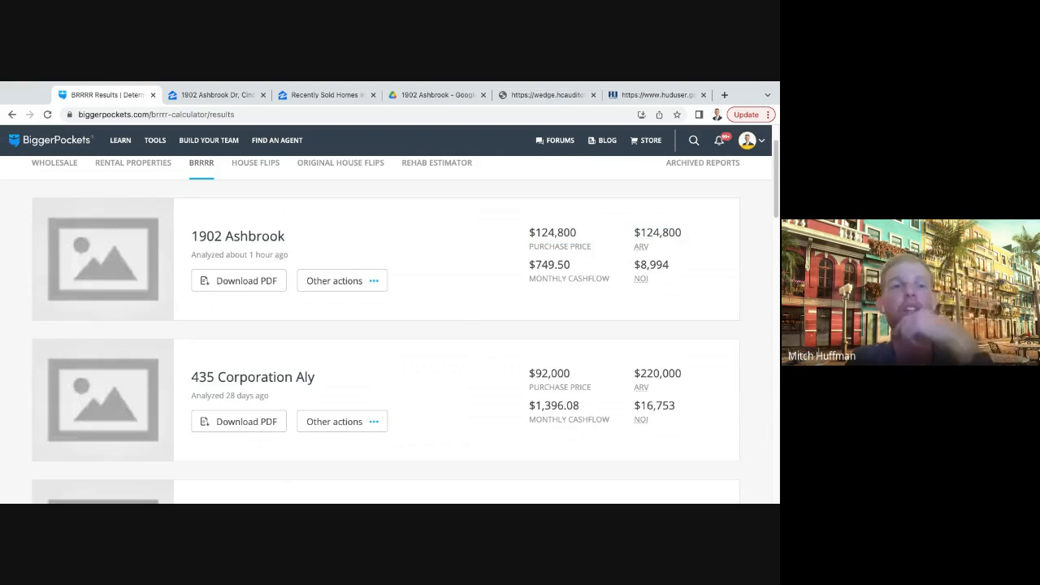
drag(680, 233, 631, 235)
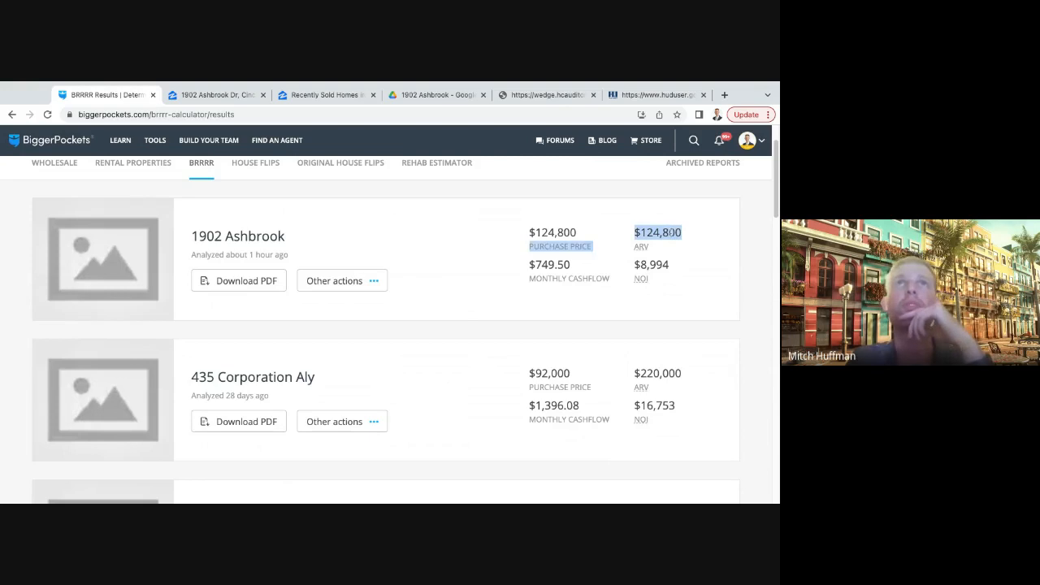
click(688, 236)
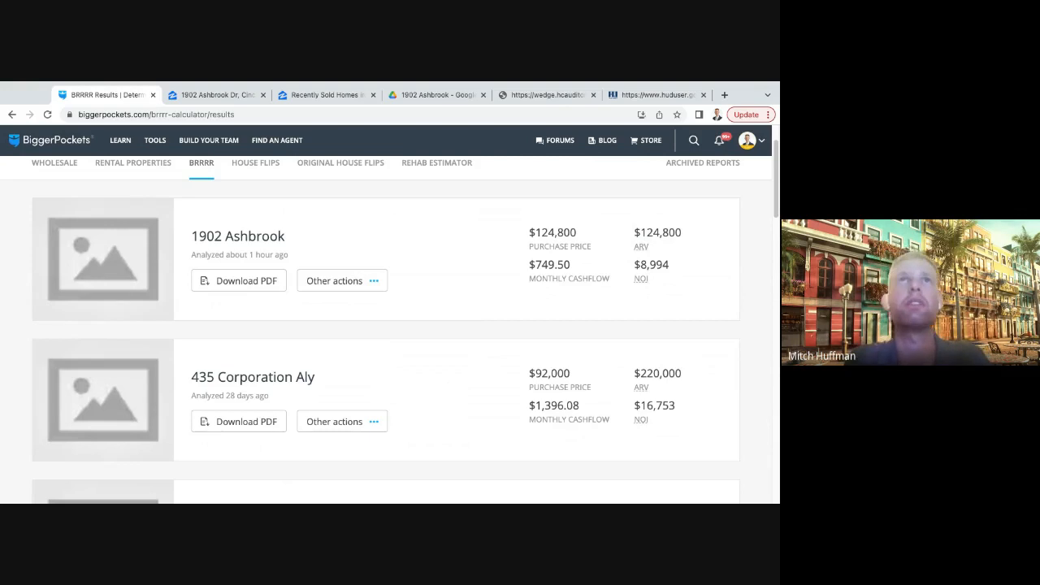
triple_click(635, 232)
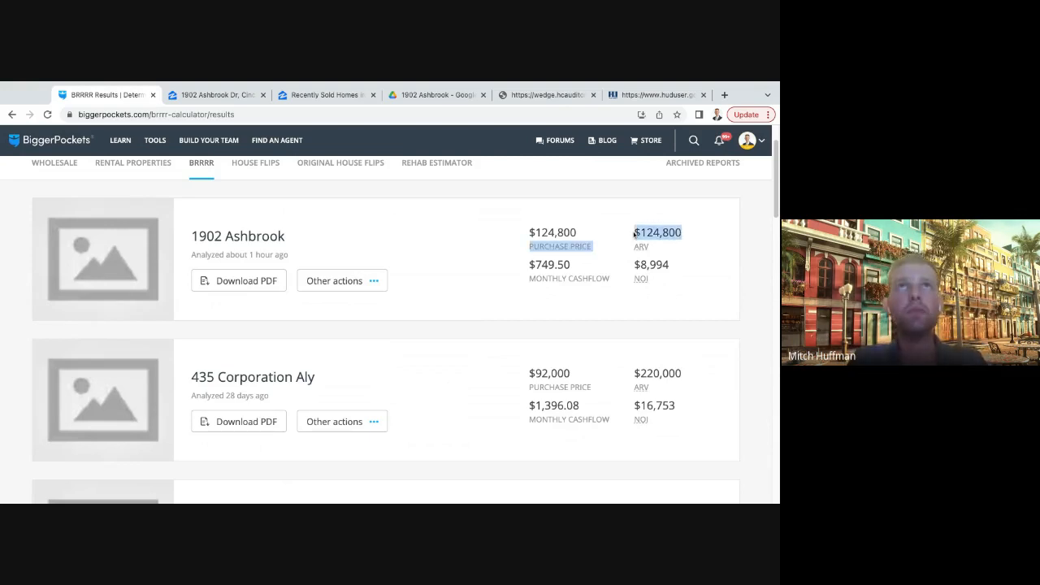
click(690, 238)
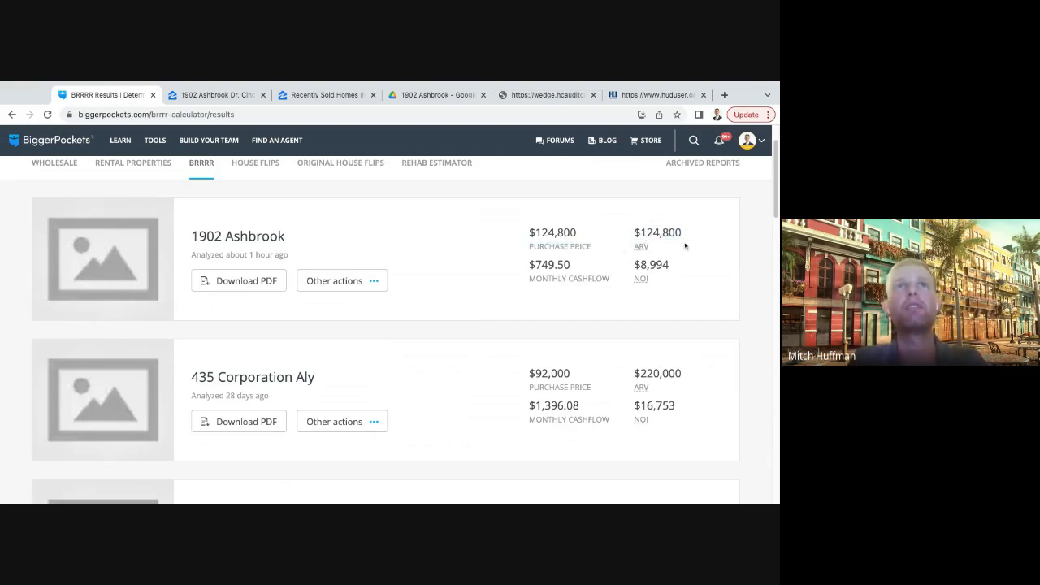
click(375, 280)
click(435, 262)
scroll(434, 263, down, 2)
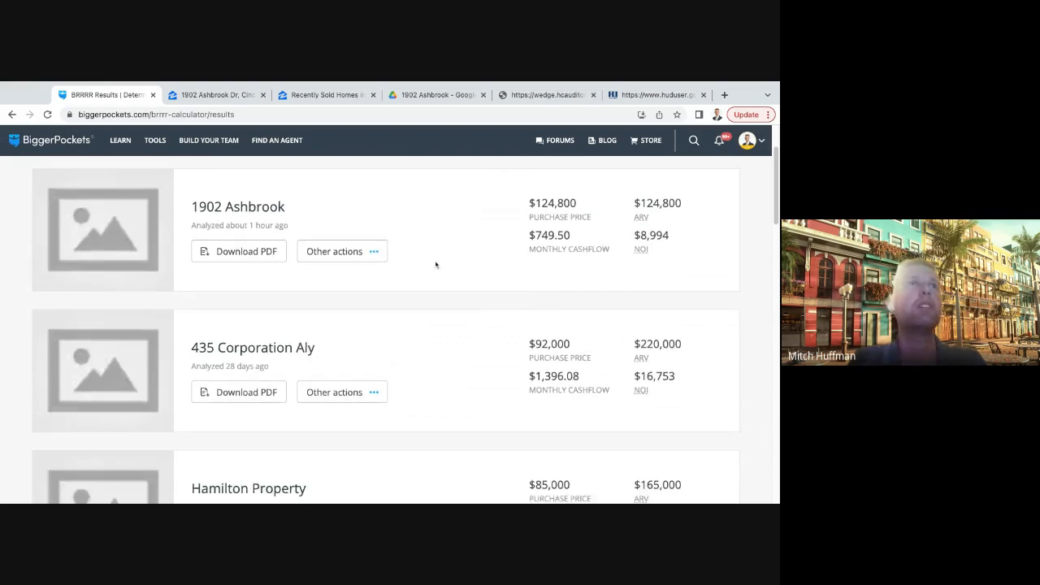
scroll(399, 292, down, 1)
click(345, 240)
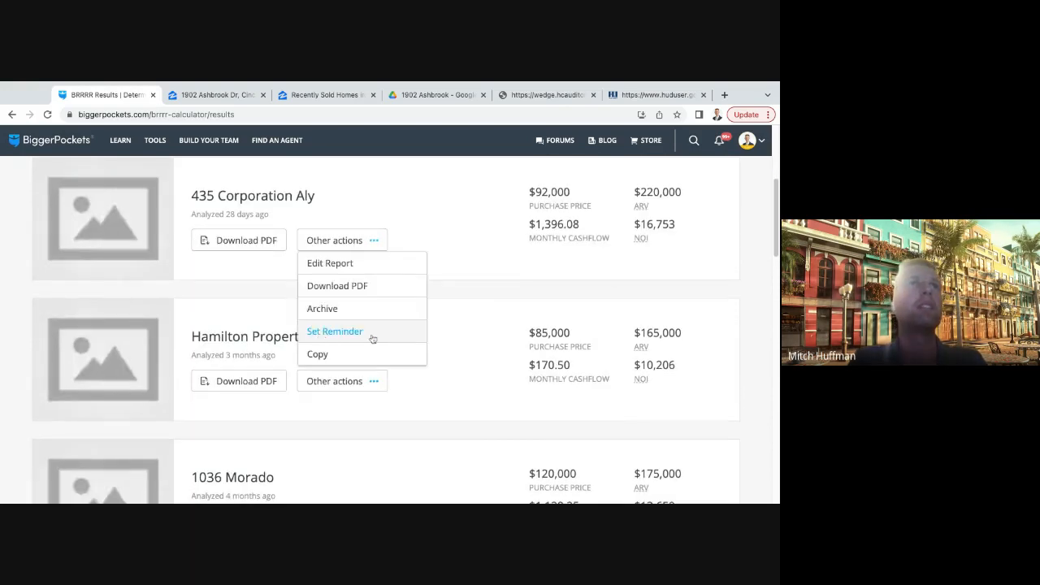
click(453, 410)
- Open the saved Ridgeway Ave BRRRR report and highlight its monthly cashflow in the refinance results
scroll(437, 358, down, 1)
scroll(437, 359, down, 4)
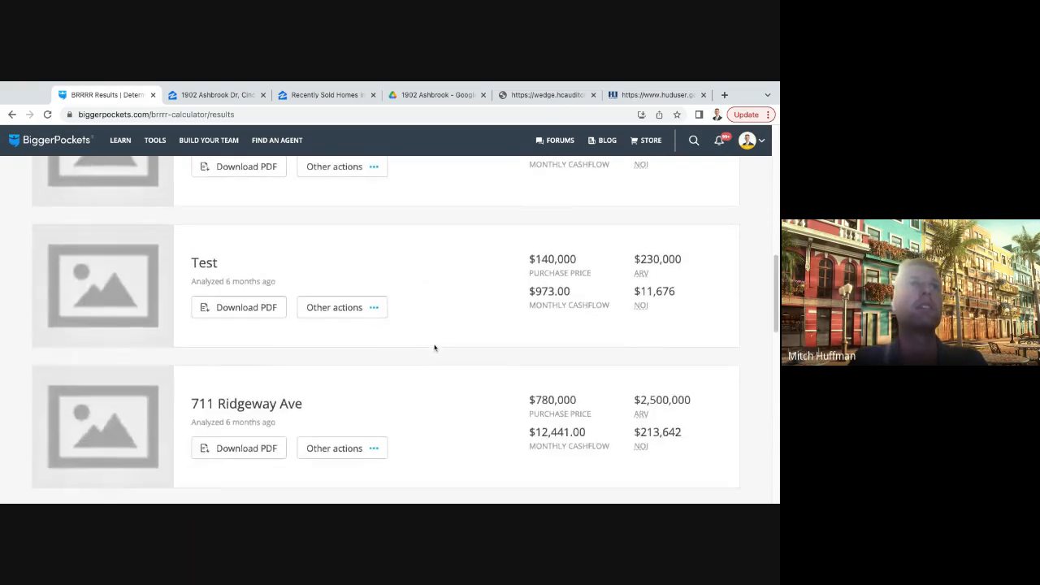
click(333, 371)
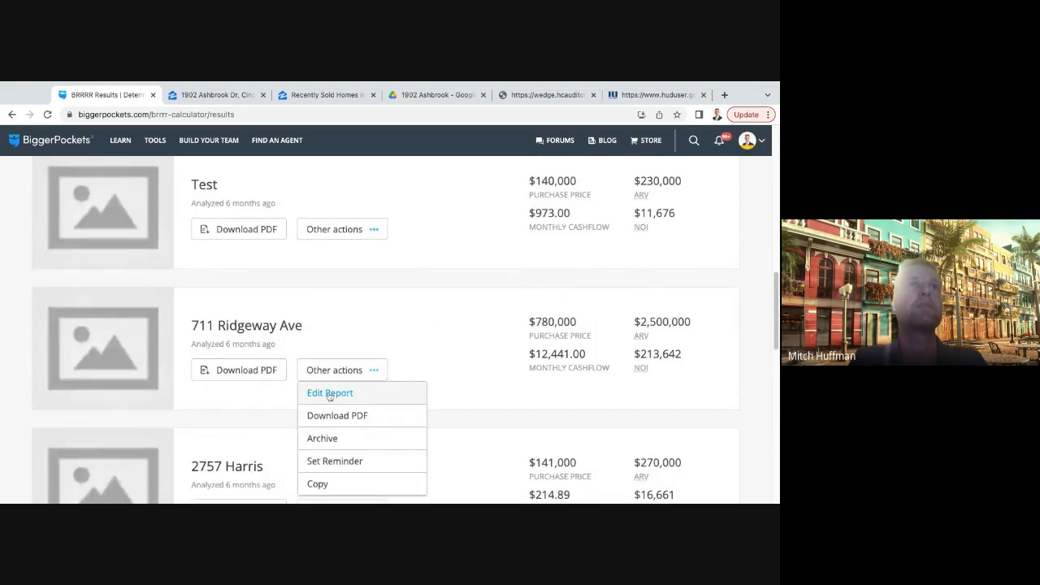
click(347, 414)
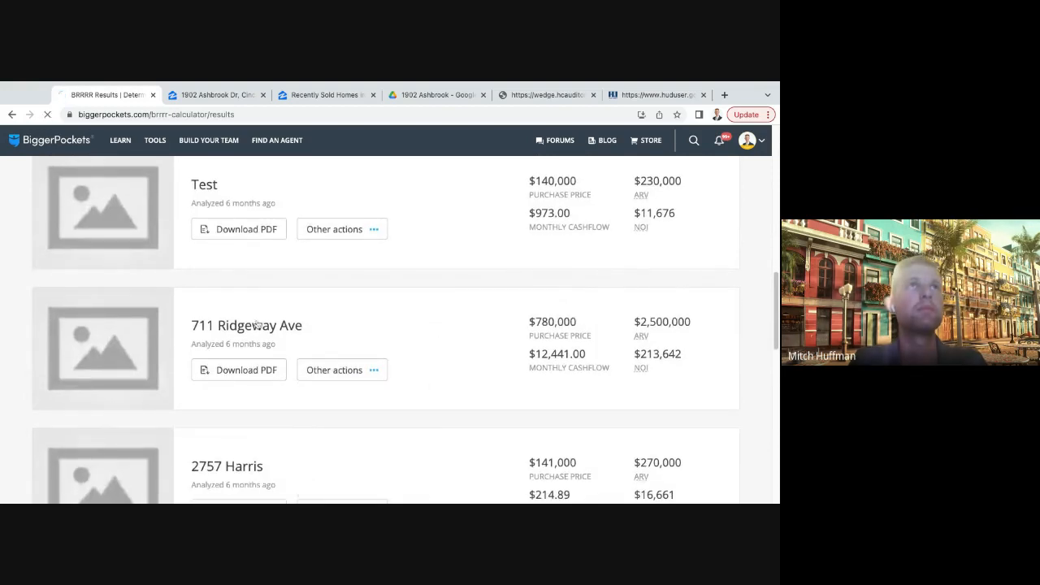
scroll(483, 296, down, 1)
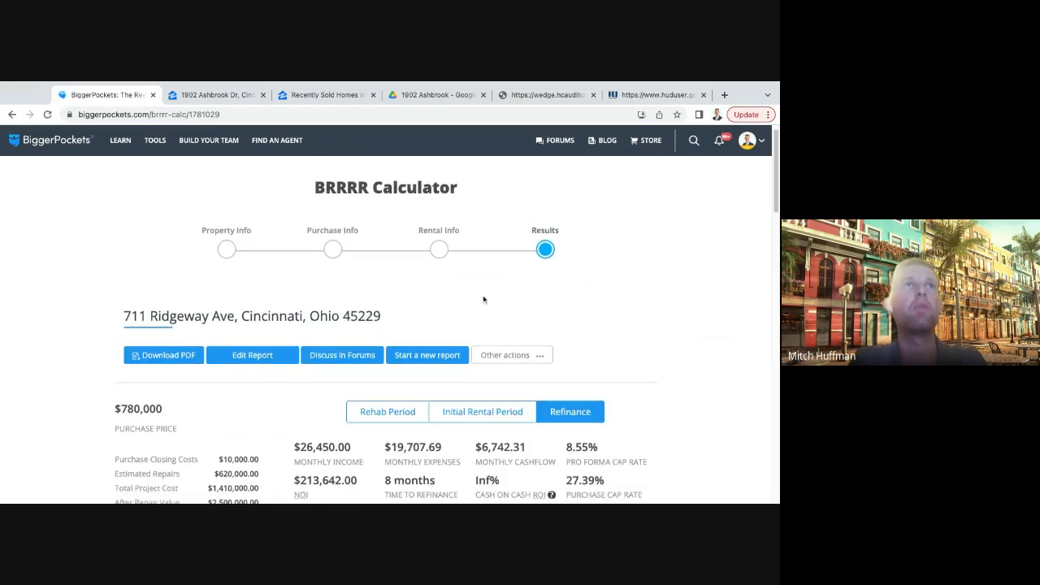
scroll(488, 301, down, 1)
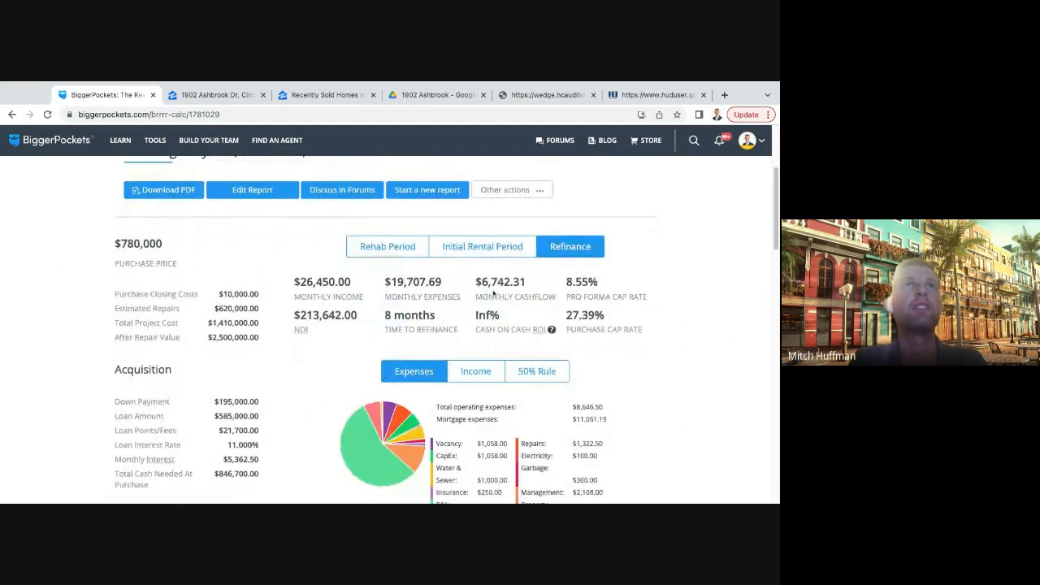
scroll(488, 309, up, 1)
drag(526, 350, 470, 359)
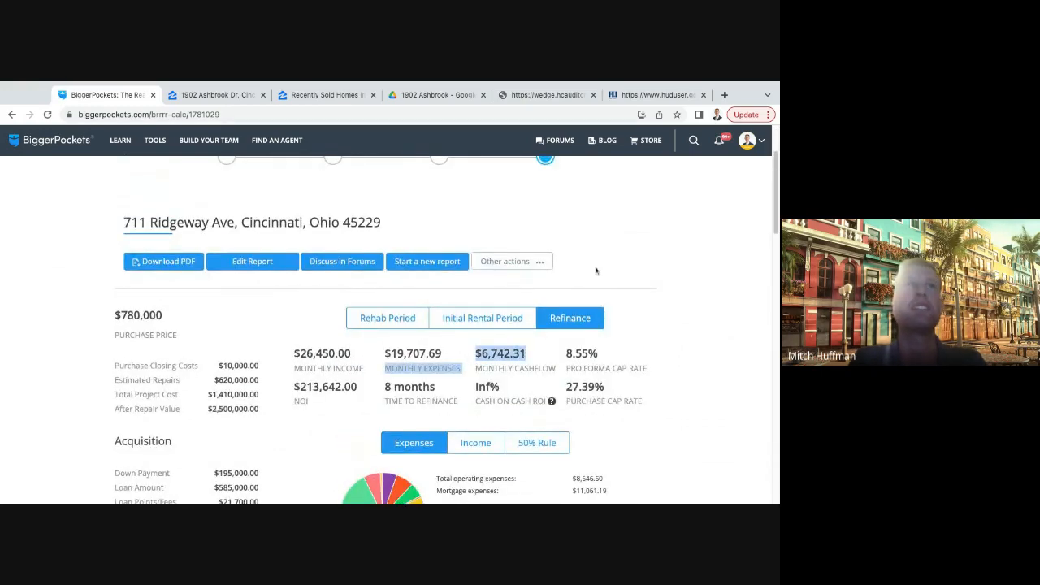
- Return to the list of saved BRRRR reports and open the Corporation Aly report
scroll(577, 259, up, 1)
scroll(578, 259, up, 1)
key(alt+Left)
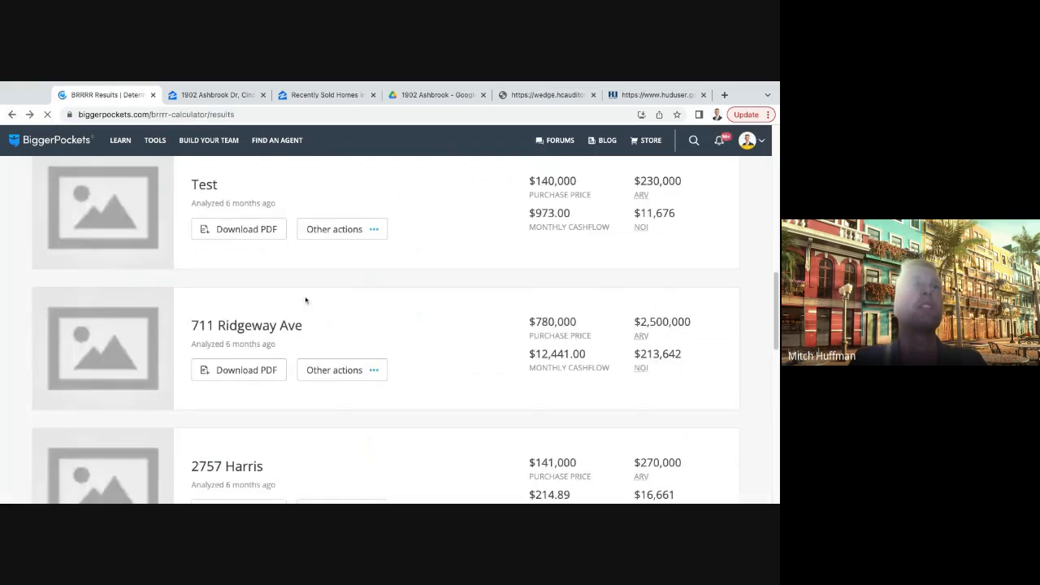
scroll(411, 313, up, 4)
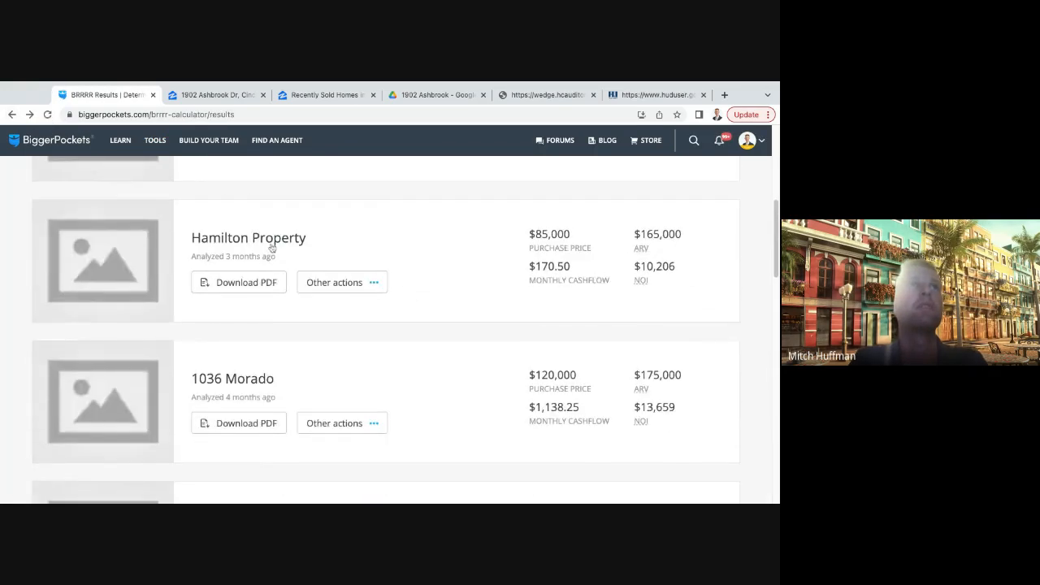
scroll(267, 241, up, 2)
click(282, 290)
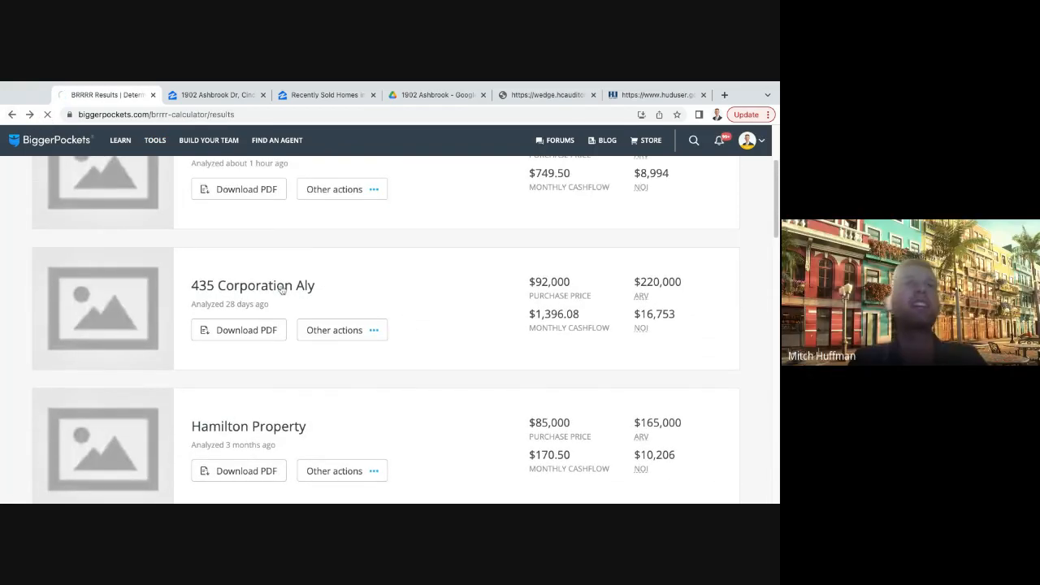
- Highlight the cash on cash ROI in the refinance results of the Corporation Aly report
scroll(317, 277, down, 3)
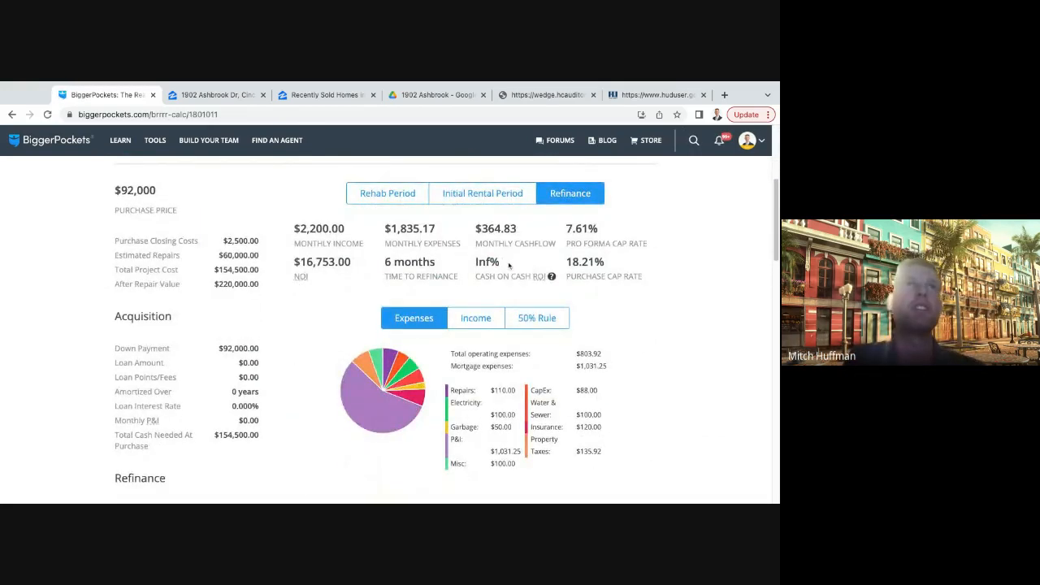
drag(508, 263, 421, 263)
drag(511, 266, 479, 263)
click(505, 267)
- Highlight the total cash invested in the Refinance section of the report
scroll(340, 306, down, 3)
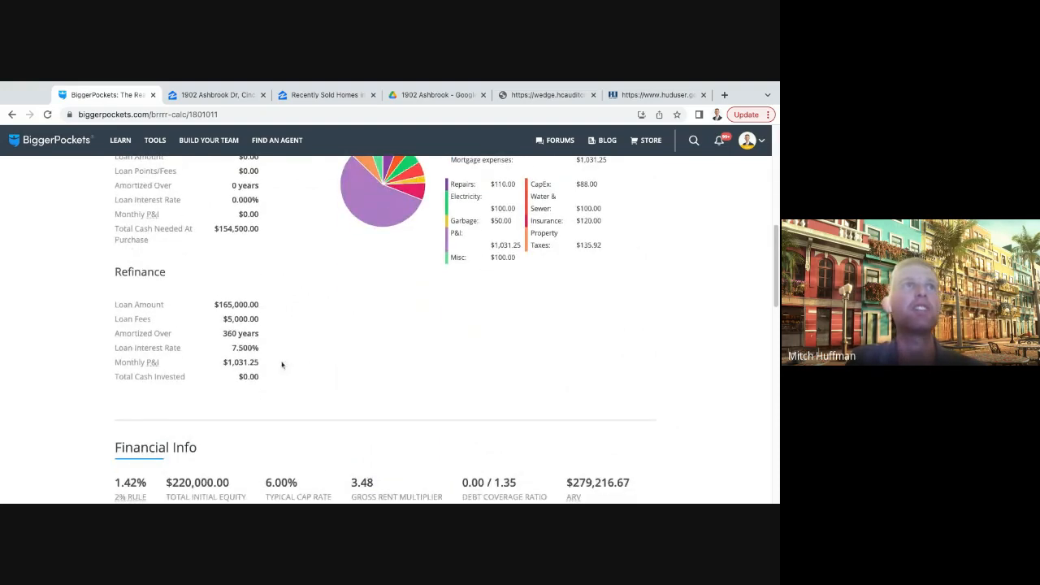
drag(277, 379, 248, 378)
click(309, 370)
scroll(325, 367, up, 2)
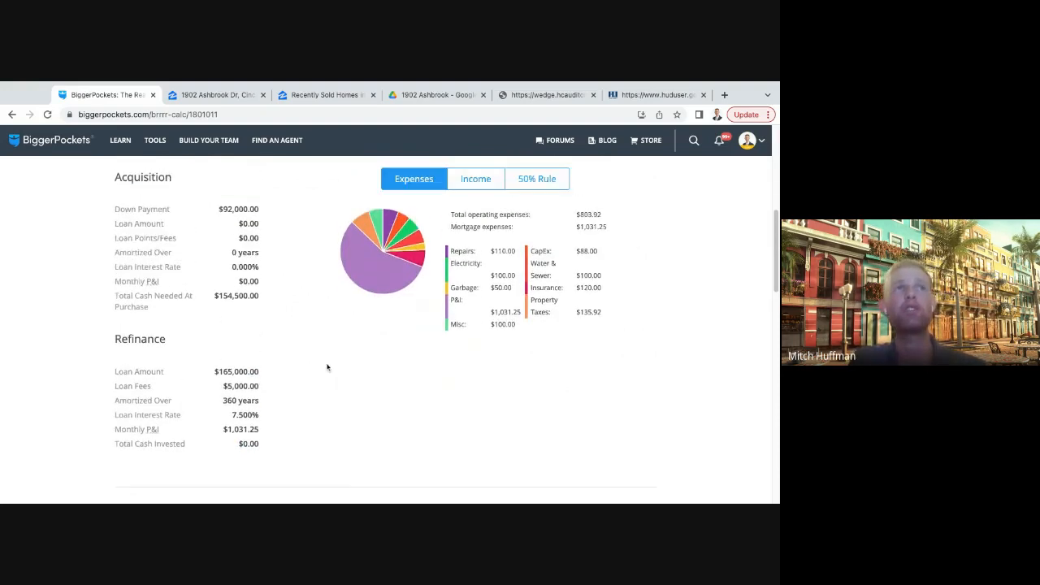
- Go back to the report's summary figures and point out the cash on cash ROI again
scroll(337, 354, up, 3)
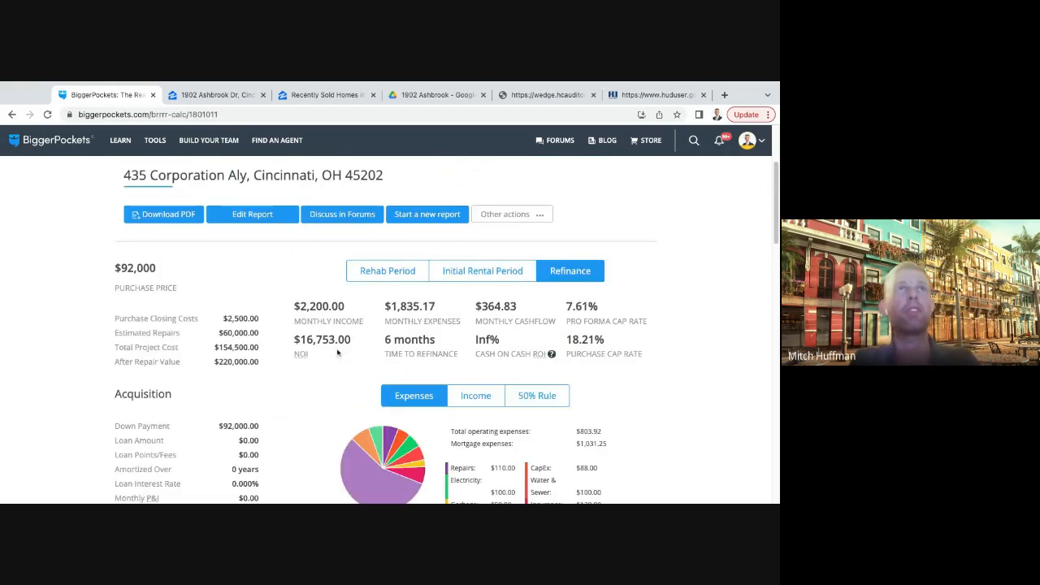
scroll(347, 350, down, 1)
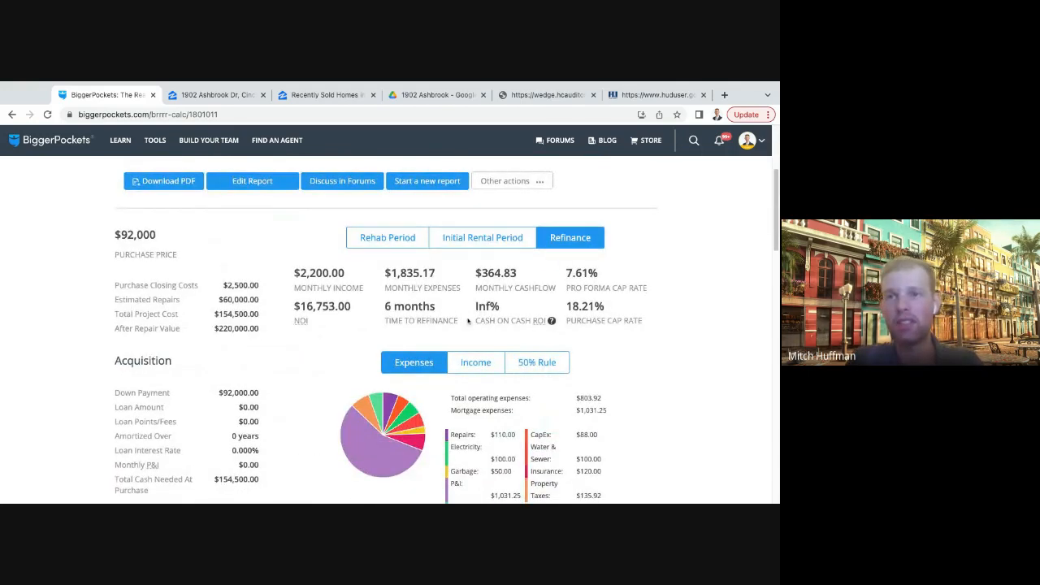
triple_click(504, 308)
triple_click(502, 309)
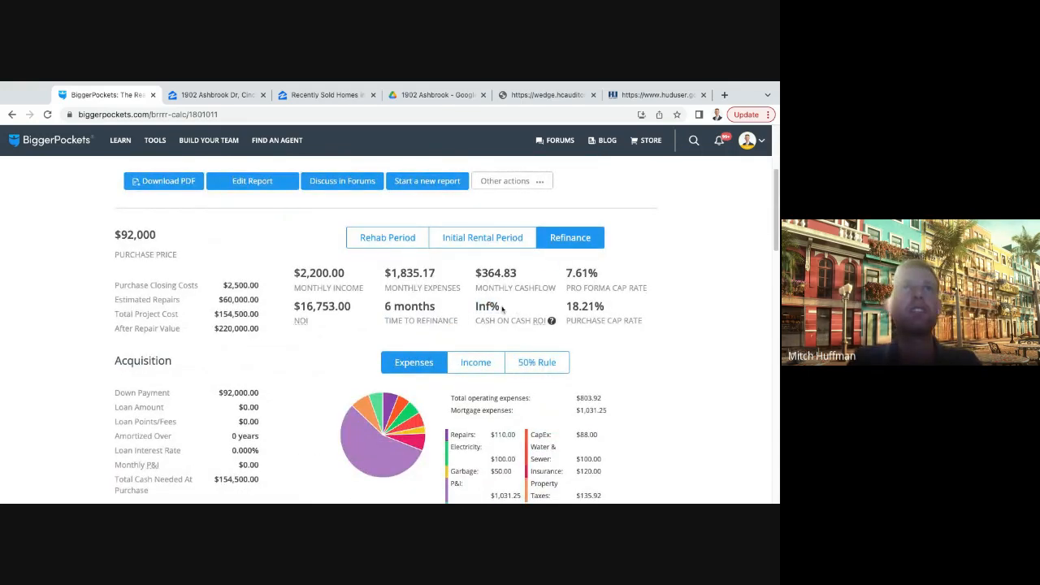
click(503, 301)
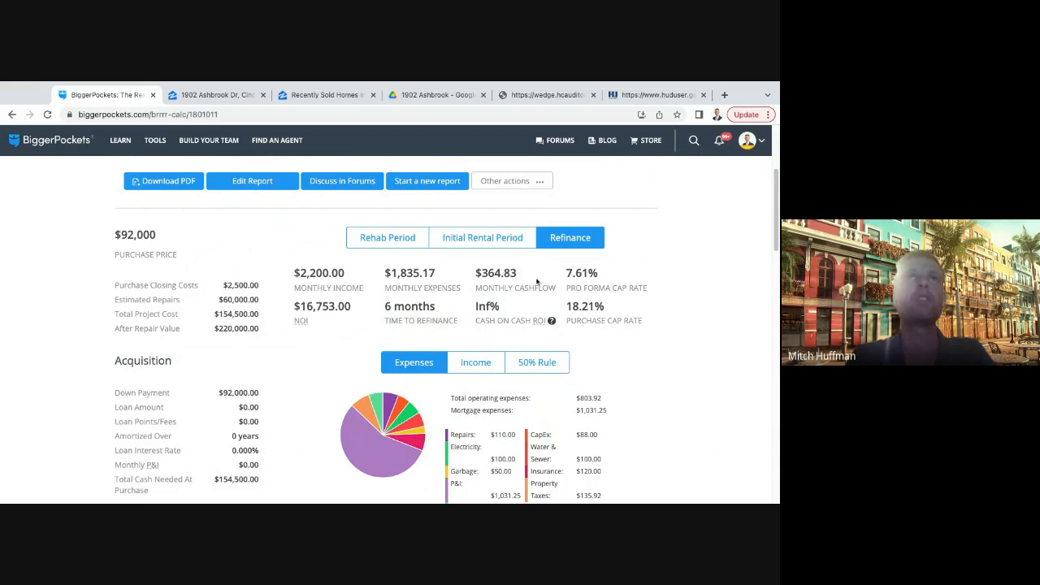
- Highlight the monthly cashflow and the time to refinance in the report's refinance results
triple_click(530, 279)
click(530, 279)
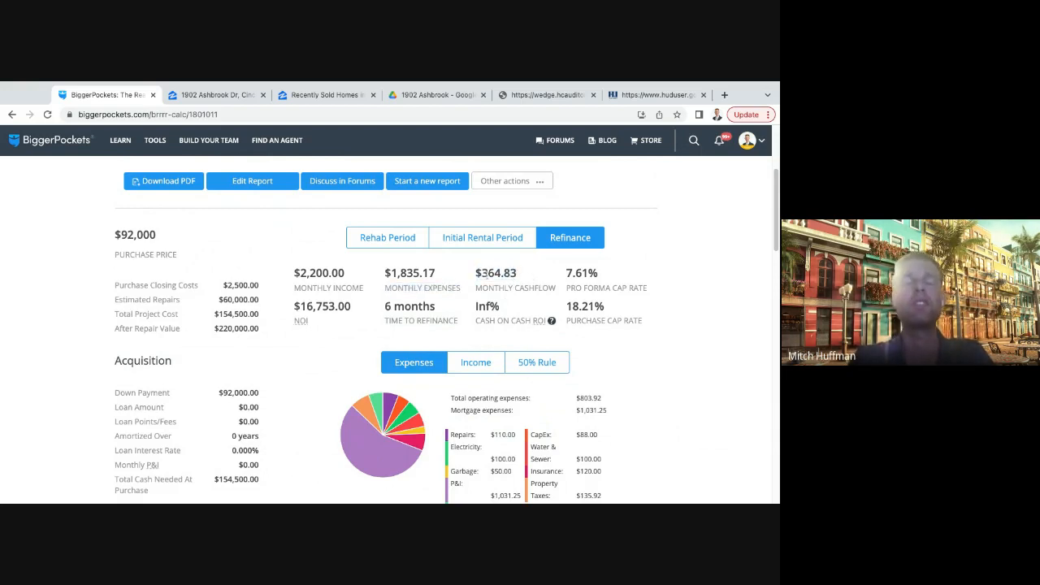
drag(518, 273, 504, 273)
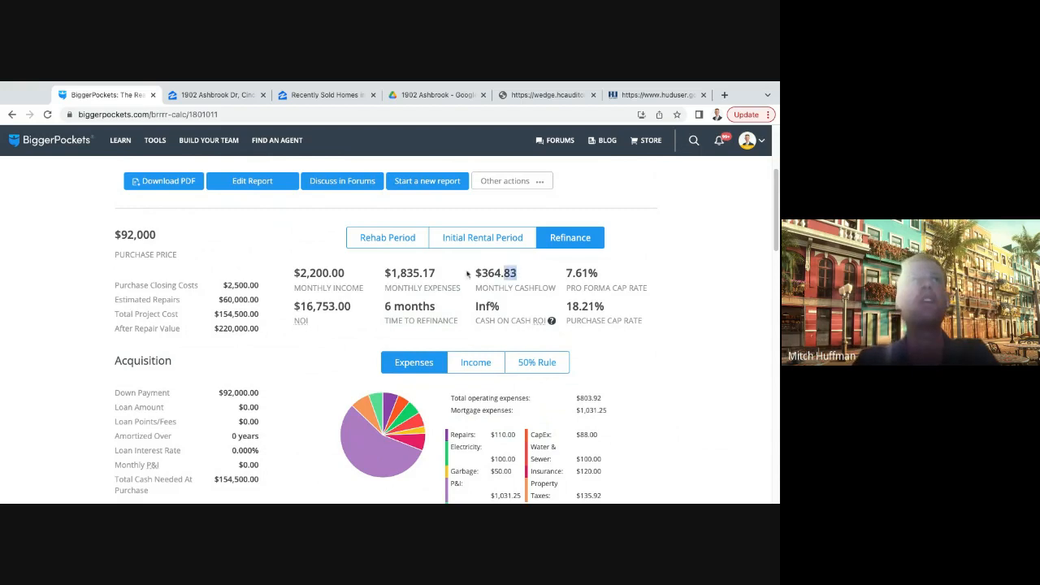
click(521, 289)
drag(435, 307, 384, 308)
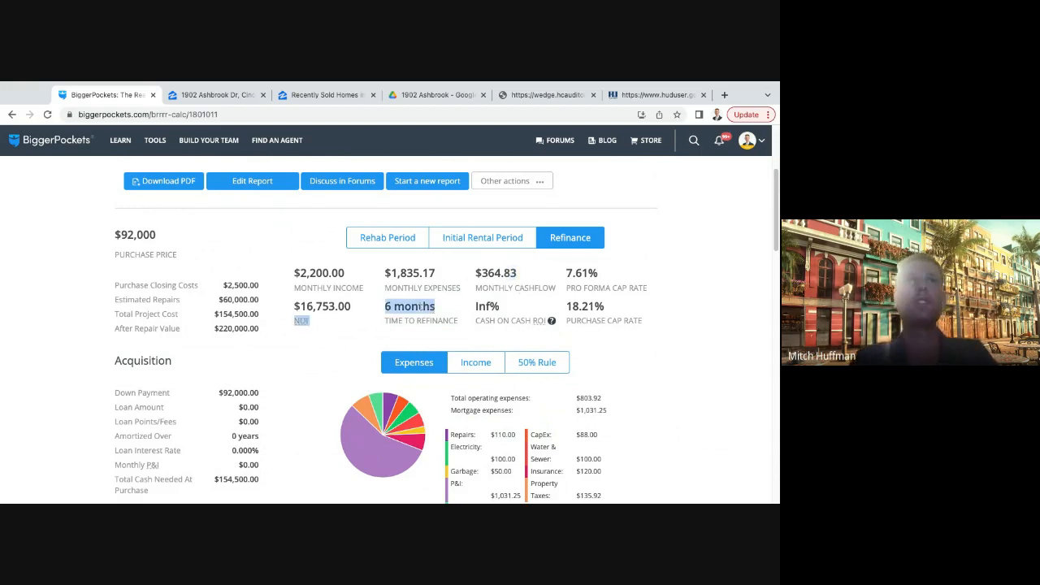
click(369, 304)
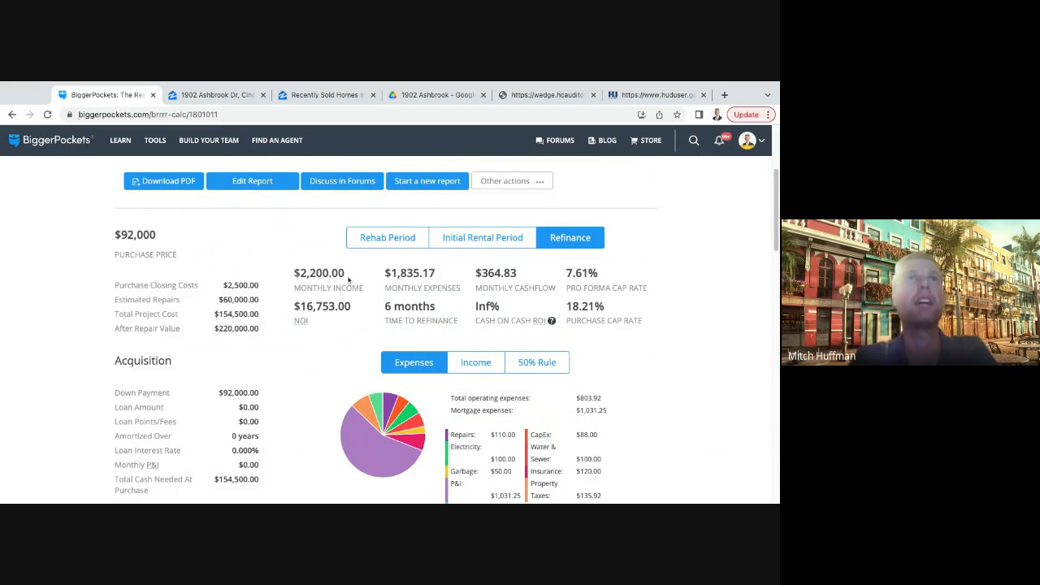
- Point out the monthly income, after repair value and monthly cashflow of the Corporation Aly report by highlighting each figure
double_click(349, 274)
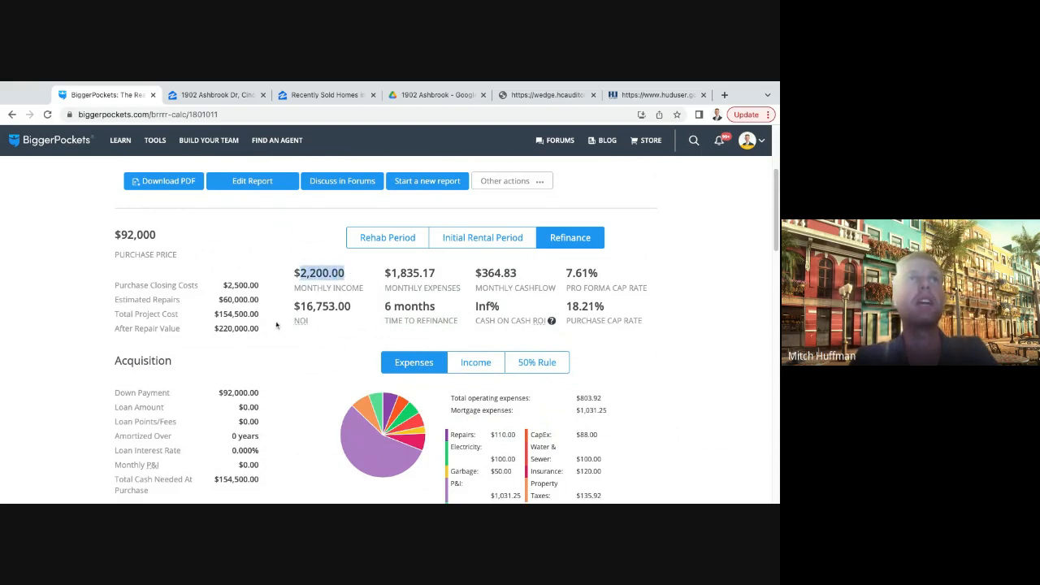
drag(272, 330, 215, 329)
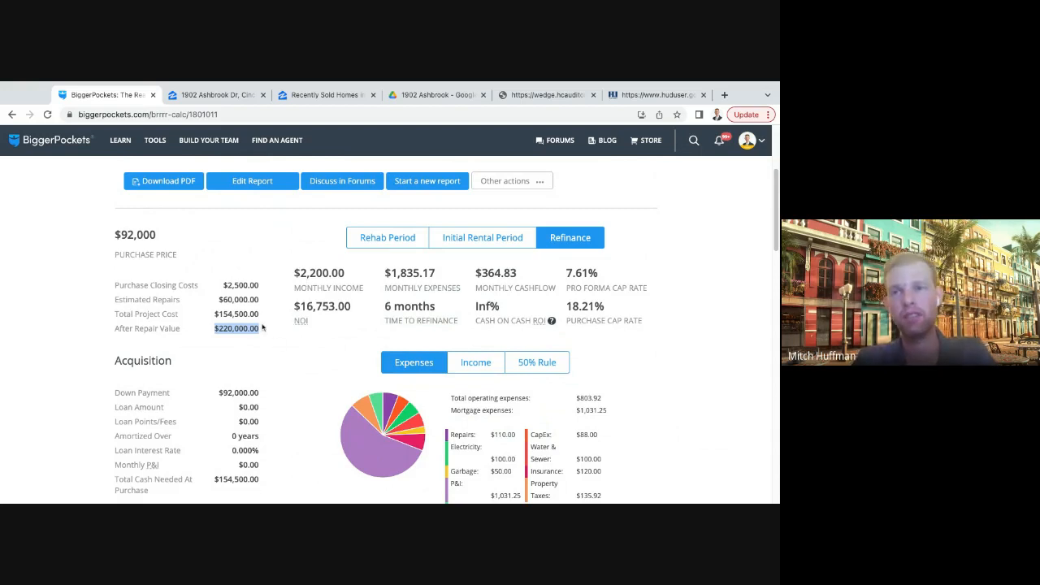
drag(521, 281, 465, 280)
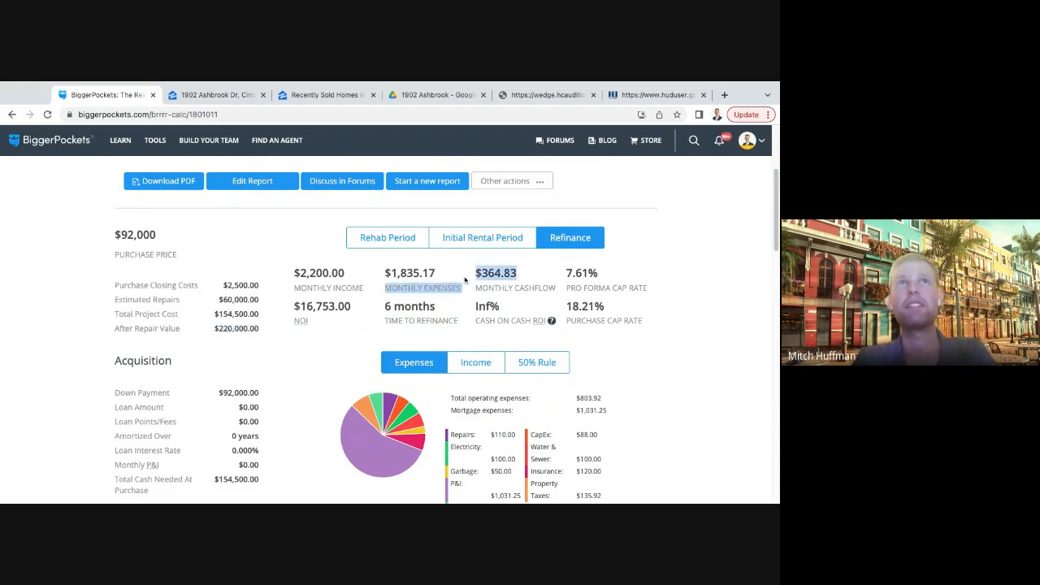
click(519, 283)
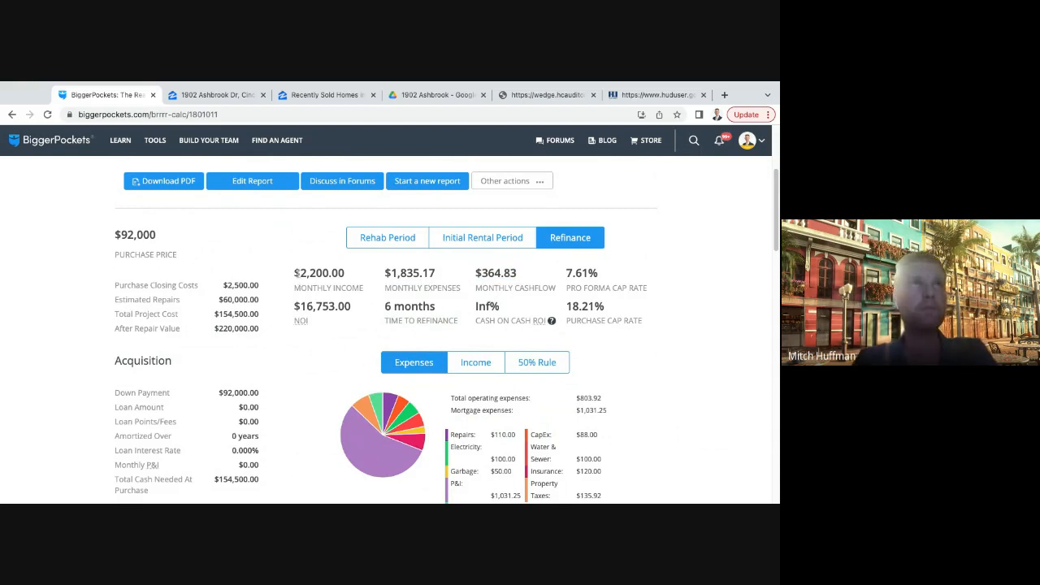
drag(296, 274, 359, 275)
click(357, 279)
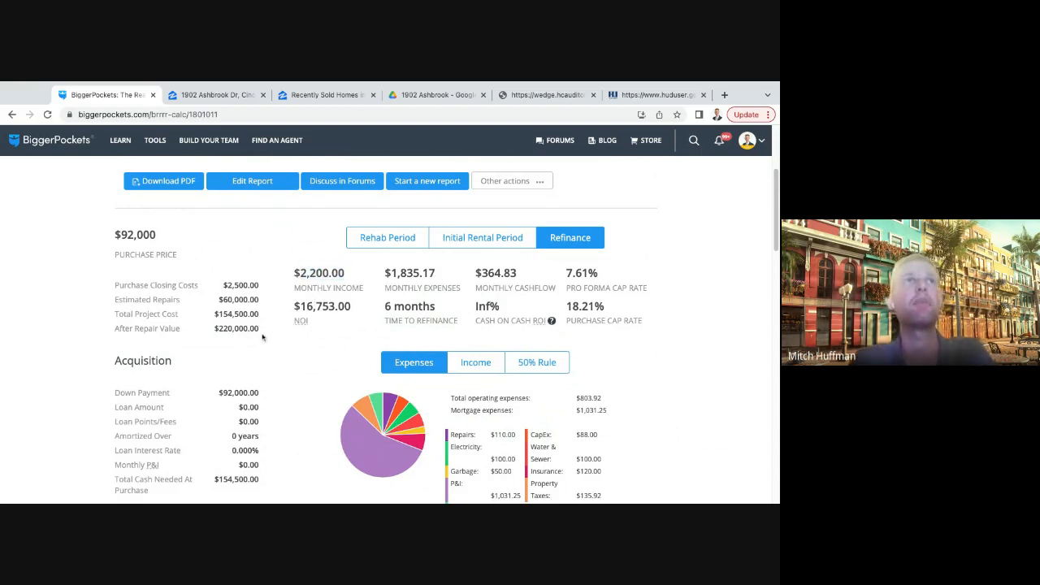
drag(260, 329, 234, 342)
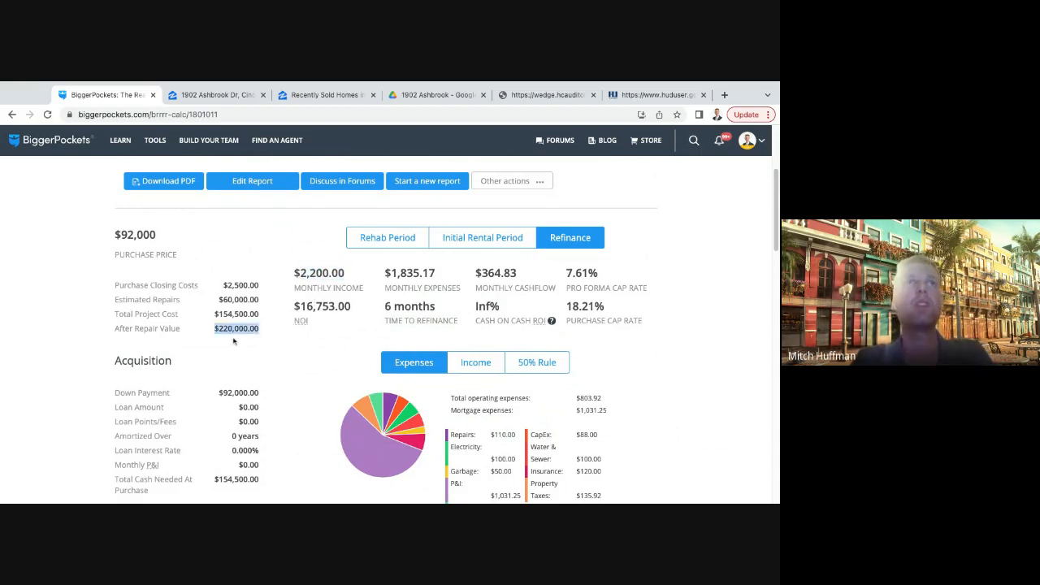
drag(530, 282, 475, 281)
click(566, 270)
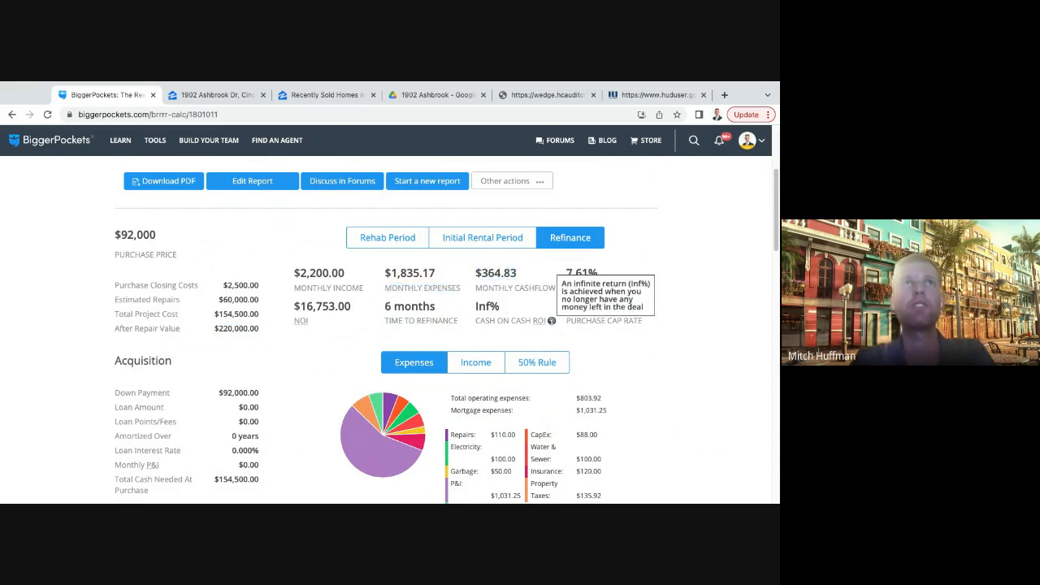
- Highlight the total cash invested among the report's refinance loan details
scroll(290, 361, down, 1)
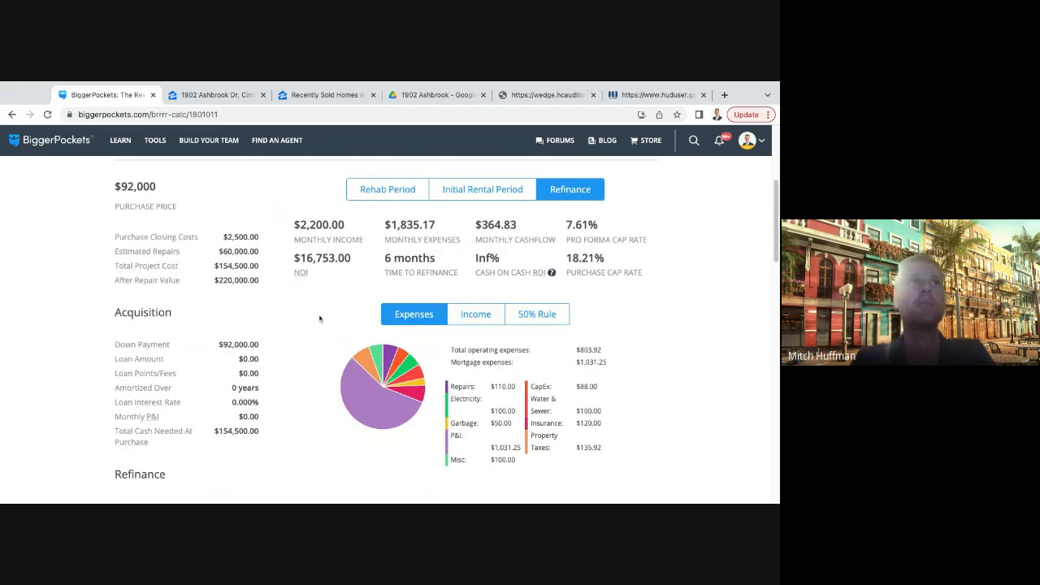
scroll(370, 326, up, 3)
scroll(374, 320, down, 5)
scroll(374, 319, down, 2)
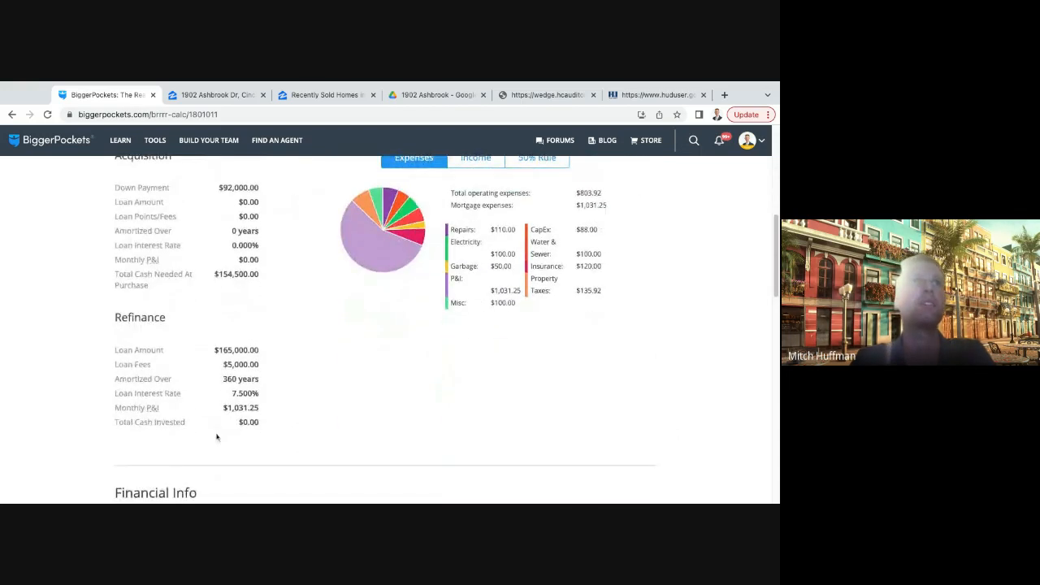
drag(265, 425, 232, 422)
click(295, 420)
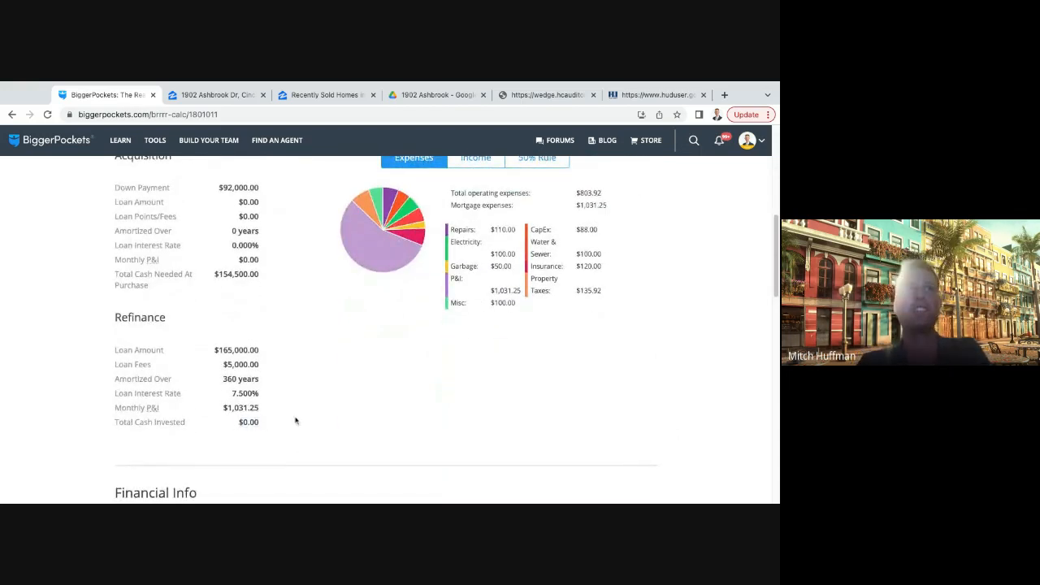
- Return to the report's summary figures and highlight the monthly cashflow again
scroll(299, 416, up, 3)
scroll(299, 413, up, 8)
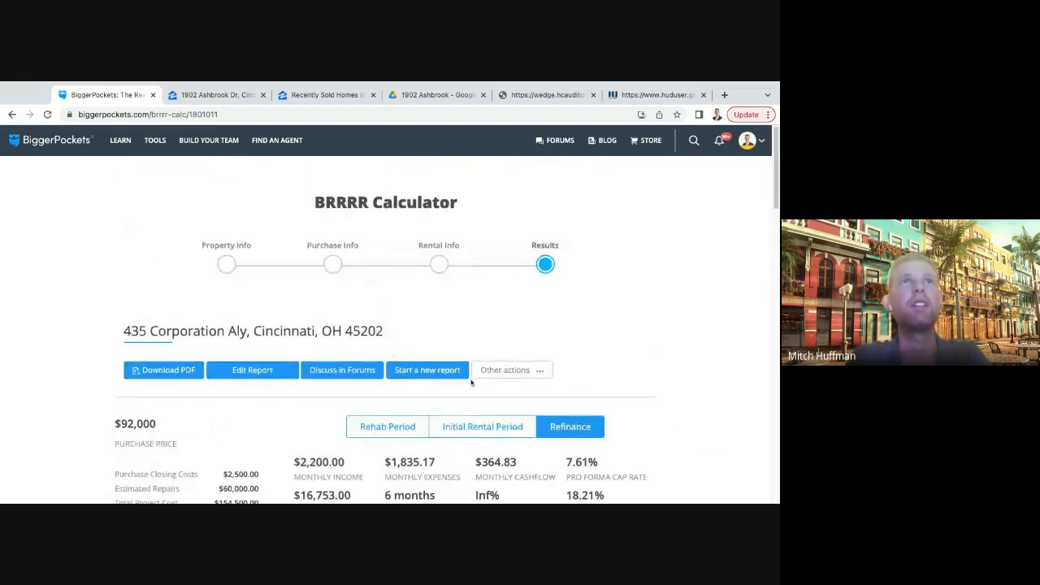
scroll(299, 413, down, 5)
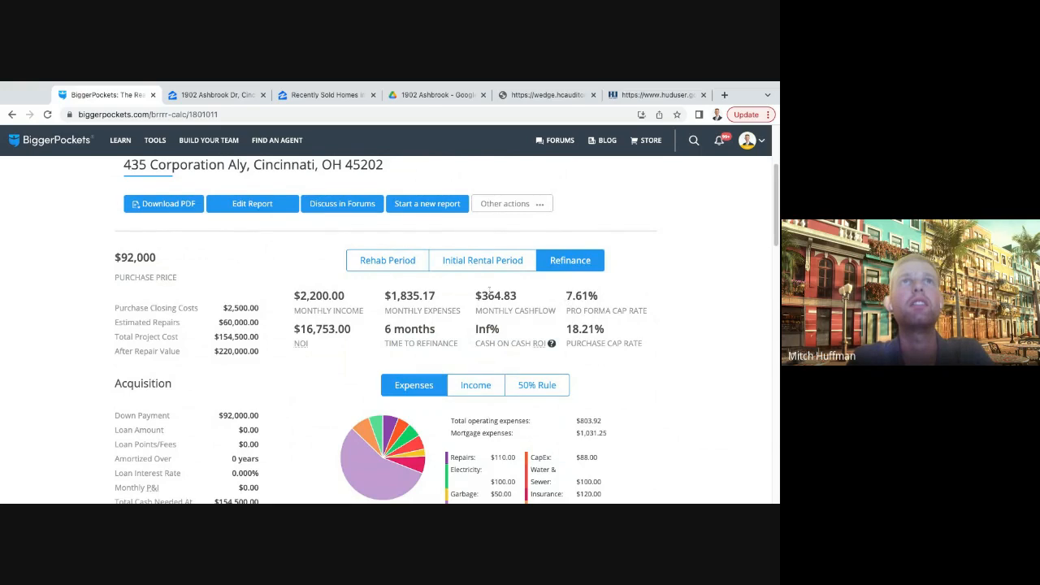
mouse_move(475, 295)
mouse_down()
mouse_move(517, 296)
mouse_move(477, 278)
mouse_up()
click(533, 297)
scroll(534, 297, down, 1)
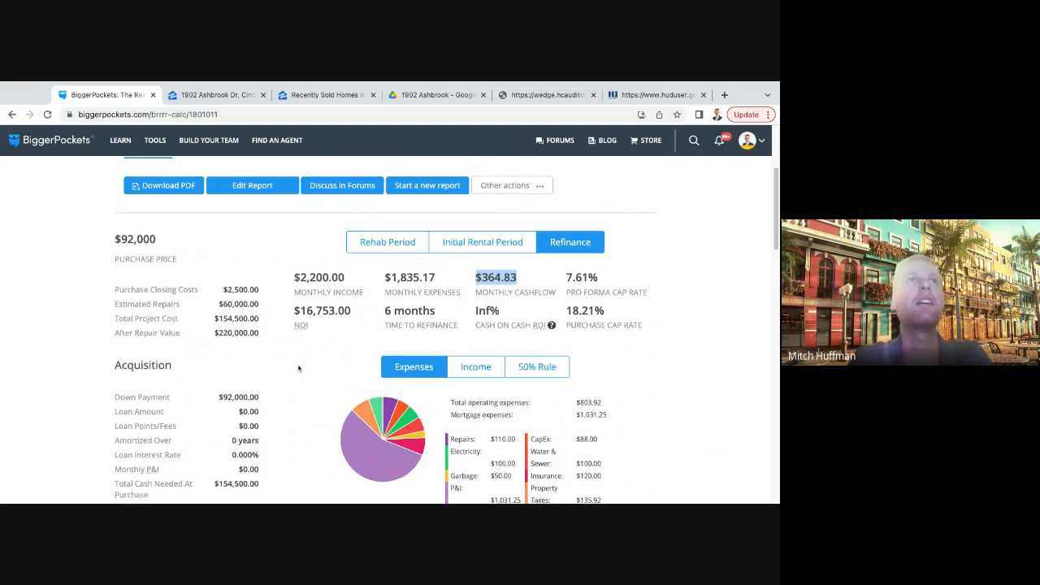
- Examine the report's Acquisition, Refinance and Financial Info sections together with the expense breakdown
scroll(301, 366, down, 1)
scroll(302, 365, down, 3)
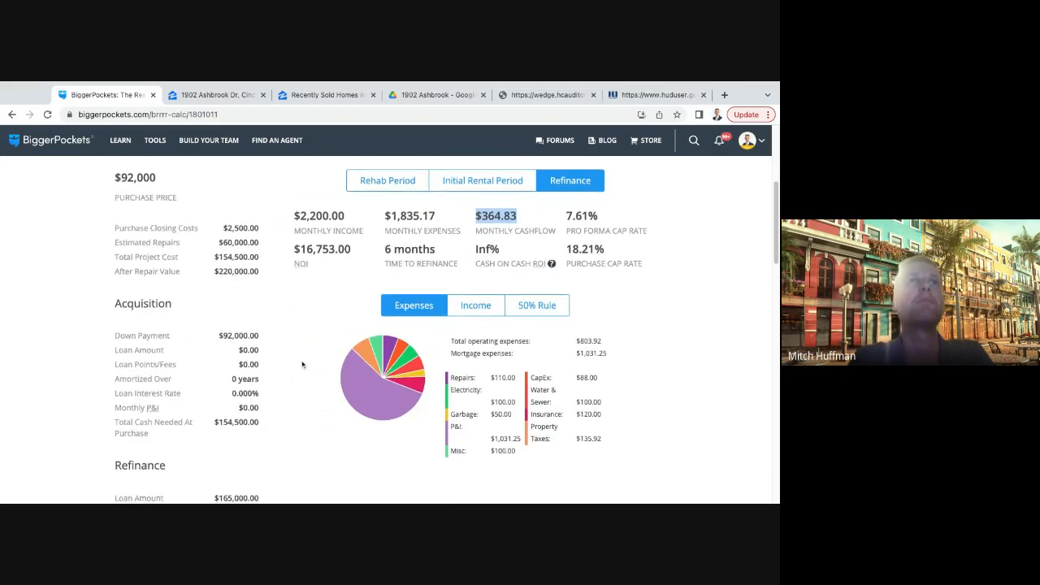
scroll(302, 366, down, 1)
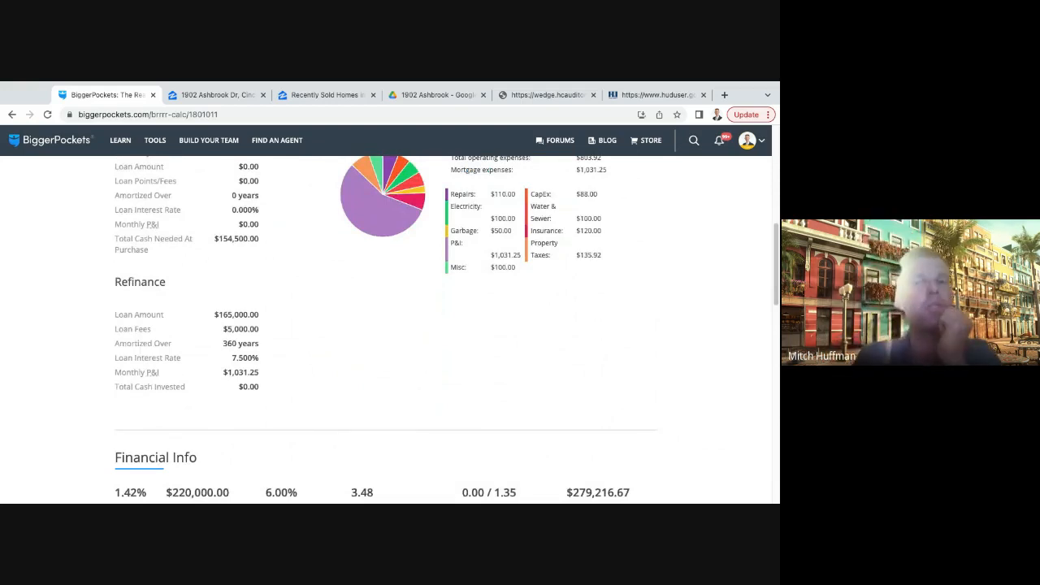
scroll(375, 344, down, 2)
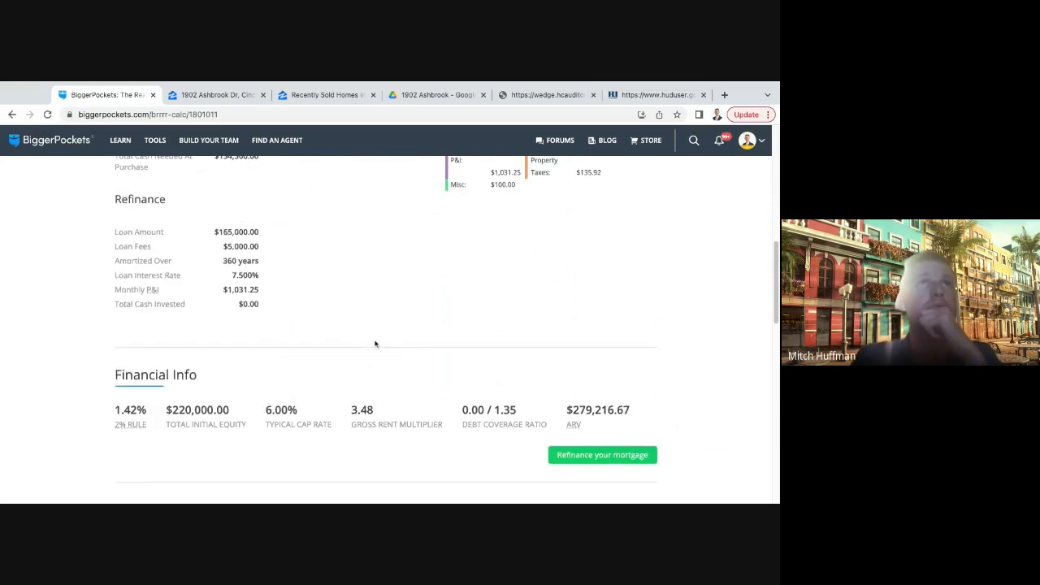
scroll(375, 343, up, 2)
scroll(375, 345, down, 1)
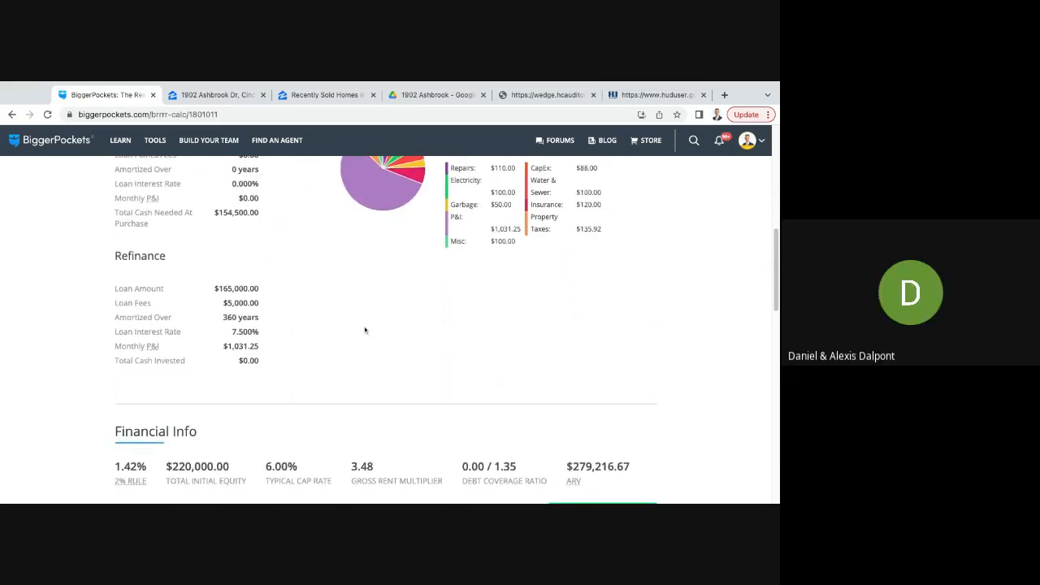
scroll(428, 352, up, 7)
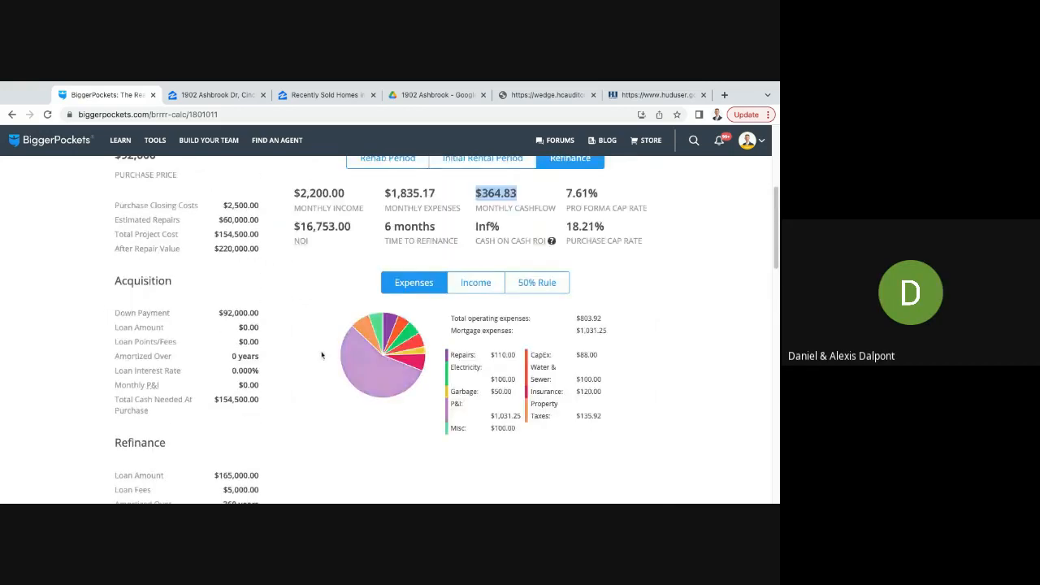
scroll(325, 363, down, 1)
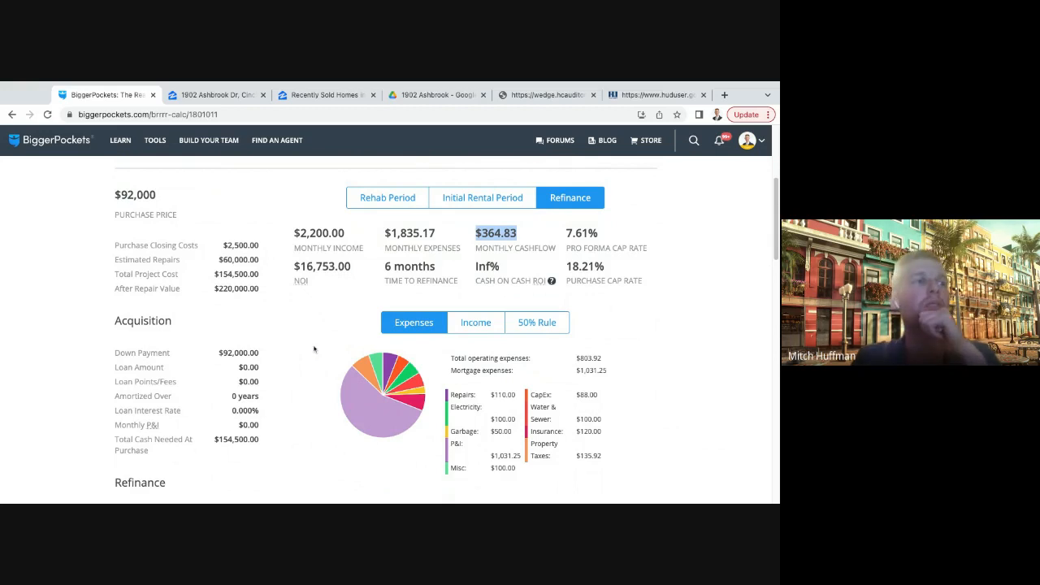
scroll(312, 349, down, 1)
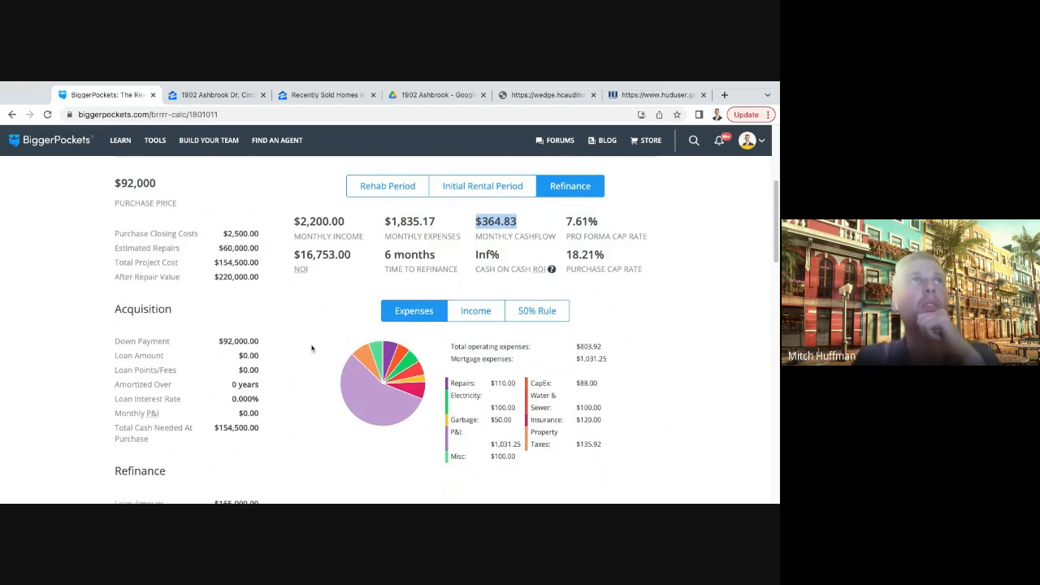
scroll(312, 349, down, 1)
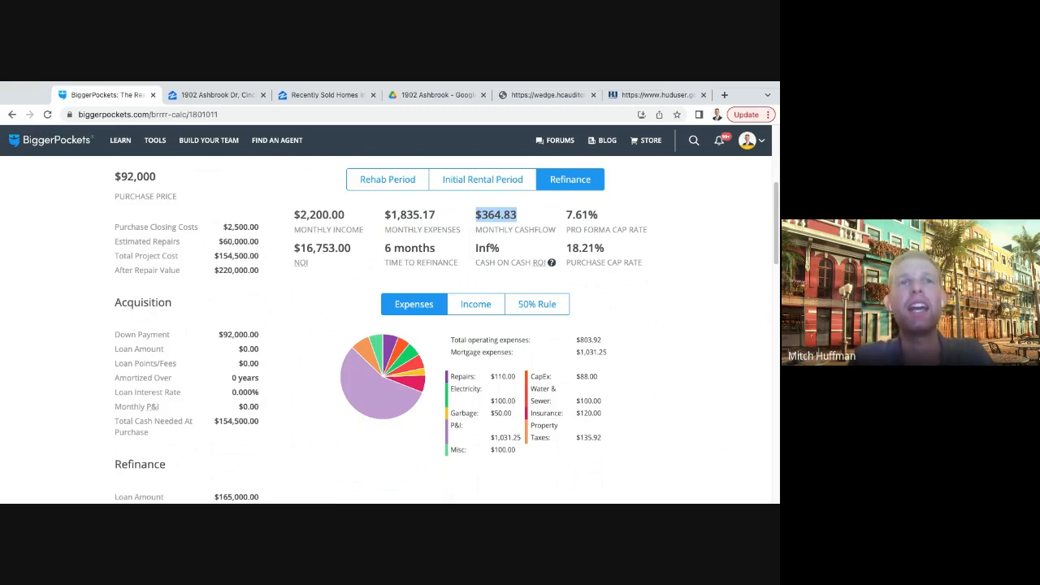
click(307, 339)
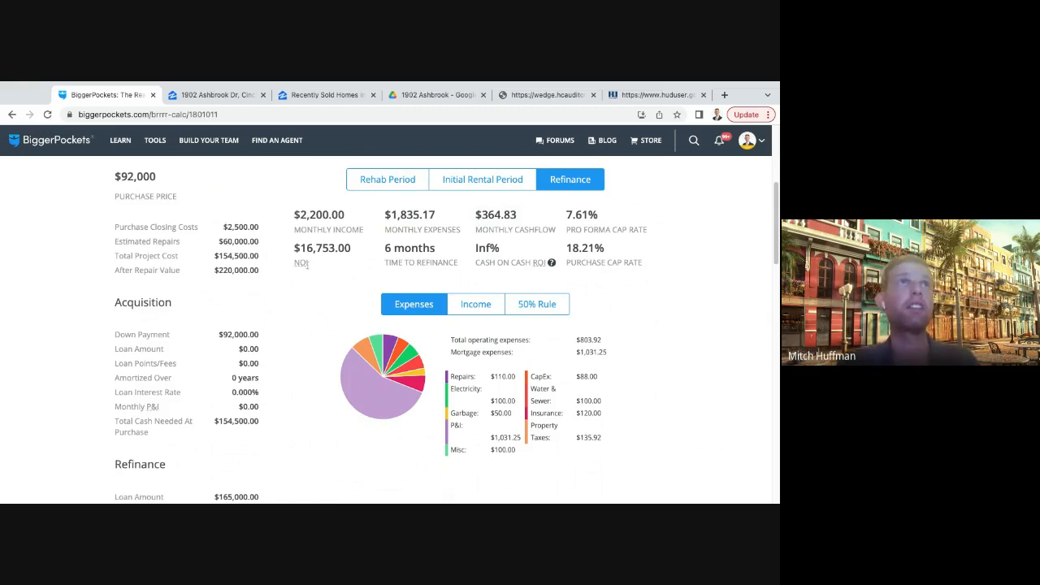
scroll(256, 318, up, 3)
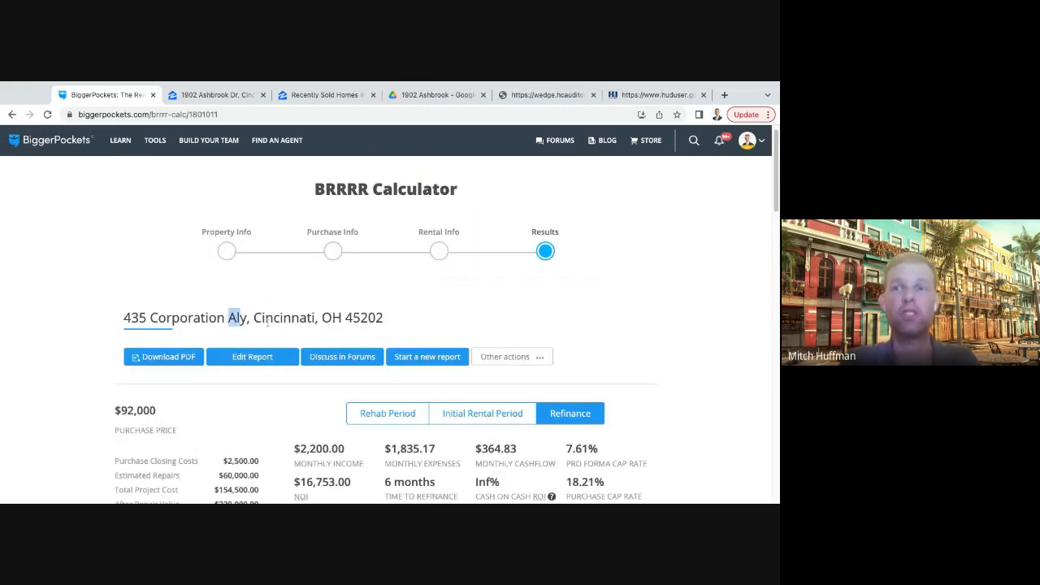
scroll(390, 333, down, 3)
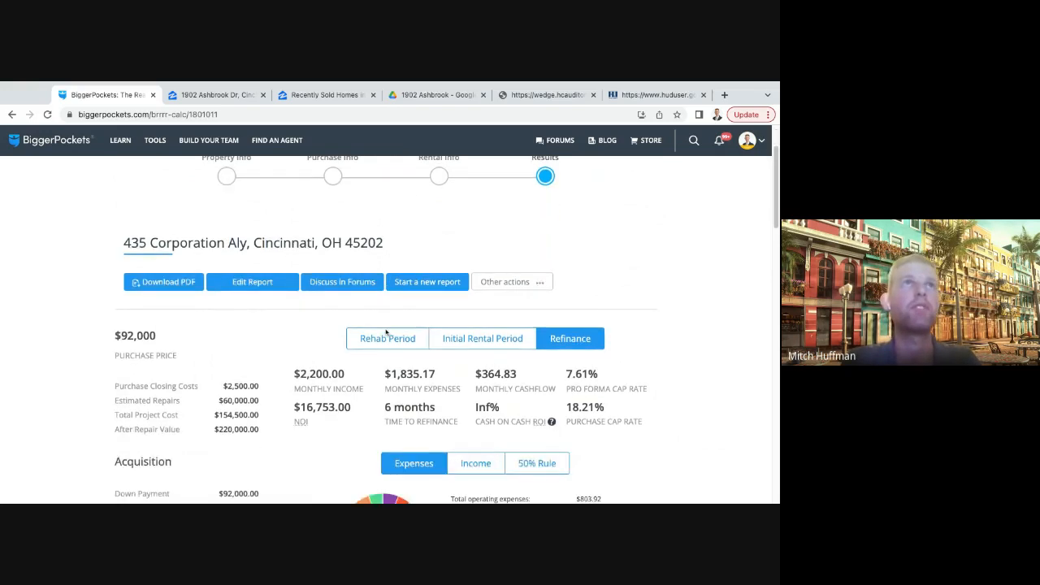
scroll(307, 395, down, 2)
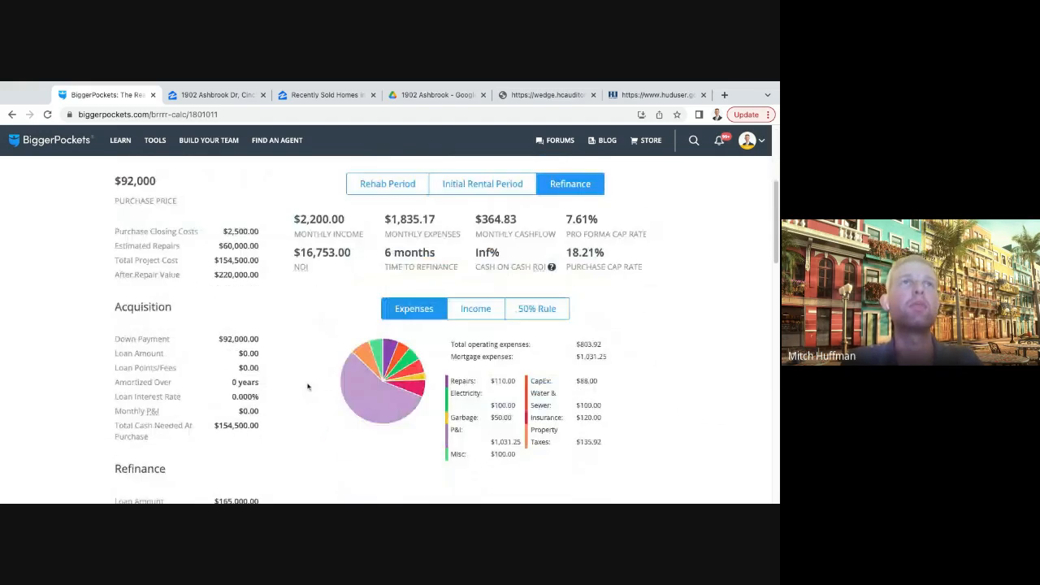
scroll(309, 317, down, 1)
scroll(309, 317, up, 1)
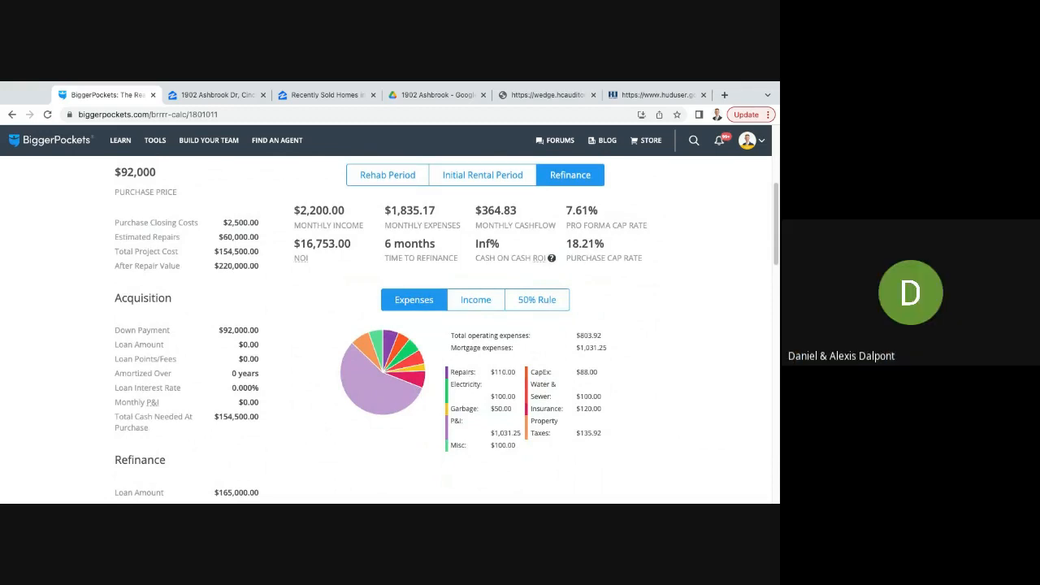
scroll(291, 319, down, 1)
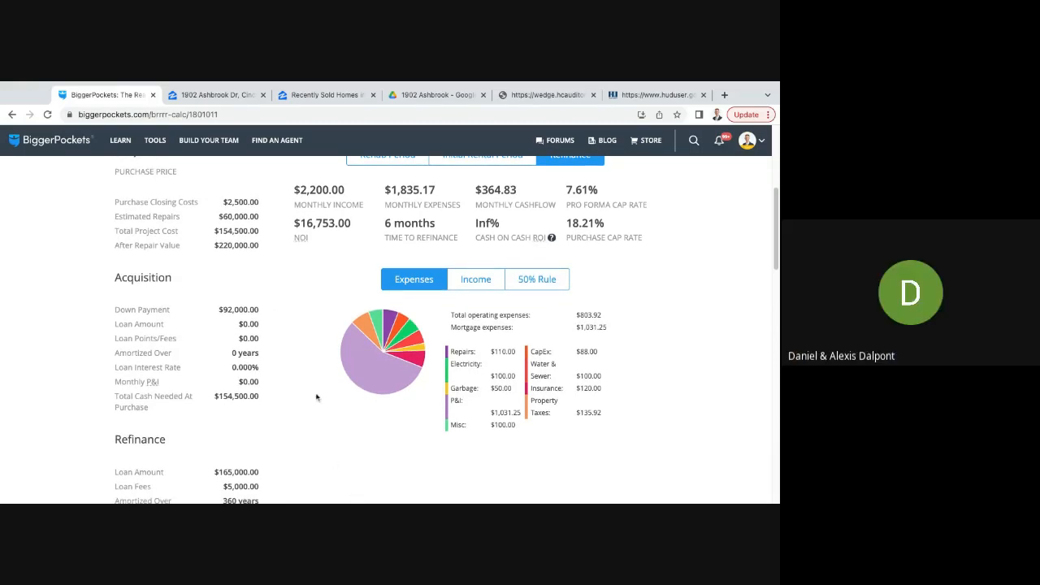
scroll(317, 398, up, 1)
scroll(317, 398, up, 1)
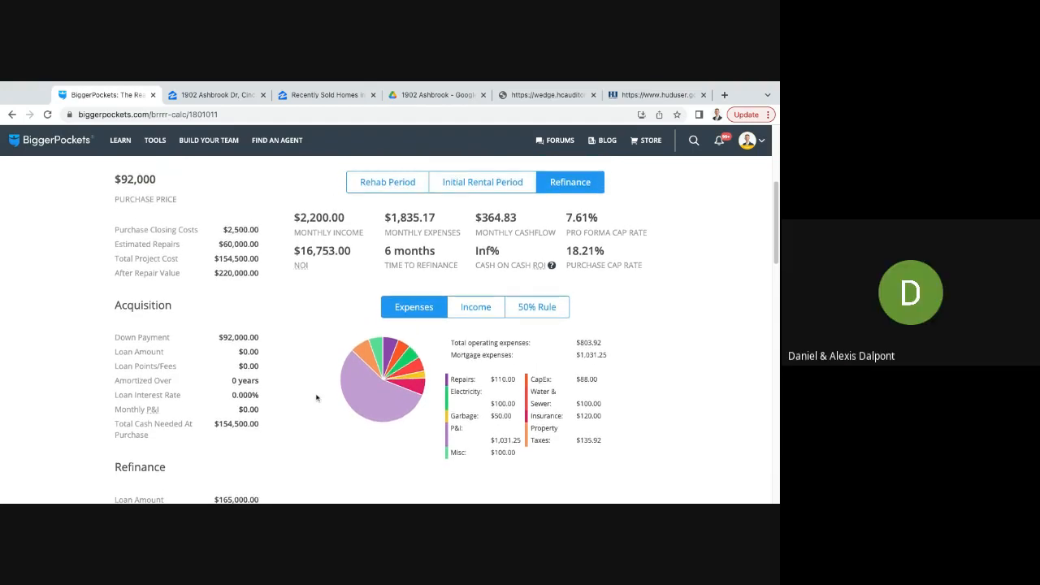
scroll(317, 398, up, 1)
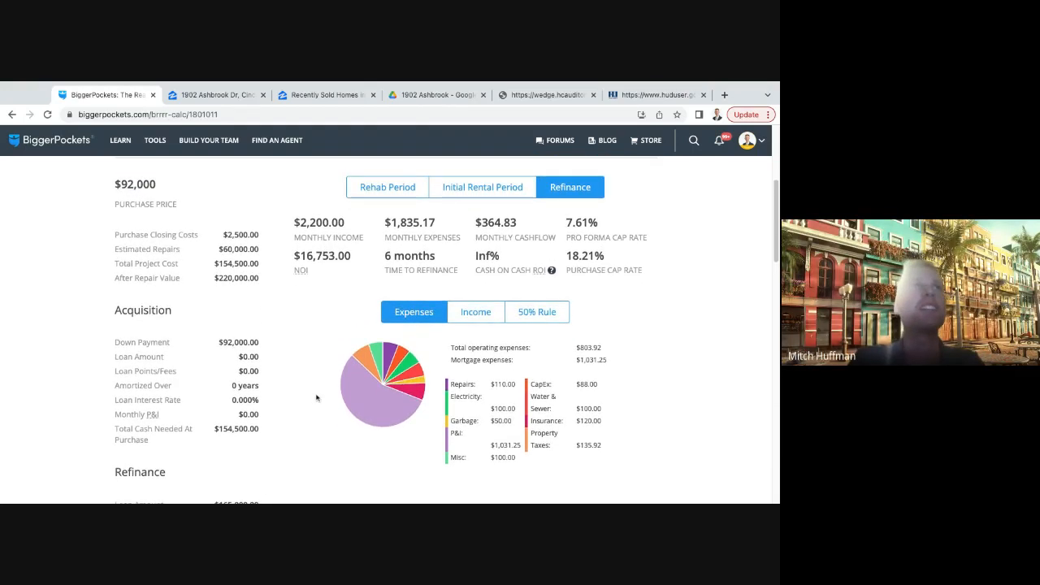
scroll(317, 398, down, 1)
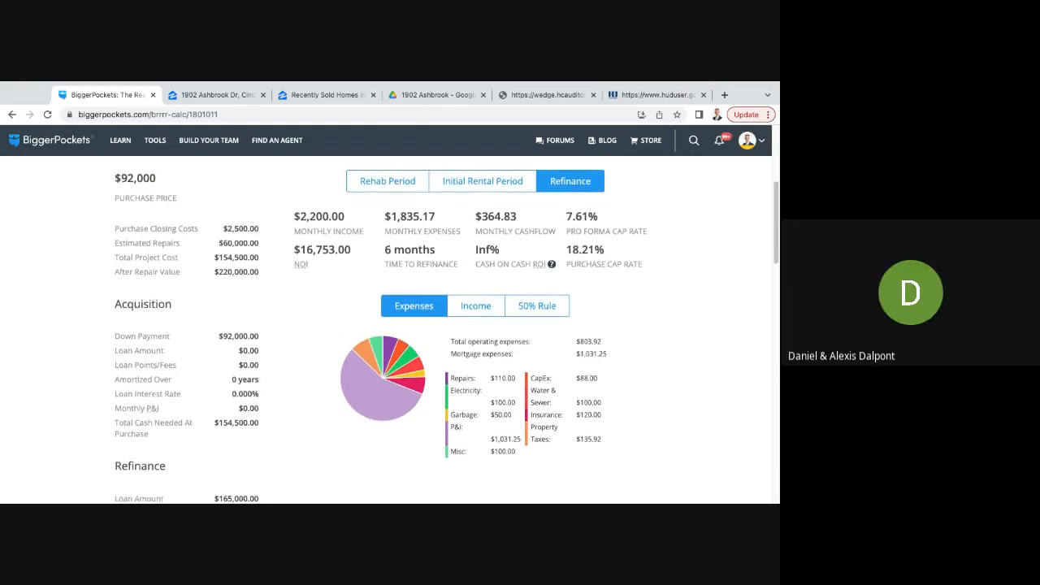
scroll(321, 420, down, 1)
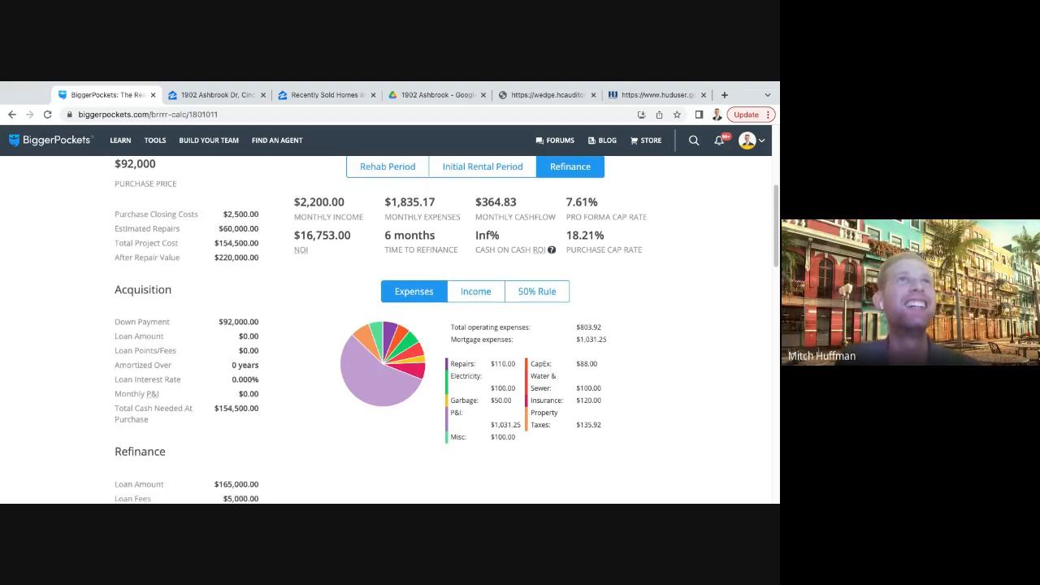
- Highlight the monthly income figure in the report's refinance results
scroll(320, 421, up, 1)
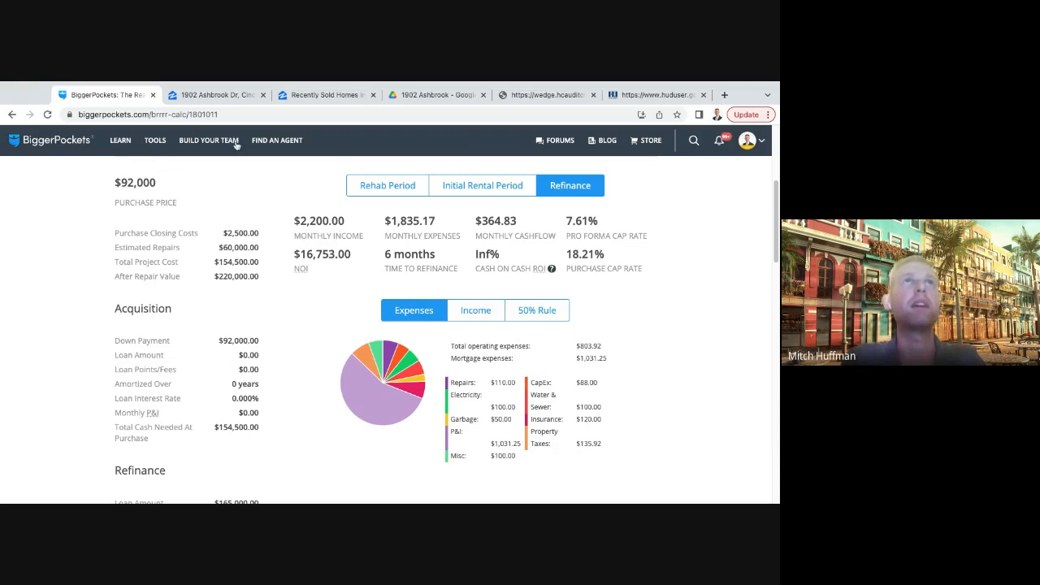
drag(288, 221, 346, 223)
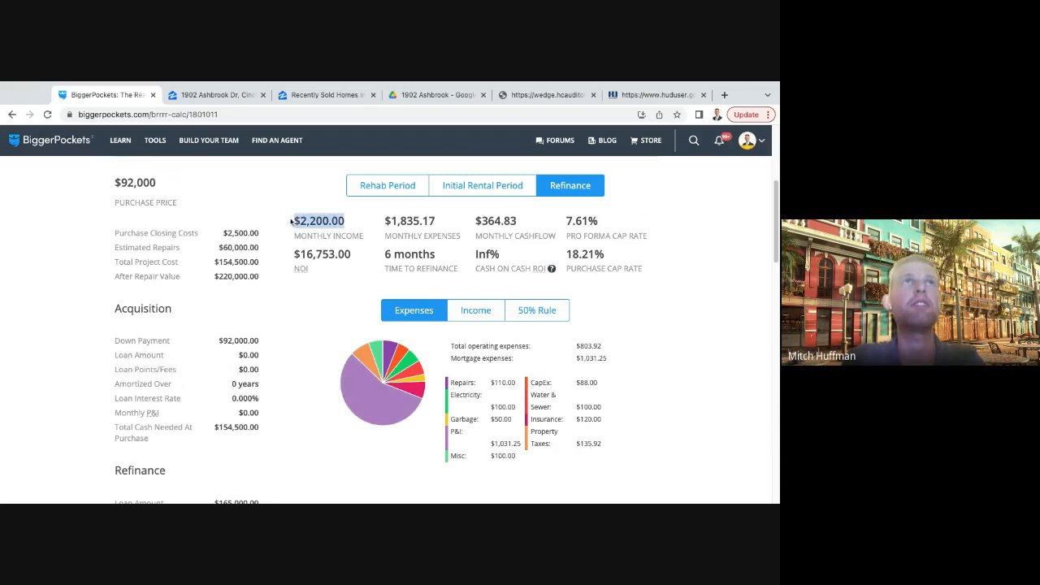
click(364, 231)
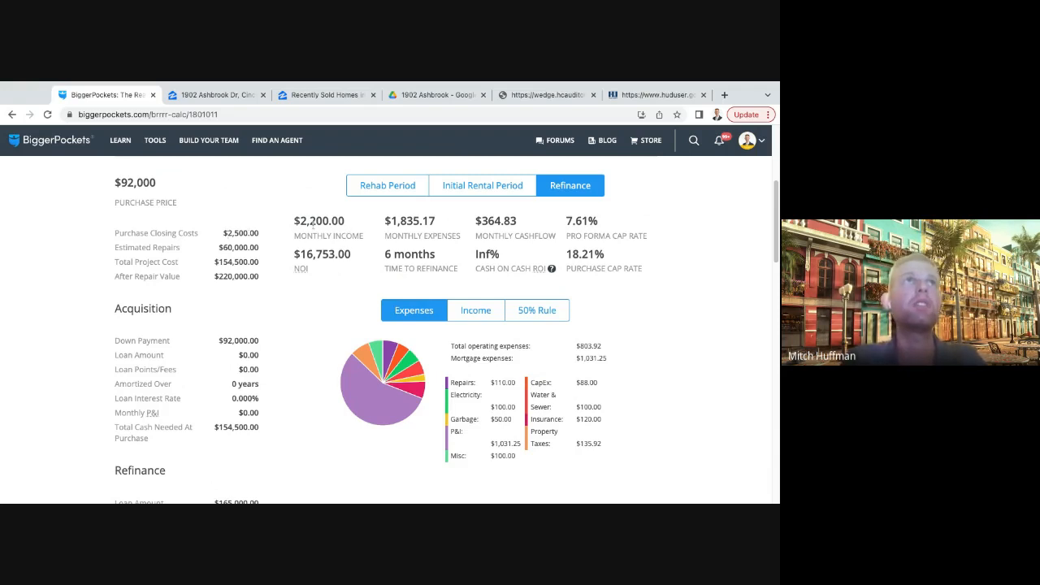
triple_click(341, 221)
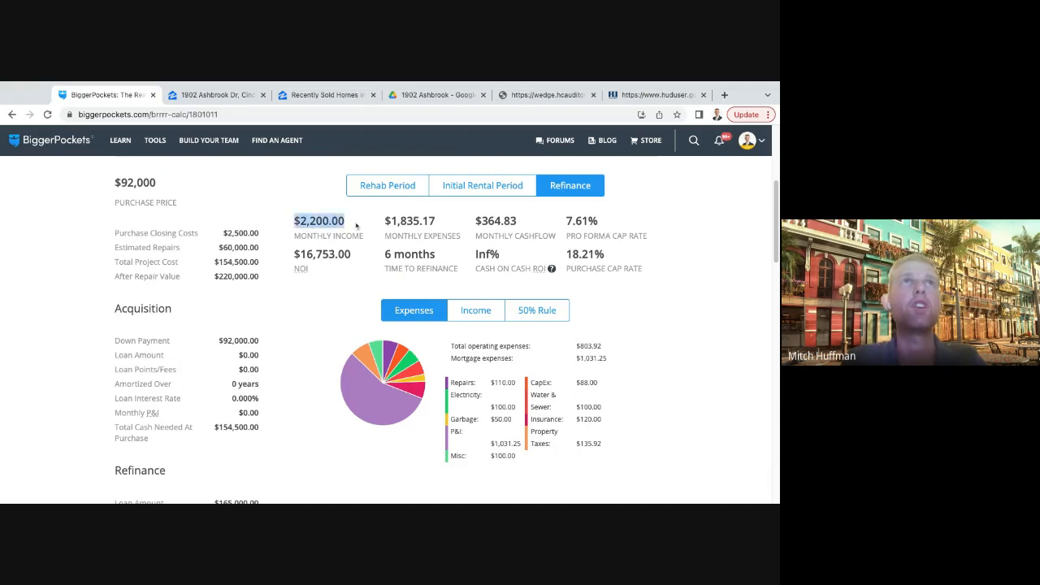
click(356, 226)
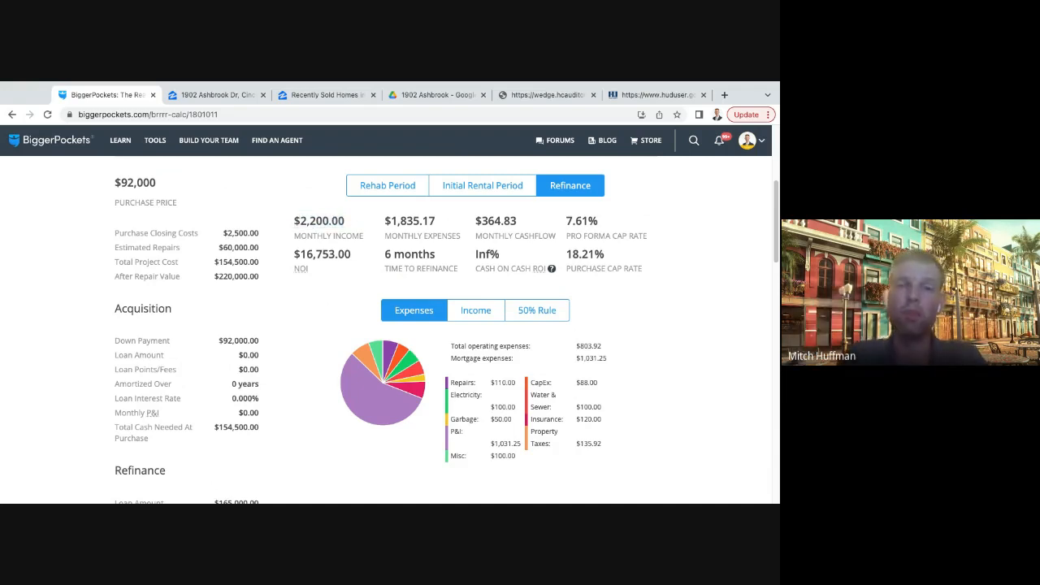
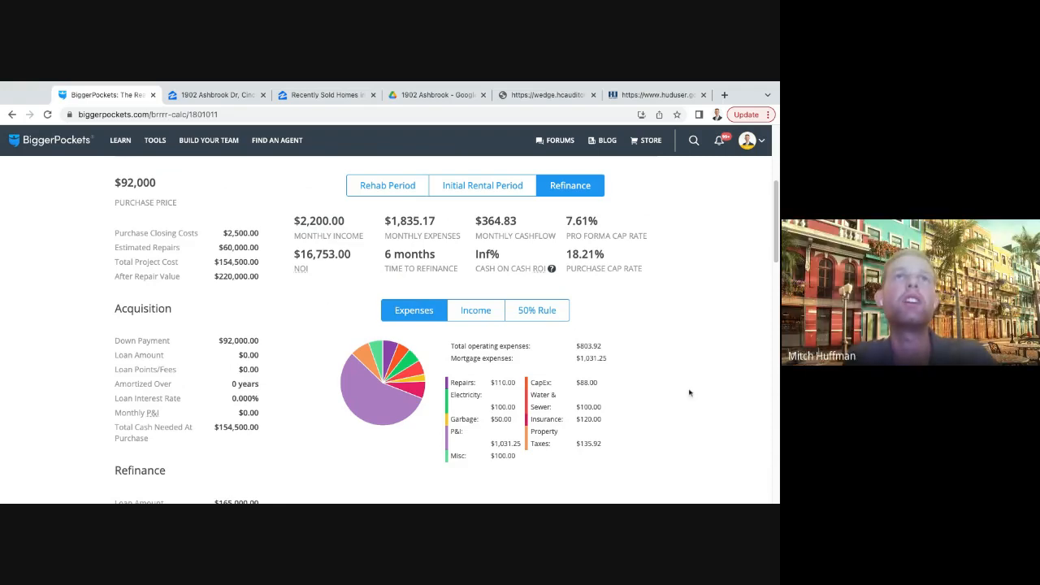
scroll(687, 392, down, 2)
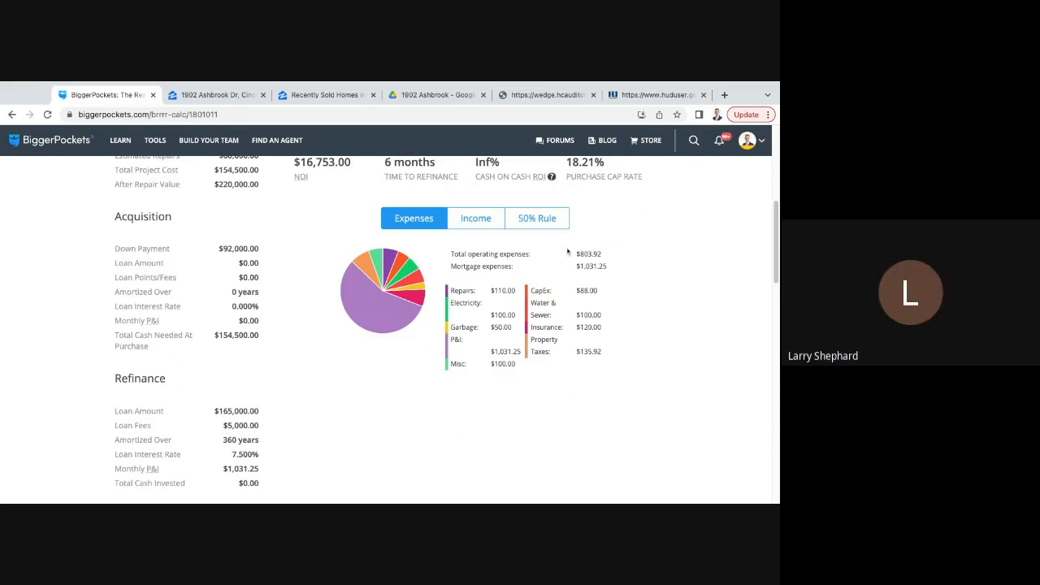
scroll(450, 291, up, 1)
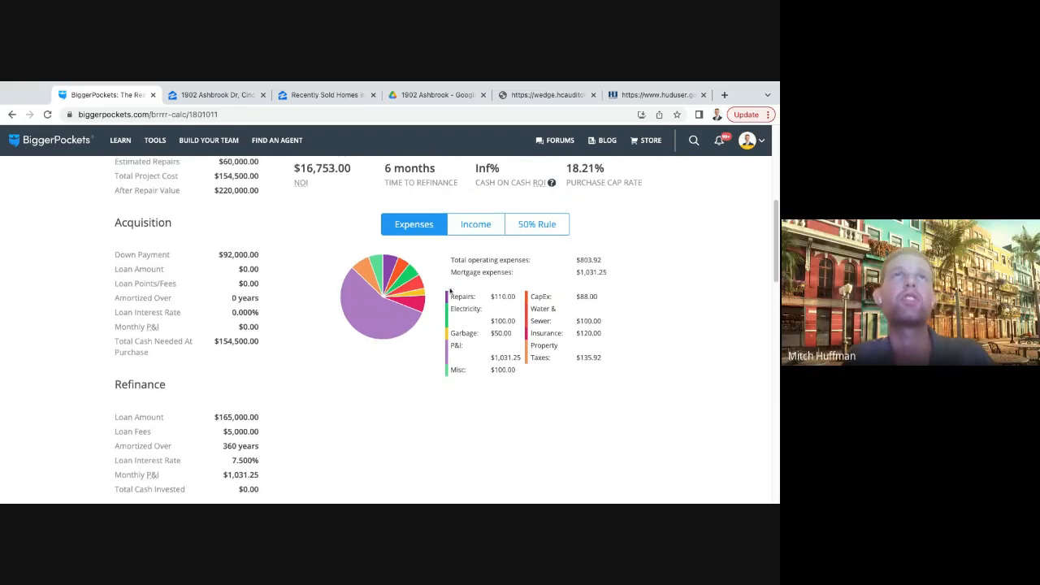
scroll(449, 291, up, 3)
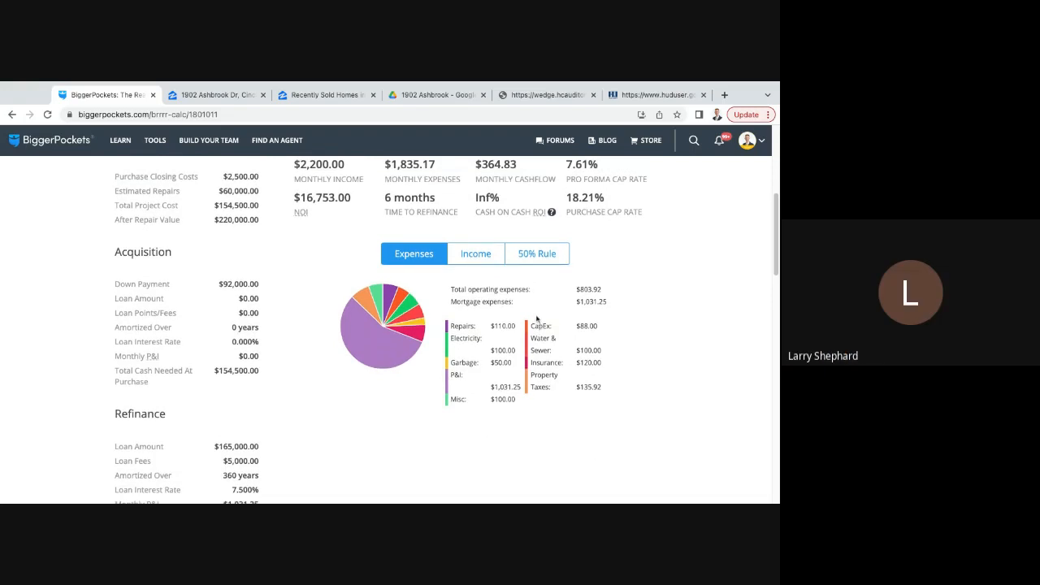
scroll(537, 320, up, 1)
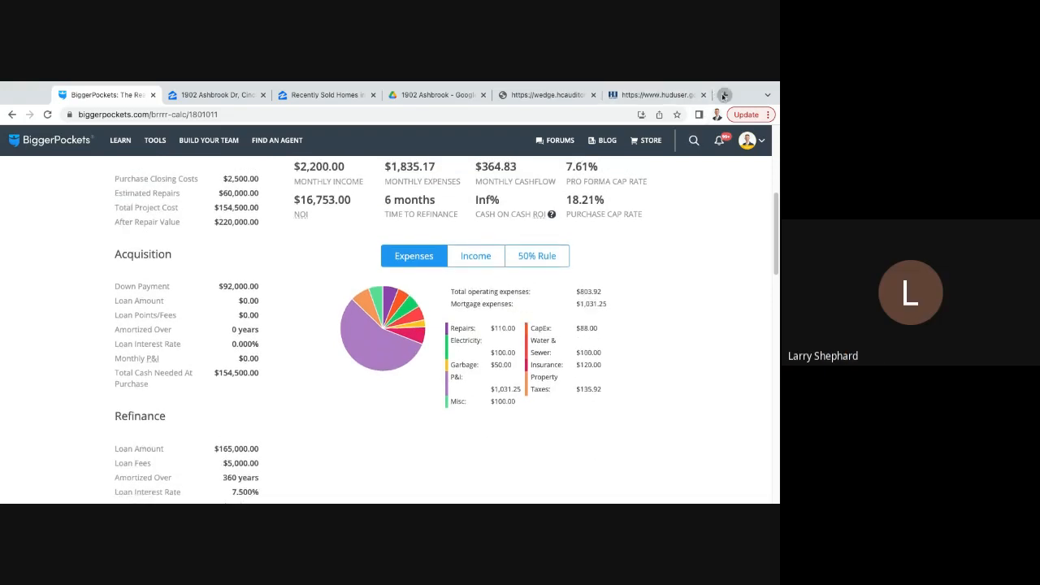
- Try to open airdna.com in a new browser tab
click(724, 96)
text(aird)
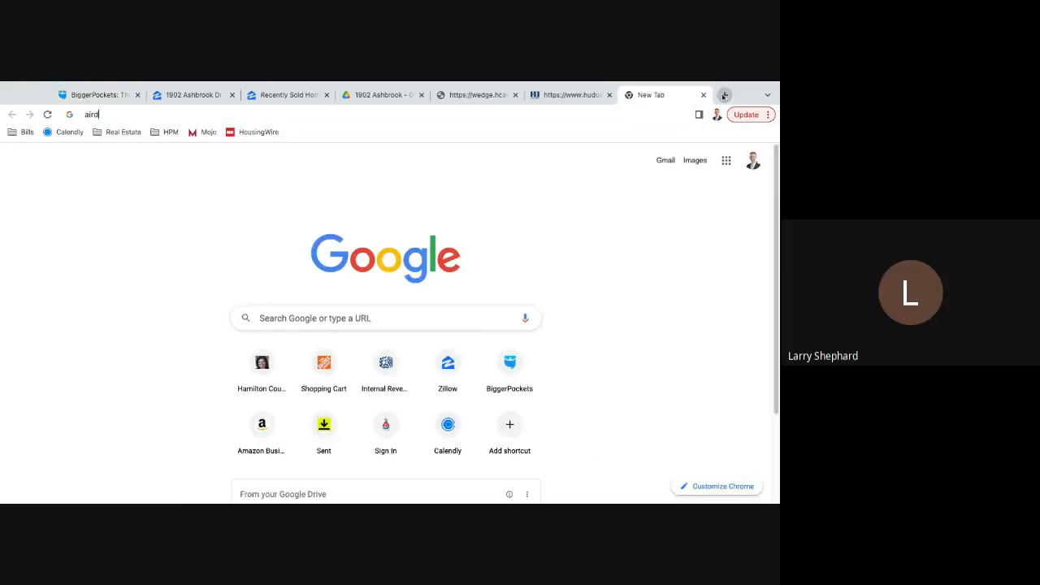
text(na.com)
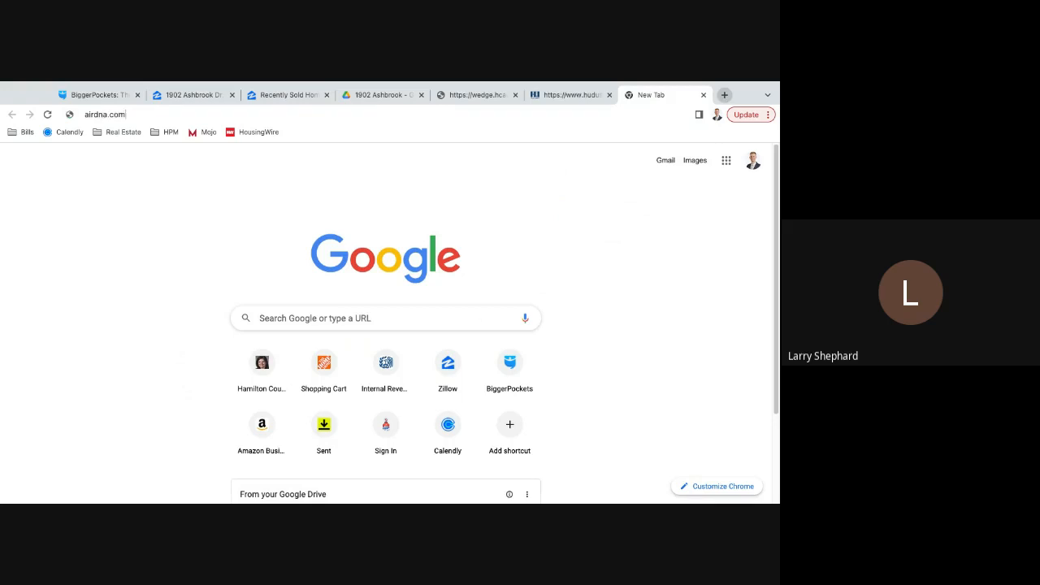
key(Return)
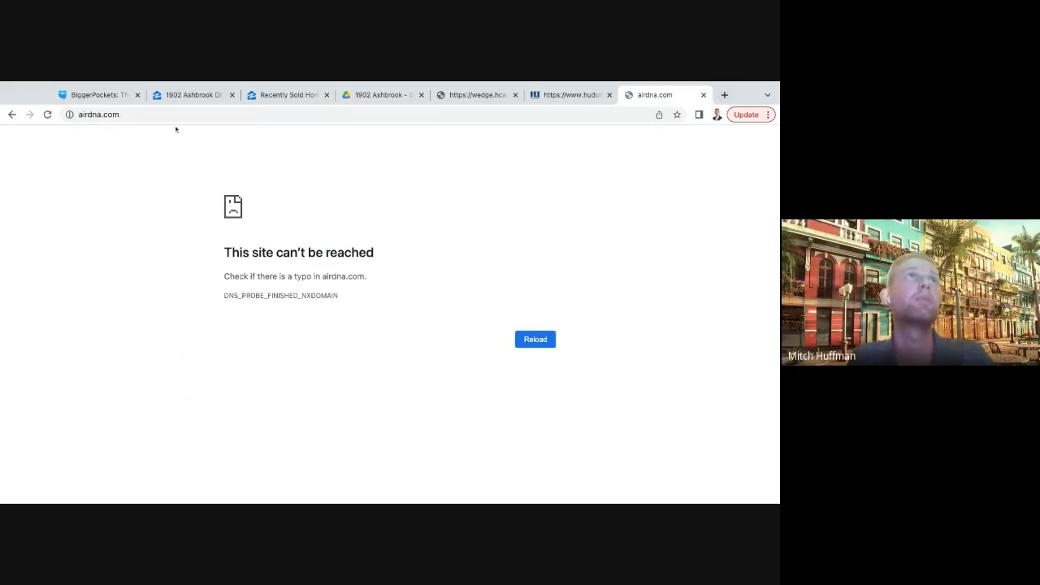
- Search the web for "air dna" and open the AirDNA website from the results
click(168, 114)
text(air dna)
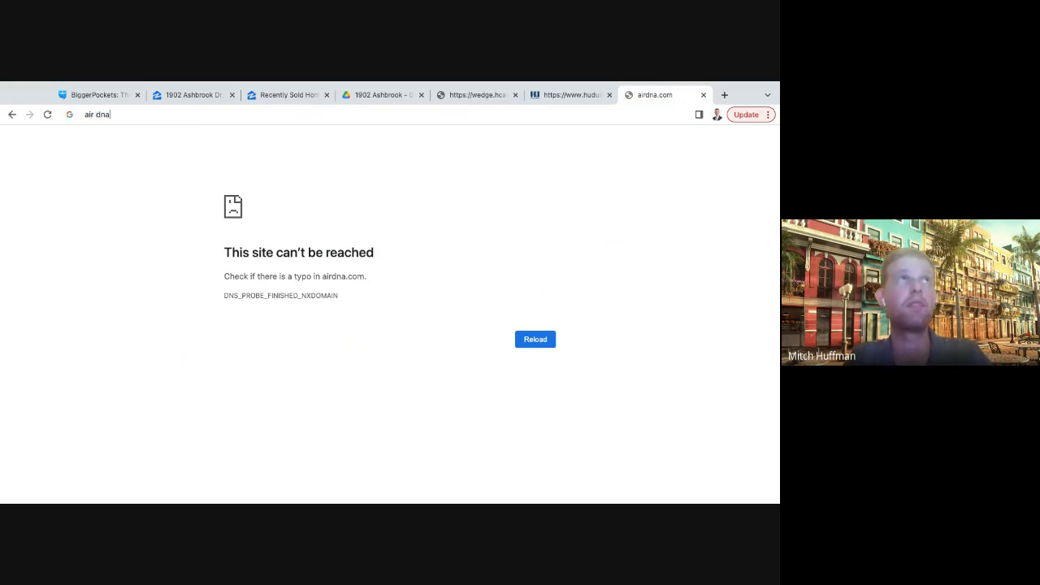
key(Return)
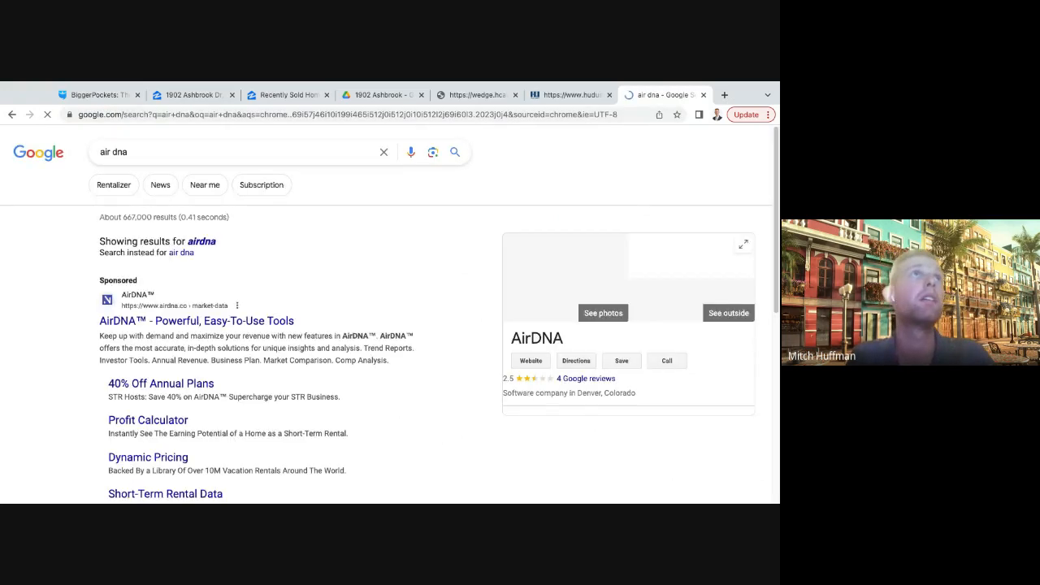
click(179, 322)
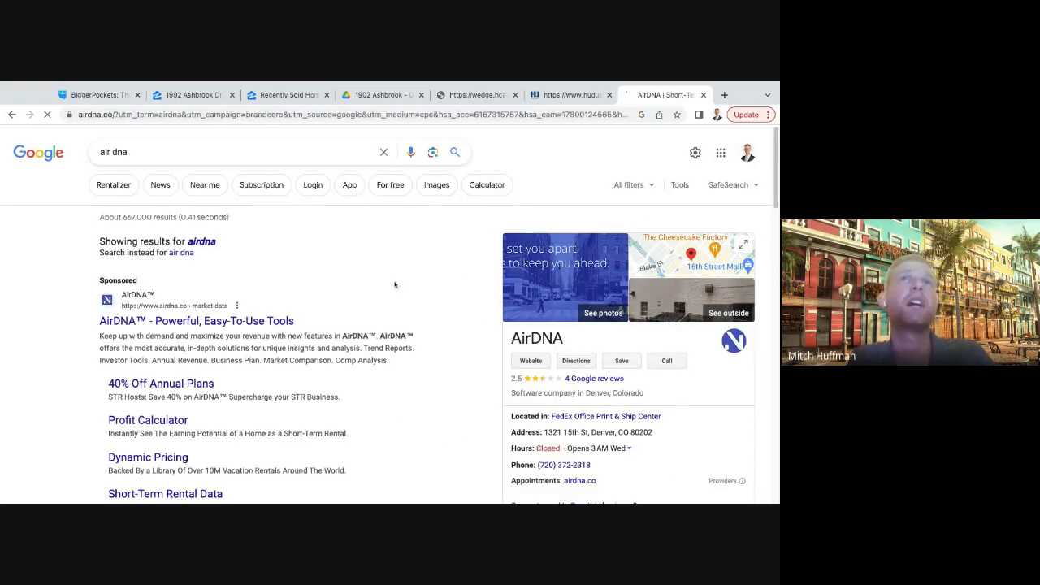
- Open AirDNA's market overview for Cincinnati, Ohio, US and collapse the Explore My Properties pop-up
scroll(230, 414, down, 2)
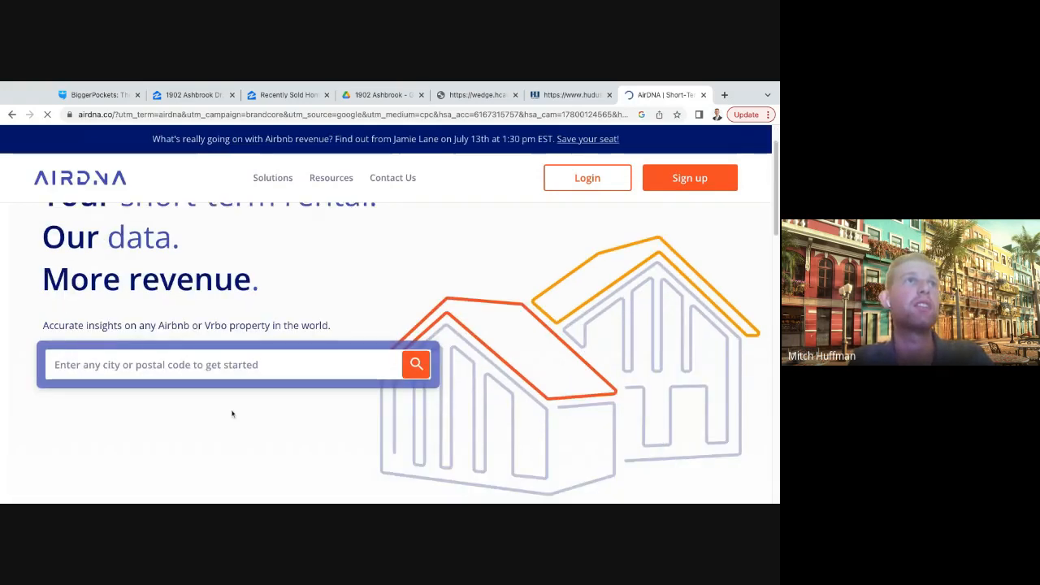
click(182, 340)
text(Cincinnati)
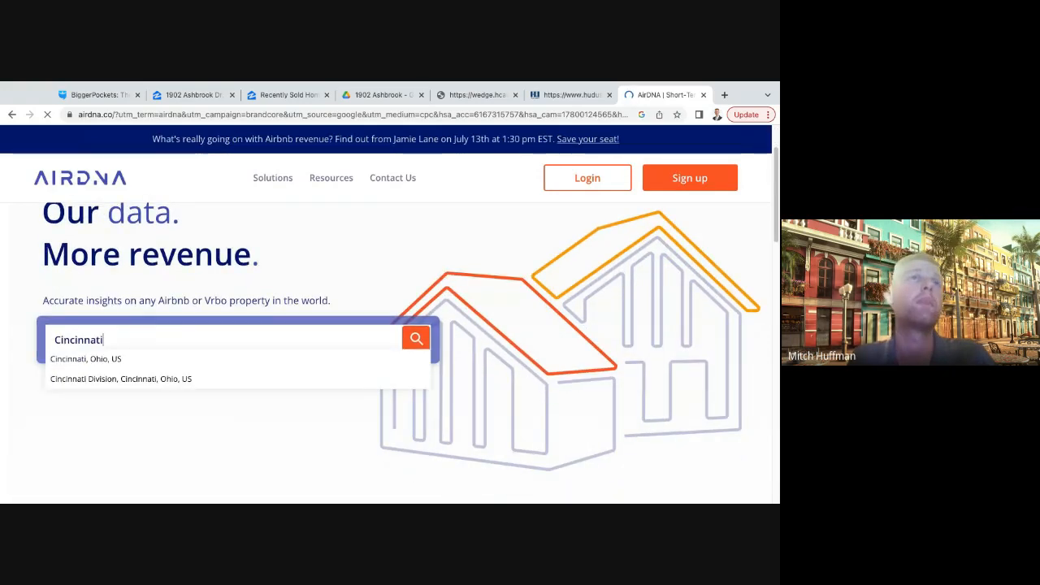
click(130, 361)
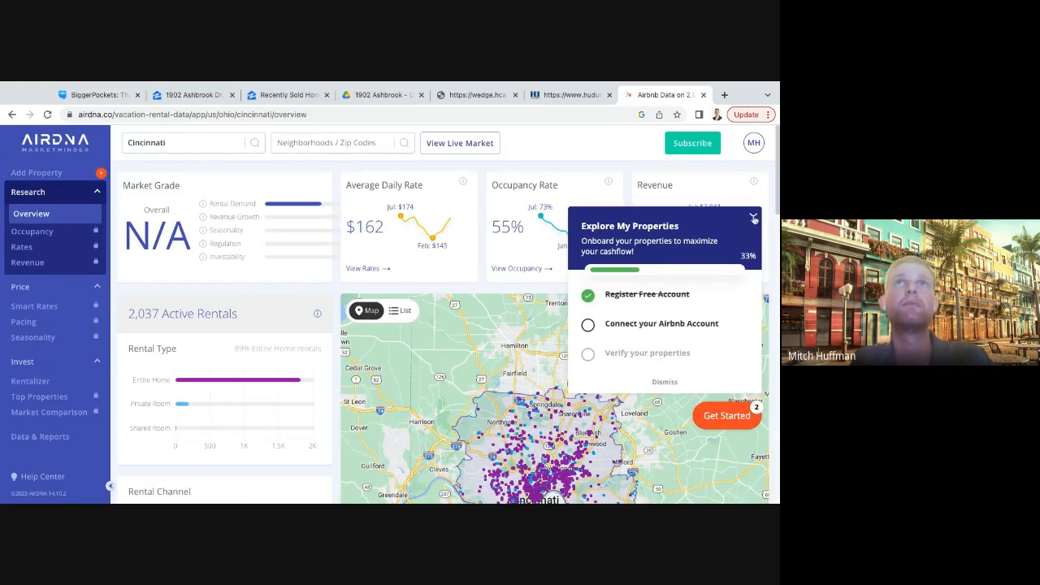
click(754, 219)
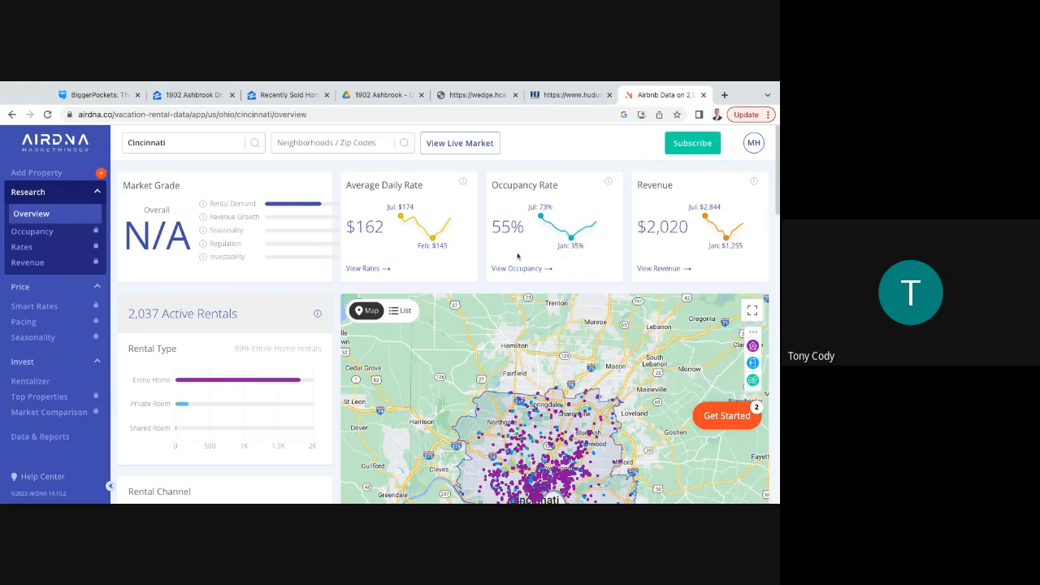
- Examine the short-term rentals on the Cincinnati map, from the whole market down to the streets around Liberty Hill and Milton Street
scroll(504, 380, up, 3)
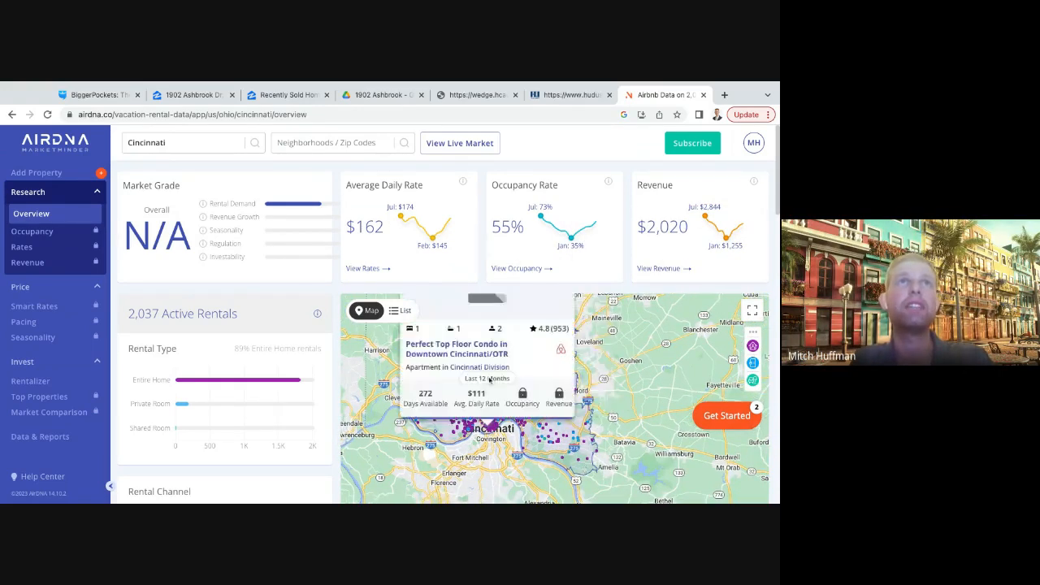
scroll(505, 437, up, 2)
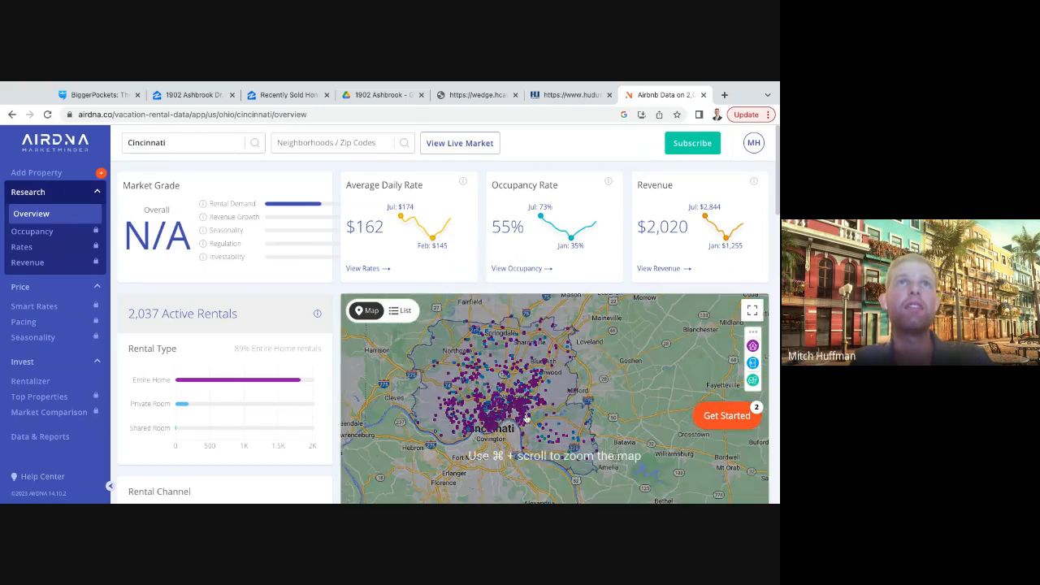
scroll(505, 438, up, 5)
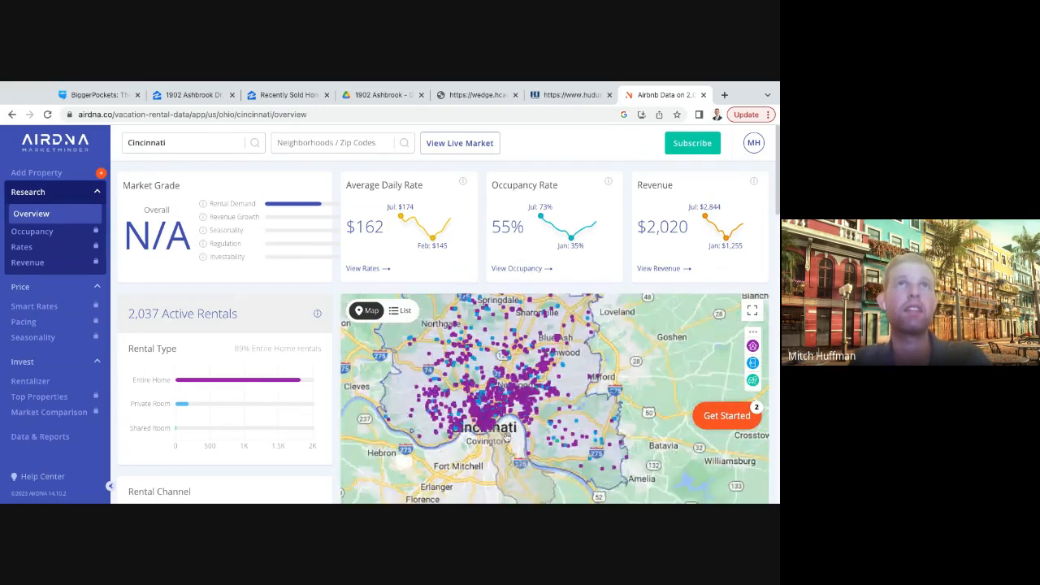
scroll(506, 431, up, 5)
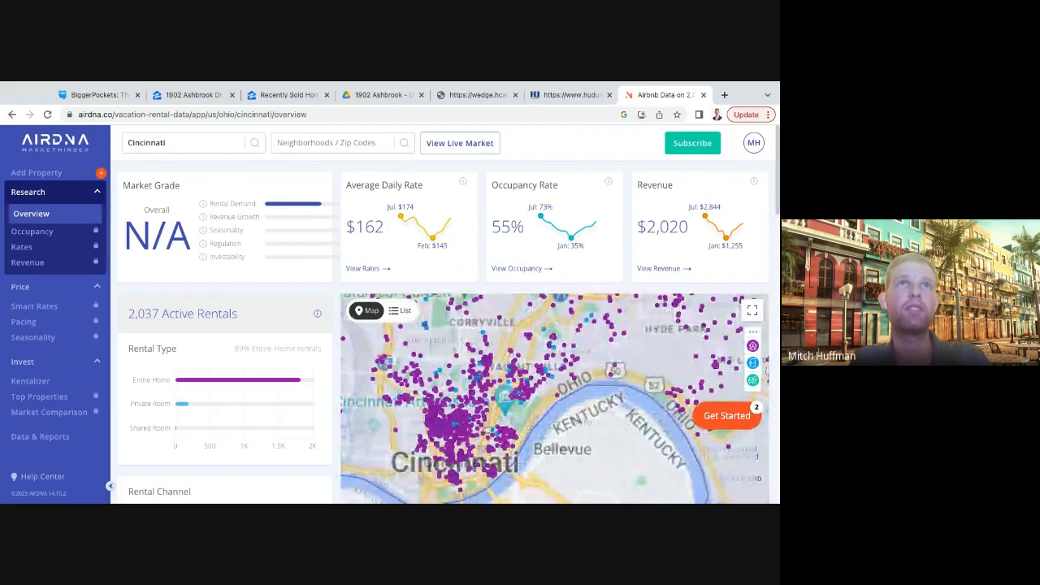
scroll(533, 399, up, 5)
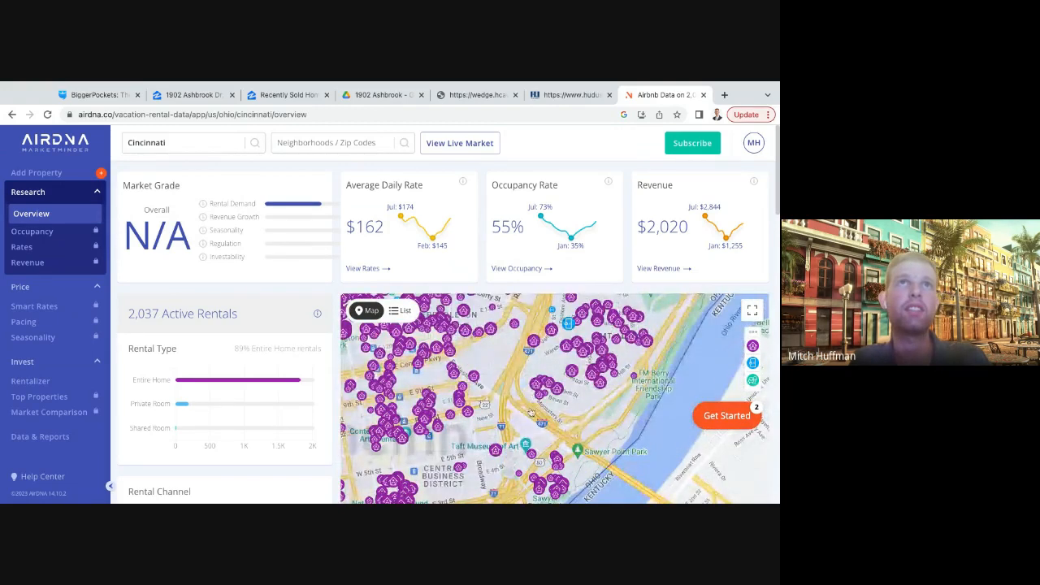
scroll(557, 400, up, 4)
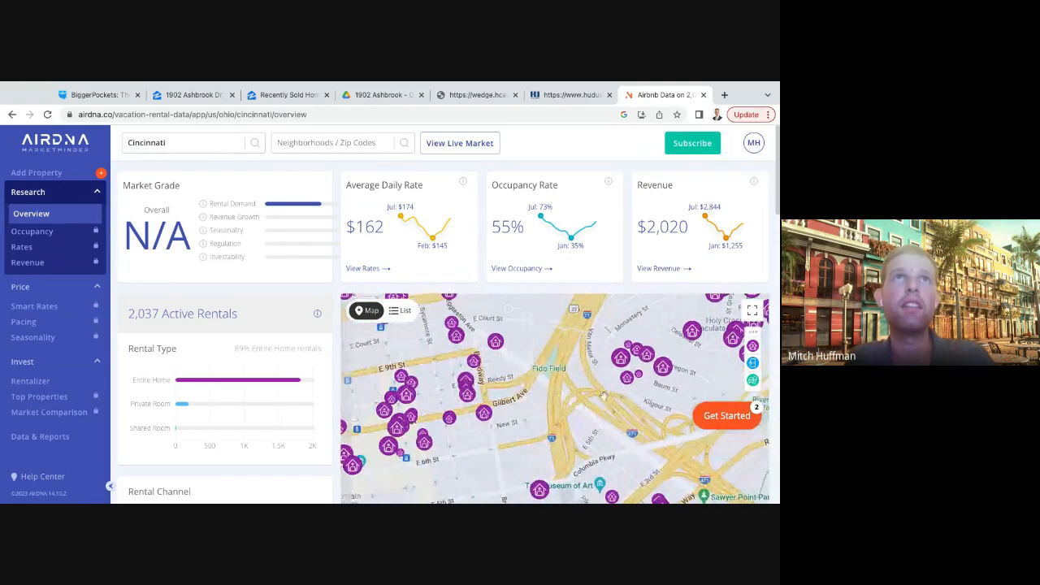
drag(549, 369, 559, 431)
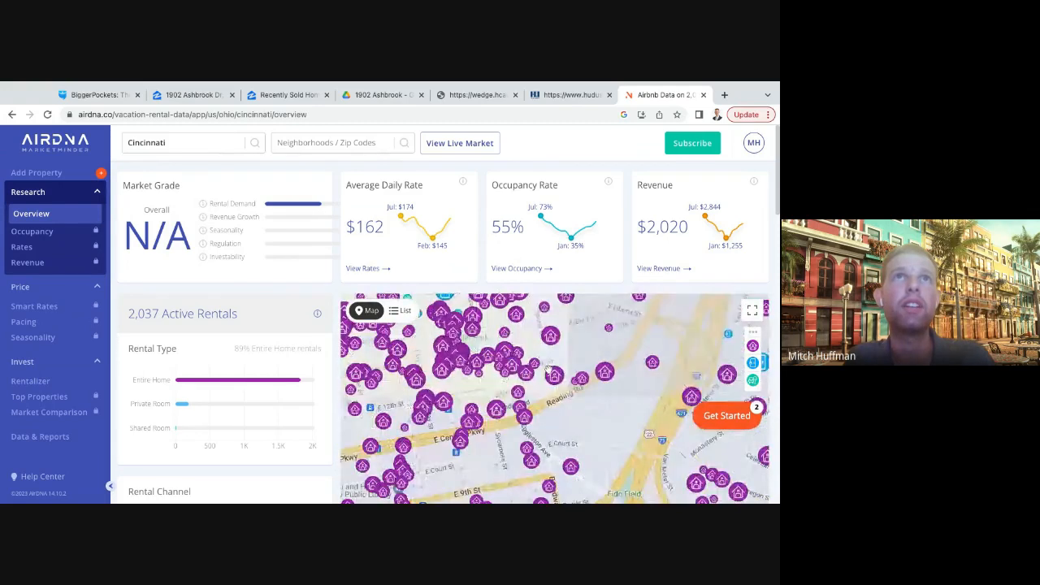
drag(572, 349, 556, 431)
scroll(566, 440, up, 5)
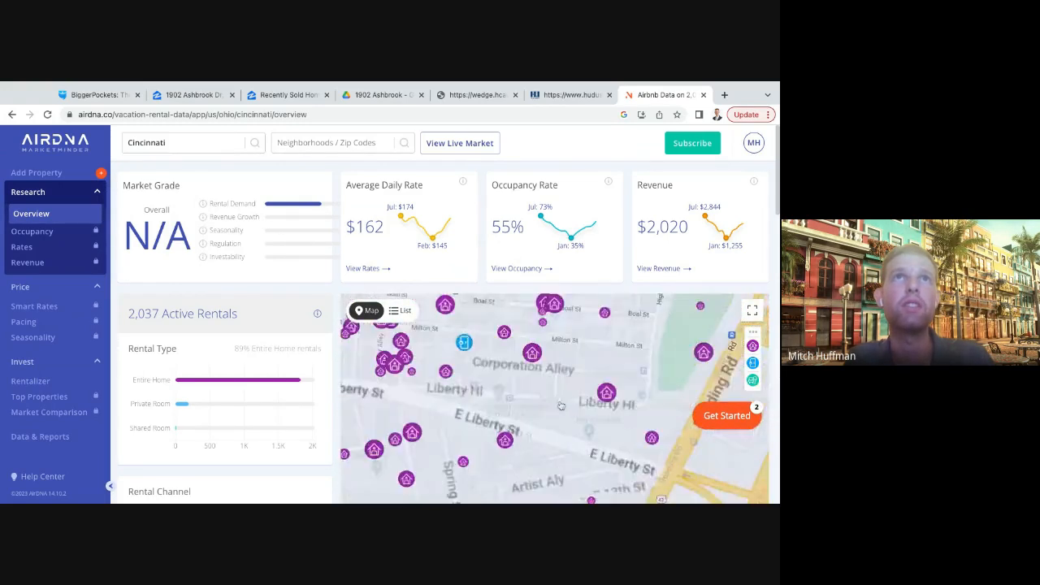
mouse_move(591, 394)
mouse_down()
mouse_move(574, 372)
mouse_move(530, 374)
mouse_move(524, 393)
mouse_move(516, 385)
mouse_up()
scroll(574, 371, up, 3)
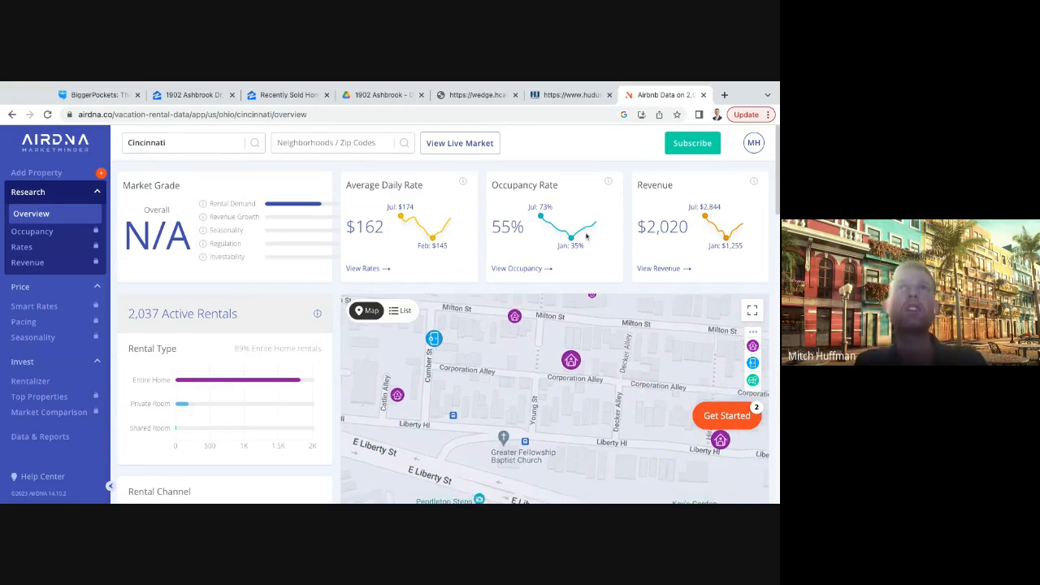
- Review the Cincinnati market's rental channel, size, amenities, ratings, activity and rental settings charts
scroll(508, 288, down, 3)
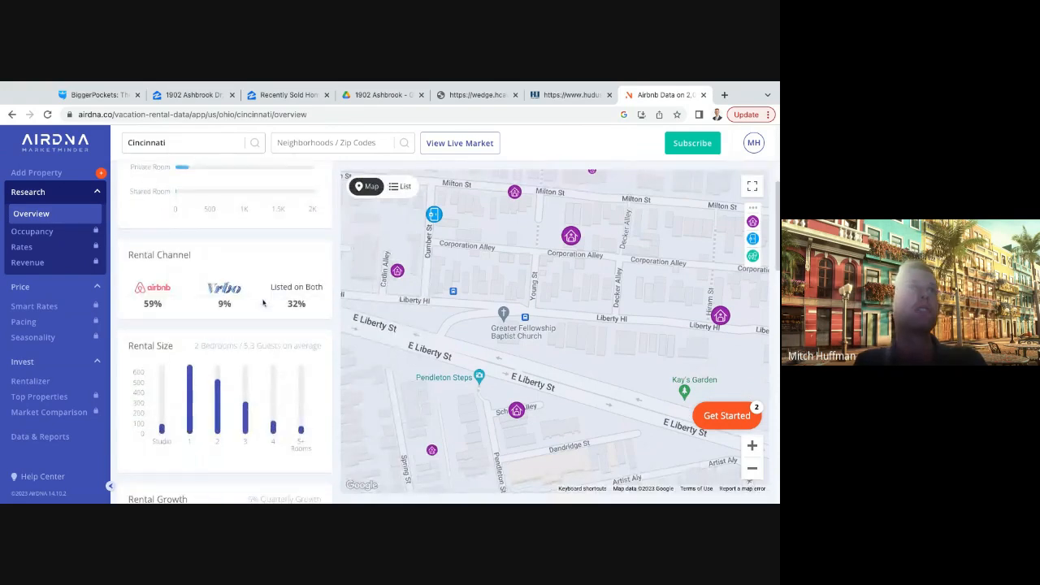
scroll(263, 303, down, 10)
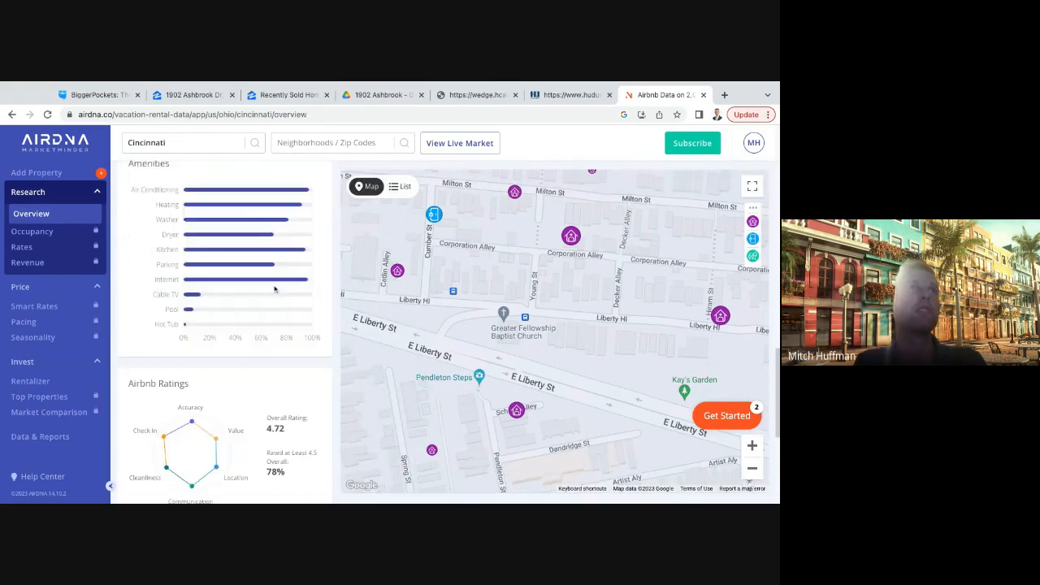
scroll(273, 288, down, 3)
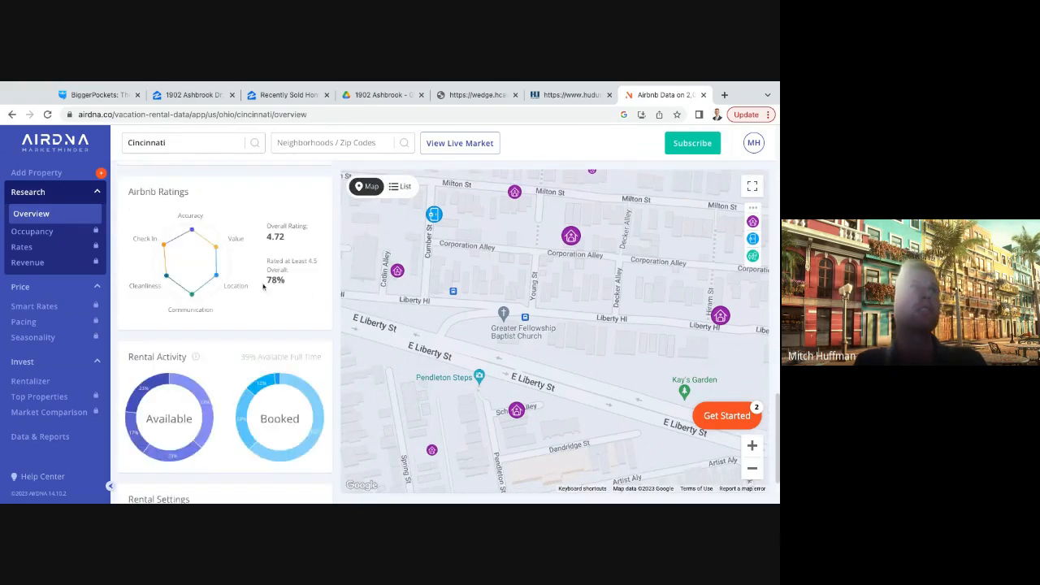
scroll(244, 309, down, 1)
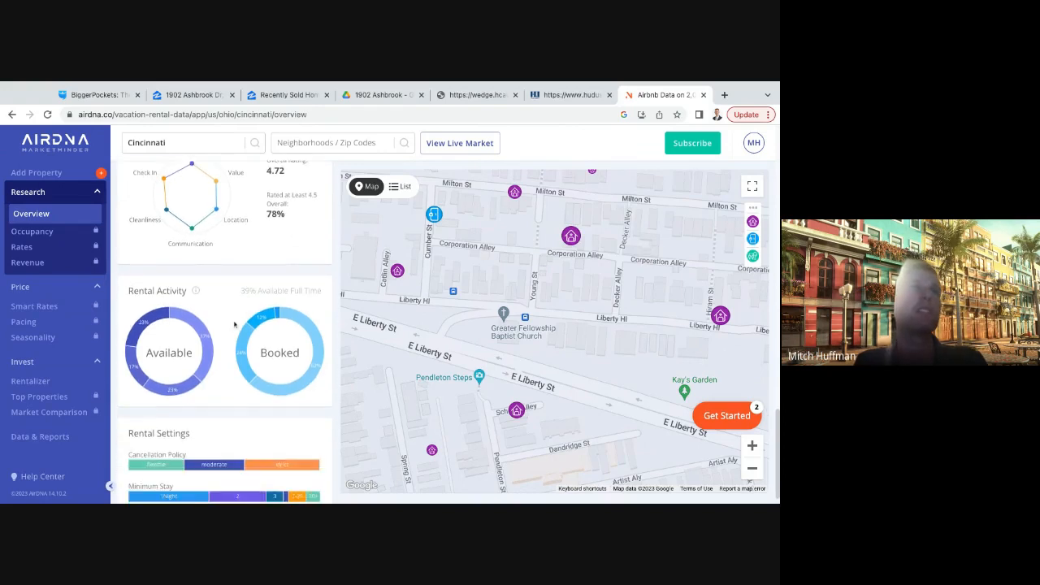
scroll(234, 325, down, 1)
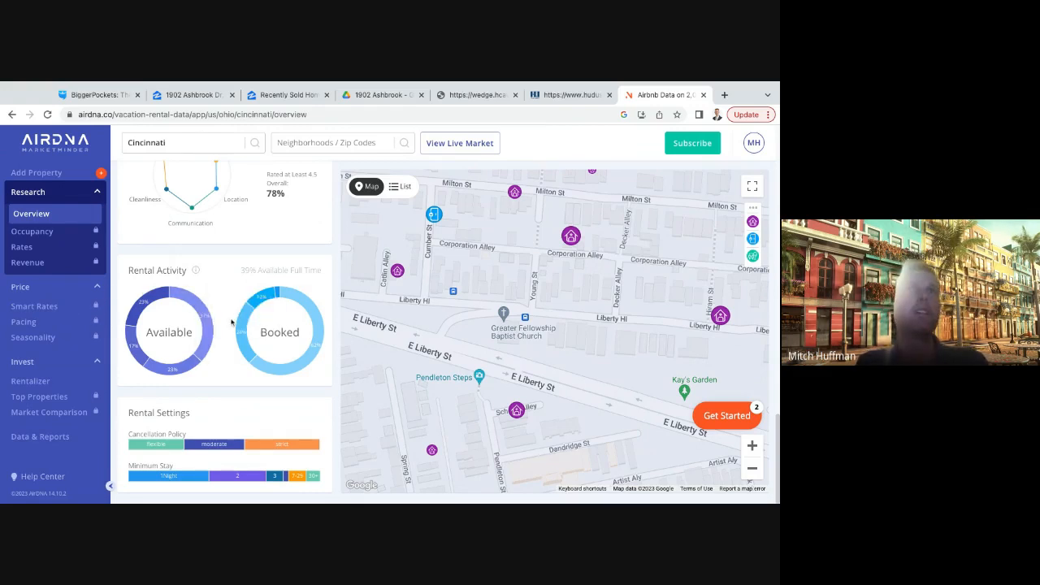
scroll(231, 323, up, 3)
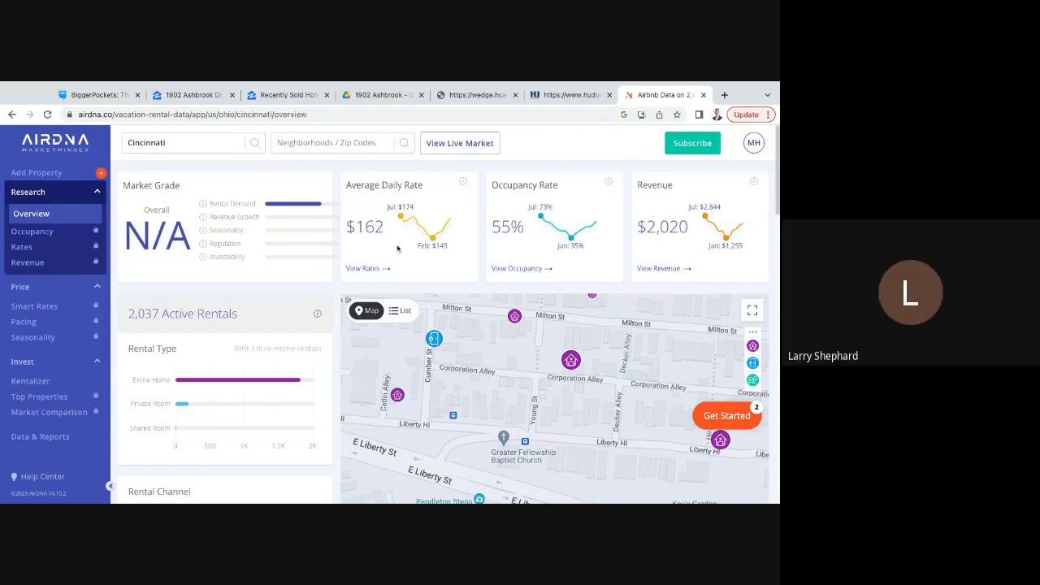
- Inspect the average daily rates of individual listings near Milton Street and Corporation Alley, including House On The Hill
scroll(512, 325, down, 1)
mouse_move(525, 393)
mouse_down()
mouse_move(517, 387)
mouse_move(533, 402)
mouse_move(513, 381)
mouse_up()
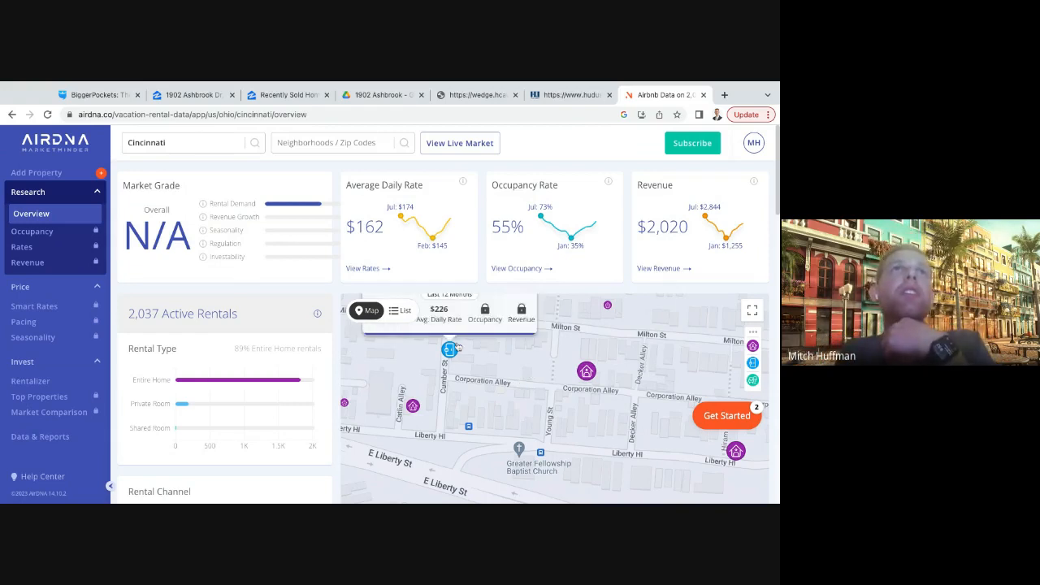
mouse_move(513, 370)
mouse_down()
mouse_move(533, 369)
mouse_move(522, 372)
mouse_up()
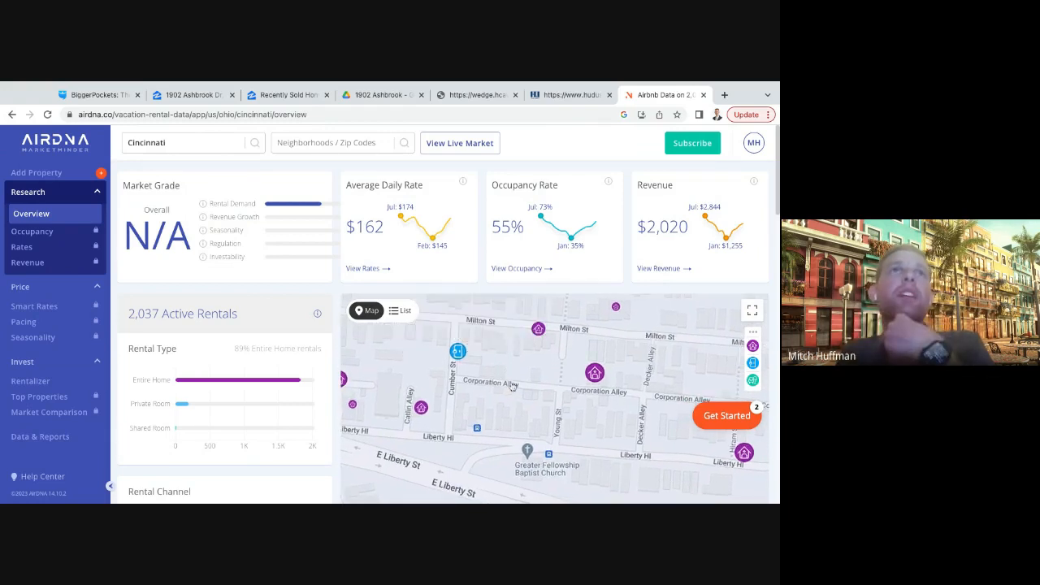
drag(512, 369, 521, 369)
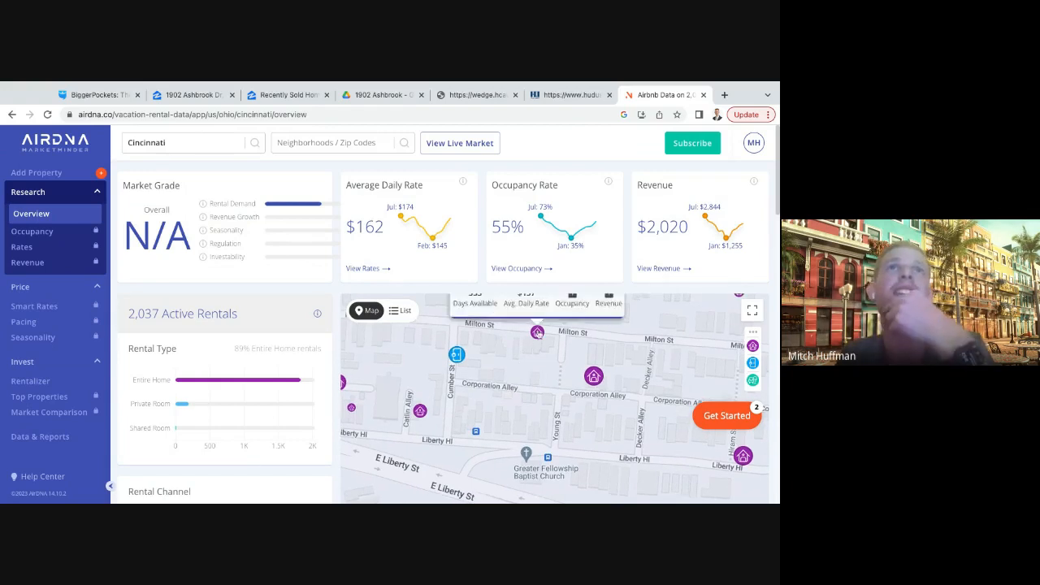
mouse_move(594, 377)
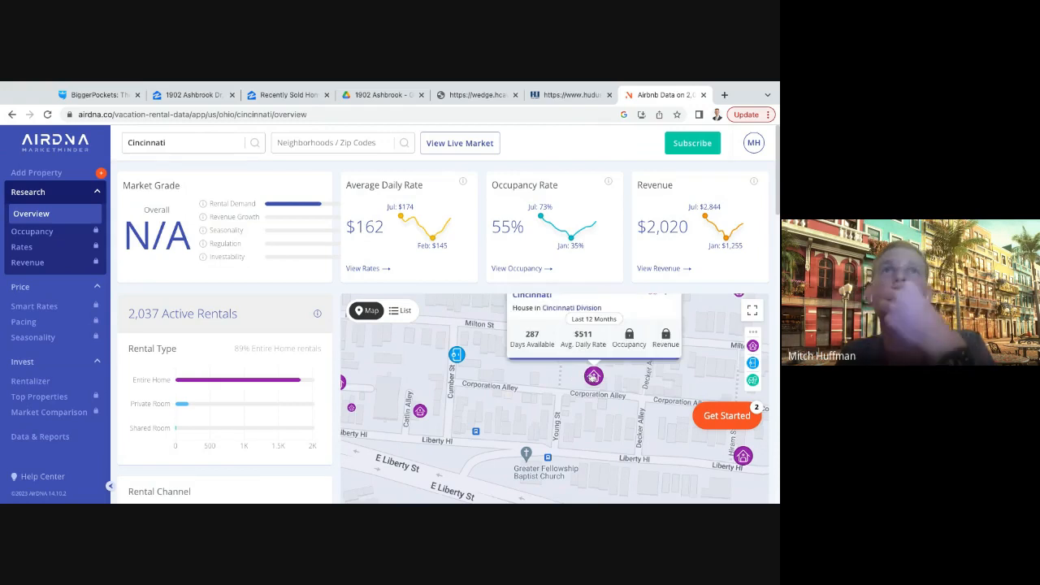
drag(594, 377, 589, 396)
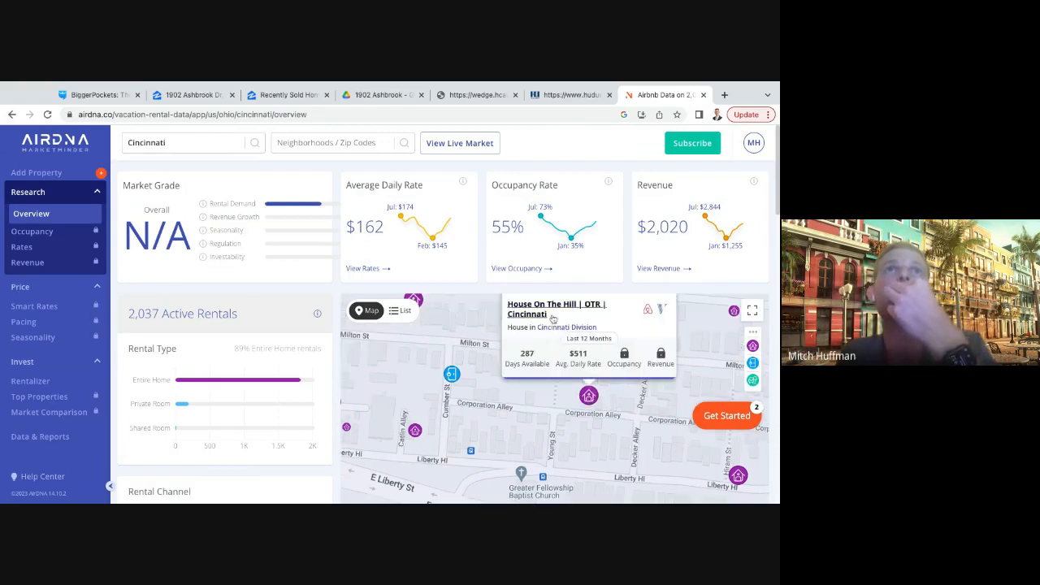
drag(568, 408, 580, 406)
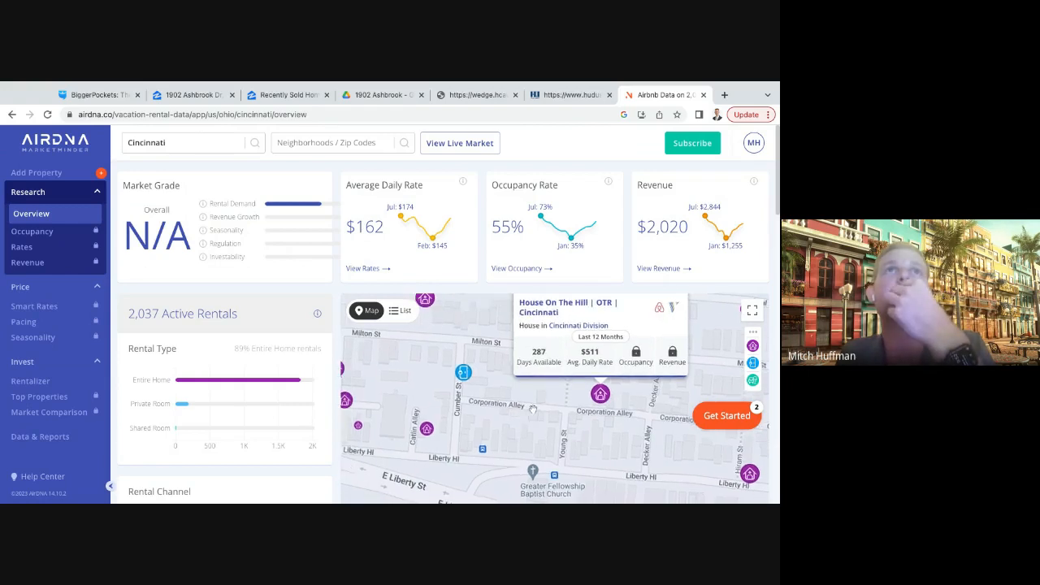
- Inspect the average daily rate and days available of the Stylish Flat w/ Parking listing near Catlin Alley
mouse_move(429, 437)
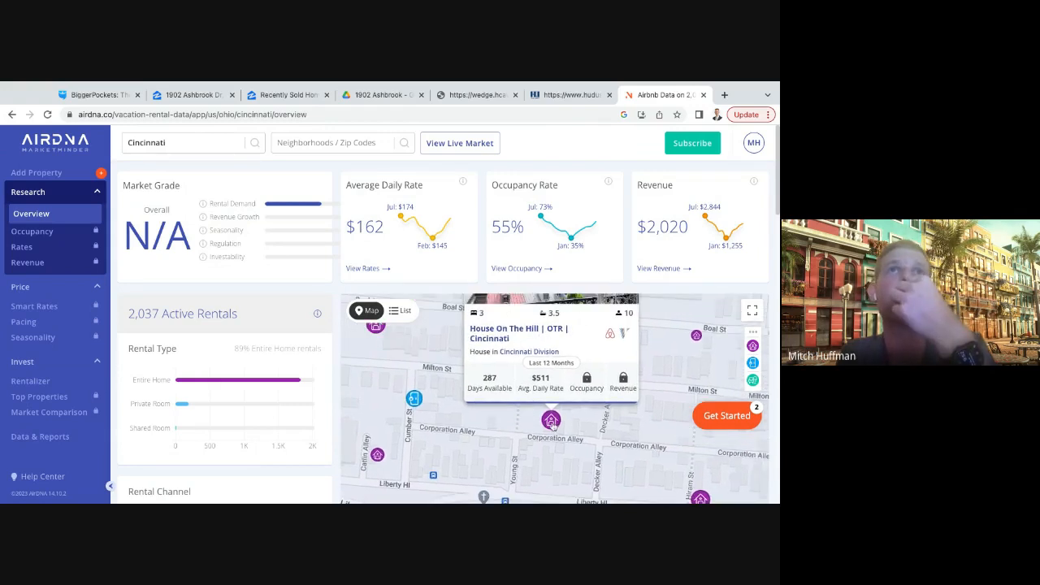
drag(492, 423, 501, 414)
mouse_move(386, 447)
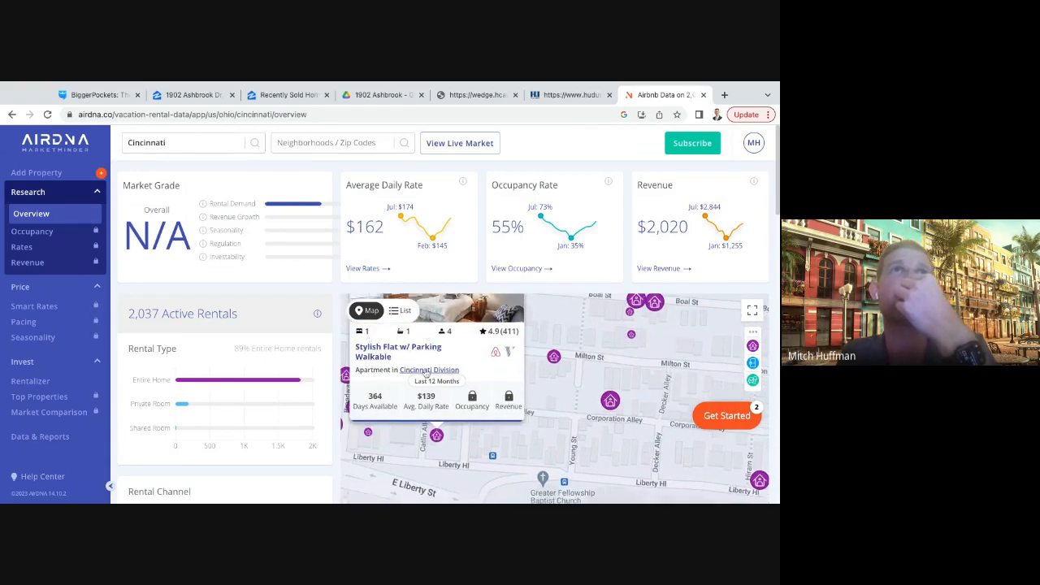
drag(416, 396, 432, 408)
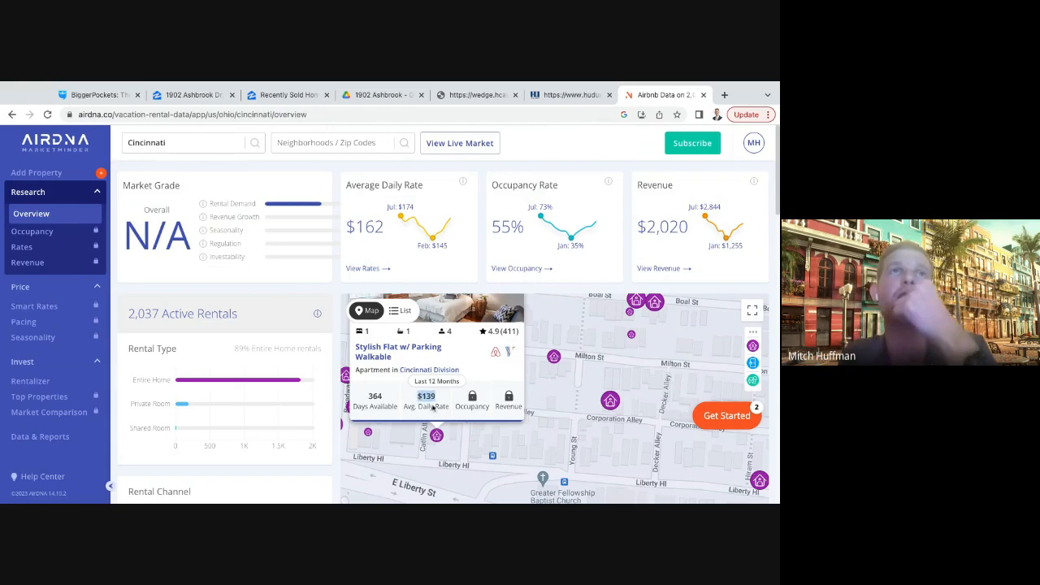
click(383, 398)
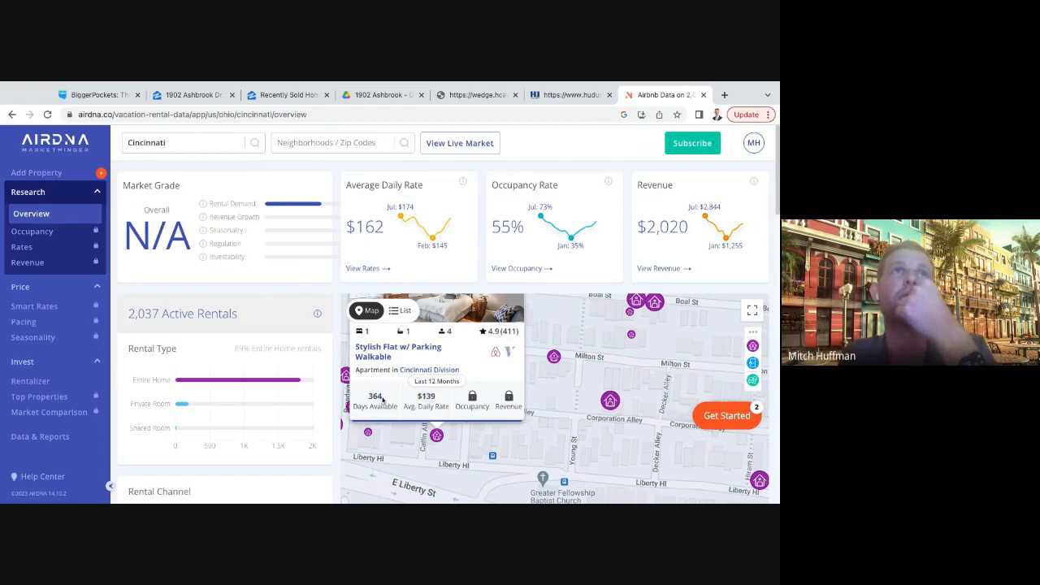
double_click(384, 399)
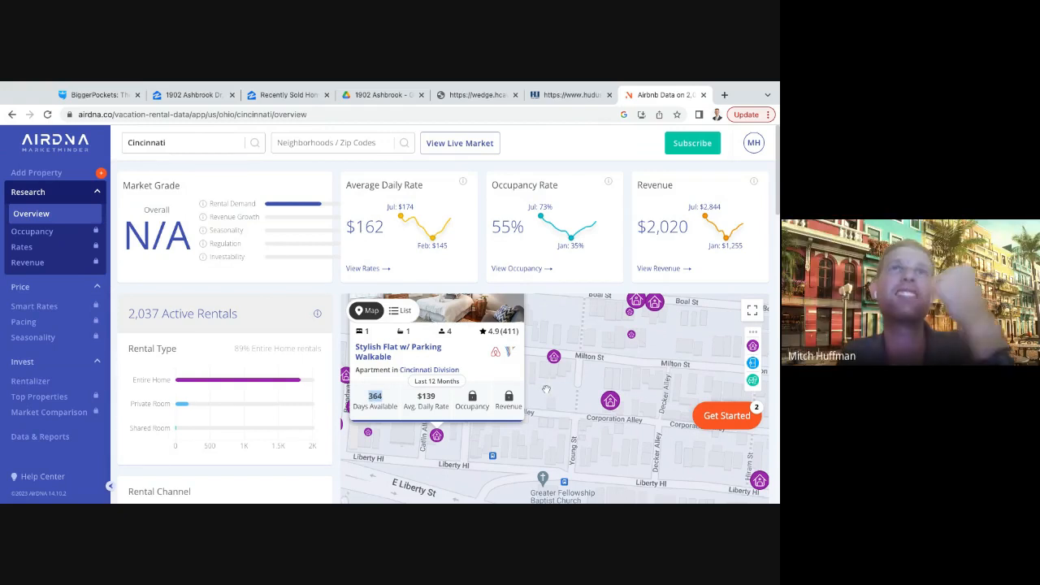
- Check the days available and average daily rate of the Downtown/OTR Home with Stunning Views listing on Milton Street
drag(543, 392, 530, 393)
mouse_move(535, 368)
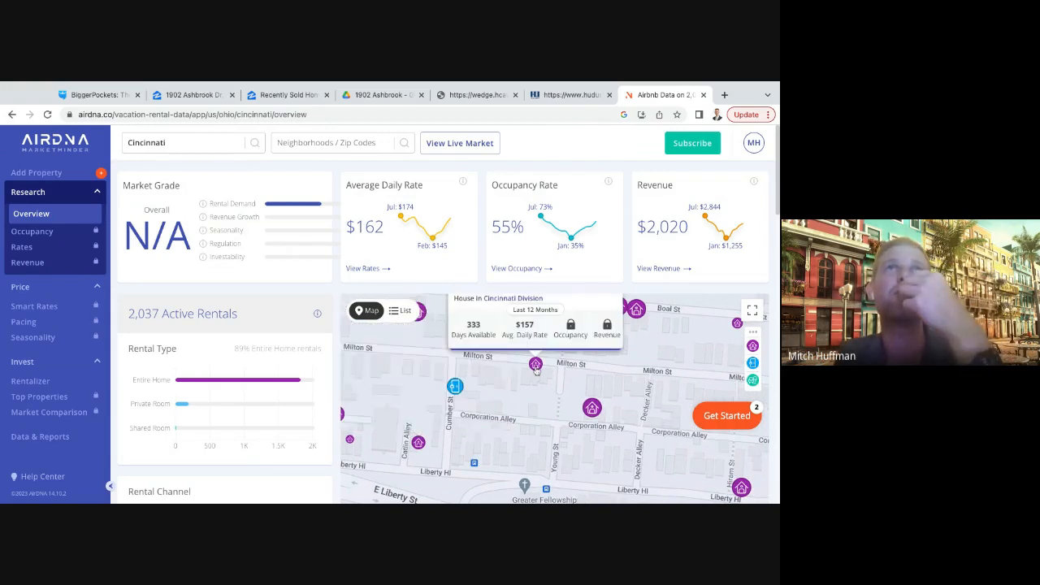
drag(466, 328, 524, 328)
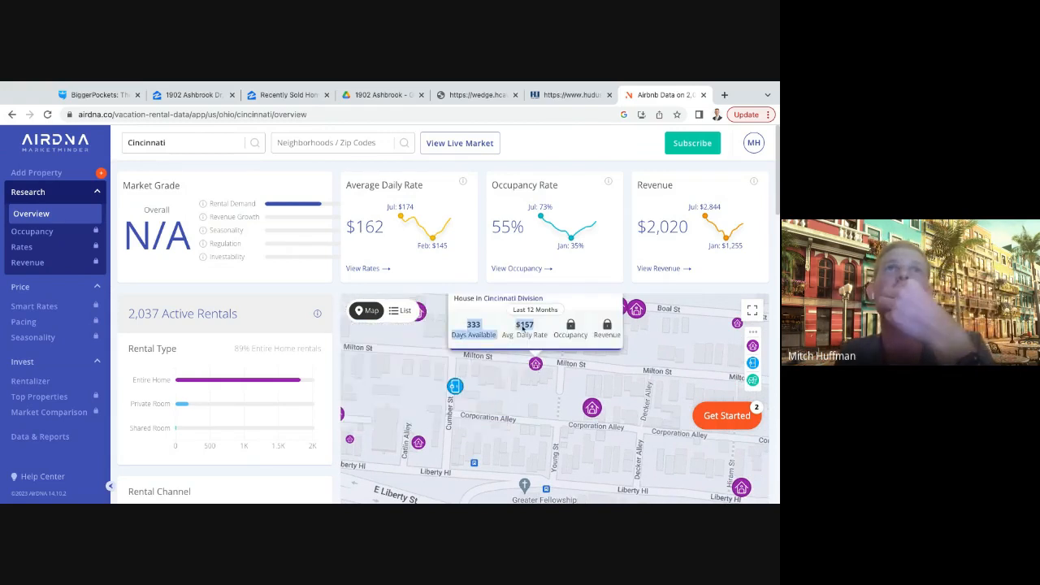
drag(544, 378, 534, 393)
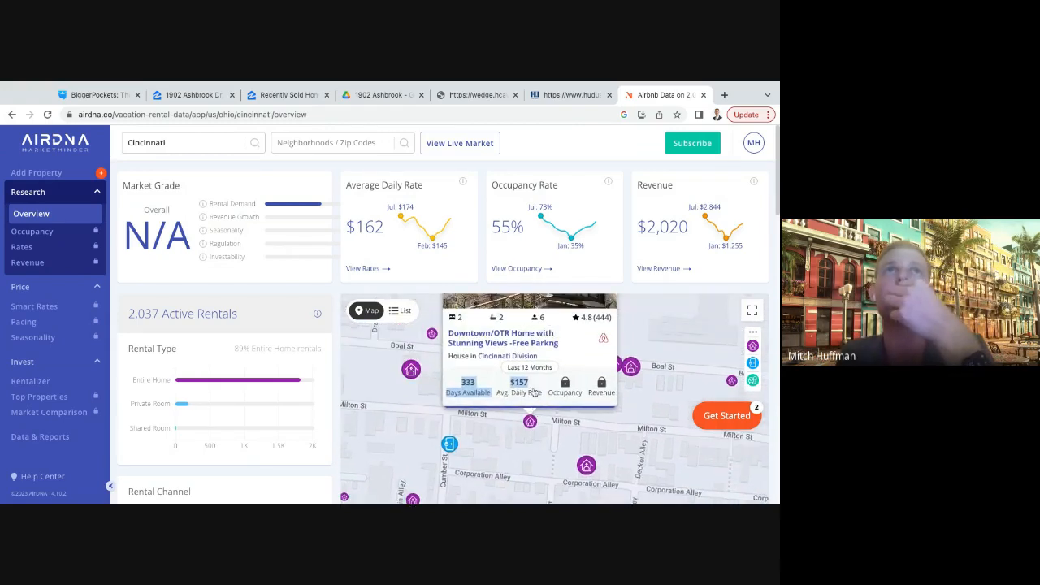
drag(518, 460, 521, 366)
mouse_move(436, 382)
- Look at the Liberty Hill Cityscape condominium listing and the surrounding streets on the Cincinnati rental map
click(535, 386)
mouse_move(727, 451)
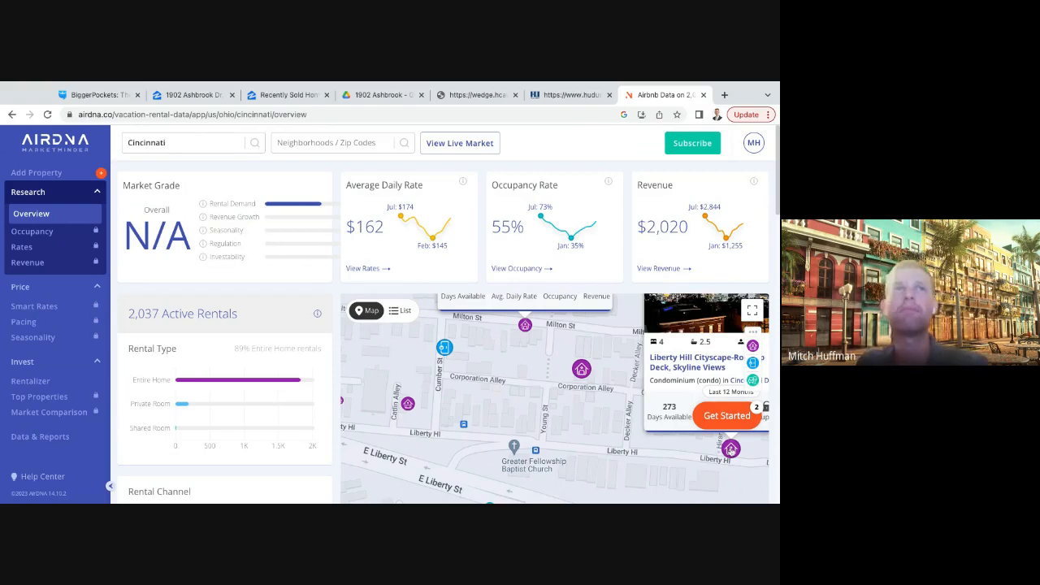
scroll(528, 410, down, 1)
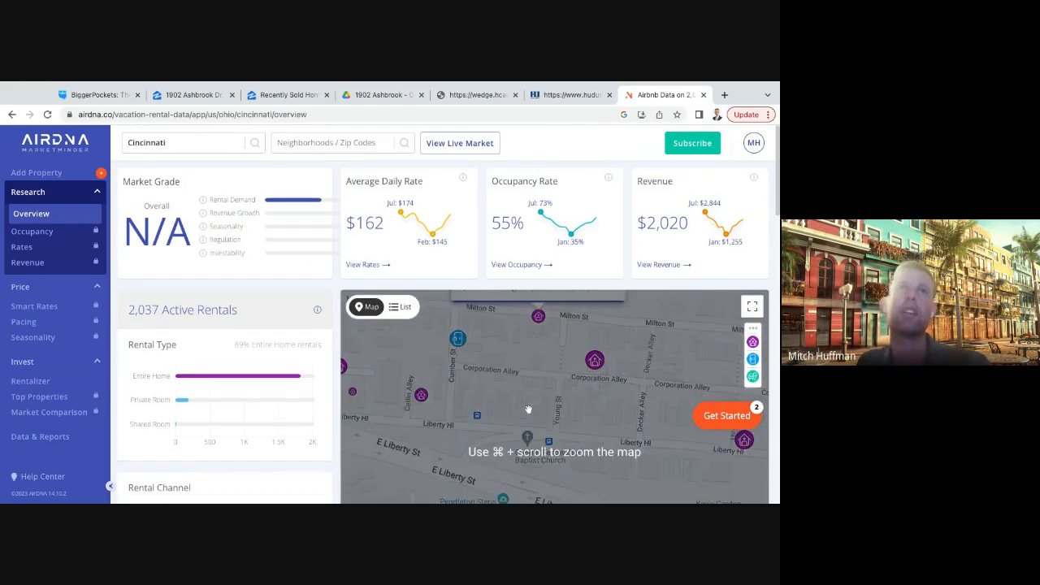
scroll(528, 409, up, 1)
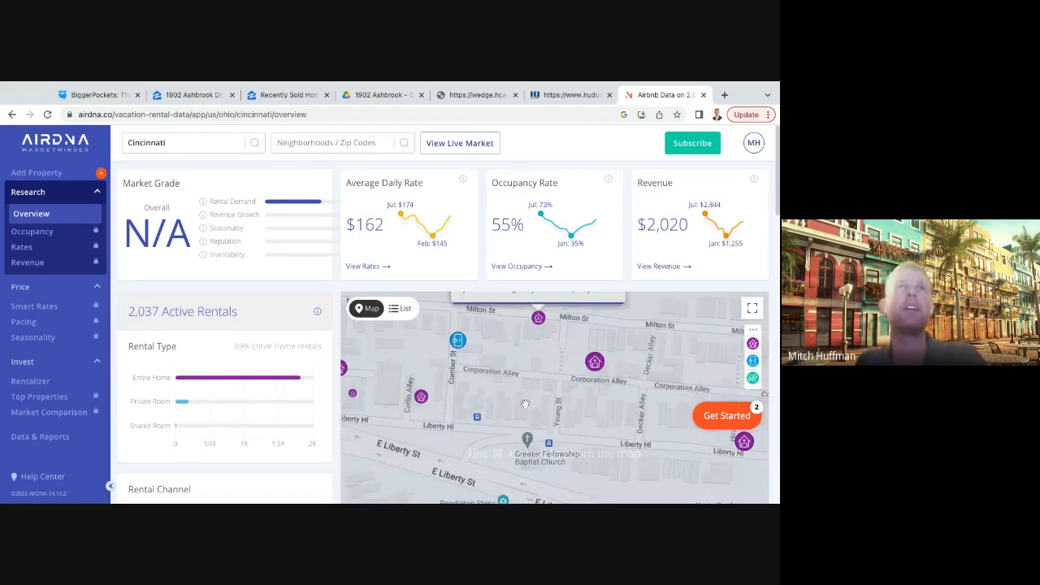
- Switch to the BiggerPockets BRRRR report and go through its expenses, from repairs, electricity and garbage to P&I, miscellaneous and CapEx
click(196, 102)
click(96, 95)
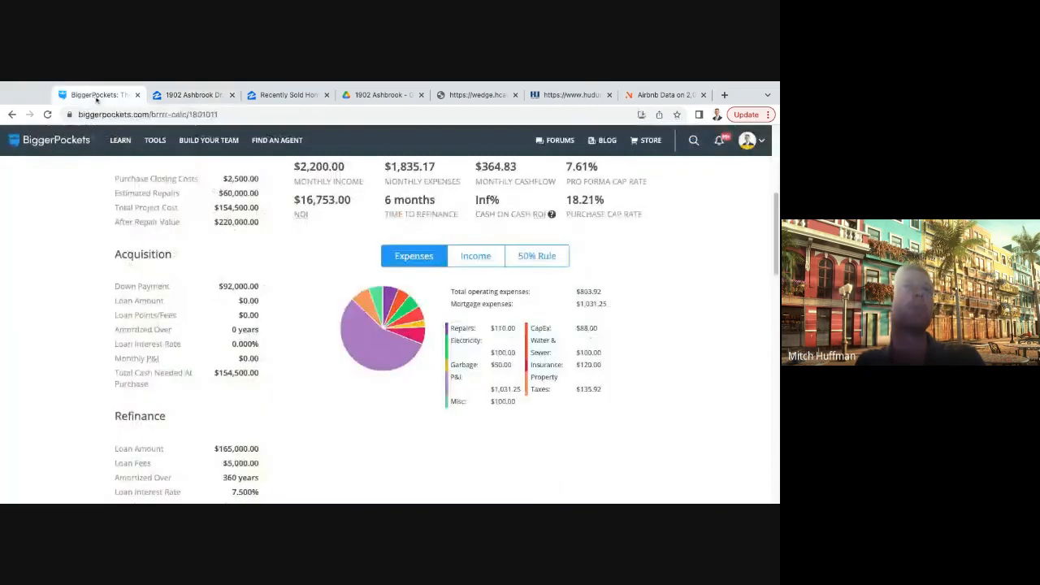
drag(486, 328, 512, 329)
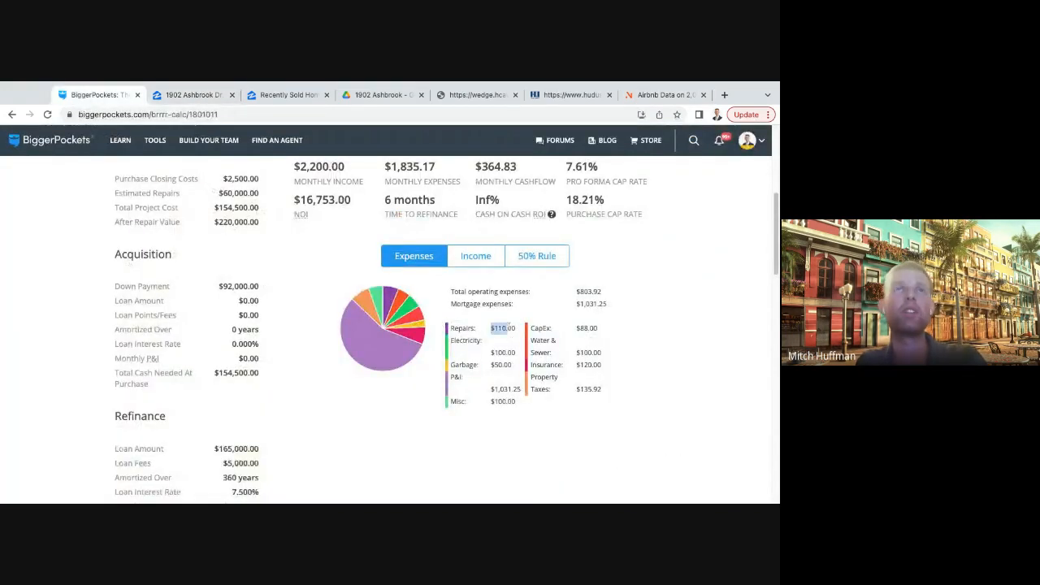
double_click(490, 354)
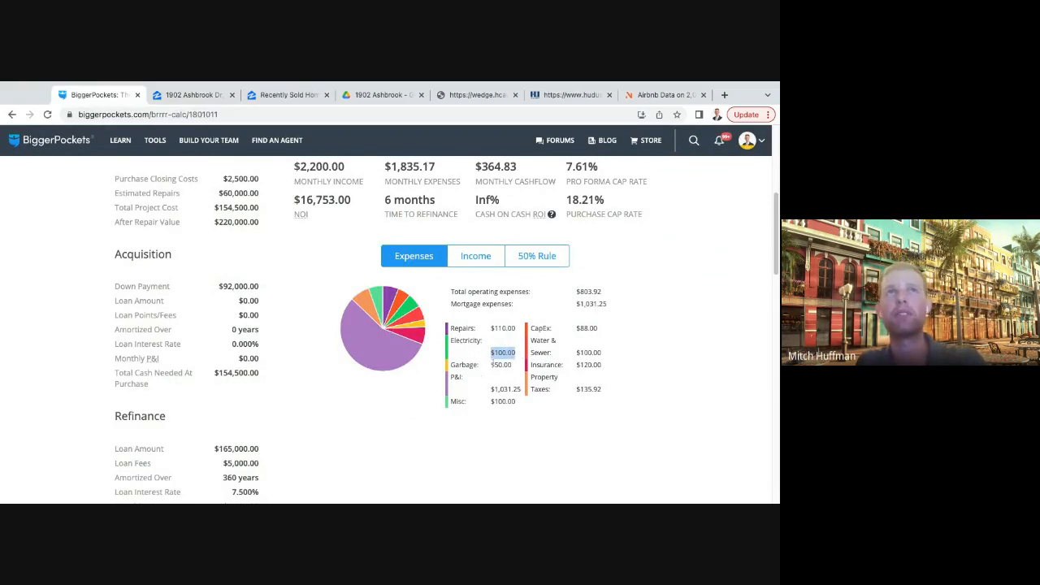
triple_click(489, 368)
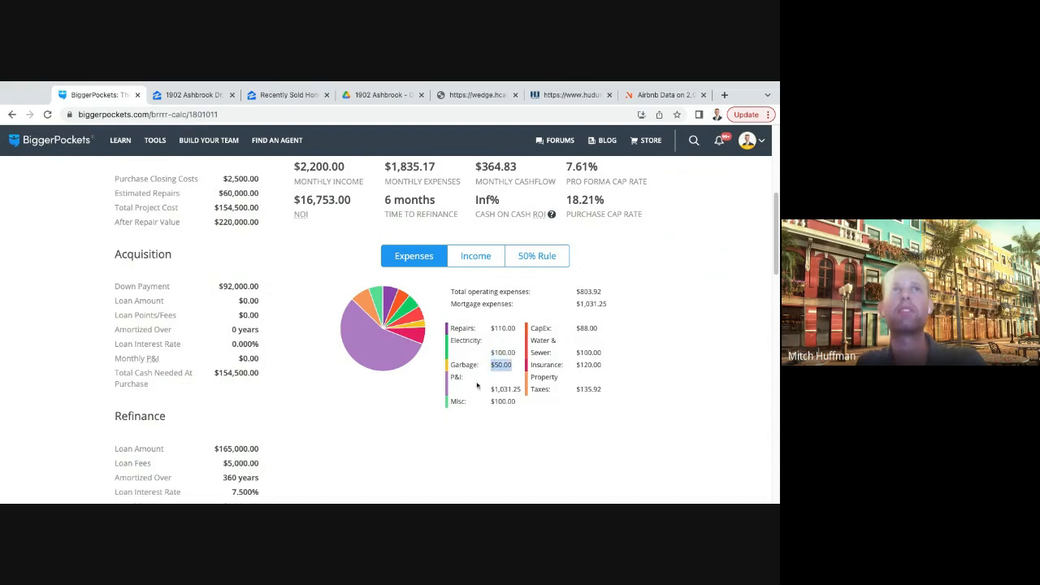
drag(489, 391, 538, 393)
click(530, 416)
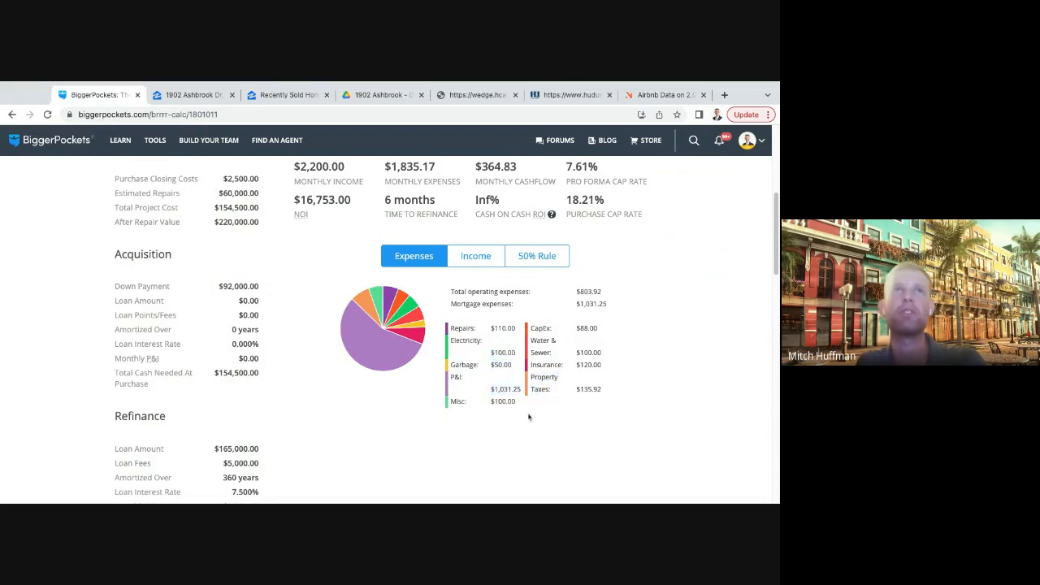
triple_click(488, 405)
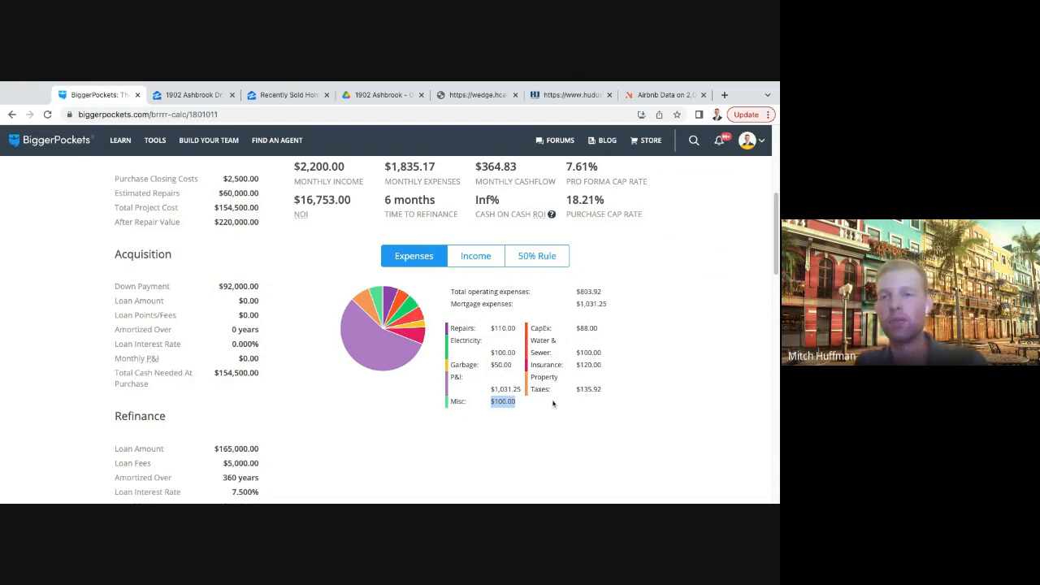
click(582, 406)
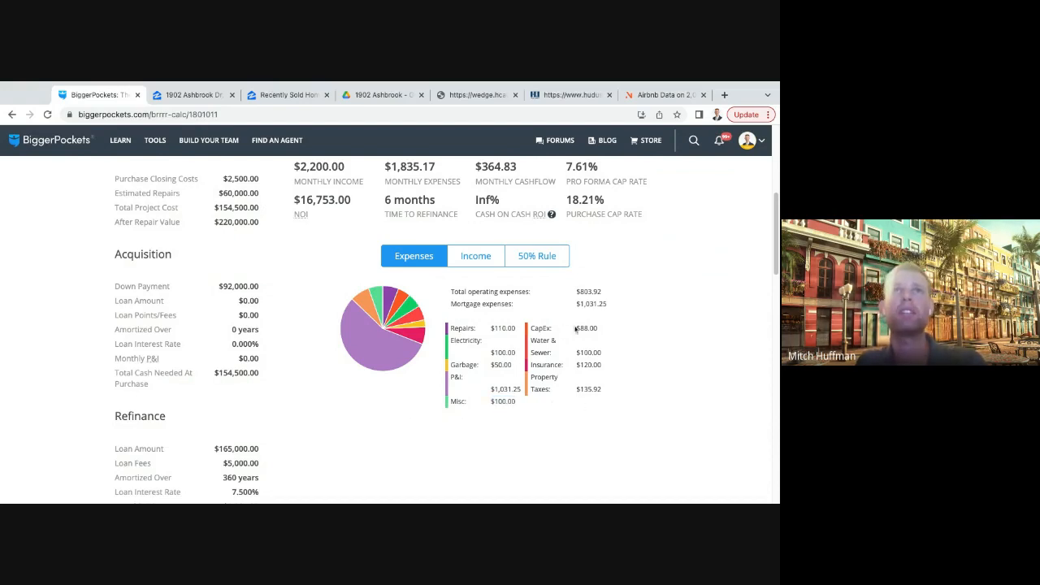
mouse_move(576, 329)
mouse_down()
mouse_move(625, 333)
mouse_move(573, 332)
mouse_up()
click(620, 334)
click(611, 338)
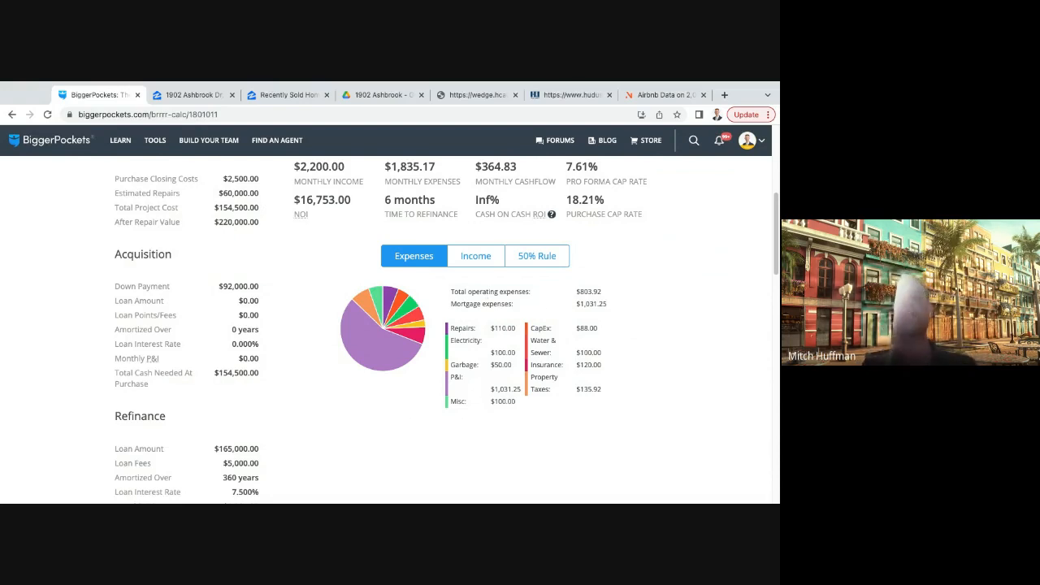
- Examine the monthly income among the refinance figures of the Corporation Alley BRRRR report
scroll(641, 349, up, 1)
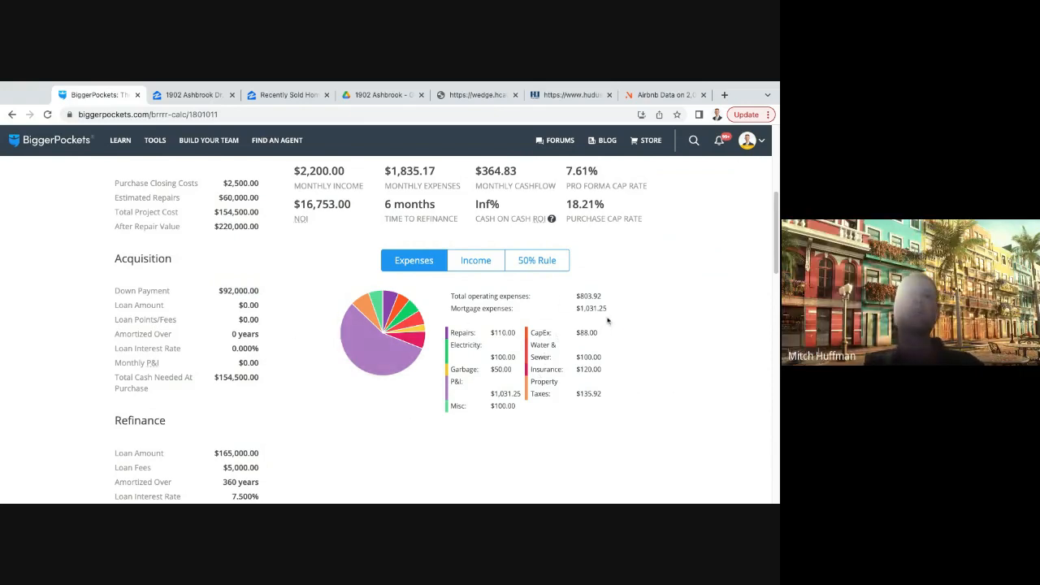
scroll(621, 349, up, 3)
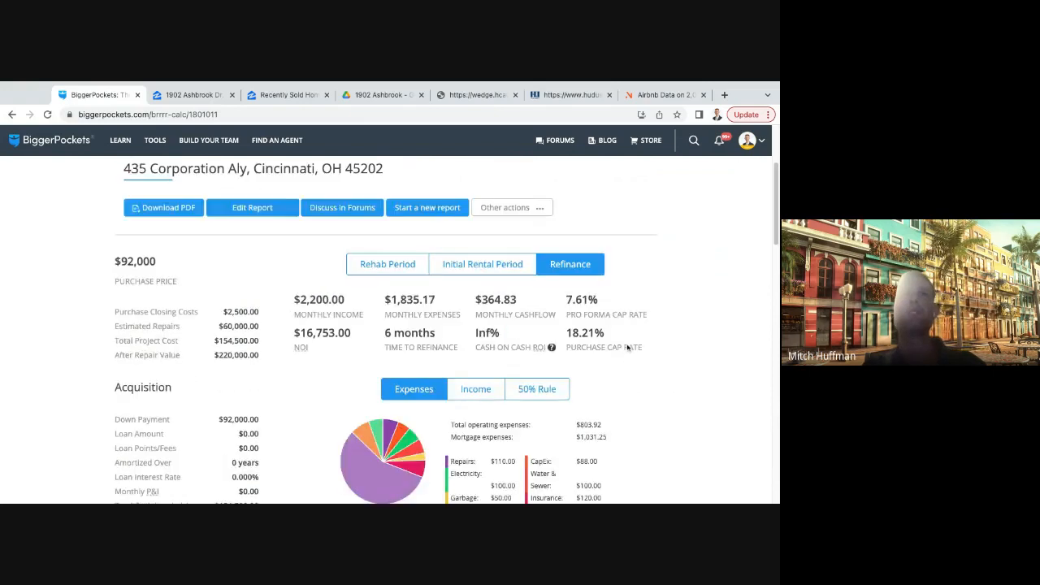
scroll(627, 347, down, 2)
scroll(628, 350, down, 1)
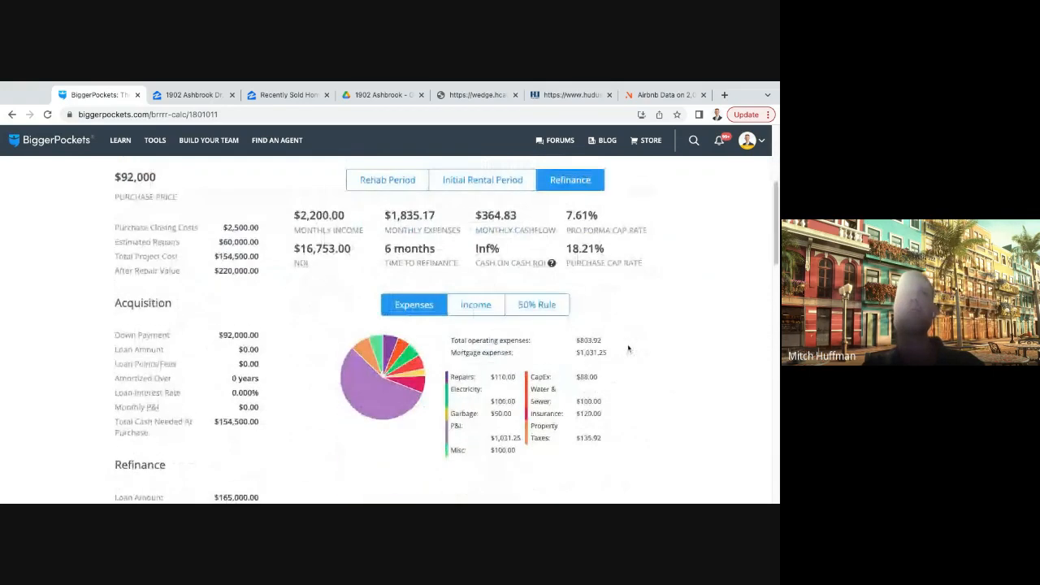
drag(294, 223, 345, 223)
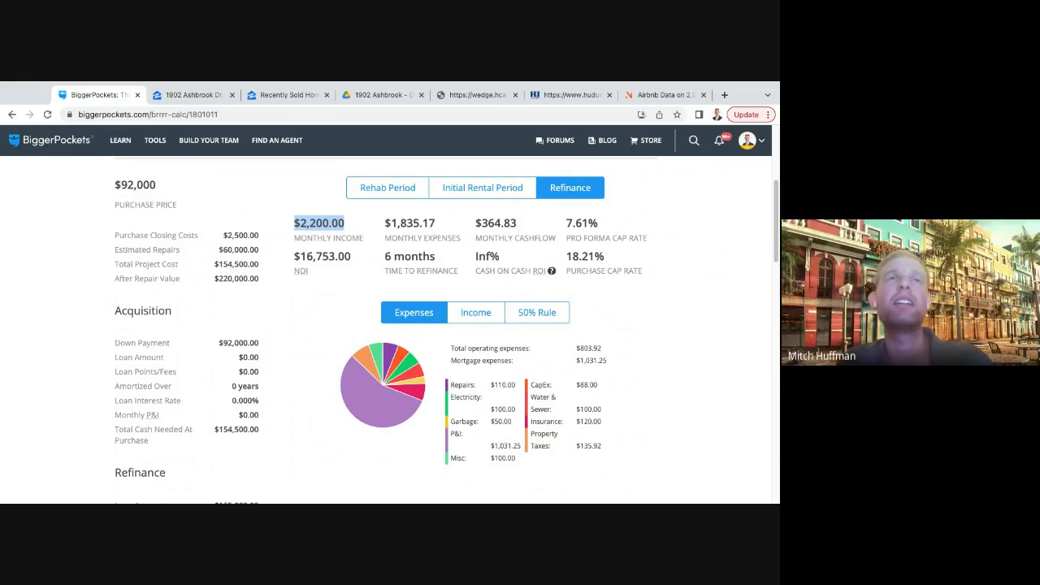
click(639, 295)
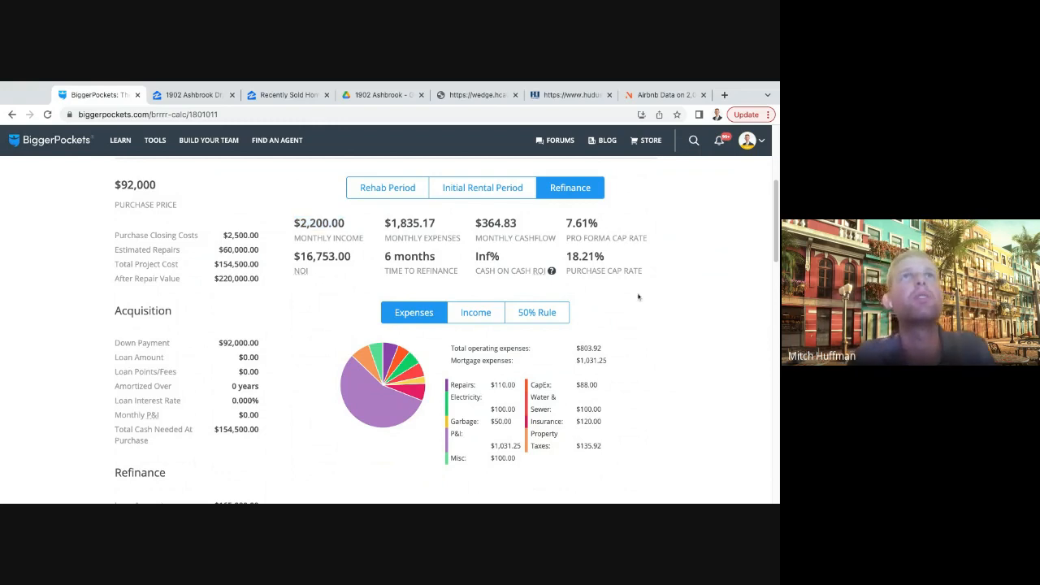
- Review the BRRRR results for the Corporation Alley property, covering purchase and project costs, refinance returns and the expense breakdown
scroll(655, 307, up, 1)
scroll(659, 309, up, 5)
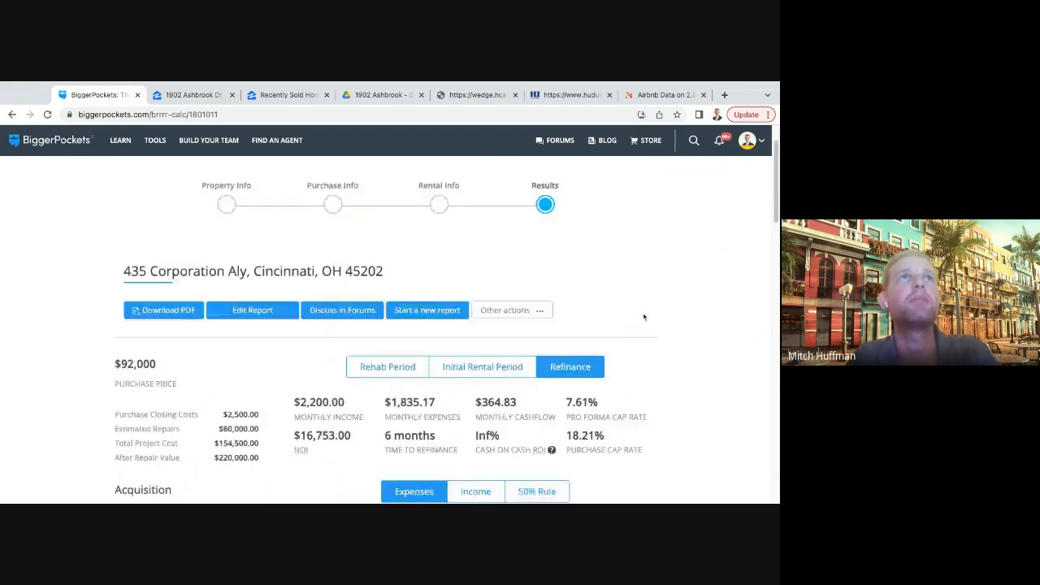
scroll(698, 314, down, 4)
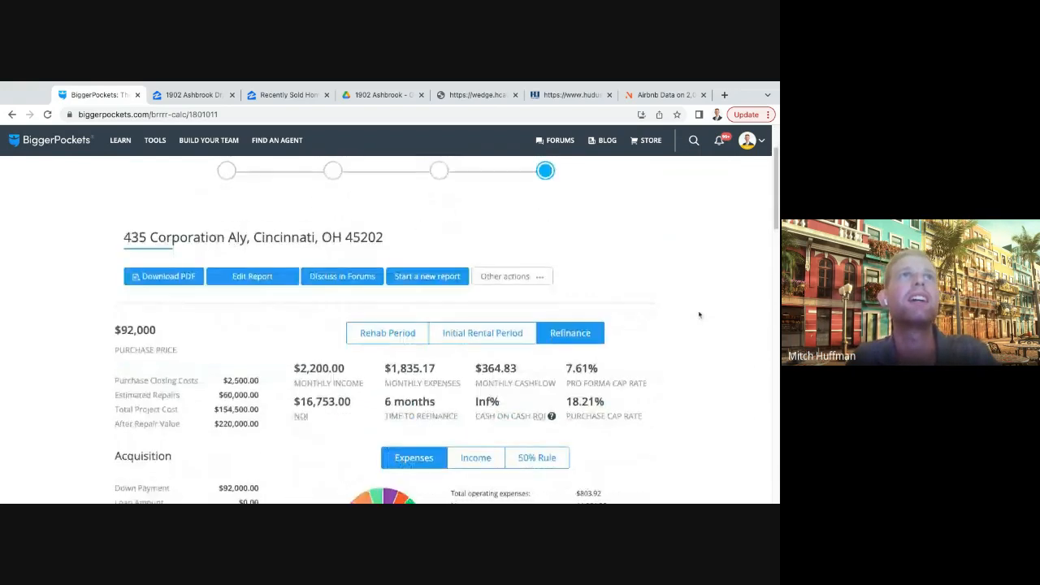
scroll(718, 363, down, 3)
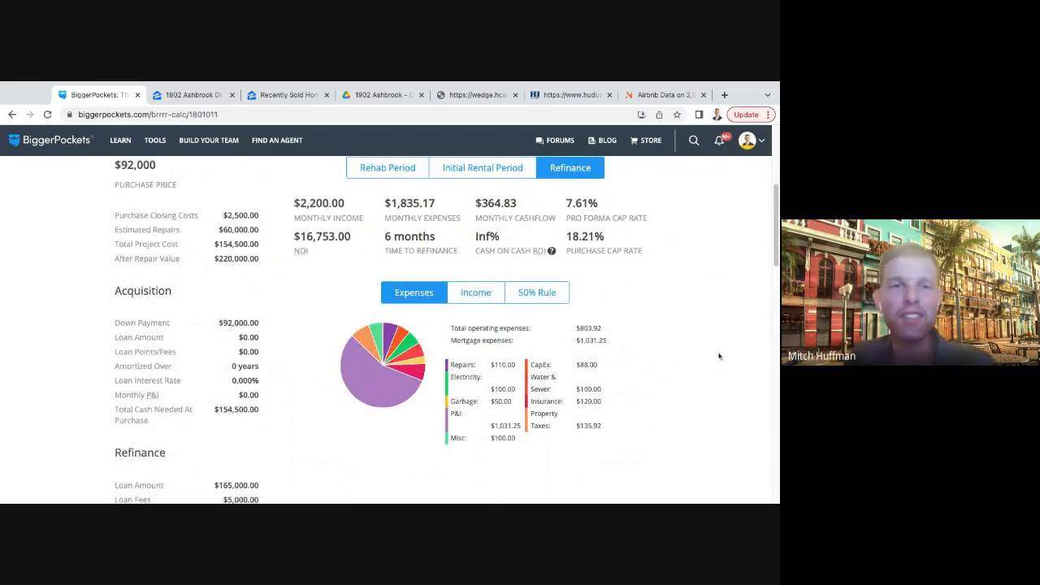
scroll(719, 355, up, 1)
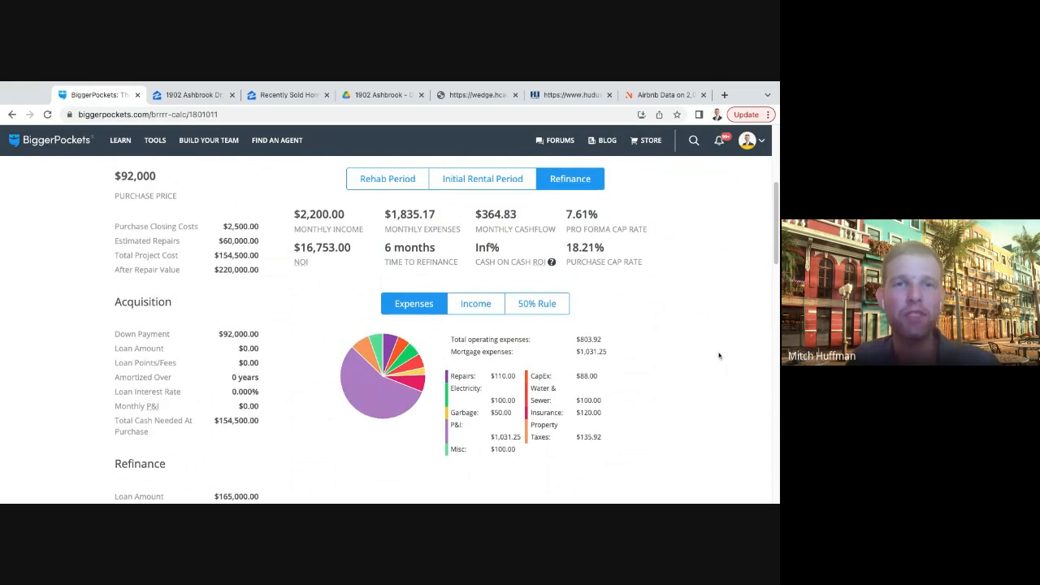
scroll(718, 356, up, 1)
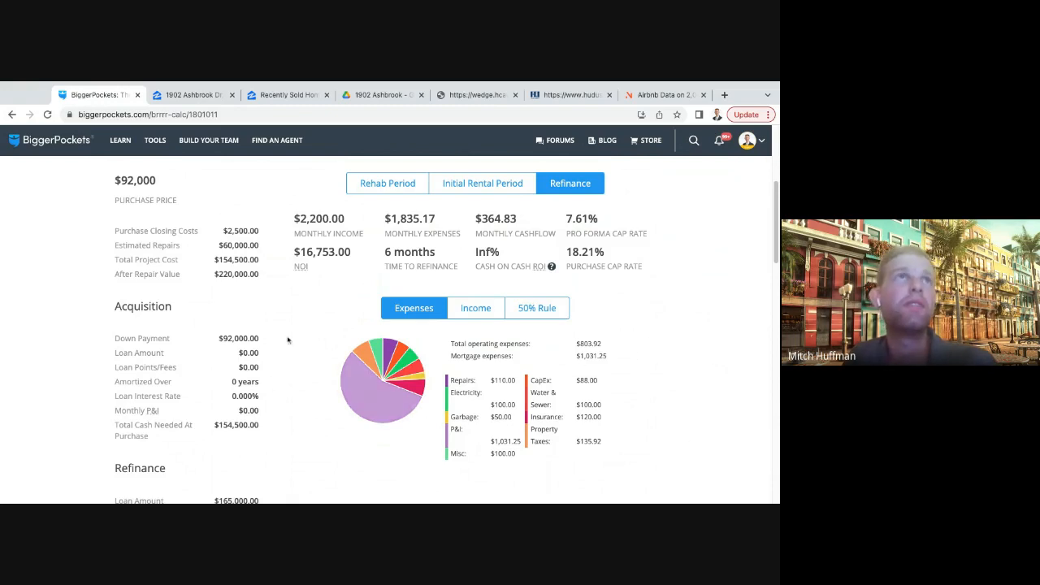
scroll(292, 335, up, 4)
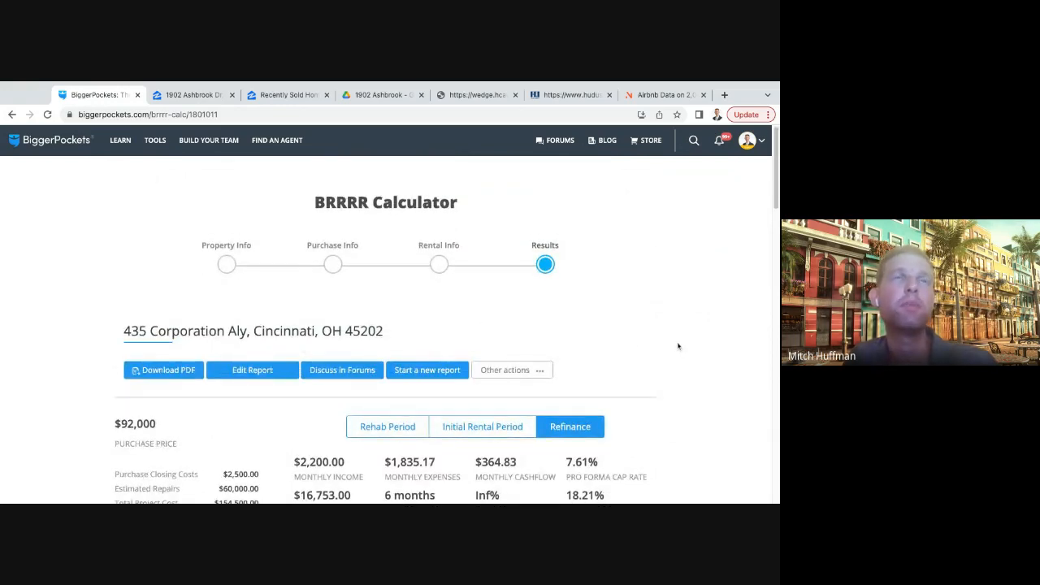
scroll(654, 348, down, 3)
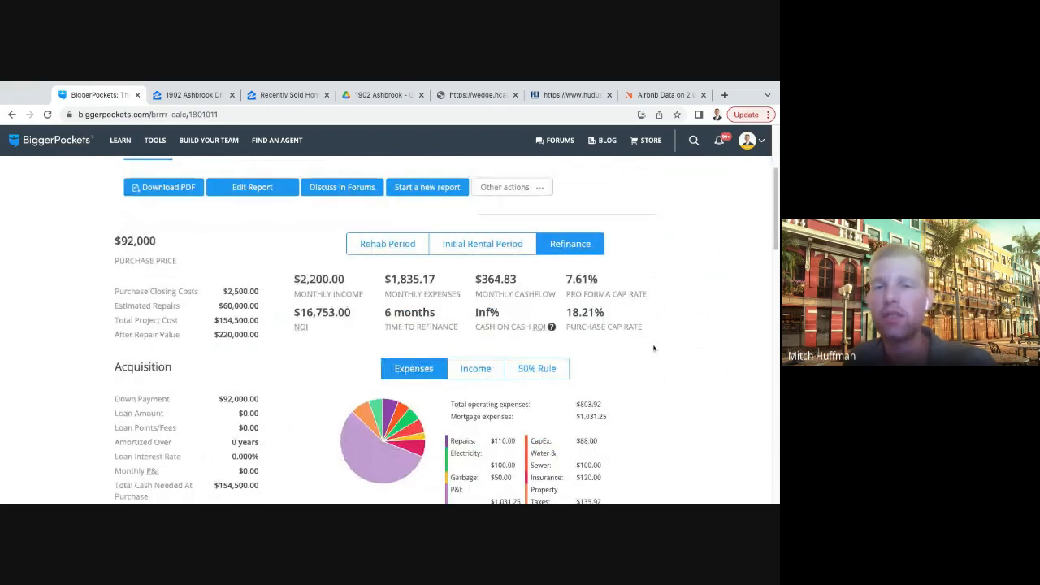
scroll(653, 348, up, 1)
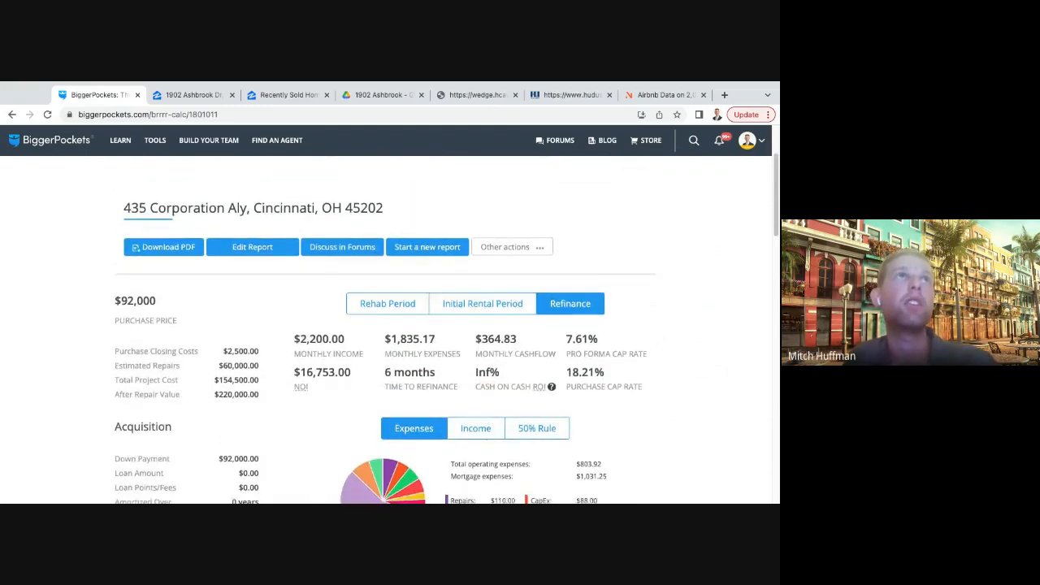
scroll(385, 353, down, 1)
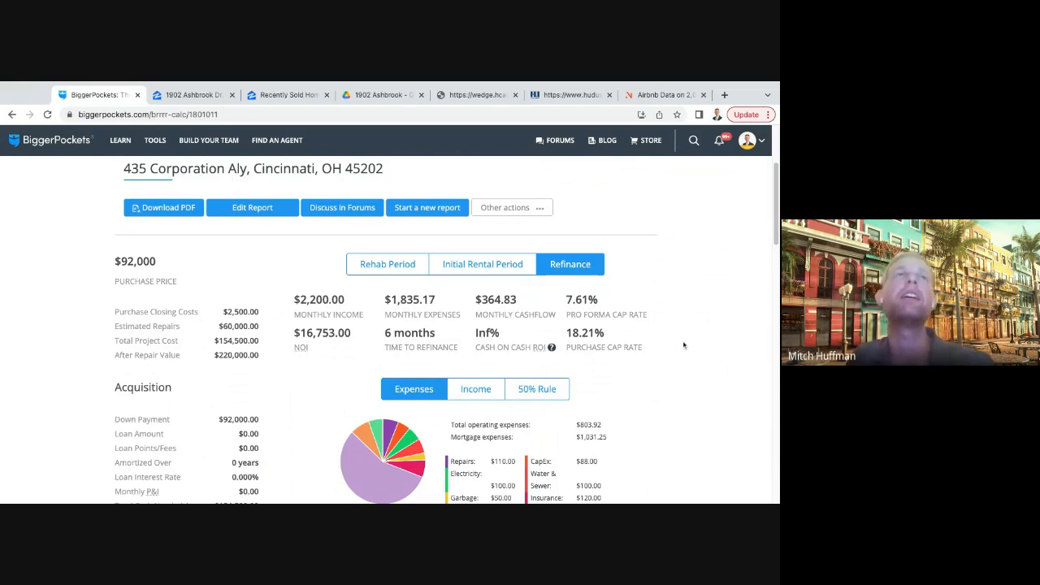
scroll(684, 346, down, 1)
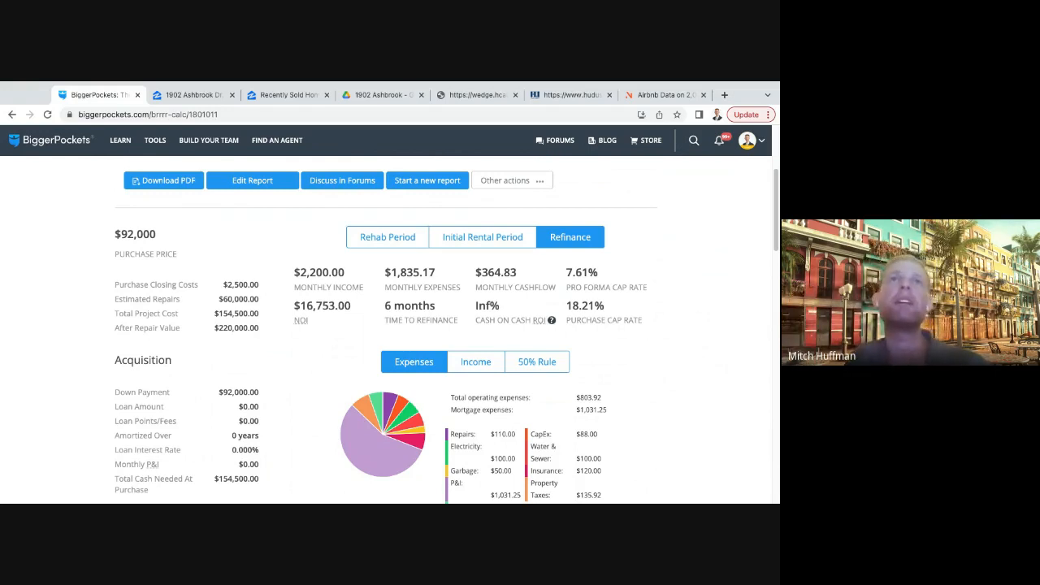
scroll(658, 376, down, 1)
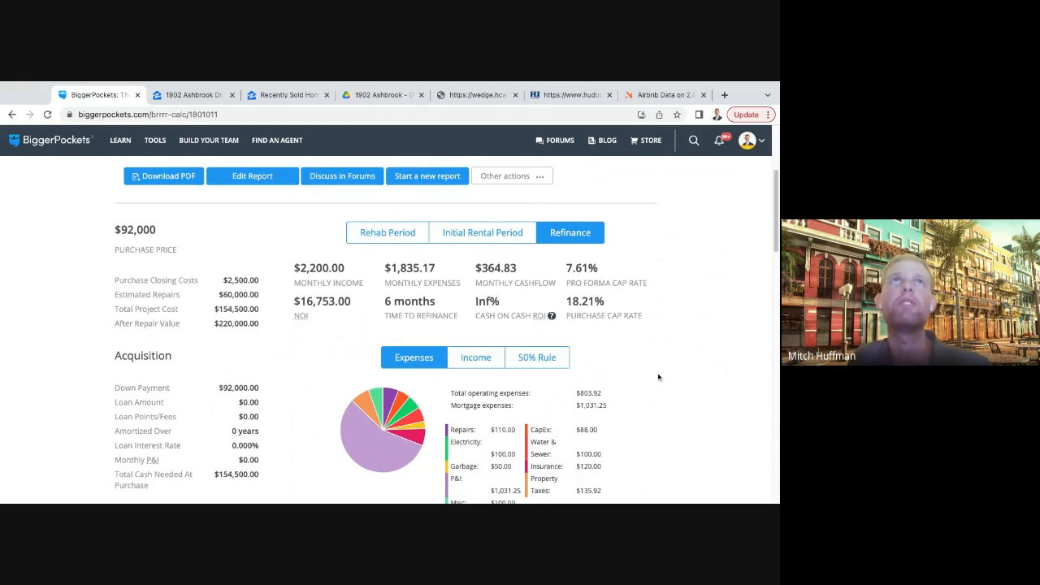